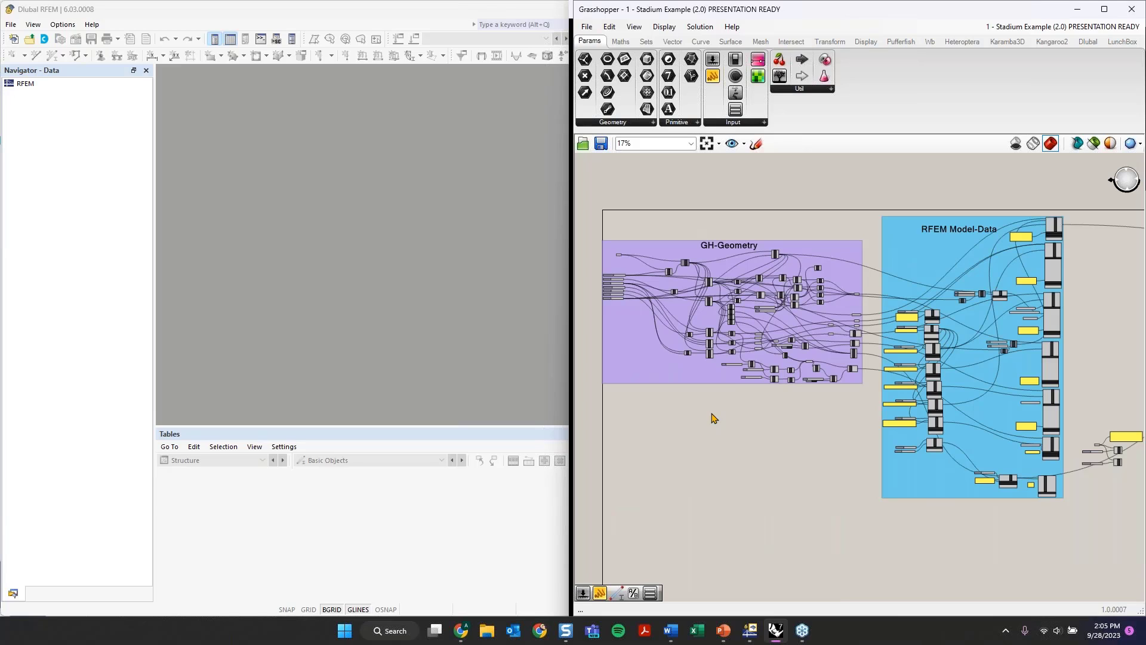
- Maximize the Grasshopper window and examine the sliders and components of the GH-Geometry group
scroll(751, 342, up, 3)
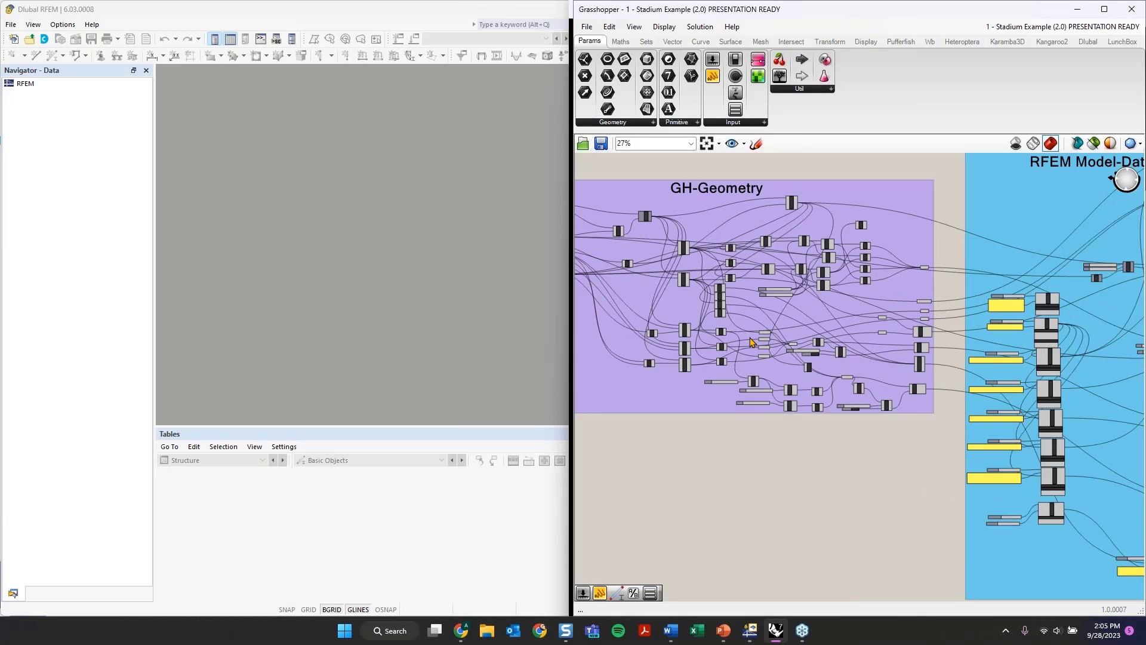
scroll(751, 341, up, 3)
drag(877, 16, 668, 0)
right_drag(580, 348, 930, 425)
scroll(520, 353, up, 4)
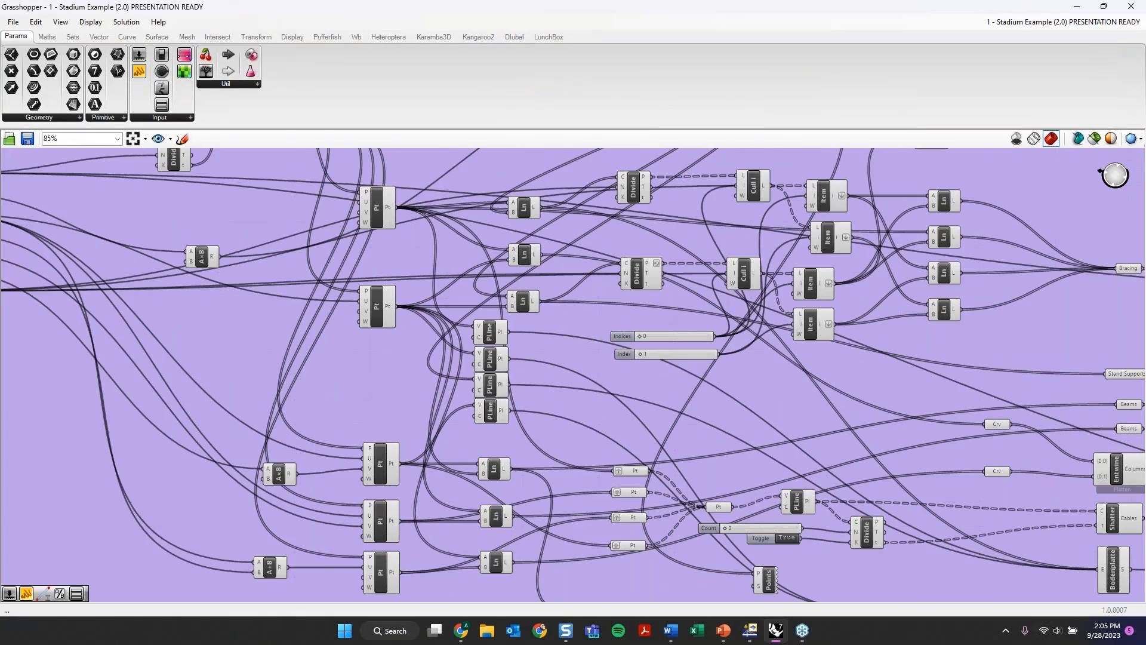
right_drag(520, 353, 683, 456)
scroll(683, 456, down, 4)
right_drag(601, 347, 541, 241)
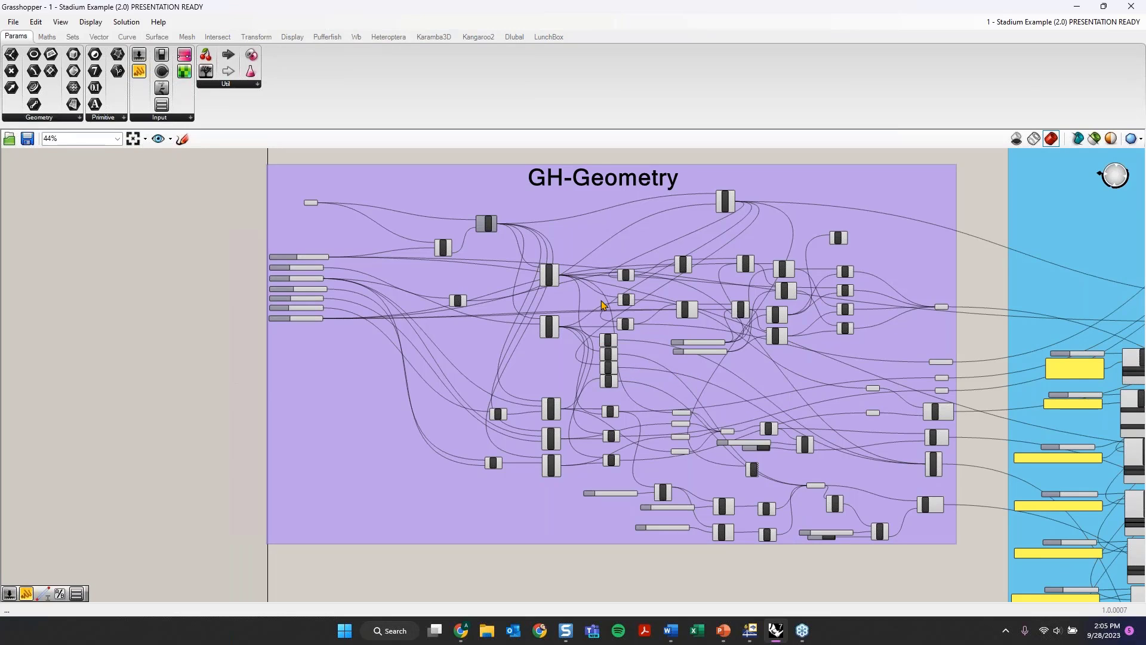
scroll(602, 305, up, 2)
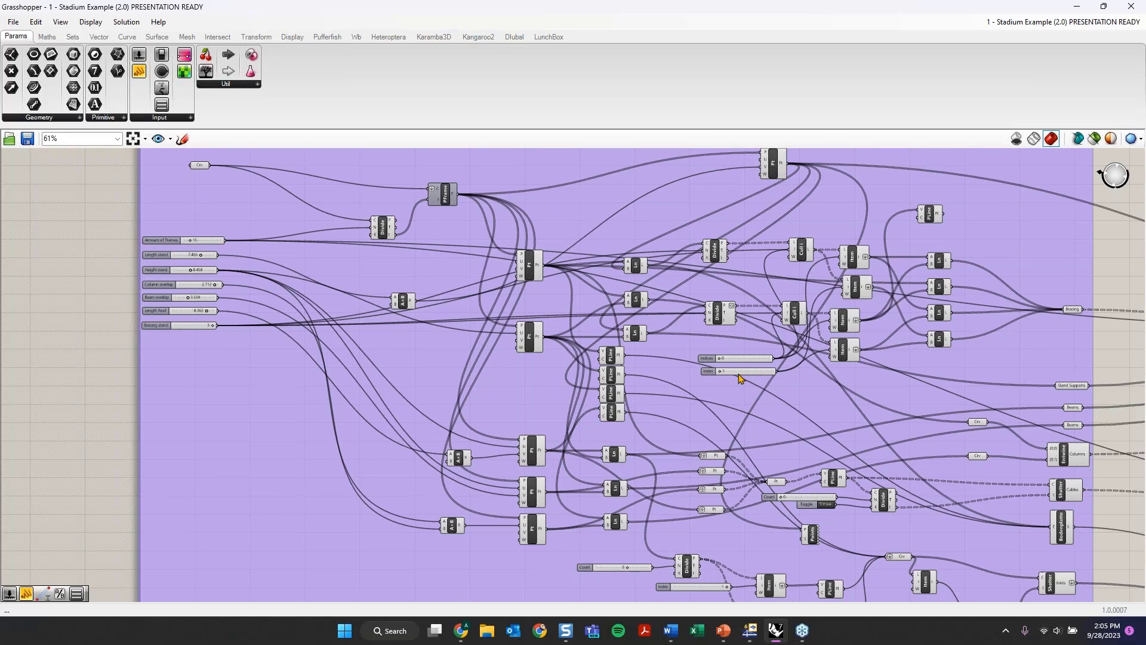
- Bring up Rhino, move the Grasshopper window aside to view the stadium preview in the Perspective viewport, and maximize Grasshopper again
click(776, 635)
click(776, 634)
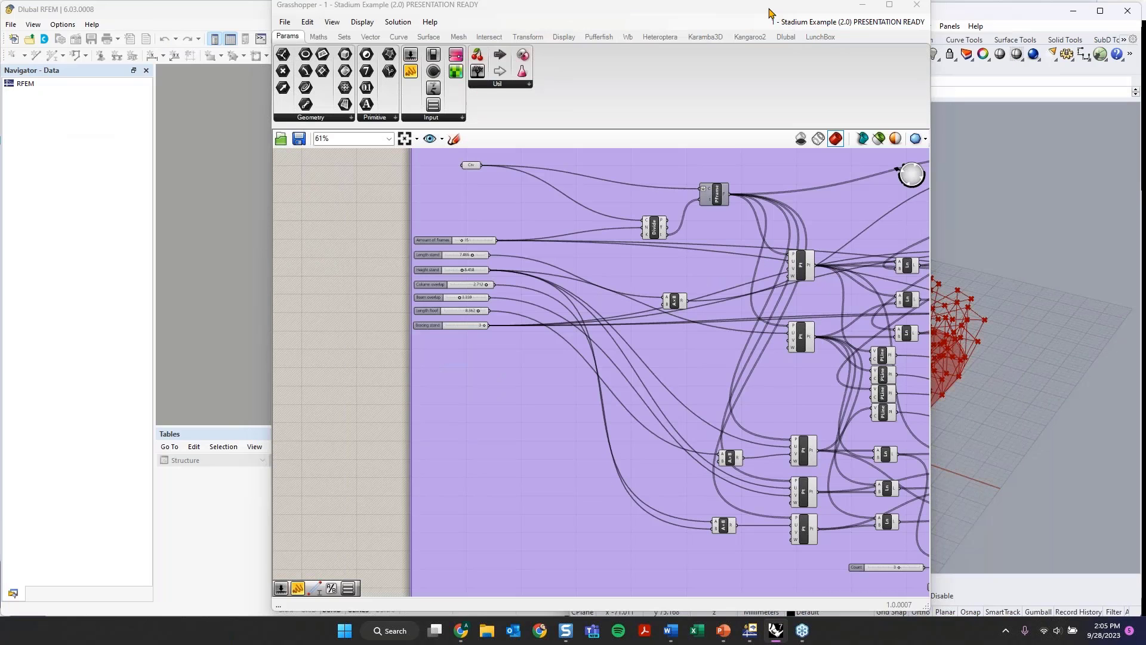
drag(769, 9, 425, 30)
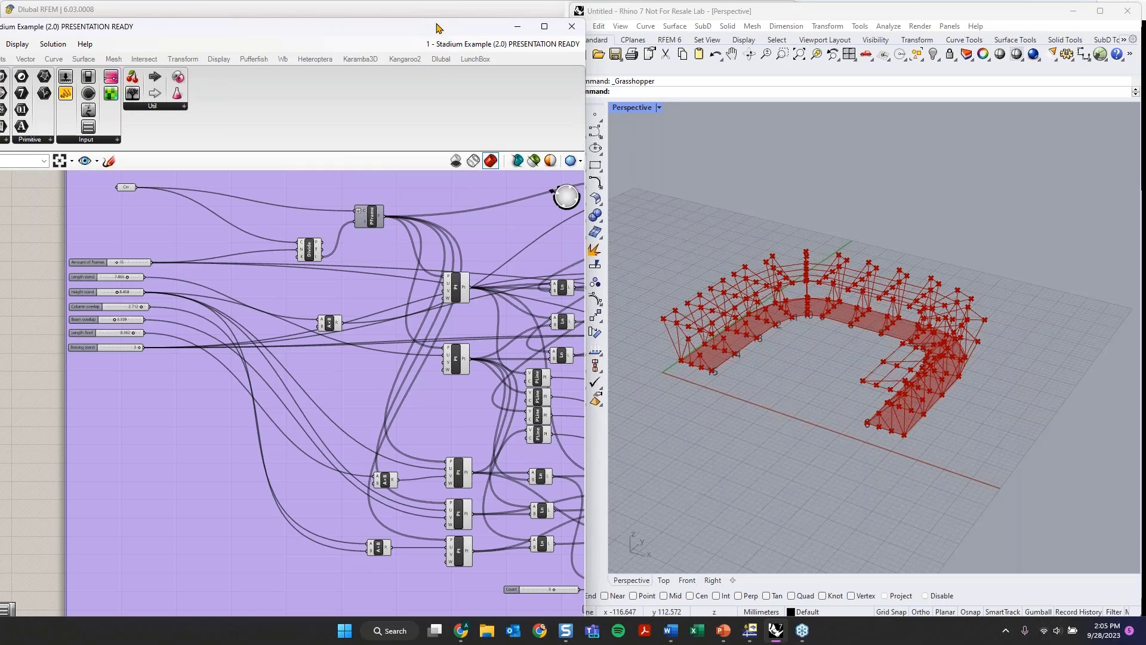
drag(436, 24, 573, 2)
scroll(555, 301, down, 2)
scroll(555, 301, up, 1)
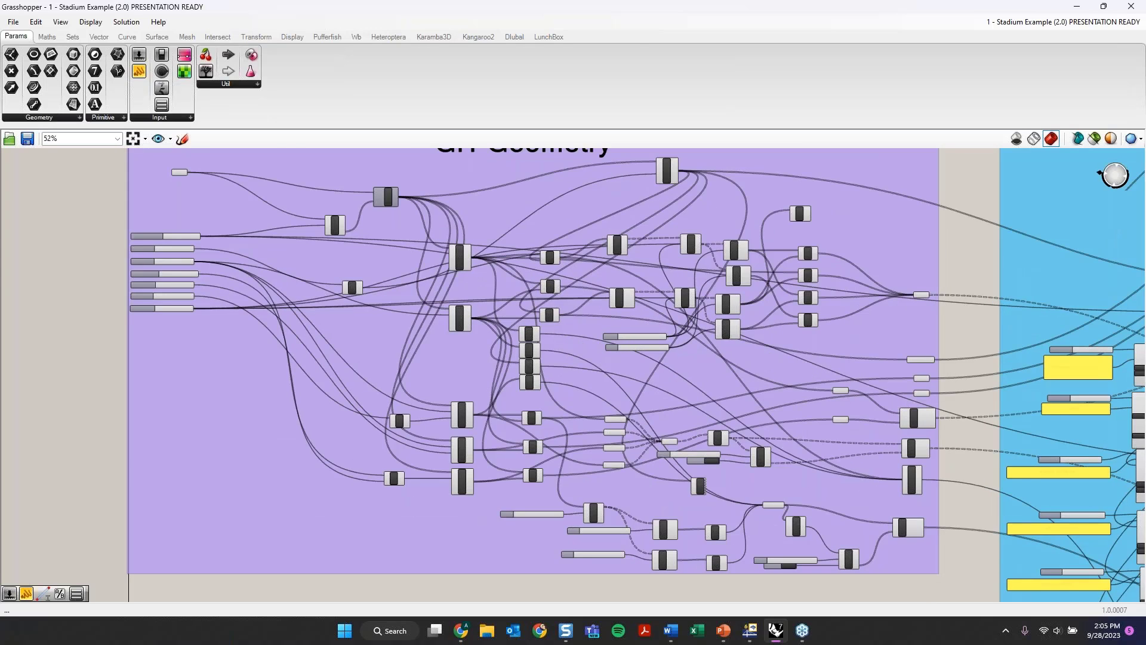
- Select the Bracing parameter in the GH-Geometry group and trace the geometry outputs into the RFEM Model-Data group
right_drag(951, 321, 716, 320)
scroll(716, 319, up, 3)
click(666, 281)
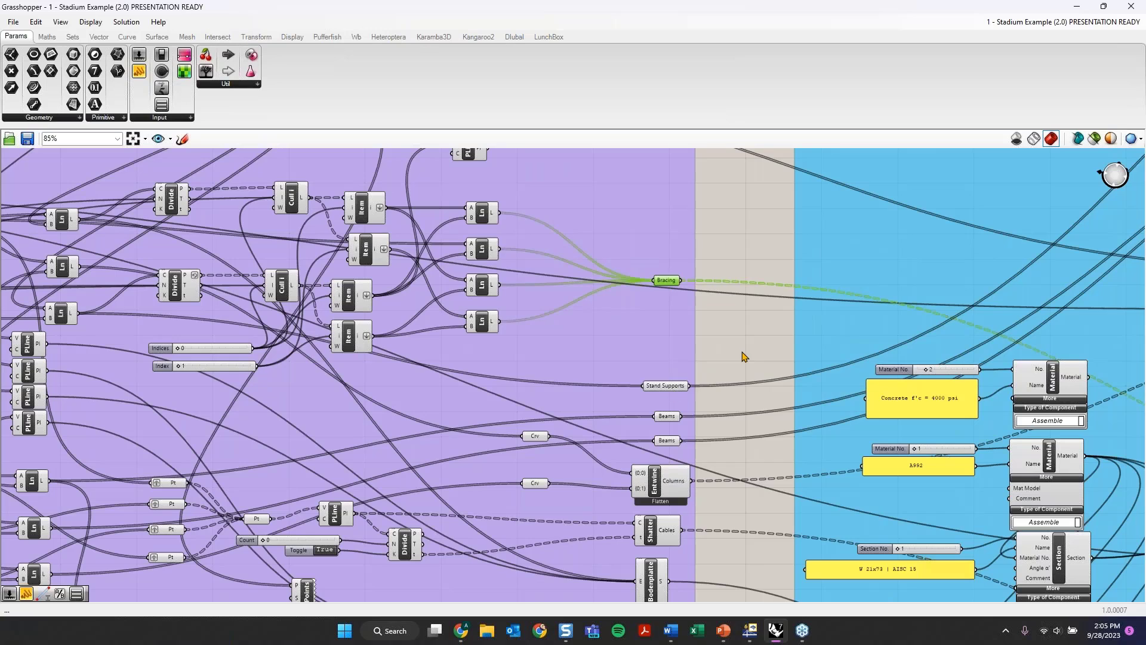
right_drag(1125, 362, 465, 468)
scroll(767, 312, down, 1)
scroll(479, 320, down, 3)
scroll(477, 318, up, 3)
right_drag(531, 254, 537, 402)
scroll(536, 403, down, 1)
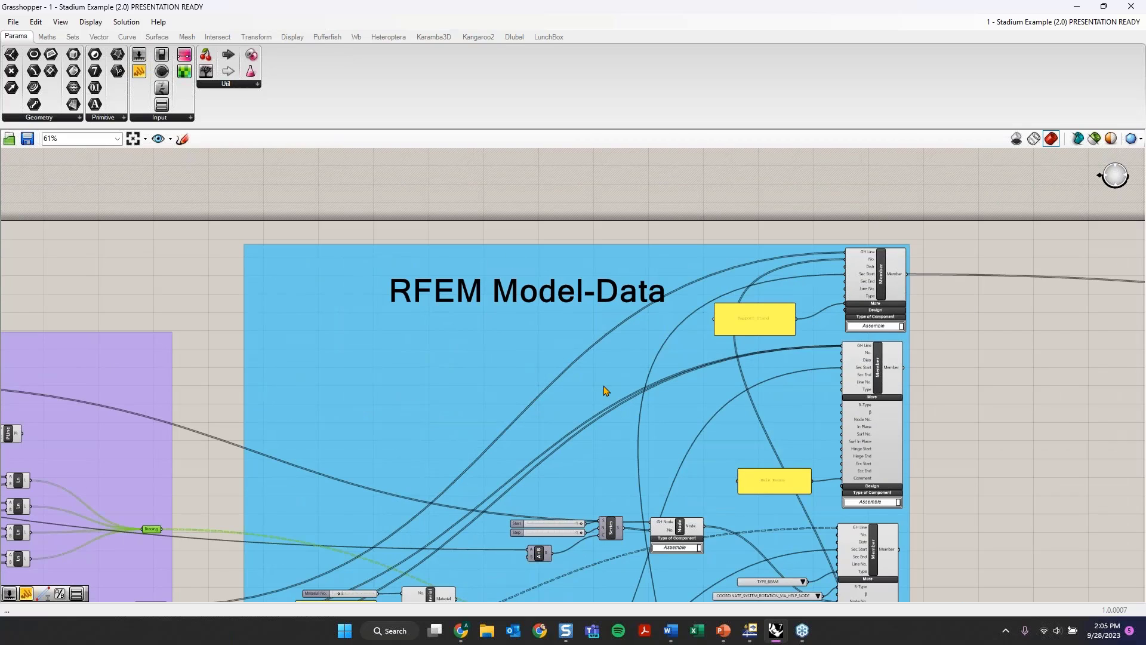
scroll(606, 388, up, 1)
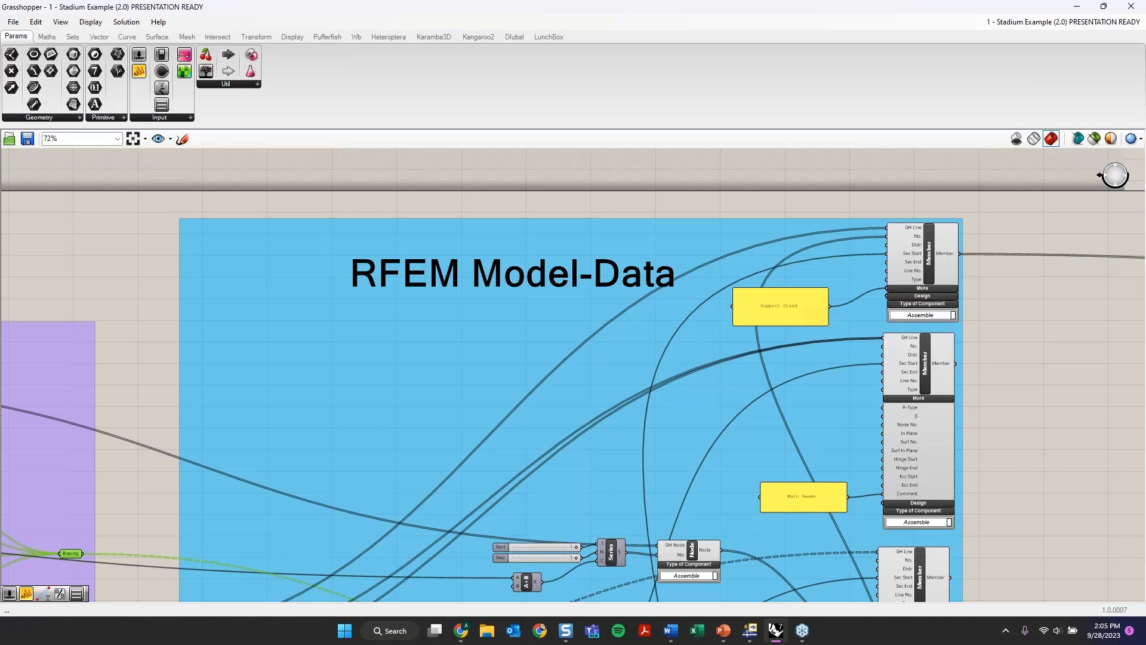
- Examine the Node, Member, Section, Thickness and Surface components throughout the RFEM Model-Data group
right_drag(585, 433, 626, 261)
right_drag(906, 458, 650, 373)
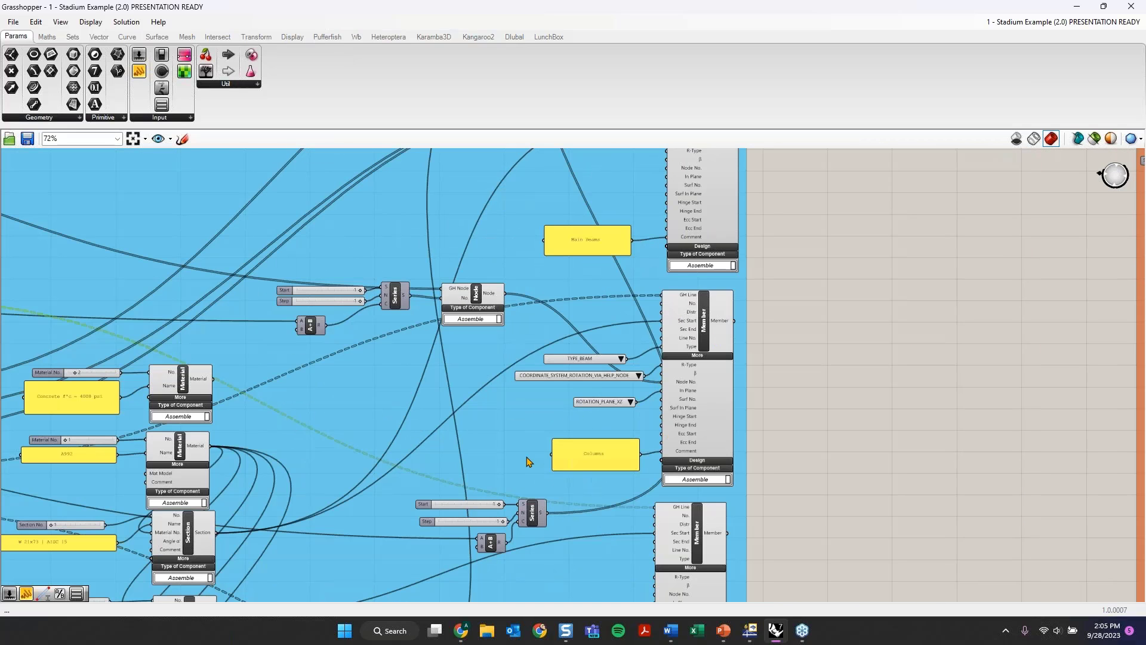
right_drag(526, 458, 699, 24)
right_drag(786, 521, 729, 388)
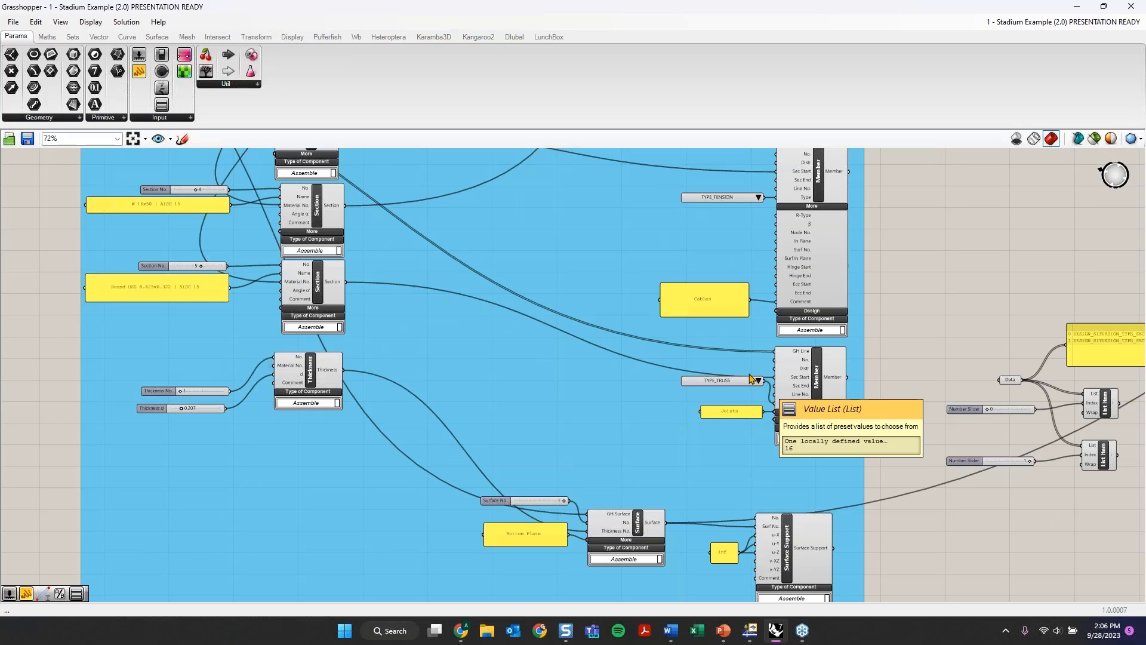
right_drag(404, 333, 567, 412)
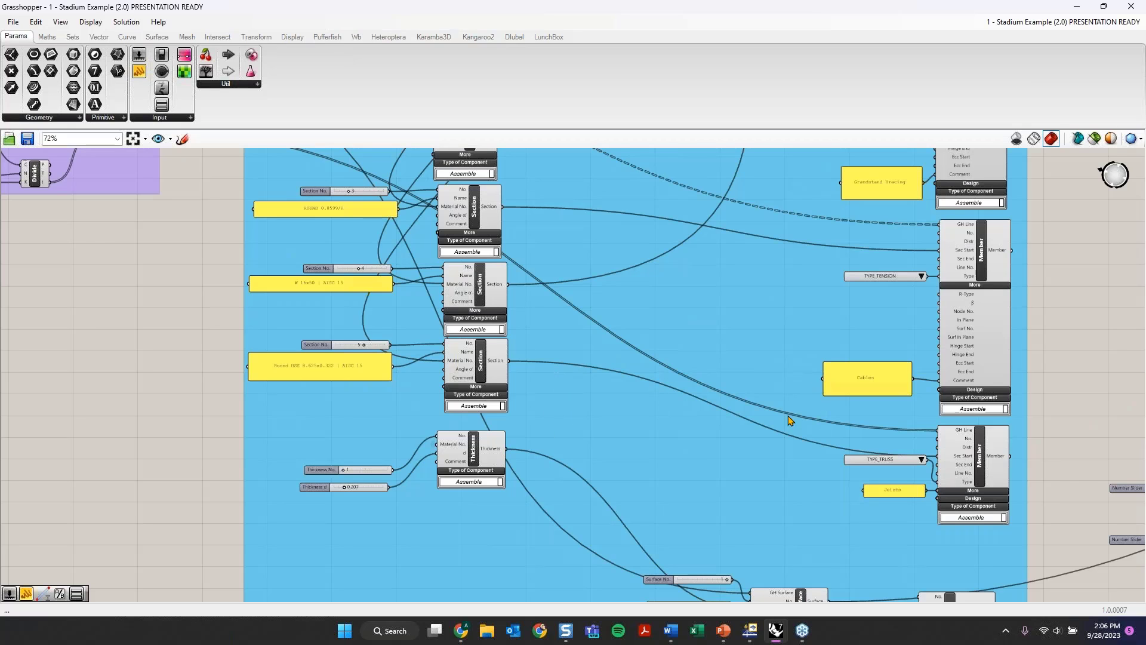
scroll(673, 402, down, 1)
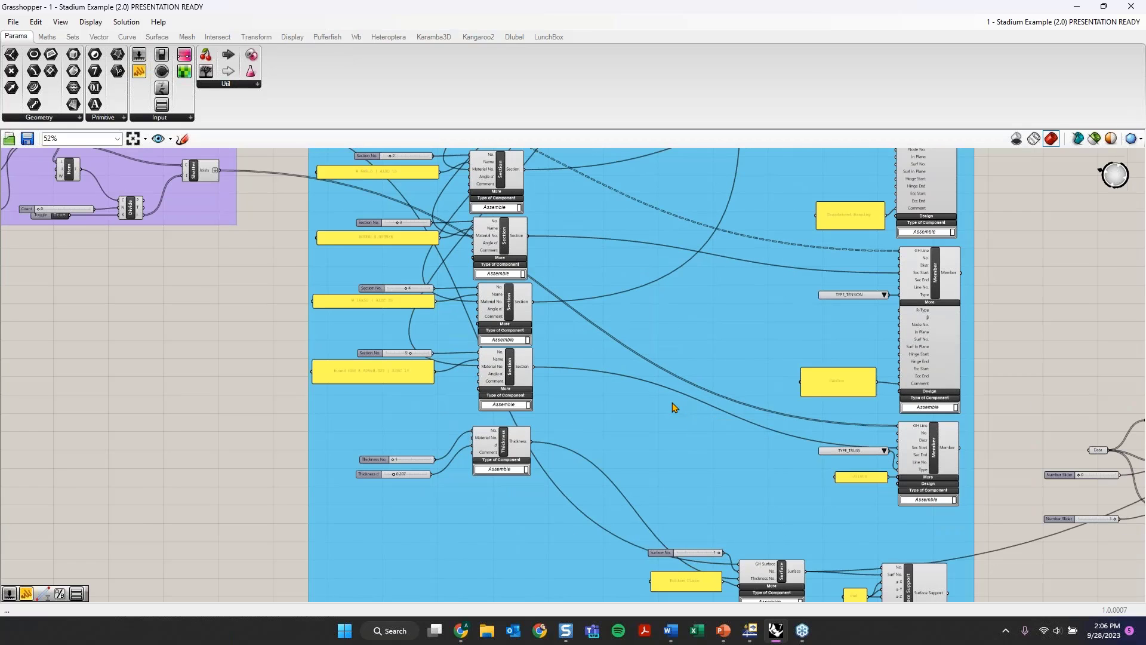
scroll(672, 402, down, 2)
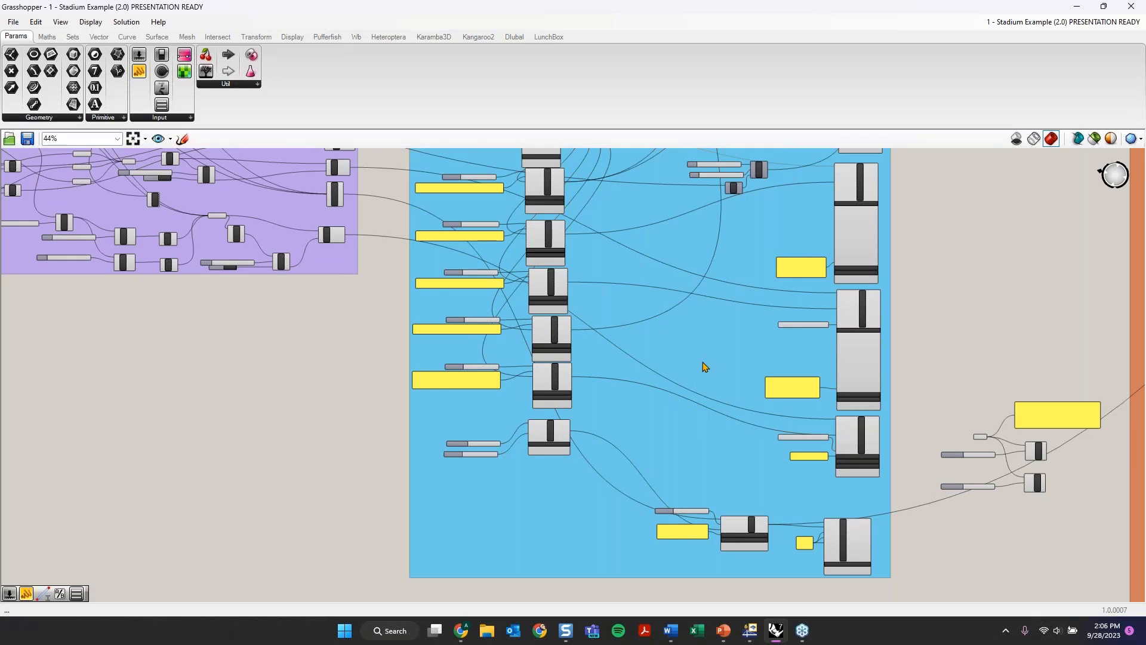
- Examine the Load Combination group and the Surface Load and Member Load components in the Loads group
right_drag(1011, 302, 429, 326)
scroll(428, 327, down, 2)
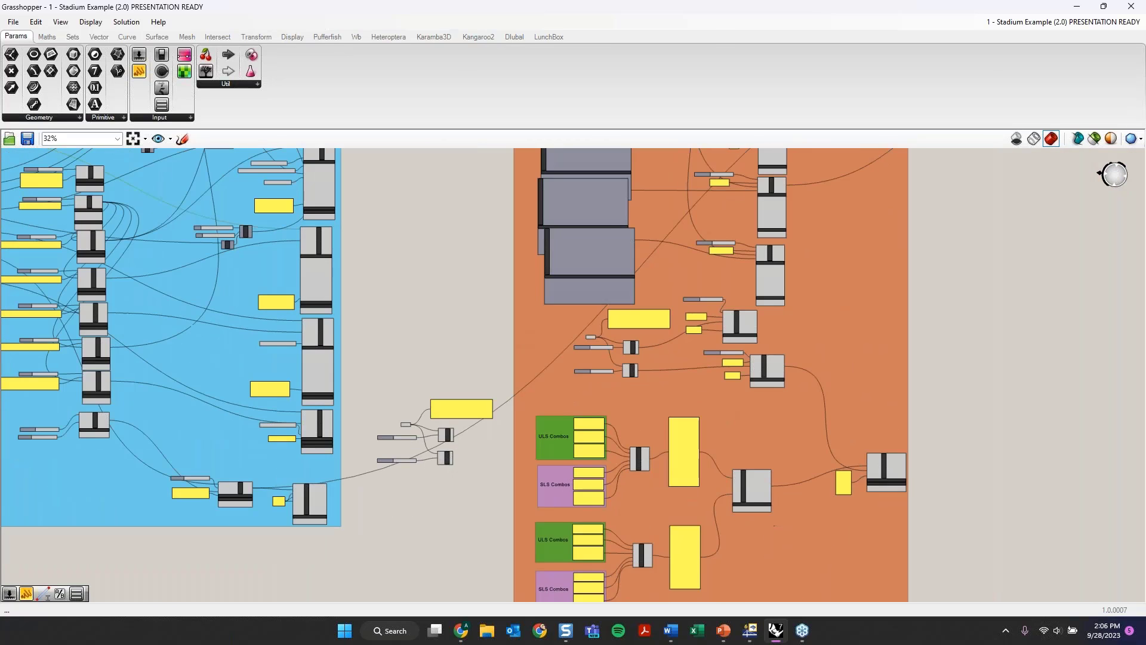
right_drag(979, 266, 619, 297)
right_drag(709, 212, 499, 432)
scroll(642, 322, up, 4)
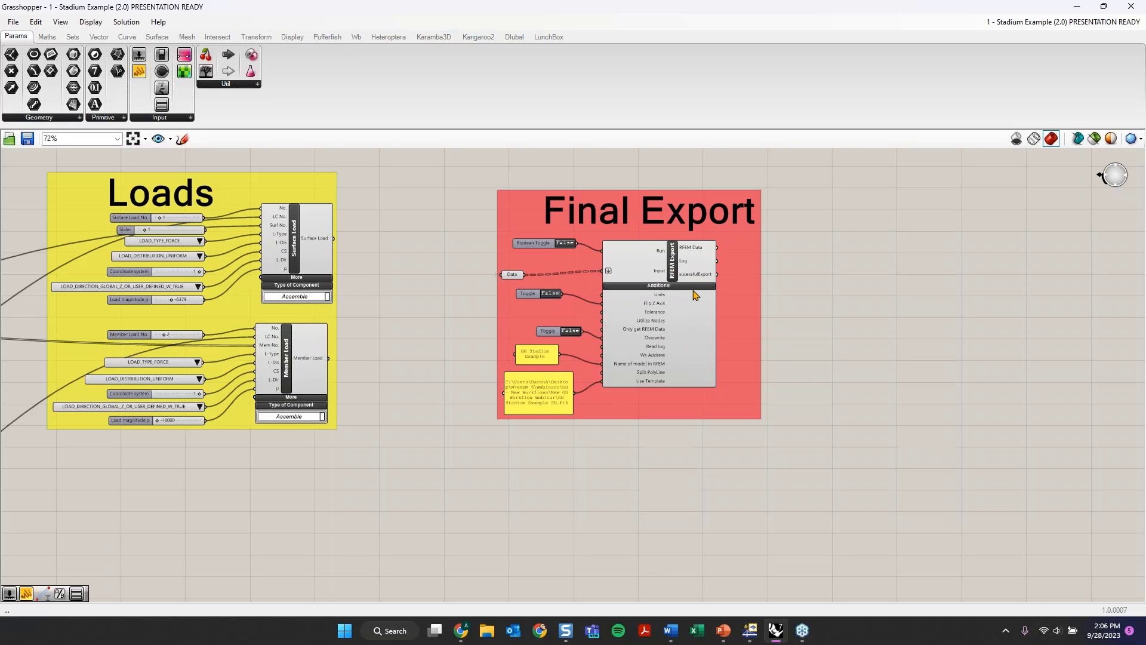
scroll(691, 299, down, 2)
right_drag(336, 371, 679, 323)
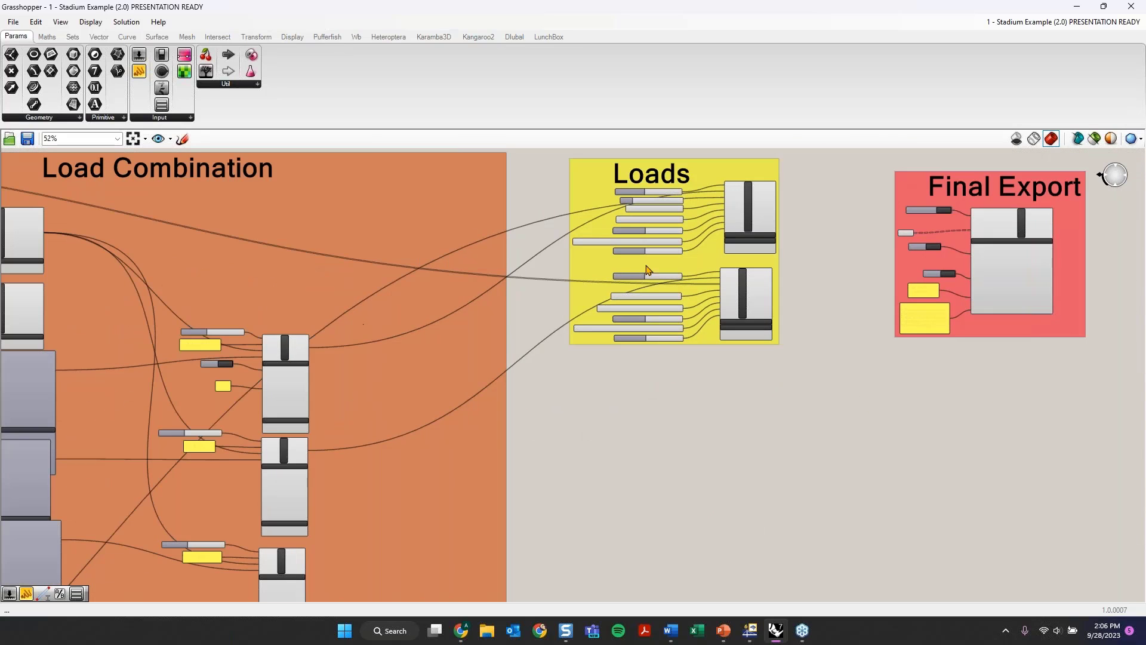
- Examine the RFEM Export component in the Final Export group and read the description of its Name of model in RFEM input
right_drag(1098, 228, 752, 258)
scroll(757, 261, up, 2)
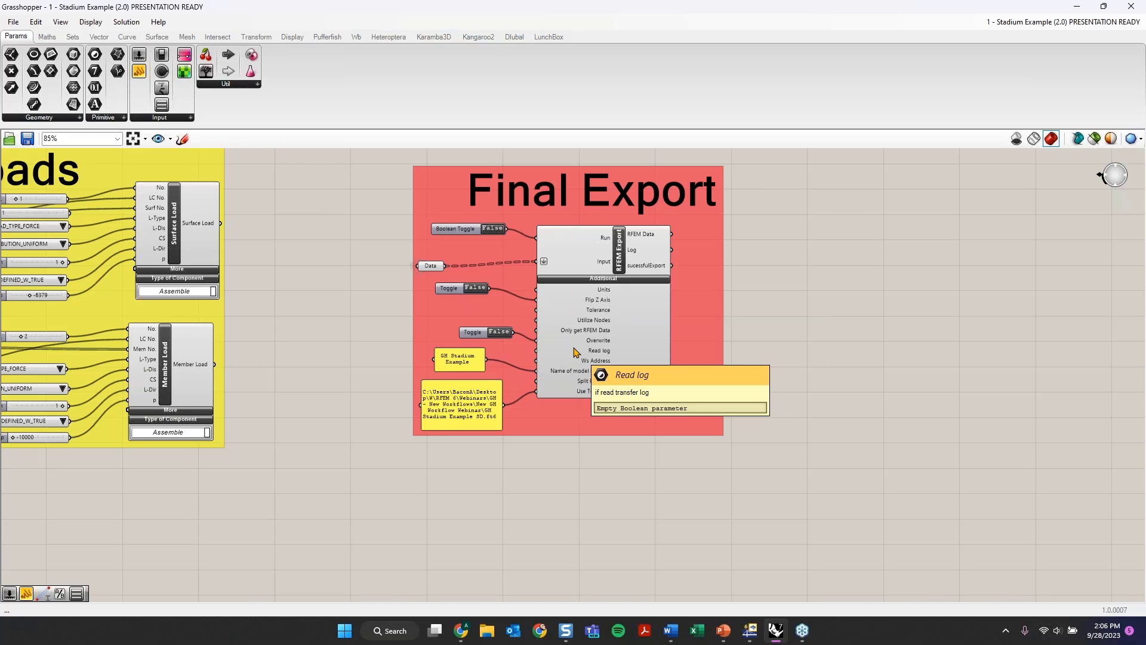
scroll(645, 356, up, 1)
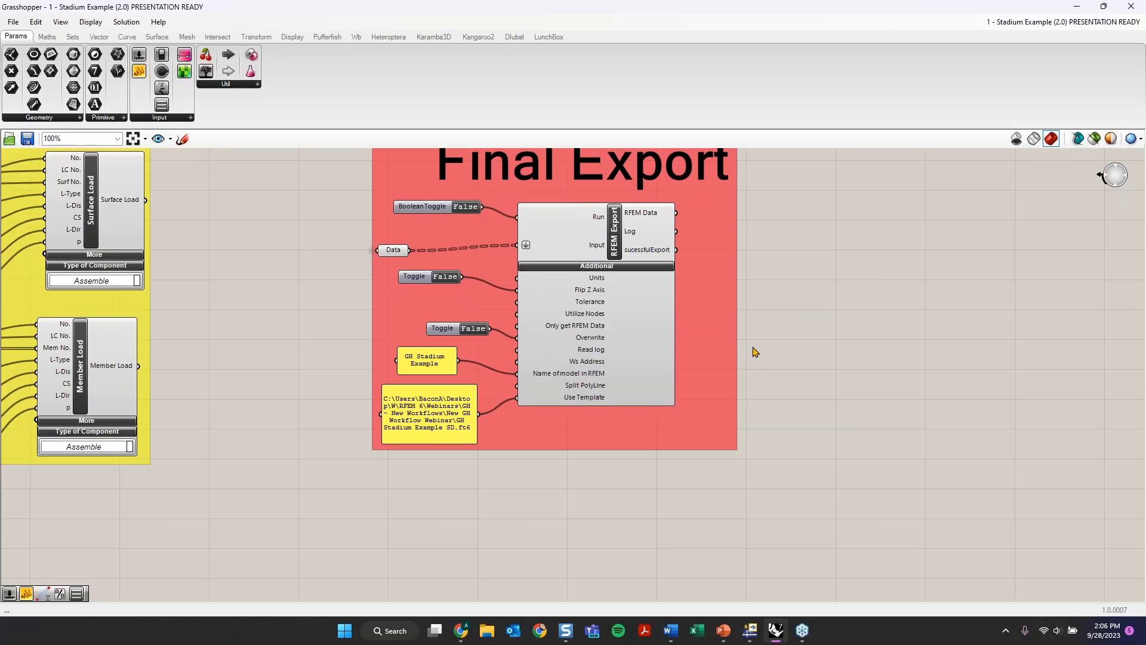
scroll(564, 354, up, 1)
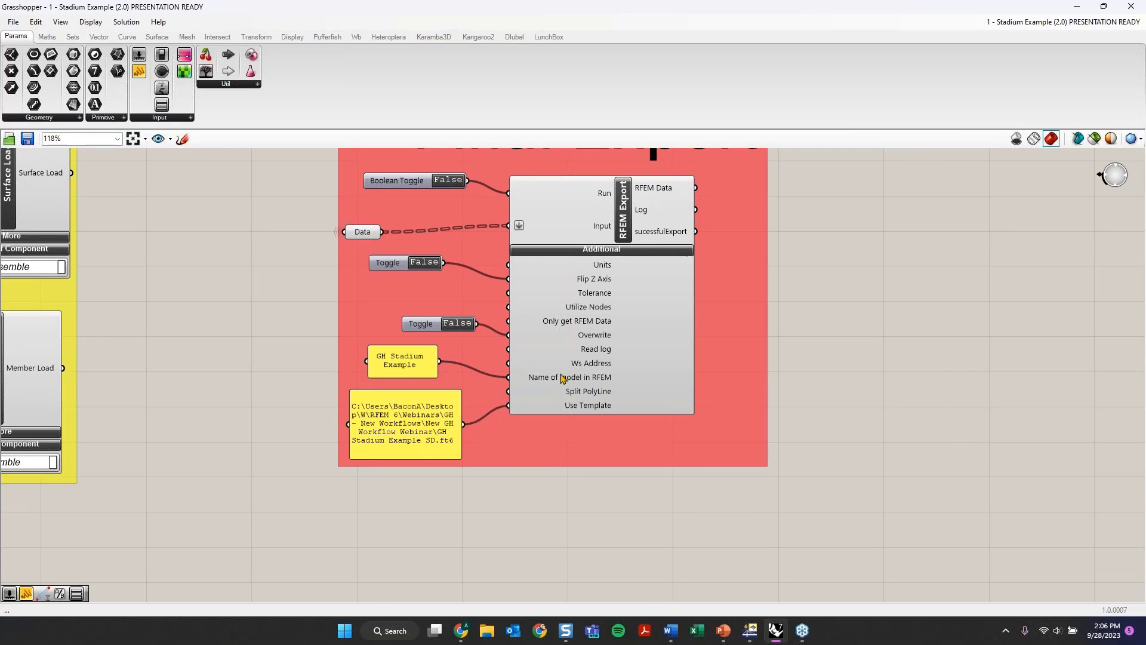
mouse_move(561, 378)
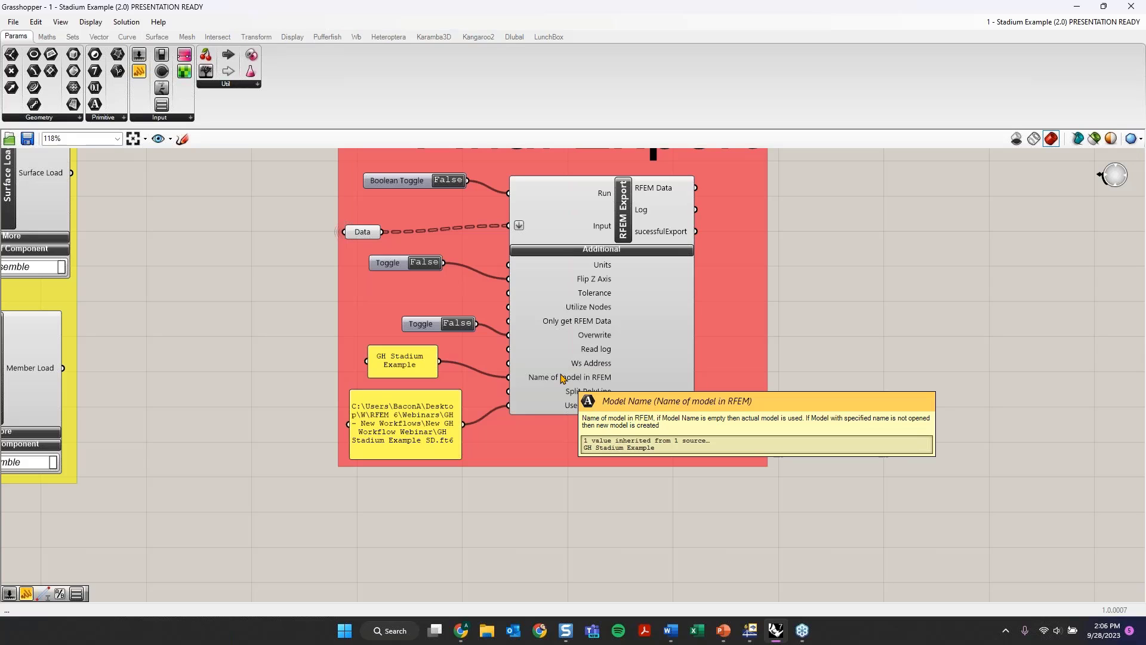
- Snap the Grasshopper window beside RFEM and frame the whole Final Export group on the canvas
drag(538, 8, 1144, 289)
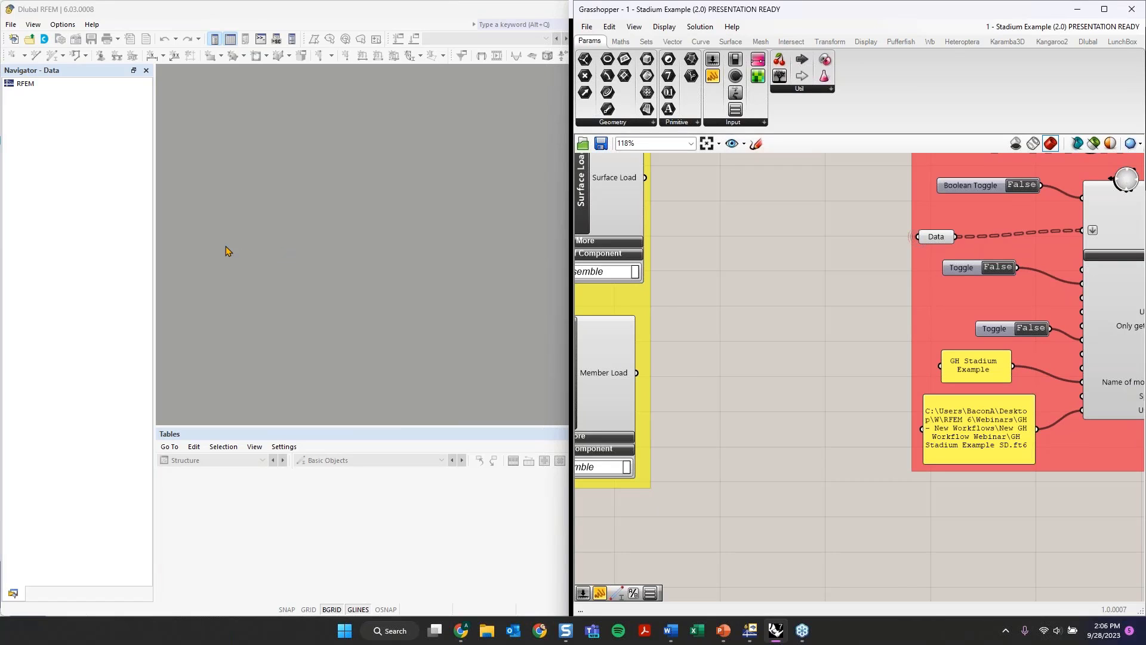
drag(857, 417, 574, 404)
scroll(781, 385, down, 1)
click(854, 389)
right_drag(969, 365, 754, 361)
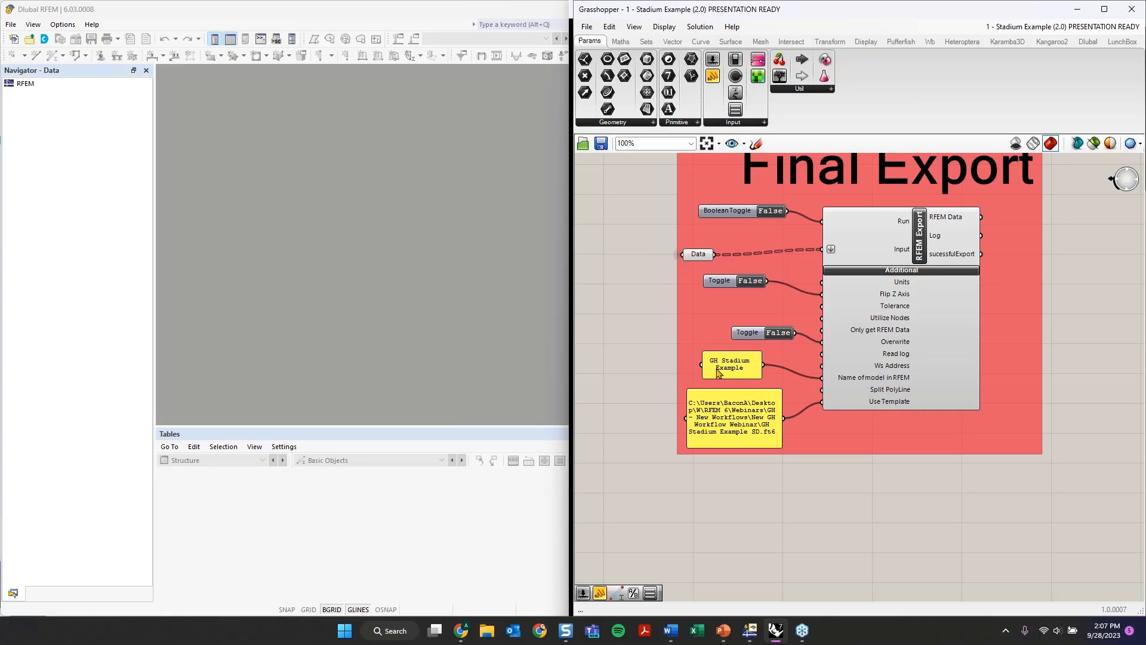
- Inspect the model name panel and the template file path panel feeding the RFEM Export component, leaving both texts unedited
click(738, 370)
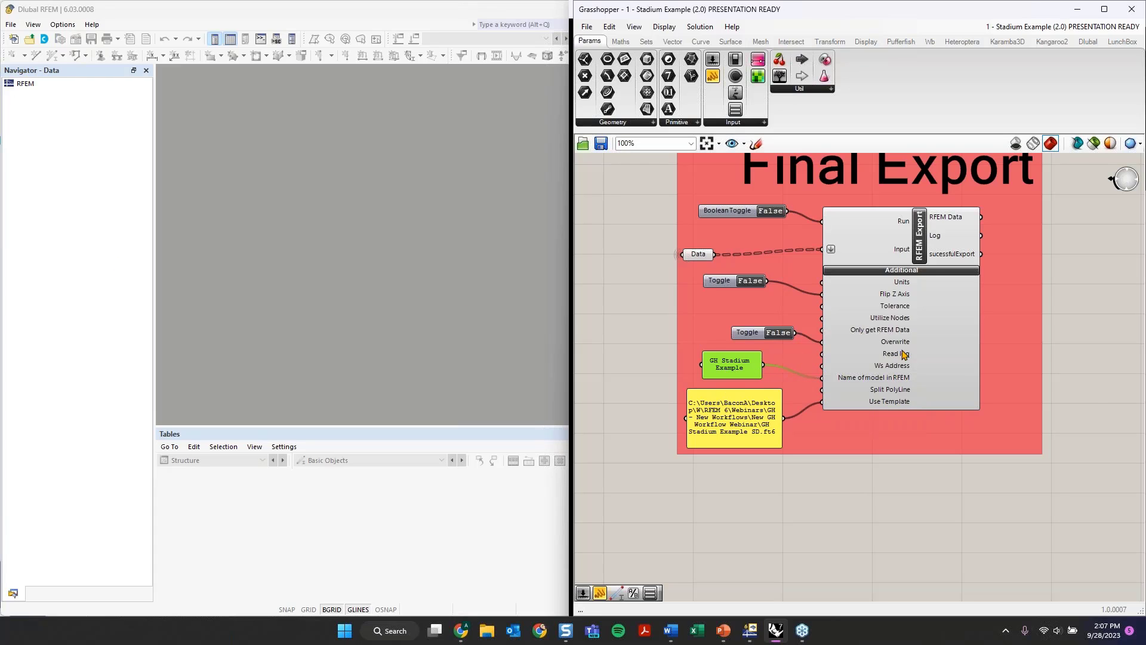
click(888, 427)
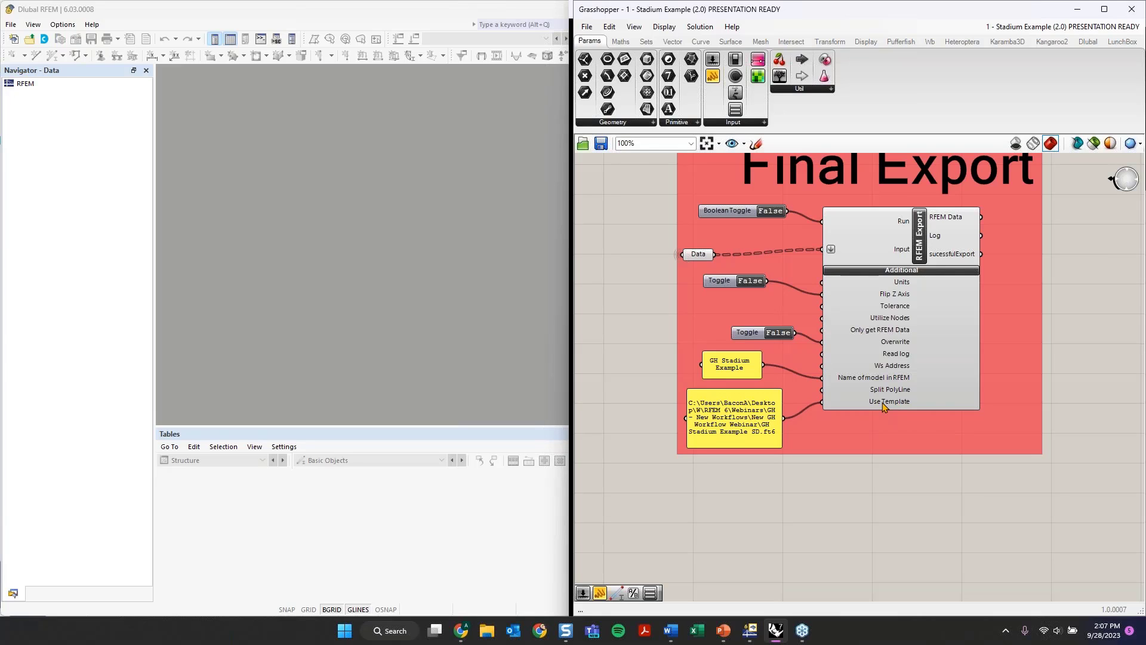
scroll(789, 428, up, 2)
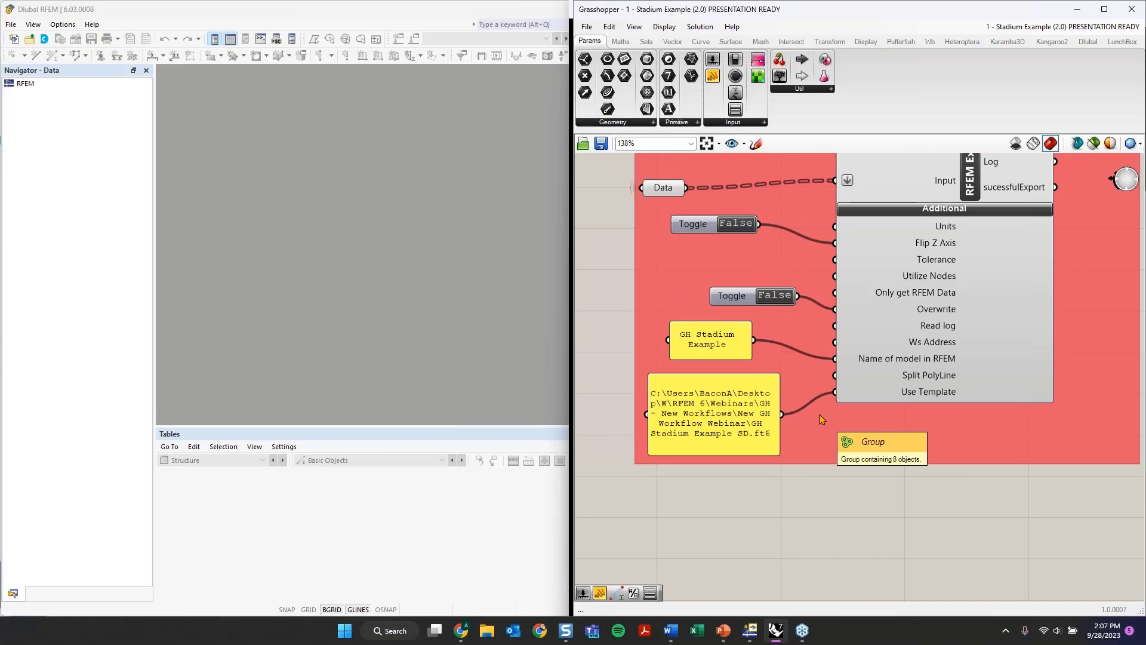
click(725, 419)
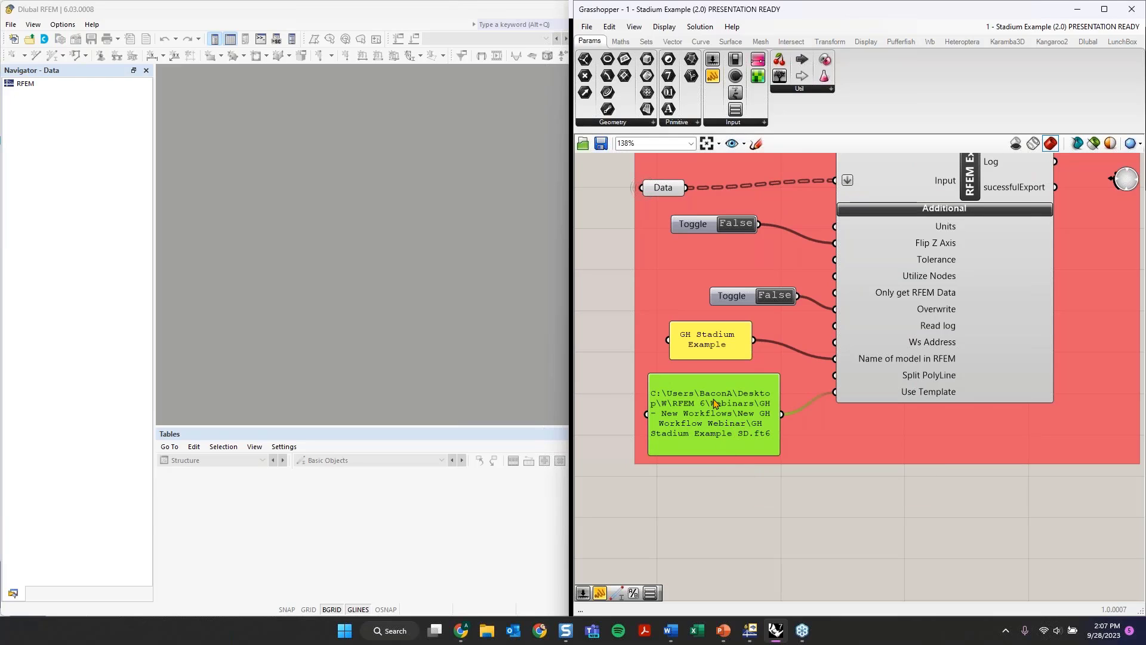
double_click(715, 406)
click(698, 380)
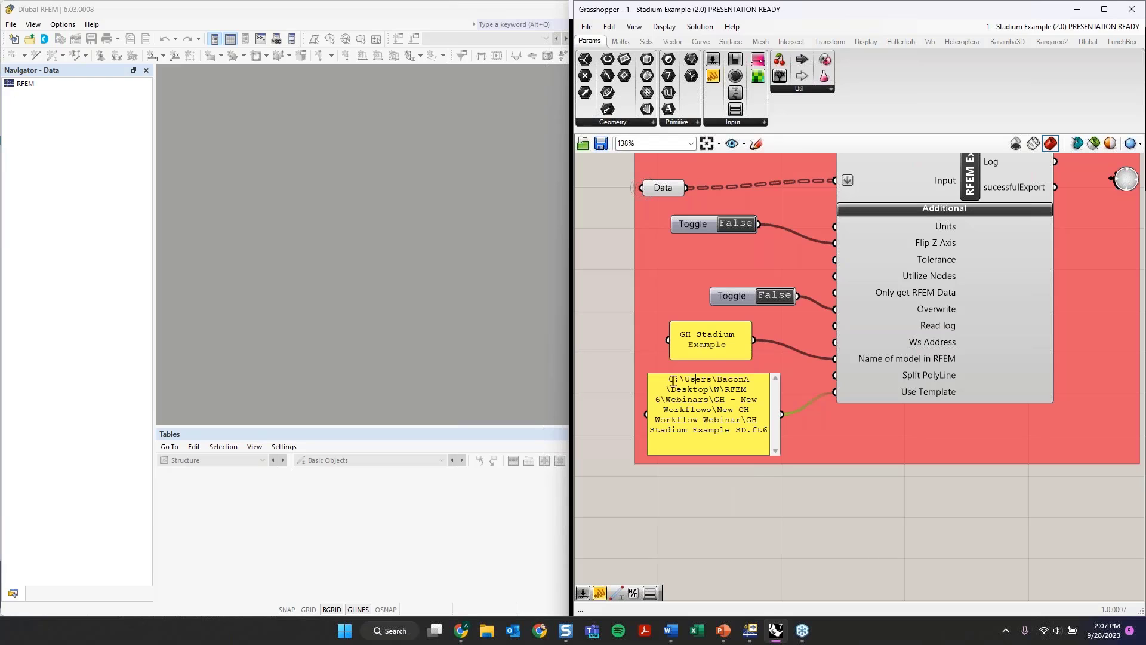
drag(669, 380, 762, 428)
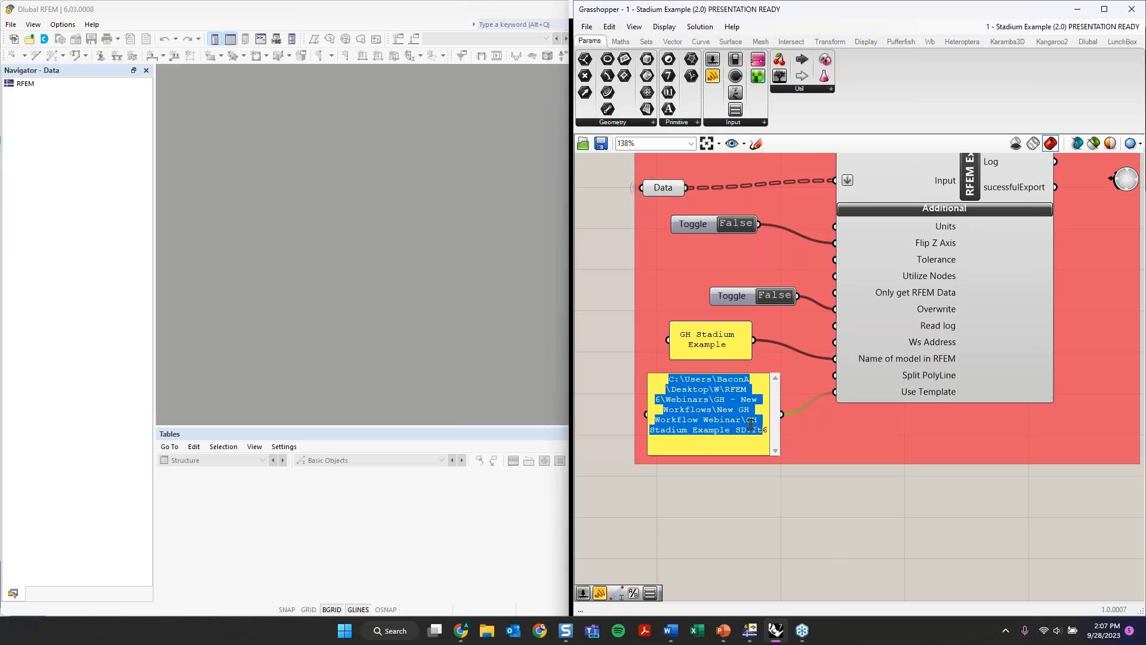
click(753, 421)
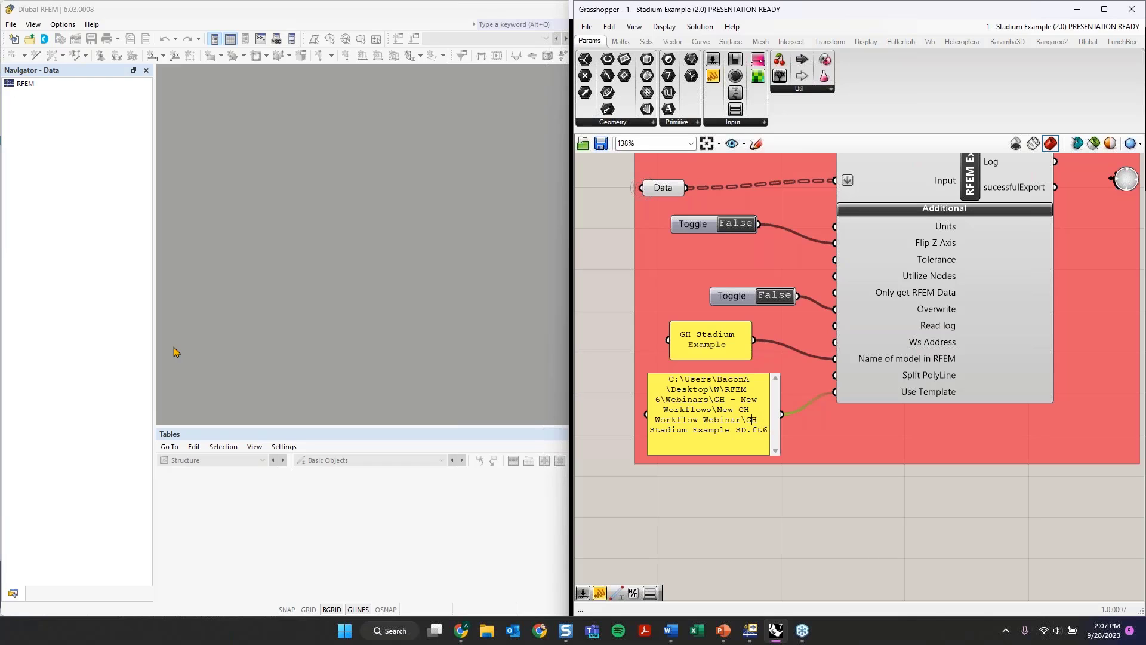
click(783, 512)
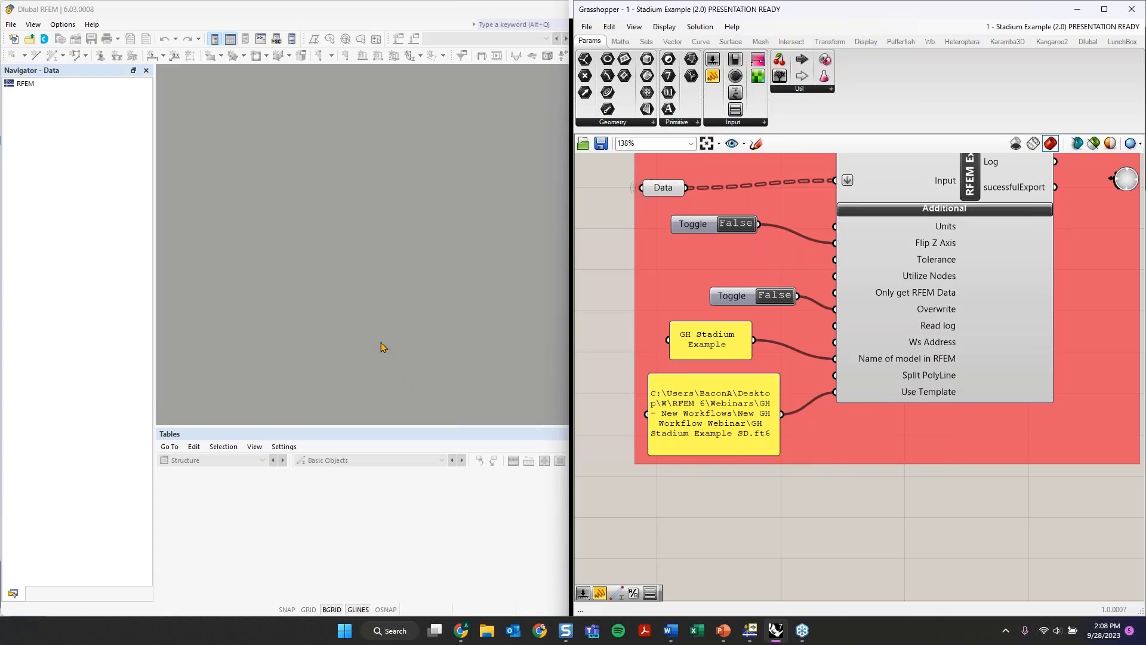
- Switch to RFEM to look at its file commands, and return to the Final Export group in Grasshopper
click(278, 261)
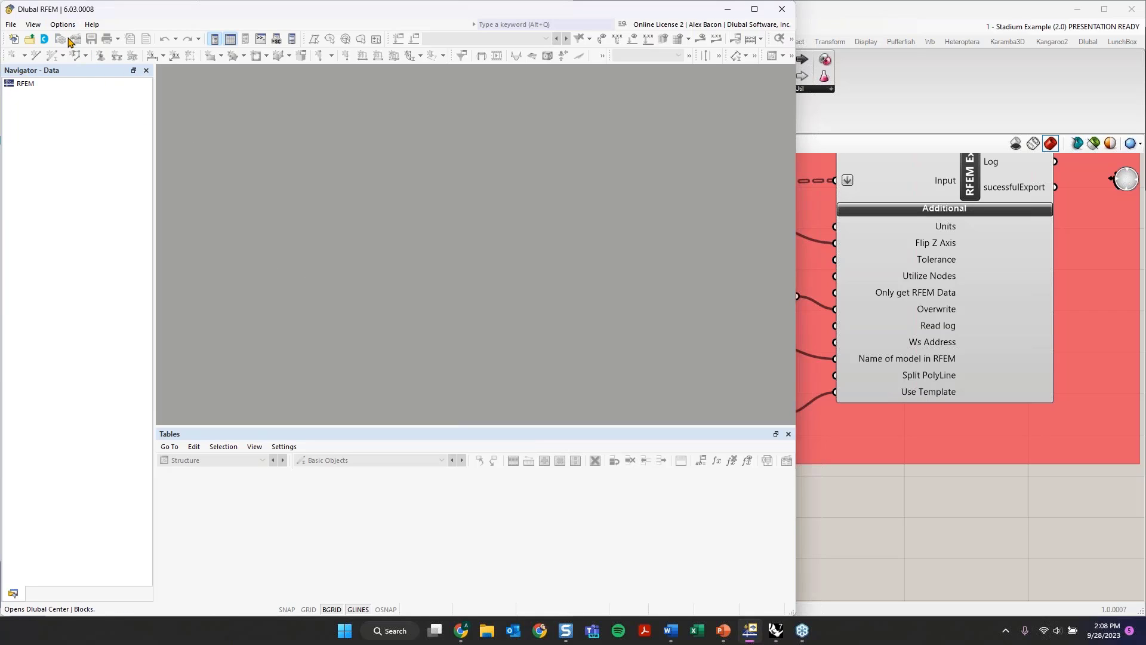
click(12, 25)
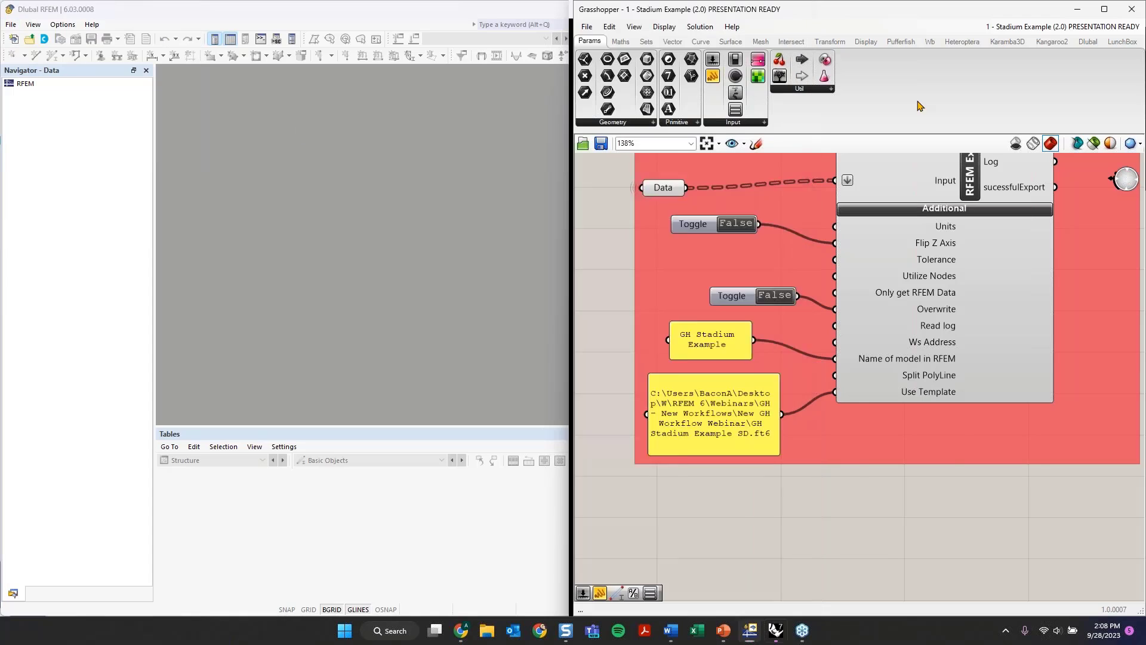
scroll(741, 272, down, 2)
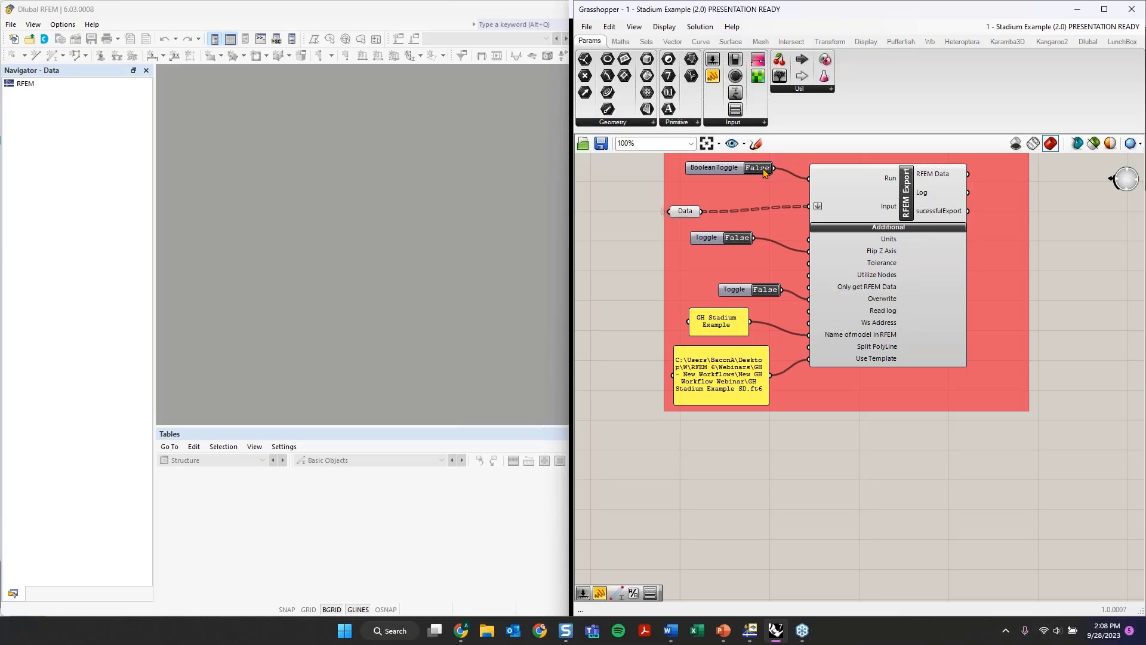
- Run the RFEM export by setting the component's Run toggle to True, and bring the whole stadium model into view in RFEM
click(764, 169)
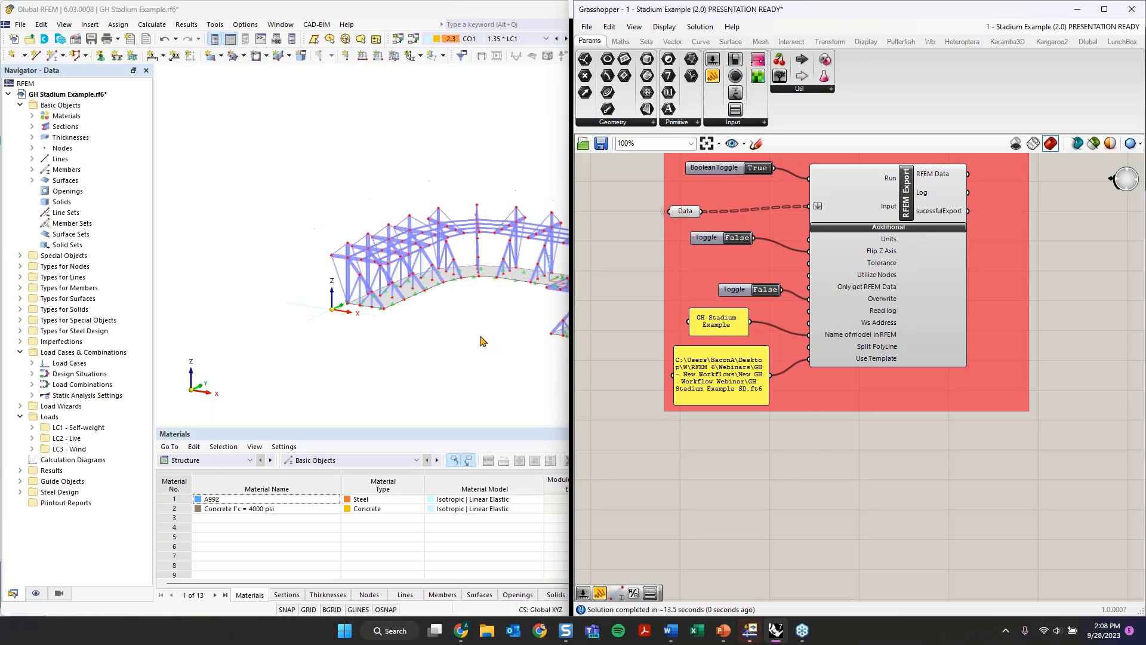
middle_drag(481, 336, 388, 322)
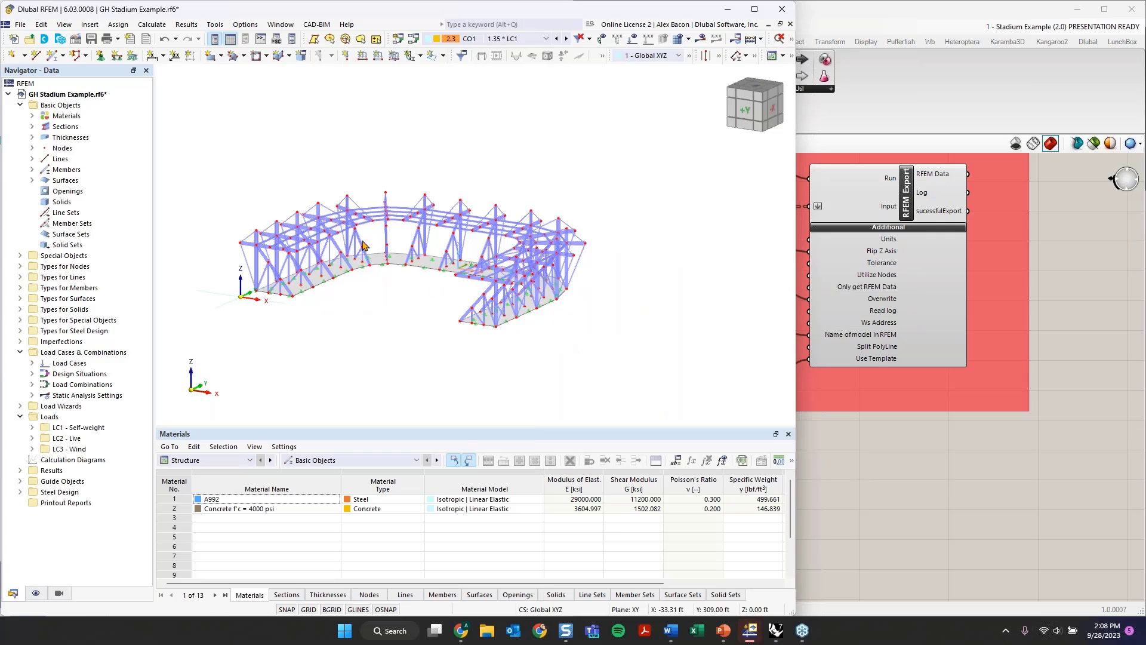
- Review the exported model's load cases and combinations, its materials and its sections in RFEM
click(513, 39)
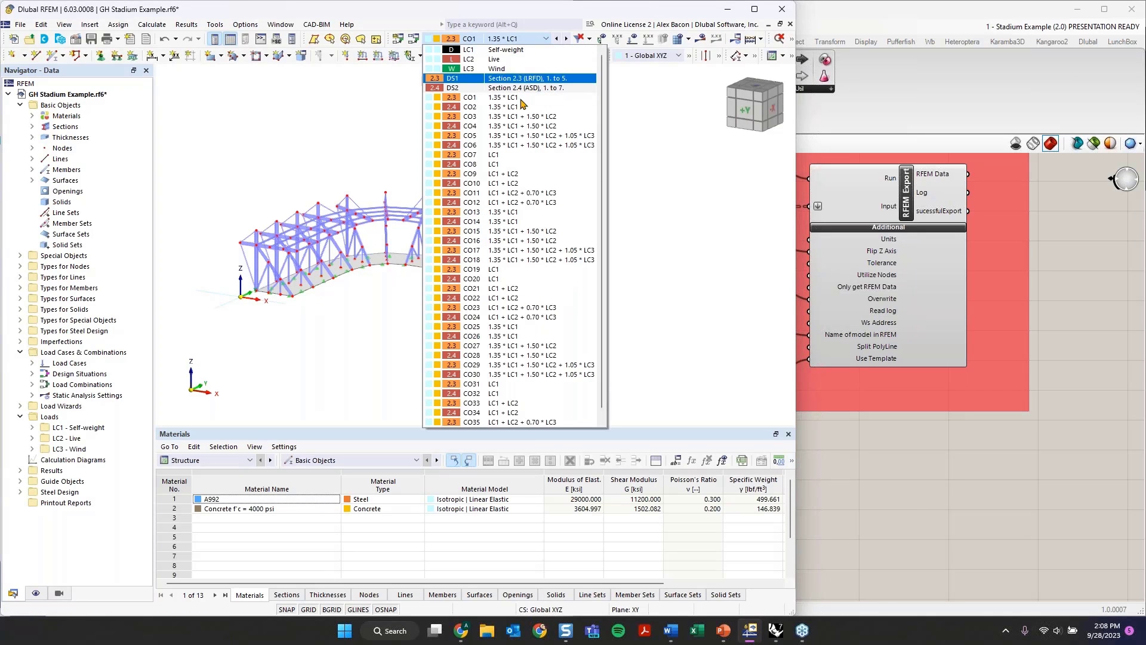
click(512, 40)
click(31, 116)
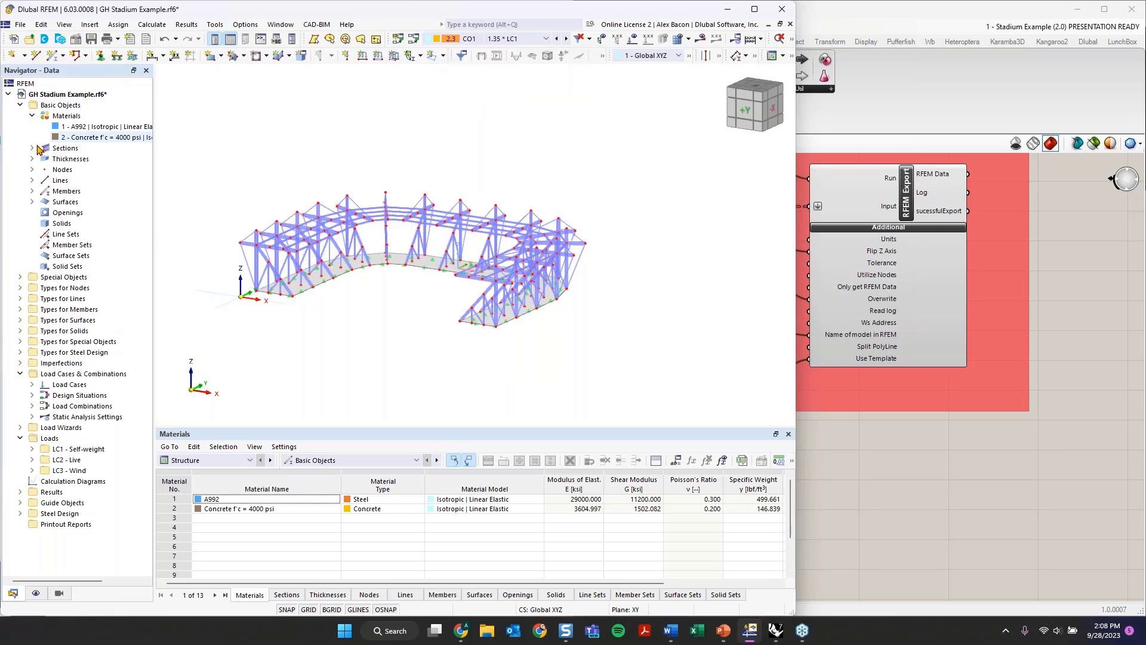
click(31, 148)
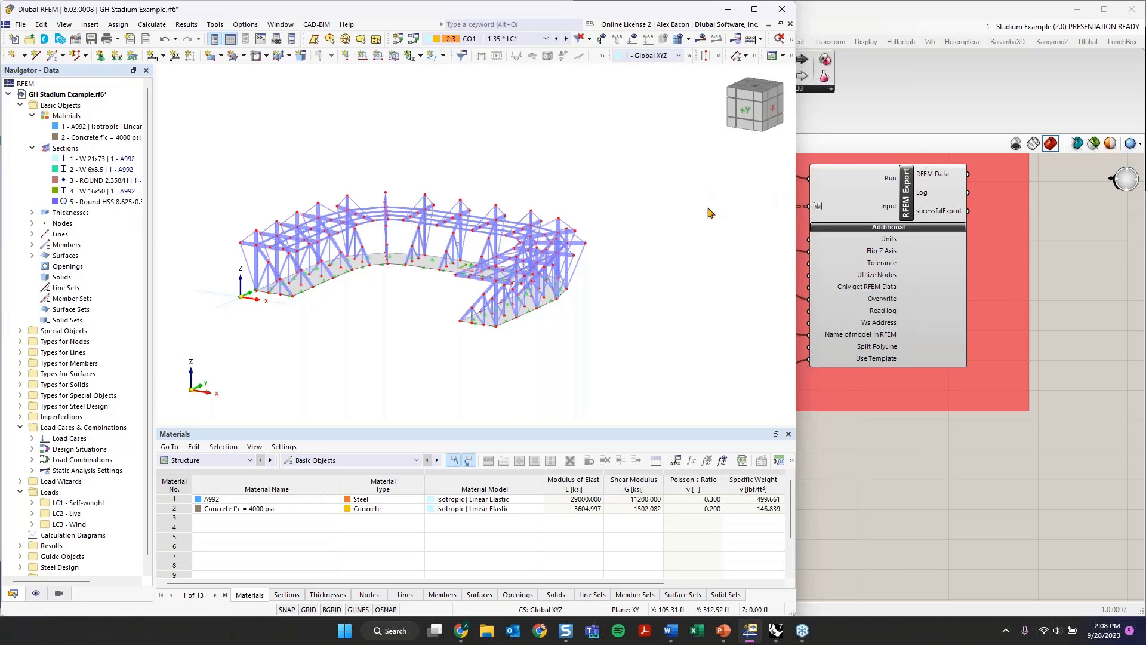
- Return to Grasshopper and look over the Load Combination group and the available Dlubal components
click(895, 125)
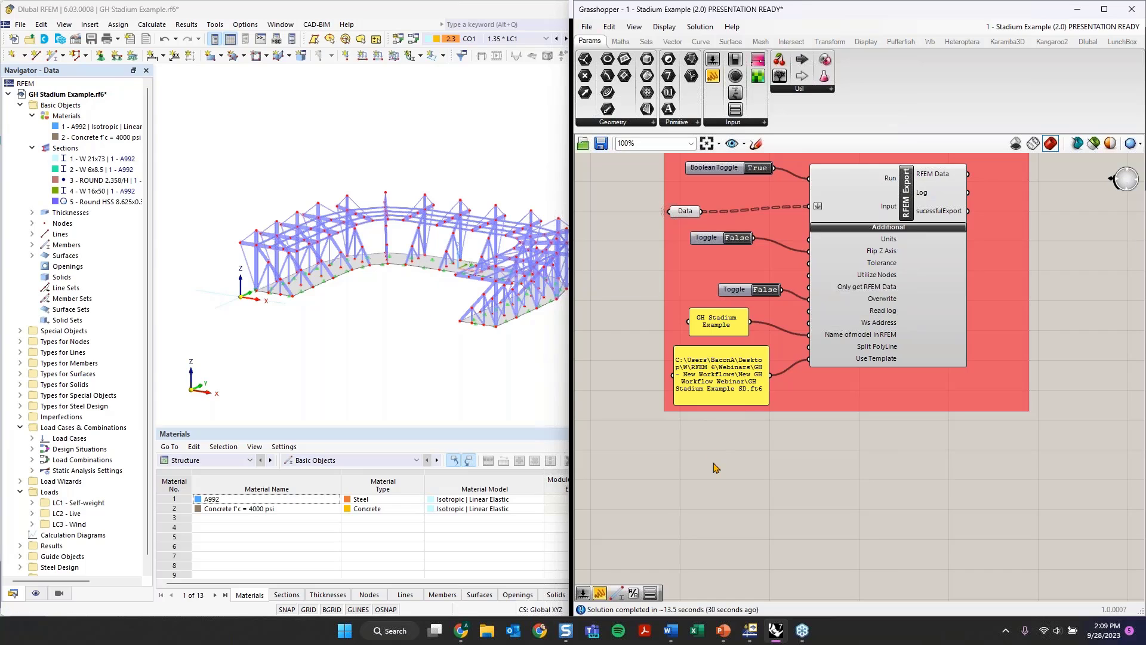
scroll(713, 463, down, 4)
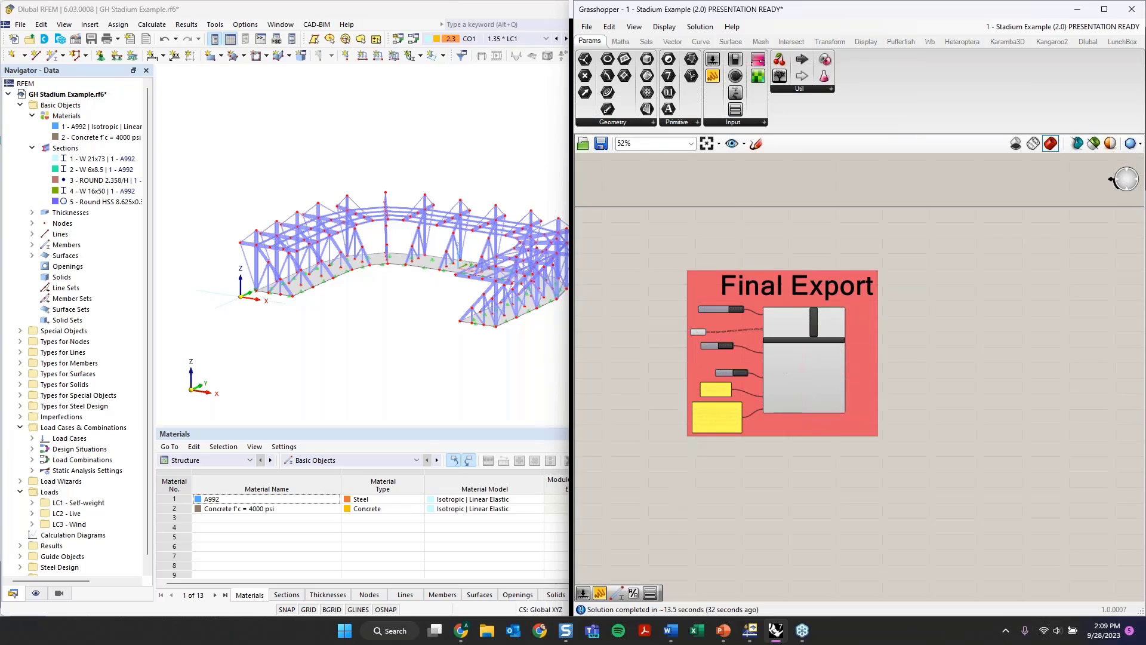
right_drag(704, 465, 968, 332)
right_drag(688, 432, 903, 517)
right_drag(758, 475, 882, 388)
scroll(692, 319, down, 2)
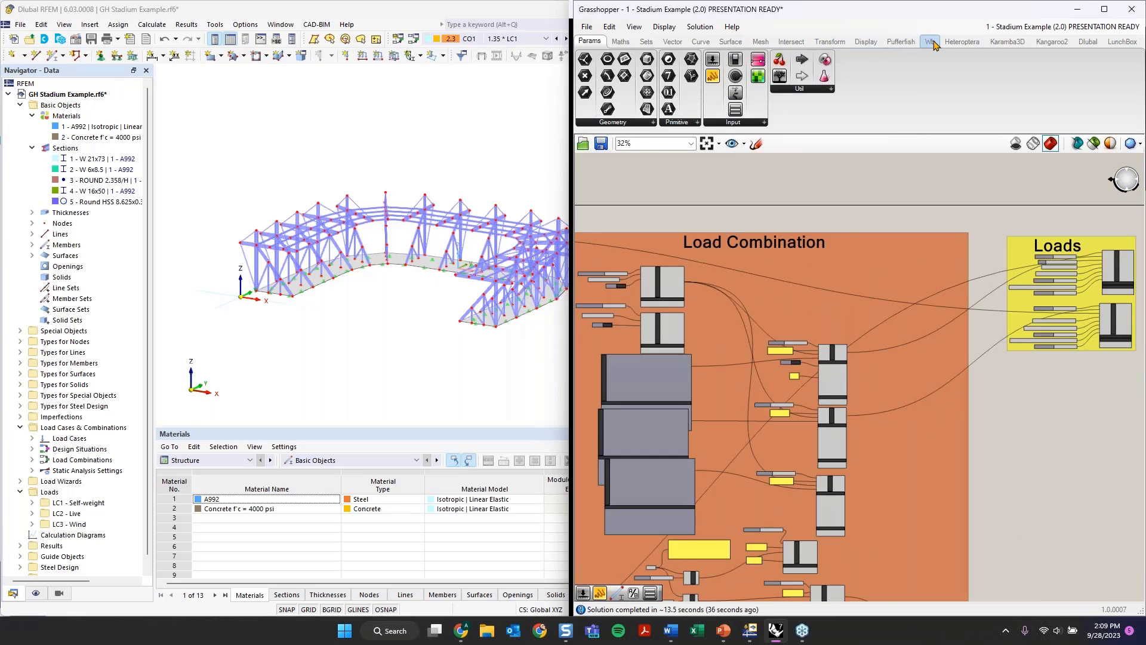
click(1087, 41)
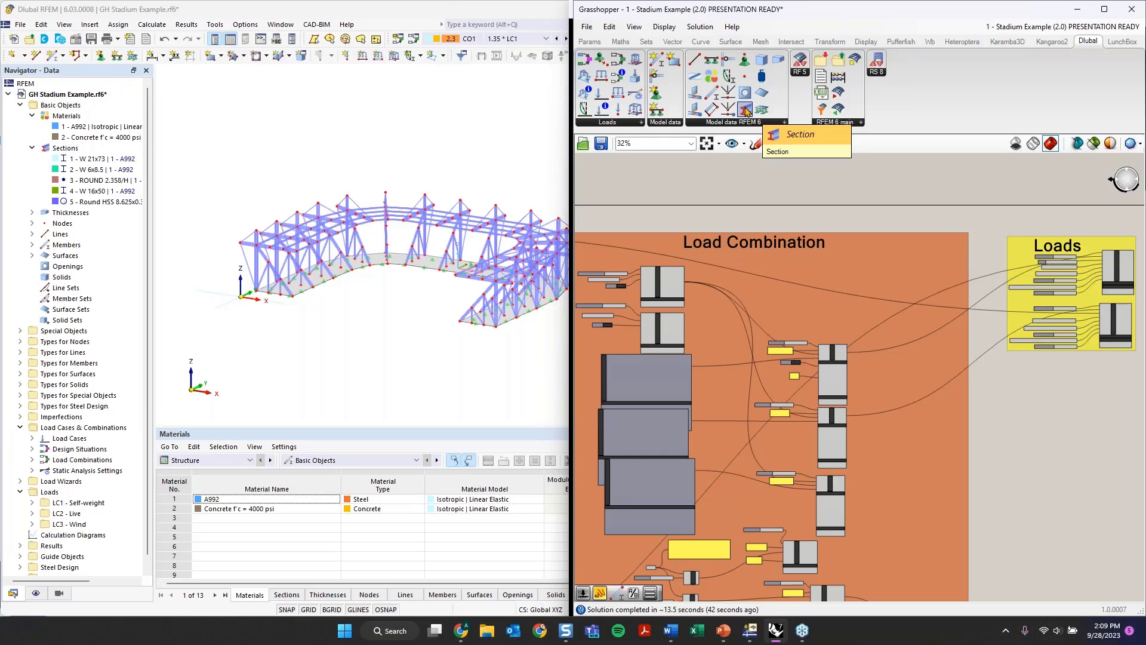
- Try duplicating the first Load Case component beside the original, and delete the copy
scroll(869, 376, up, 8)
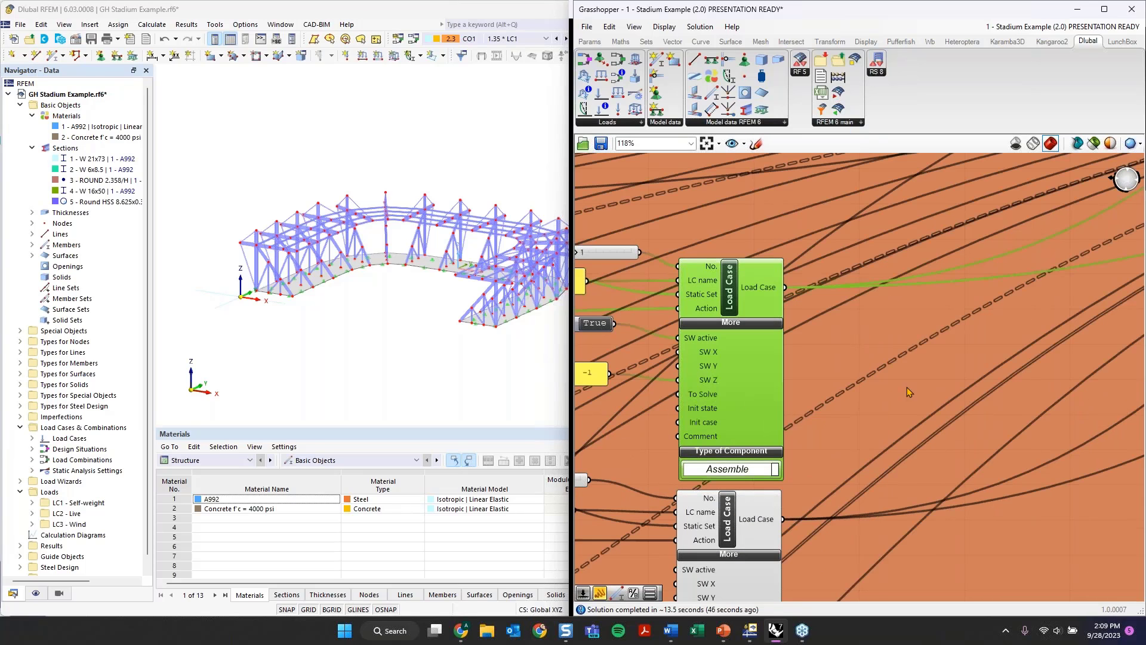
key(ctrl+c)
key(ctrl+v)
drag(933, 311, 943, 300)
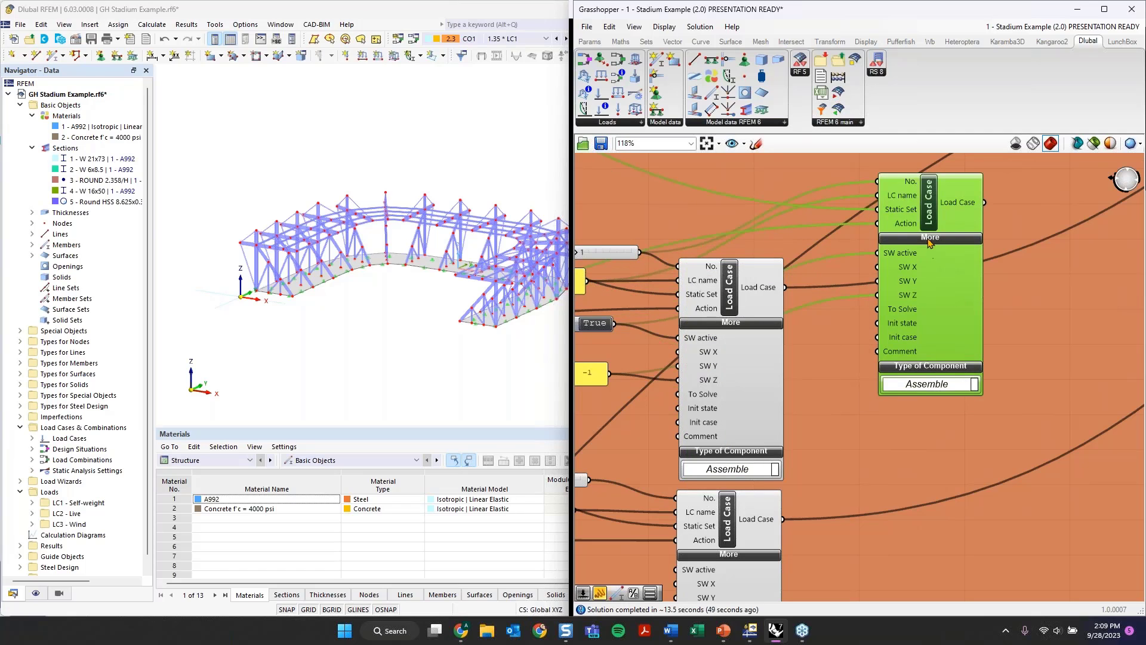
scroll(955, 397, down, 7)
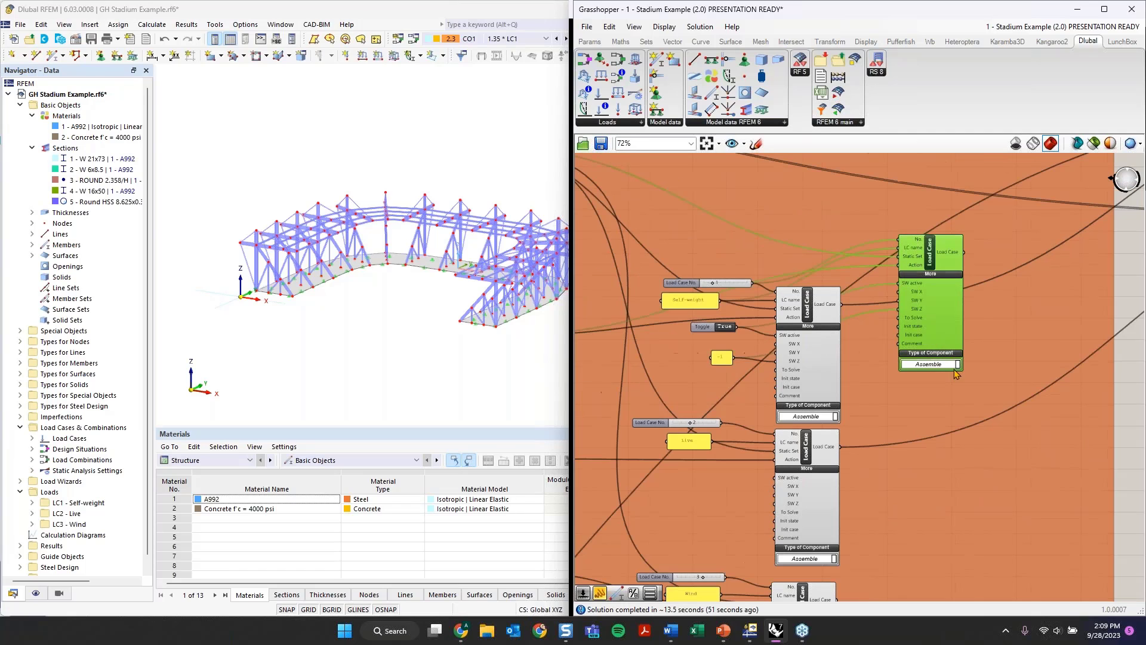
right_drag(999, 338, 950, 271)
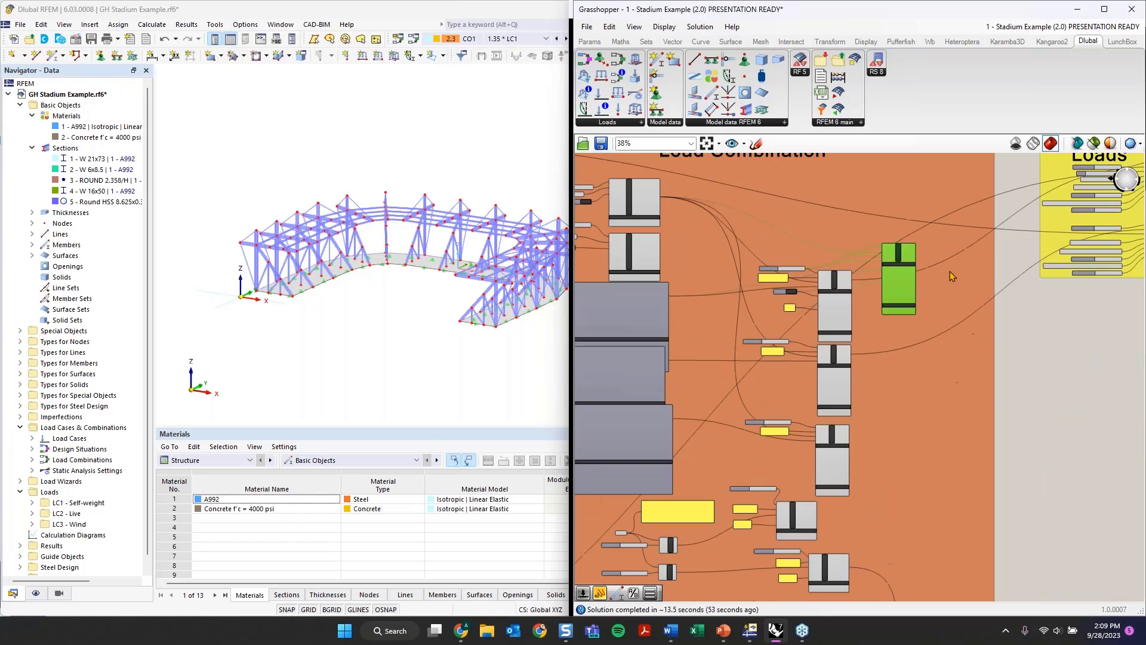
key(Delete)
- Expand the Design inputs of the Columns Member component and move the component clear of its neighbouring inputs
scroll(747, 267, down, 4)
right_drag(928, 343, 1122, 388)
scroll(835, 312, up, 8)
scroll(933, 279, up, 3)
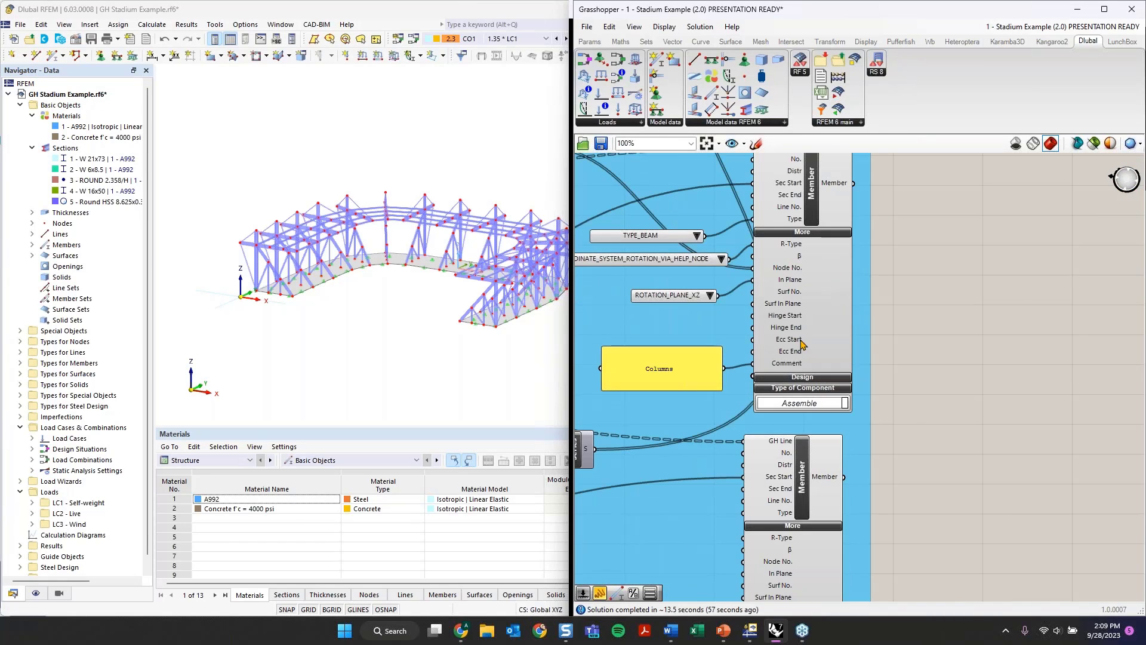
click(846, 328)
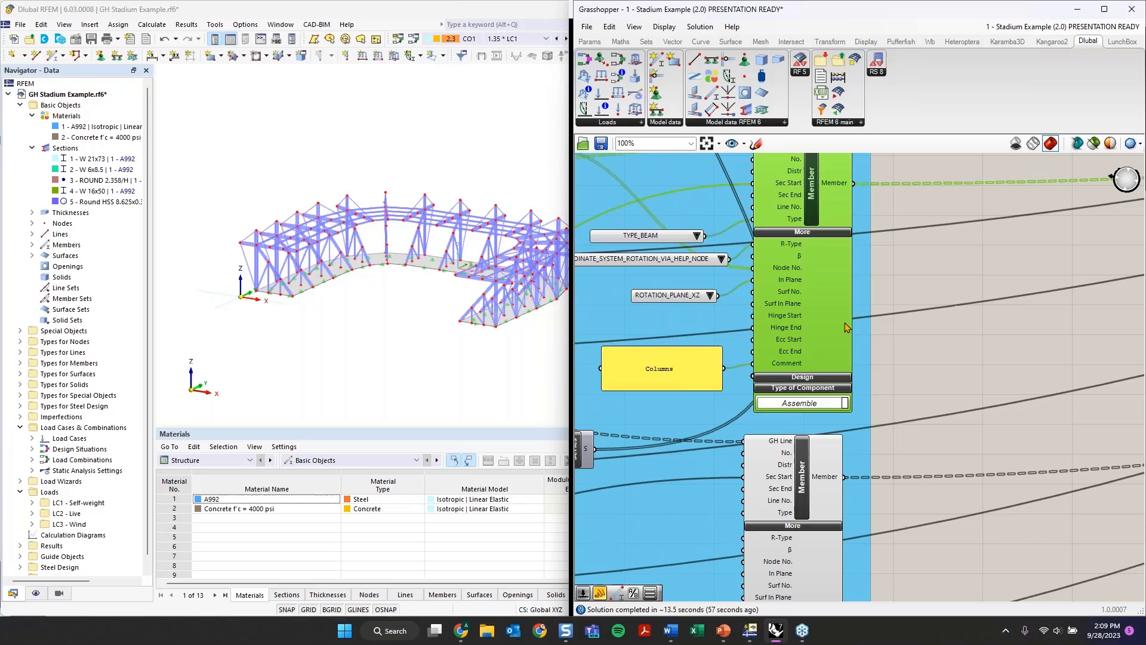
click(821, 377)
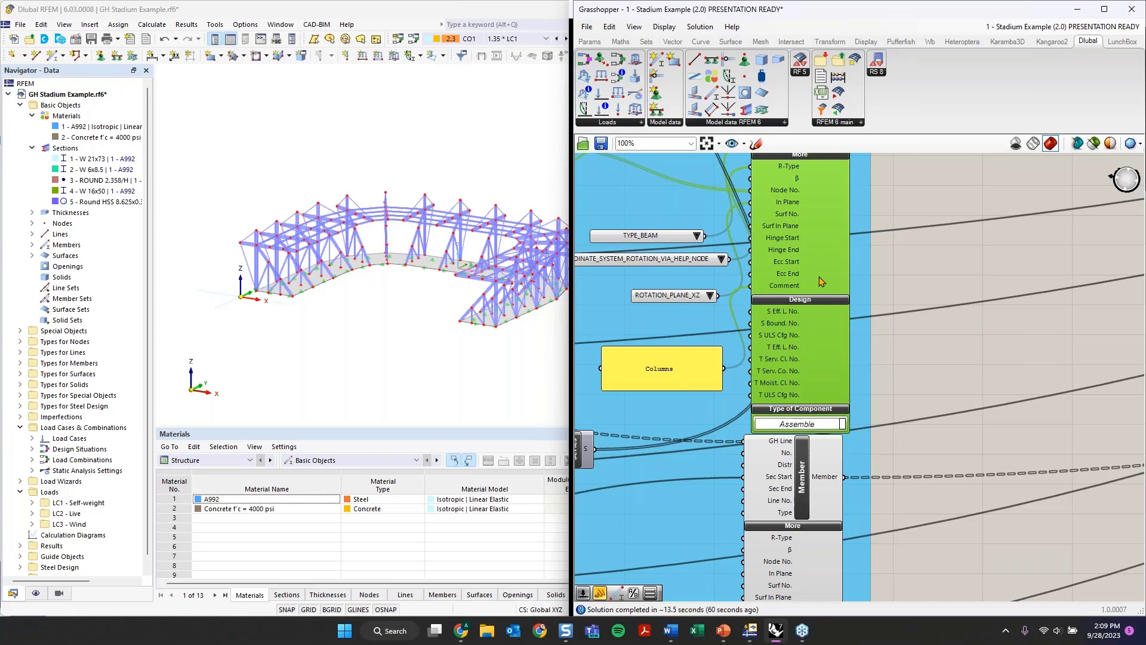
drag(785, 316, 841, 305)
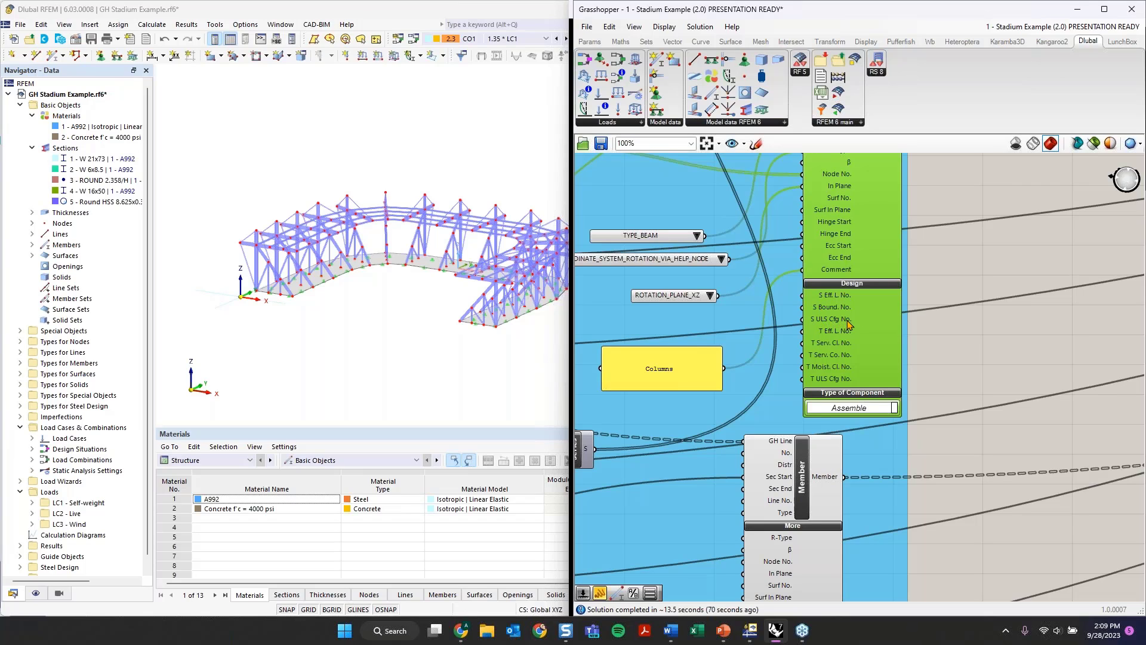
mouse_move(849, 324)
- Examine the Steel Design entries in RFEM and the settings of the Standard effective length, closing them without changes
scroll(60, 399, down, 1)
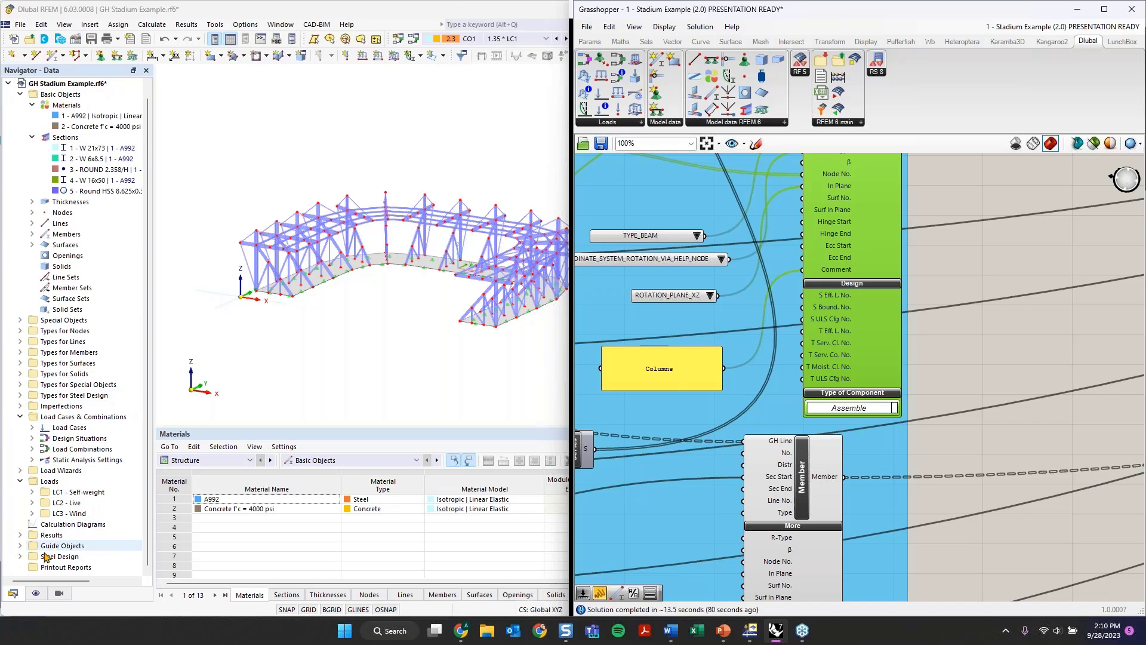
click(19, 555)
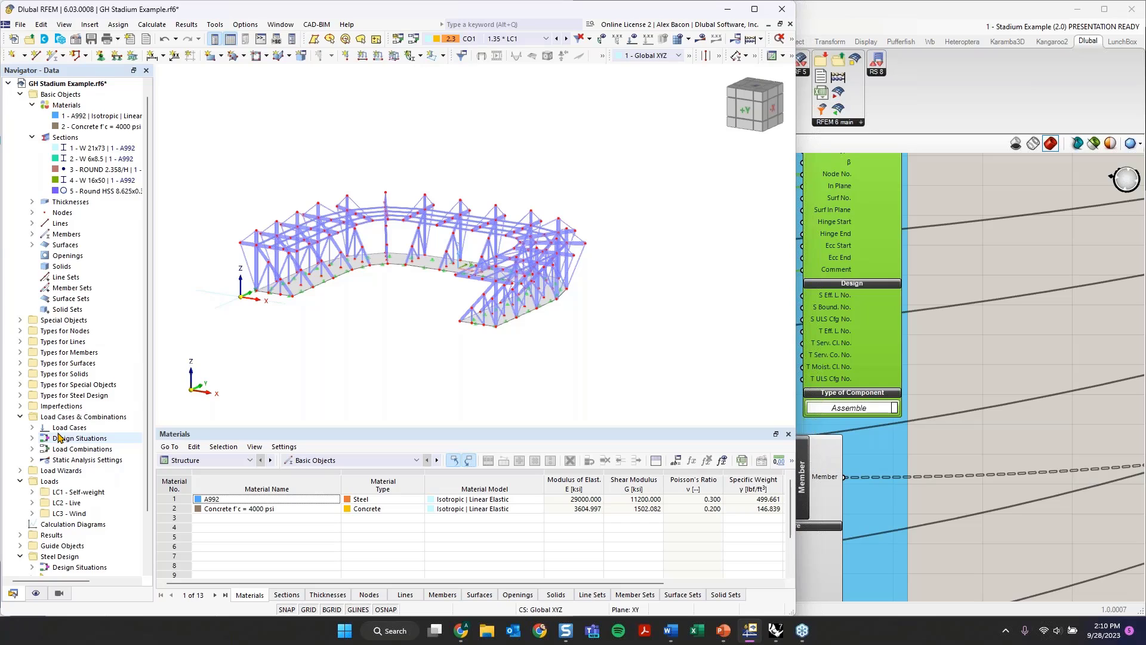
scroll(58, 437, down, 2)
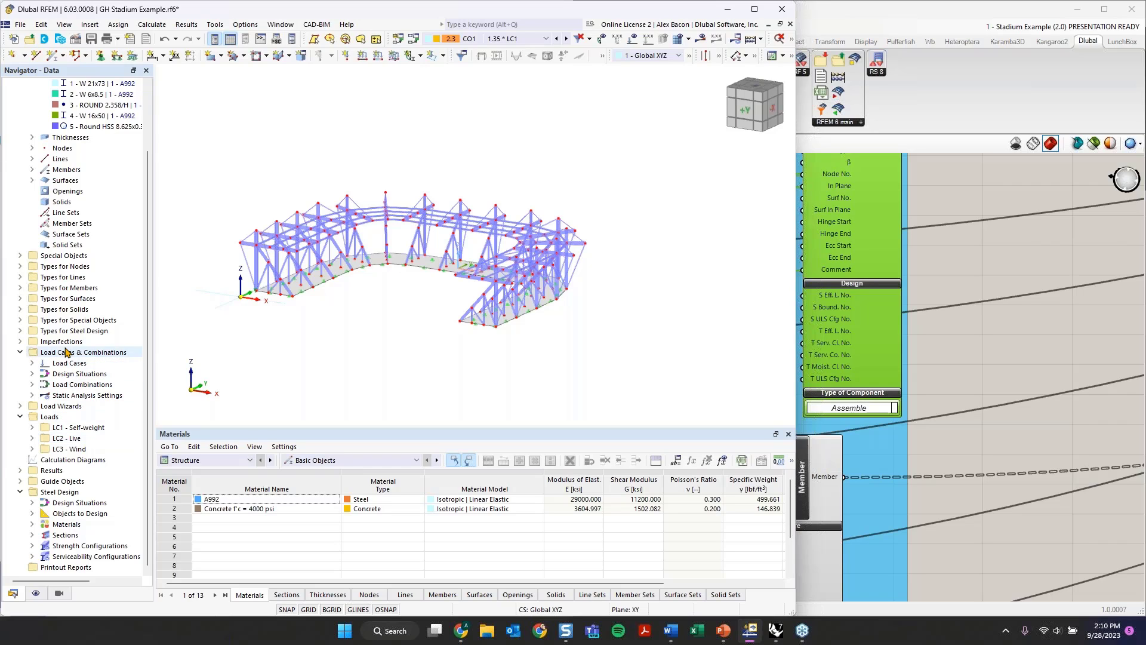
click(20, 331)
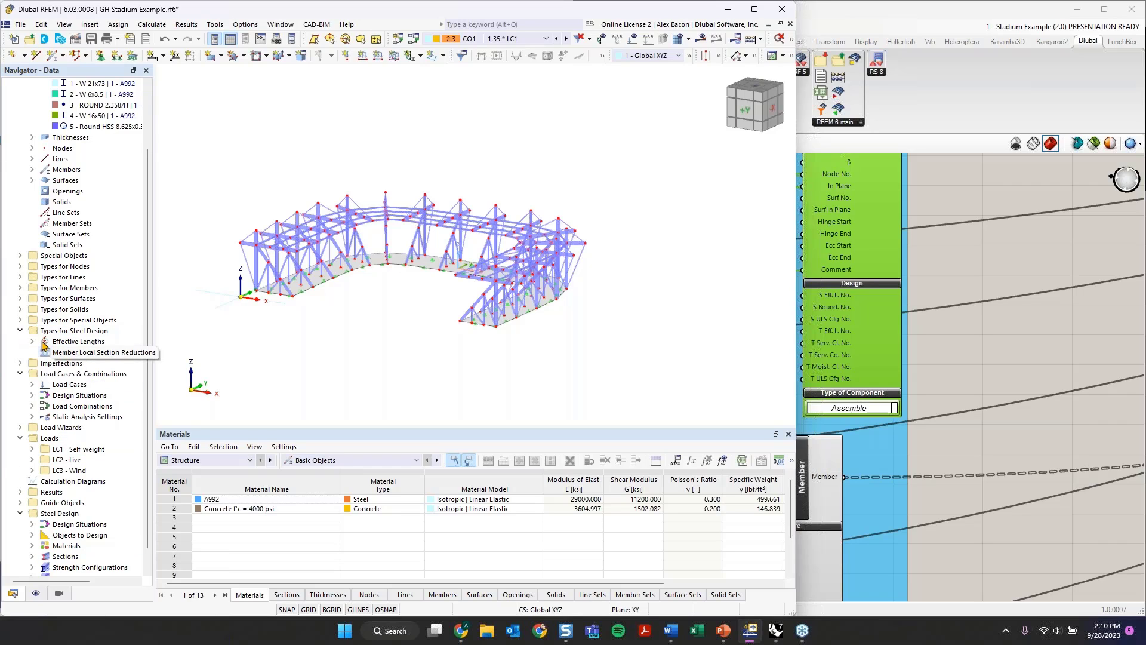
click(32, 342)
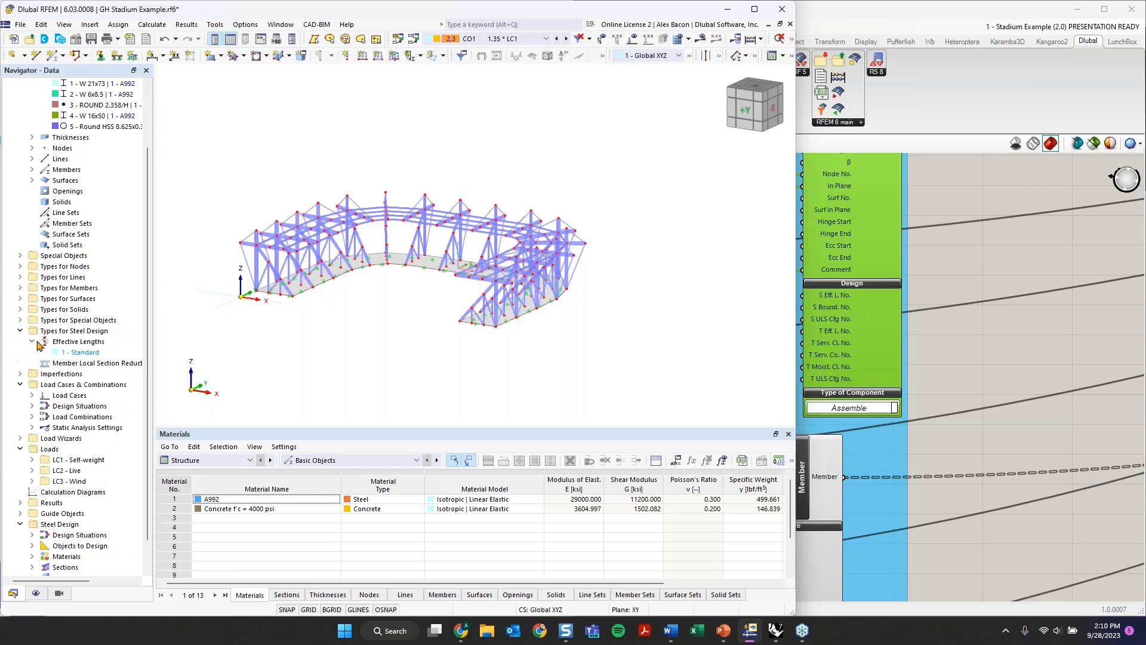
click(66, 354)
double_click(65, 353)
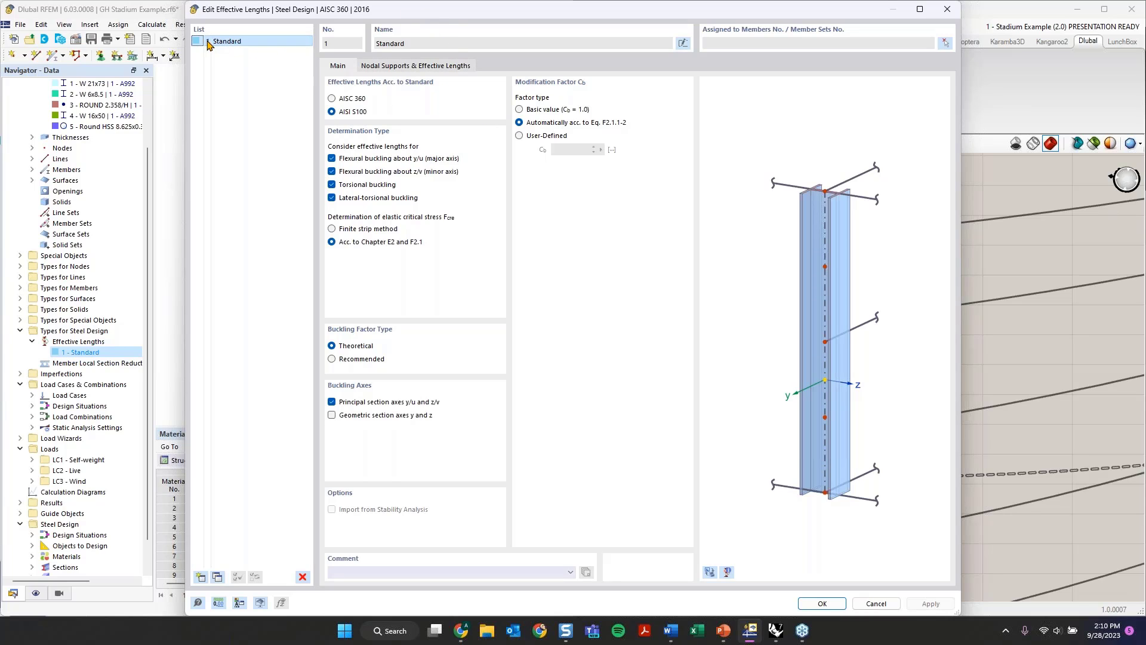
click(946, 9)
- Look up the strength configurations defined under Steel Design in RFEM
scroll(84, 462, down, 1)
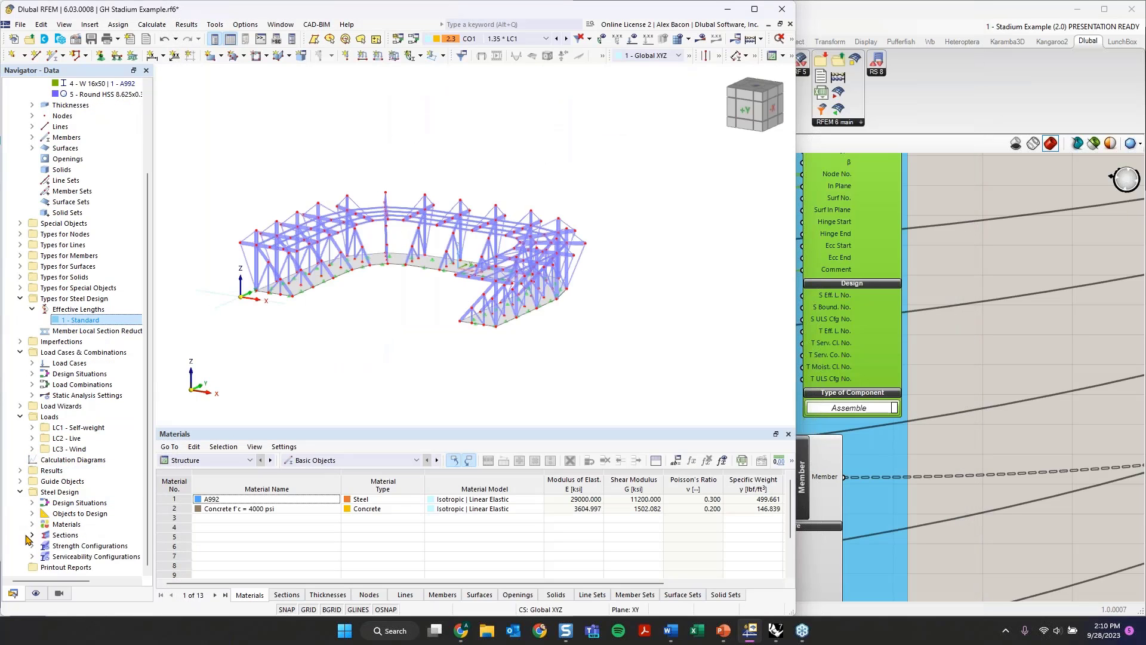
click(31, 546)
scroll(70, 518, down, 1)
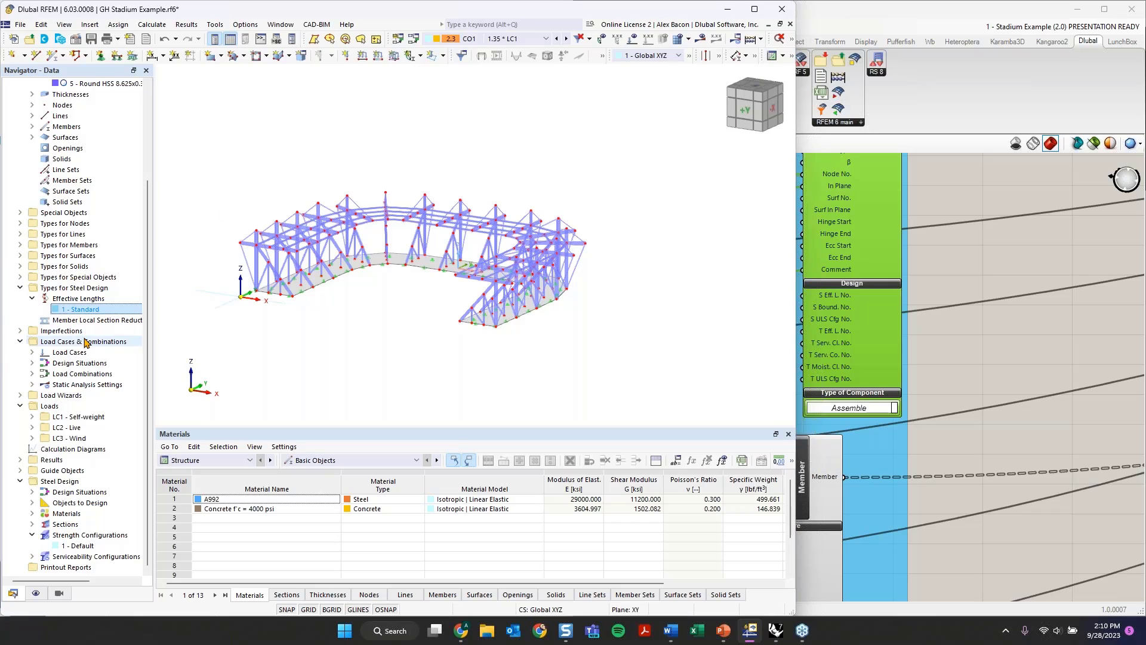
- Add a number slider set to 1 in Grasshopper and connect it to the Columns Member's S Eff. L. No. input
click(982, 304)
double_click(982, 304)
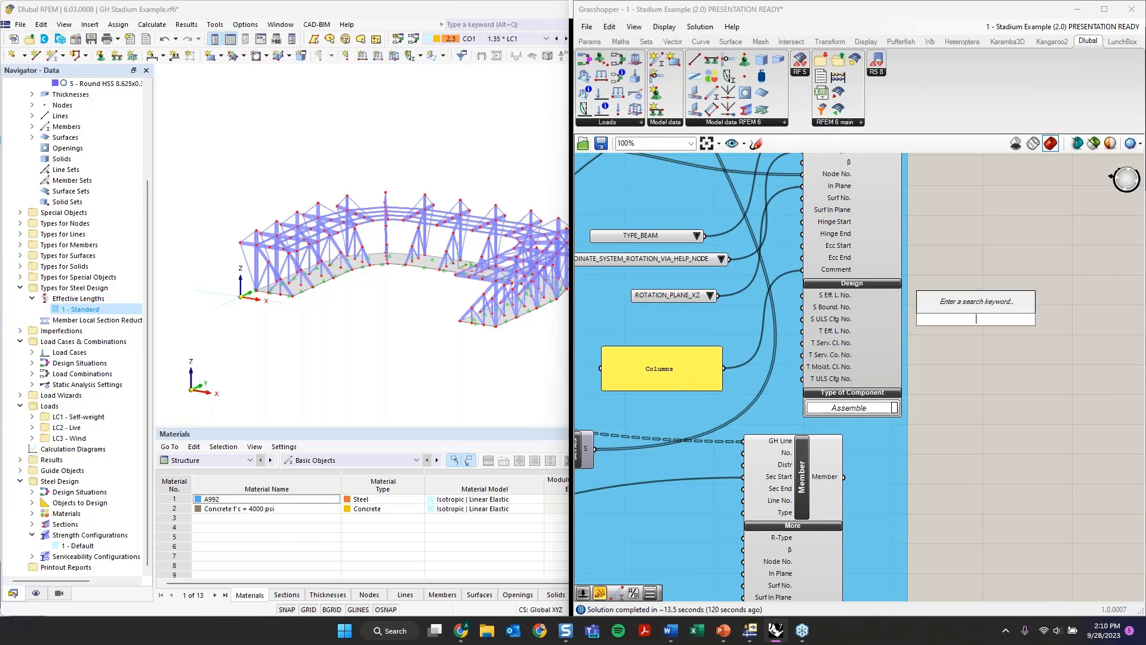
text(1)
key(Return)
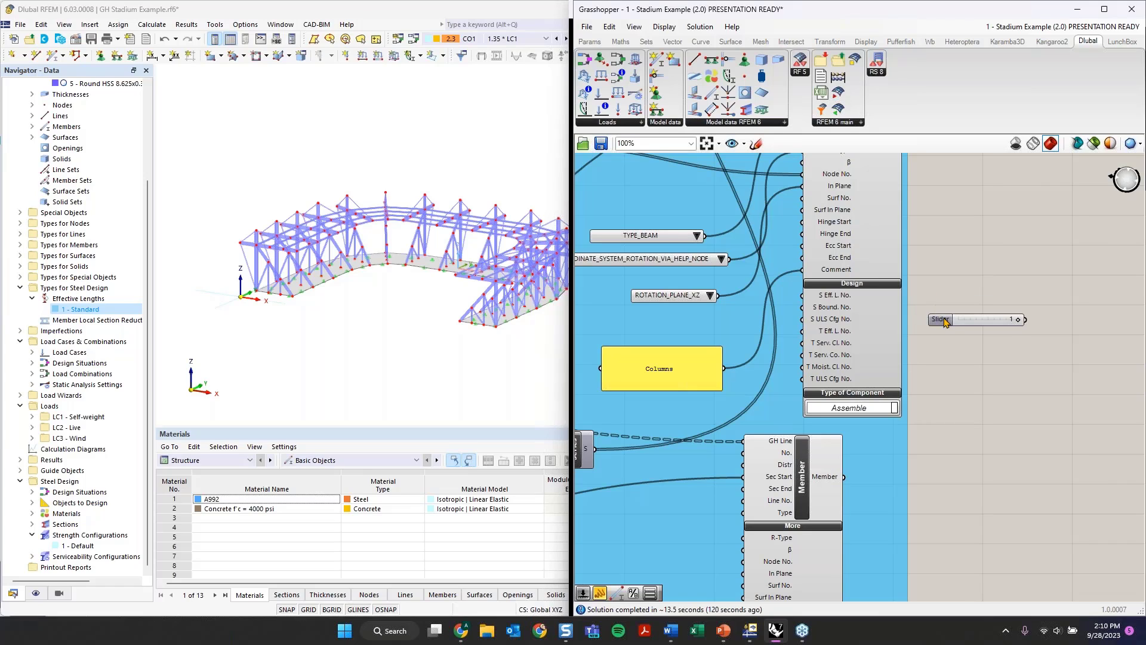
drag(944, 320, 668, 327)
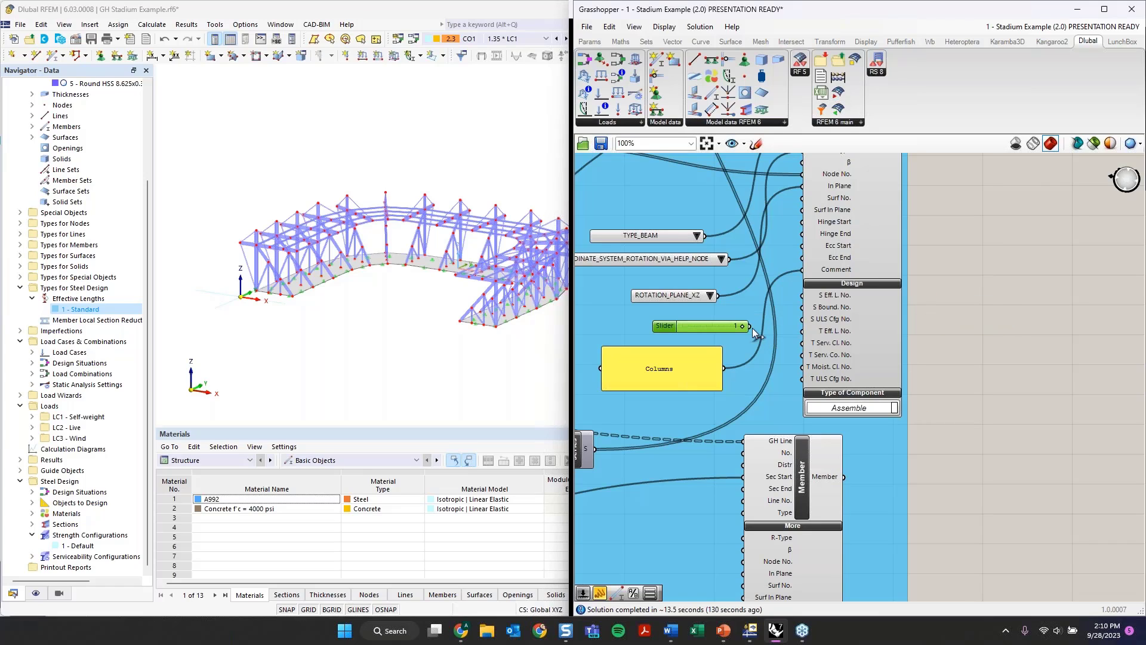
drag(751, 326, 814, 298)
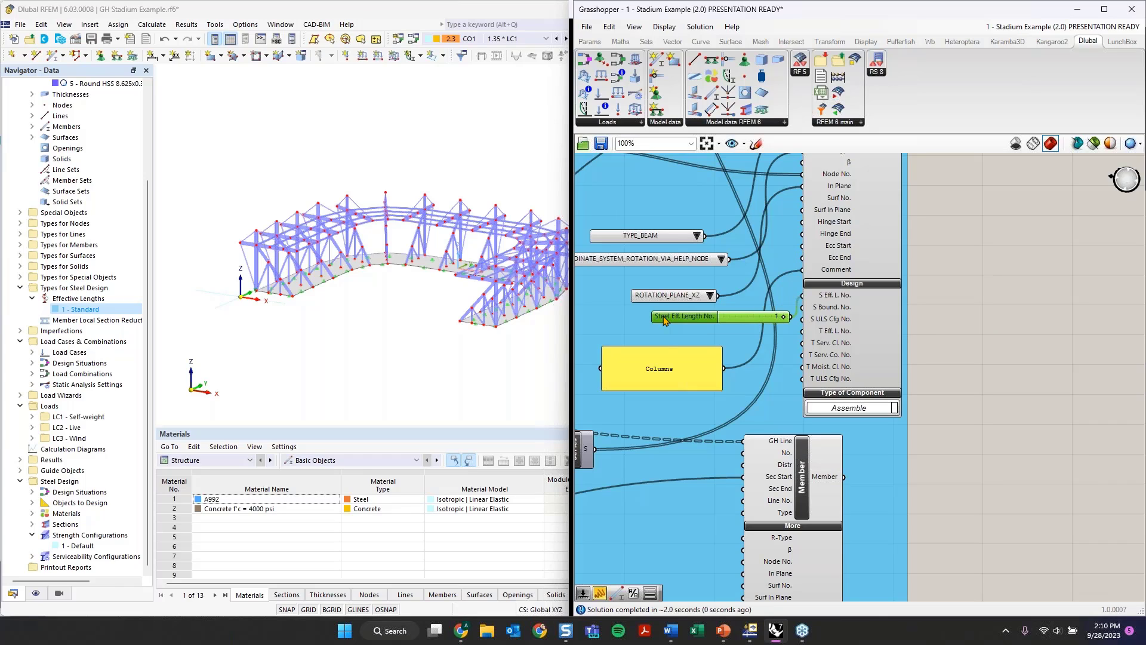
drag(663, 320, 633, 309)
- Add a second number slider set to 1 and connect it to the Columns Member's S ULS Cfg No. input
double_click(974, 311)
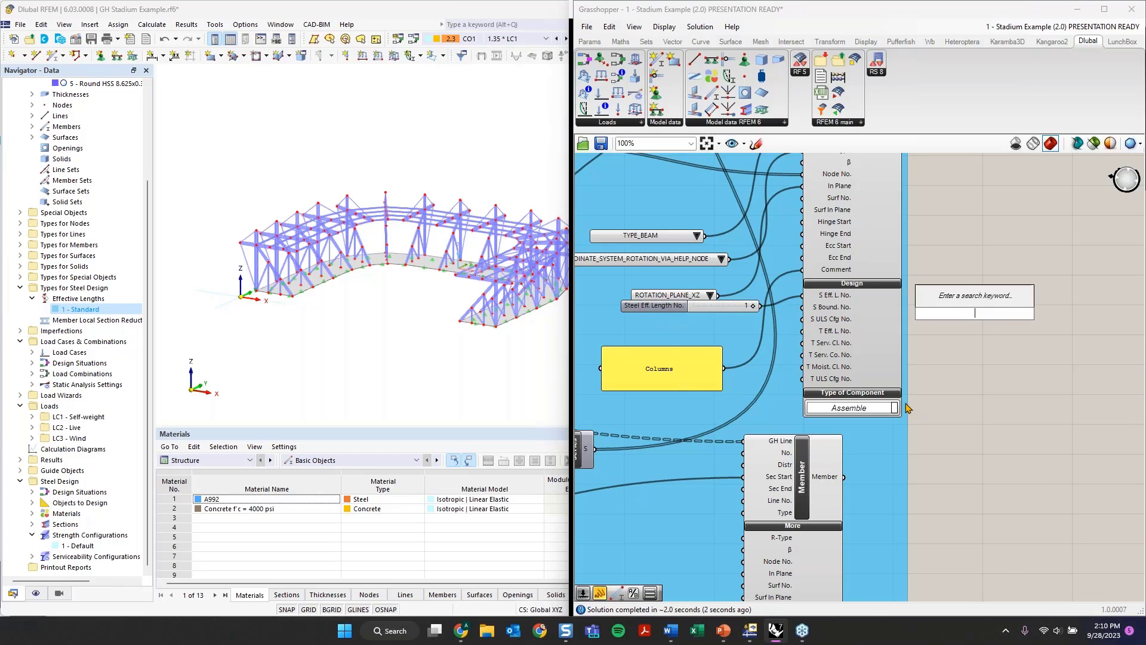
text(slider)
key(Return)
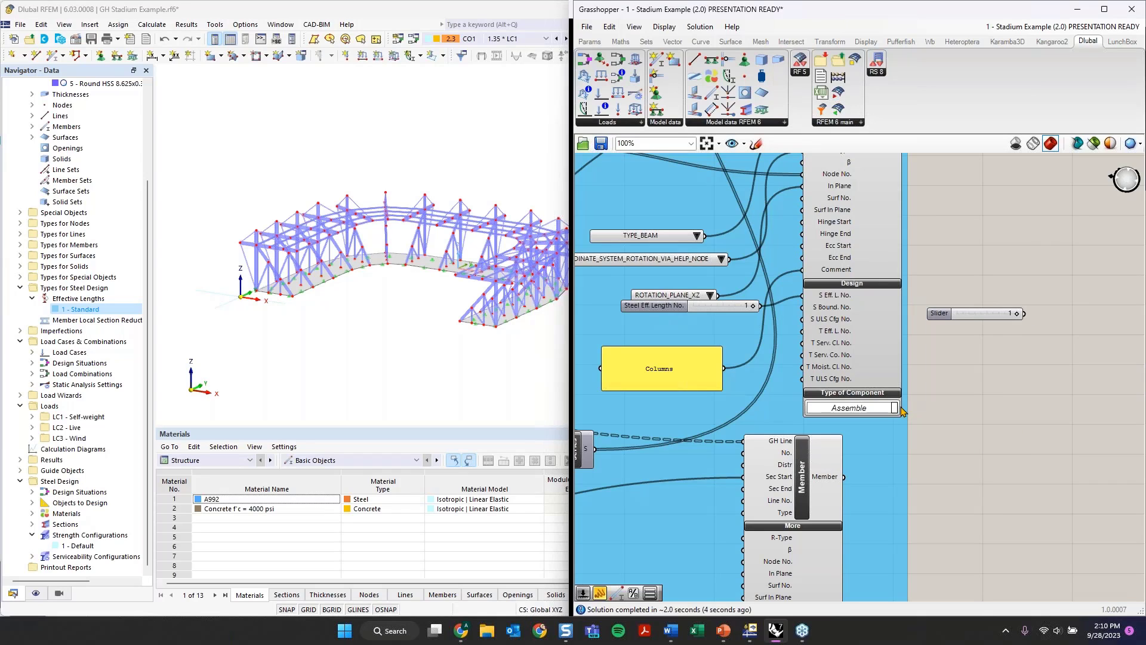
drag(940, 314, 802, 319)
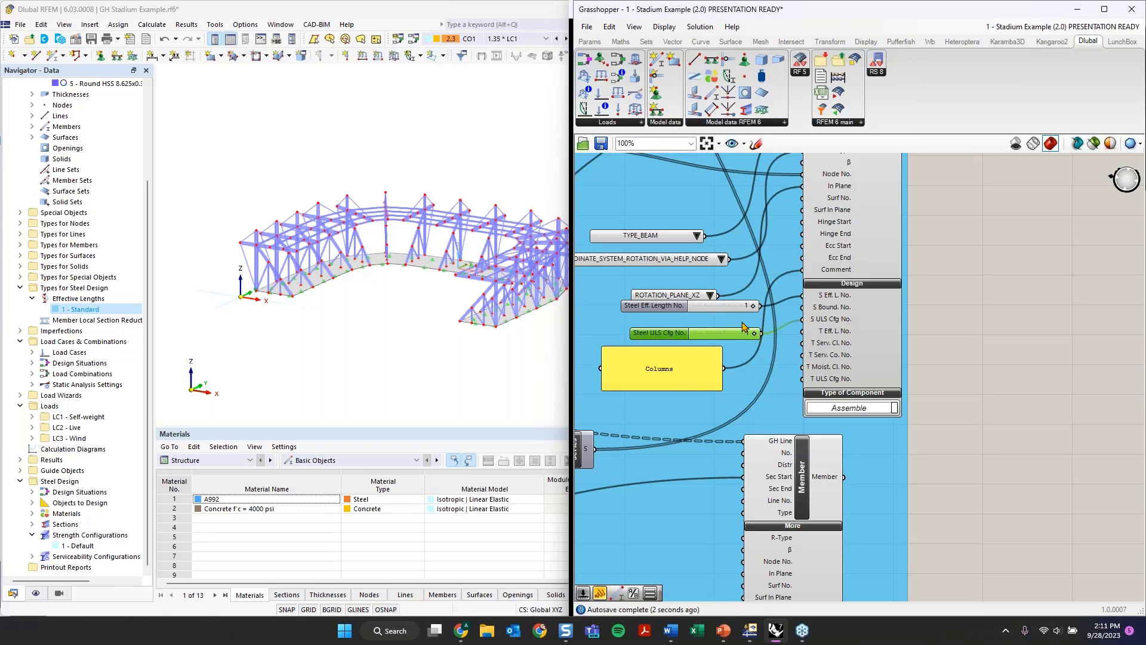
scroll(741, 322, down, 3)
click(830, 319)
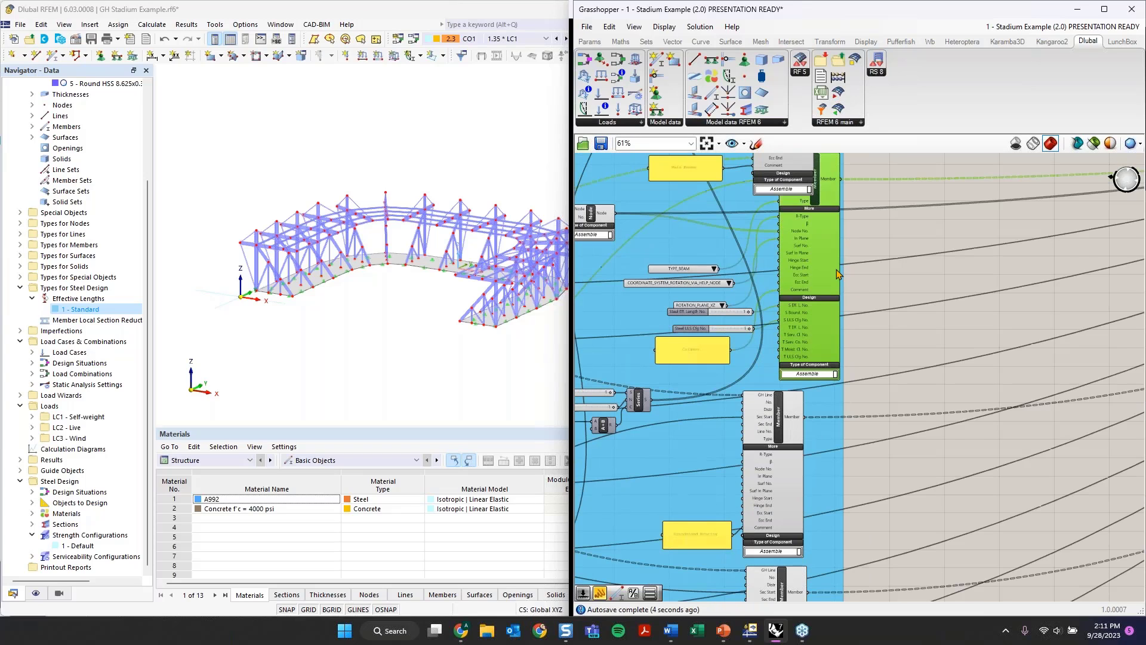
click(900, 321)
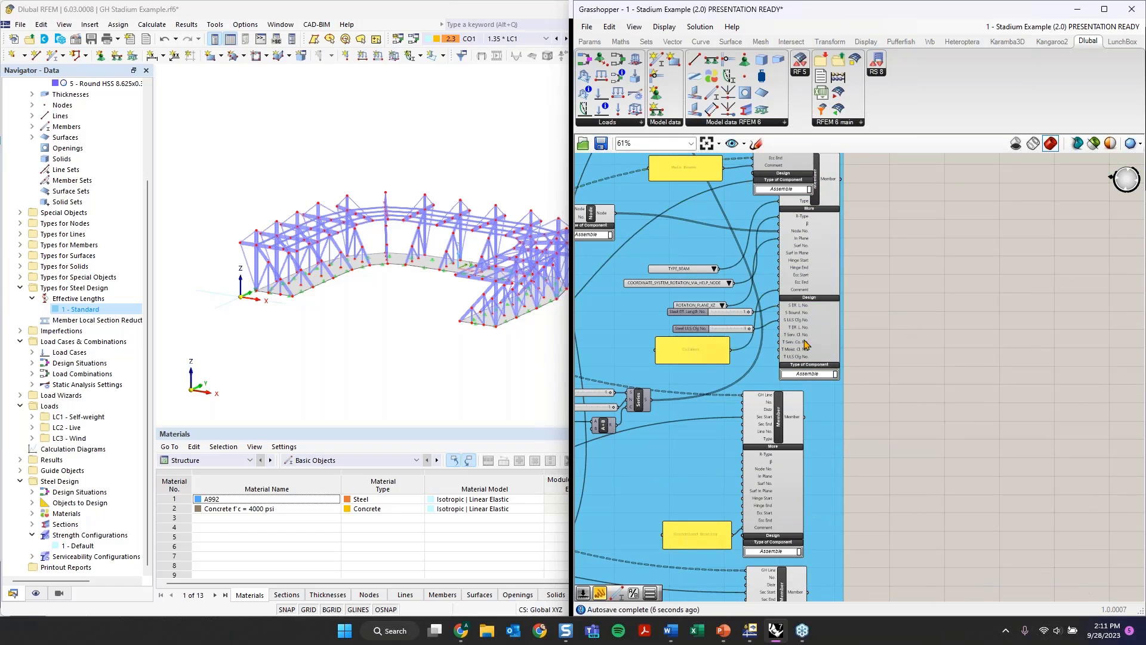
scroll(842, 340, up, 1)
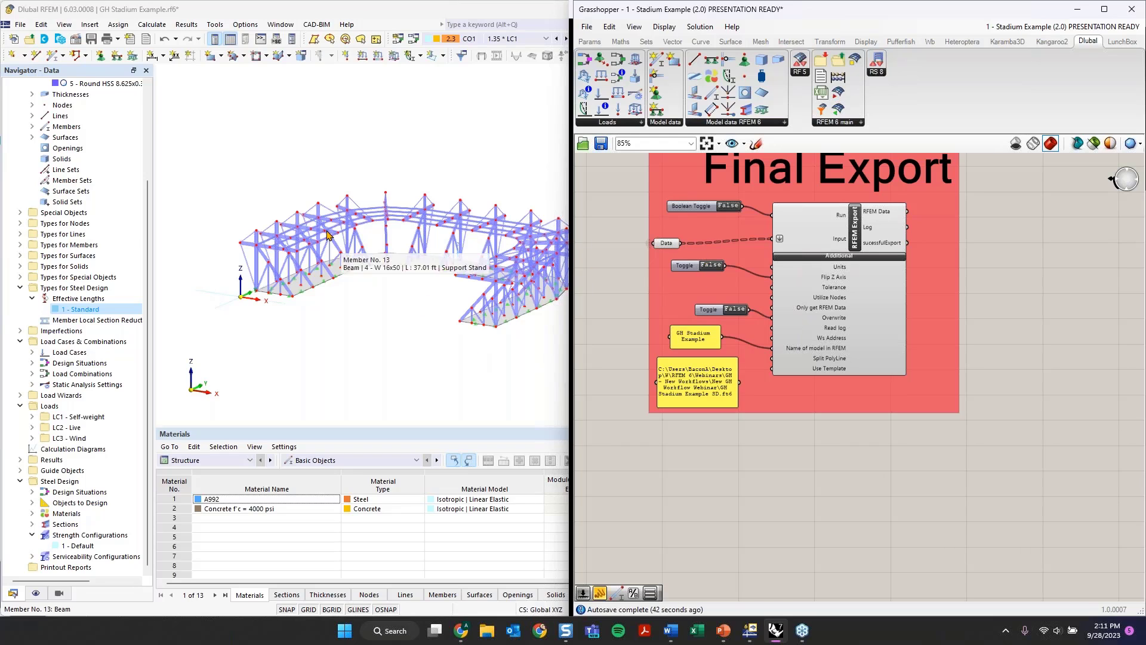
- Look through the Members list of the stadium model in RFEM's data, and return to Grasshopper
scroll(118, 226, up, 4)
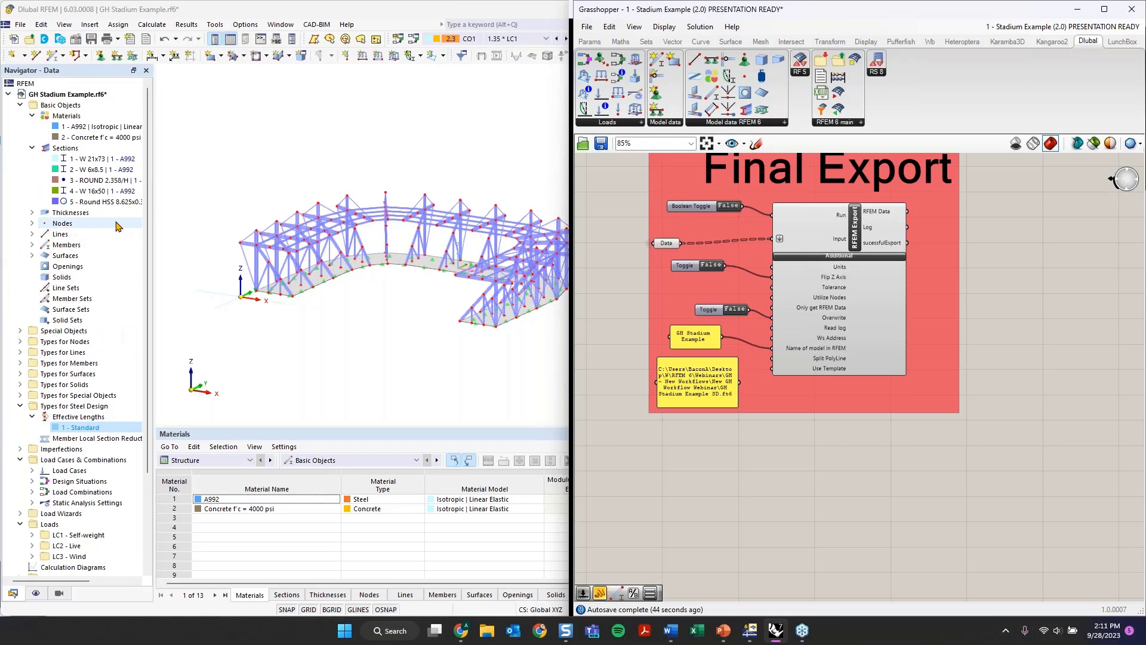
click(32, 244)
scroll(58, 286, down, 15)
scroll(58, 286, down, 20)
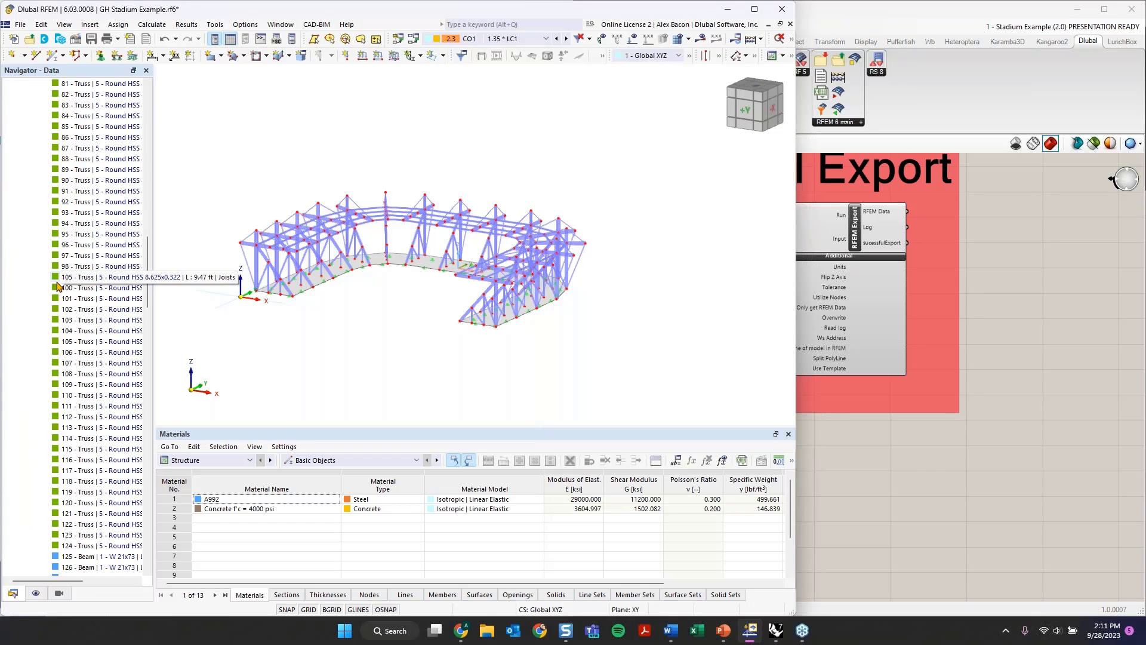
click(961, 423)
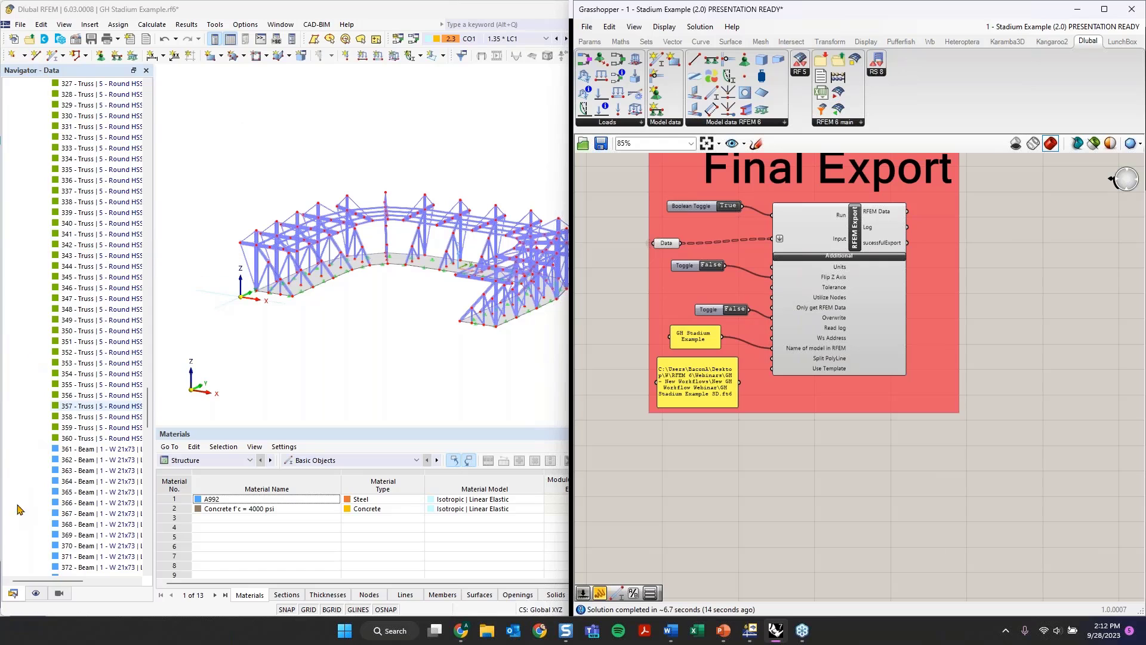
- Close the GH Stadium Example model in RFEM without saving its changes, and switch back to Grasshopper
click(152, 260)
drag(151, 260, 152, 75)
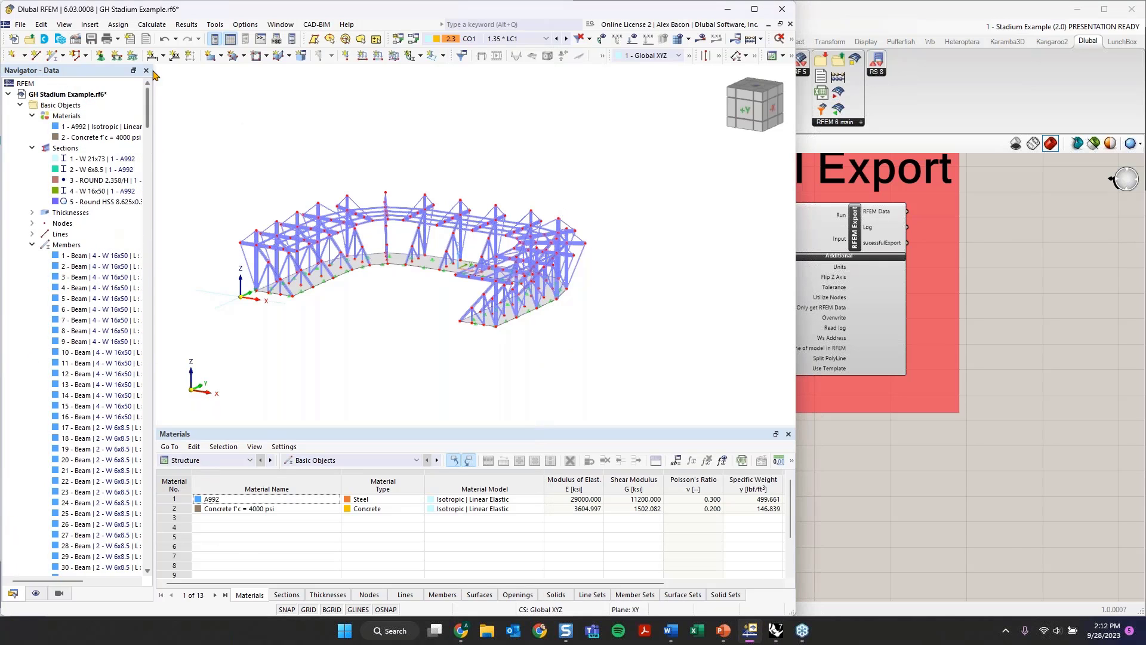
right_click(57, 93)
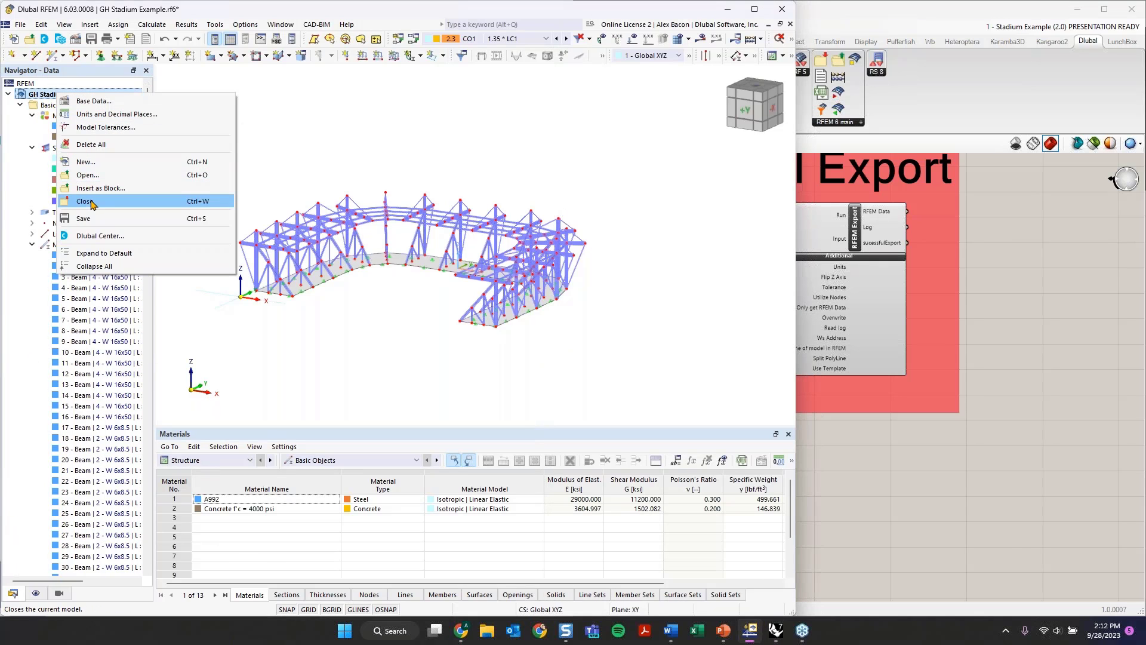
click(96, 201)
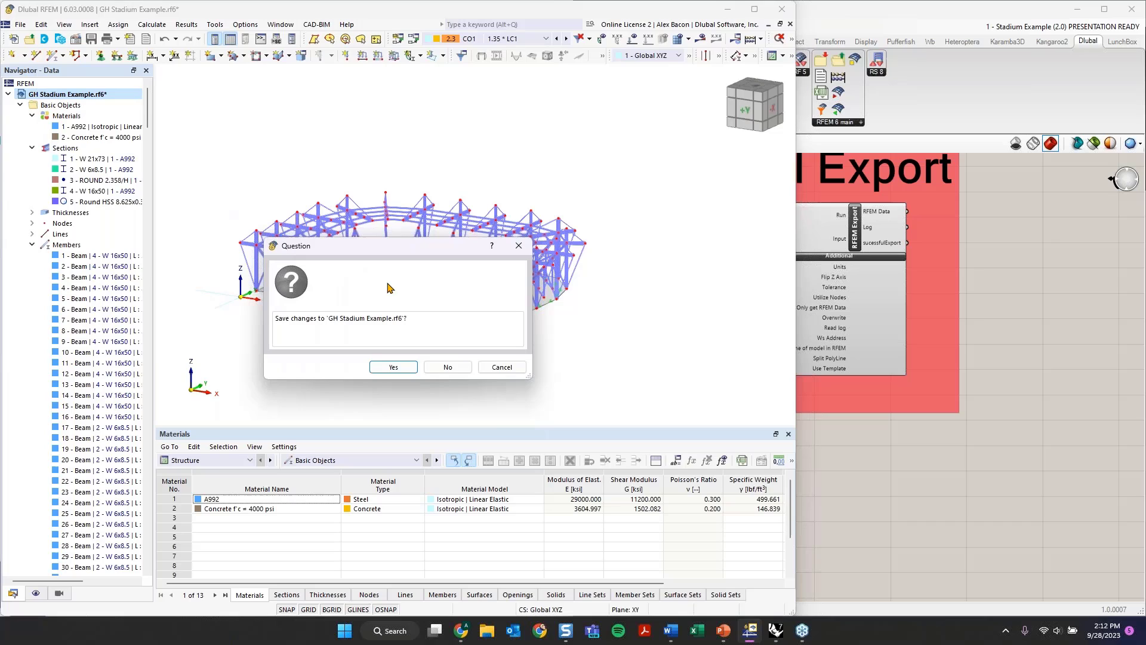
click(447, 366)
click(829, 418)
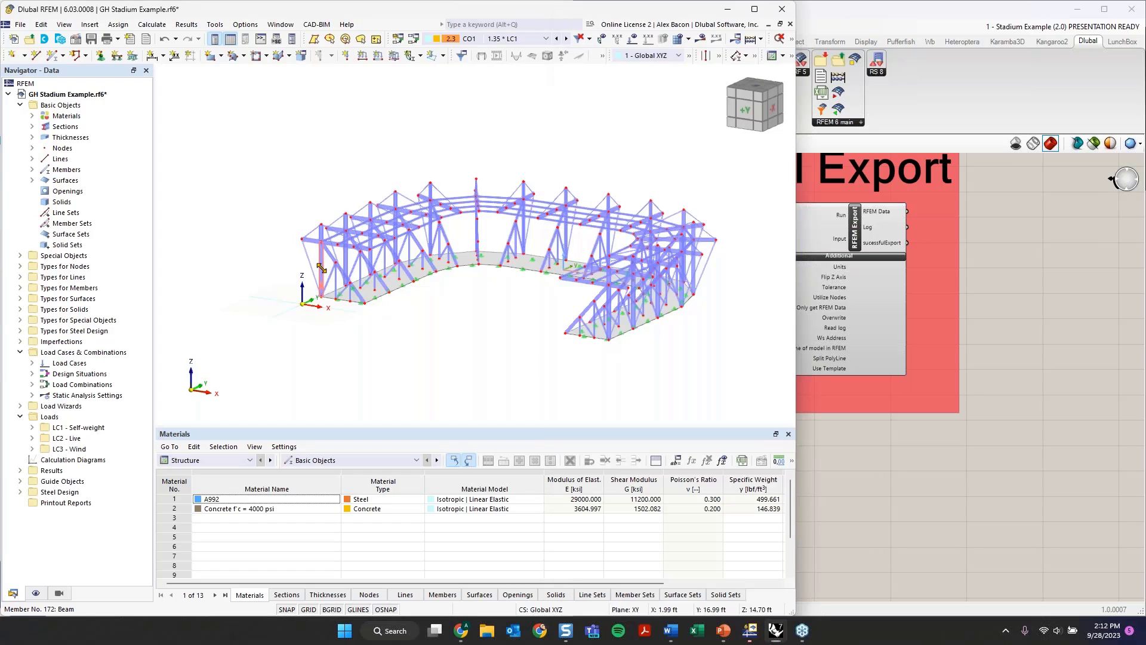
- Check the effective lengths and the strength and serviceability configurations assigned to column member 172 in RFEM, closing it without changes
click(325, 291)
double_click(325, 291)
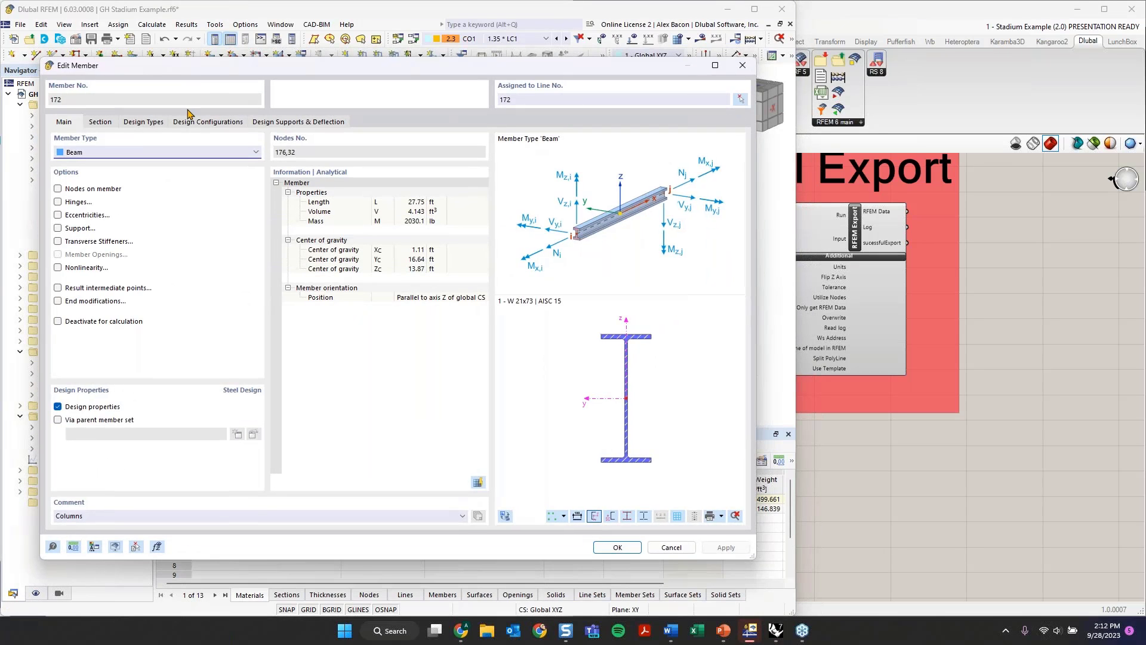
click(143, 122)
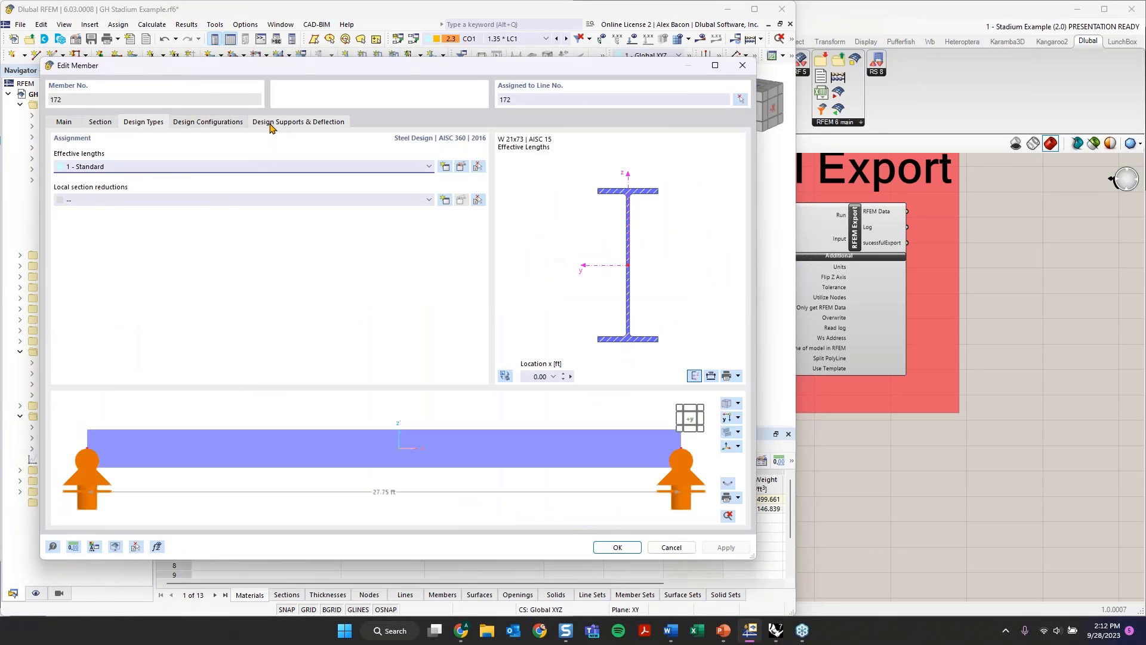
click(222, 124)
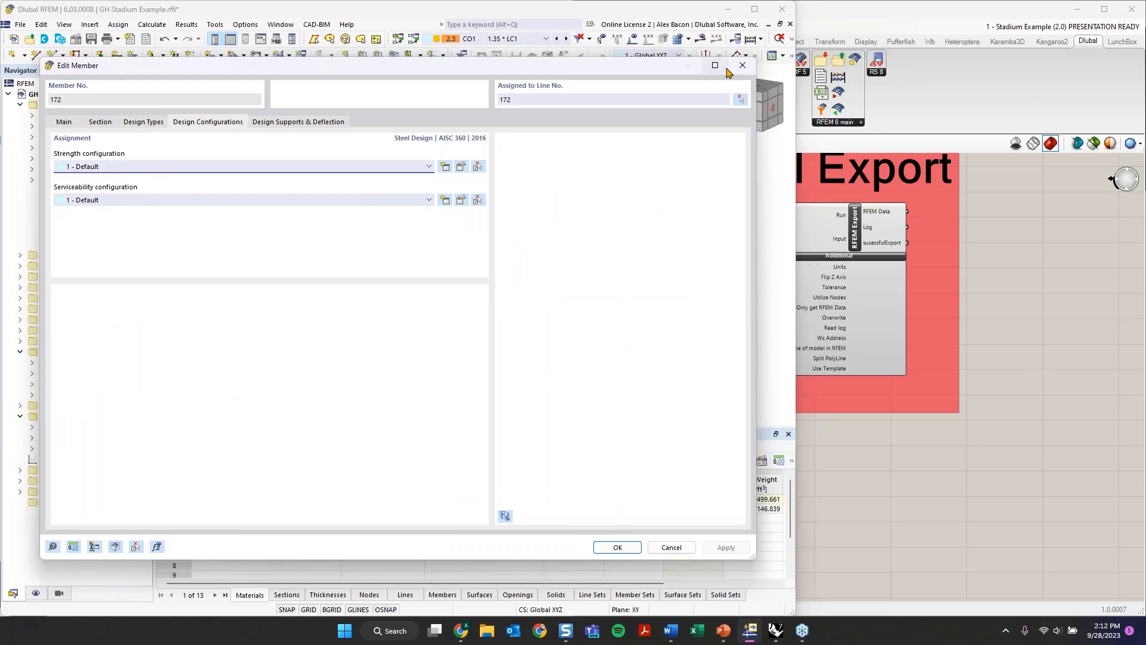
click(742, 66)
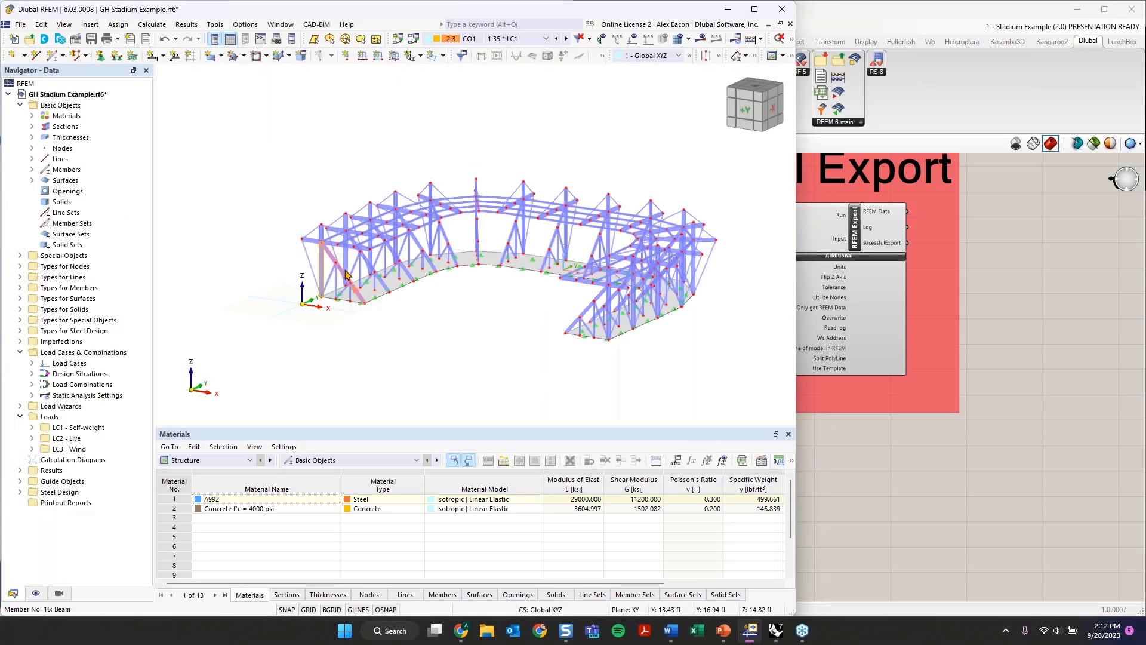
- Check the effective lengths and design configurations of support stand member 16, closing it without changes
double_click(344, 274)
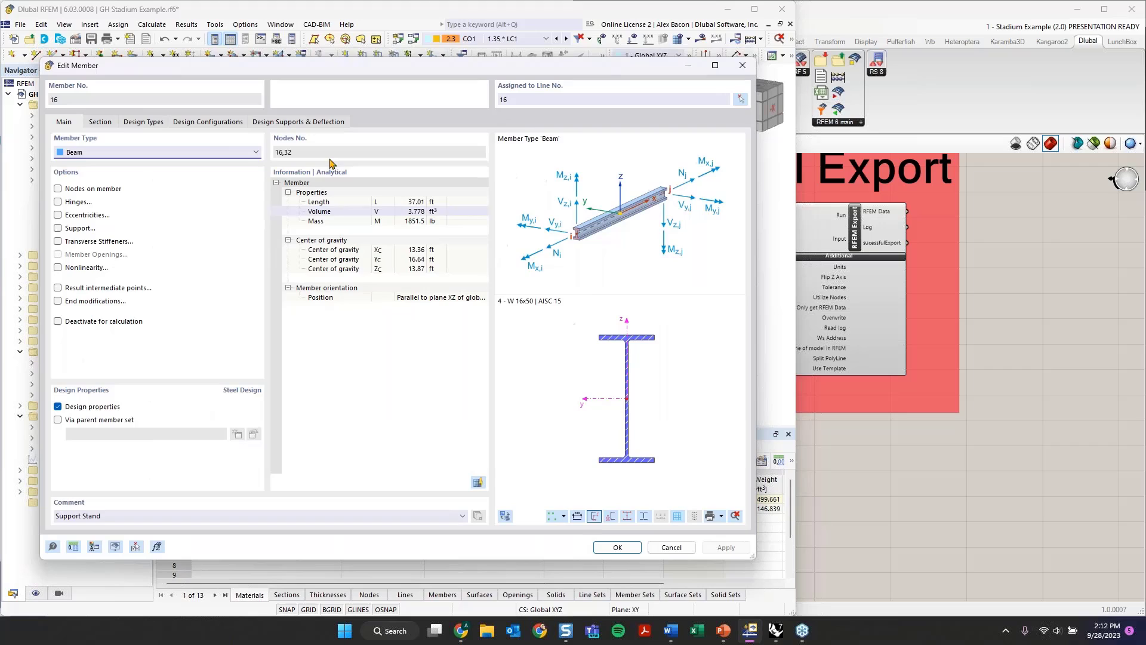
click(132, 123)
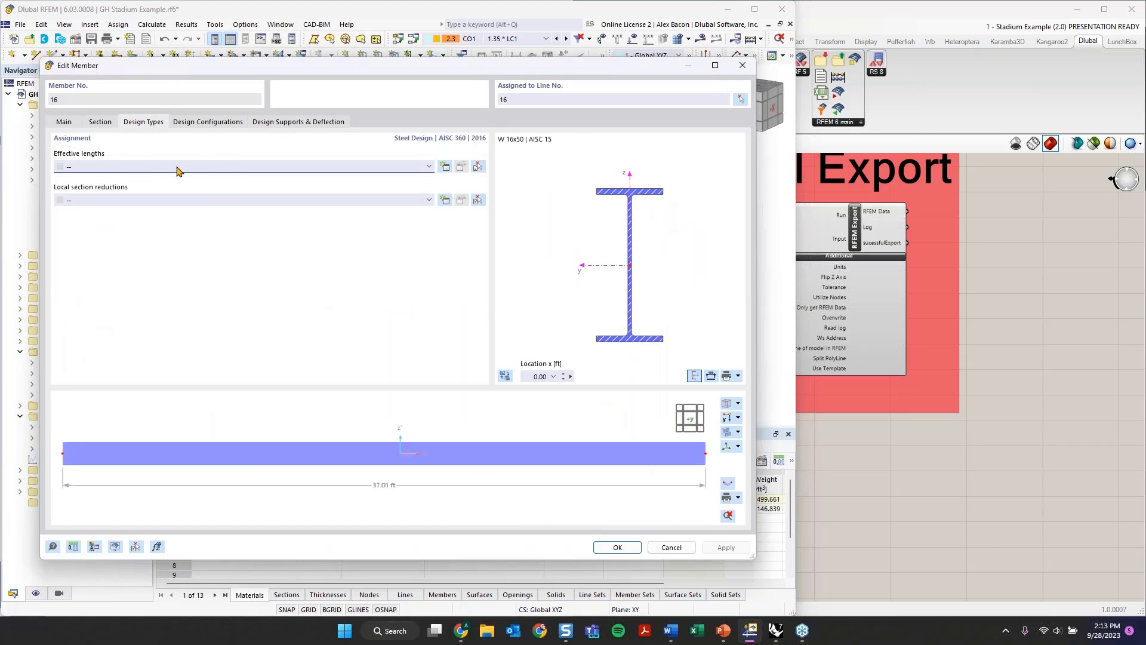
click(232, 121)
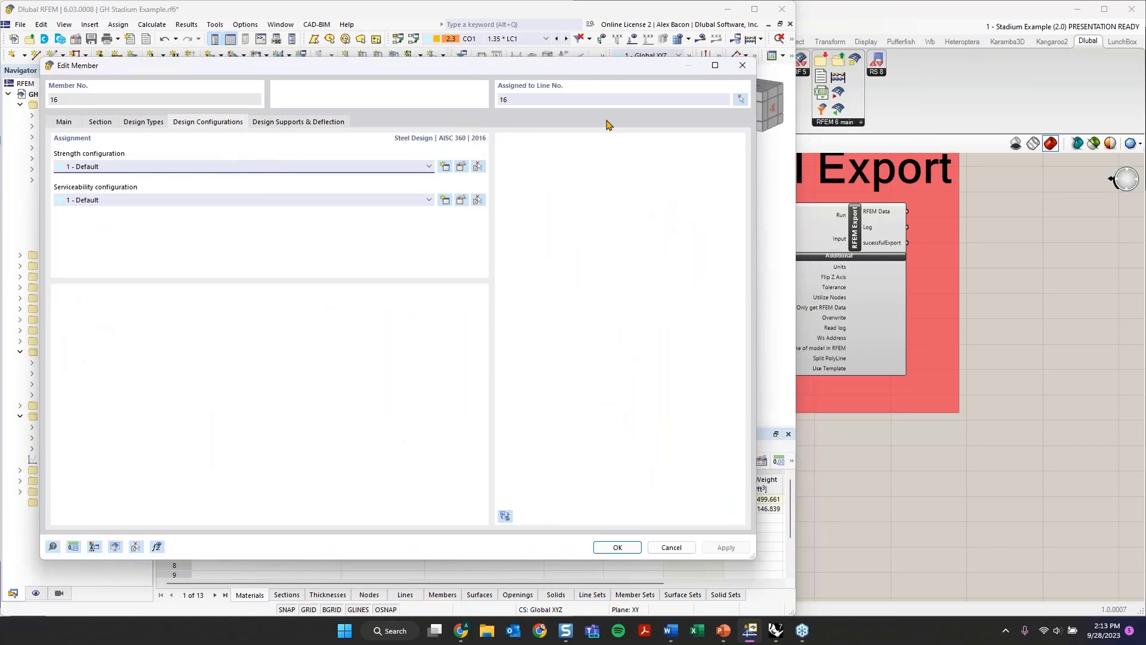
click(155, 123)
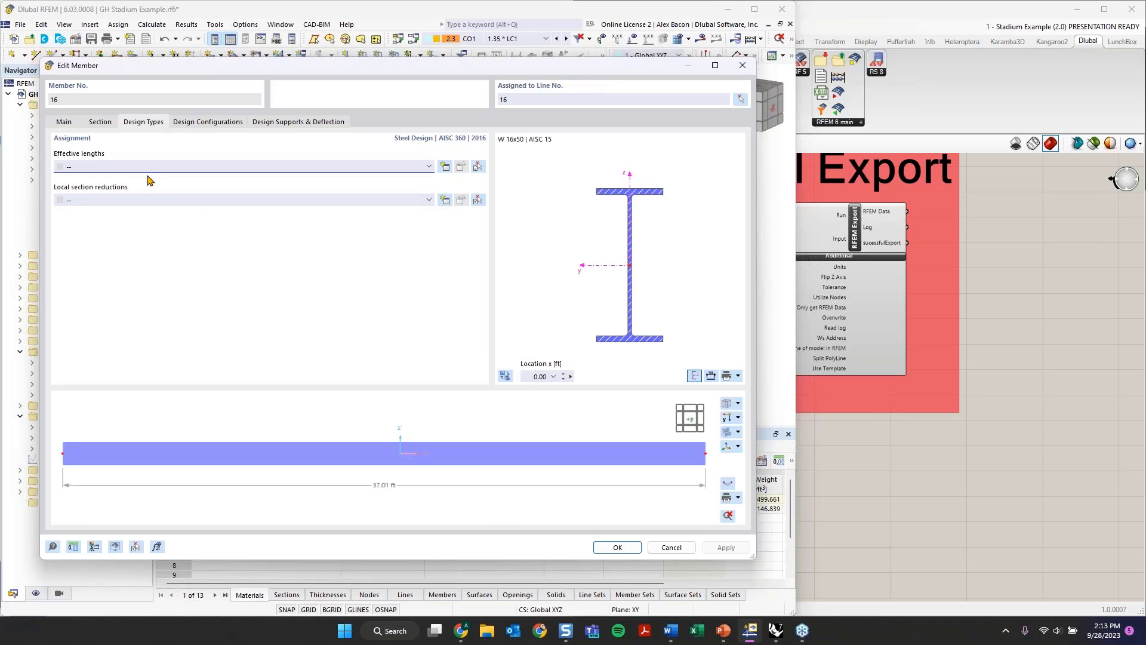
click(742, 66)
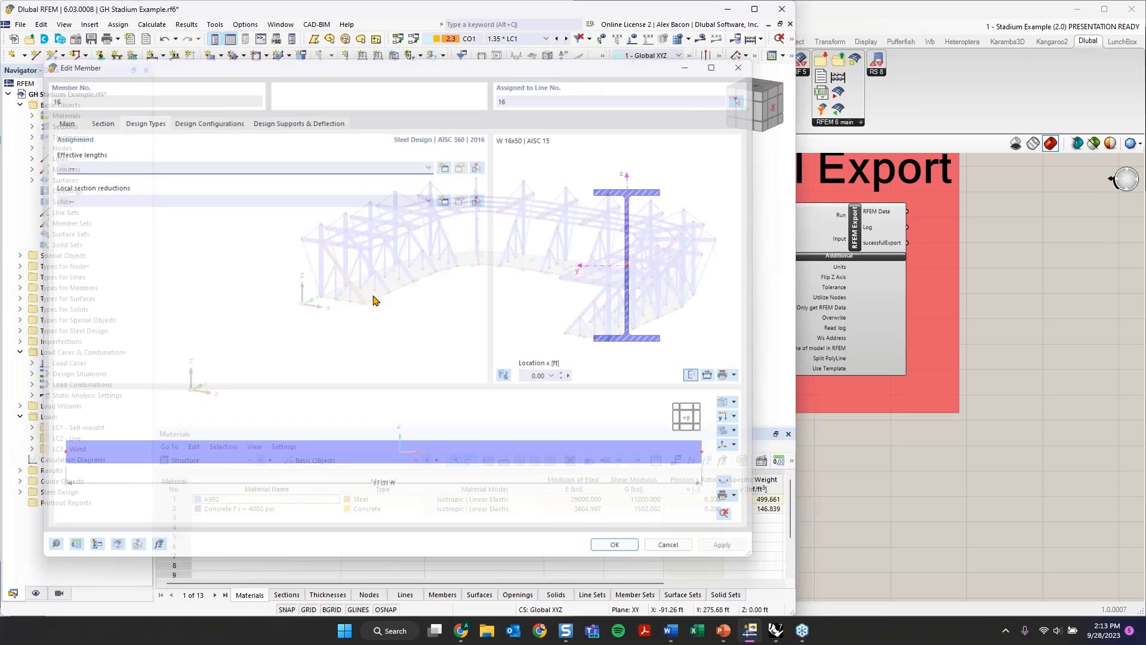
- Switch to Grasshopper and set the Run toggle of the RFEM Export component to False
click(859, 369)
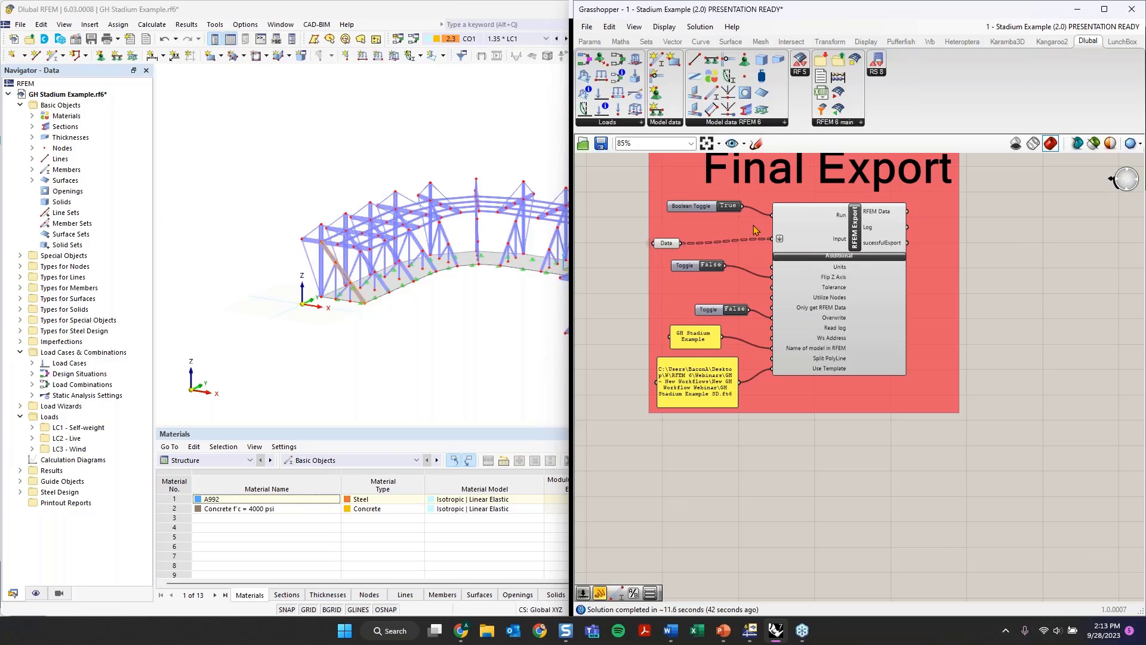
click(728, 205)
scroll(755, 229, down, 1)
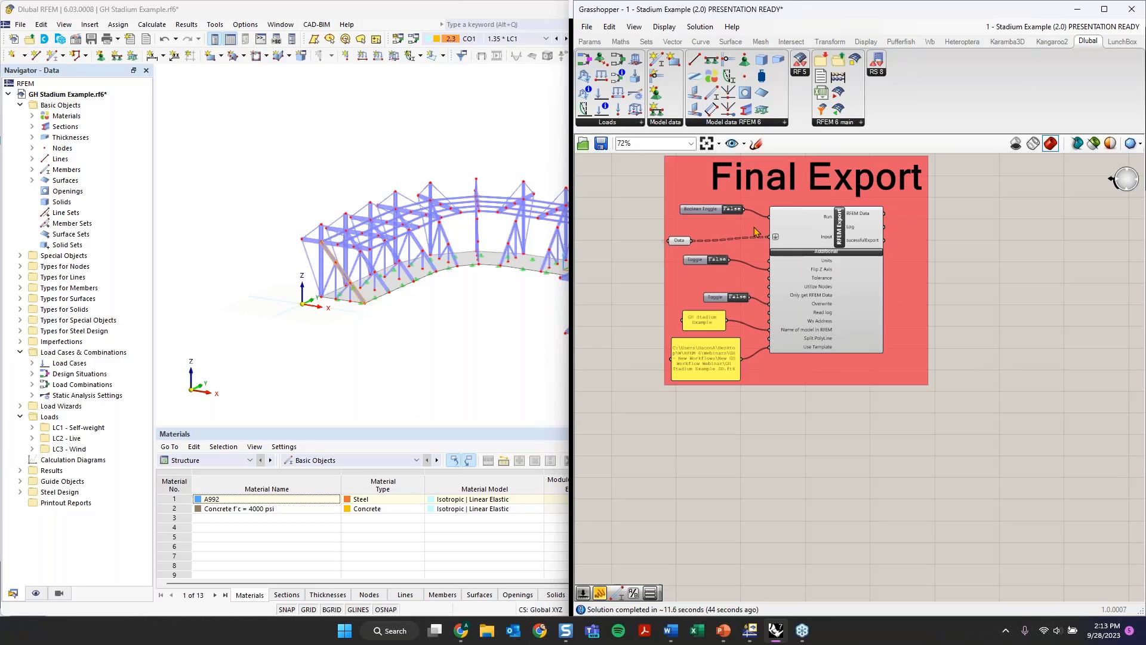
scroll(753, 231, up, 1)
- Delete the block of material and section components with their sliders and panels from the RFEM Model-Data group
scroll(745, 343, down, 6)
right_drag(744, 344, 1027, 292)
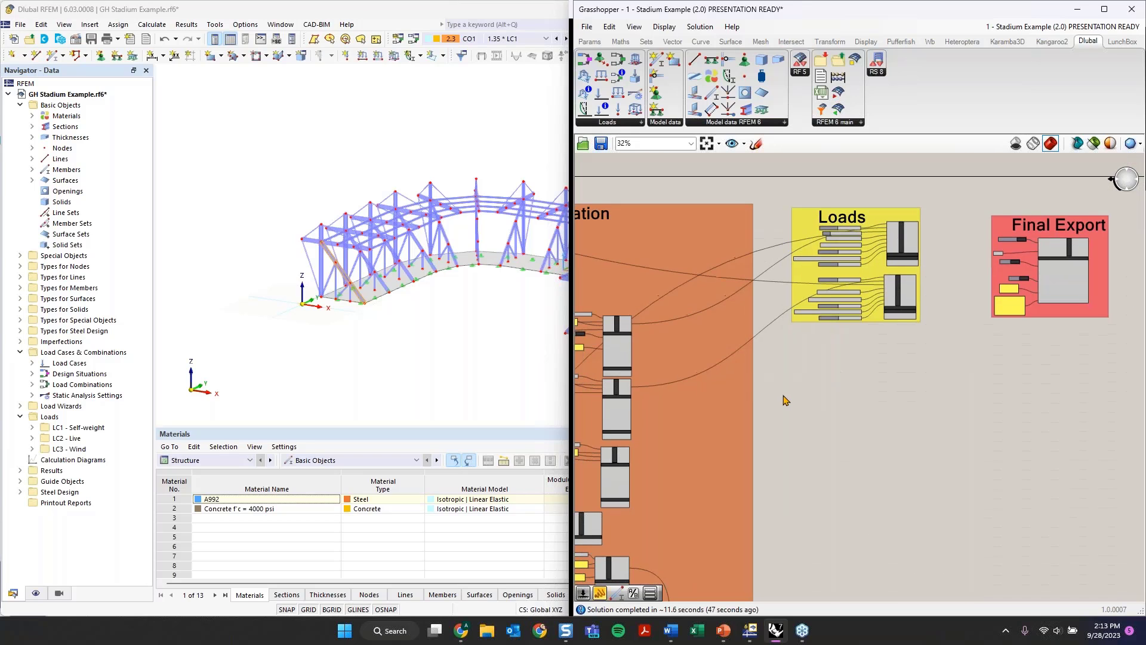
right_drag(586, 406, 781, 311)
scroll(781, 311, down, 2)
right_drag(673, 383, 967, 358)
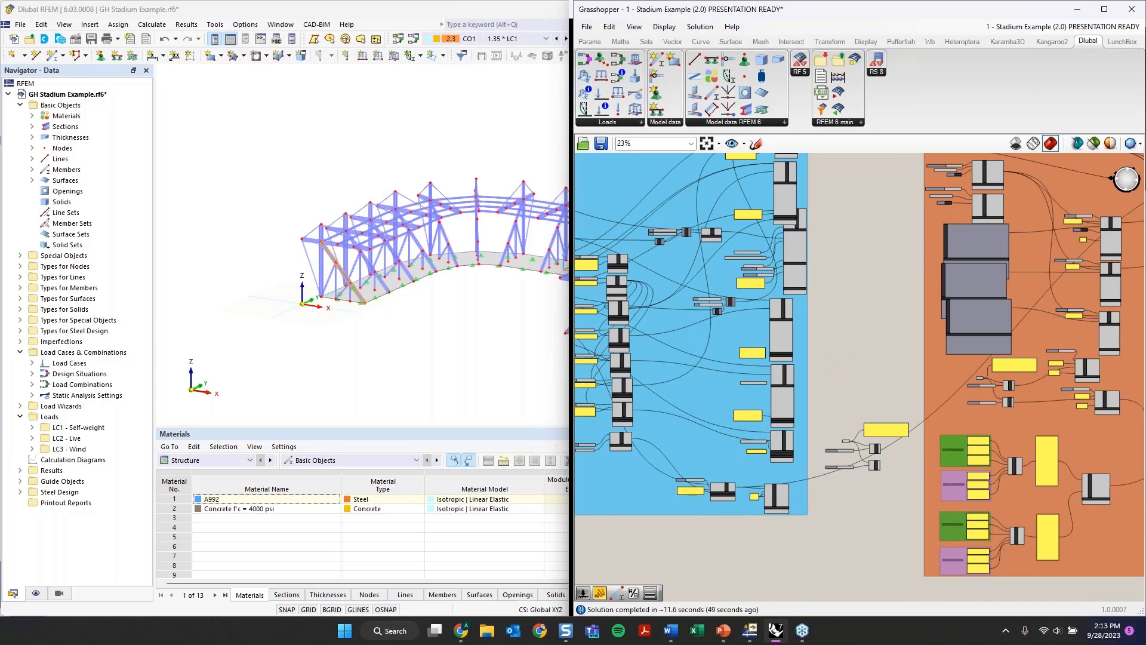
right_drag(687, 374, 796, 355)
scroll(699, 359, up, 3)
scroll(659, 387, down, 3)
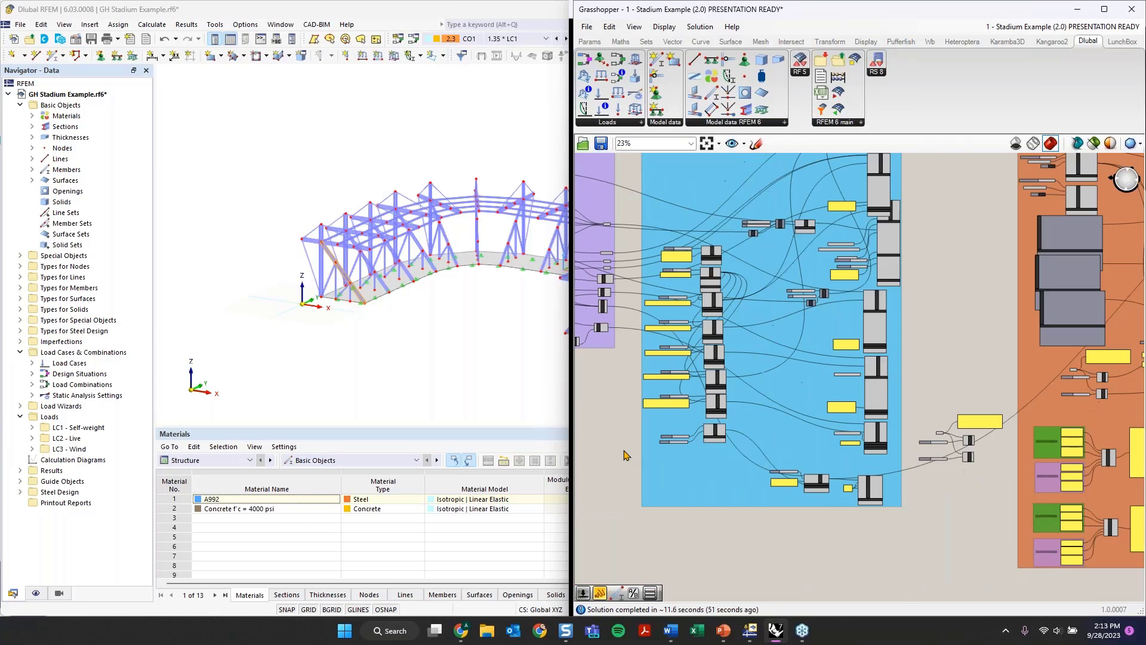
scroll(912, 258, up, 3)
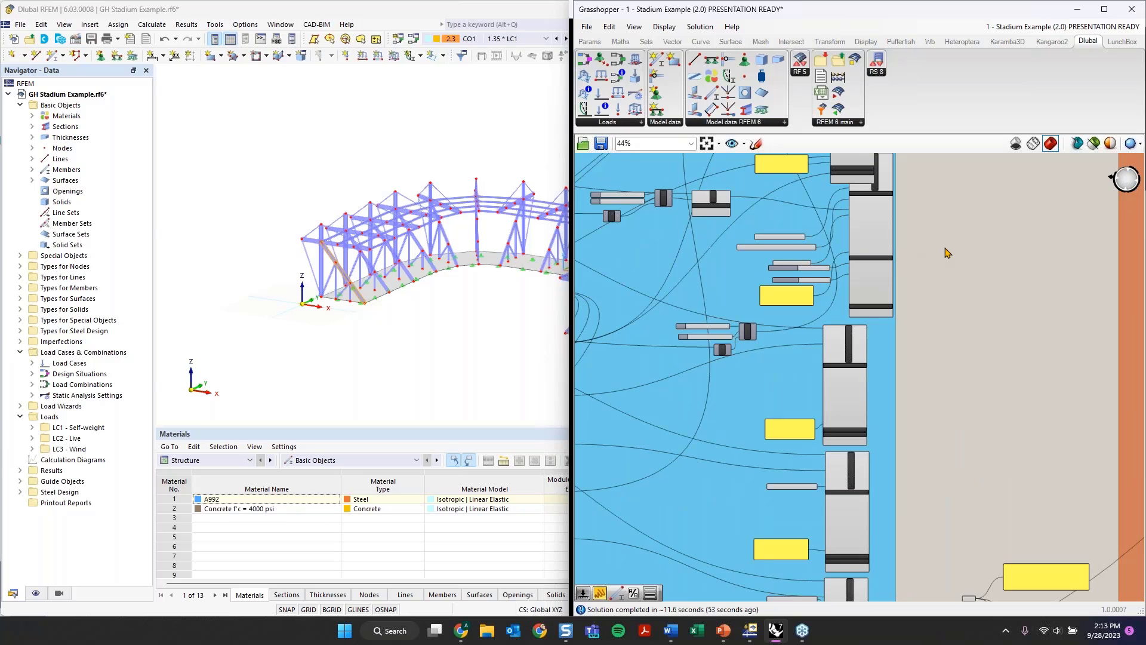
right_drag(934, 243, 897, 331)
scroll(896, 330, up, 3)
scroll(860, 416, down, 3)
right_drag(856, 507, 935, 341)
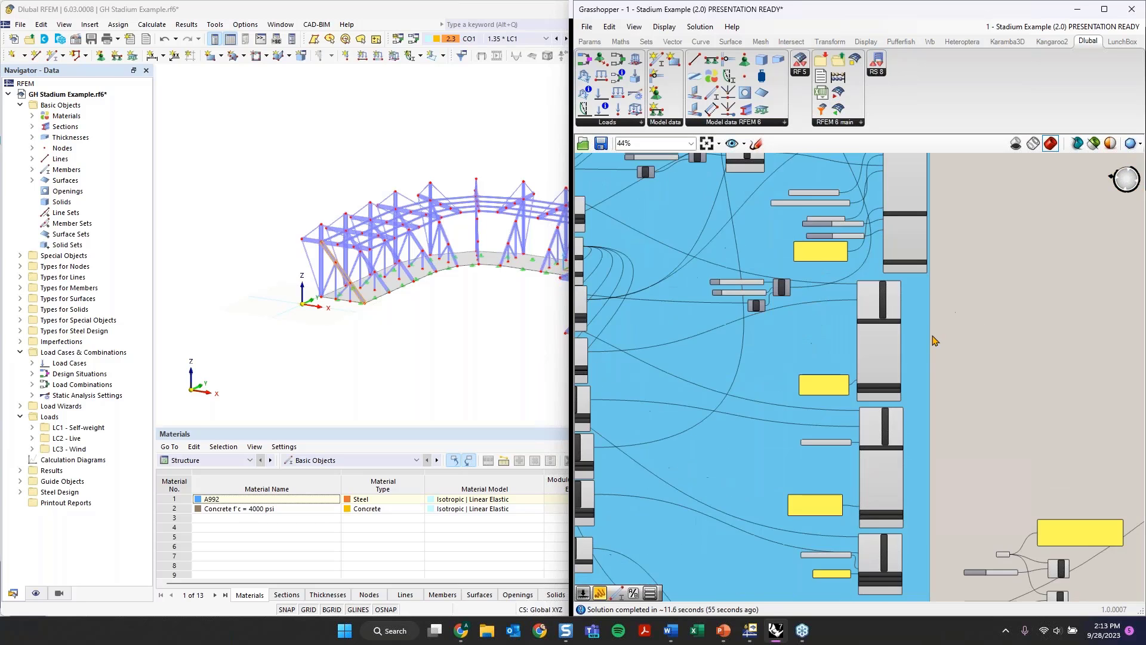
scroll(933, 347, down, 3)
scroll(716, 462, down, 1)
scroll(674, 388, up, 5)
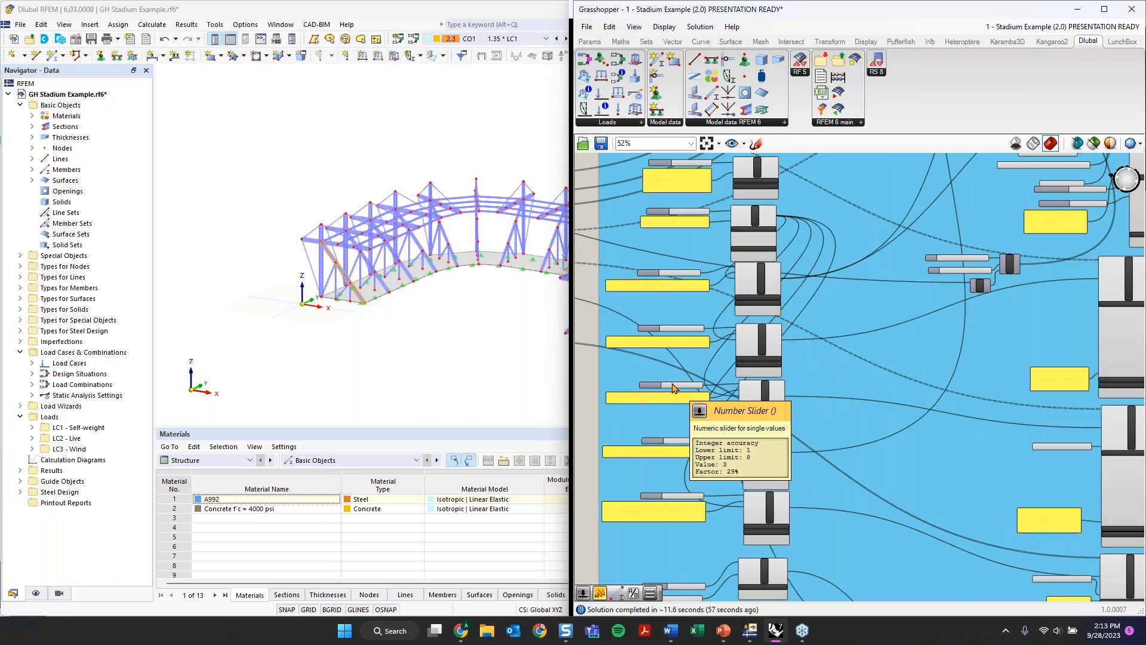
scroll(673, 388, down, 4)
drag(618, 508, 737, 266)
scroll(693, 298, up, 4)
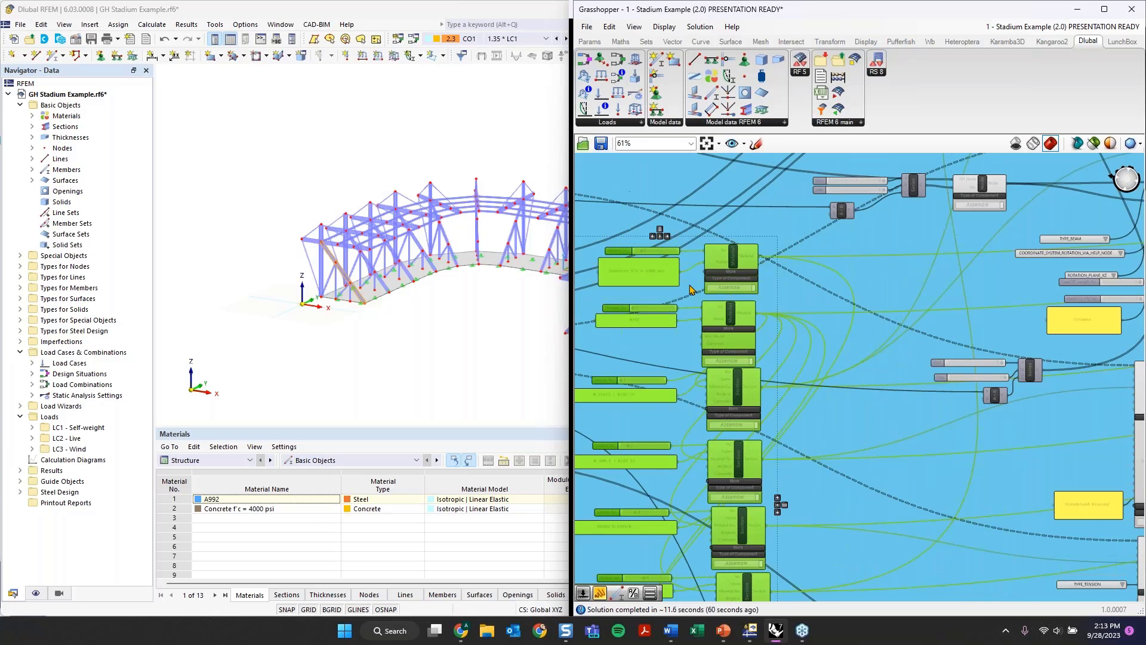
scroll(690, 289, up, 3)
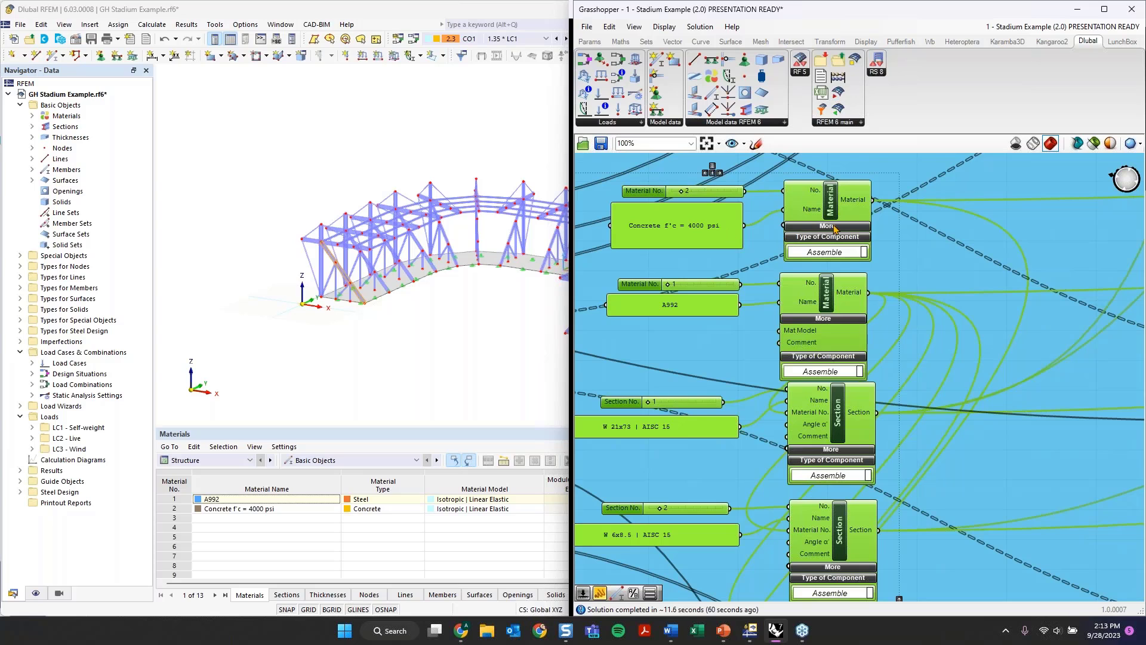
right_drag(803, 302, 839, 211)
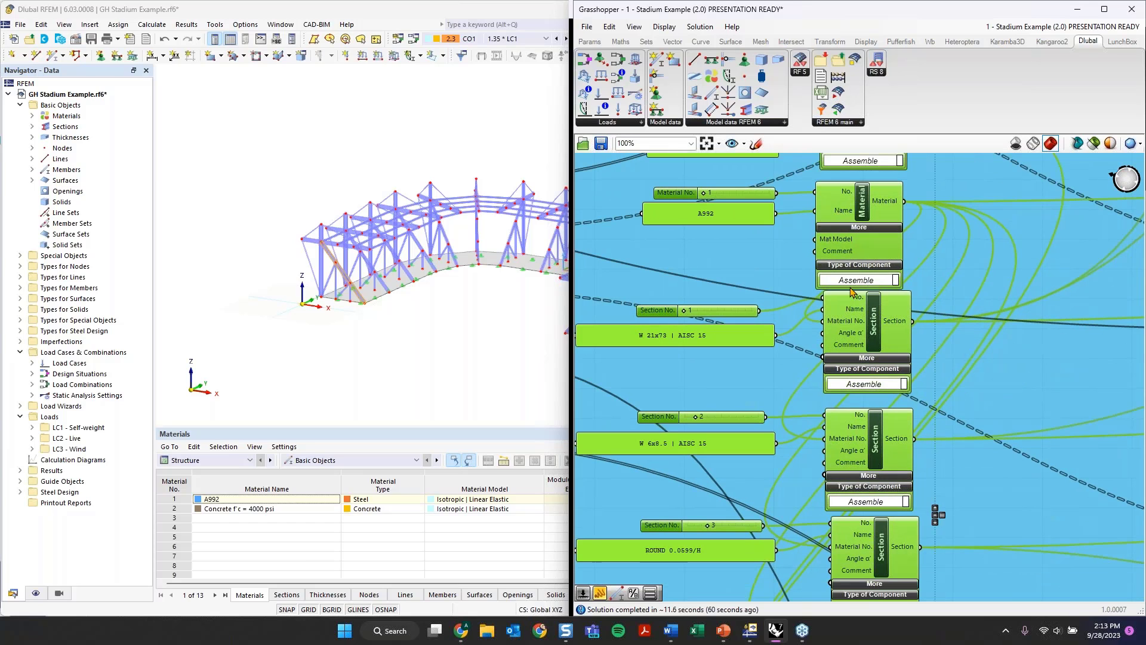
scroll(749, 397, down, 2)
scroll(751, 403, down, 2)
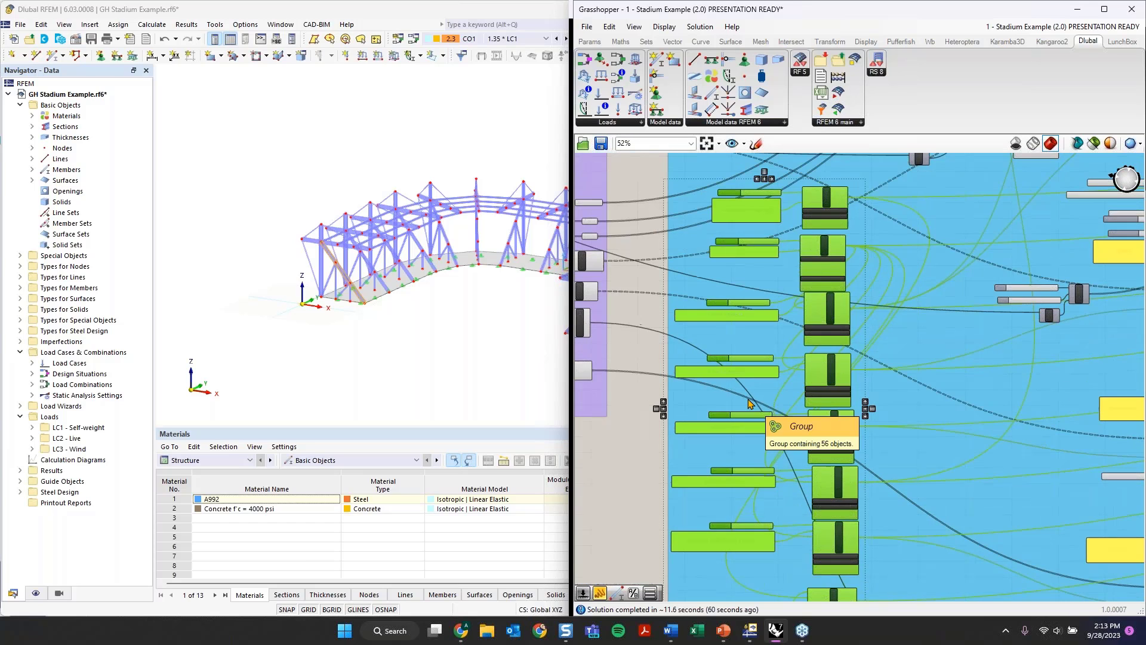
scroll(751, 403, down, 2)
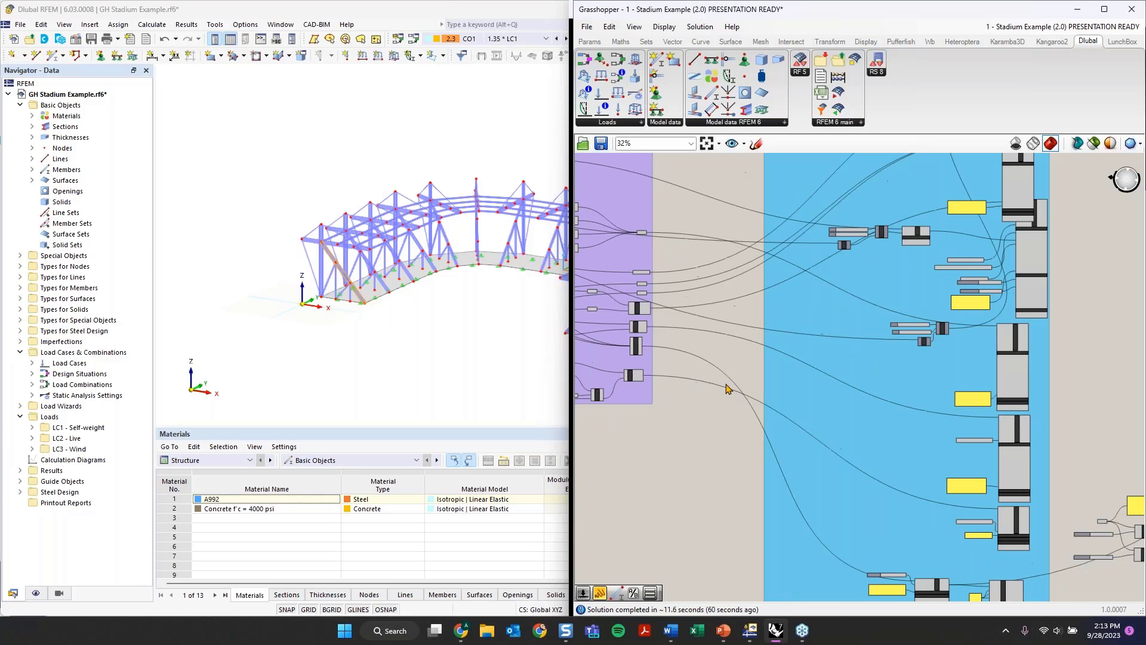
- Disconnect the template path panel from the RFEM Export component's Use Template input in the Final Export group
right_drag(1074, 348, 875, 363)
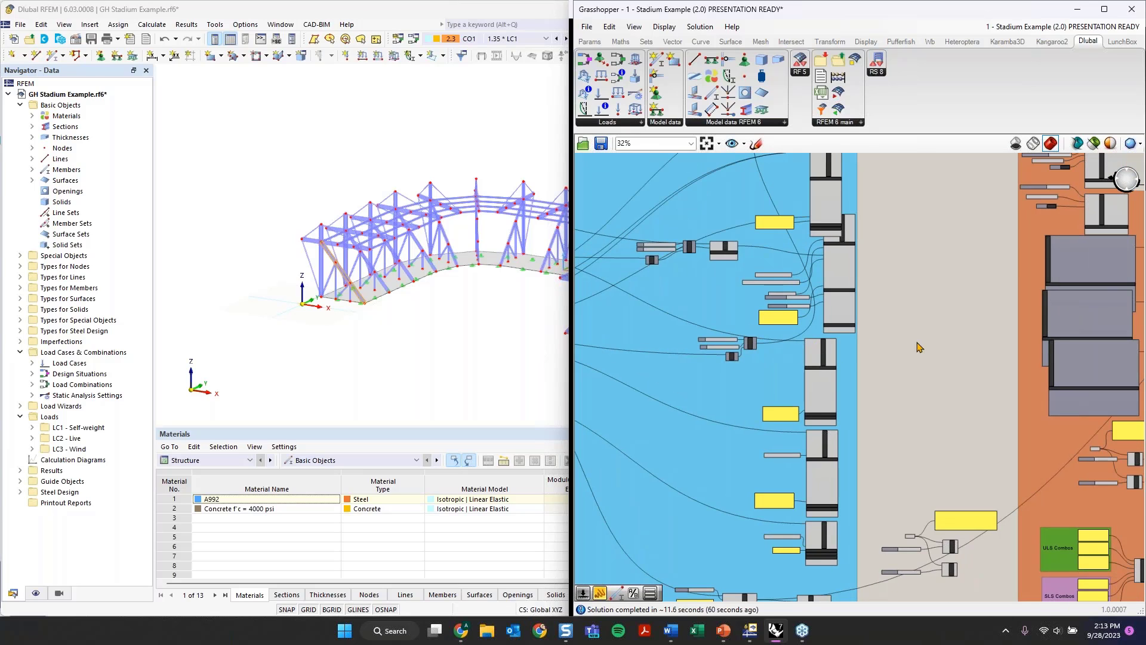
scroll(918, 345, down, 4)
right_drag(1022, 345, 748, 346)
scroll(949, 325, up, 6)
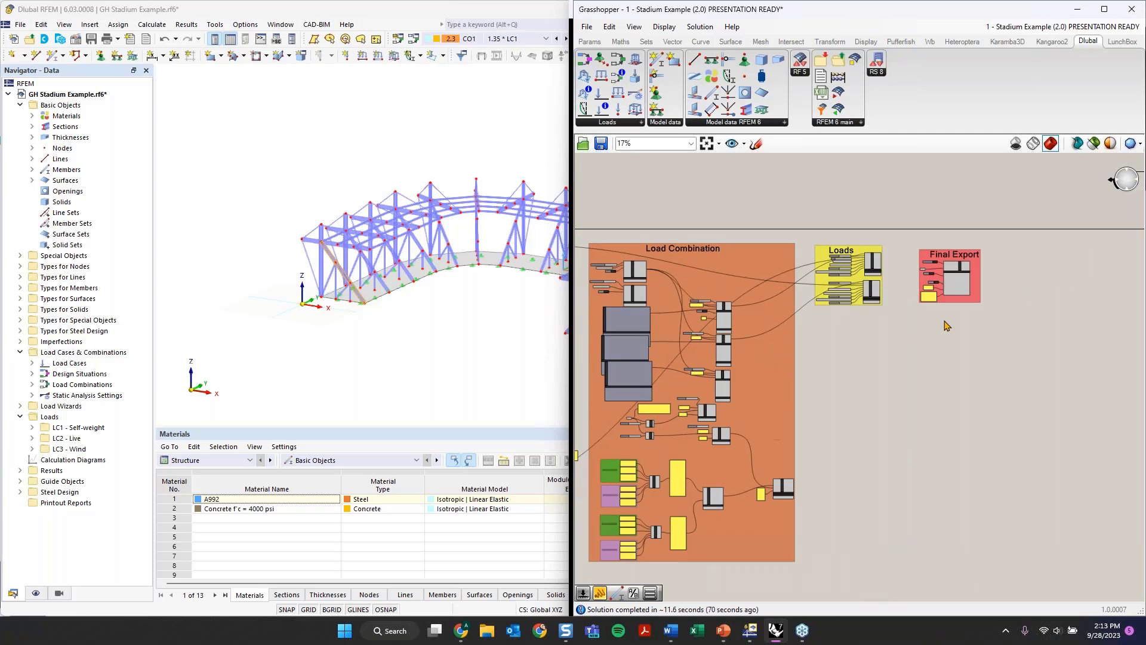
scroll(899, 264, up, 1)
right_click(898, 237)
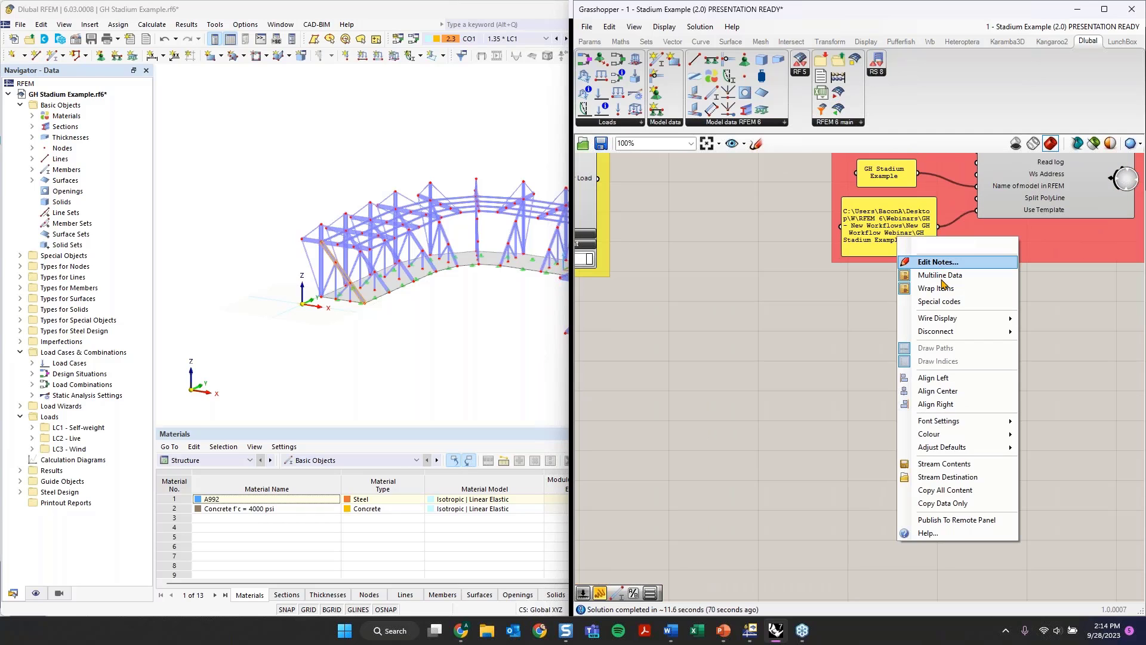
mouse_move(955, 333)
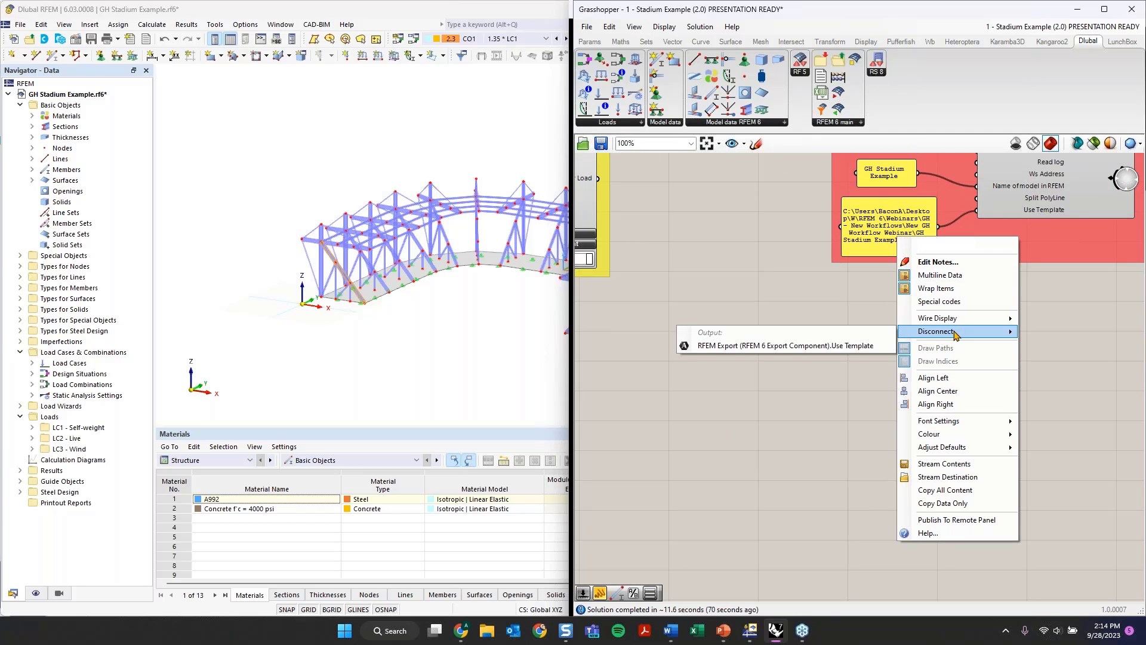
click(868, 346)
- Examine the remaining member, surface and surface support components in the RFEM Model-Data group
scroll(868, 345, down, 6)
right_drag(758, 382, 1003, 345)
scroll(1003, 344, down, 2)
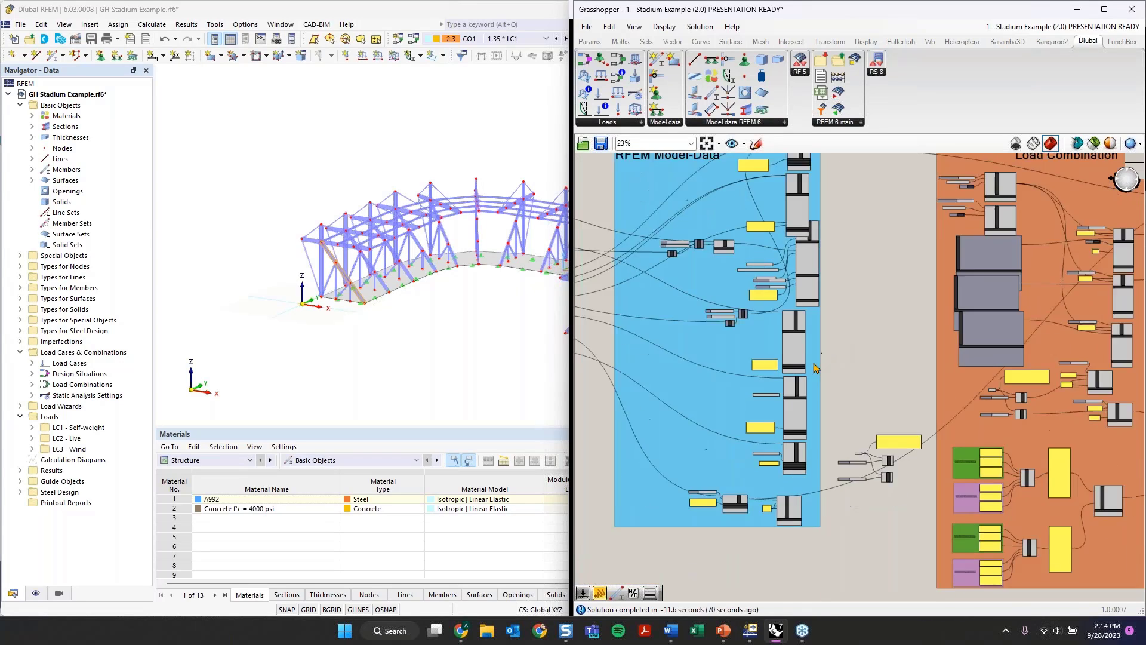
scroll(797, 468, up, 5)
scroll(903, 489, up, 4)
right_drag(903, 490, 1009, 348)
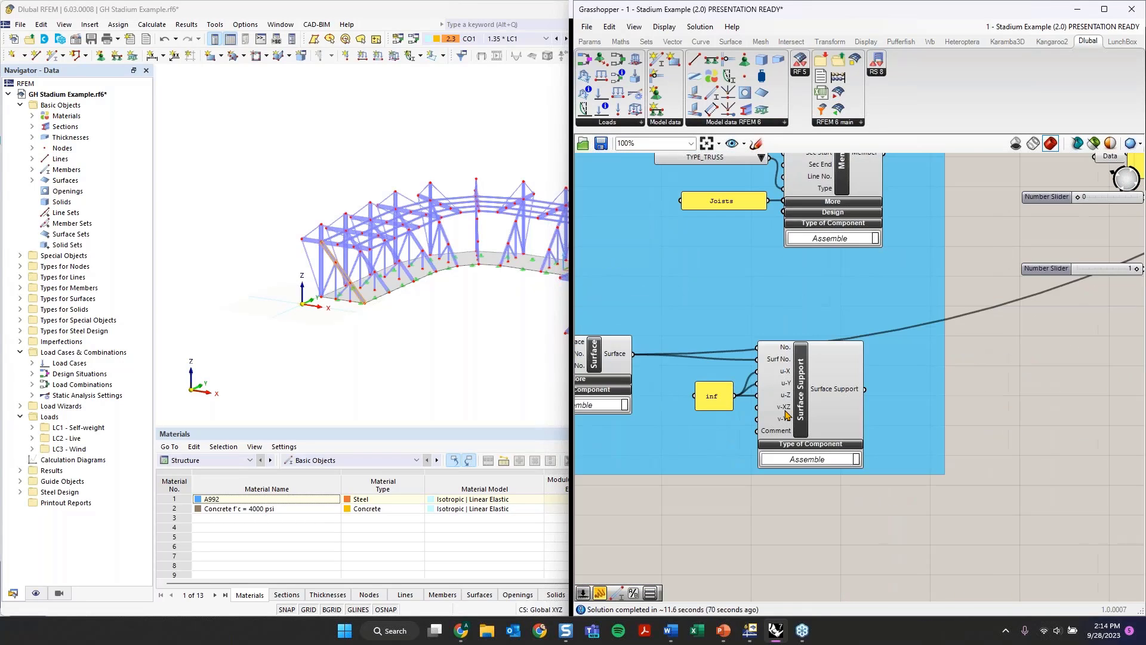
scroll(779, 407, down, 1)
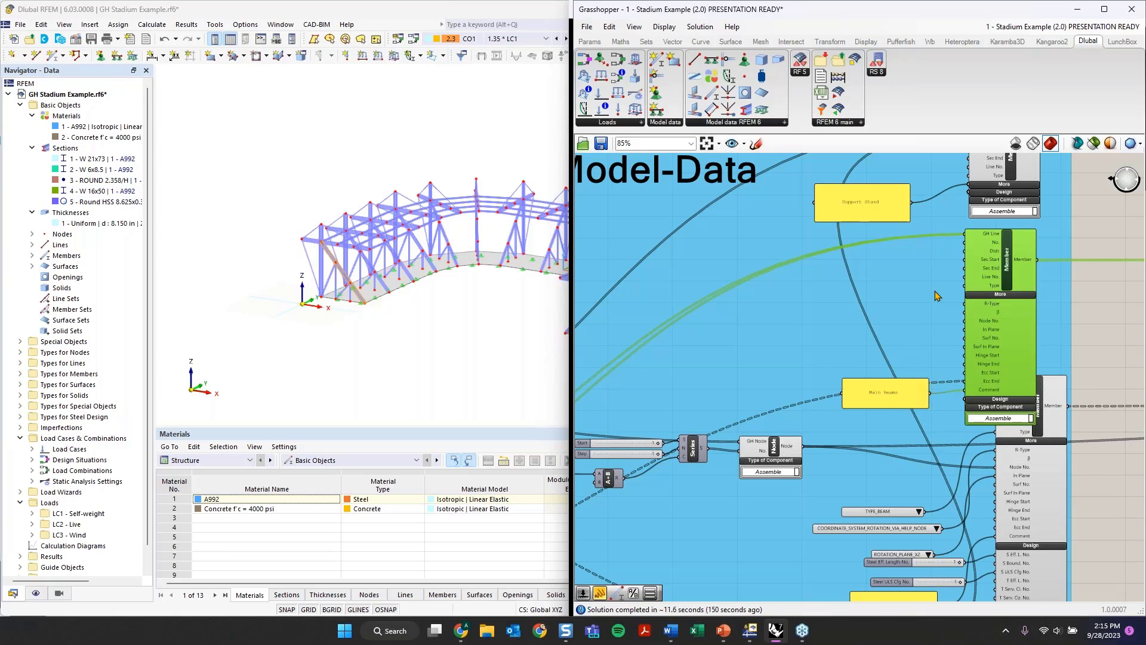
- Add an integer number slider ranging from 1 to 5 and connect it to the Support Stand member's Sec Start input
scroll(937, 295, up, 1)
right_drag(937, 295, 802, 386)
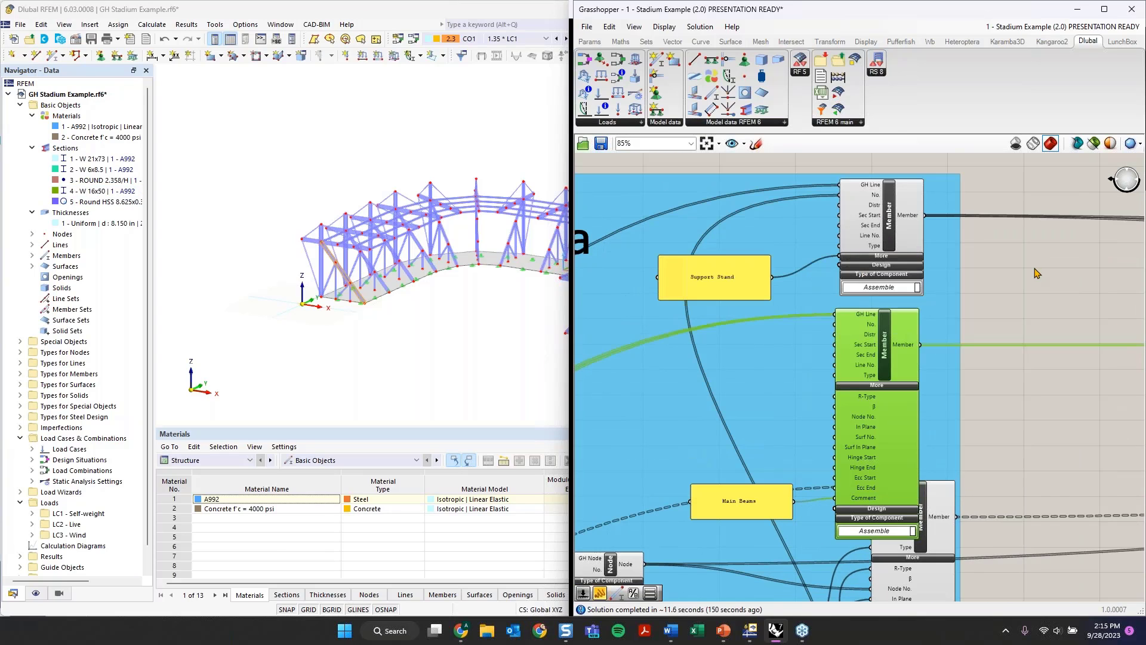
click(1010, 266)
double_click(994, 257)
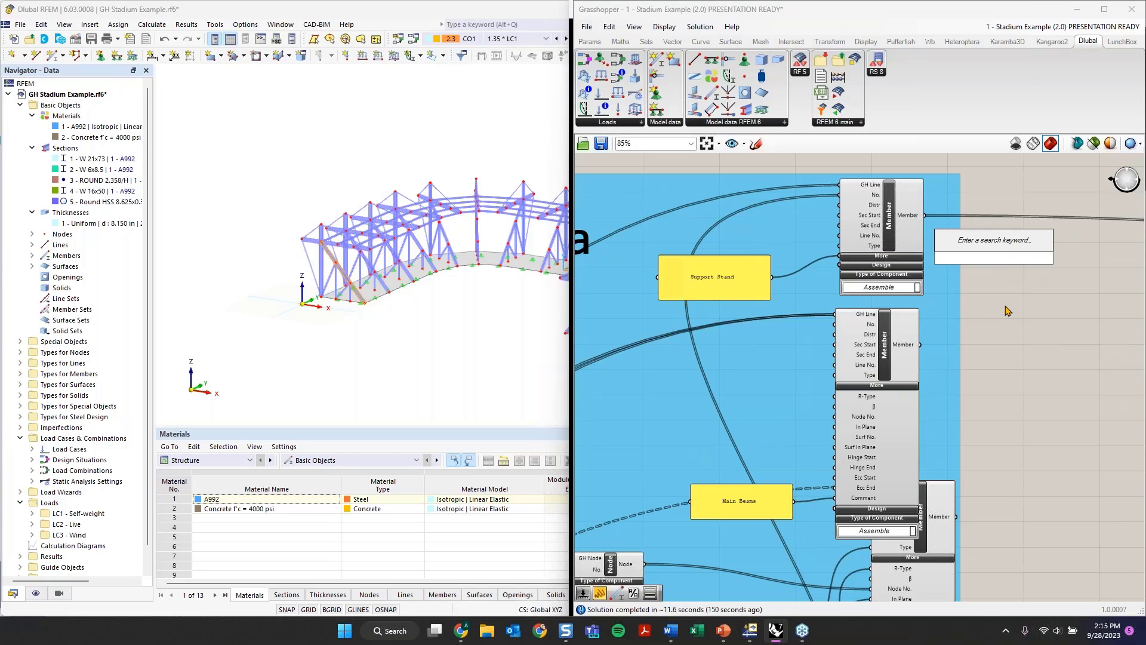
click(1005, 306)
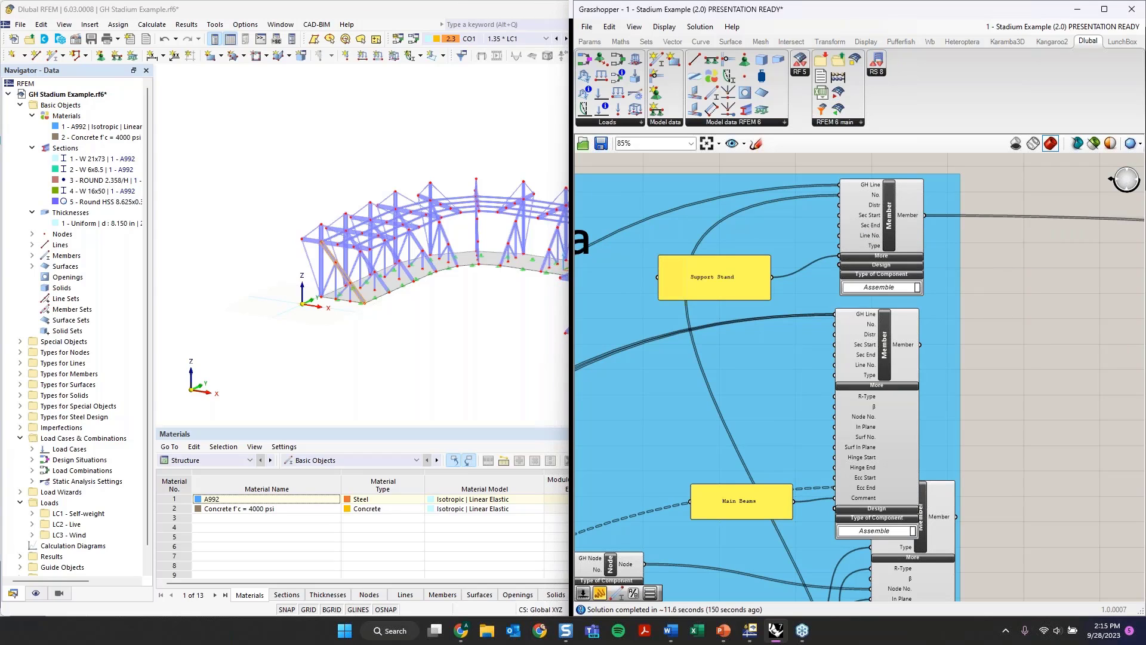
double_click(976, 287)
text(1<5)
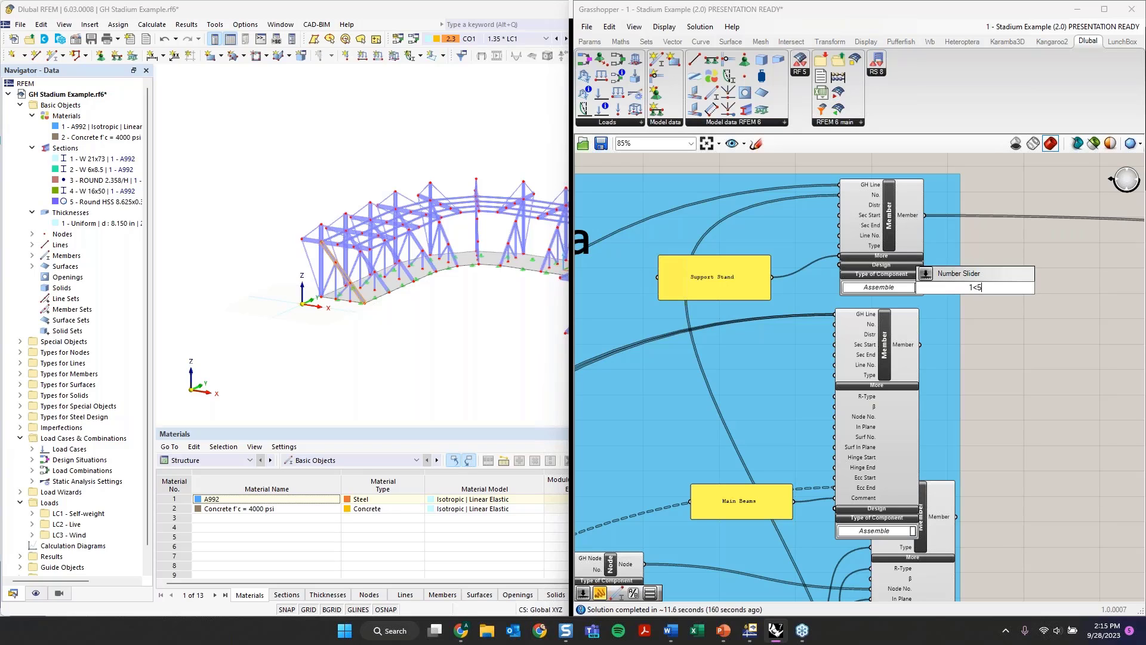
key(Return)
drag(943, 288, 723, 228)
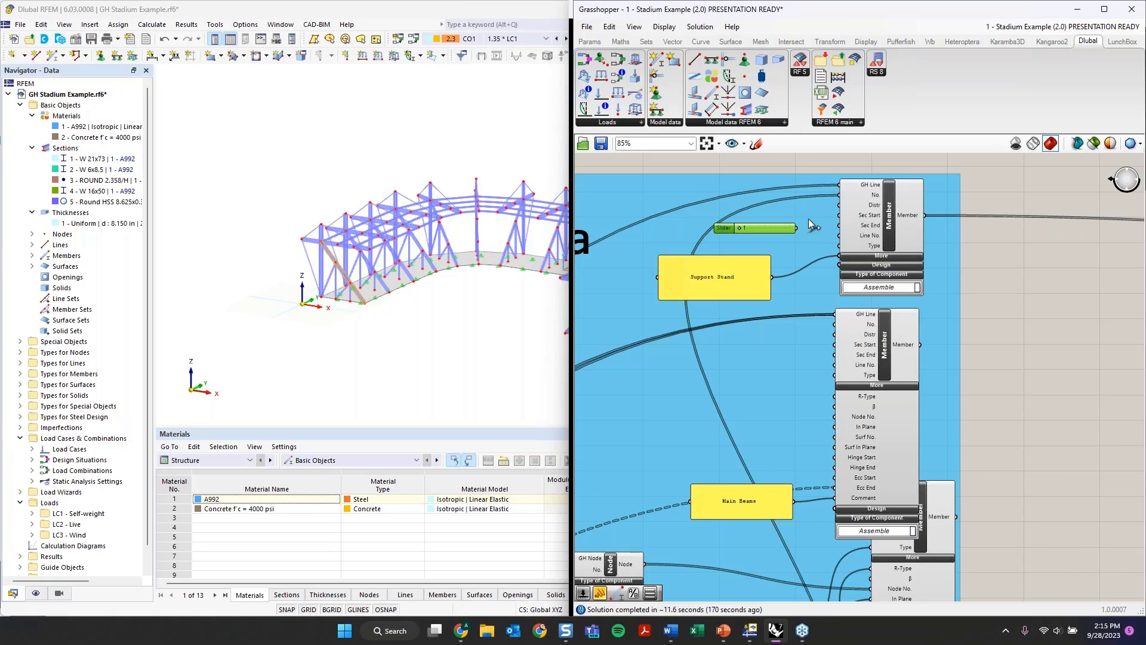
drag(800, 227, 841, 221)
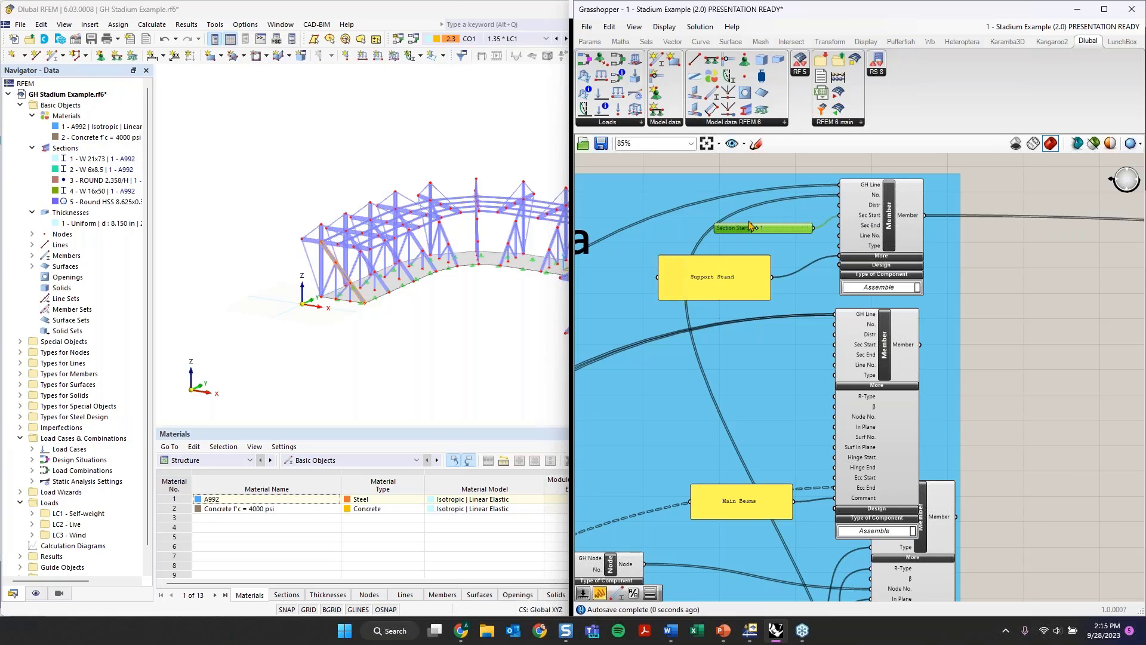
- Duplicate the section slider, connect the copy to the Main Beams member's Sec Start input and set it to 2
right_drag(991, 347, 988, 289)
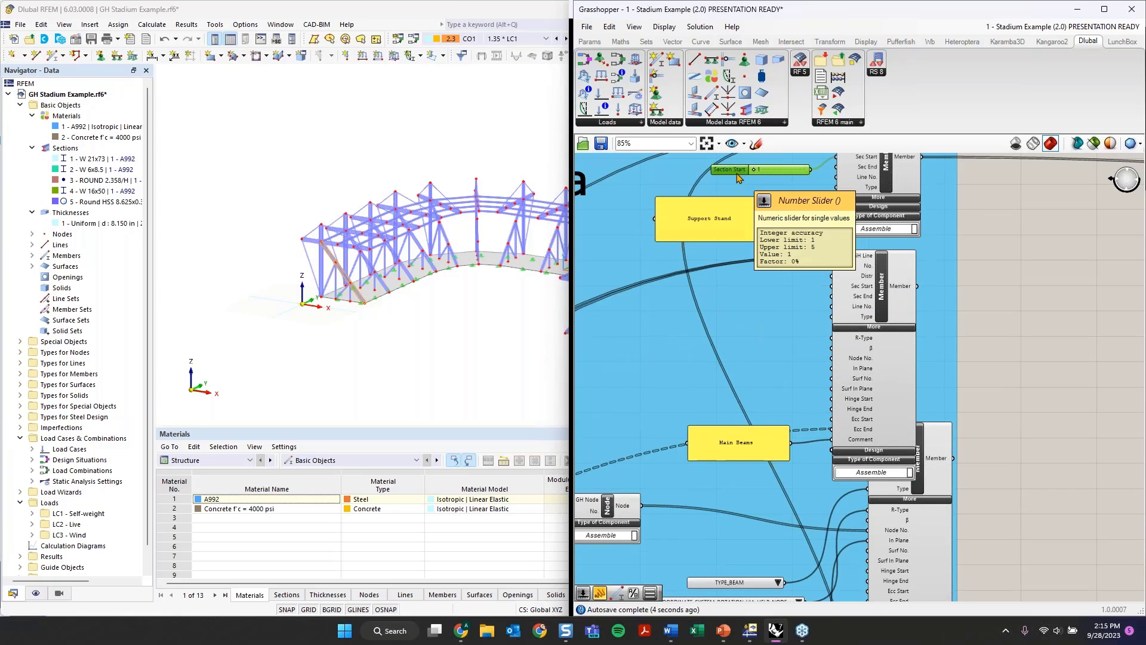
key(ctrl+c)
key(ctrl+v)
drag(736, 175, 709, 311)
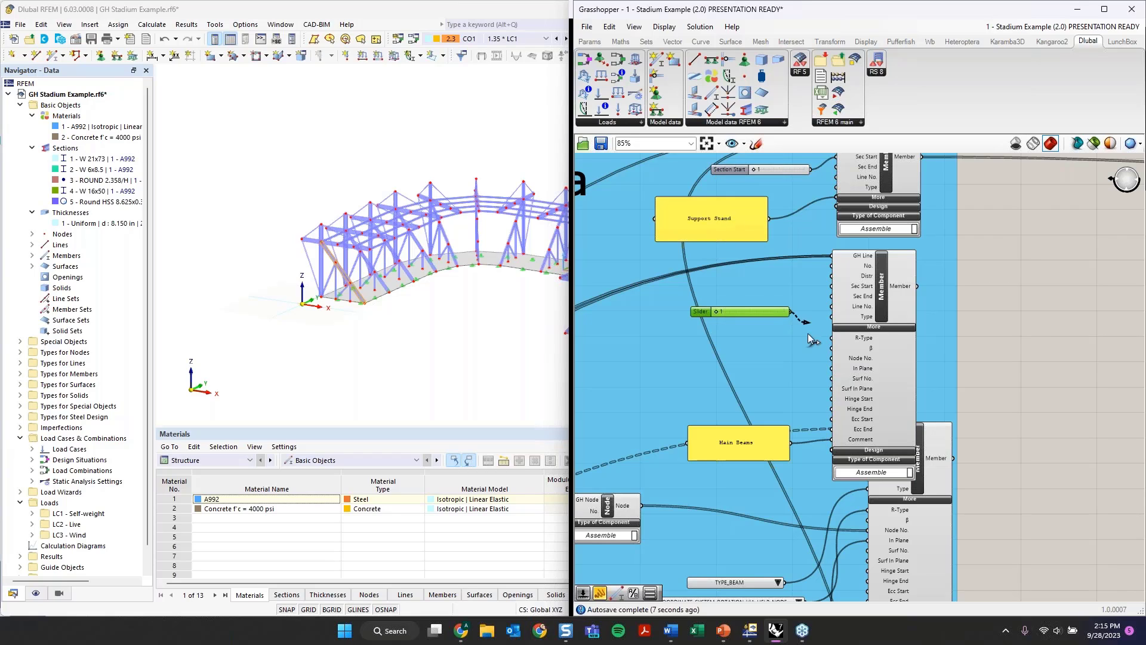
drag(808, 333, 831, 286)
drag(732, 310, 742, 309)
- Place a copy of the section slider beside the Columns member, check a column's section in RFEM, and set the copy to 1 in Grasshopper
scroll(967, 365, down, 2)
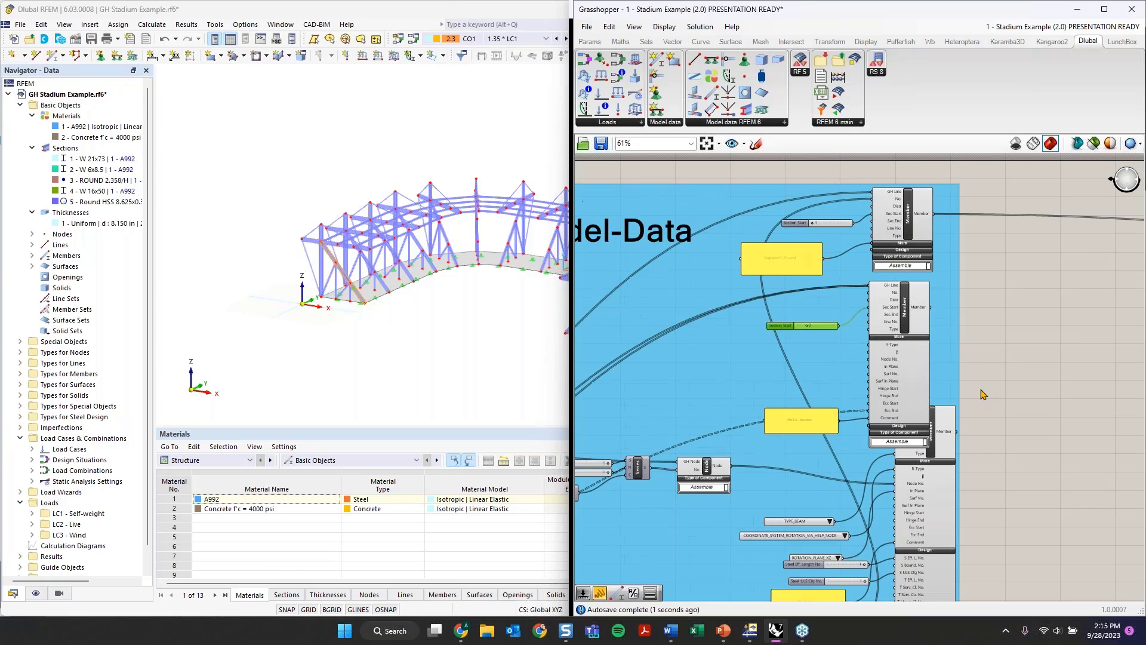
right_drag(982, 393, 925, 261)
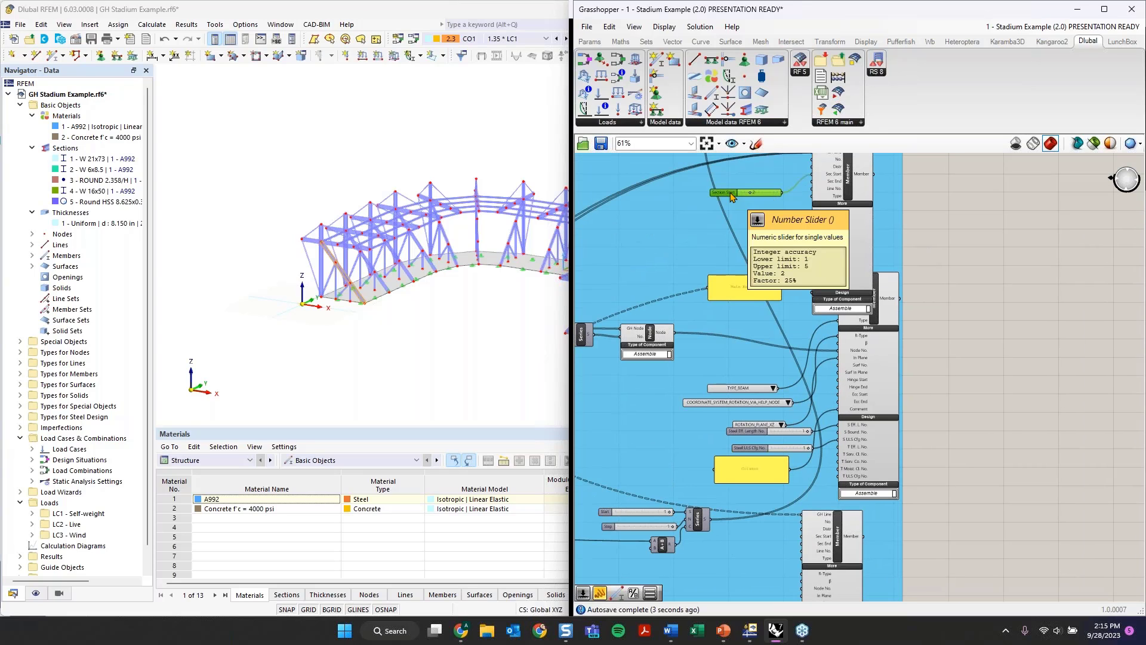
alt+drag(731, 197, 725, 348)
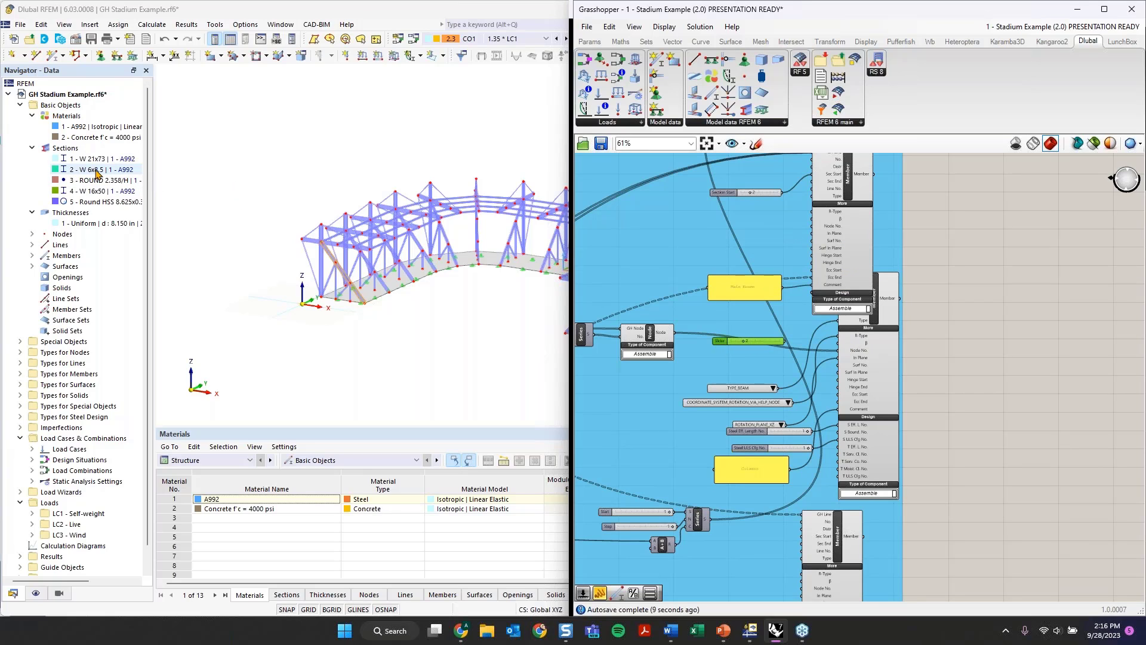
scroll(764, 273, up, 3)
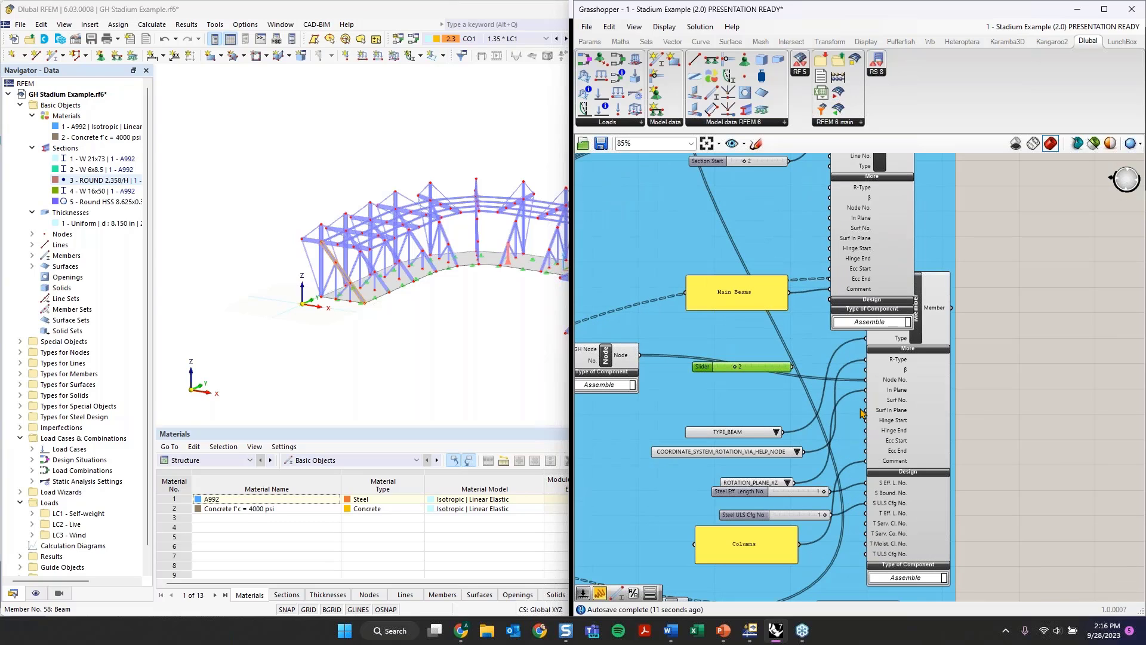
click(324, 276)
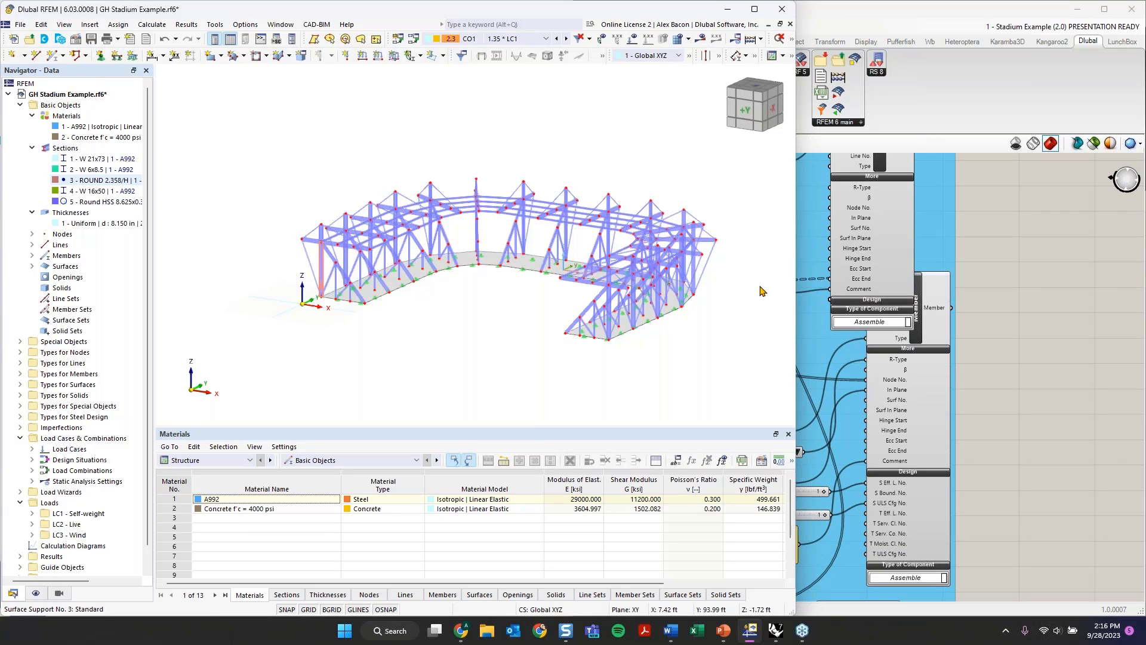
click(798, 327)
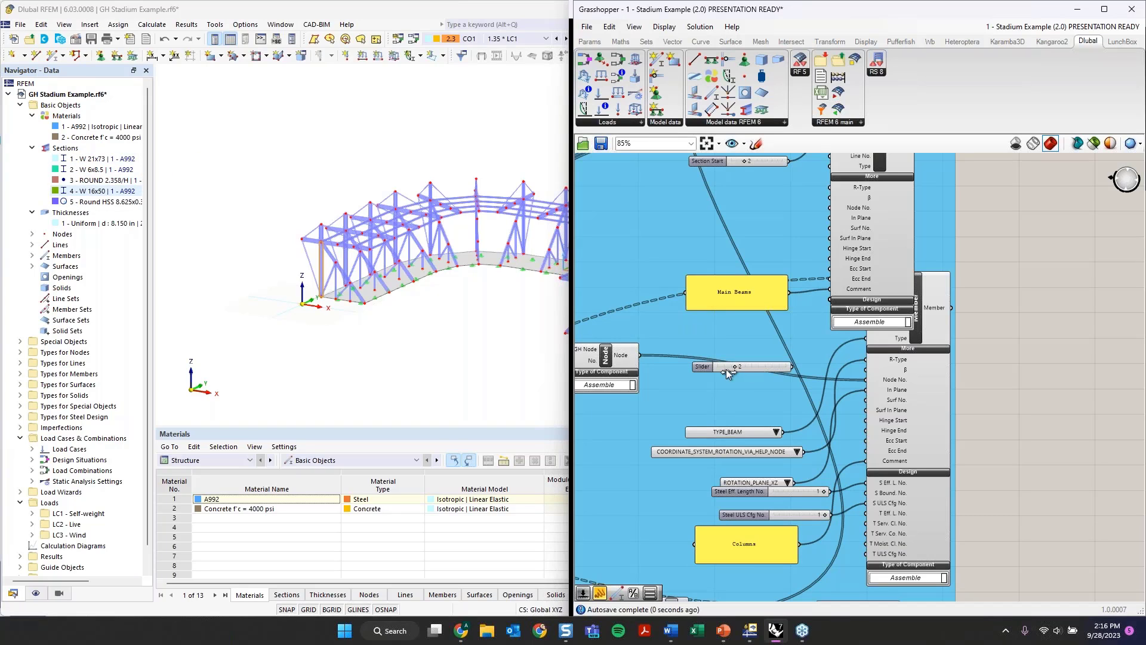
- Set the Support Stand member's Section Start slider to 4
right_drag(1031, 259, 991, 451)
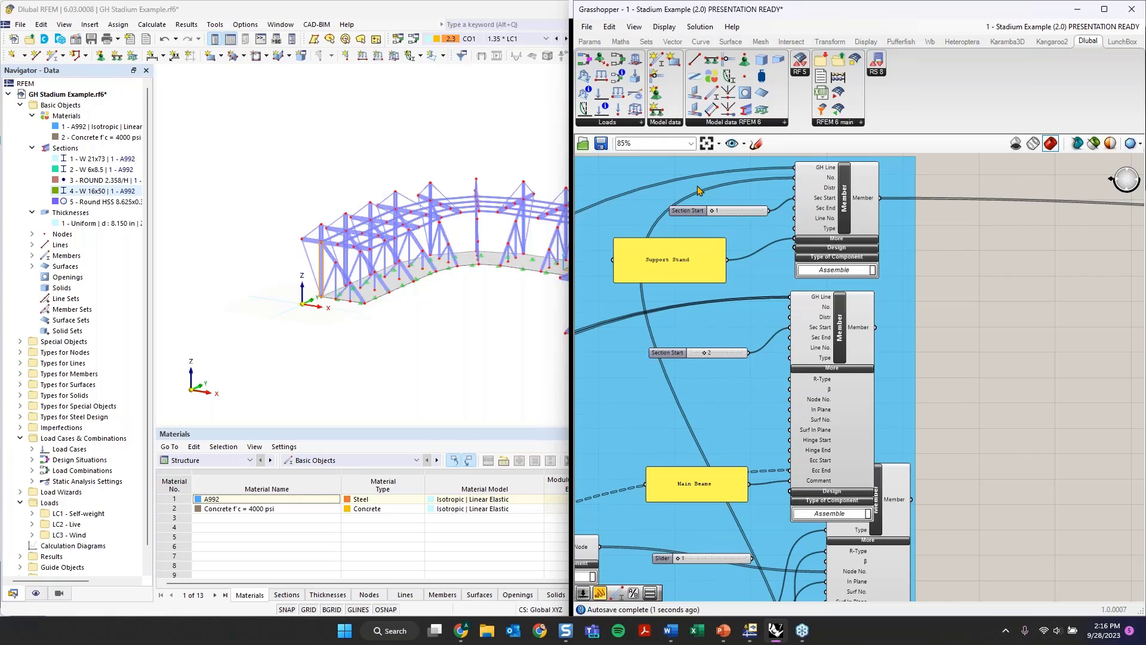
mouse_move(711, 209)
drag(714, 214, 749, 213)
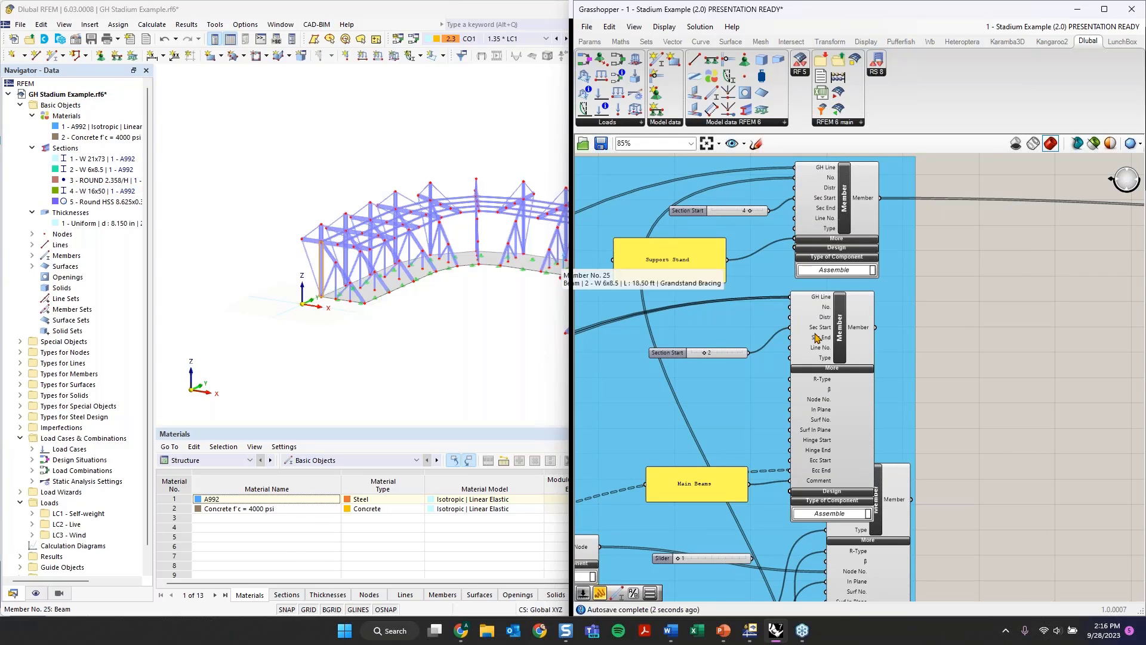
- Move the Columns member component clear of the Main Beams member and connect the loose slider to its Sec Start input
scroll(942, 397, down, 2)
right_drag(942, 397, 925, 184)
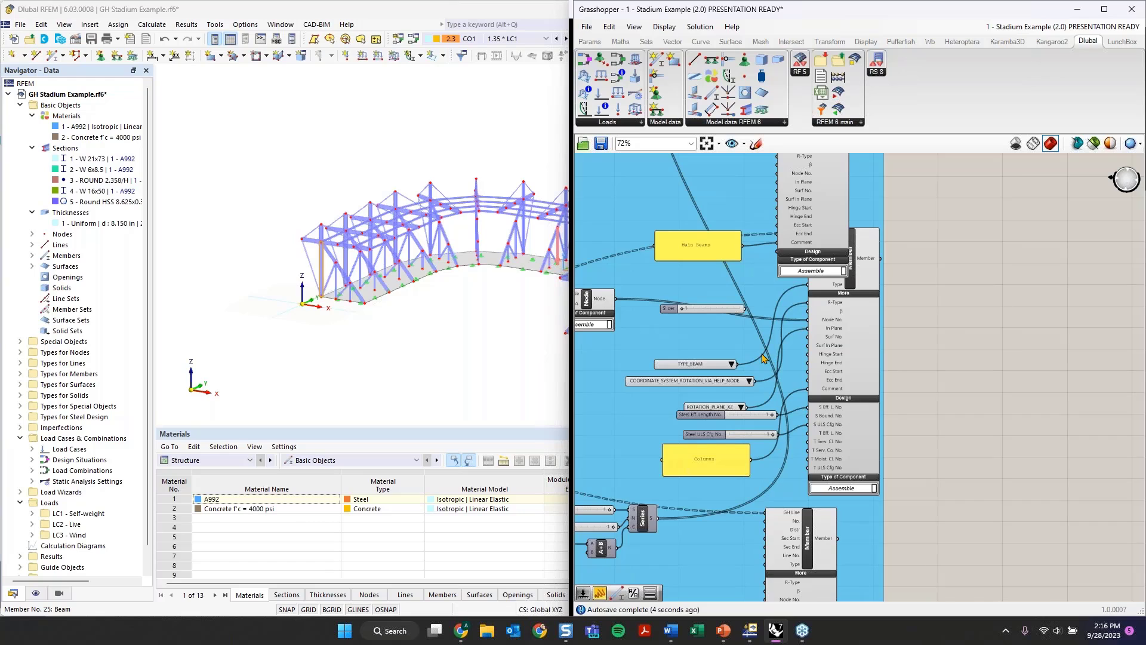
scroll(763, 358, up, 3)
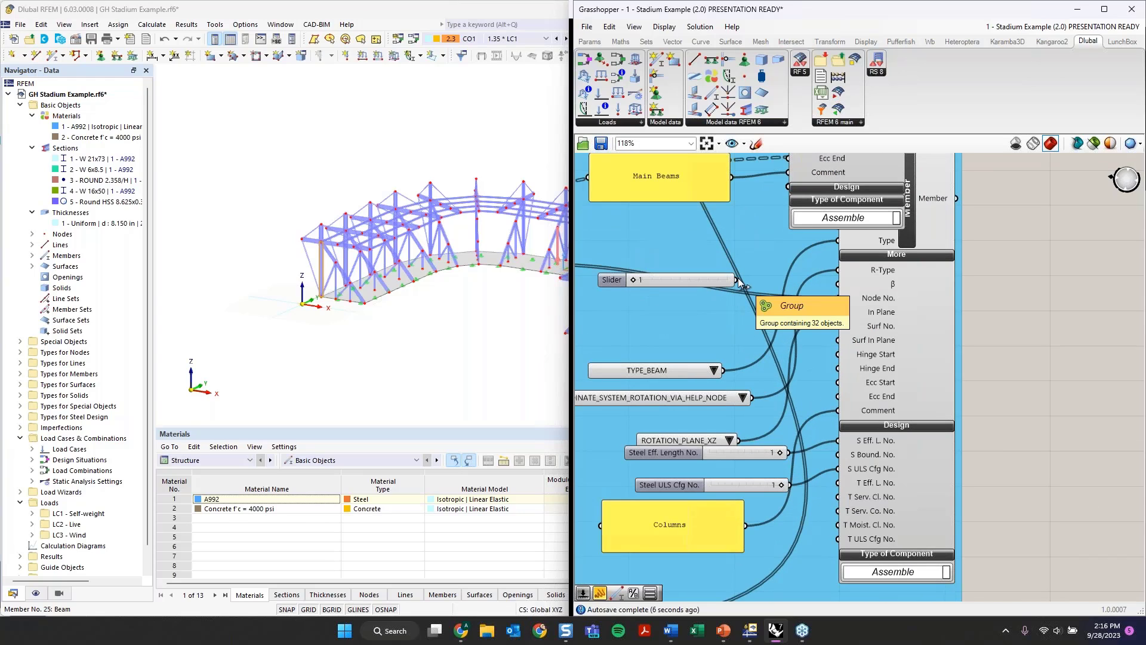
drag(791, 337, 814, 336)
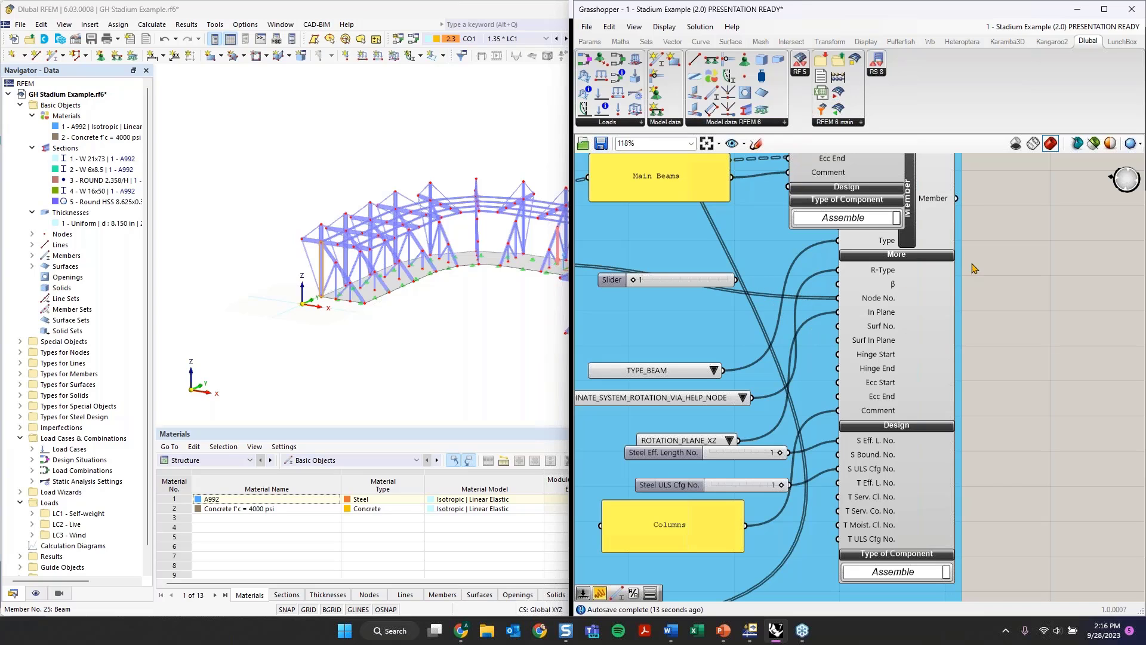
drag(914, 328, 901, 404)
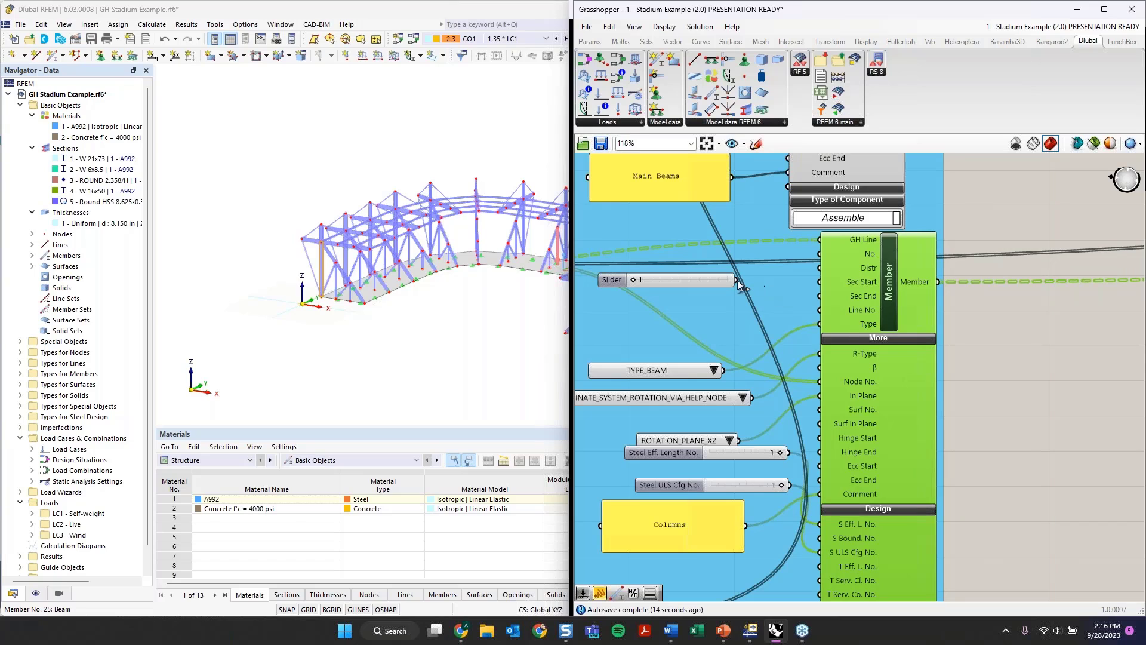
drag(739, 281, 817, 284)
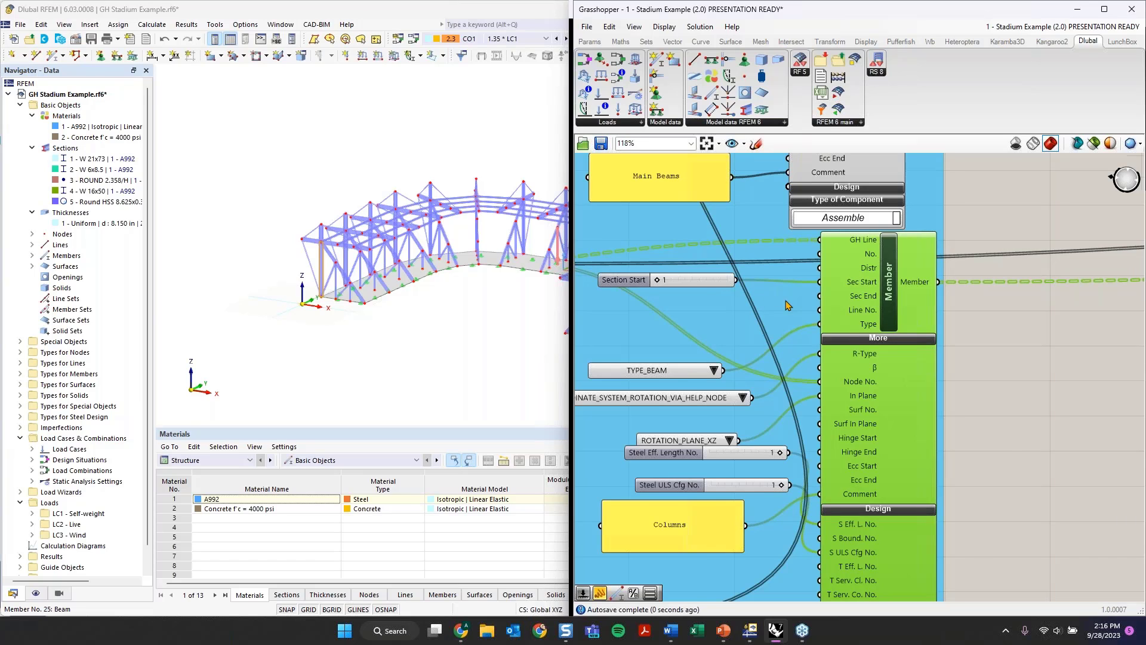
- Duplicate the Columns section slider and connect the copy to the Grandstand Bracing member's Sec Start input
scroll(785, 300, down, 3)
right_drag(774, 518, 775, 360)
scroll(774, 360, up, 2)
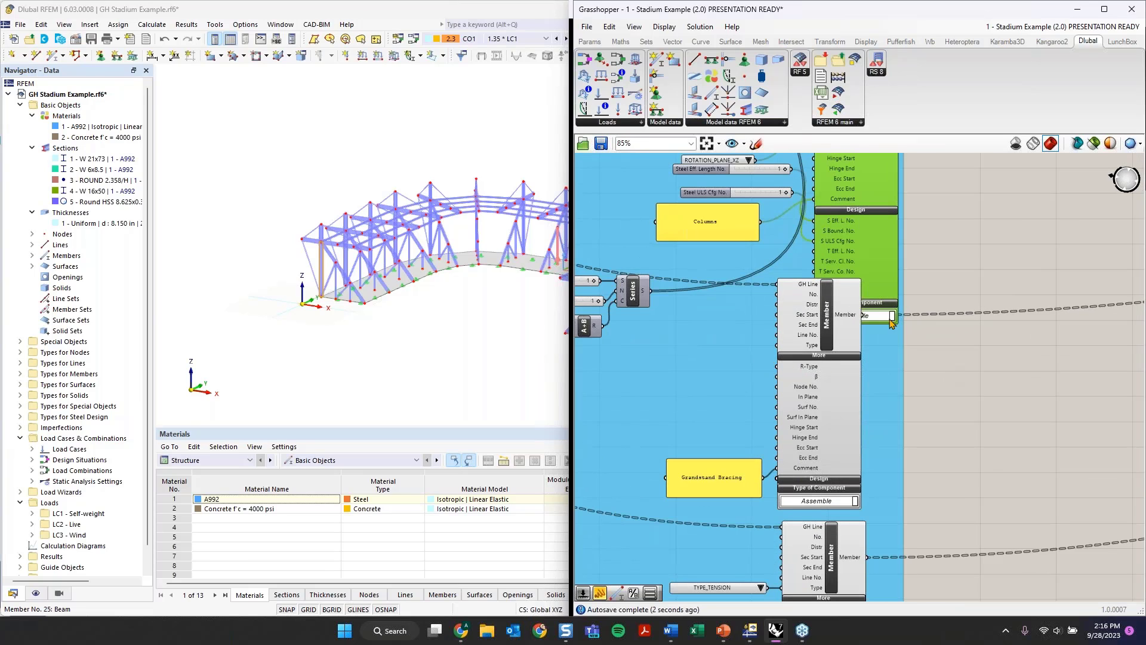
right_drag(780, 270, 777, 345)
scroll(777, 345, down, 3)
scroll(729, 230, up, 1)
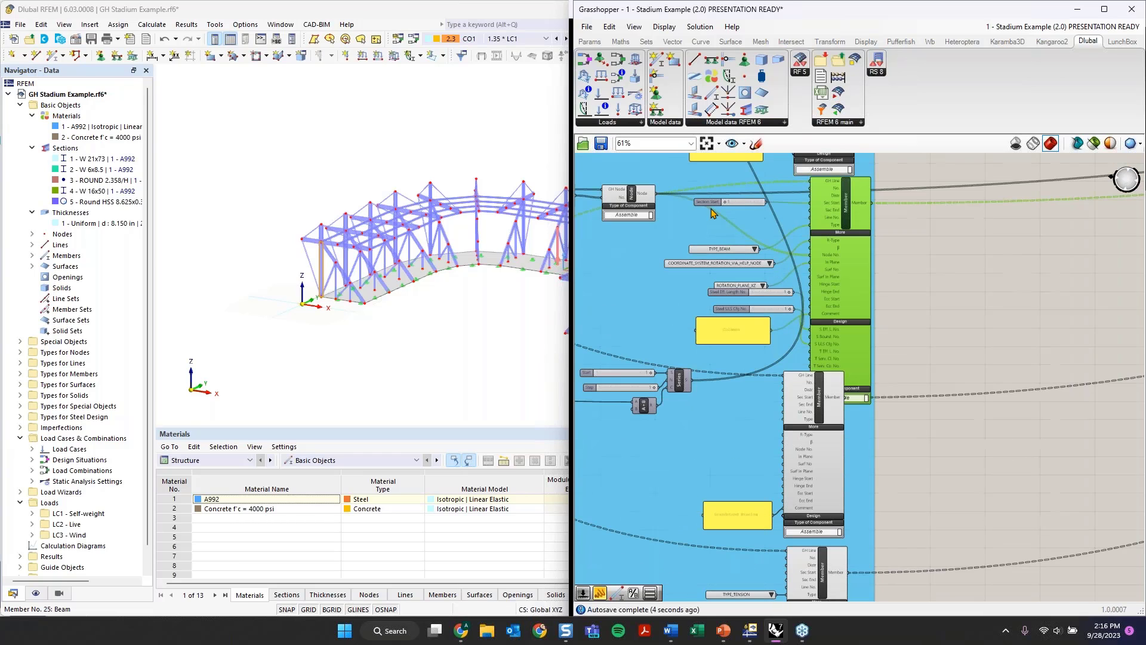
click(709, 203)
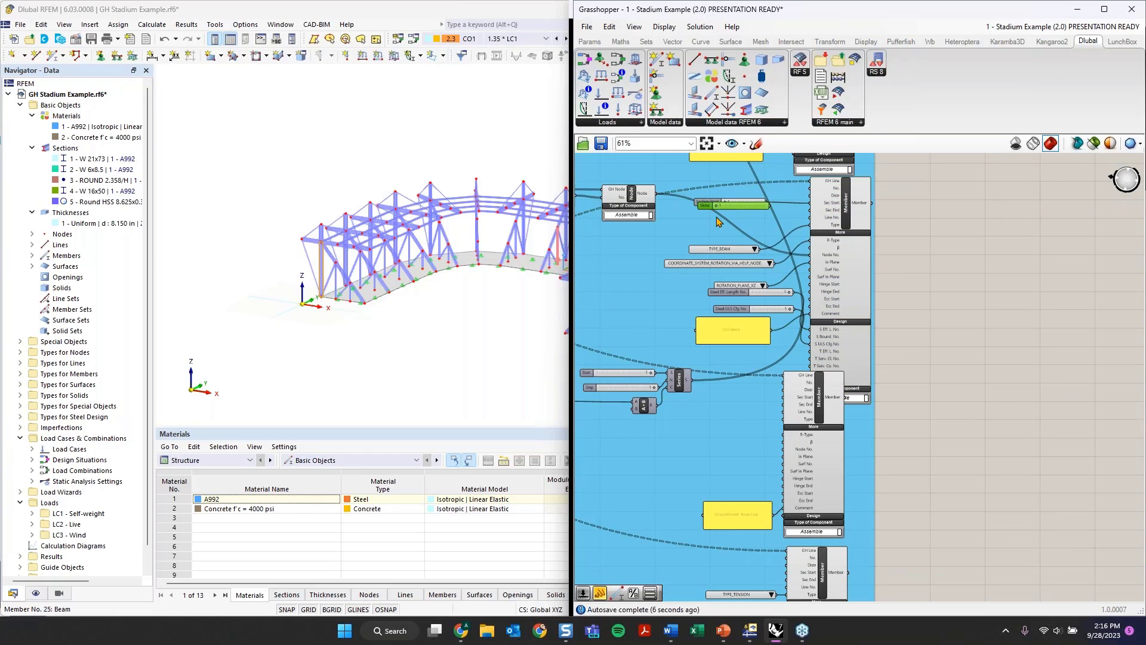
drag(710, 209, 624, 428)
scroll(780, 425, up, 2)
scroll(781, 425, up, 1)
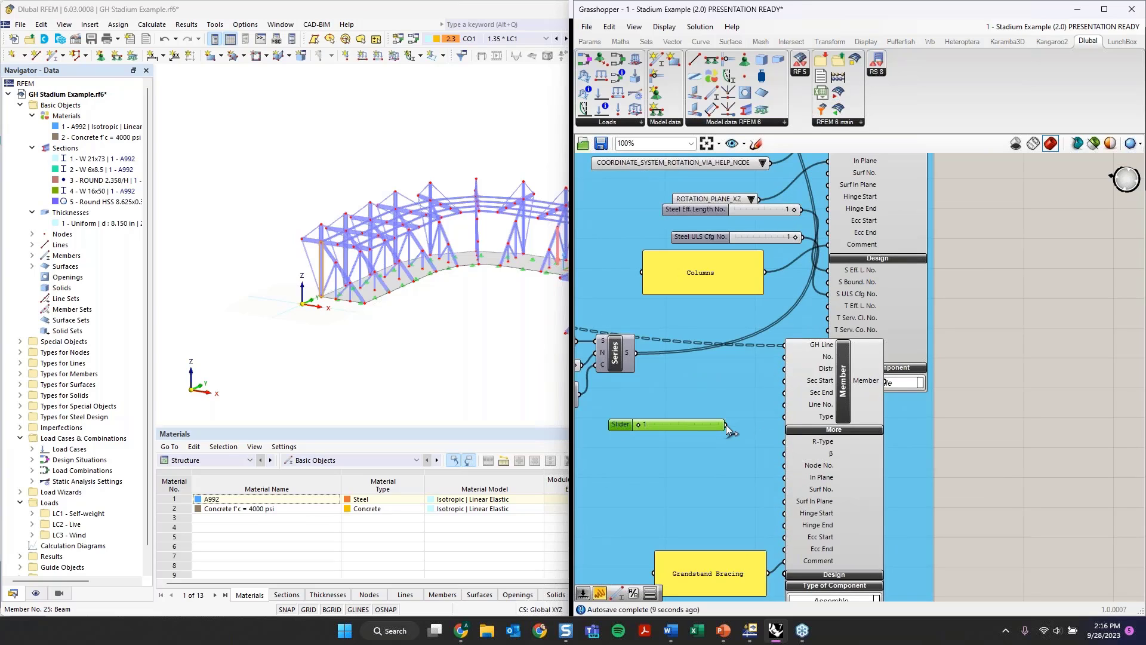
drag(725, 424, 783, 381)
- Duplicate the section slider for the Cables member, connect it to the Sec Start input and set it to 3
scroll(782, 388, down, 5)
right_drag(894, 475, 898, 324)
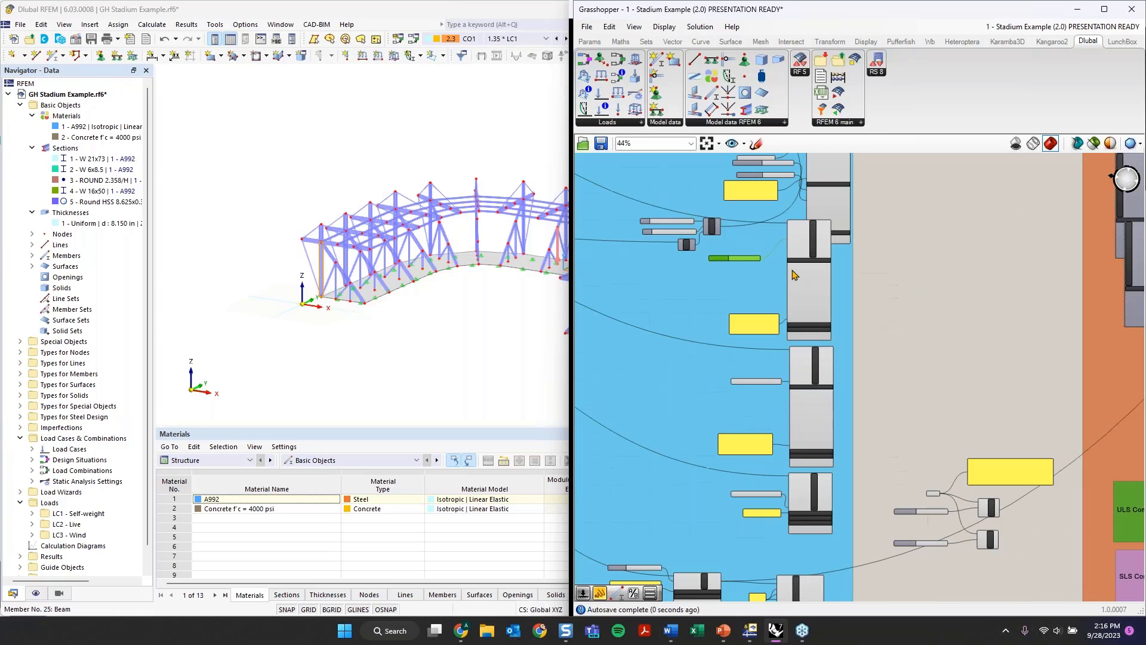
key(ctrl+c)
key(ctrl+v)
scroll(762, 388, up, 5)
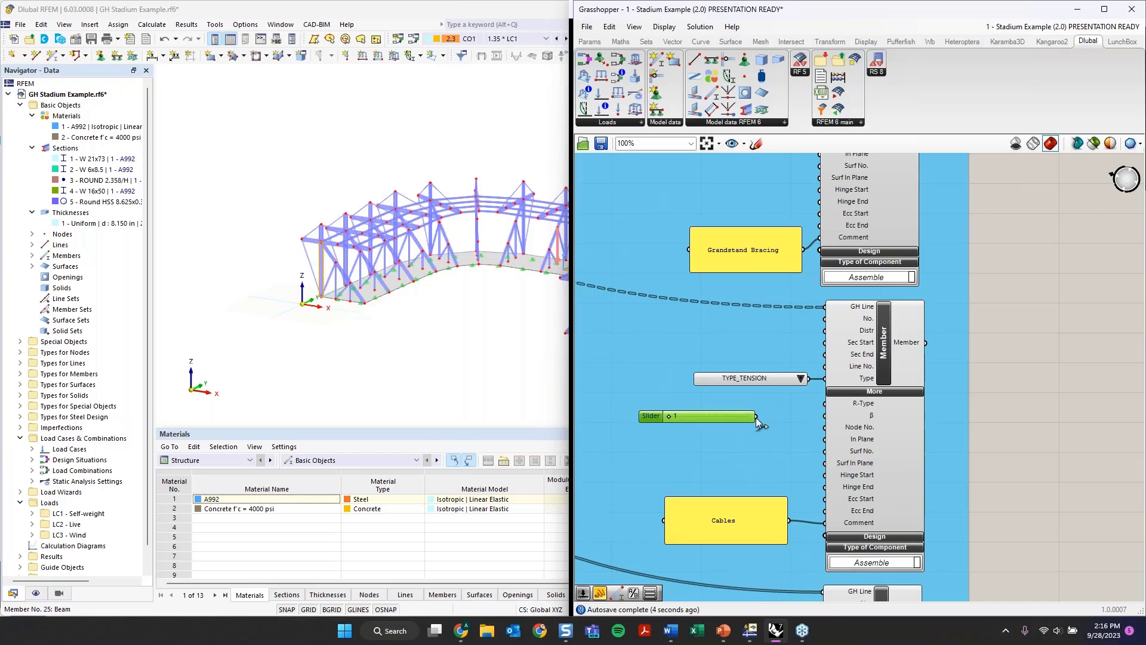
drag(756, 416, 825, 342)
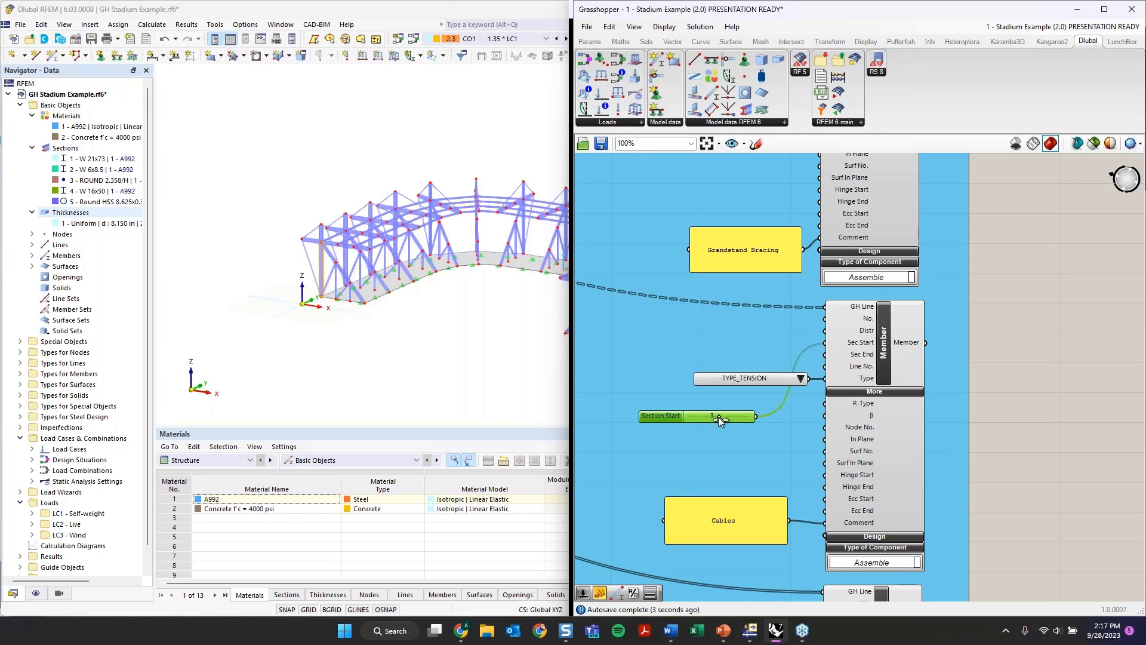
- Duplicate the Cables section slider with value 3 and connect the copy to the Joists member's Sec Start input
scroll(718, 417, down, 2)
right_drag(718, 417, 736, 245)
right_drag(750, 494, 750, 454)
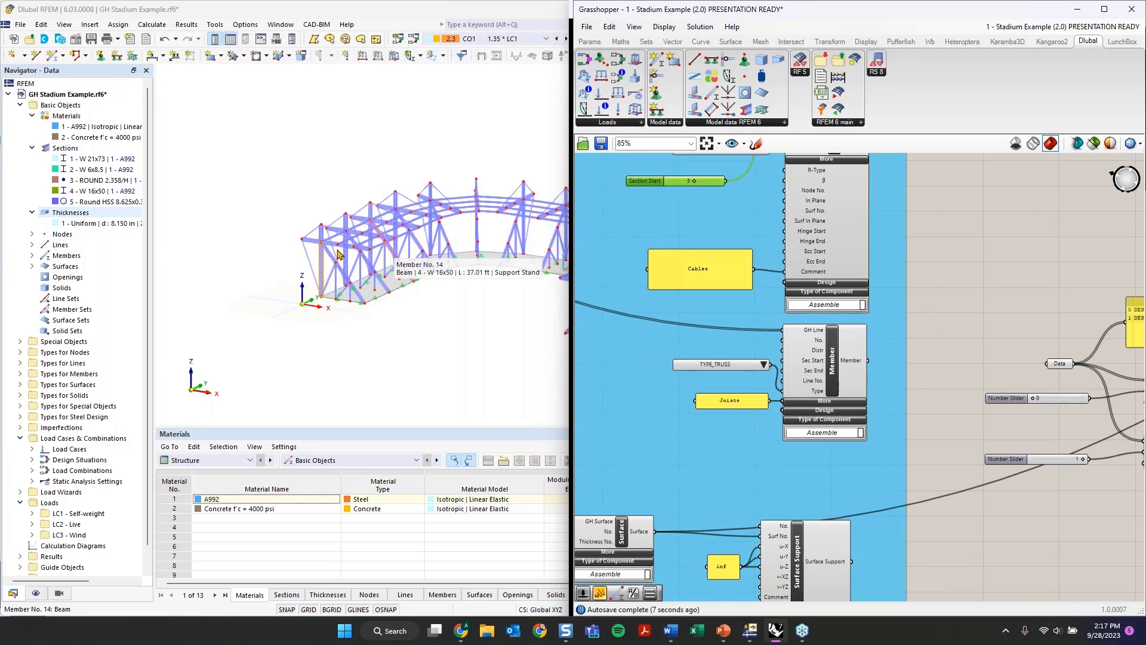
click(312, 243)
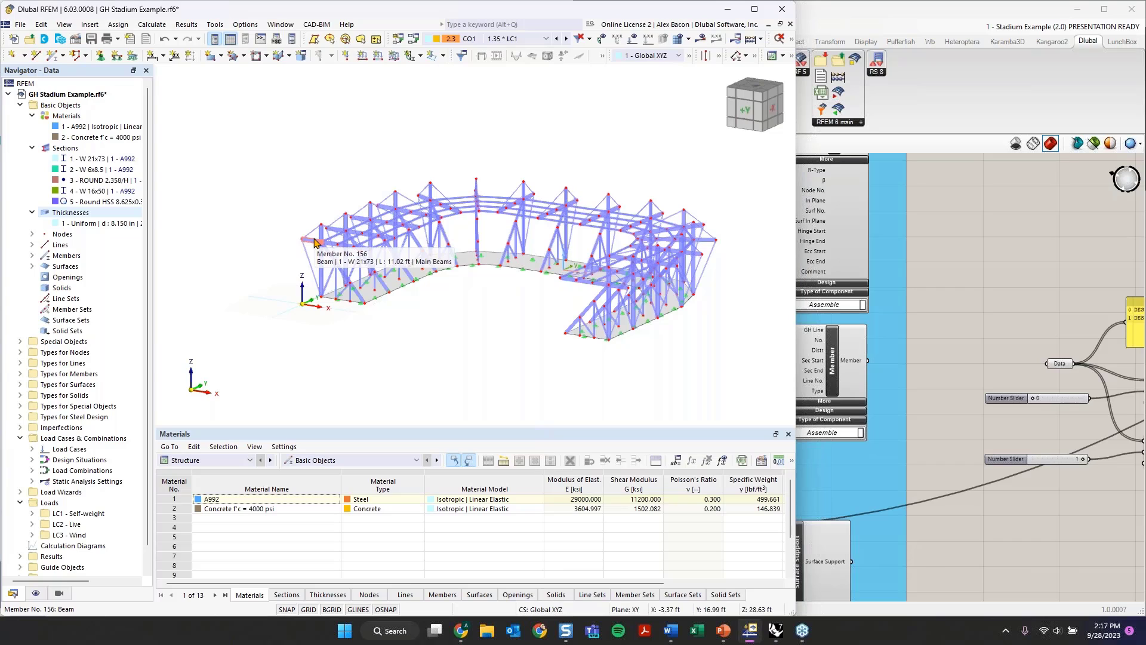
click(962, 299)
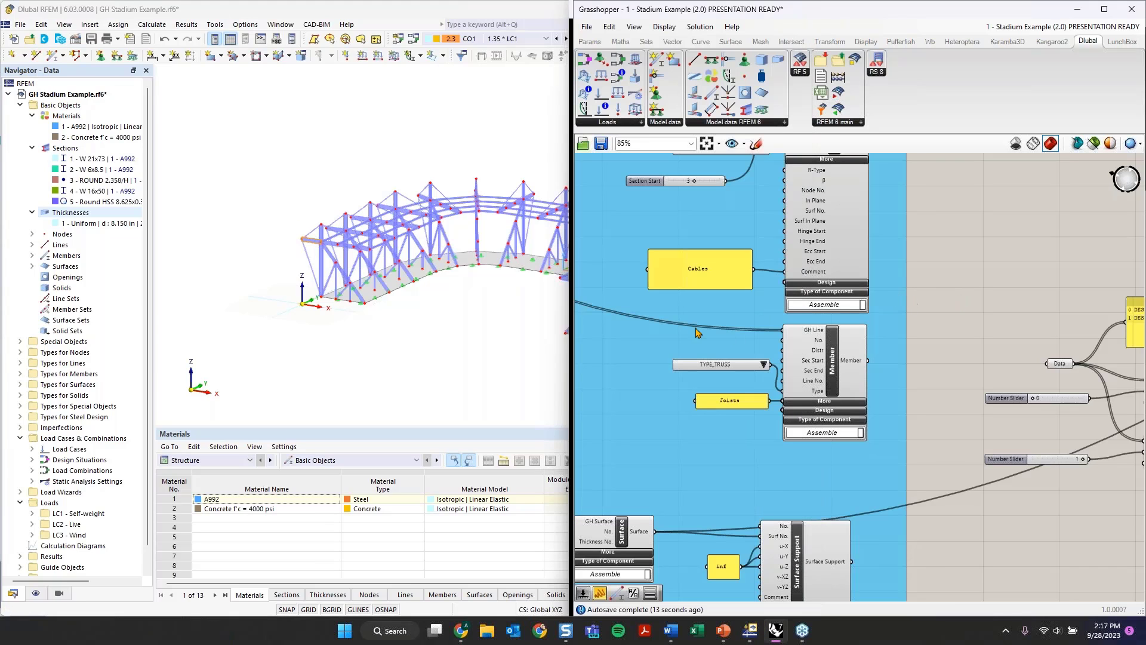
scroll(691, 215, up, 1)
right_drag(690, 215, 694, 310)
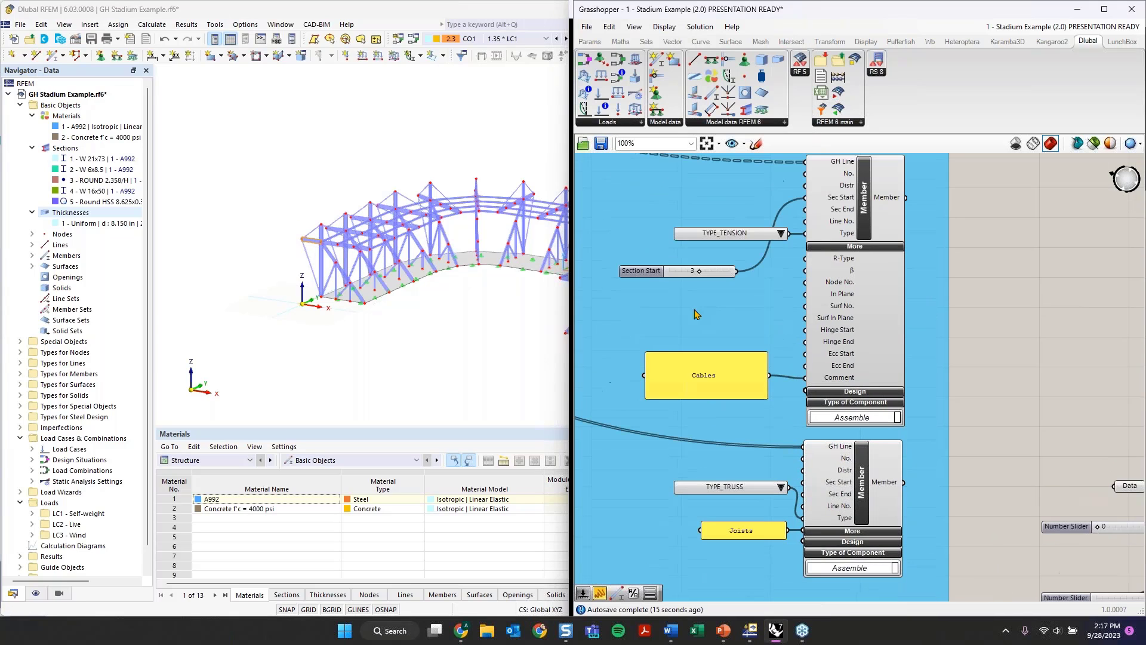
click(646, 271)
key(ctrl+c)
key(ctrl+v)
drag(644, 278, 641, 454)
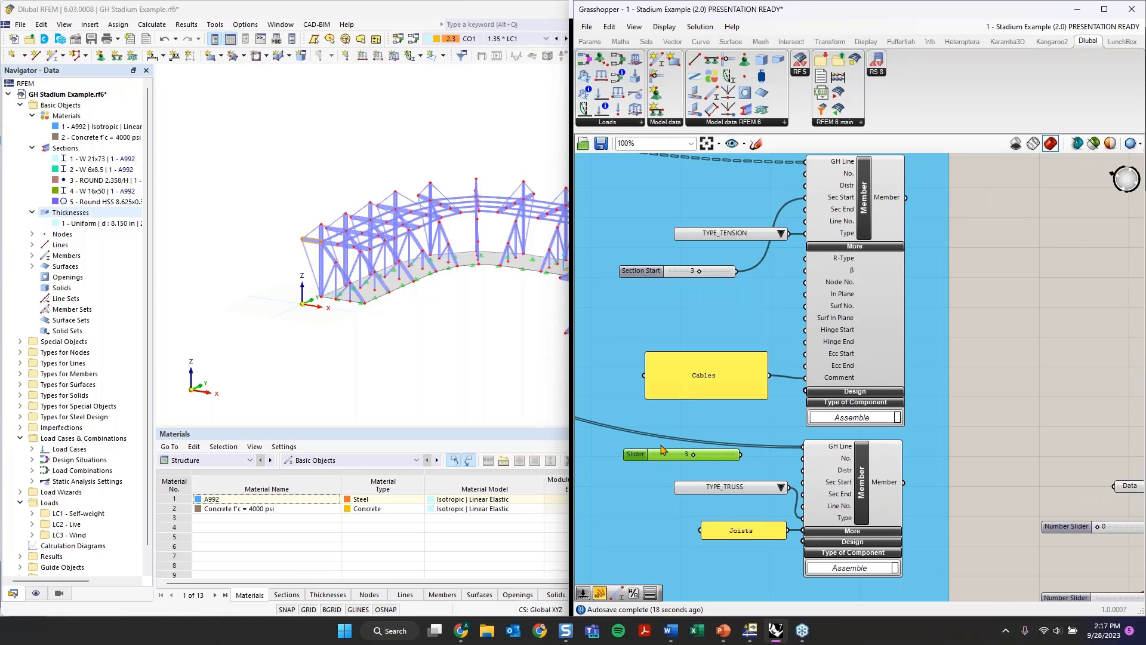
right_drag(770, 449, 759, 388)
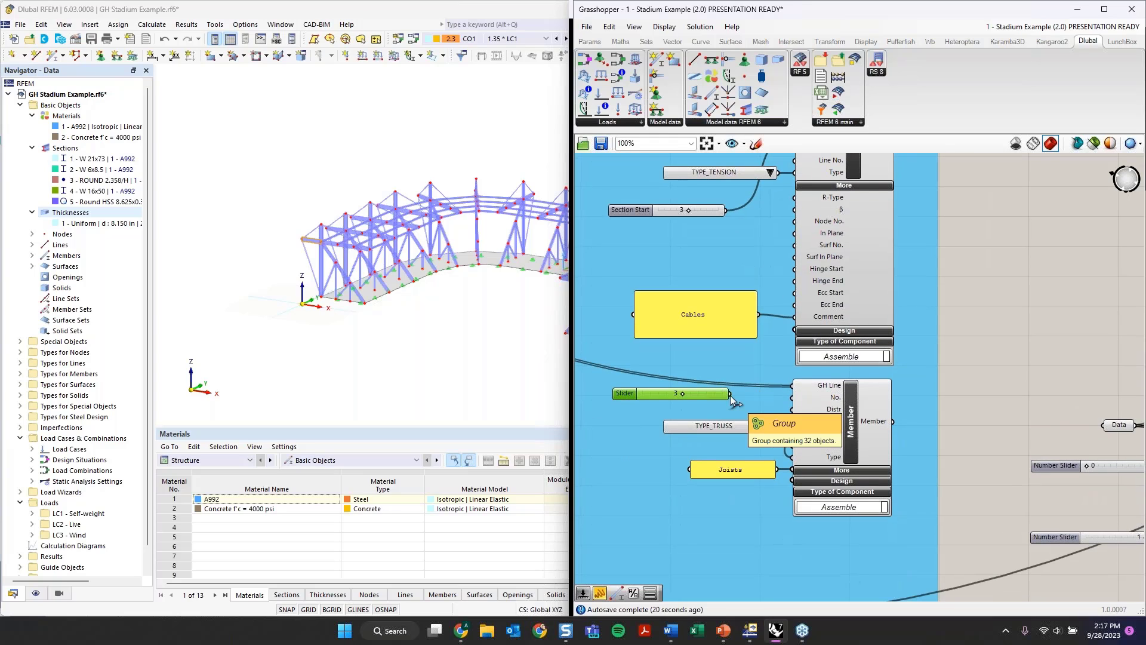
drag(730, 394, 792, 421)
- Move the Surface No. slider of the Bottom Plate surface slightly down, closer to its comment panel
scroll(792, 420, down, 3)
scroll(792, 421, down, 1)
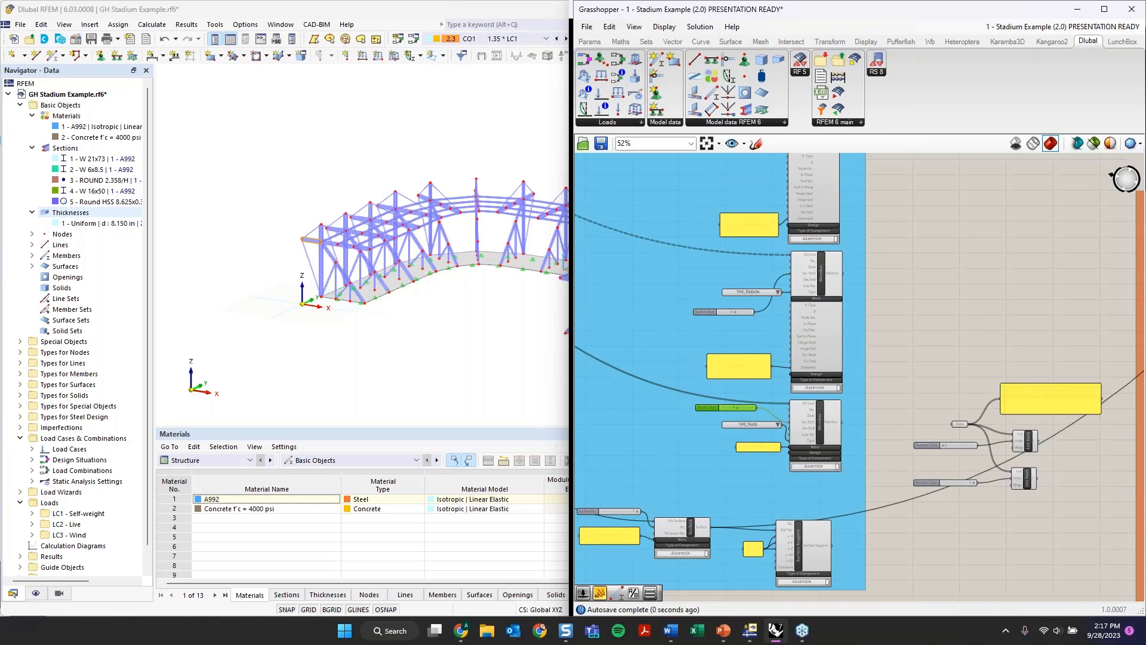
right_drag(820, 525, 861, 381)
scroll(859, 381, up, 3)
scroll(758, 338, down, 1)
scroll(729, 338, down, 1)
right_drag(660, 372, 839, 394)
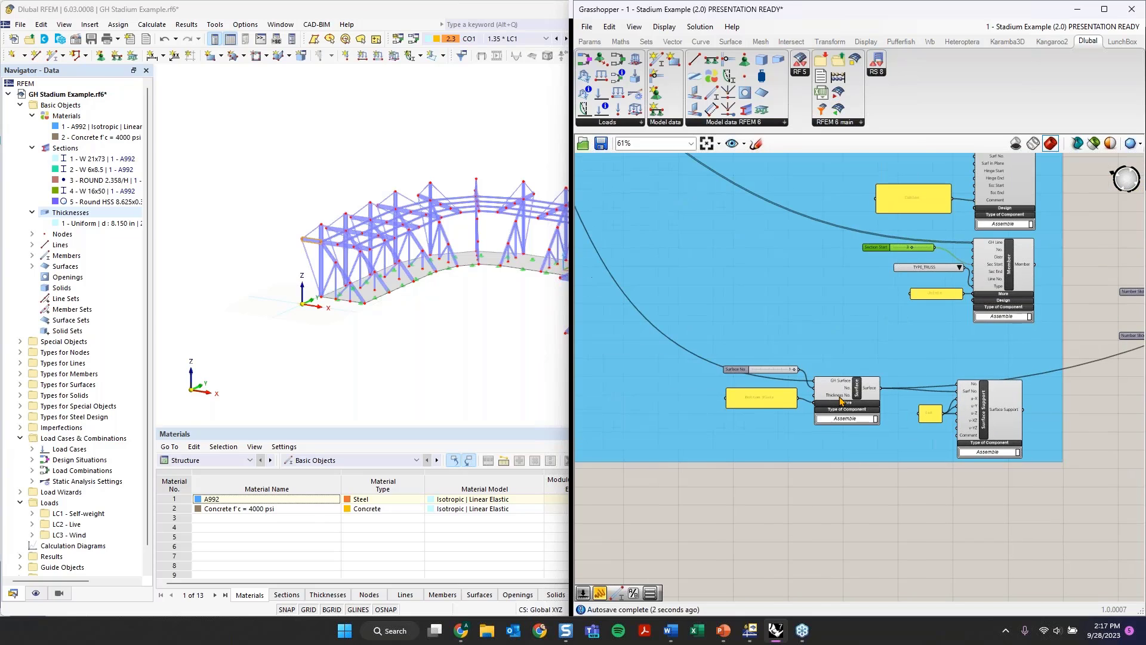
scroll(839, 393, up, 2)
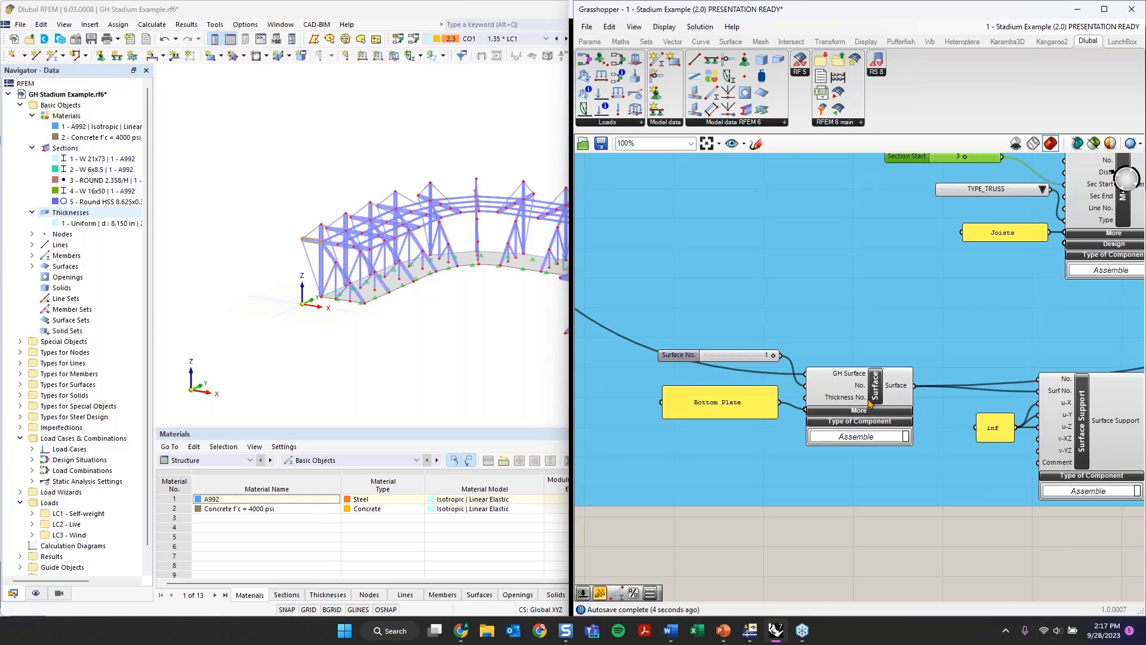
scroll(868, 400, up, 2)
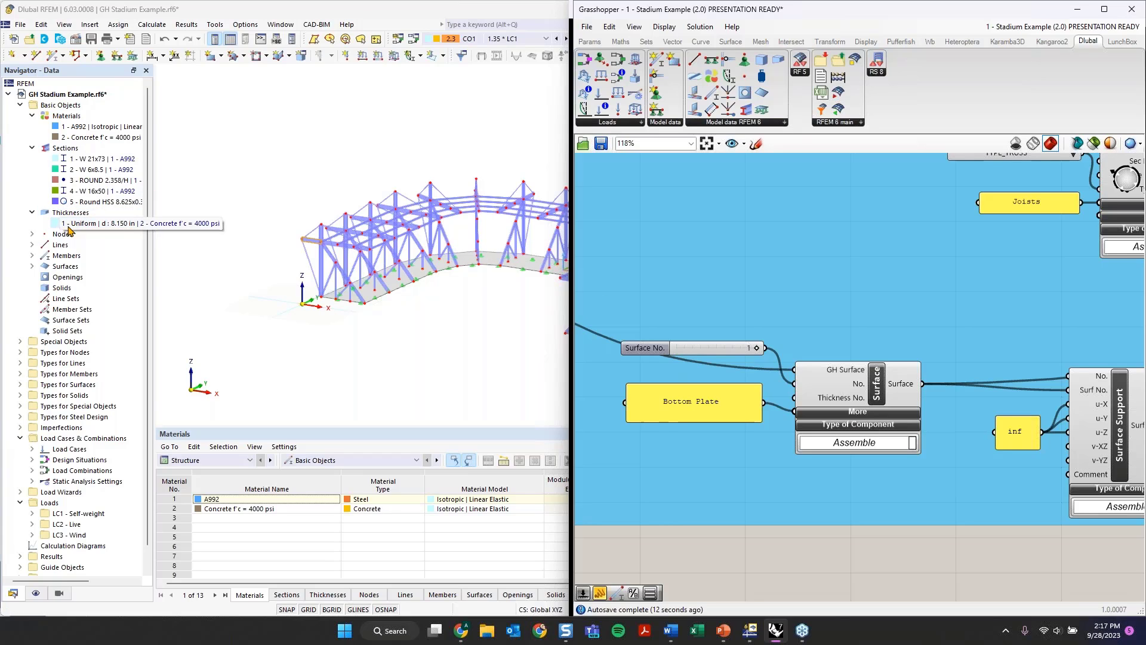
drag(653, 349, 638, 364)
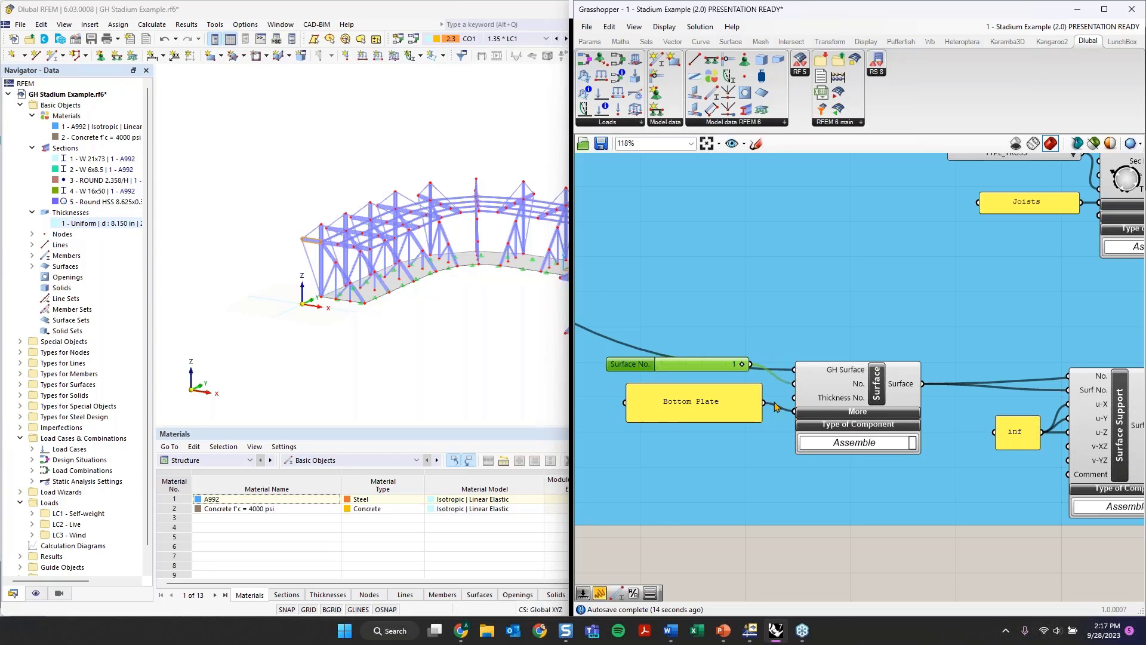
- Add a number slider with value 1 below the Bottom Plate panel and connect it to the surface's Thickness No. input
double_click(708, 537)
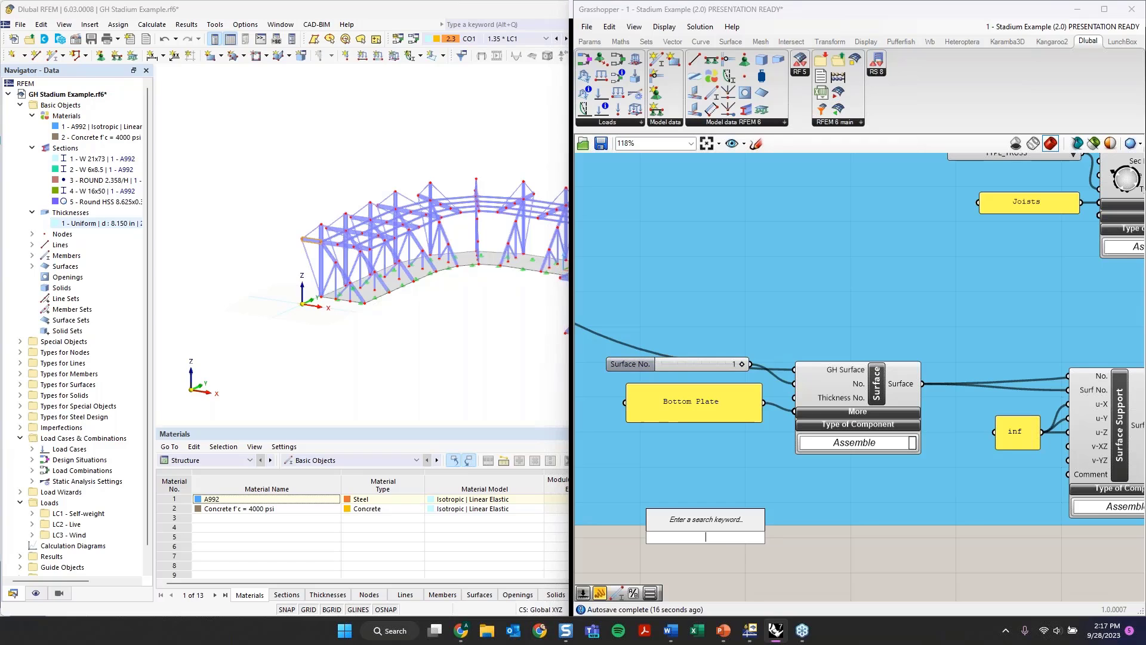
text(1)
key(Return)
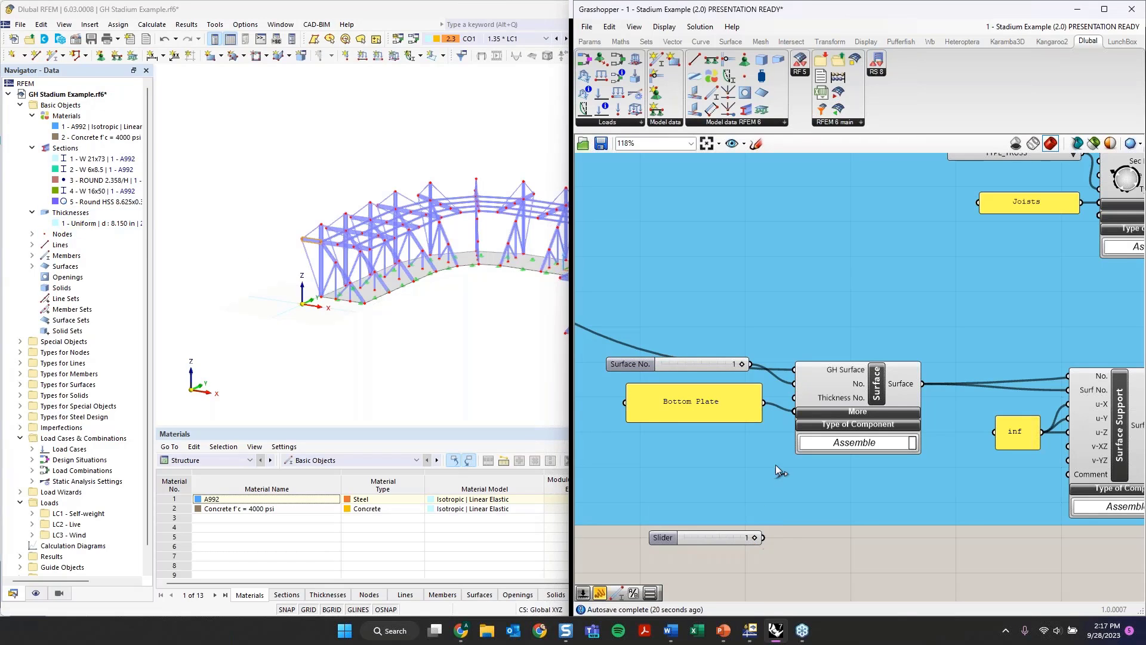
drag(762, 538, 794, 397)
- Examine the Final Export group and read the description of the RFEM Export component's Overwrite input
scroll(794, 394, down, 6)
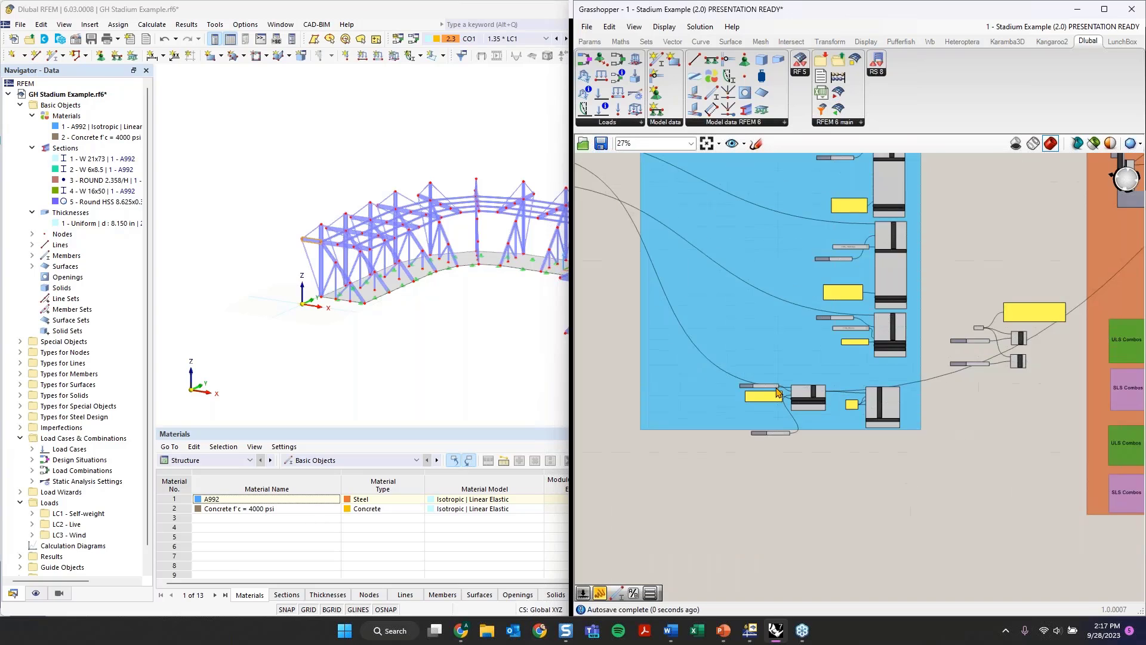
scroll(776, 388, down, 2)
right_drag(901, 259, 876, 336)
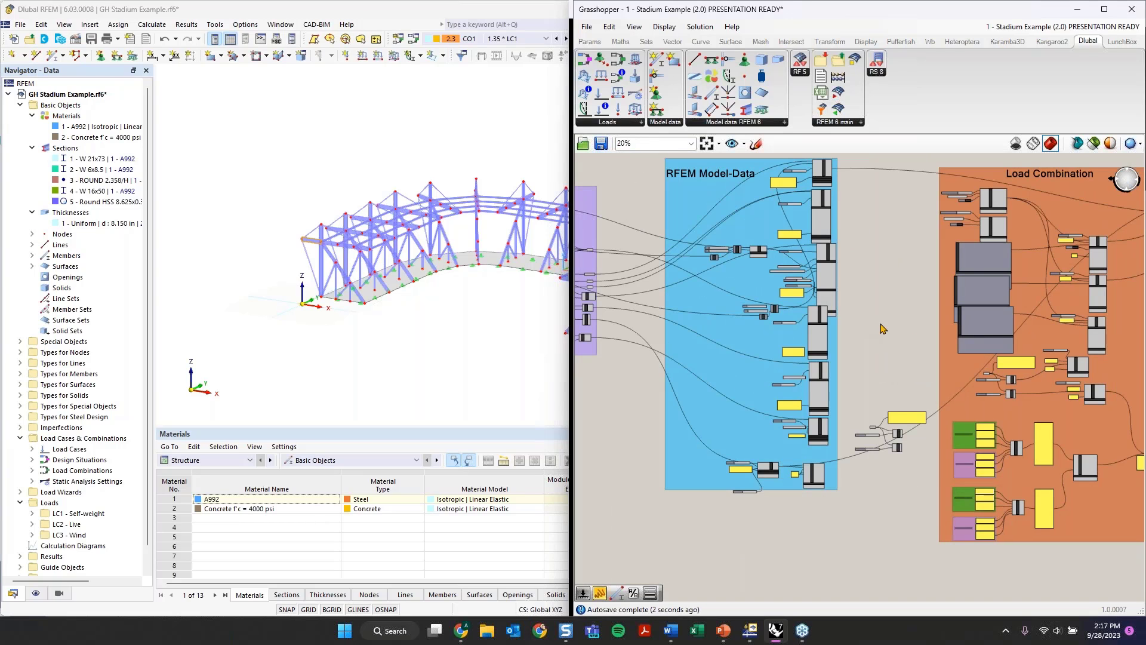
right_drag(1122, 310, 829, 343)
right_drag(973, 326, 854, 338)
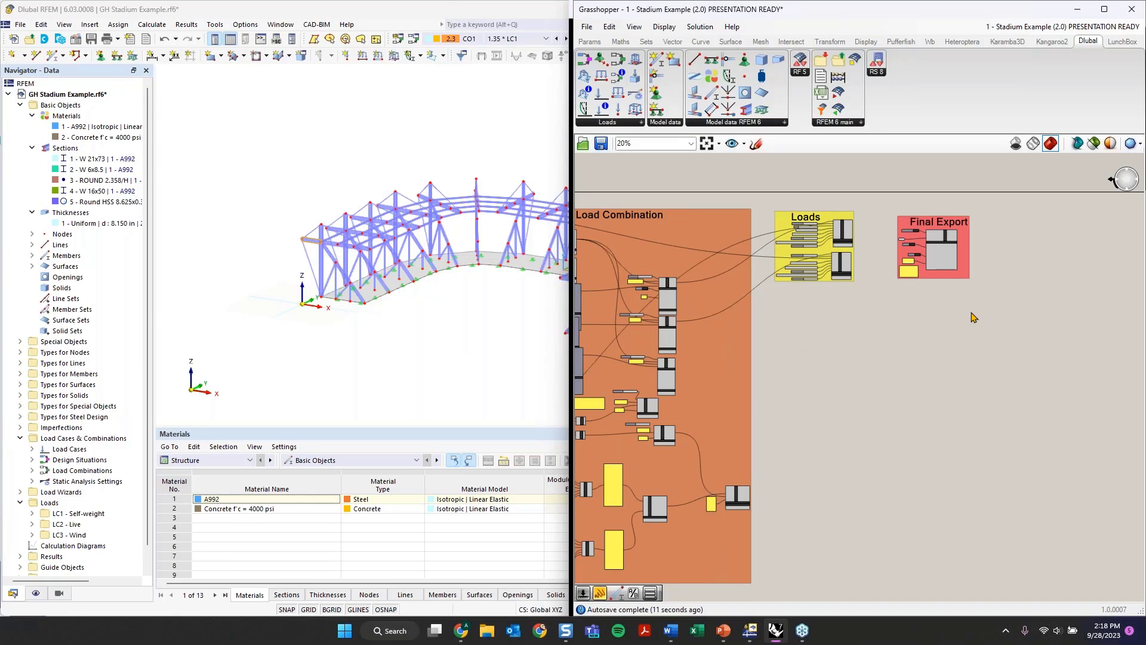
scroll(956, 241, up, 8)
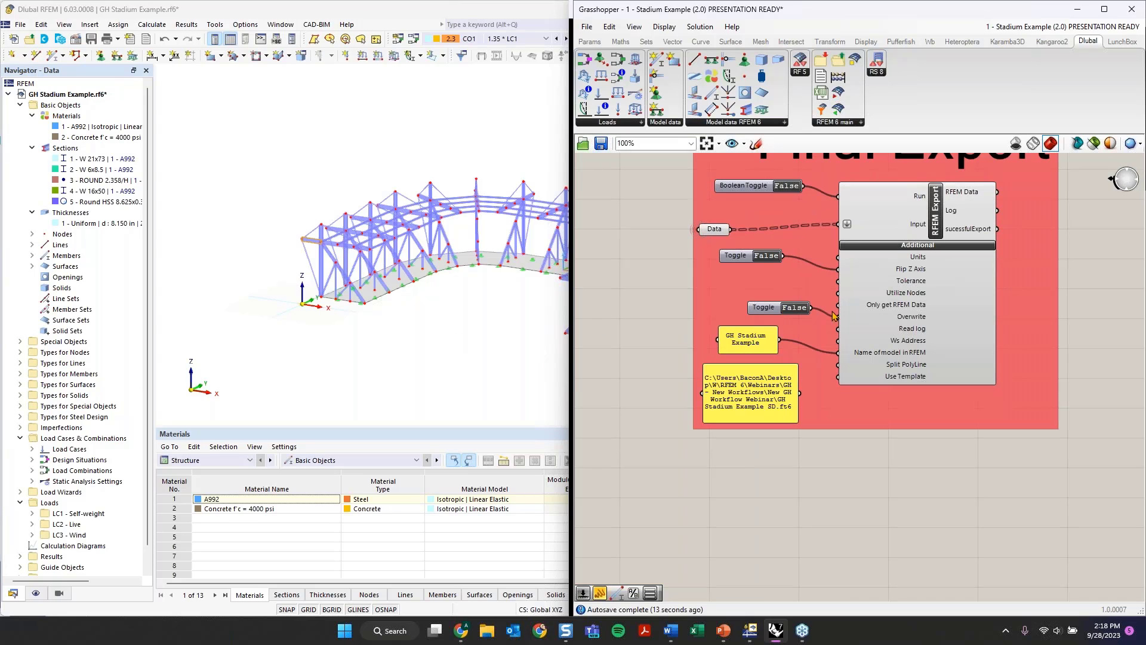
mouse_move(907, 320)
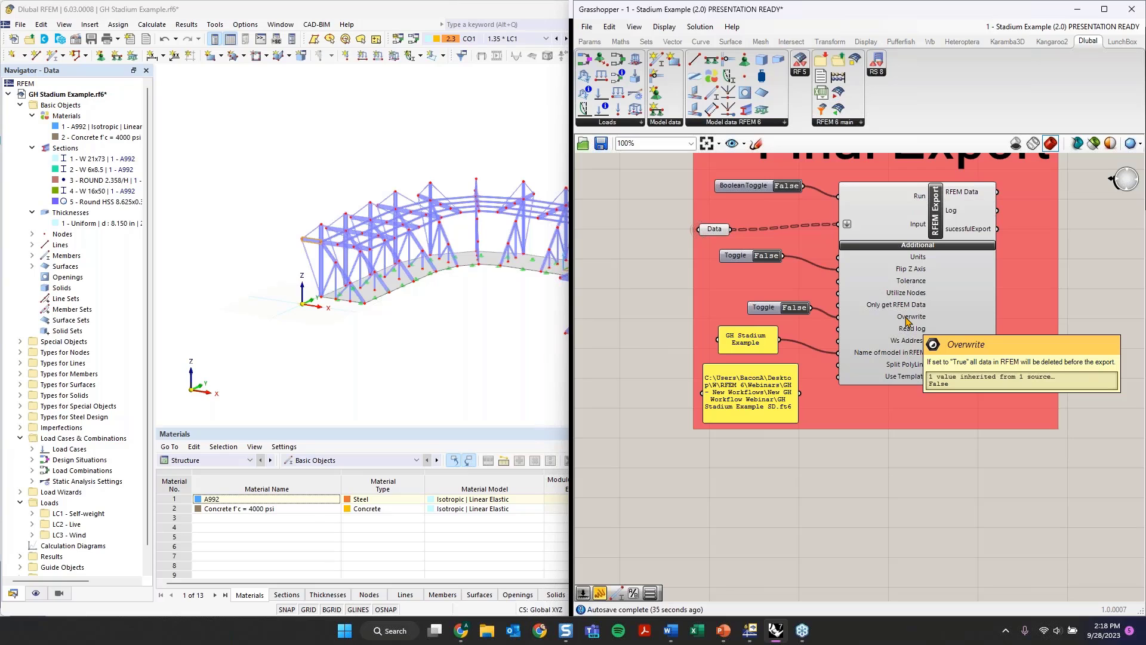
- Switch to RFEM, select the entire stadium structure and delete it from the model
scroll(469, 287, down, 3)
middle_drag(468, 288, 383, 302)
drag(627, 154, 228, 376)
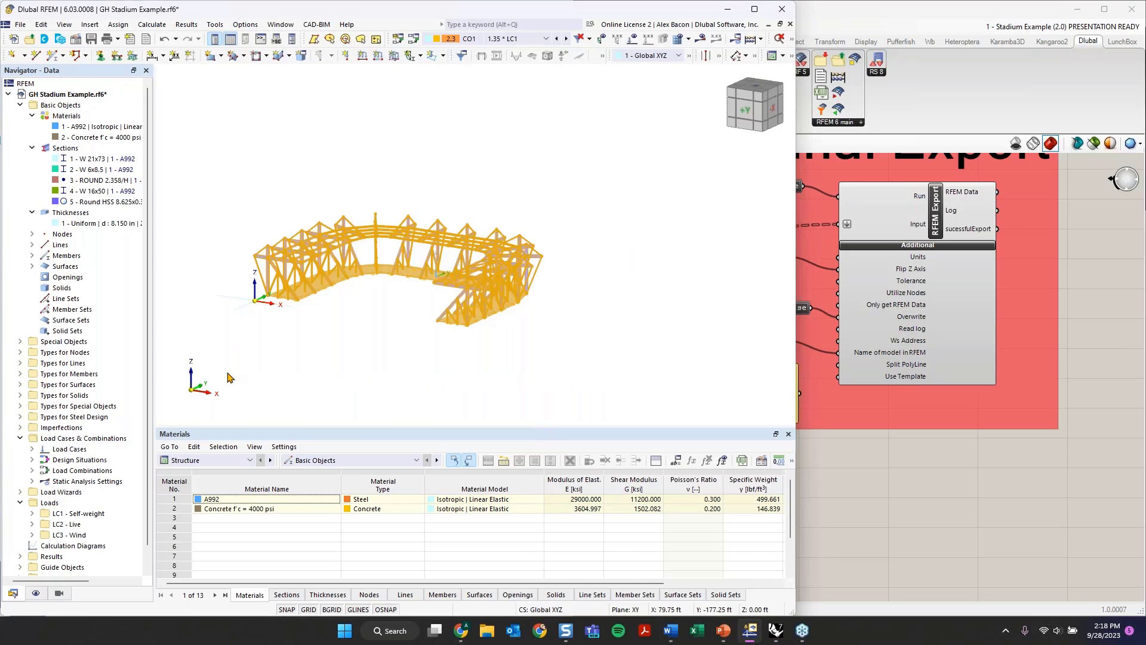
key(Delete)
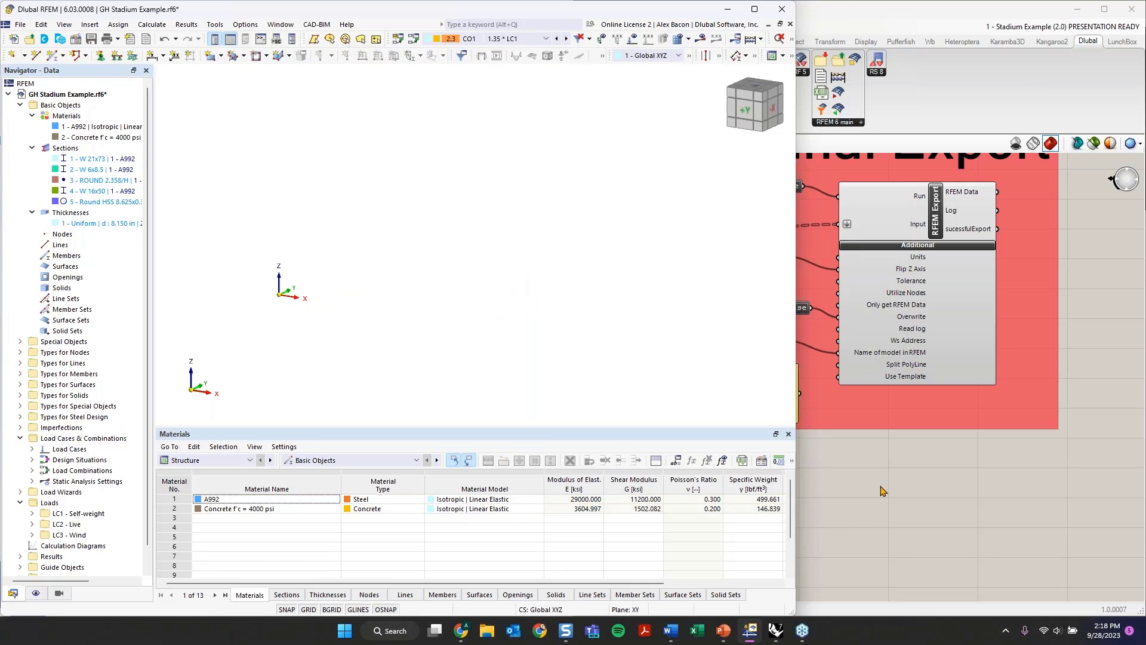
- Return to Grasshopper, set the export's Run toggle to True and inspect the members exported to RFEM
key(alt+Tab)
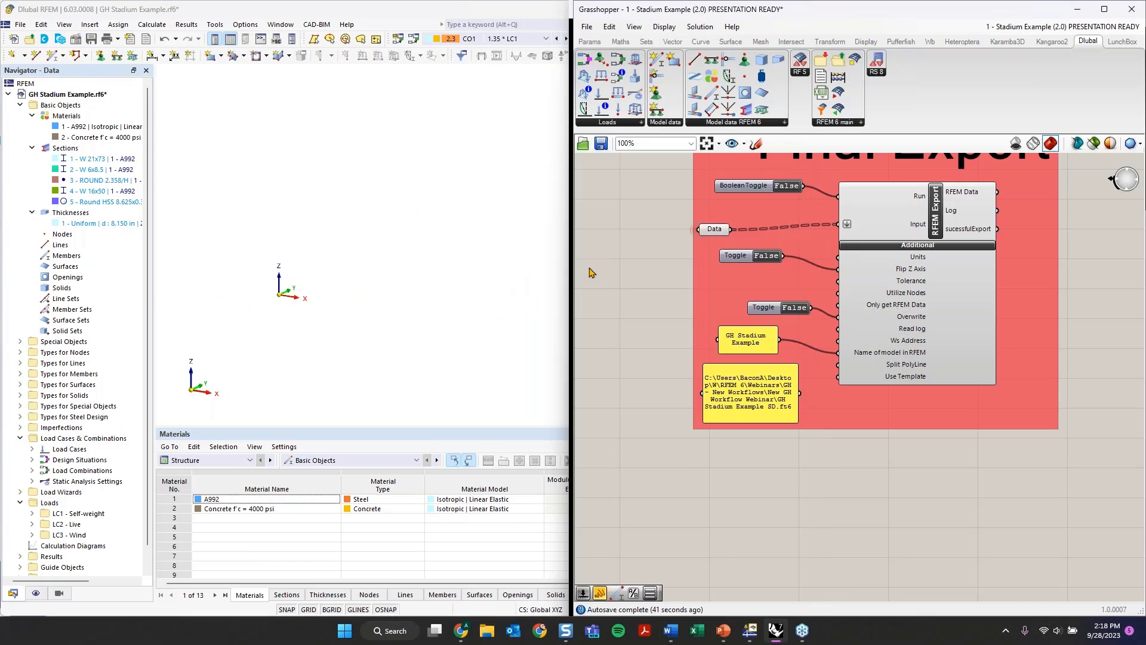
double_click(785, 186)
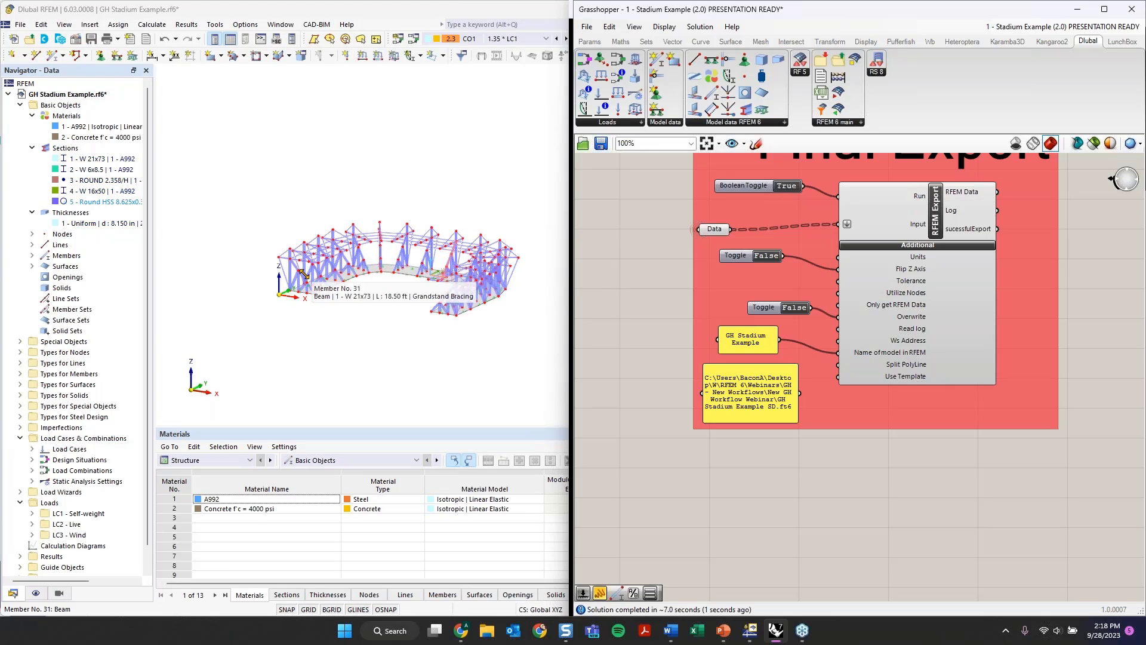
scroll(304, 273, up, 3)
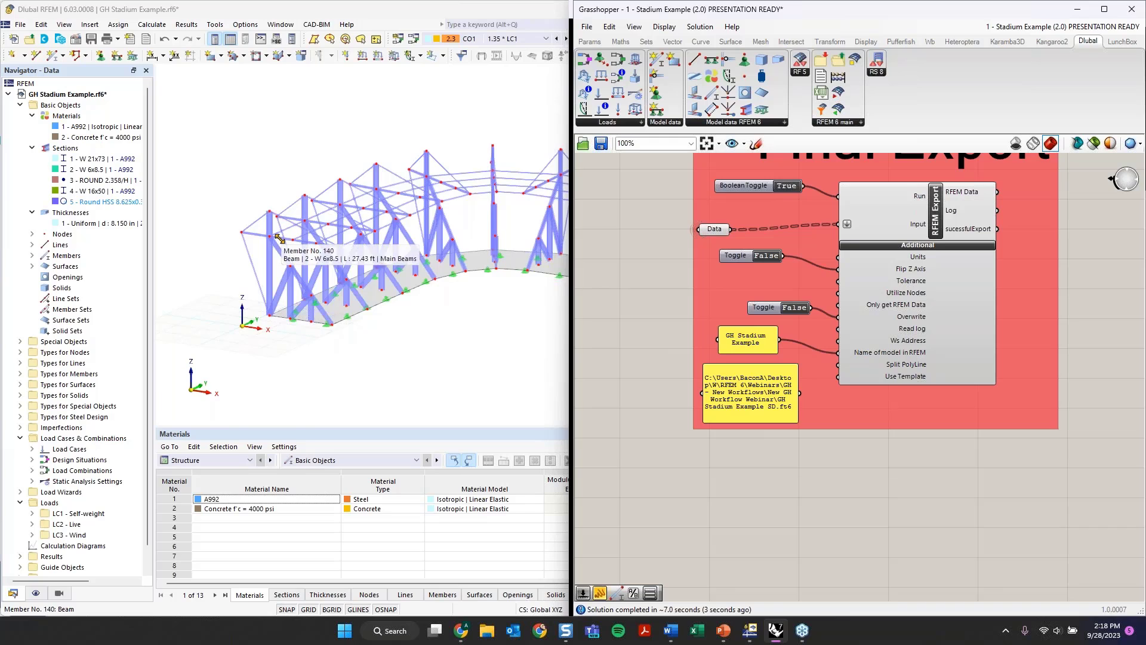
scroll(278, 237, up, 2)
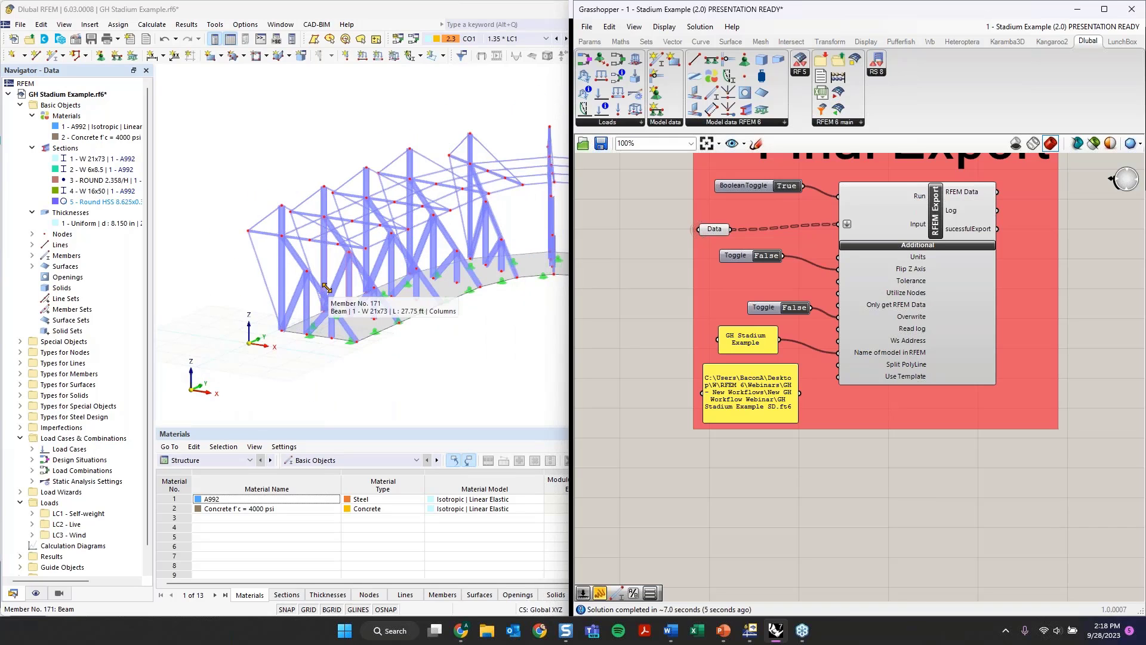
scroll(327, 287, up, 2)
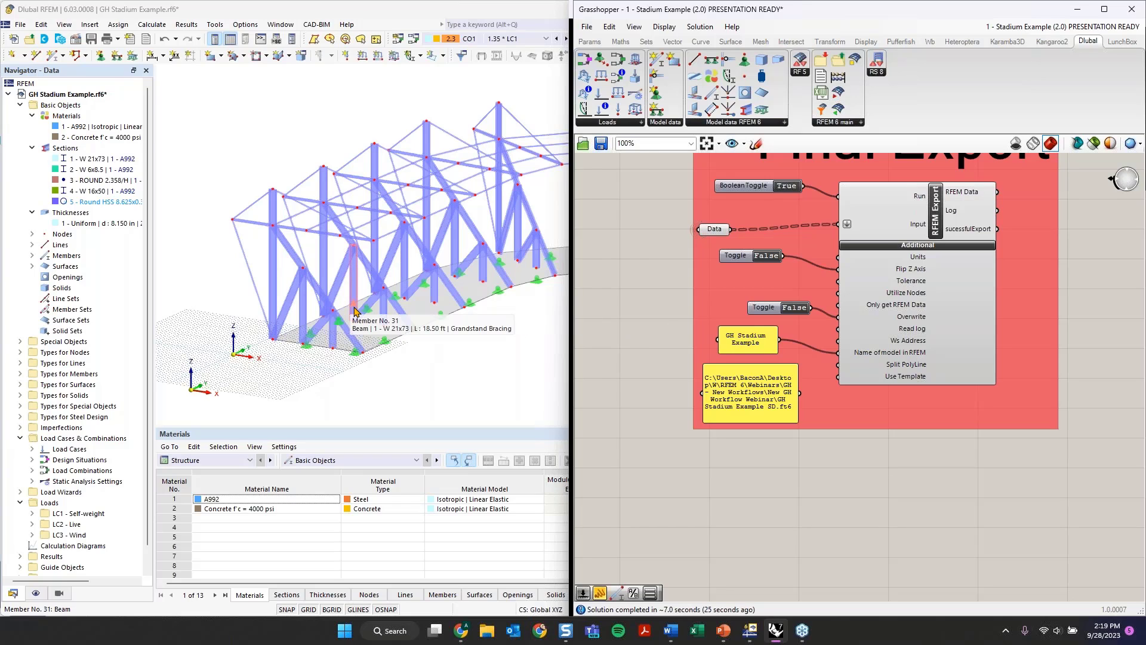
- Rerun the RFEM export by switching the Run toggle to False and back to True
right_drag(622, 247, 587, 295)
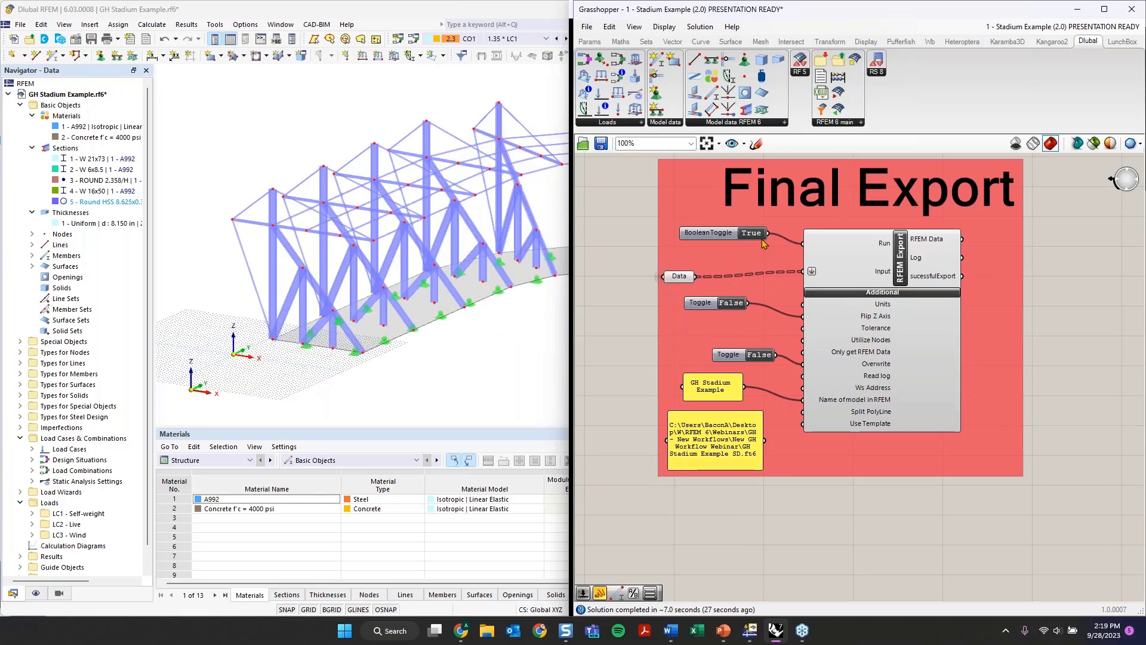
double_click(752, 233)
double_click(755, 236)
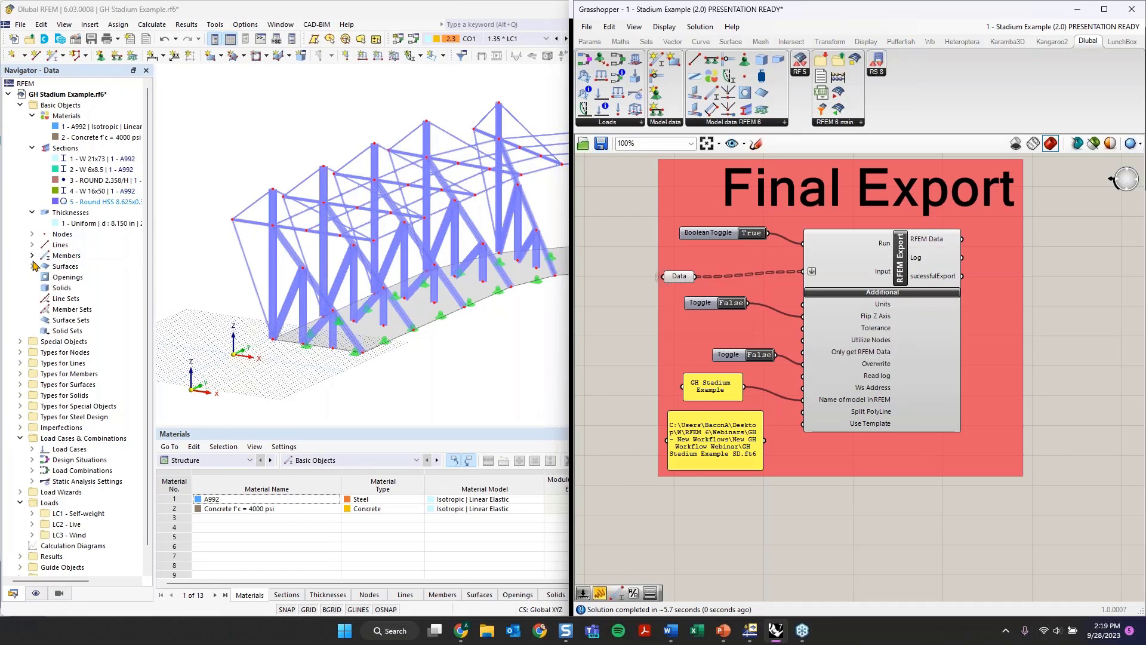
- Examine the sections and comments of the exported members in RFEM's member list and on the model
click(32, 255)
scroll(78, 268, down, 7)
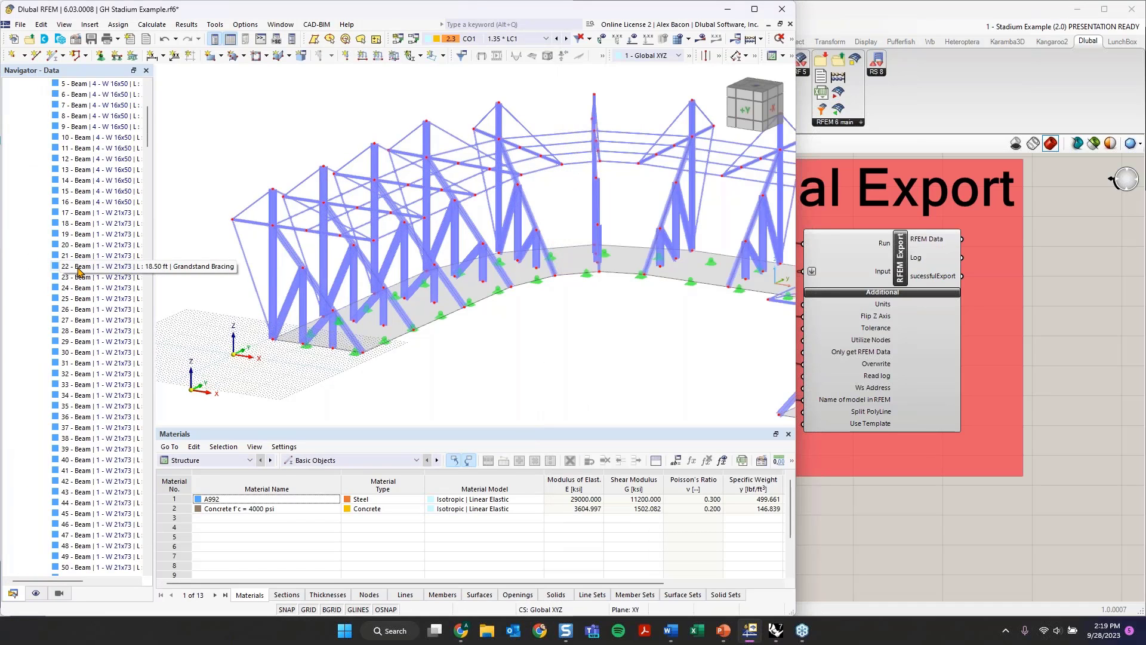
scroll(78, 270, down, 20)
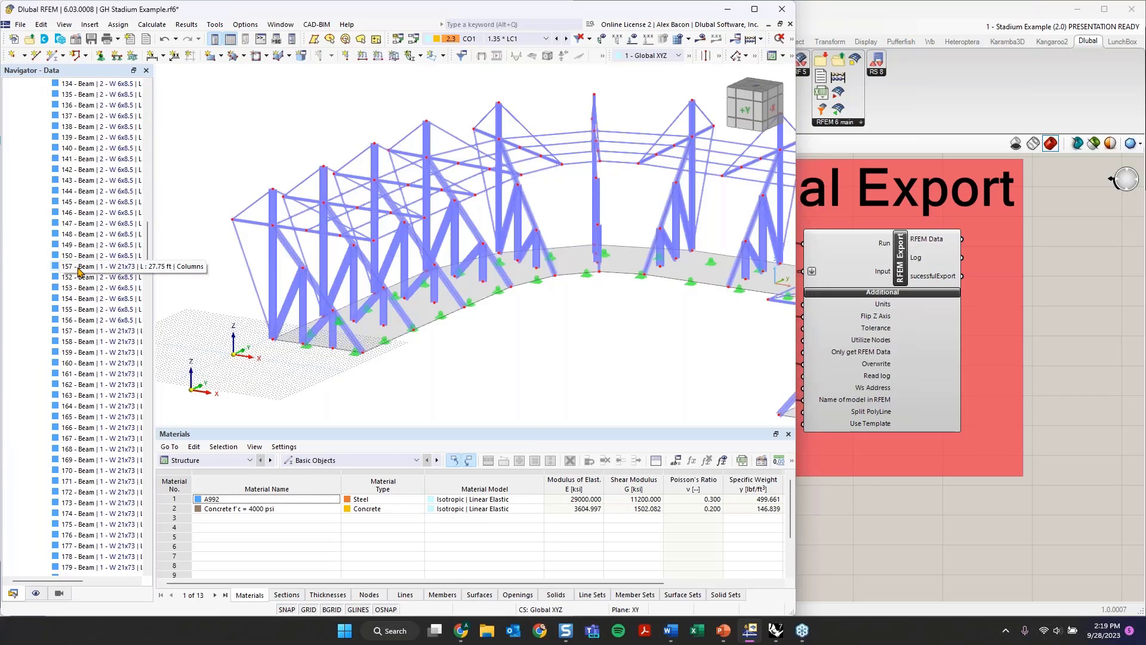
scroll(78, 270, down, 20)
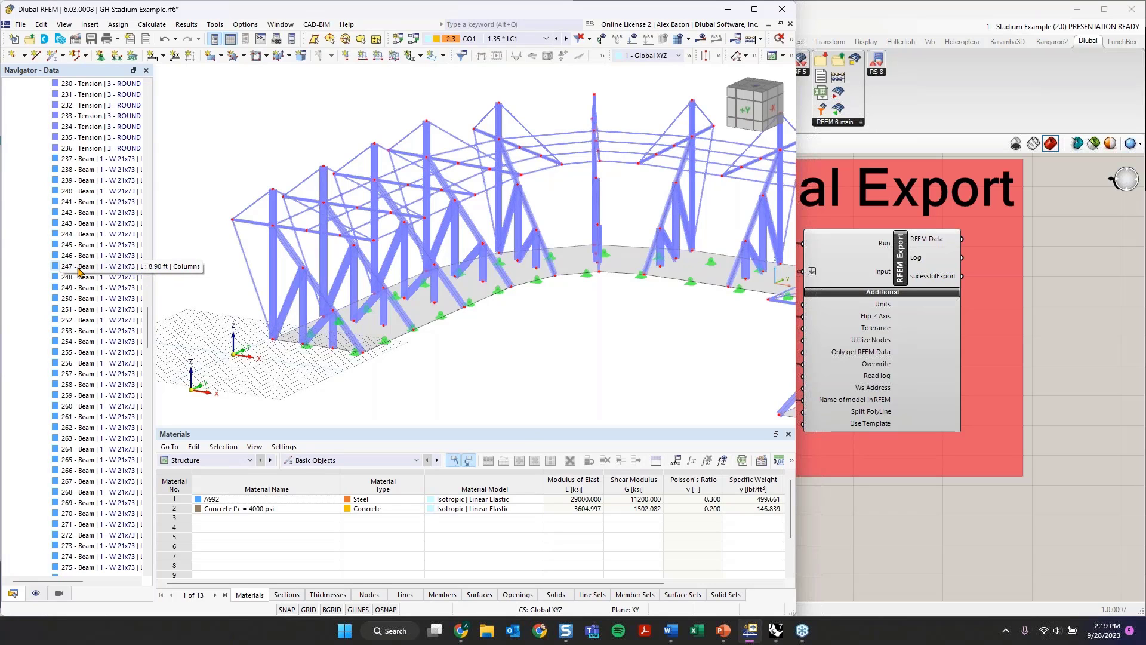
scroll(79, 271, down, 20)
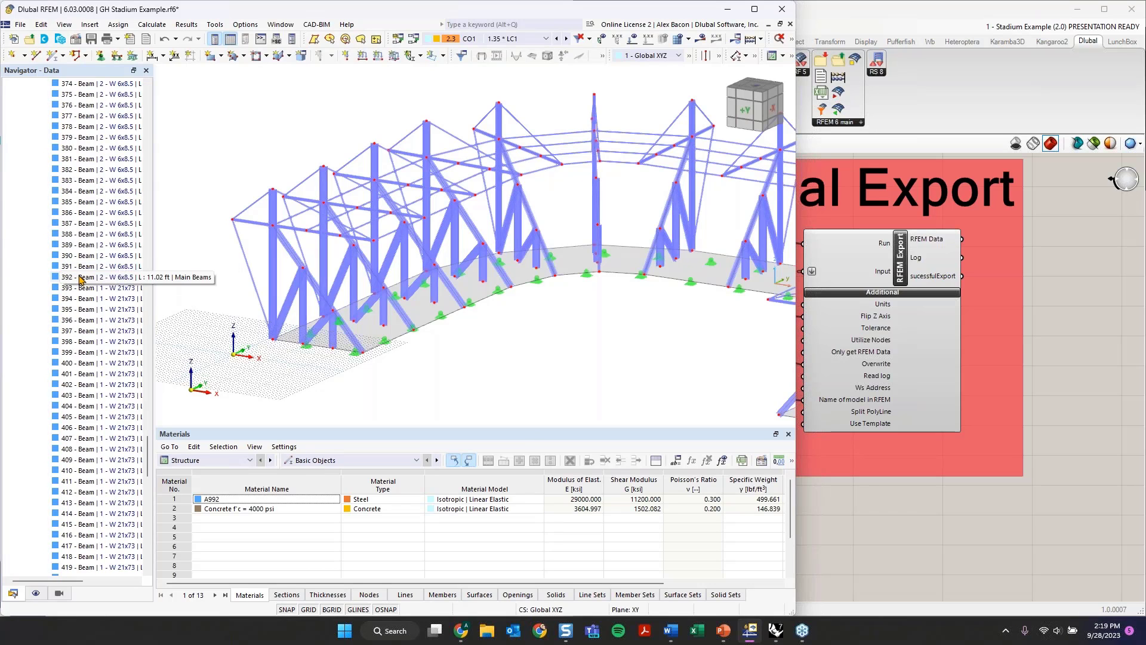
scroll(80, 279, down, 20)
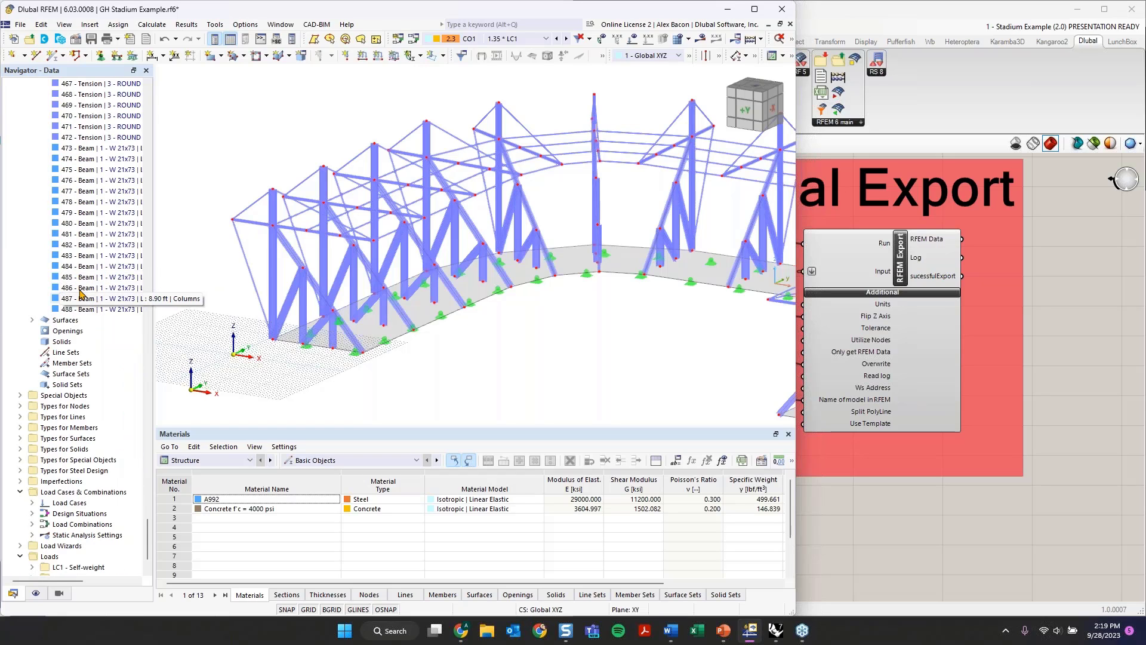
double_click(318, 290)
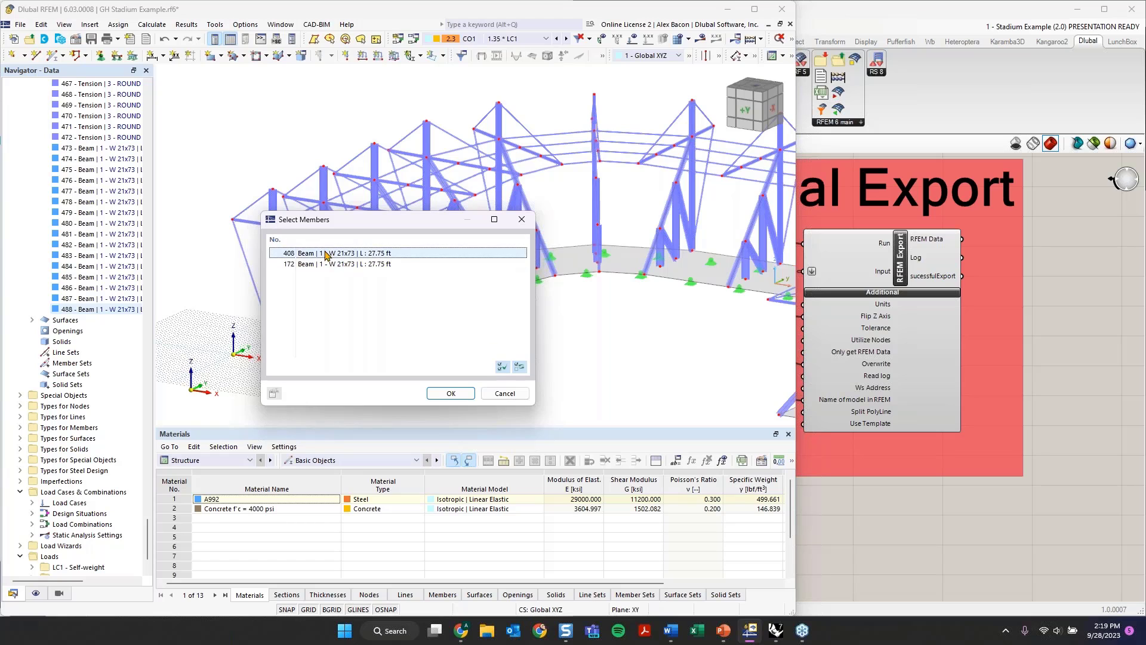
click(521, 219)
click(1101, 429)
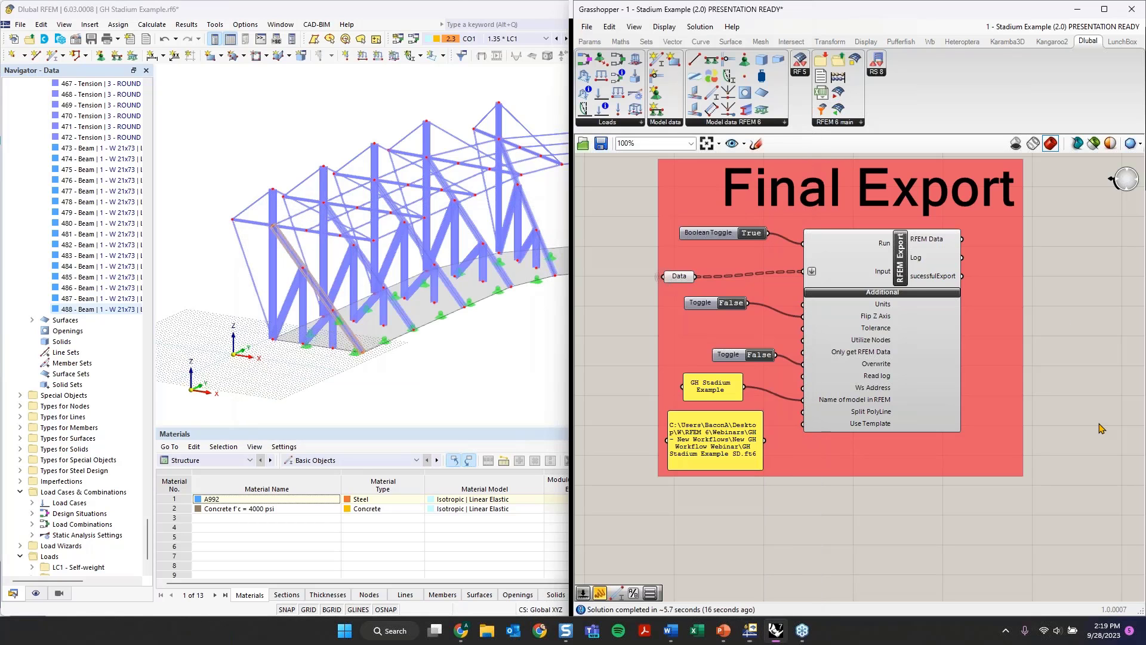
- Clear the re-exported stadium structure out of the RFEM model
scroll(448, 259, down, 3)
middle_drag(490, 296, 330, 269)
scroll(332, 270, down, 1)
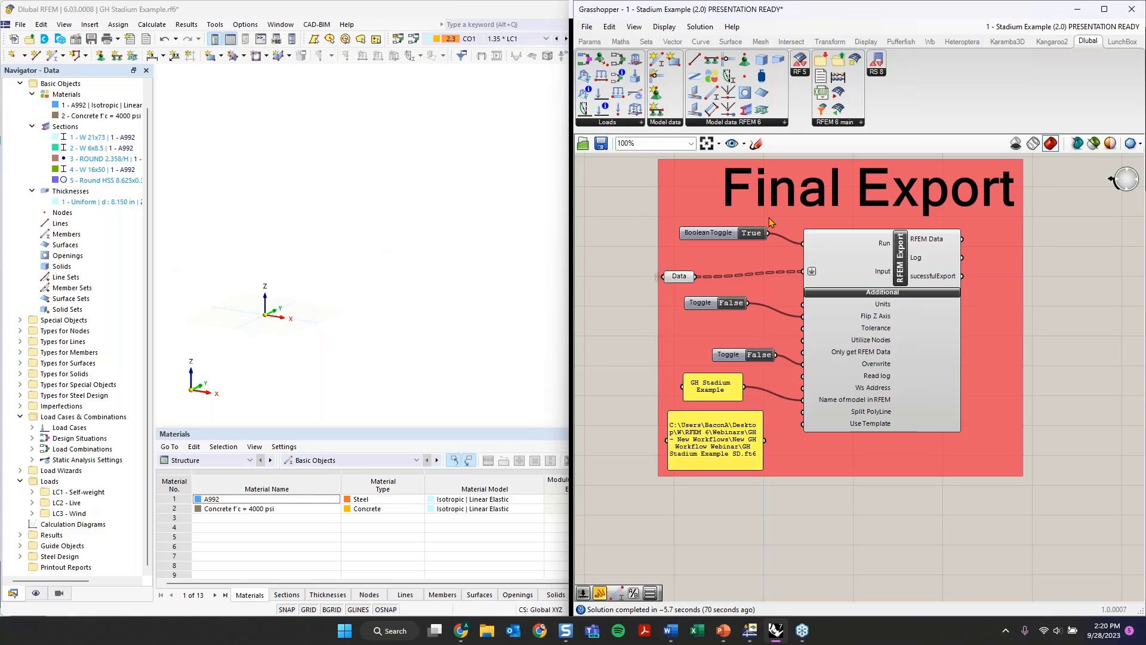
- Set the export's Run toggle to False and close the current stadium definition without saving its changes
double_click(752, 233)
scroll(756, 255, down, 3)
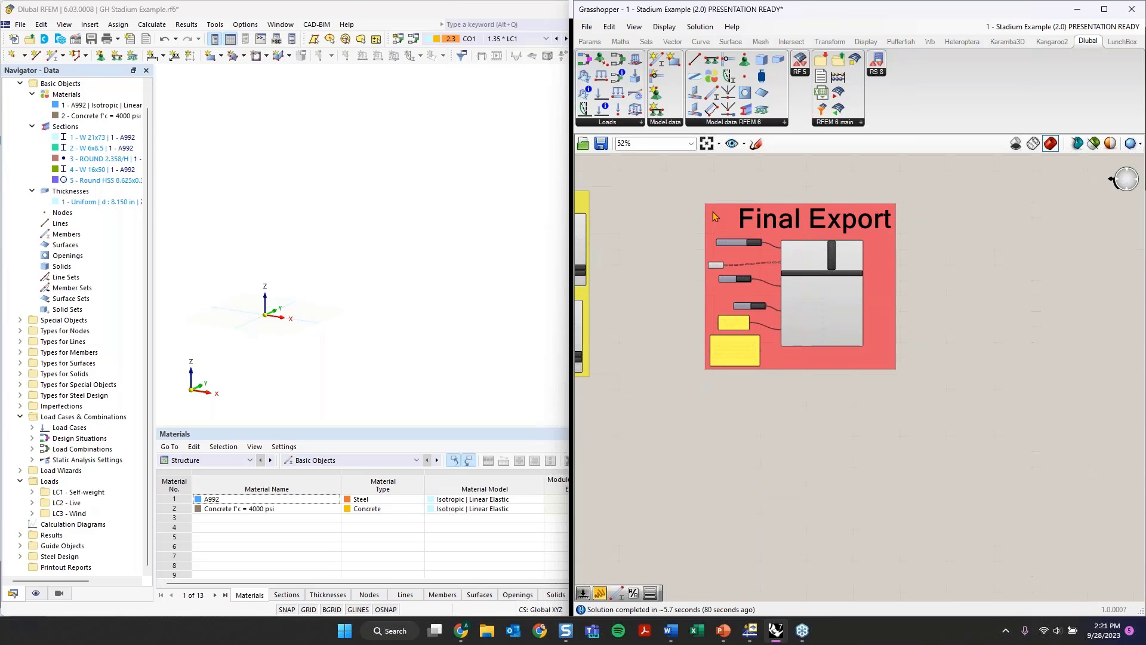
click(587, 27)
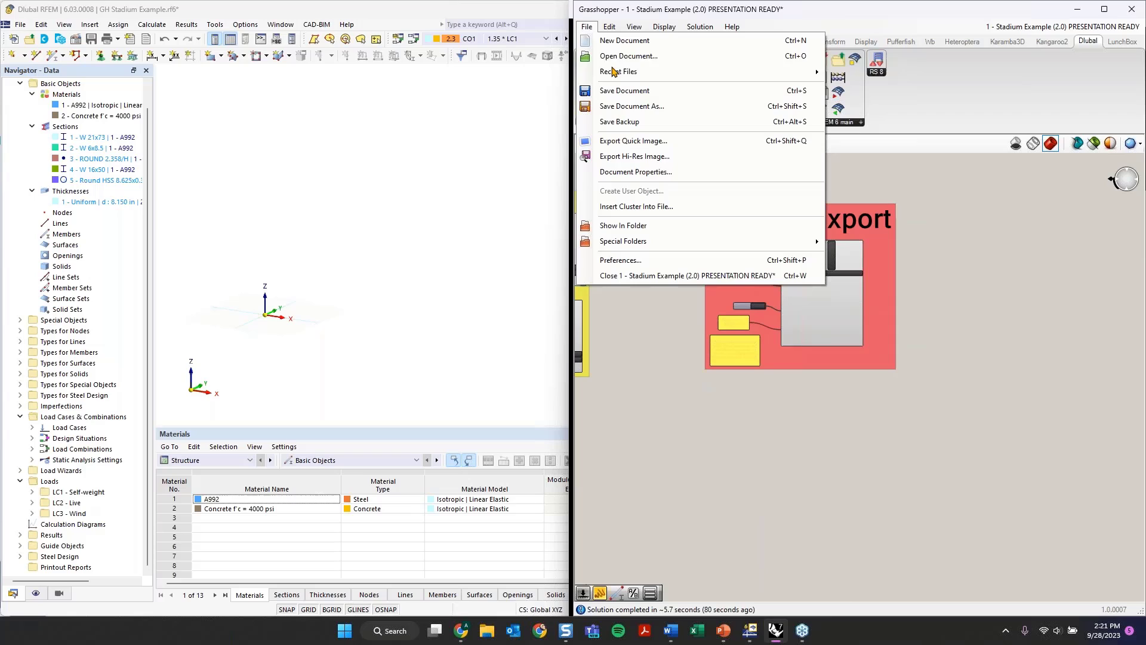
click(654, 276)
click(893, 342)
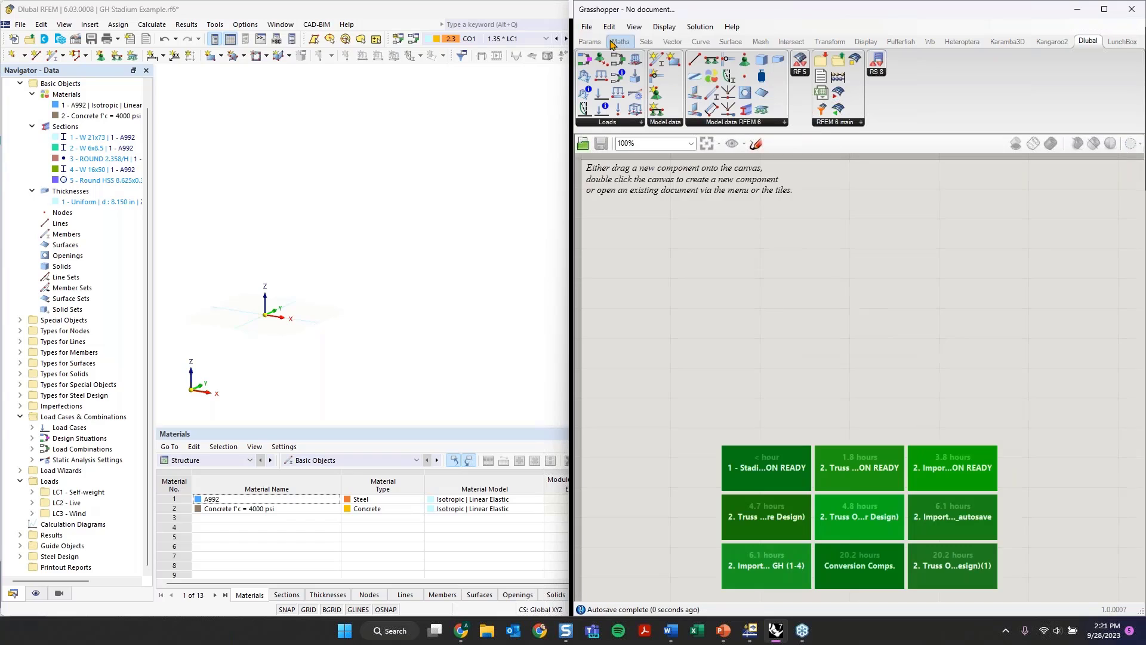
- Open the Grasshopper file "1 - Stadium Example (2.0) PRESENTATION READY.gh" from the PRESENTATION READY folder
click(586, 27)
click(609, 53)
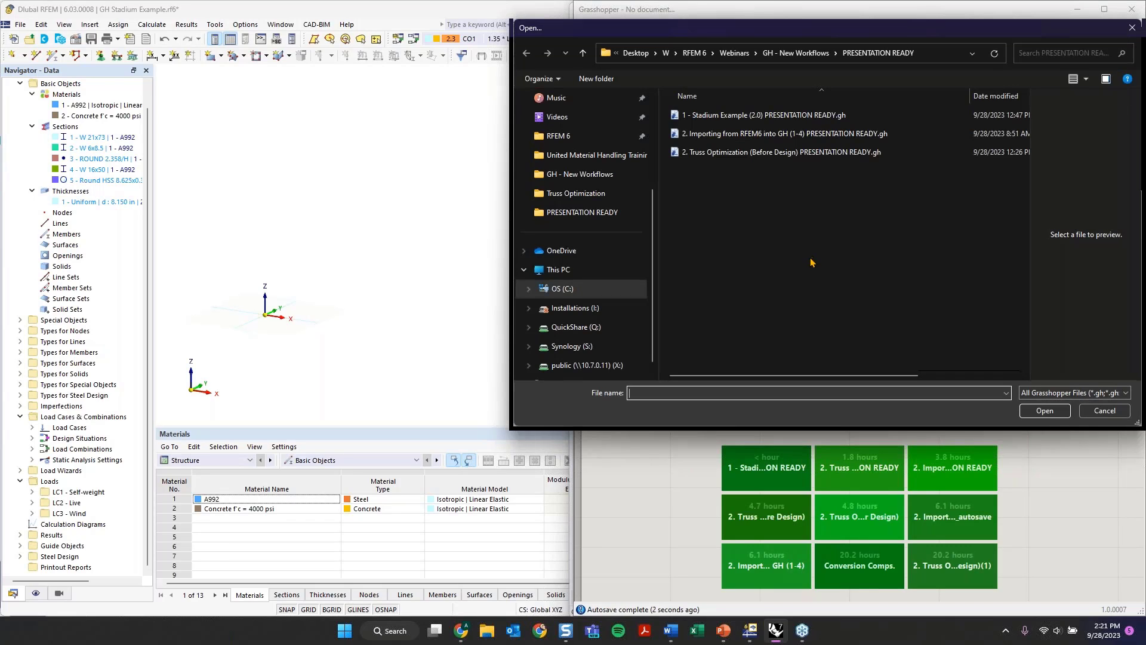
drag(795, 33, 667, 76)
click(656, 157)
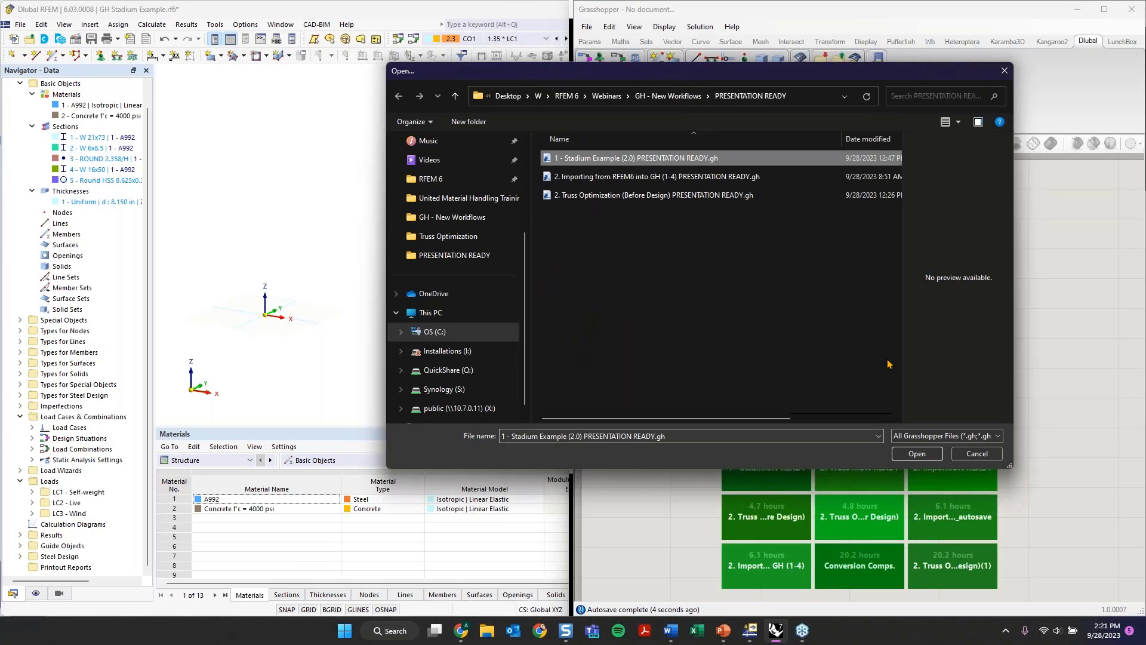
click(917, 454)
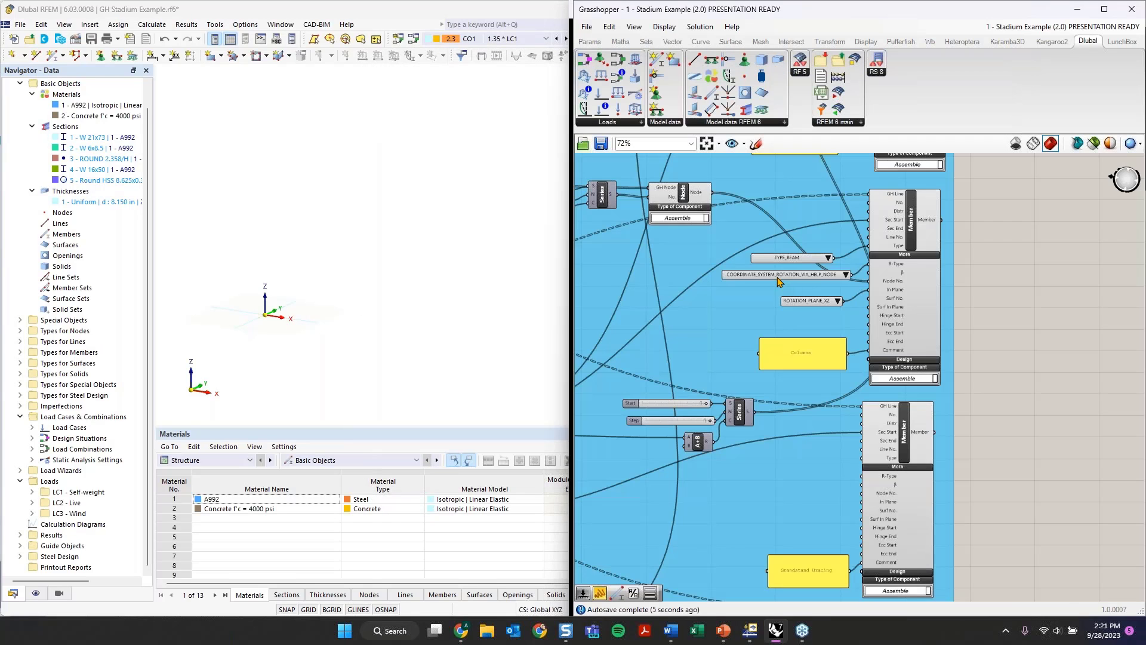
- Move the Concrete f'c = 4000 psi Material component with its number slider and panel to the lower edge of the RFEM Model-Data area
scroll(777, 280, down, 7)
scroll(774, 326, up, 4)
scroll(775, 326, down, 4)
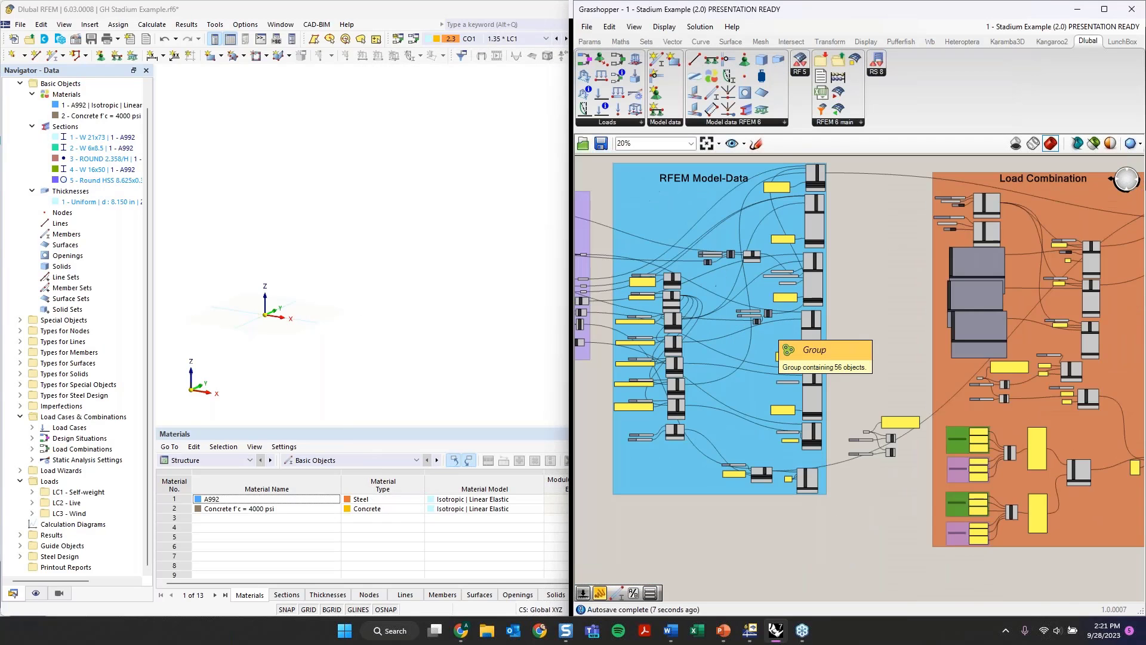
scroll(775, 326, down, 3)
scroll(715, 302, up, 4)
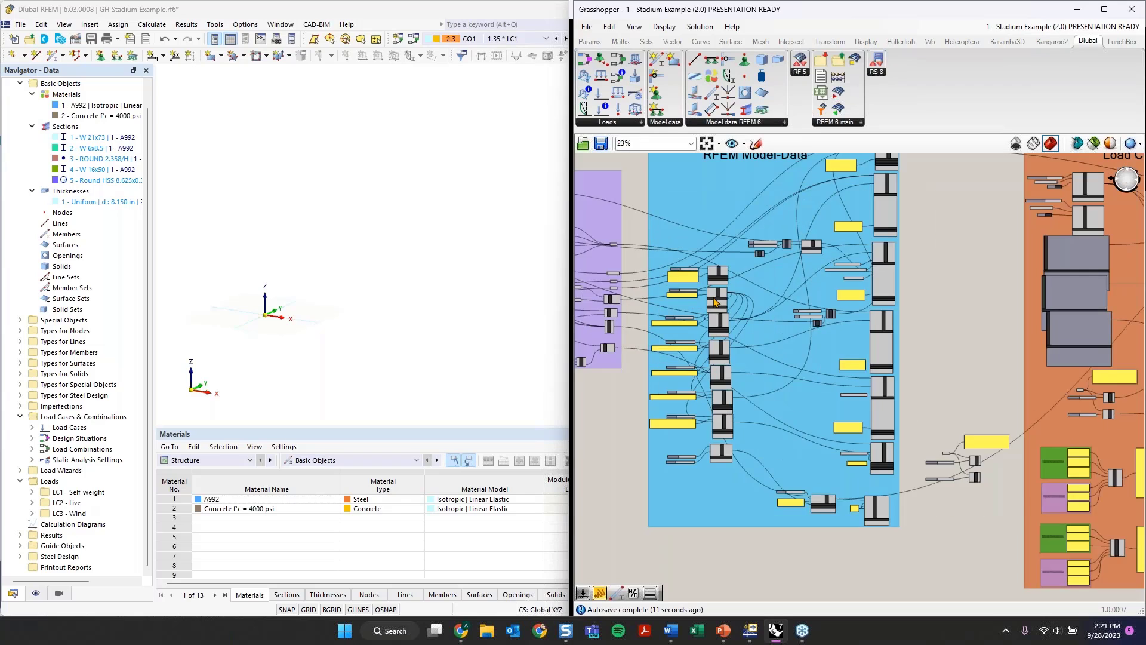
scroll(715, 302, up, 6)
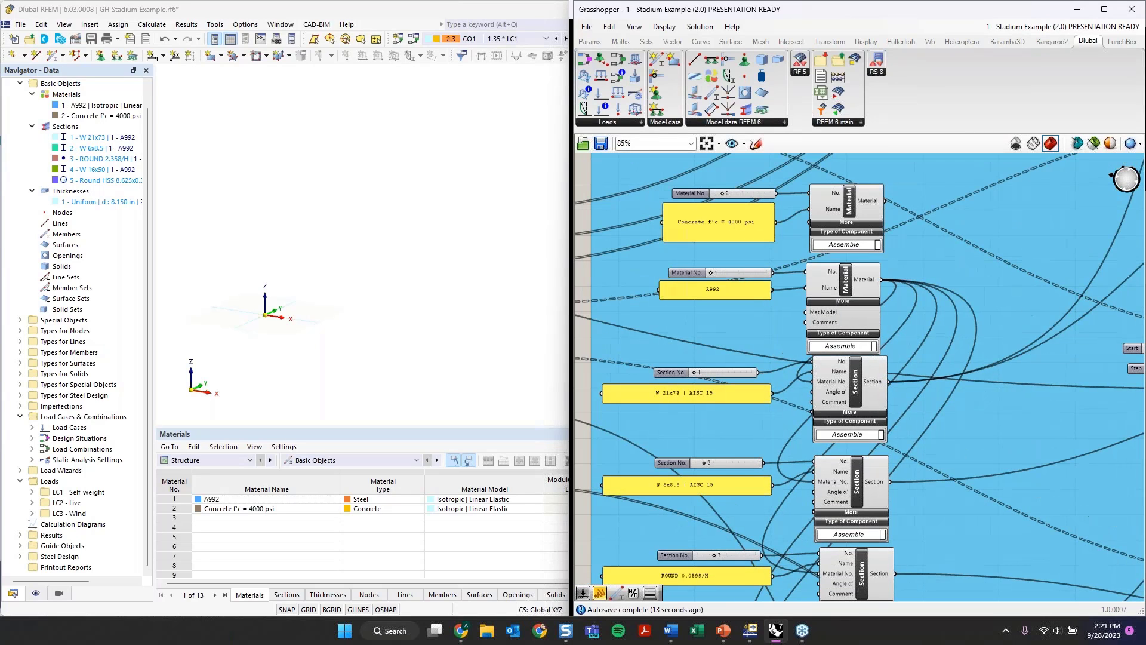
scroll(758, 248, down, 1)
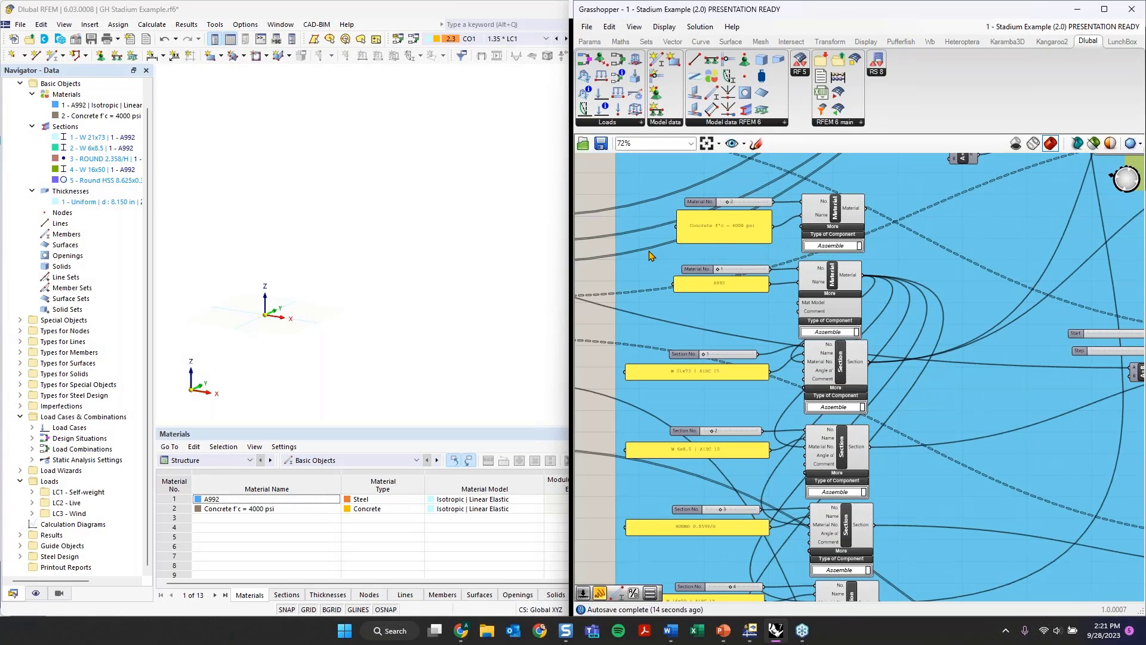
mouse_move(649, 251)
mouse_down()
mouse_move(721, 243)
mouse_move(658, 251)
mouse_up()
drag(600, 272, 678, 382)
- Delete the rest of the RFEM Model-Data, Load Combination and Loads groups, including the leftover panel below them
scroll(859, 212, down, 4)
scroll(721, 481, down, 3)
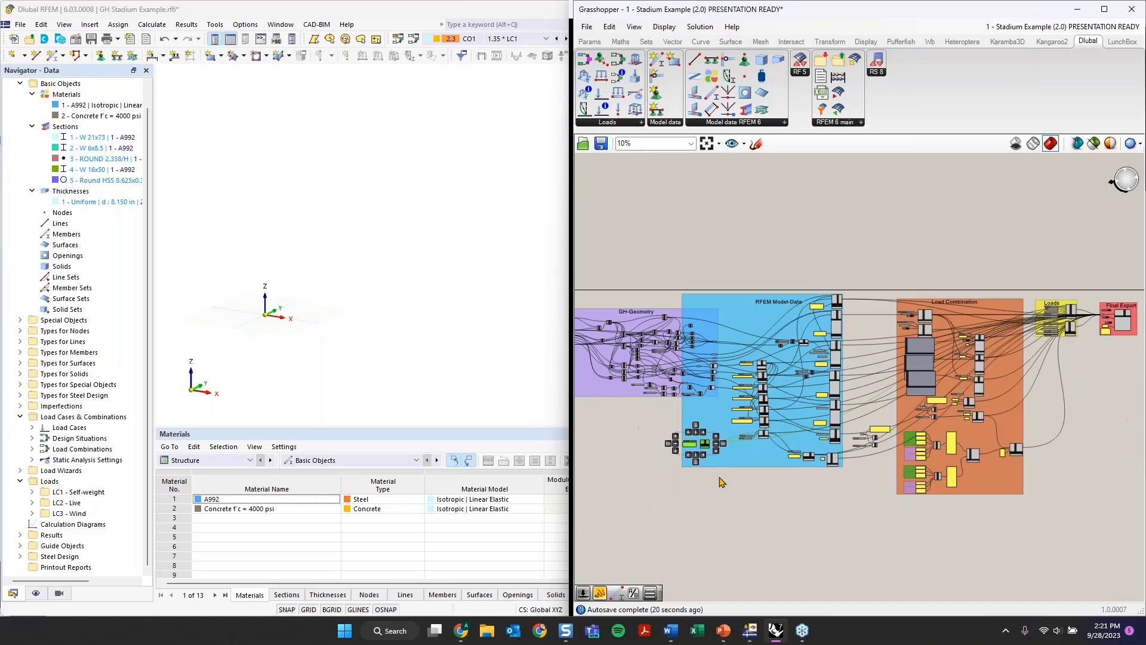
drag(729, 487, 1082, 278)
key(Delete)
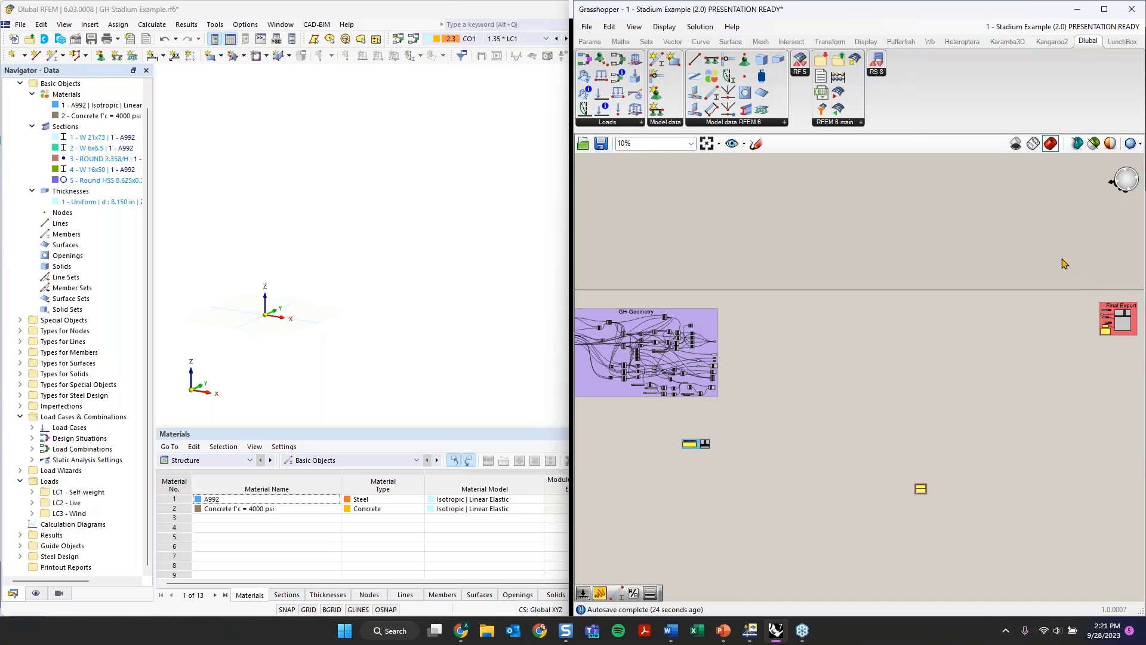
click(921, 488)
key(Delete)
- Move the concrete Material component with its slider and panel directly beside the Final Export group
scroll(670, 455, up, 3)
click(707, 440)
drag(720, 445, 1048, 290)
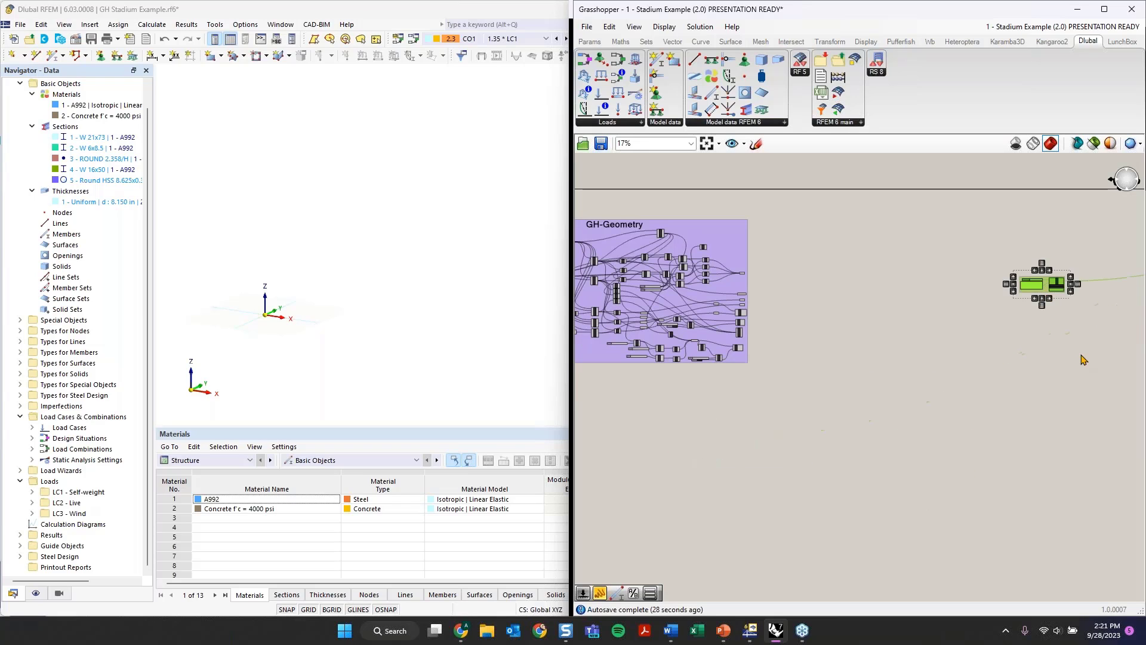
right_drag(1086, 366, 789, 452)
drag(873, 357, 1040, 332)
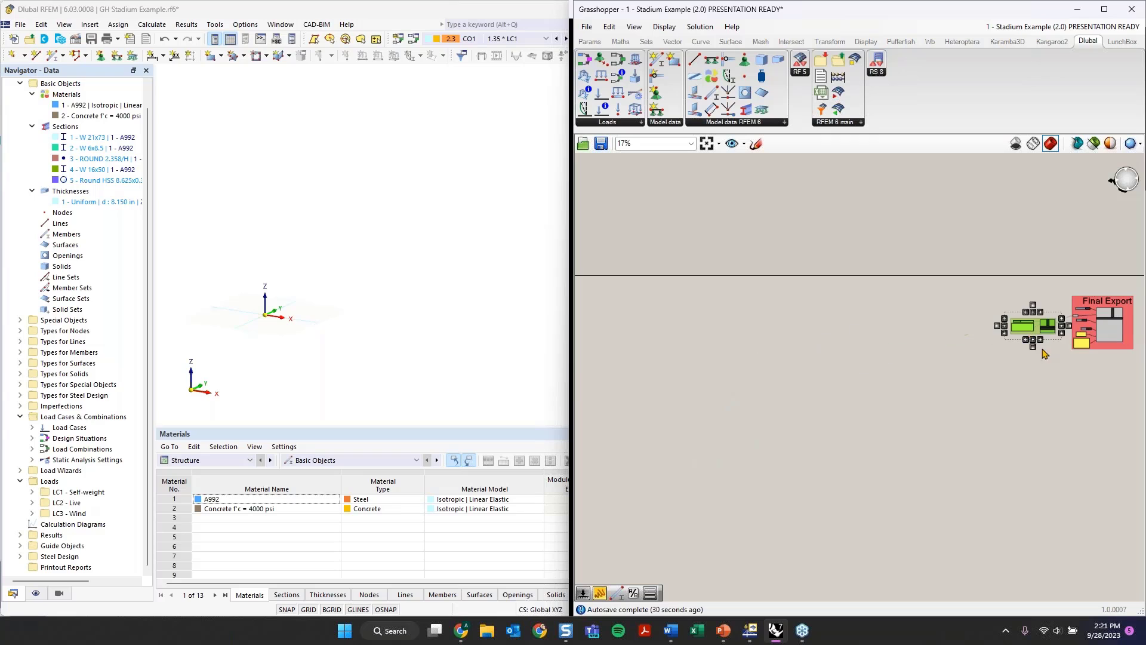
scroll(1049, 357, up, 4)
right_drag(1108, 391, 920, 425)
scroll(858, 403, up, 2)
right_drag(858, 402, 728, 420)
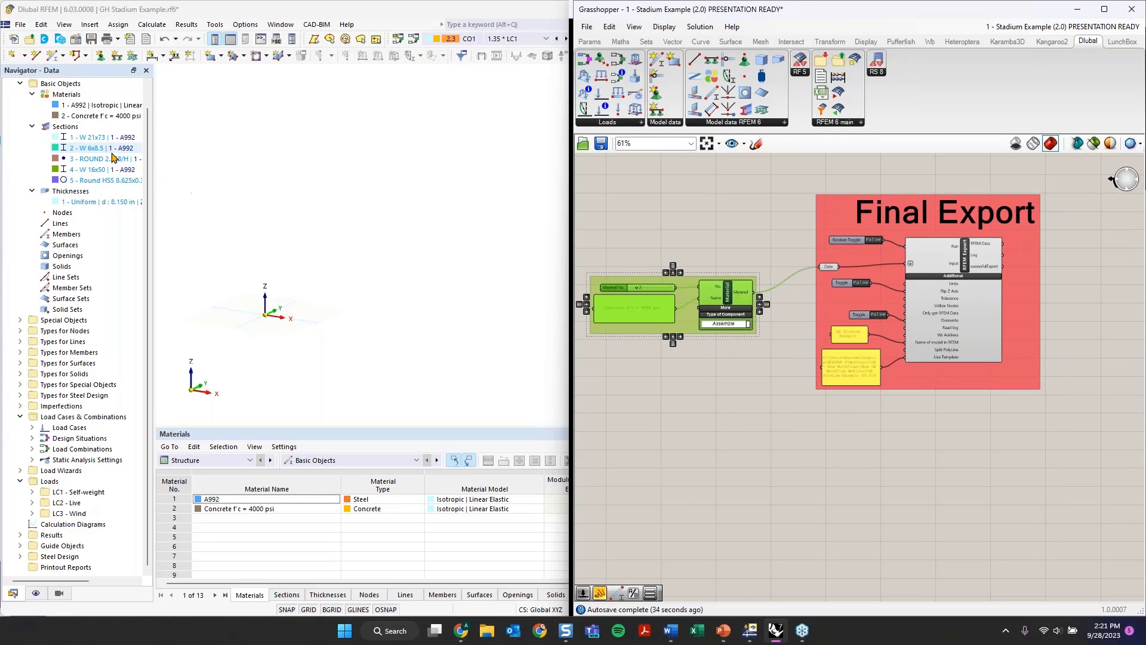
- Widen RFEM's data navigator to show more of the material names and return to Grasshopper
scroll(113, 157, up, 2)
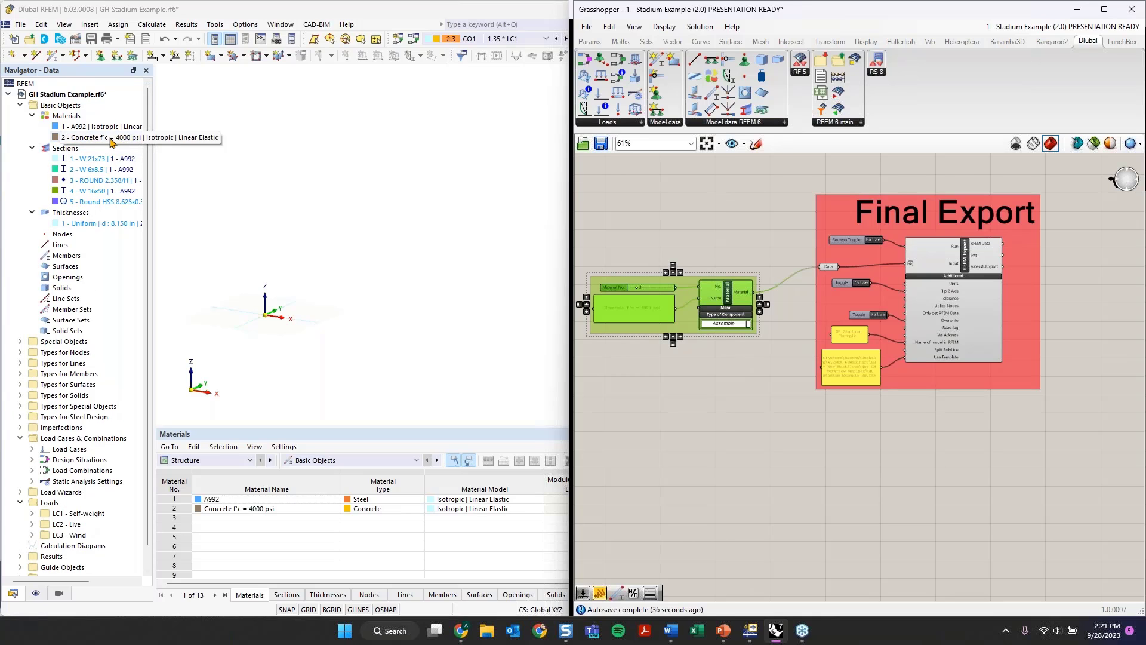
drag(147, 150, 196, 150)
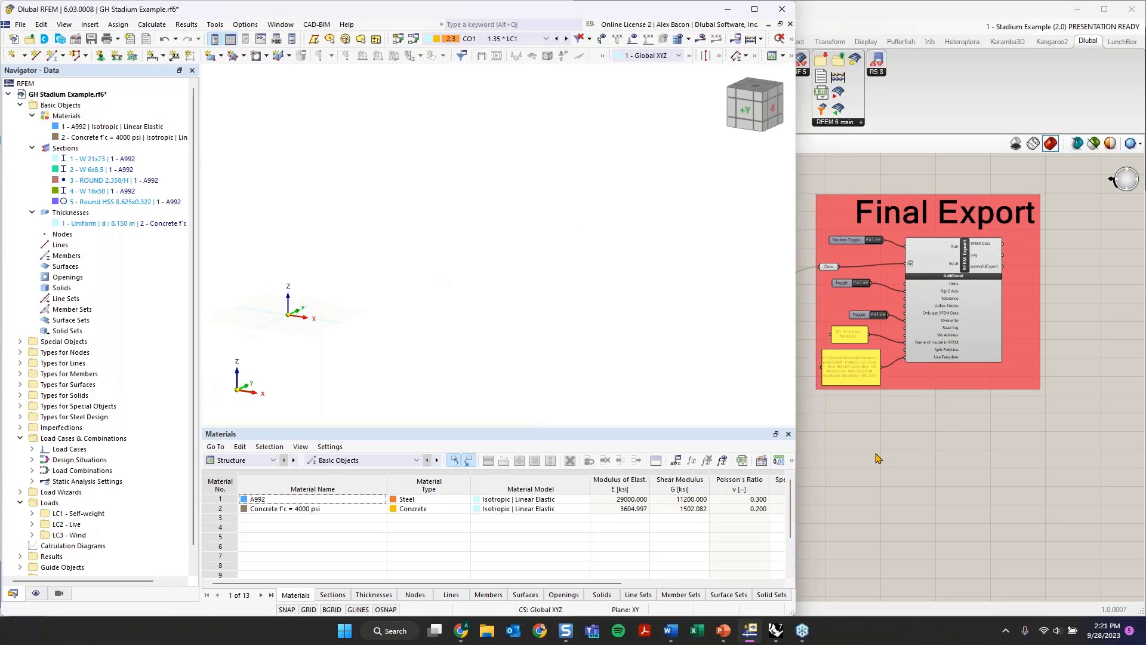
click(858, 426)
- Delete the Material No. slider feeding the concrete Material component
scroll(858, 426, up, 4)
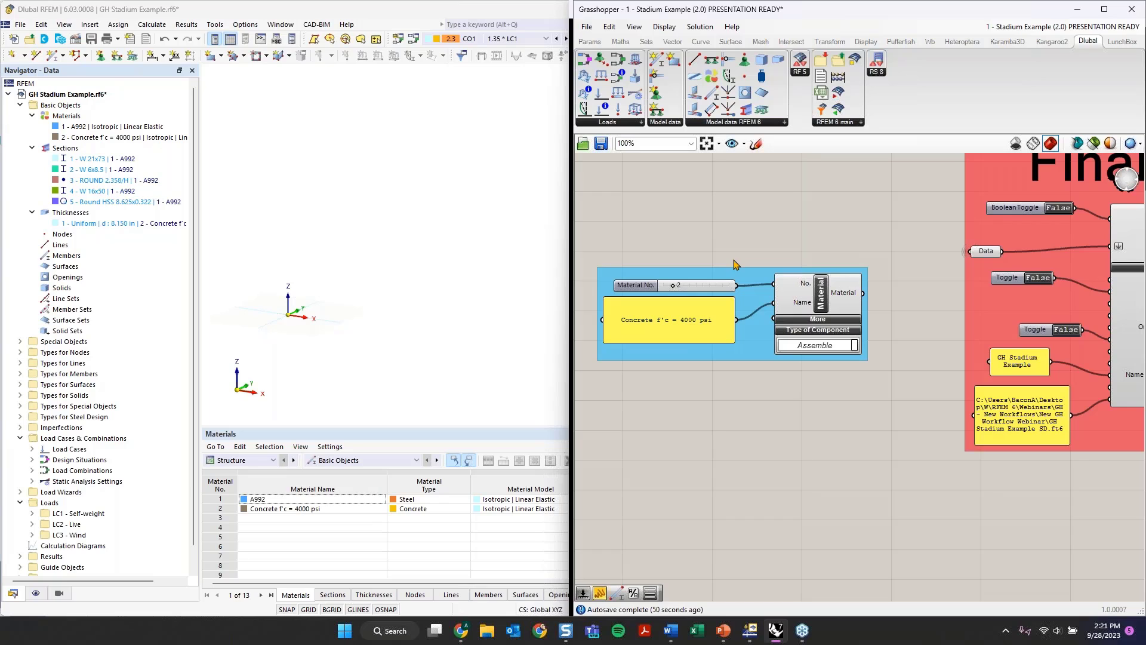
right_drag(1081, 249, 1021, 251)
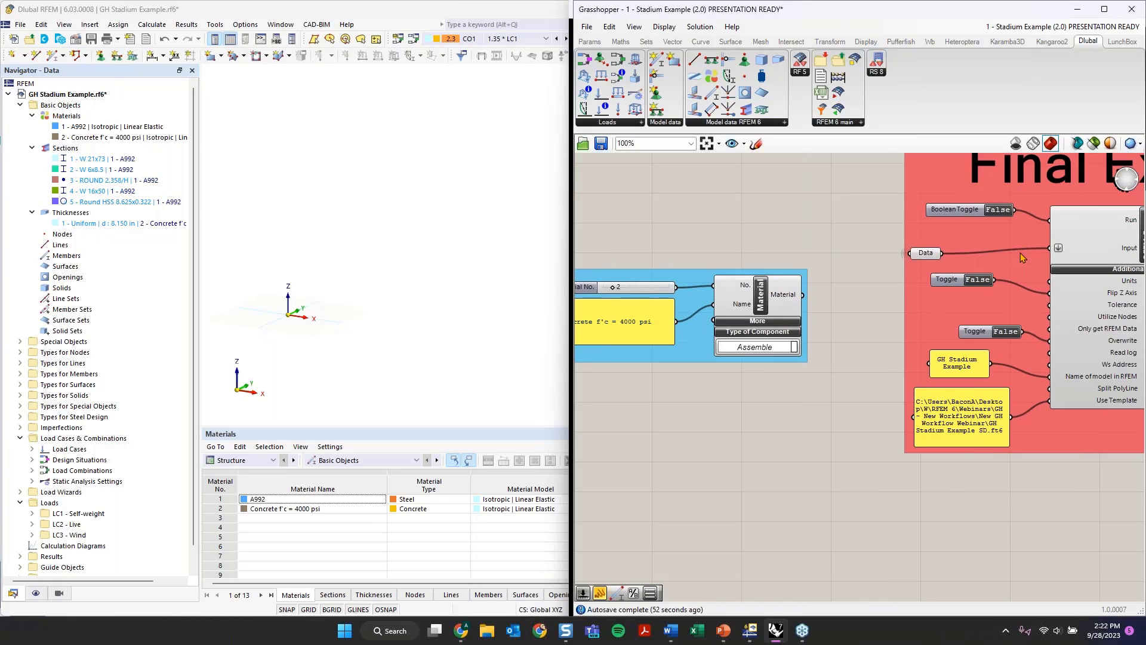
click(780, 298)
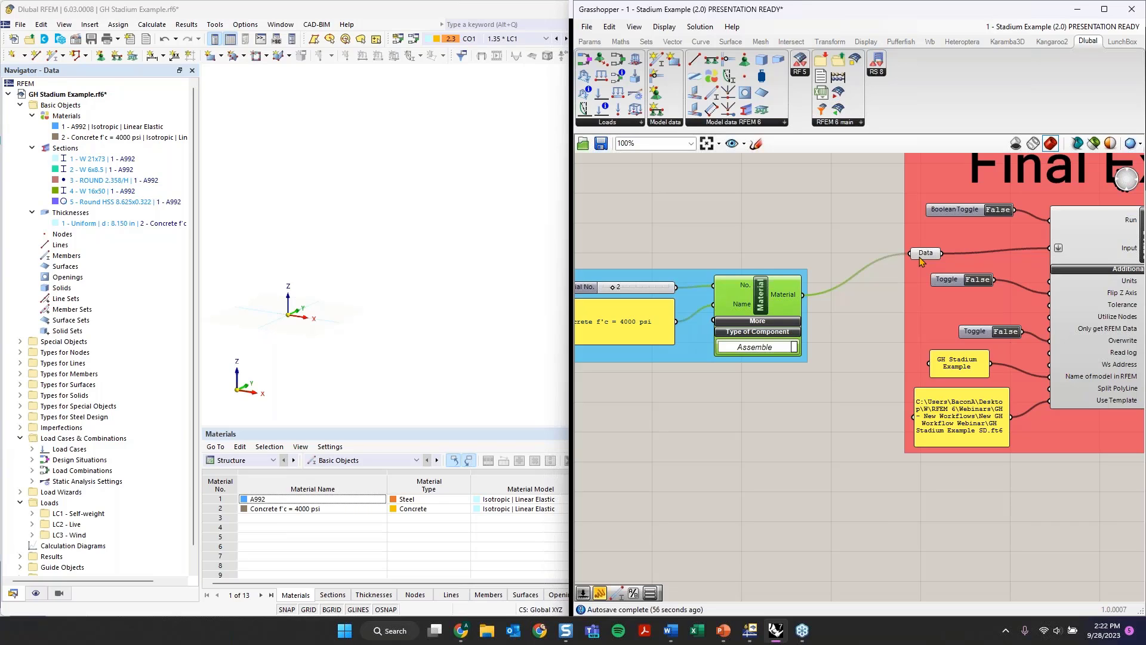
right_drag(921, 261, 805, 269)
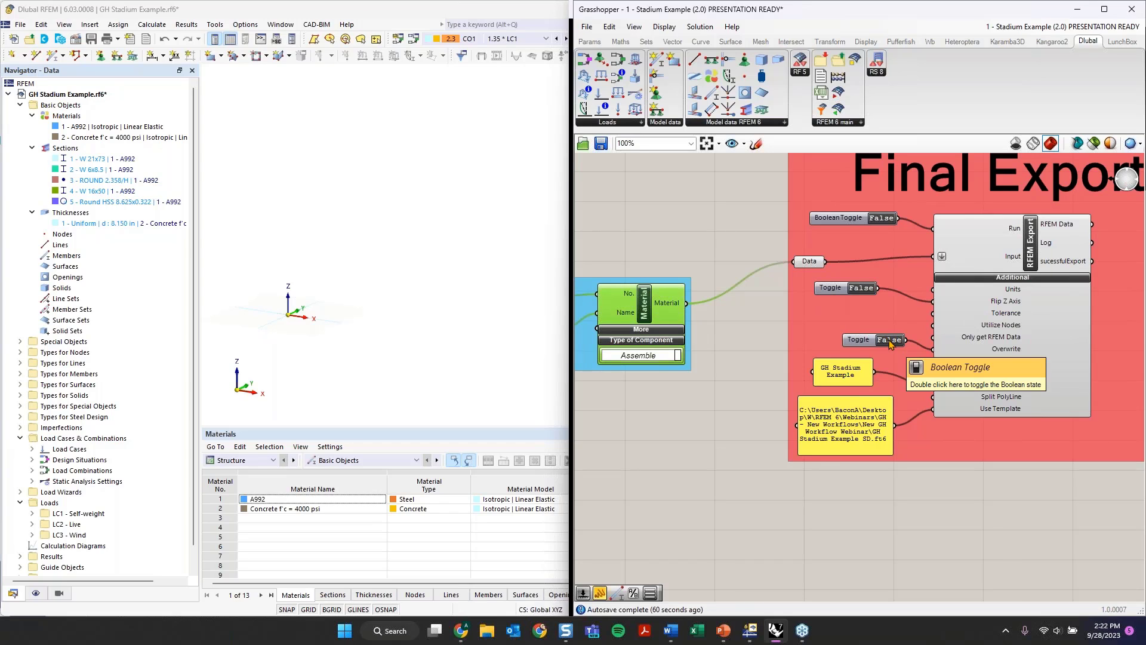
right_drag(650, 435, 804, 448)
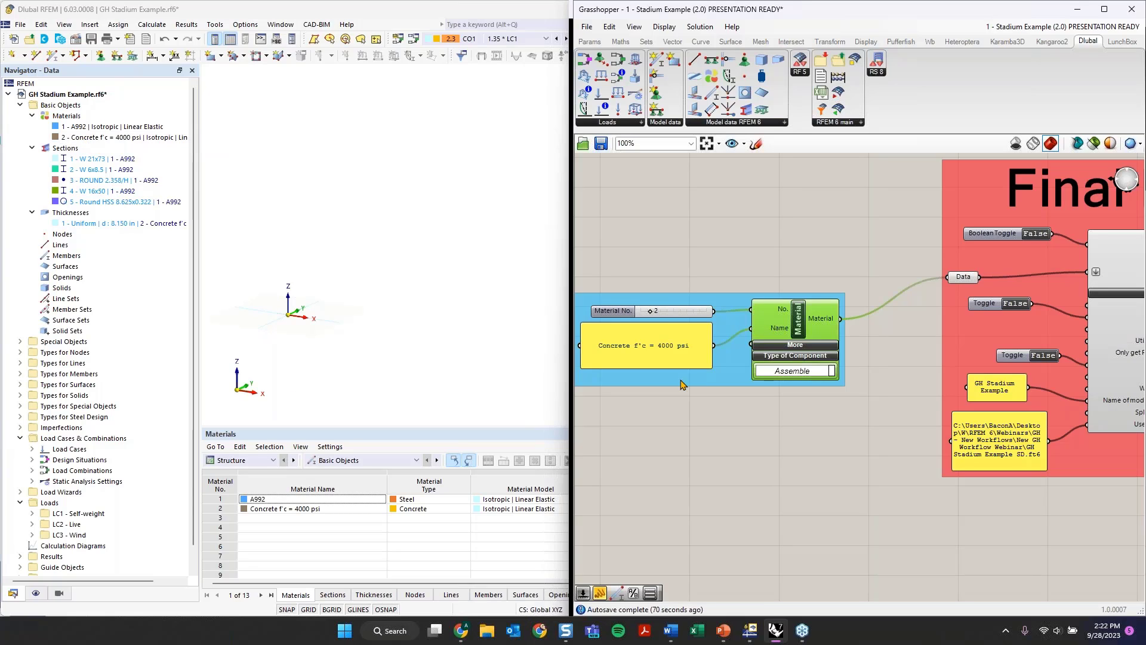
click(610, 312)
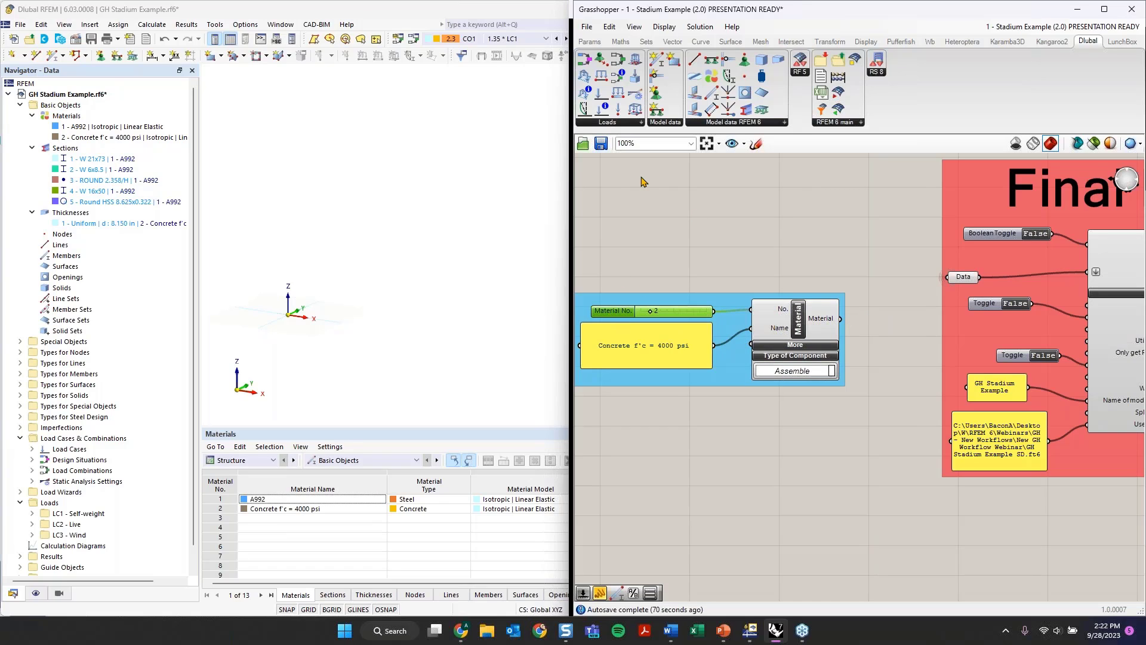
key(Delete)
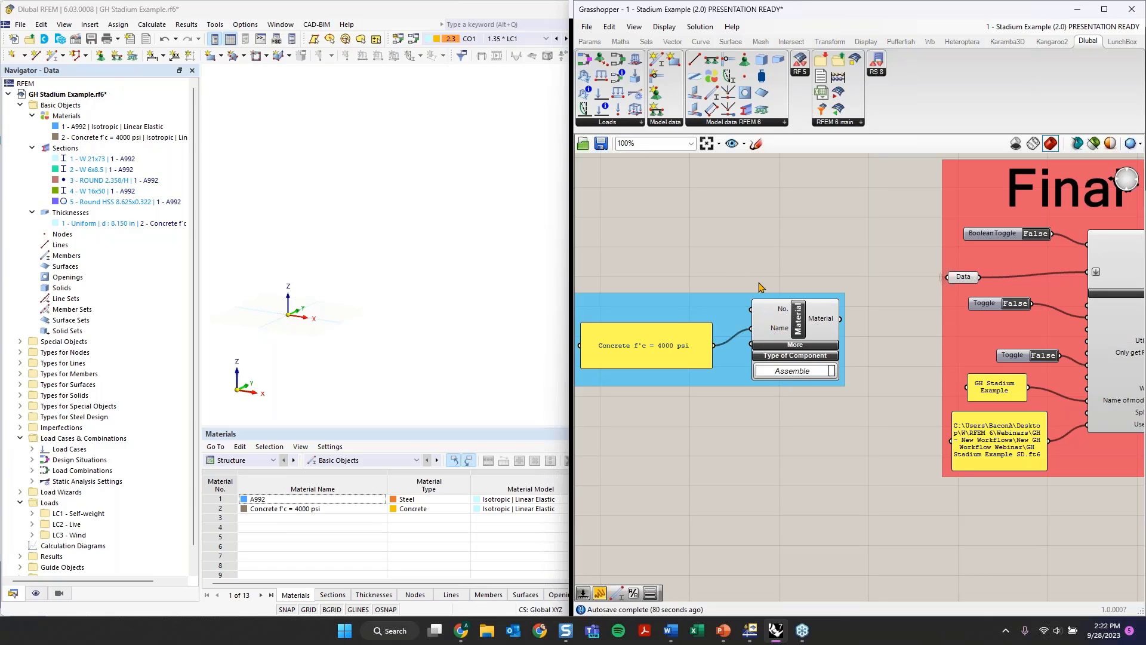
- Export the concrete material with Run set to True and the template path panel disconnected from Use Template, and select the exported material in RFEM
double_click(1035, 236)
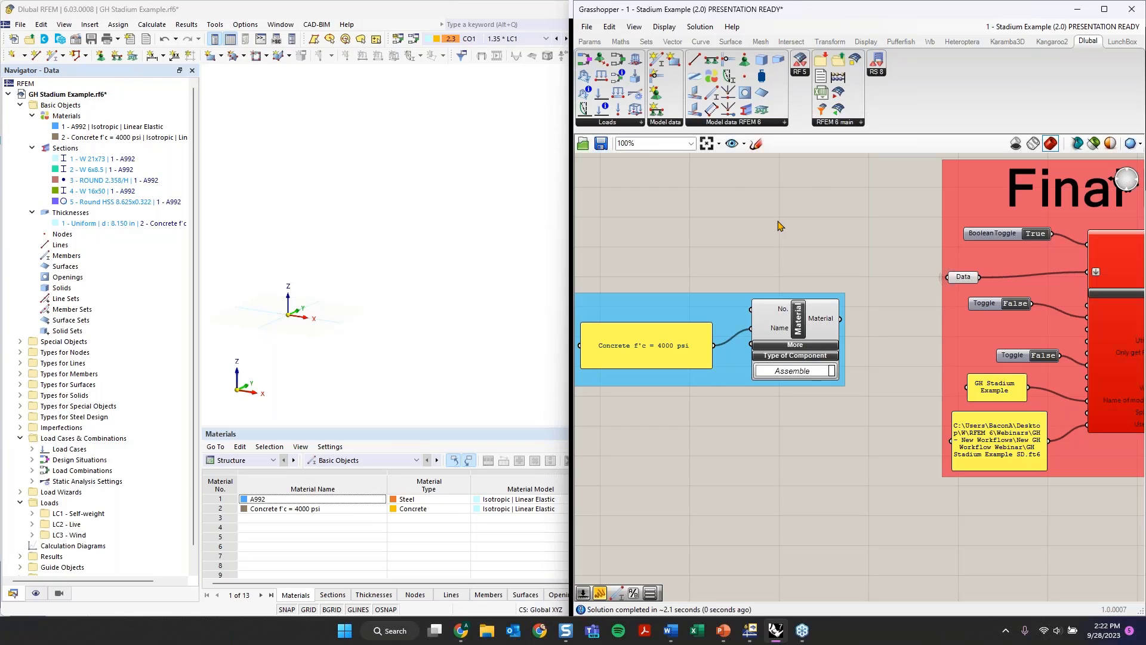
scroll(780, 226, down, 1)
right_drag(1116, 240, 945, 271)
click(983, 275)
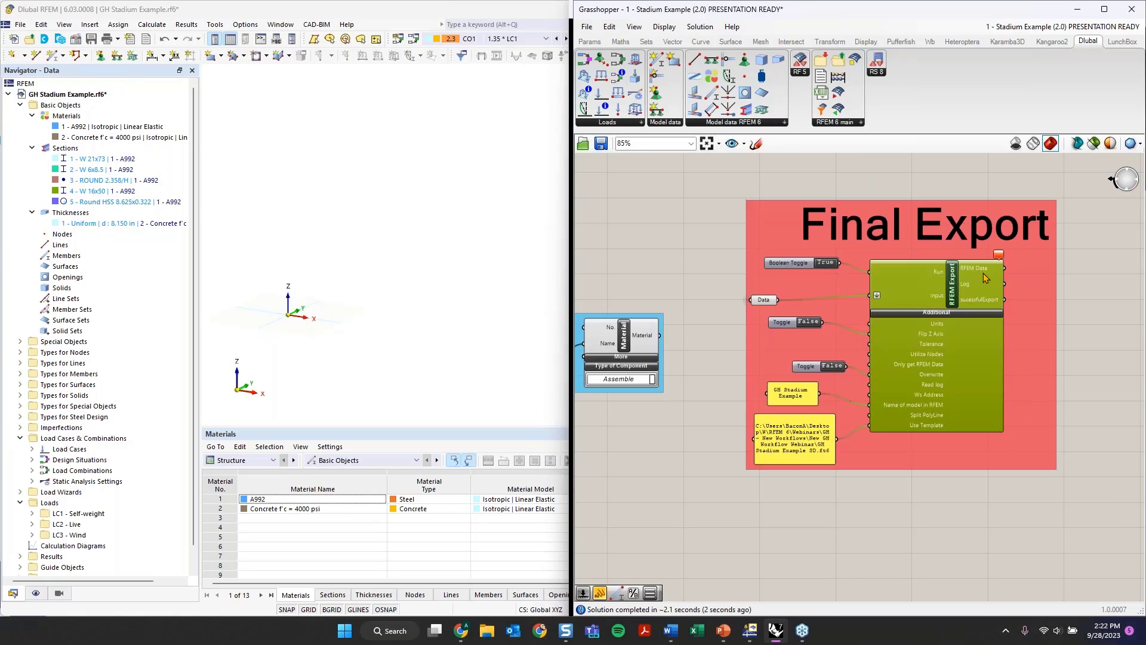
right_click(819, 451)
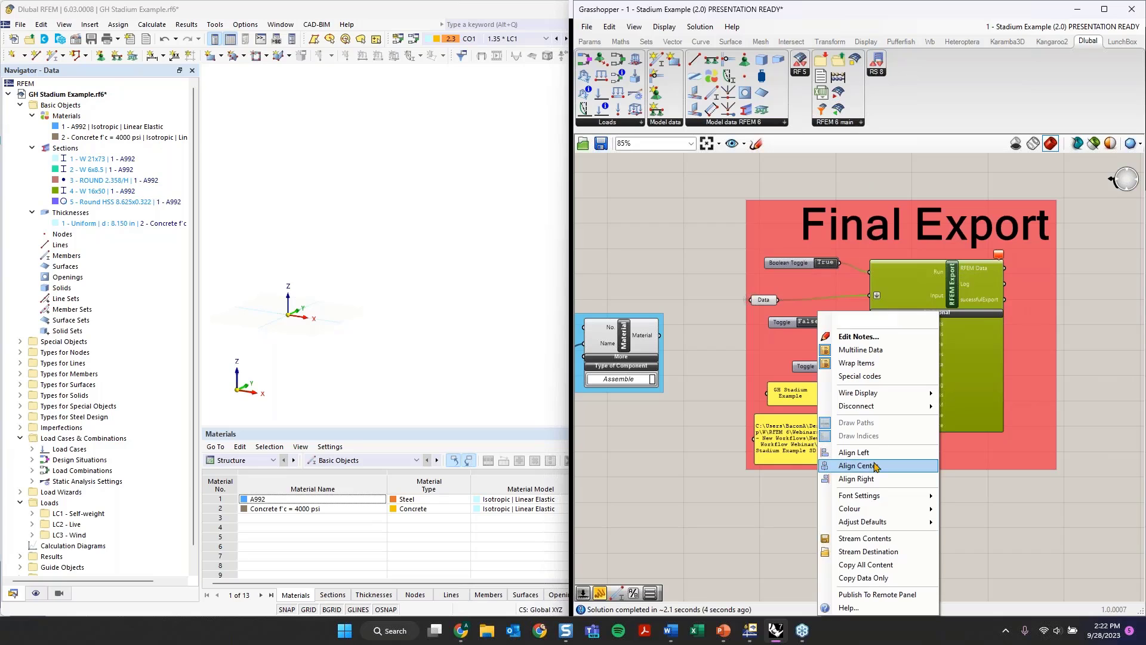
mouse_move(872, 406)
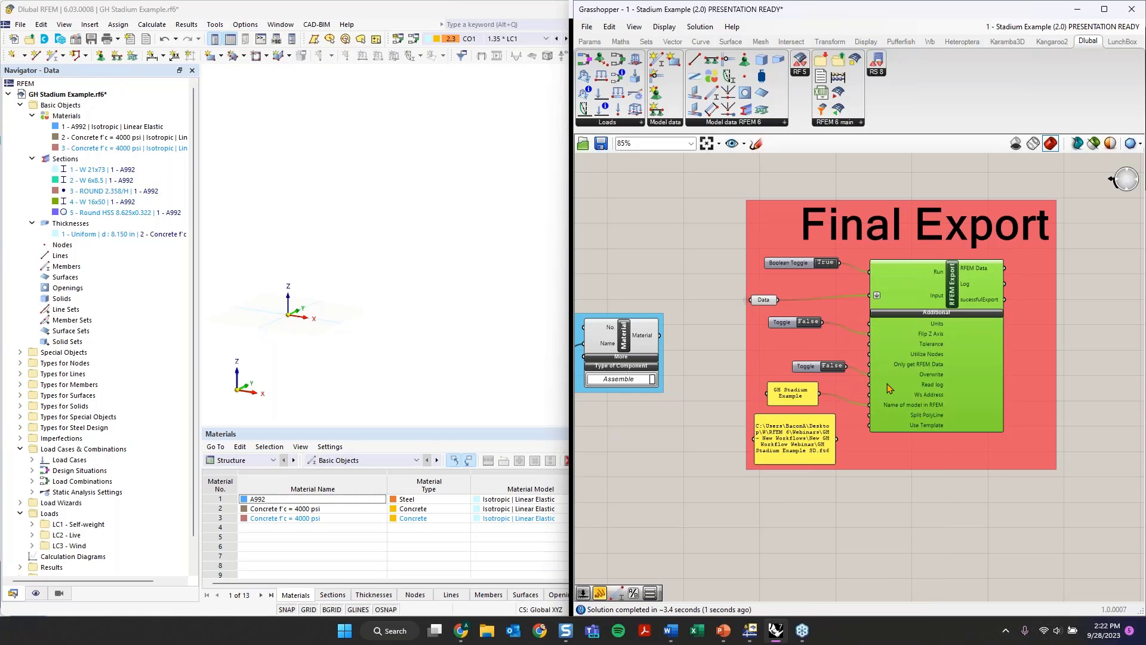
click(92, 149)
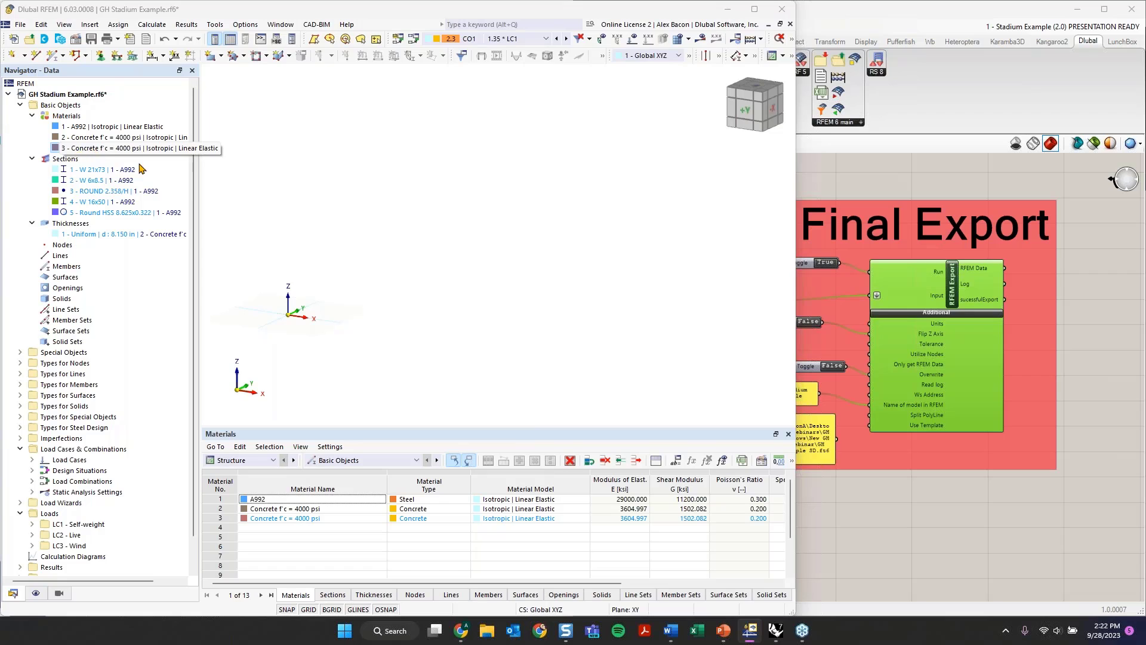
- Change the material name panel in Grasshopper to "Concrete f'c = 5000 psi" so the material is exported again
click(865, 487)
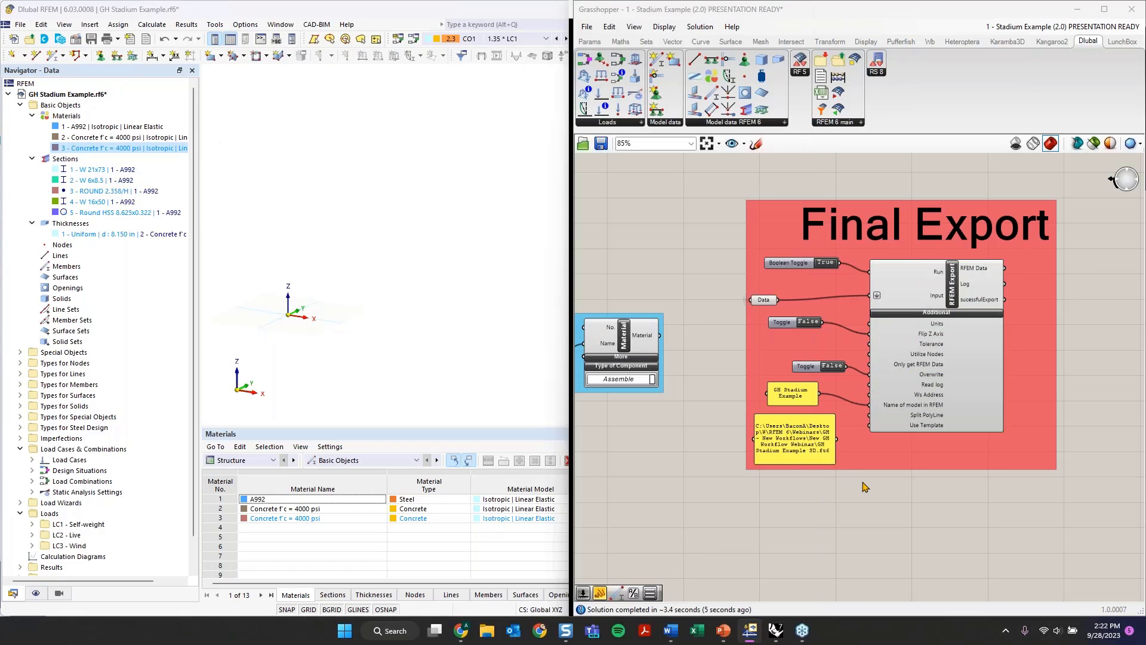
right_drag(687, 478, 844, 466)
double_click(653, 346)
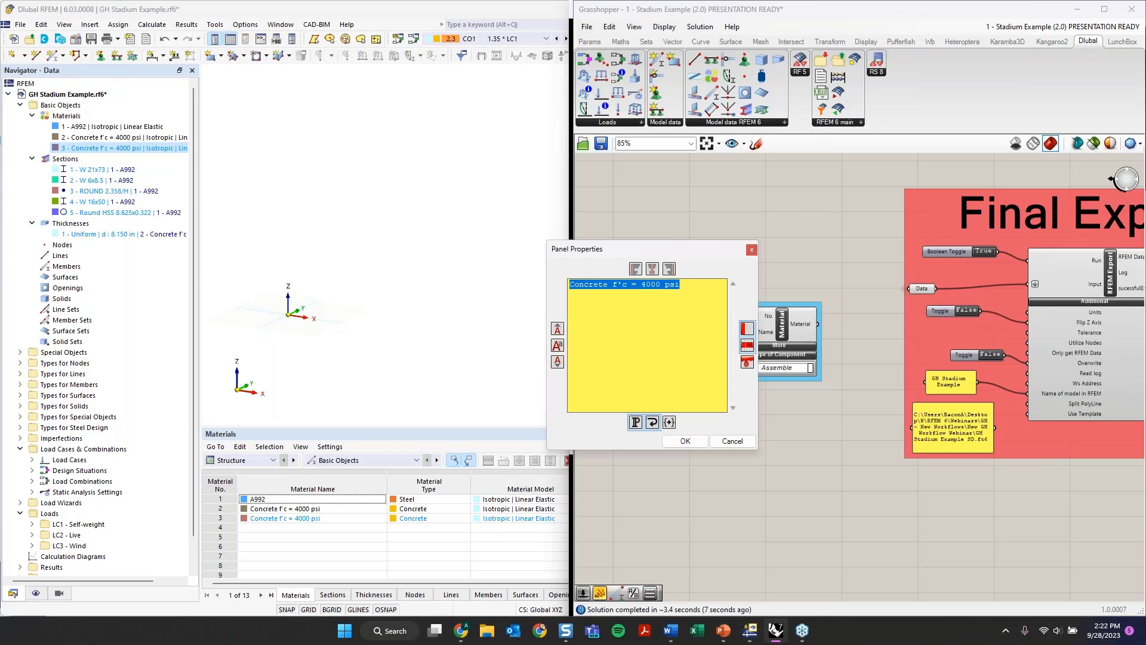
click(645, 286)
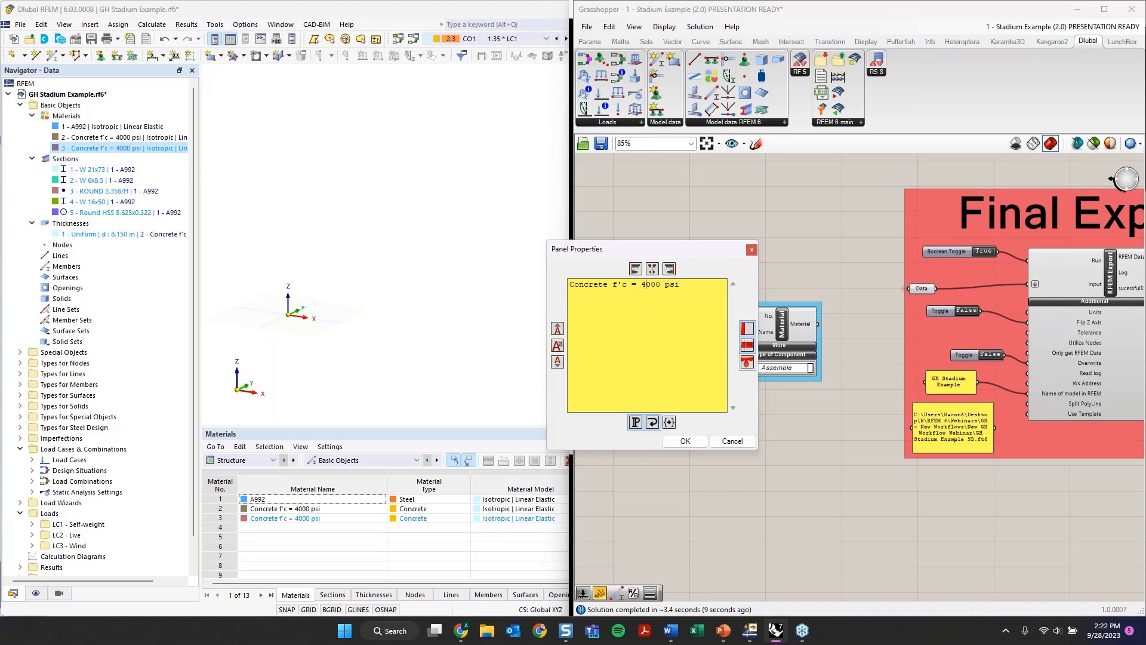
key(BackSpace)
text(5)
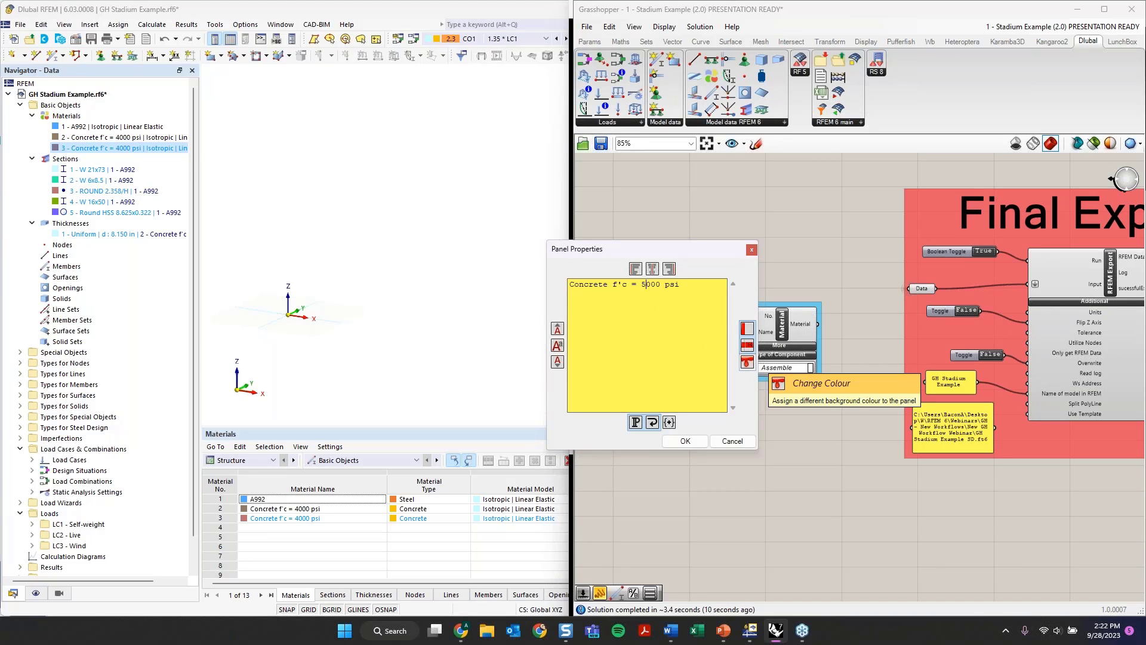
click(684, 441)
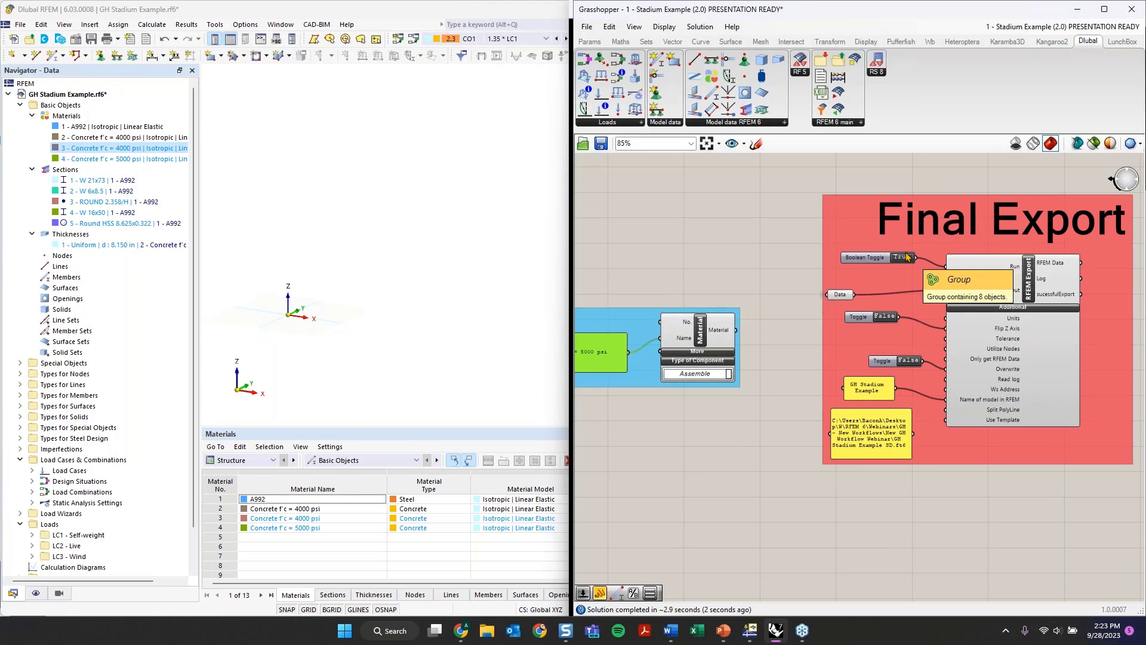
right_drag(644, 267, 728, 267)
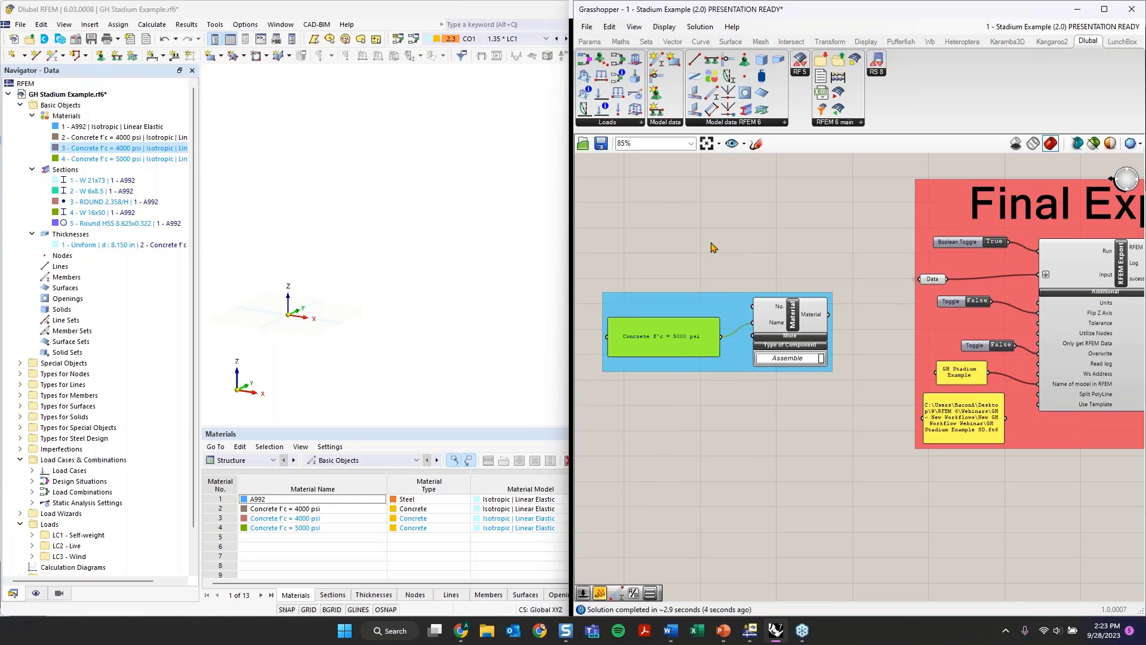
- Add a number slider with the value 2 and connect it to the No. input of the concrete Material component
double_click(703, 263)
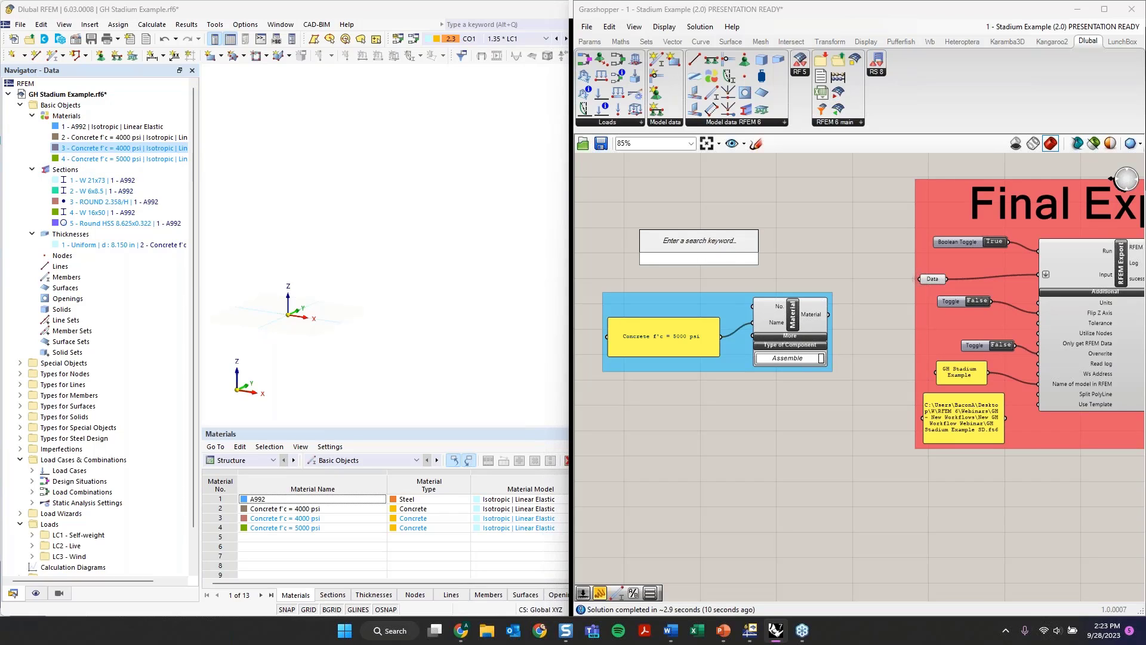
text(number slider)
key(Return)
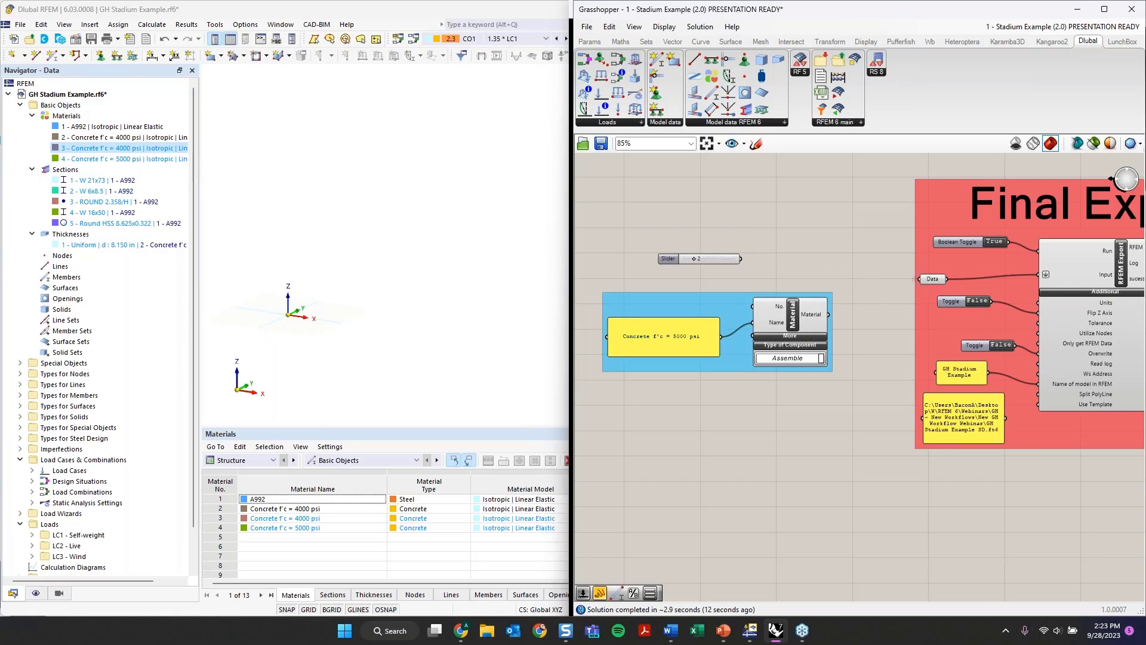
click(115, 137)
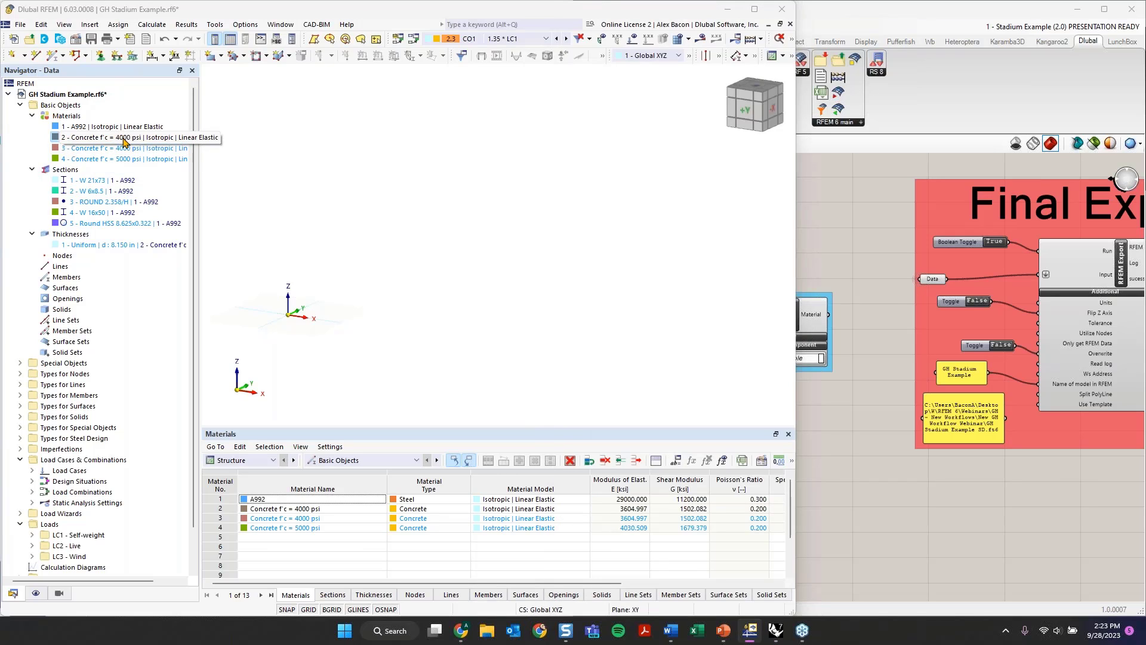
click(808, 254)
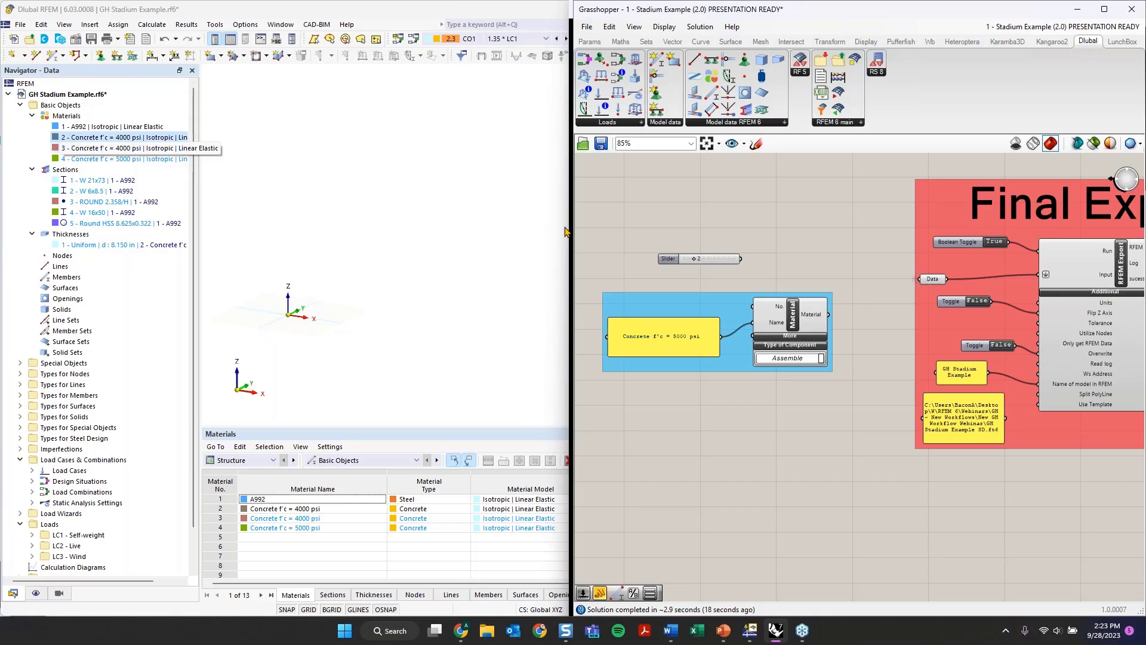
drag(742, 259, 752, 307)
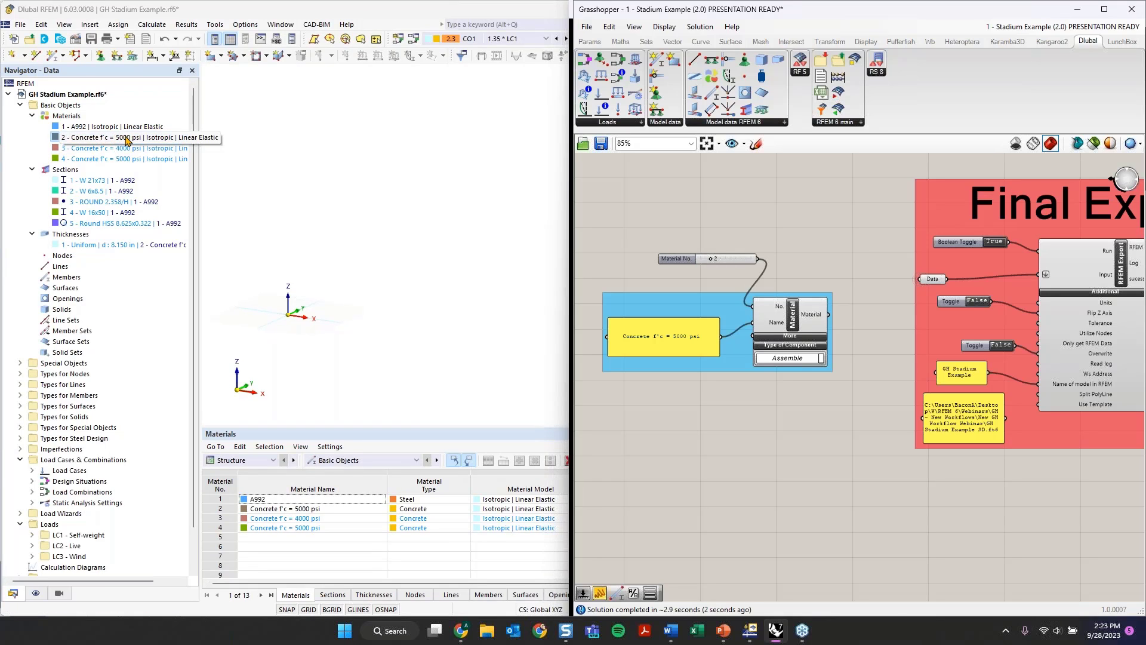
- Check material 2 in RFEM's data navigator after the export and return to Grasshopper
click(125, 140)
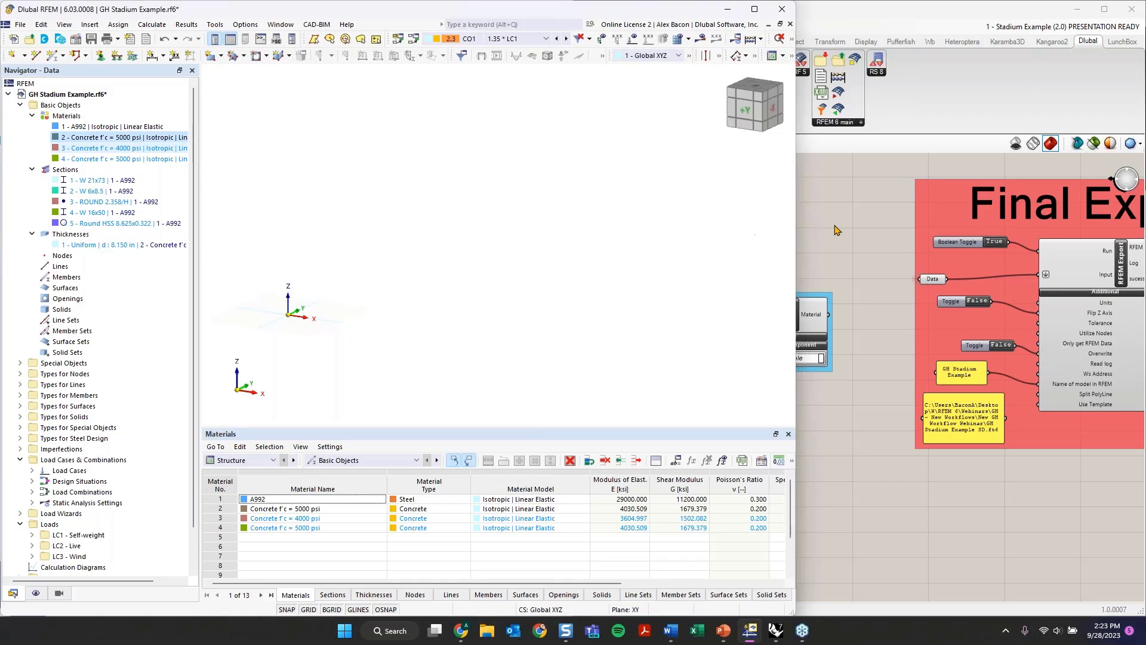
click(823, 280)
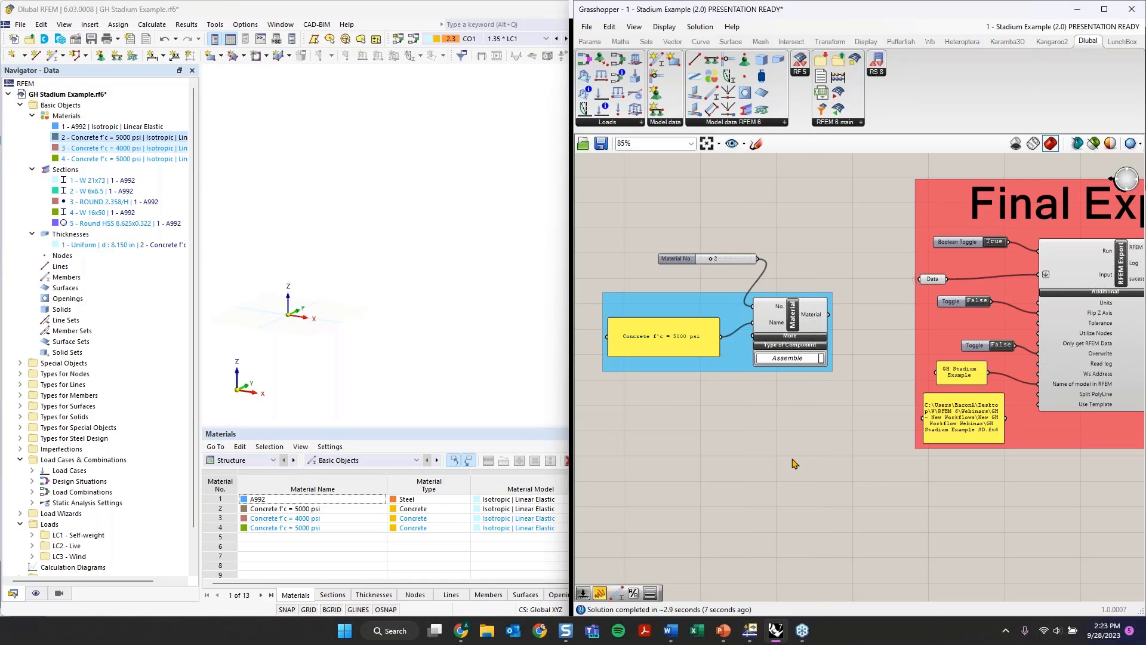
right_drag(834, 490, 806, 492)
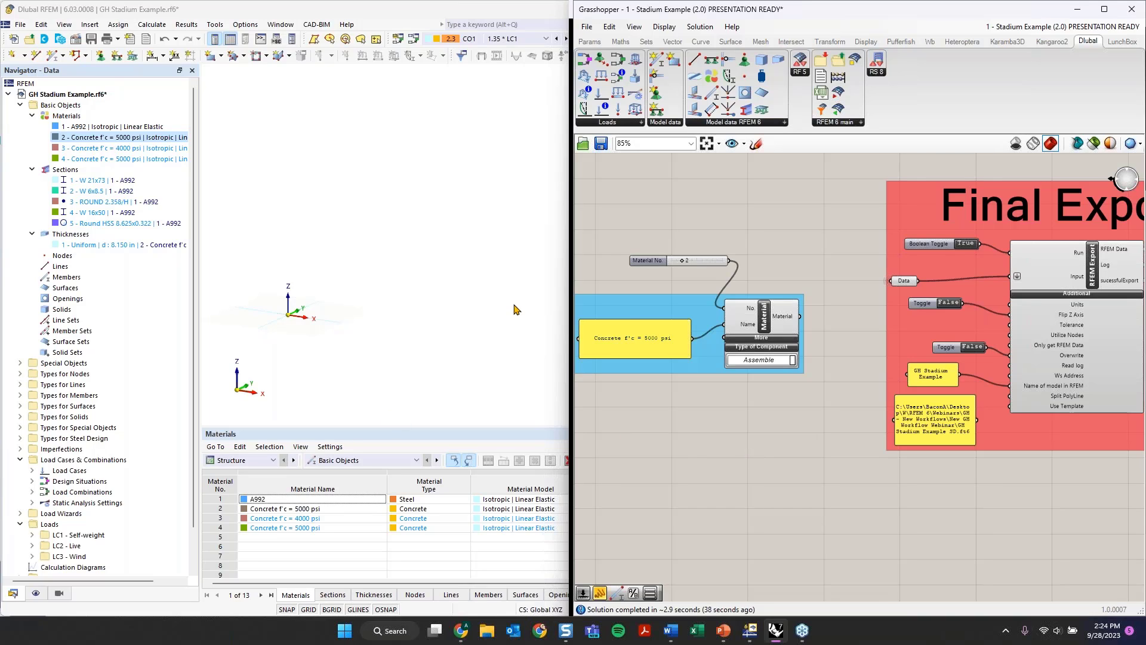
- Close the stadium definition without saving and open "2. Importing from RFEM6 into GH (1-4) PRESENTATION READY.gh" in Grasshopper
click(587, 26)
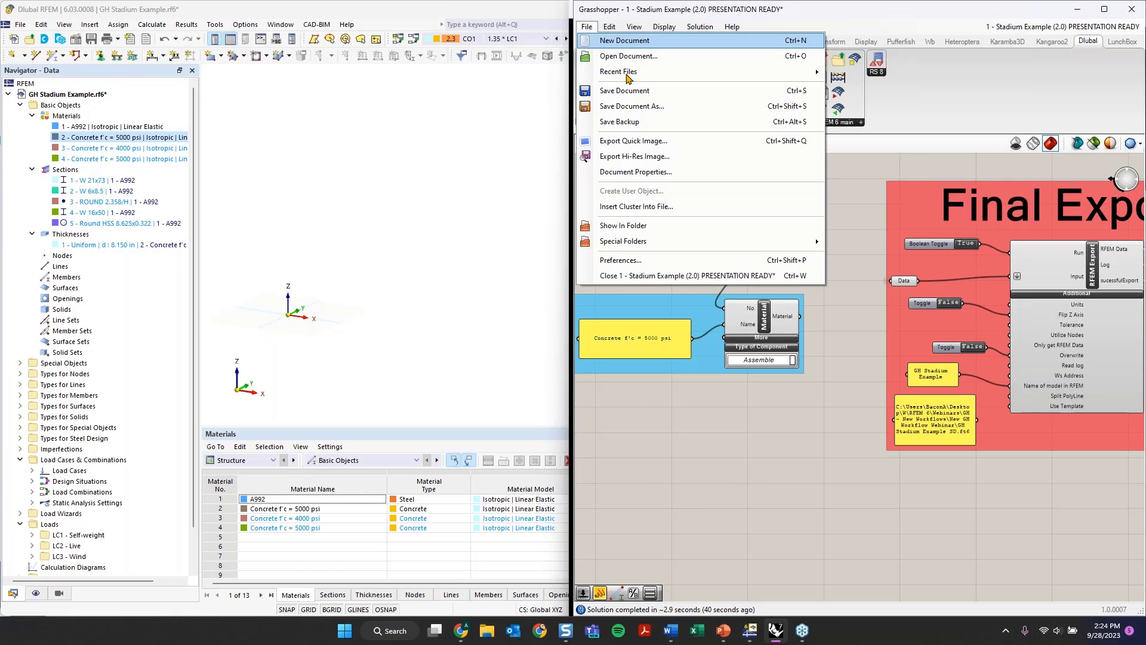
click(656, 275)
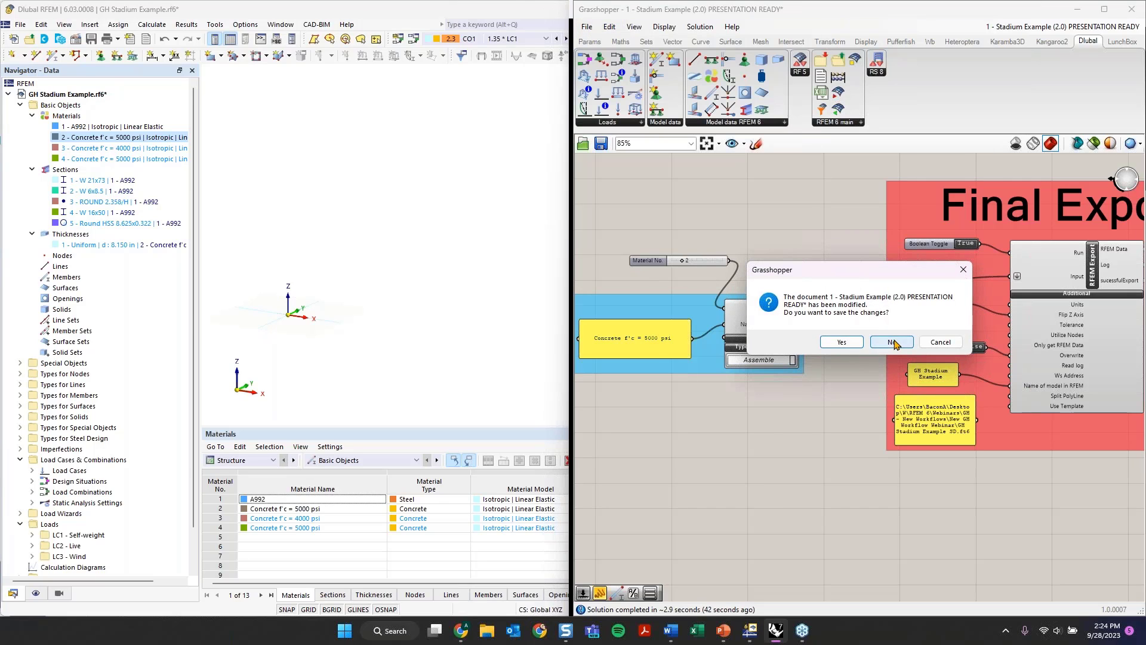
click(894, 342)
click(587, 27)
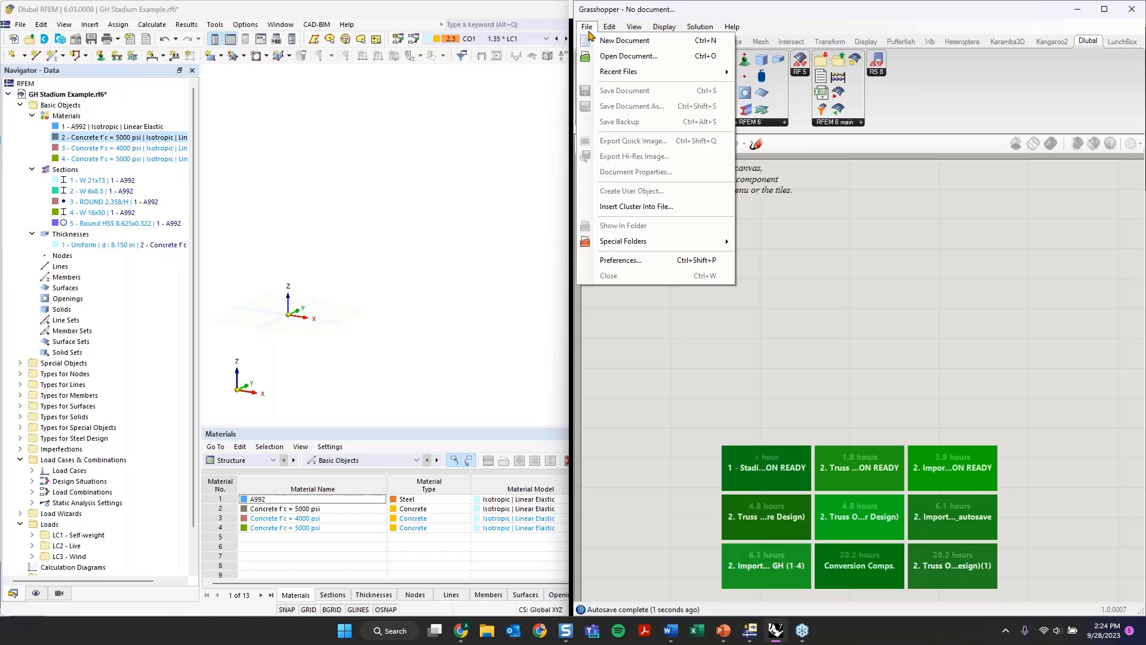
click(606, 57)
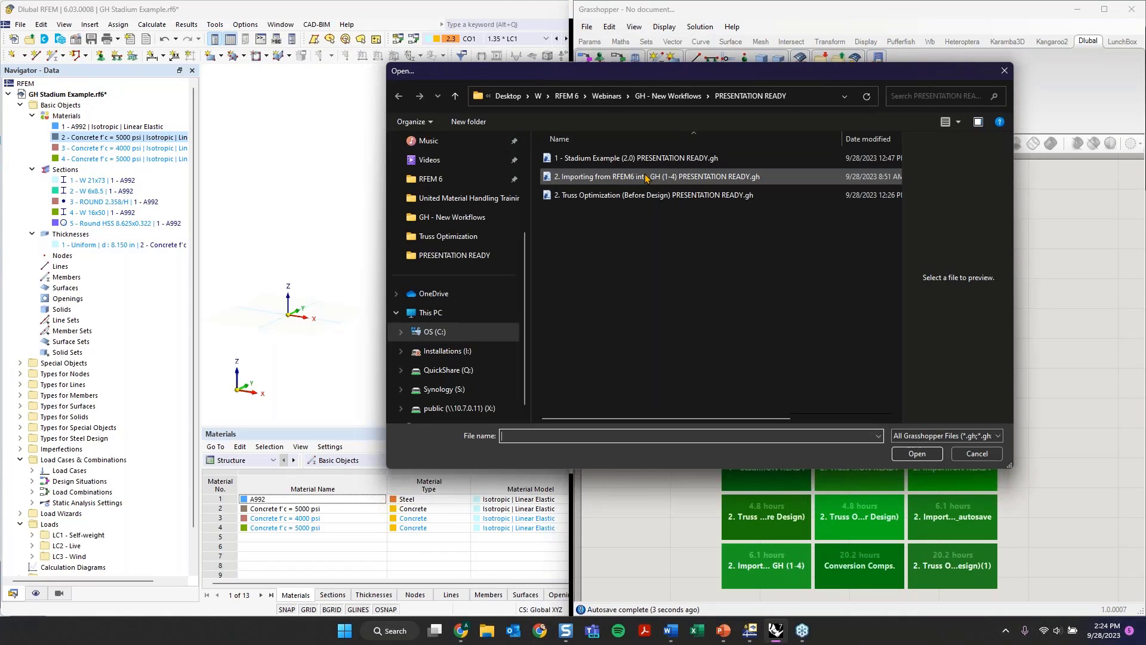
click(644, 175)
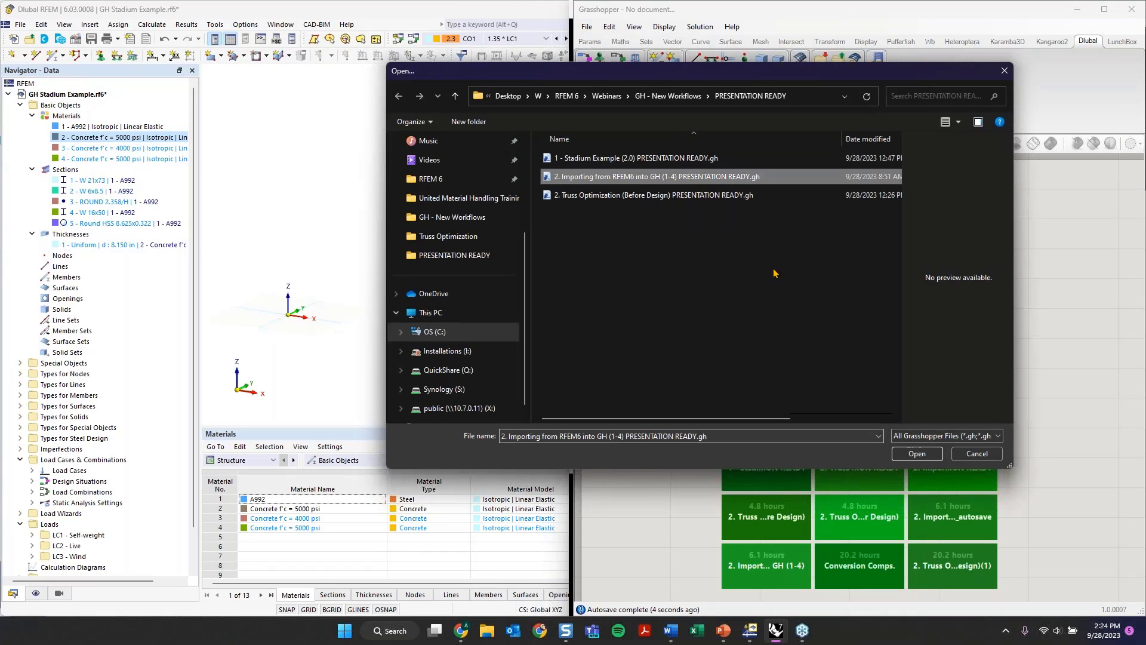
click(928, 453)
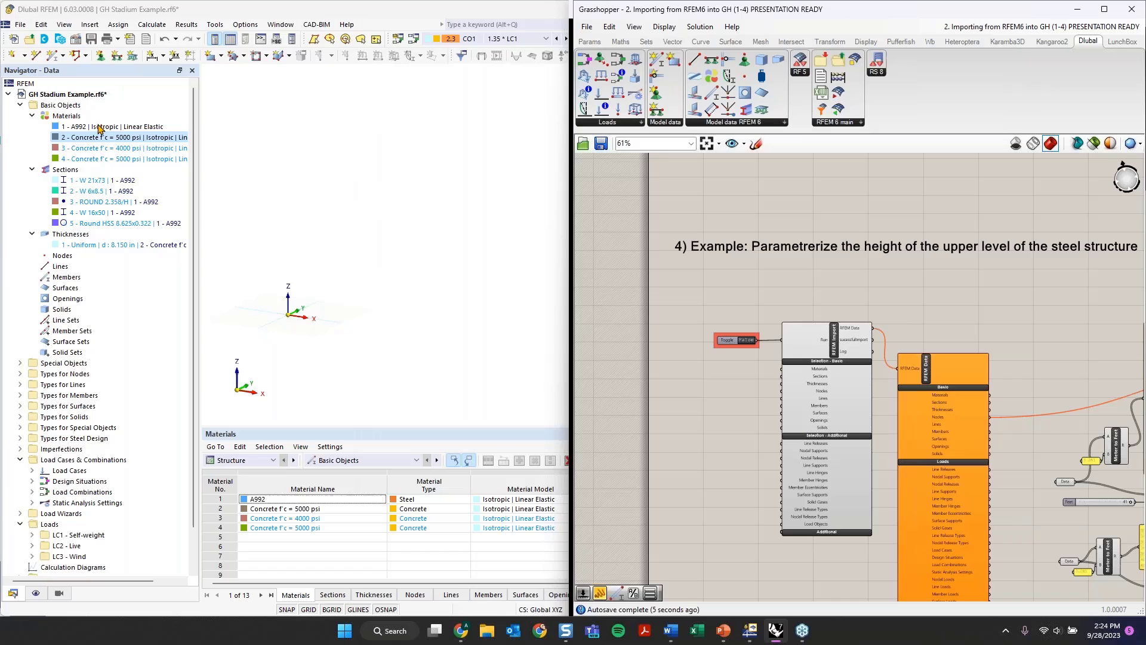
- Close the GH Stadium Example model in RFEM without saving its changes
right_click(58, 98)
click(90, 197)
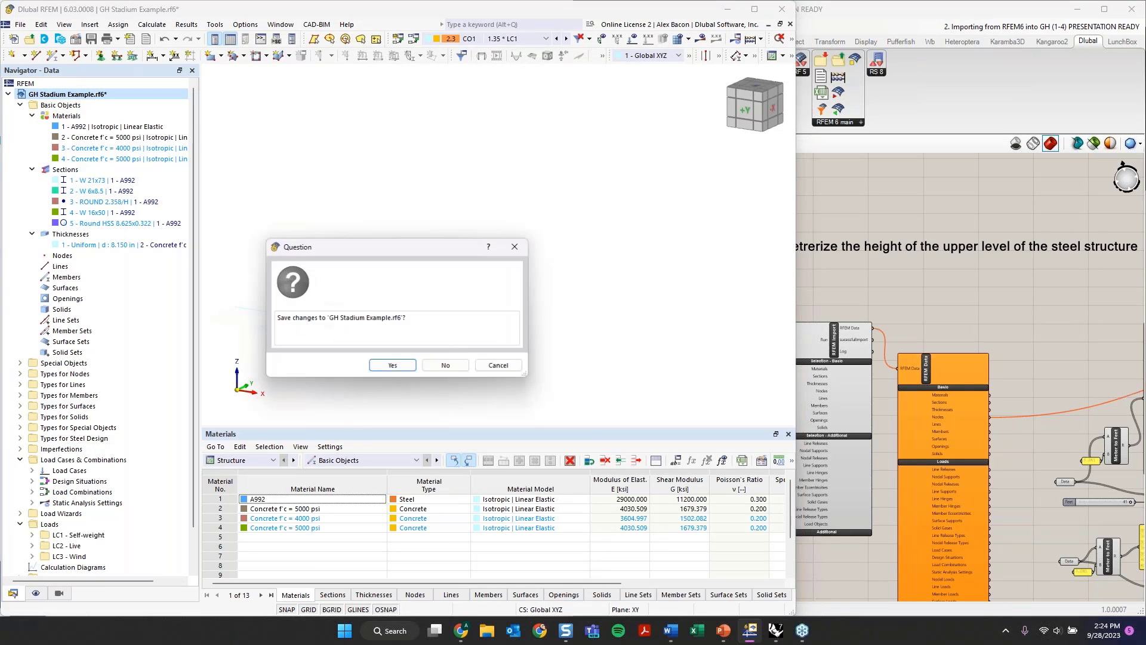
click(447, 367)
- Open the "Import PRESENTATION READY" model in RFEM from the PRESENTATION READY folder and return to Grasshopper
click(29, 39)
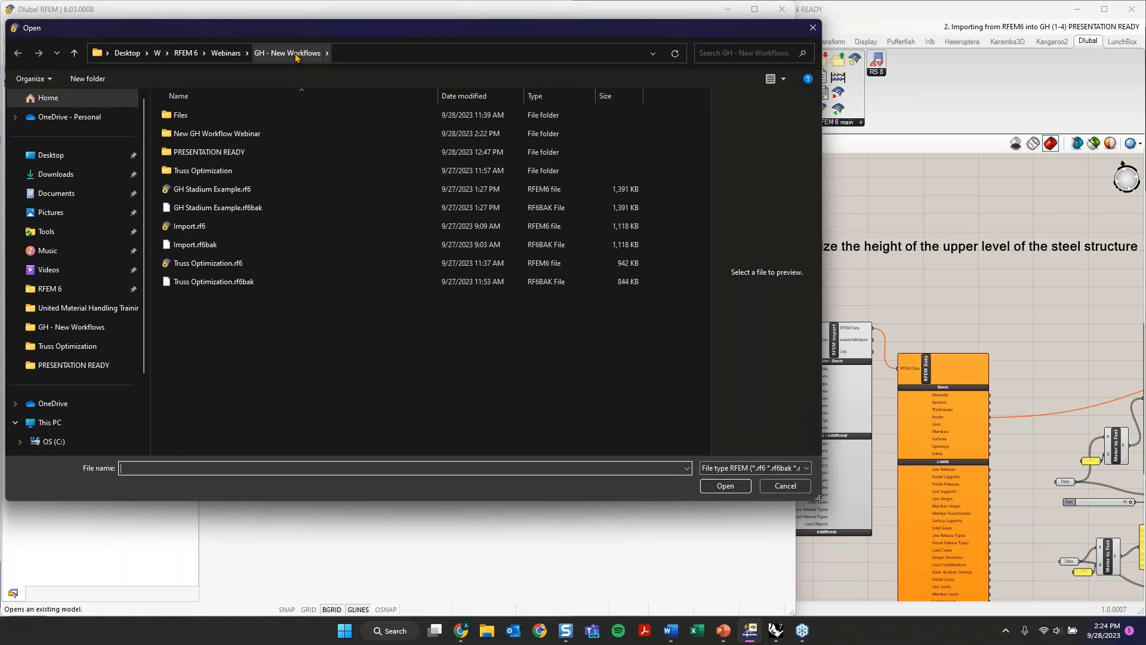
click(225, 52)
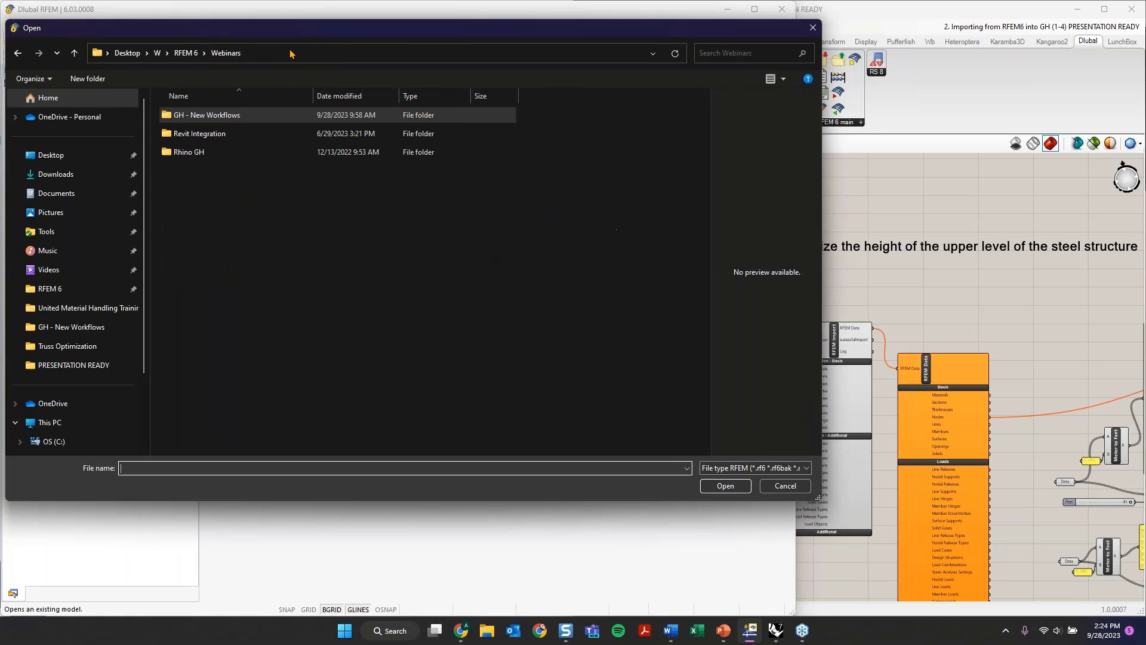
double_click(206, 115)
click(217, 153)
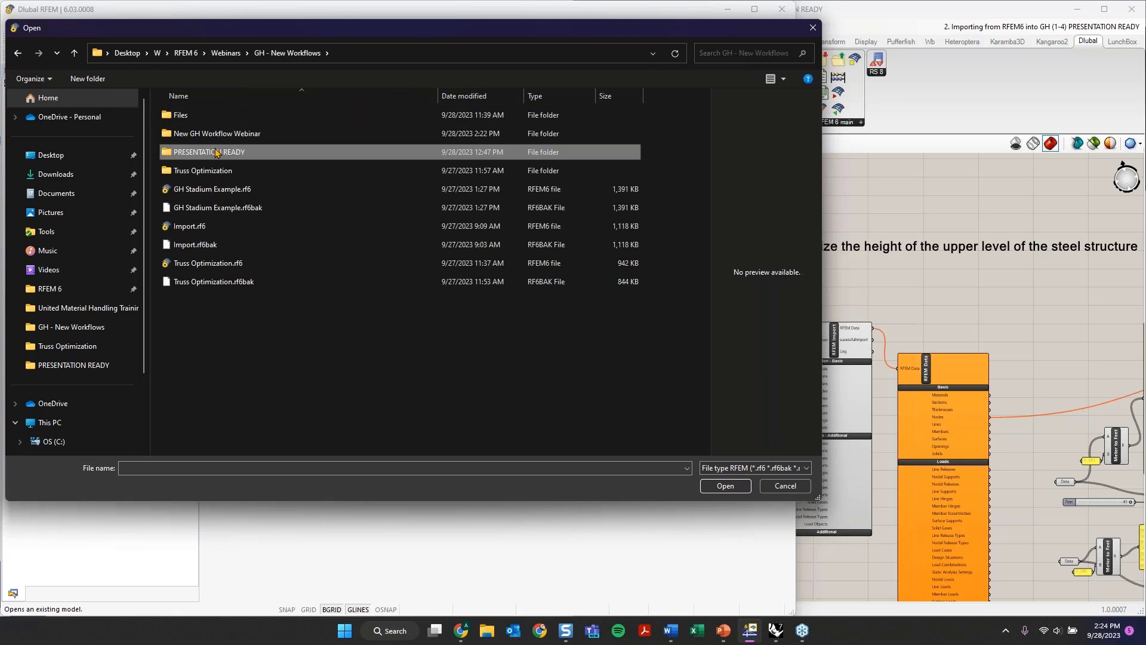
double_click(217, 152)
click(216, 115)
click(725, 485)
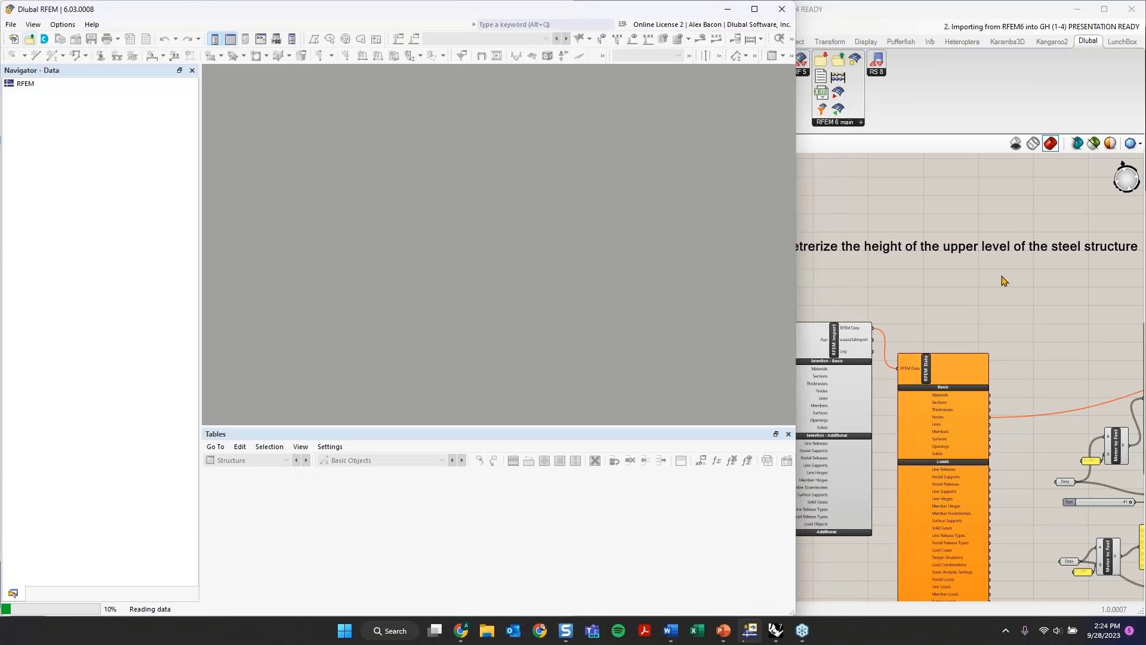
click(1003, 280)
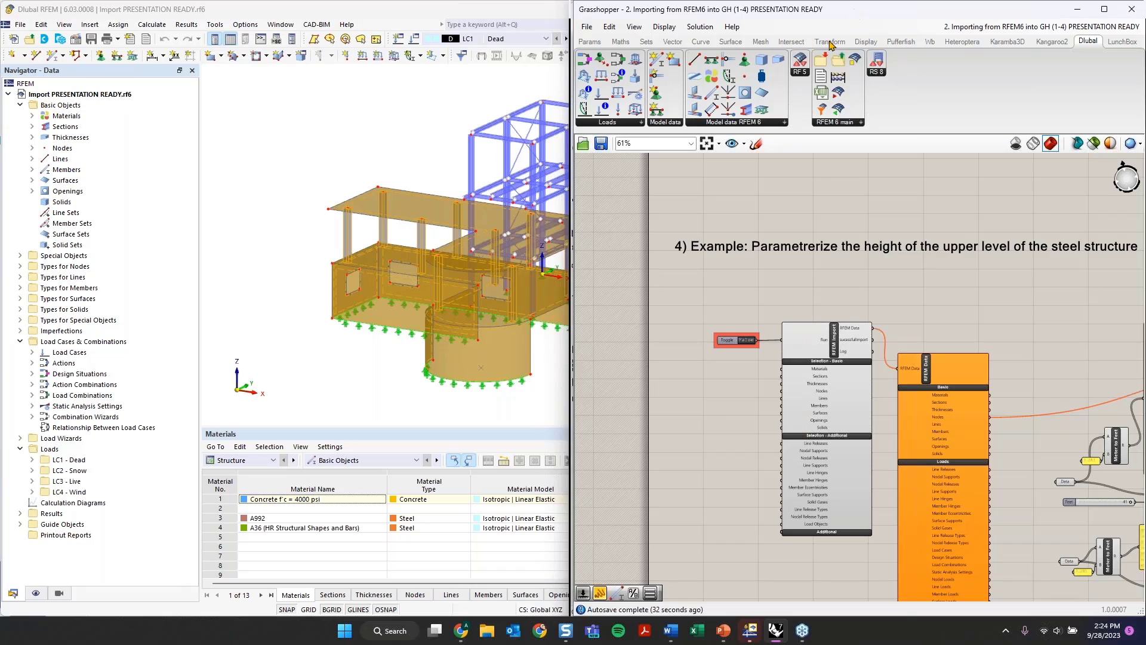
- Maximize Grasshopper and examine the "1) Import complete structure" section of the import definition
drag(858, 11, 566, 0)
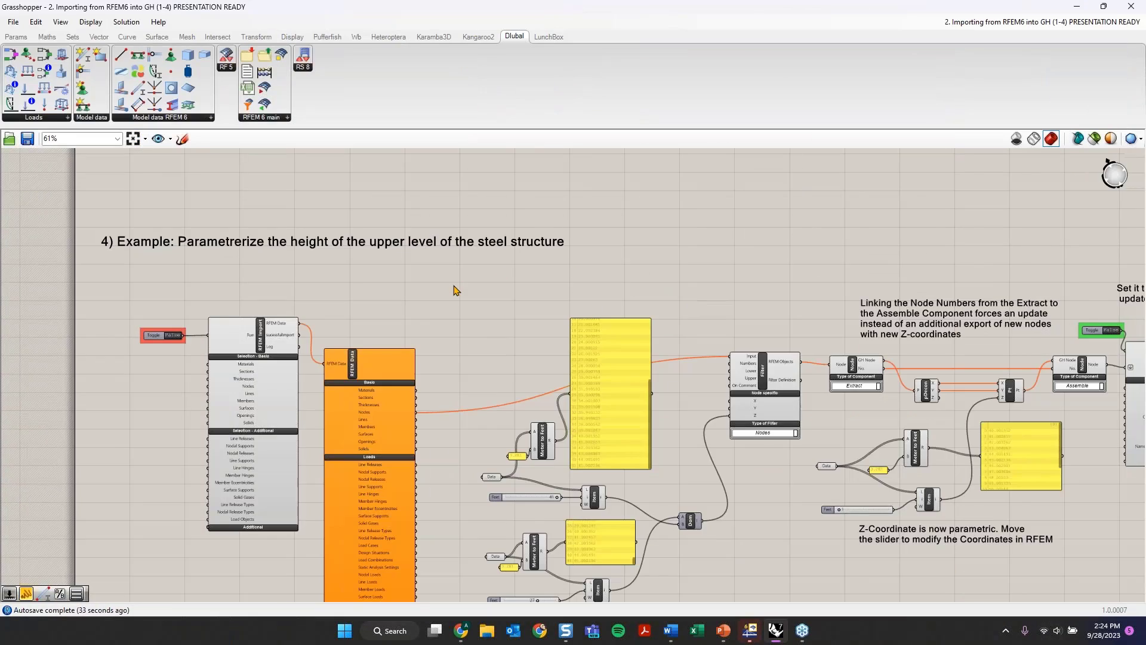
scroll(451, 288, down, 1)
right_drag(431, 300, 492, 223)
scroll(327, 227, up, 2)
scroll(416, 211, down, 15)
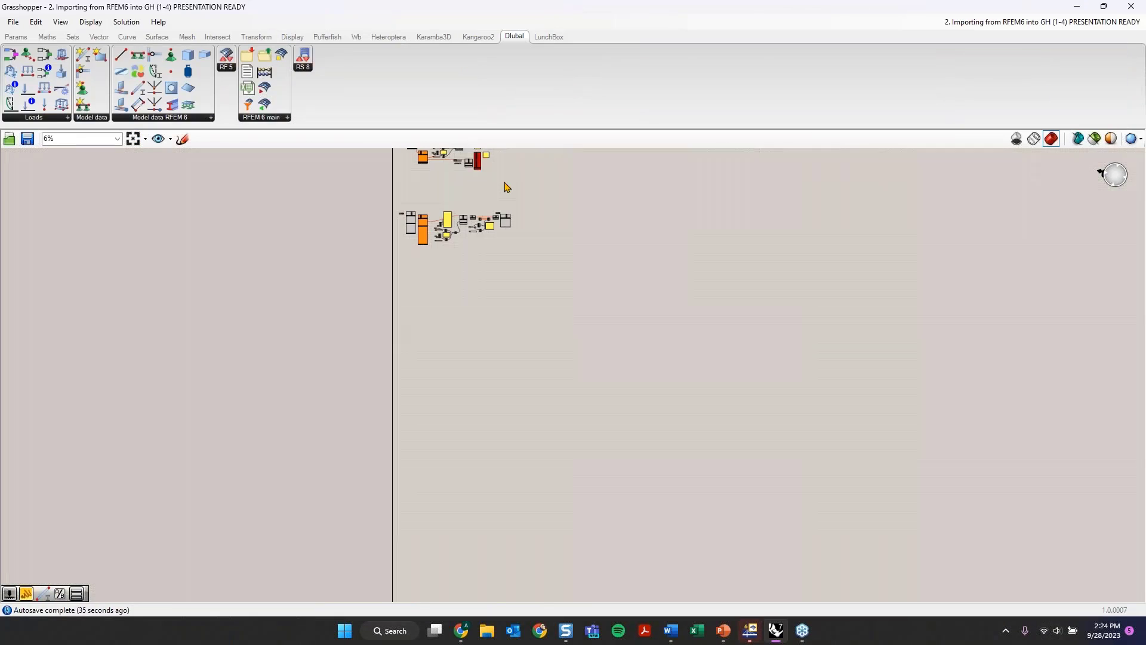
right_drag(504, 183, 503, 500)
scroll(424, 359, up, 6)
scroll(426, 363, up, 4)
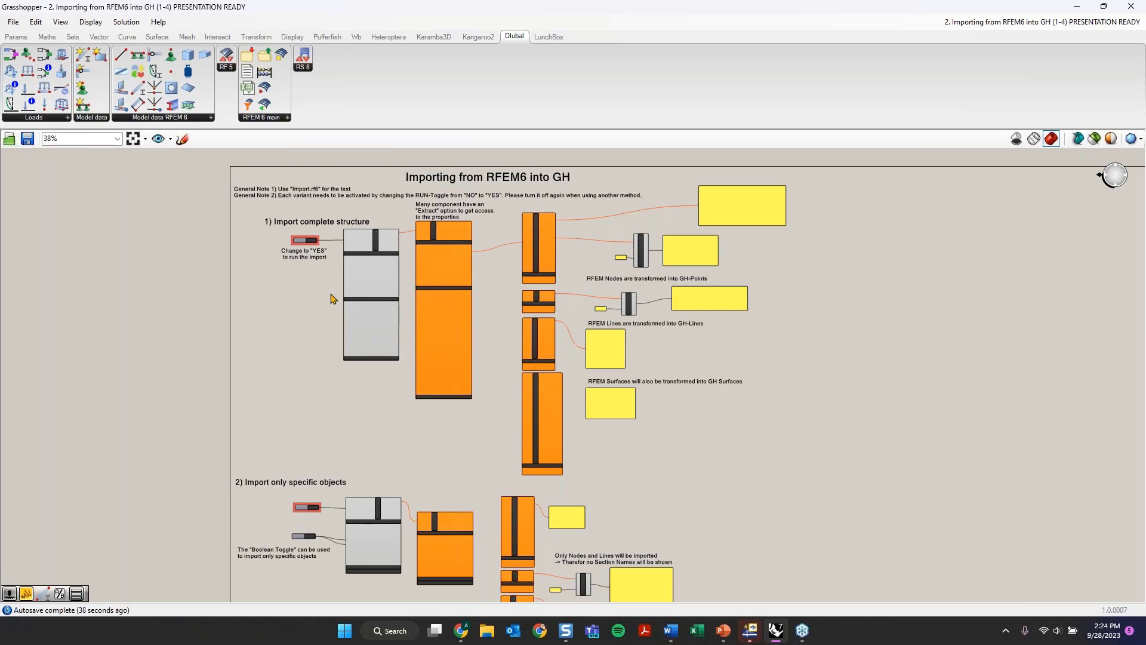
scroll(282, 281, up, 3)
right_drag(341, 283, 332, 323)
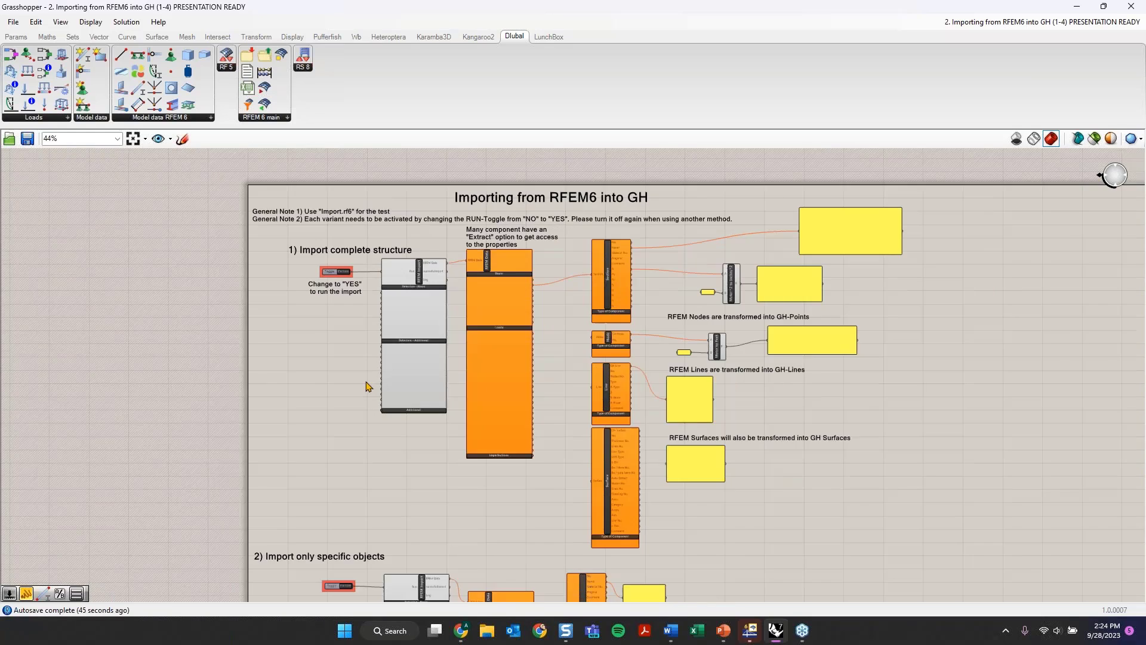
scroll(382, 291, down, 2)
scroll(377, 247, up, 1)
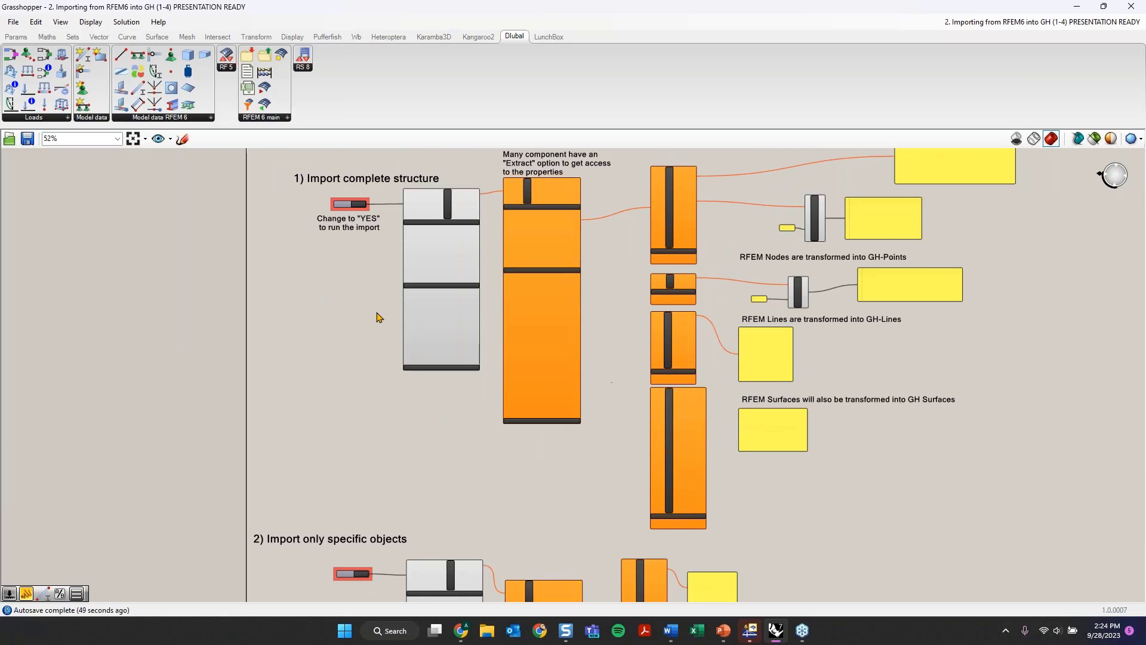
scroll(364, 370, up, 2)
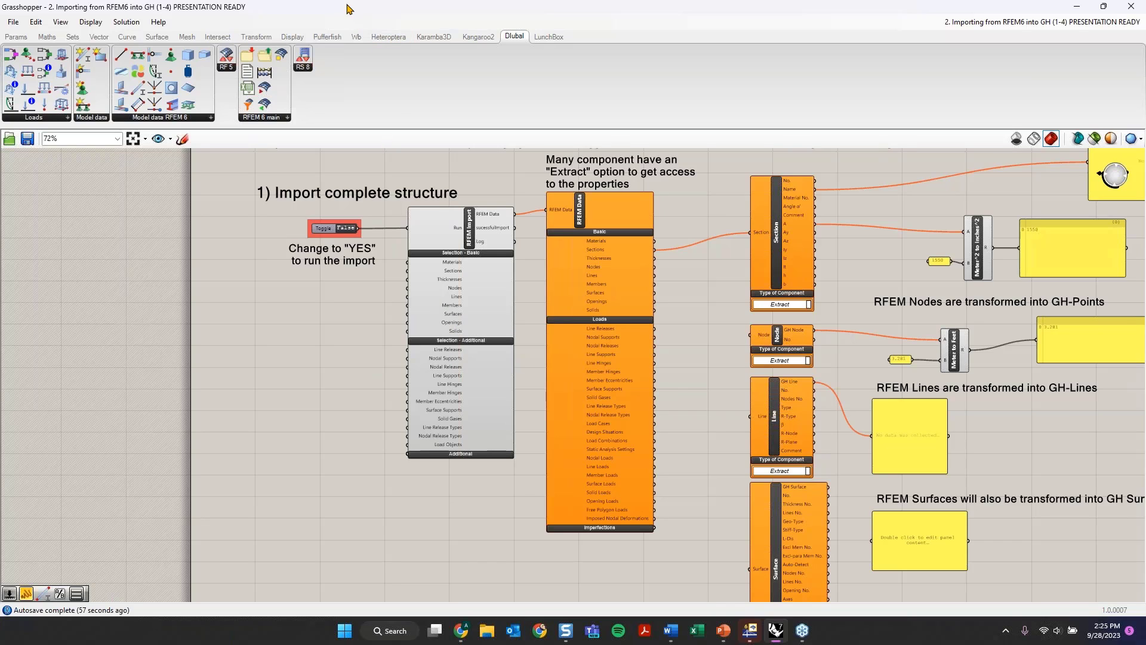
- Place Grasshopper beside RFEM again and examine the RFEM structure alongside the RFEM Import and RFEM Data components
drag(347, 6, 1144, 358)
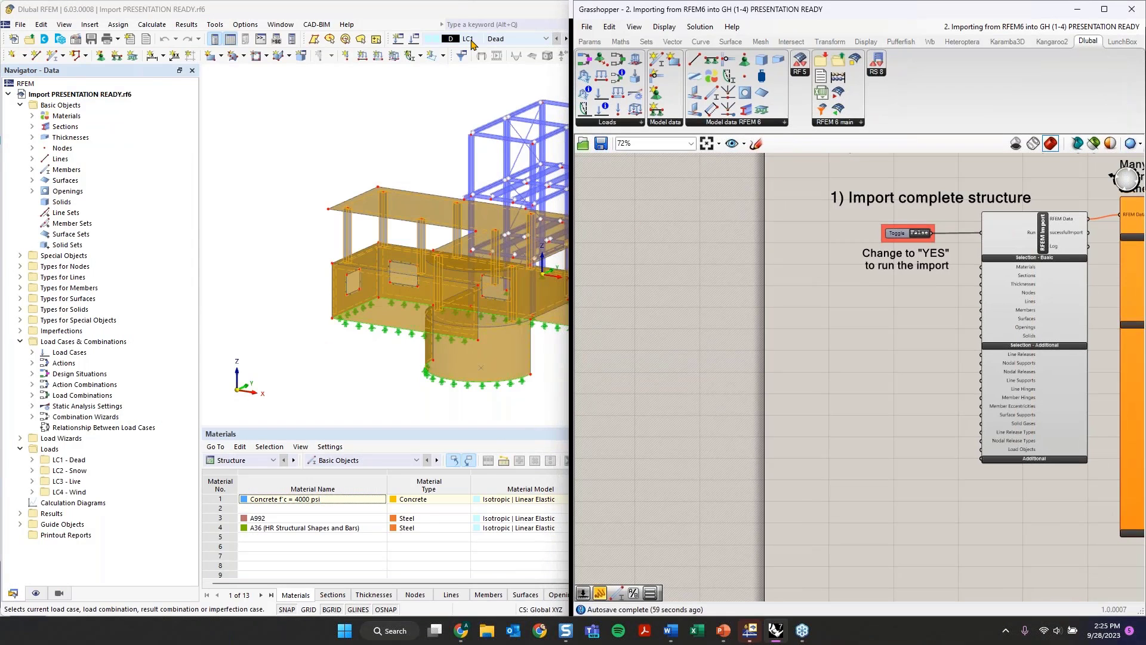
middle_drag(488, 279, 340, 274)
click(900, 354)
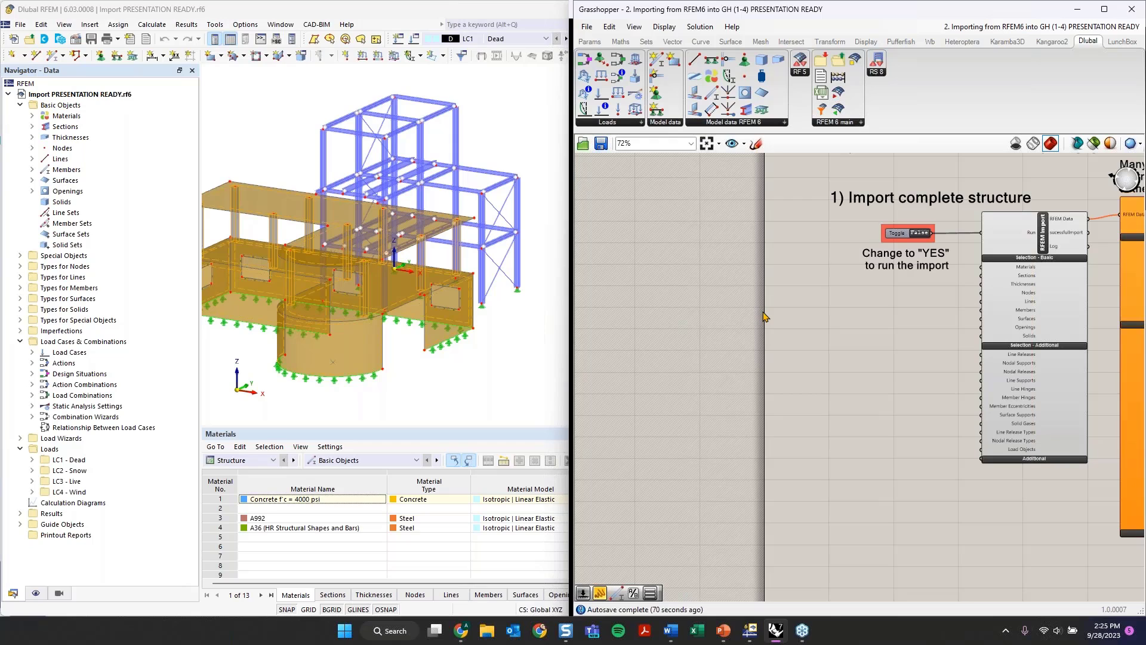
right_drag(886, 343, 684, 351)
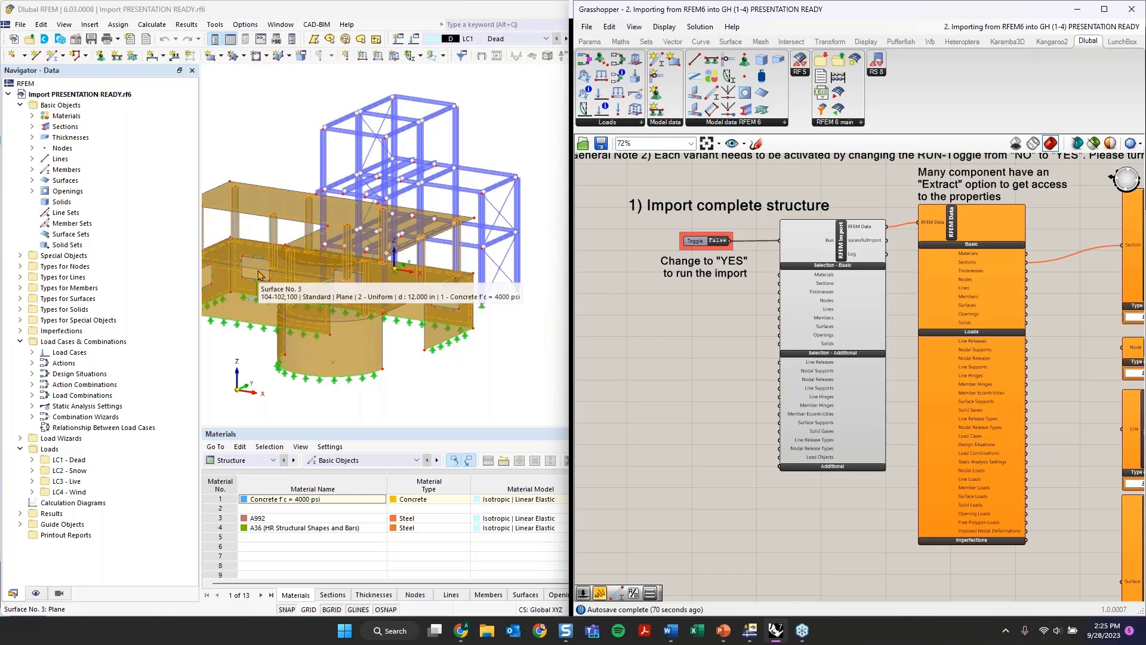
click(273, 183)
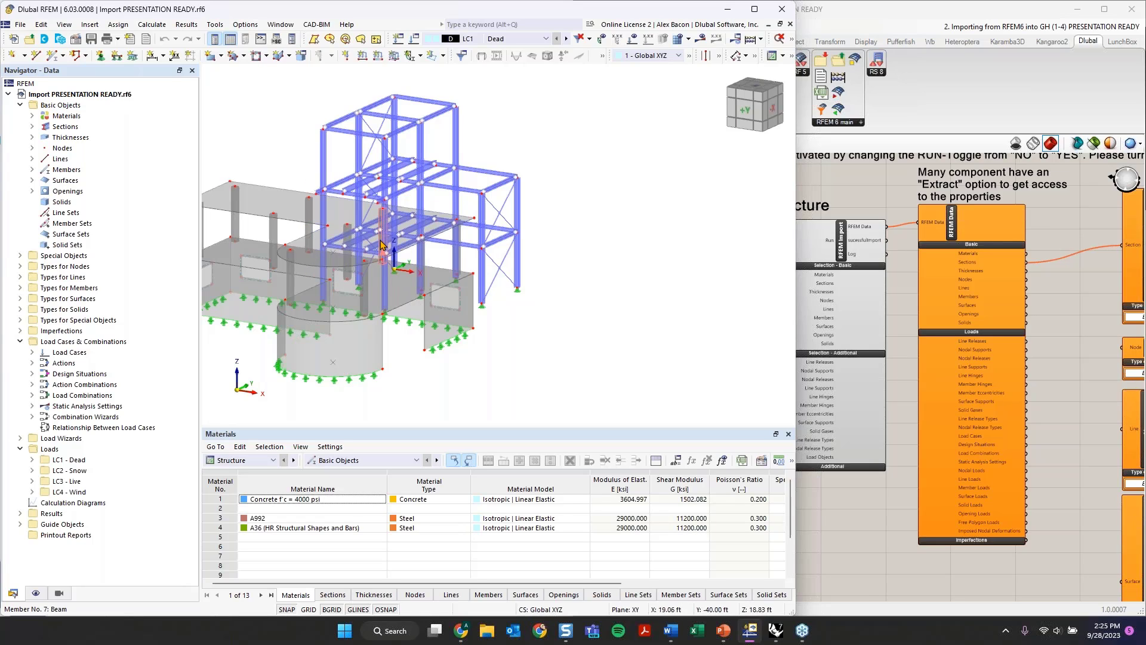
click(884, 534)
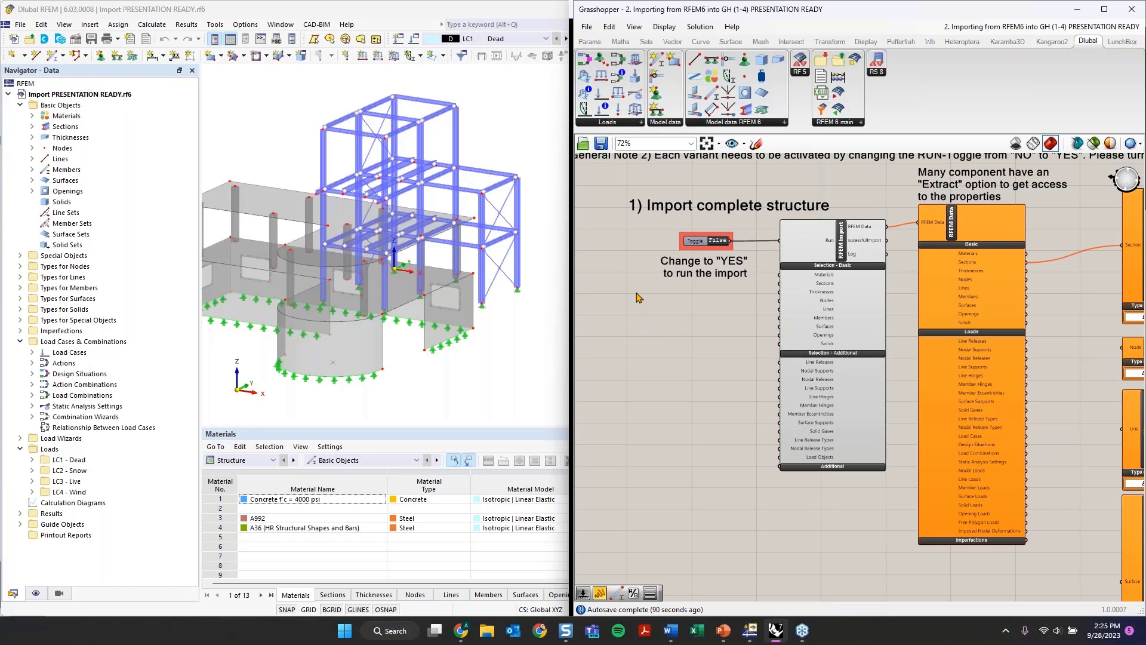
right_drag(715, 318, 627, 345)
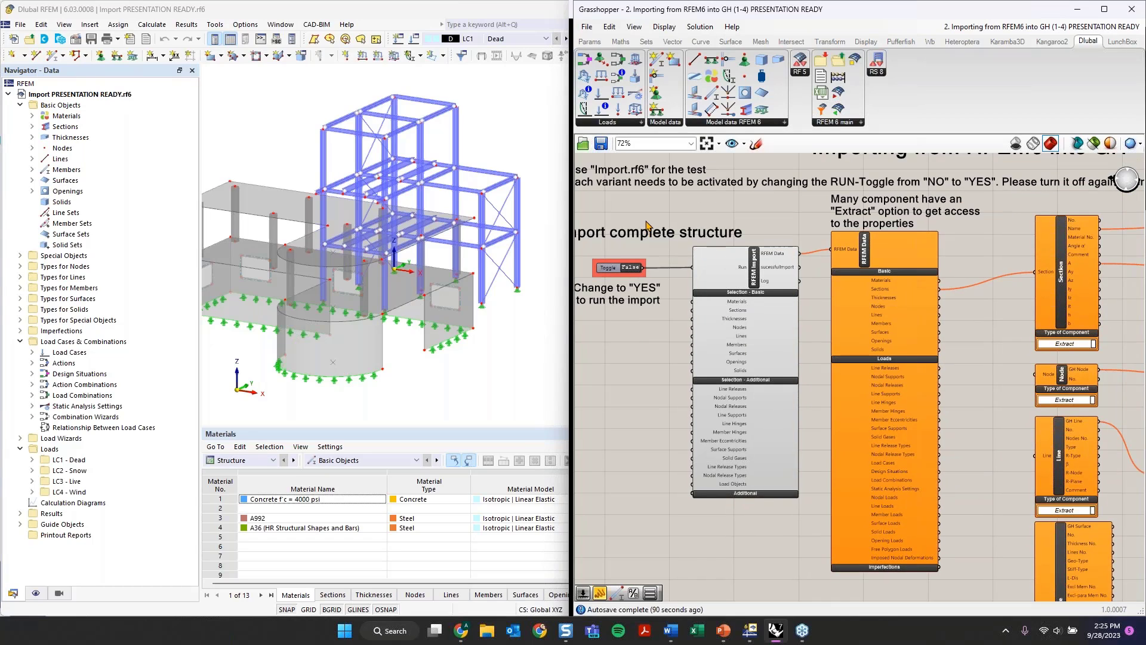
- Place an RFEM Export component beside RFEM Import, expand its Additional inputs, and switch the component labels to icons
drag(645, 357, 645, 357)
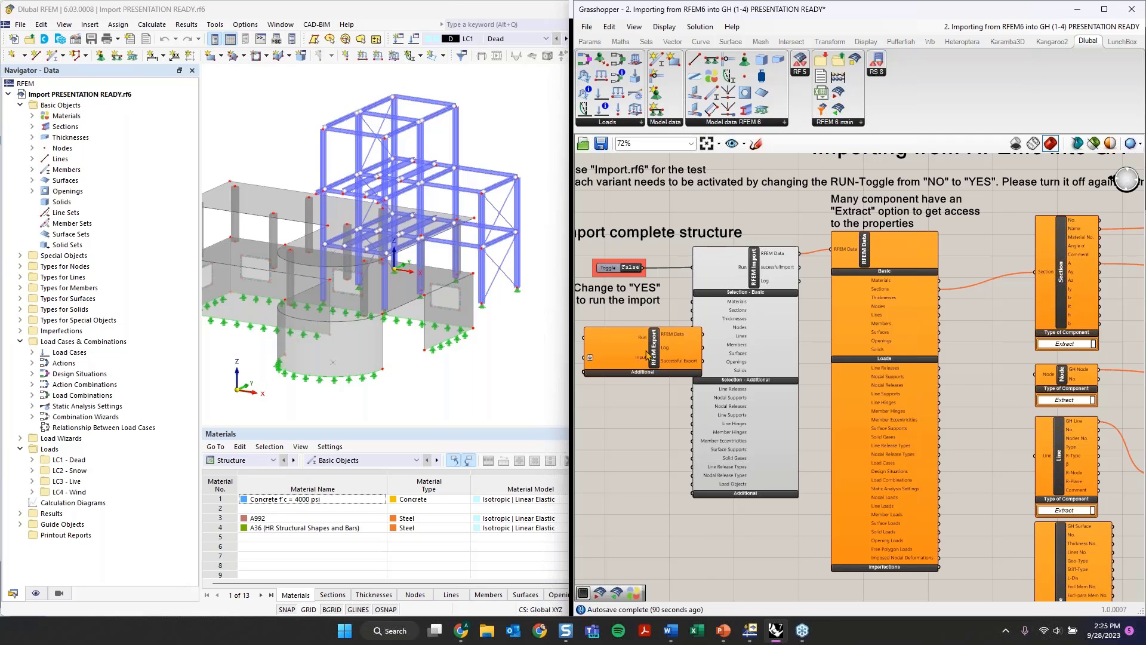
click(638, 374)
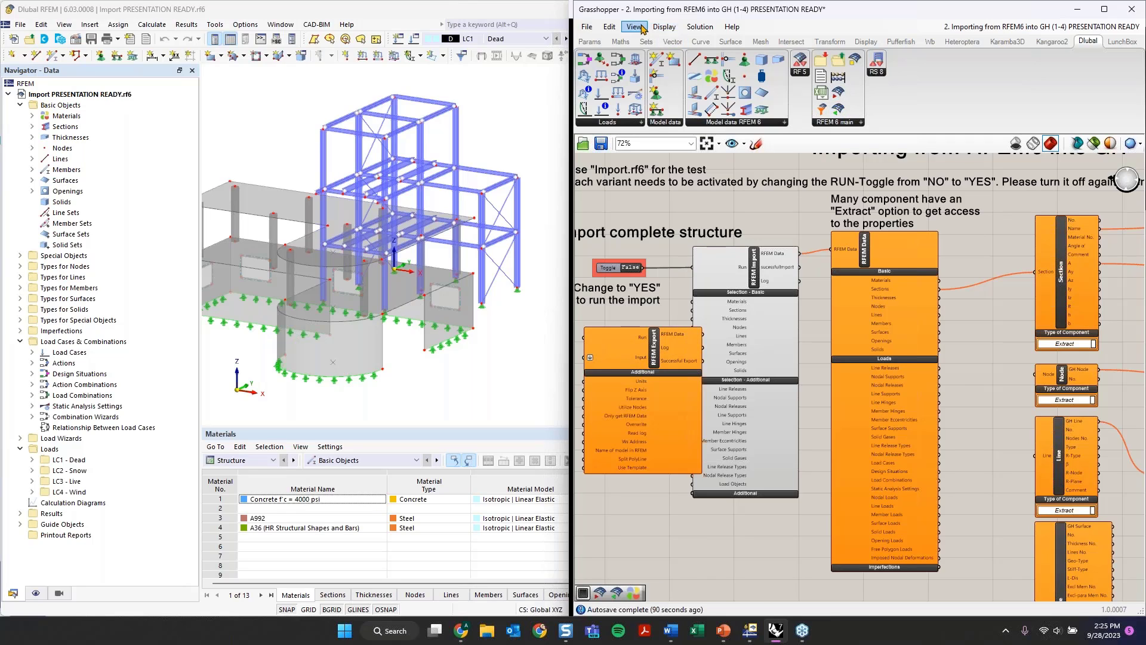
click(664, 27)
click(674, 41)
drag(660, 364, 669, 375)
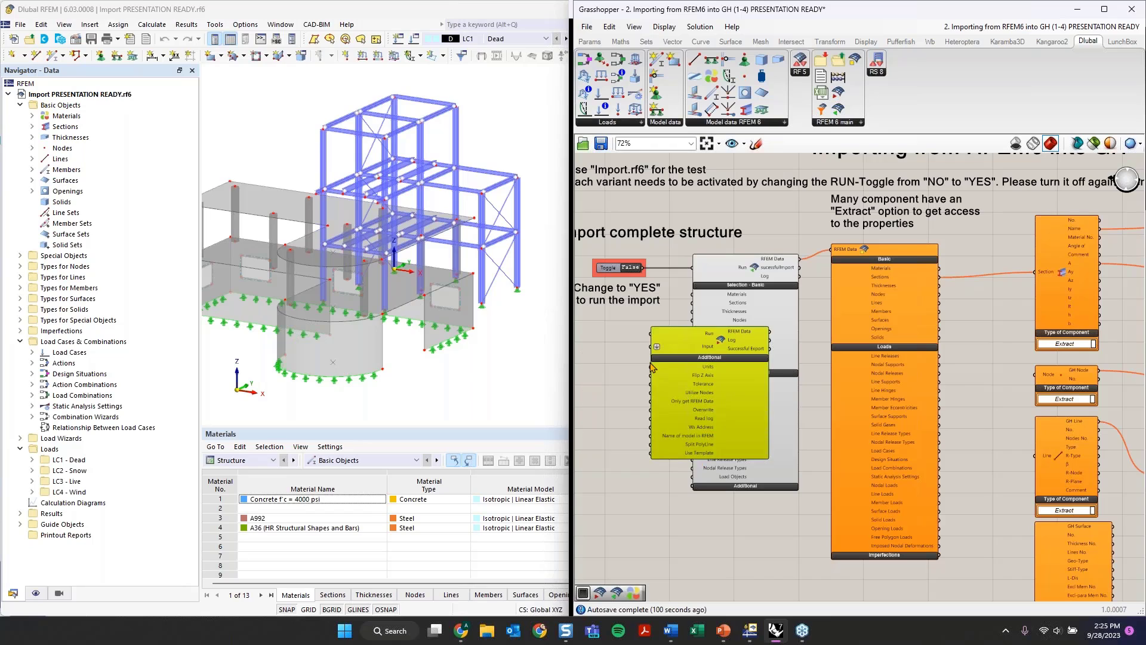
- Delete the RFEM Export component, run the complete-structure import by setting its toggle to True, and dismiss the Grasshopper breakpoint message
key(Delete)
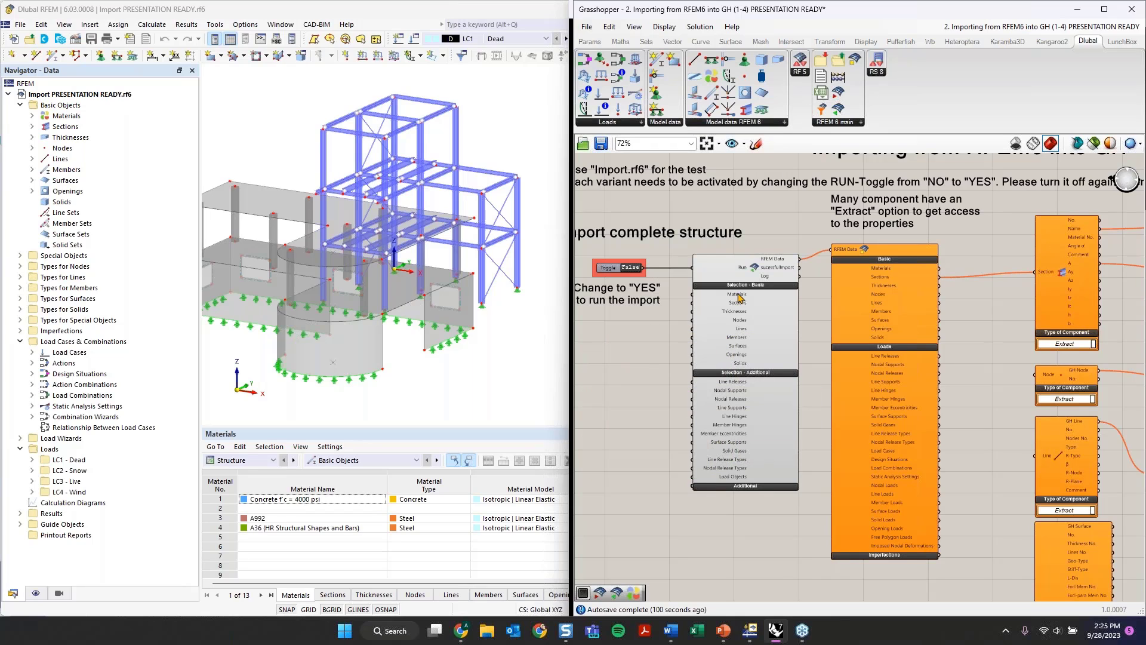
click(753, 270)
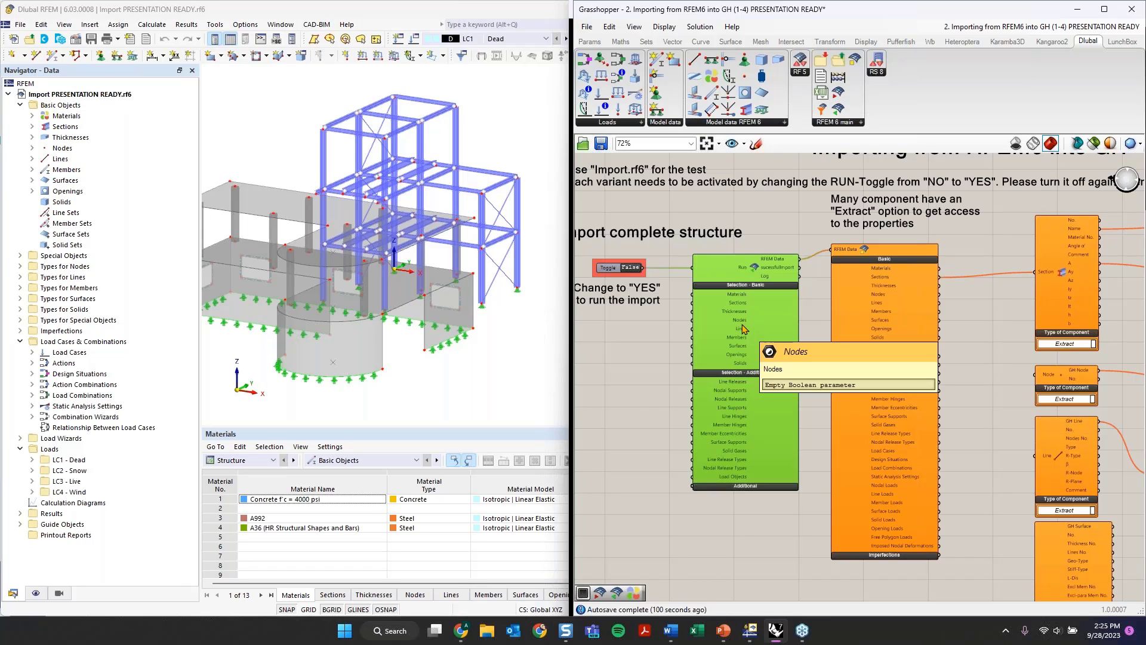
double_click(634, 270)
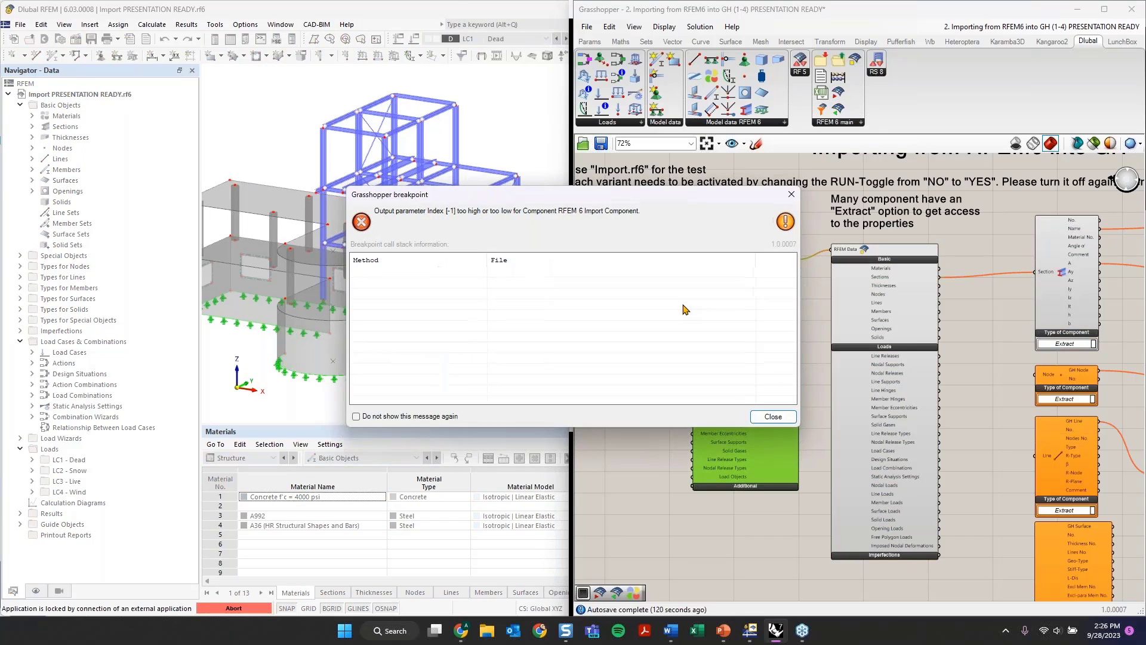
click(370, 417)
click(770, 417)
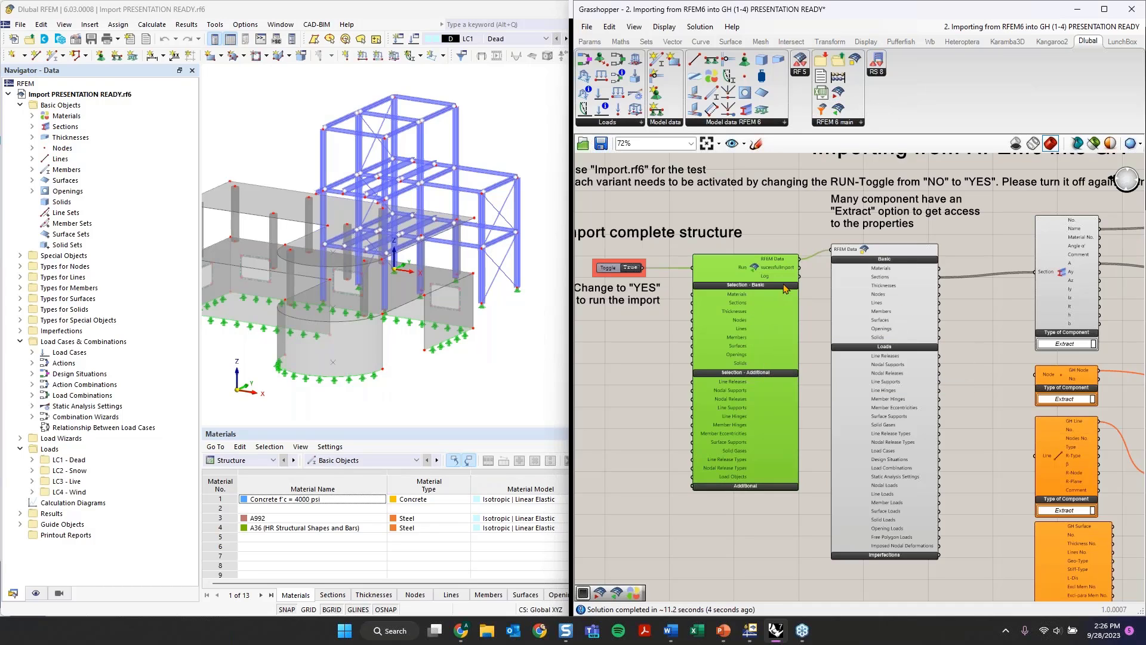
- Add a Panel component to the canvas above the gap between RFEM Import and RFEM Data
right_drag(825, 310, 760, 317)
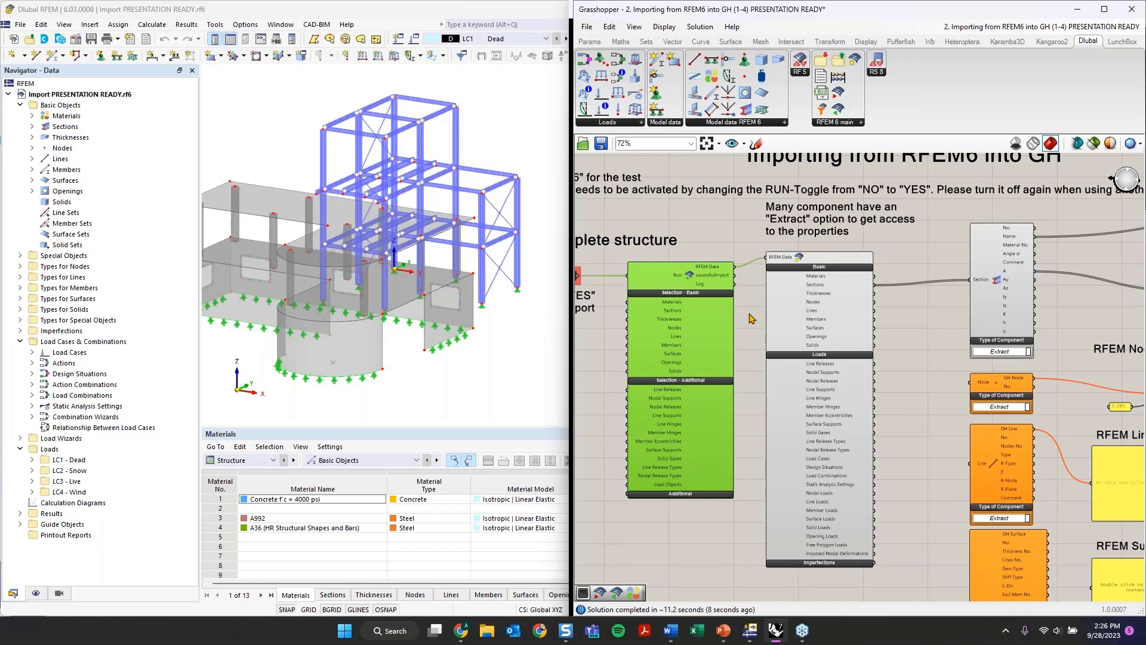
scroll(690, 337, up, 2)
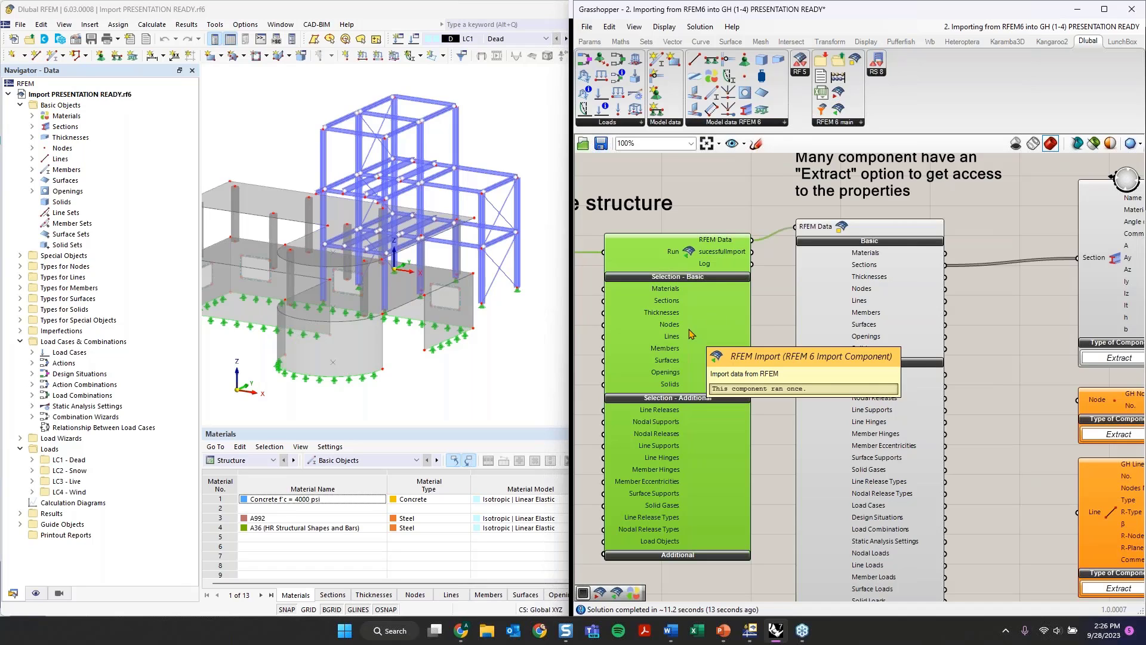
drag(780, 361, 759, 310)
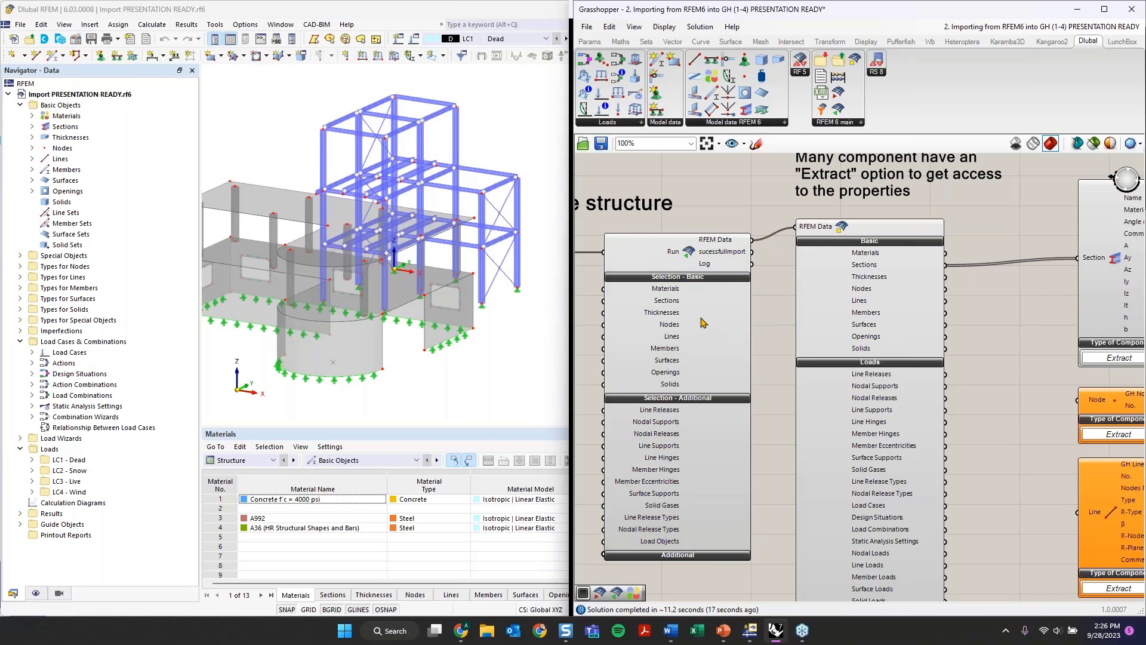
click(715, 268)
right_drag(770, 298, 741, 324)
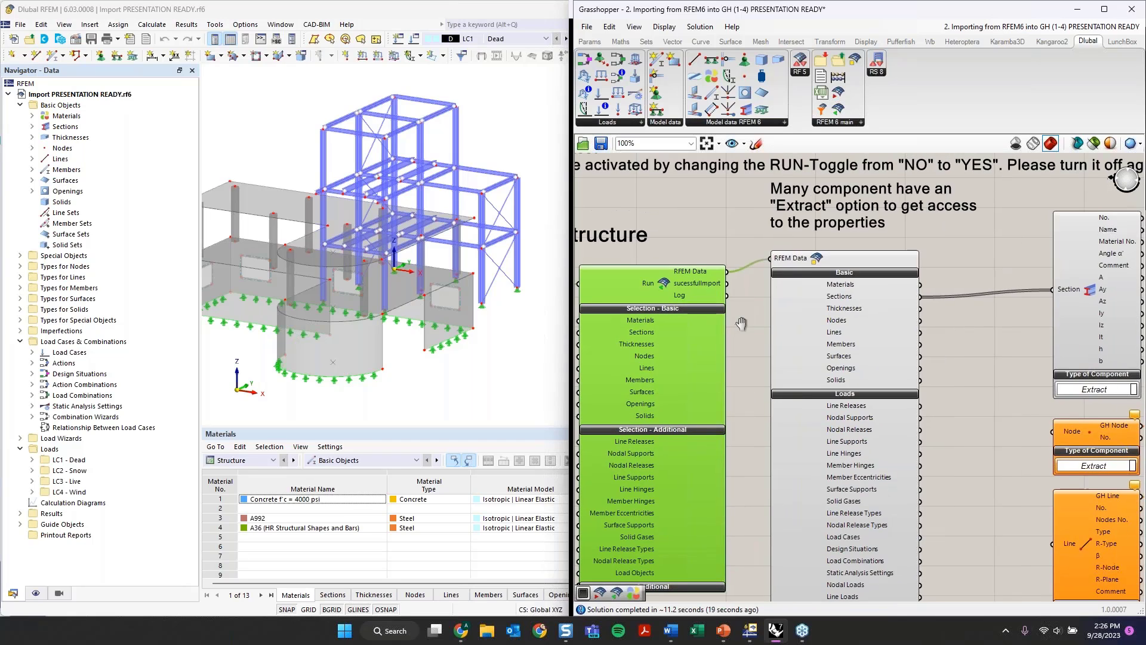
double_click(725, 230)
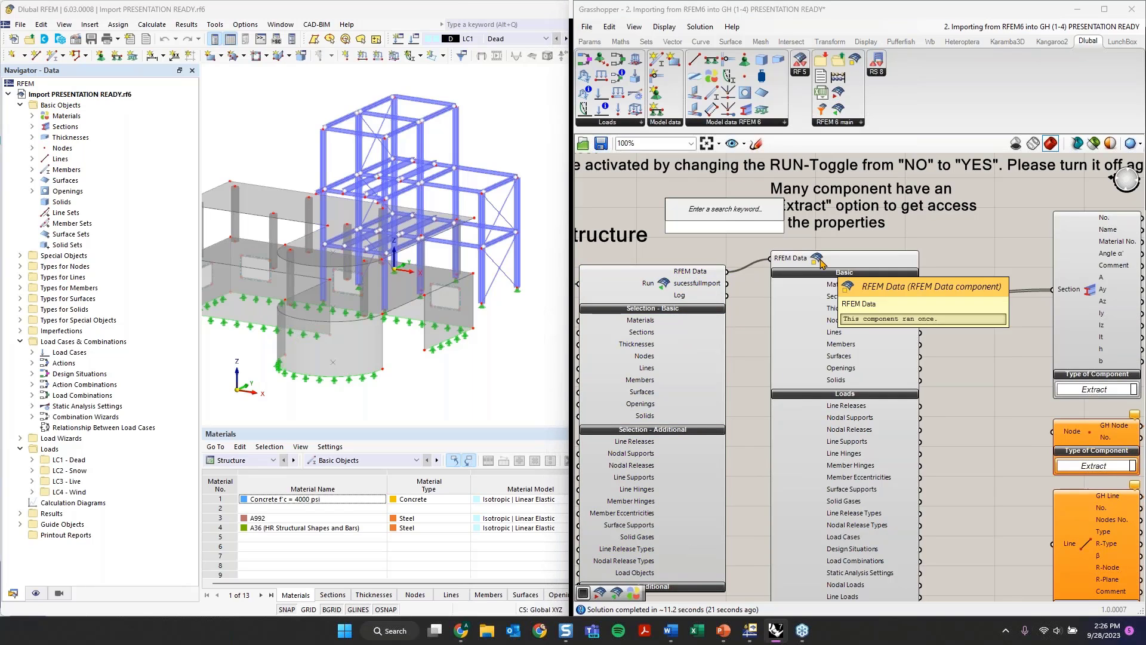
text(paje)
key(BackSpace)
key(BackSpace)
text(ne)
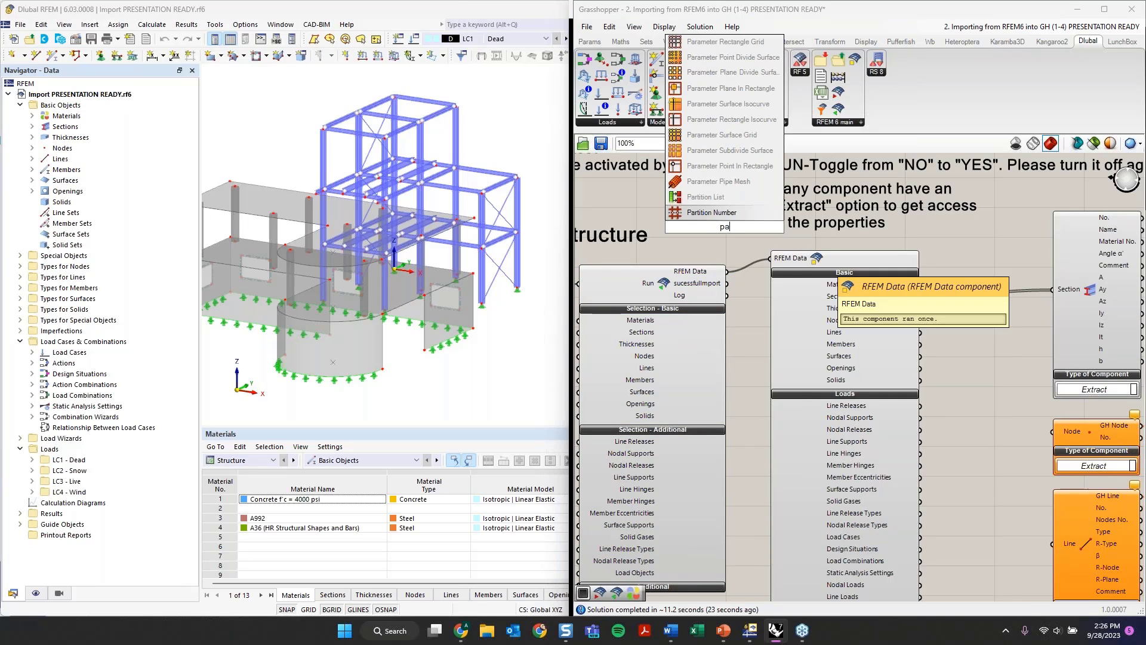
text(l)
key(Return)
- Connect the RFEM Data output of RFEM Import to the enlarged panel and move the panel aside over the import component
drag(698, 222, 794, 235)
drag(727, 271, 926, 363)
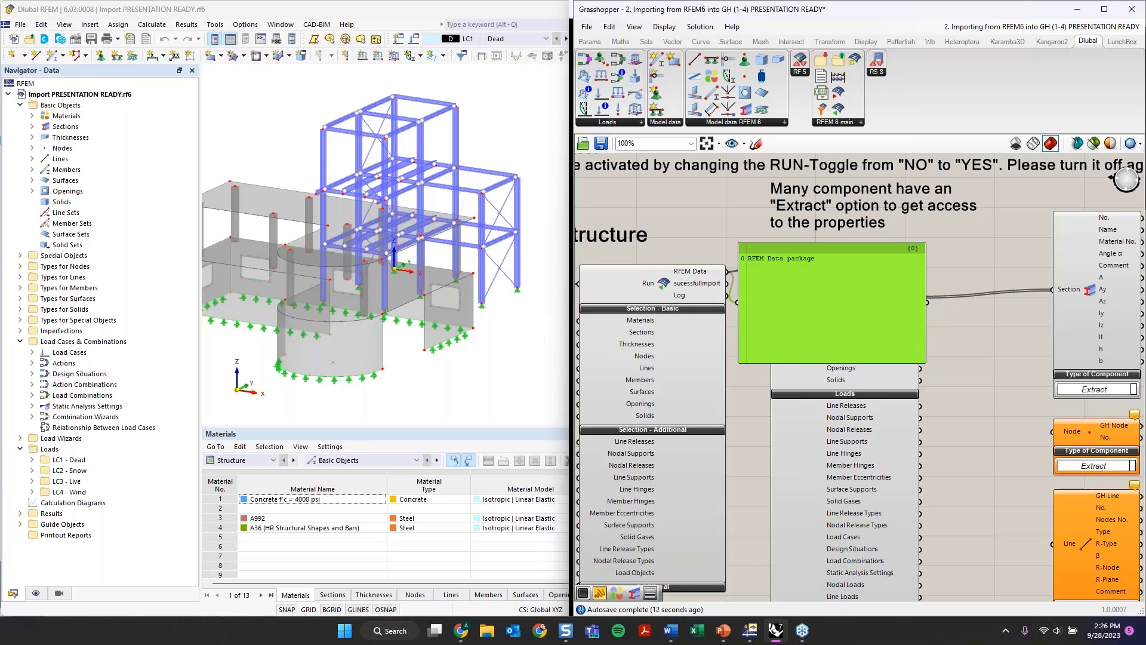
drag(818, 303, 618, 237)
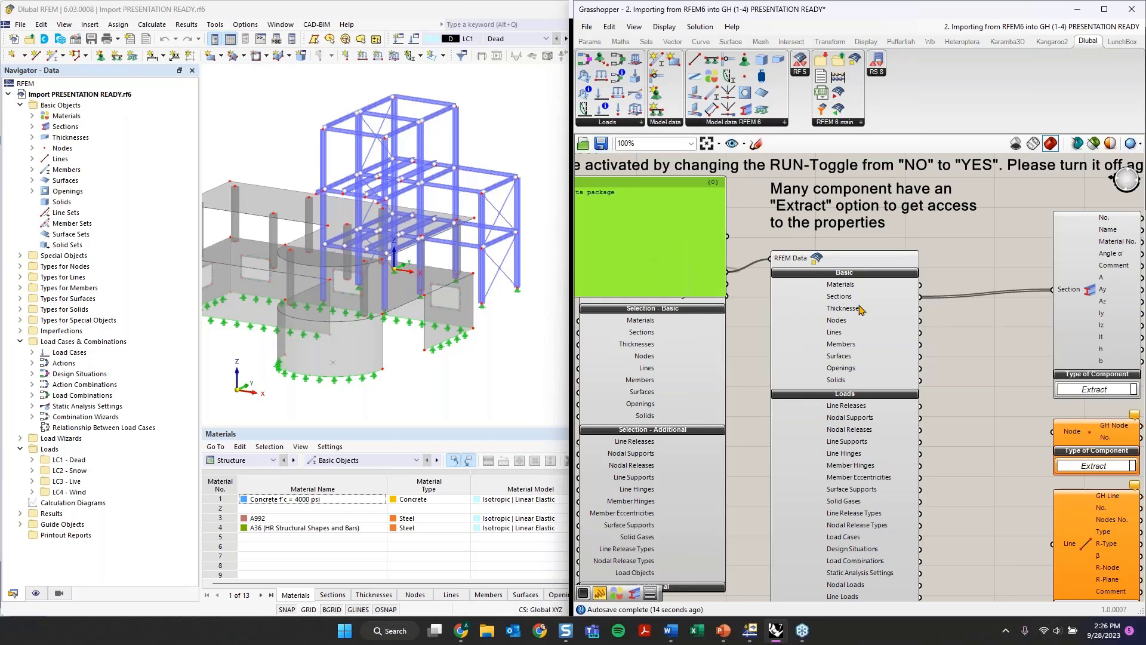
- Duplicate the RFEM Data package panel beside the RFEM Data component and disconnect the copy's source
click(812, 332)
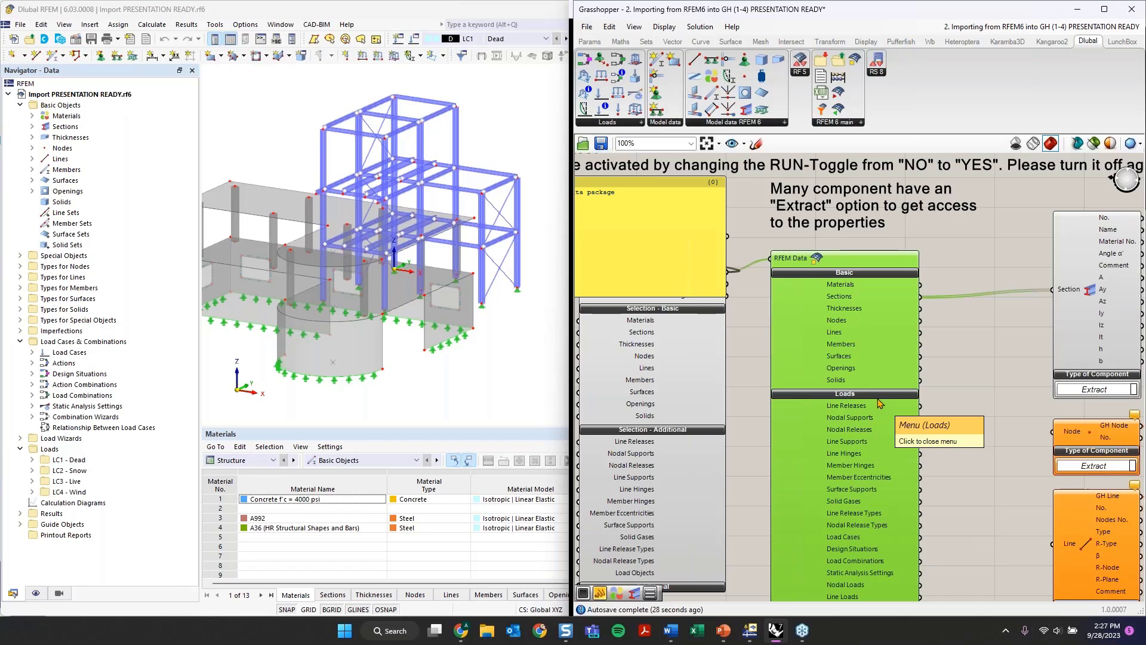
click(972, 373)
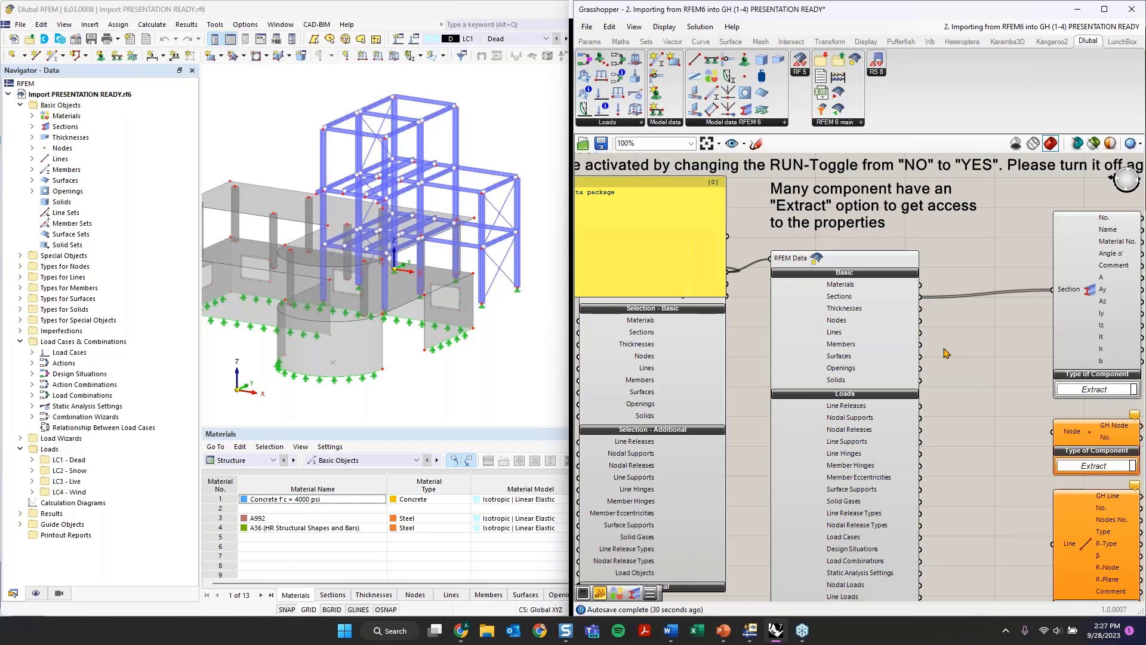
click(711, 269)
alt+drag(711, 265, 1032, 259)
right_click(1006, 257)
right_click(920, 244)
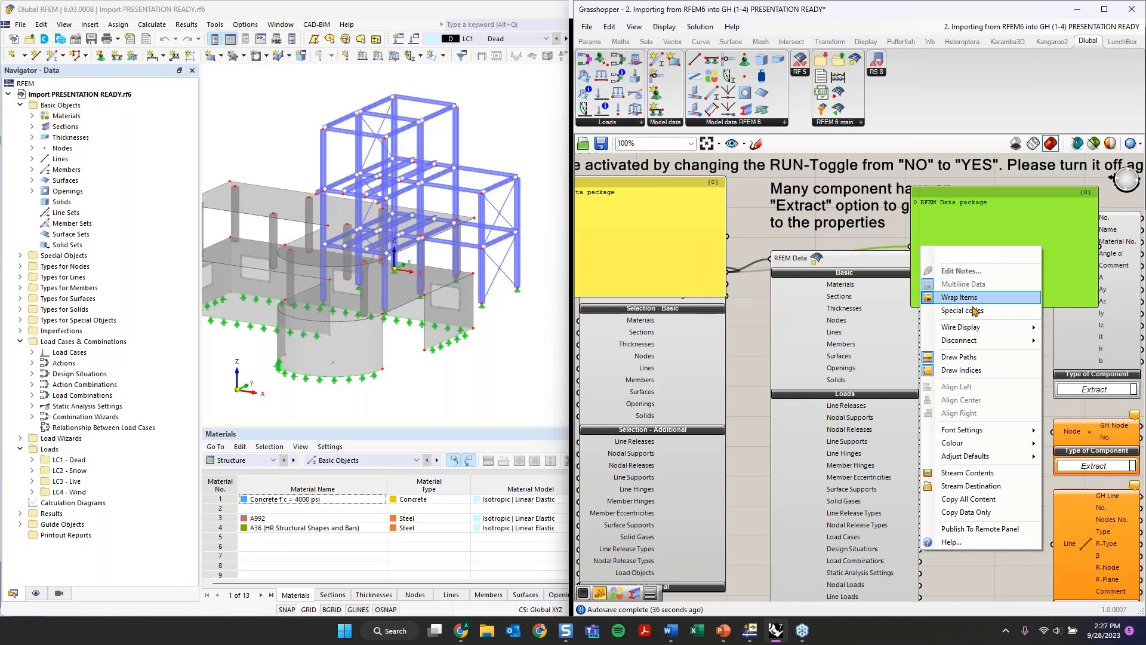
click(835, 355)
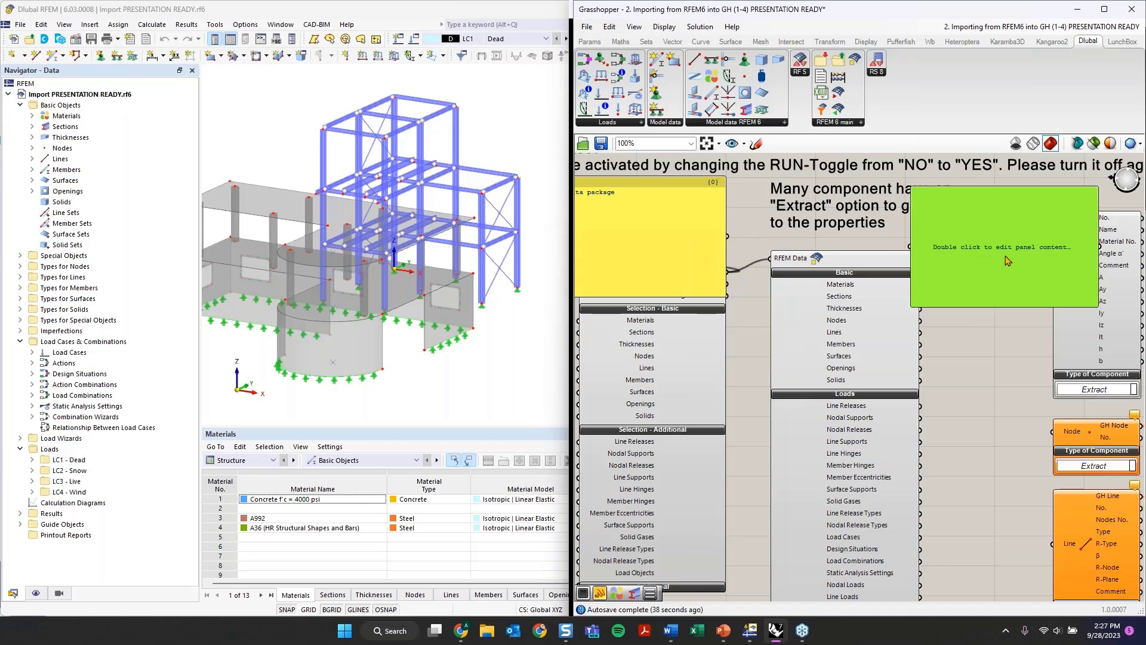
- Connect the copied panel to the Materials output of RFEM Data to view its contents, and delete the panel
drag(934, 263, 998, 291)
mouse_move(919, 284)
mouse_down()
mouse_move(1033, 272)
mouse_move(927, 277)
mouse_up()
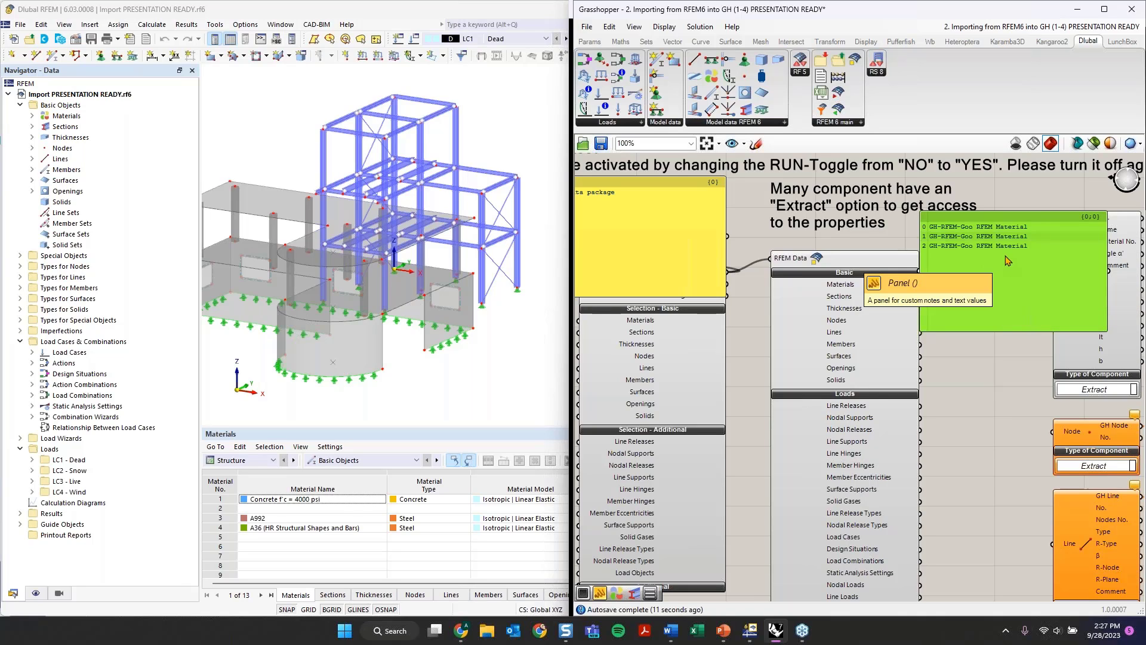
drag(982, 280, 980, 297)
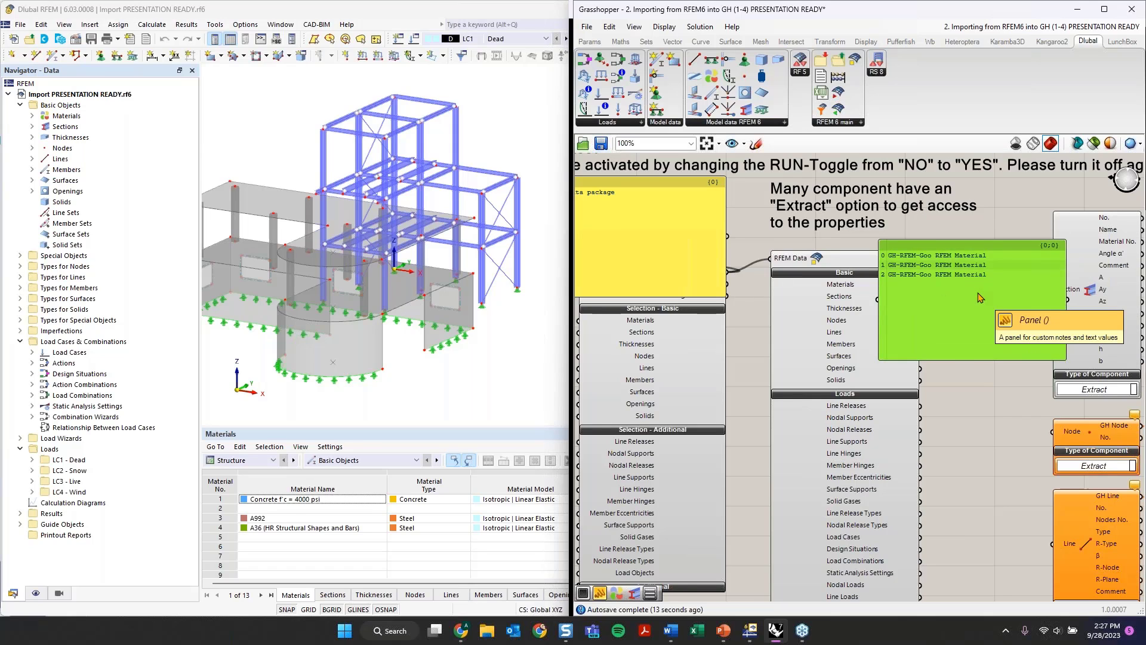
key(Delete)
- Place a new Section component beside the existing Section extractor and expand its More inputs
scroll(992, 379, down, 2)
right_drag(990, 374, 733, 375)
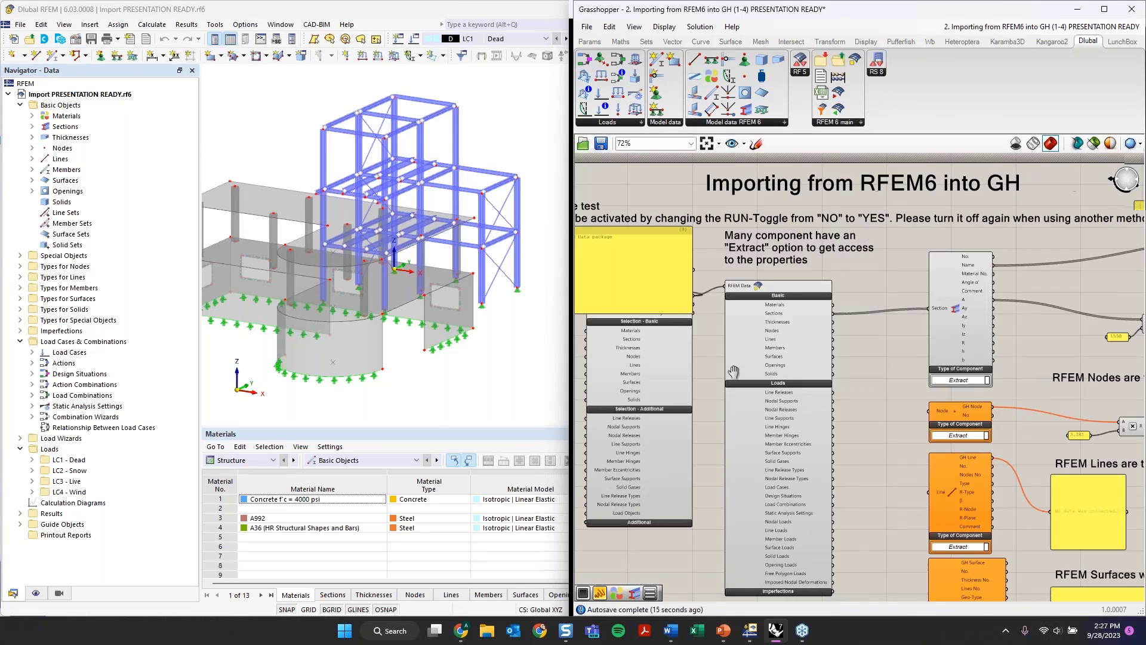
scroll(634, 319, up, 2)
right_drag(769, 332, 691, 332)
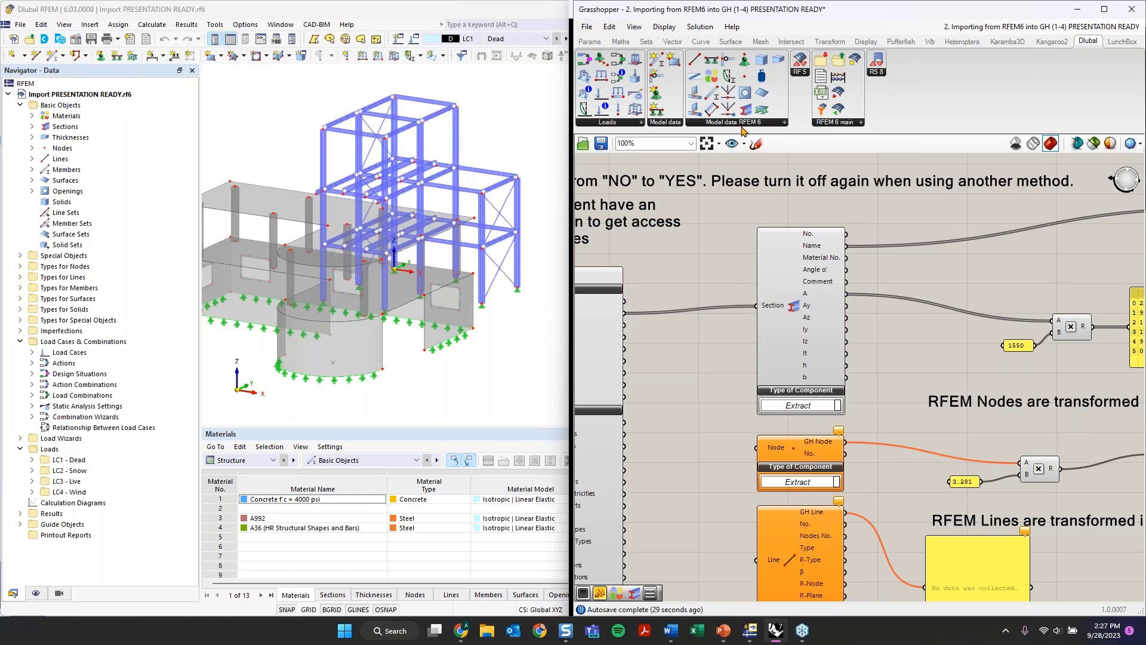
click(795, 272)
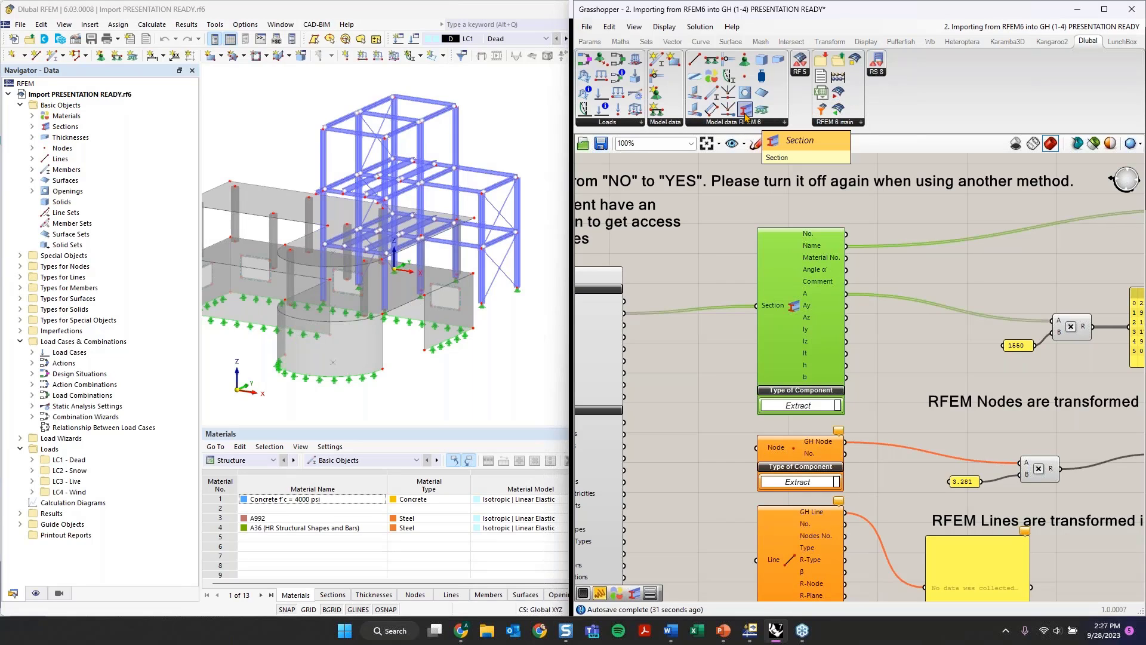
click(701, 344)
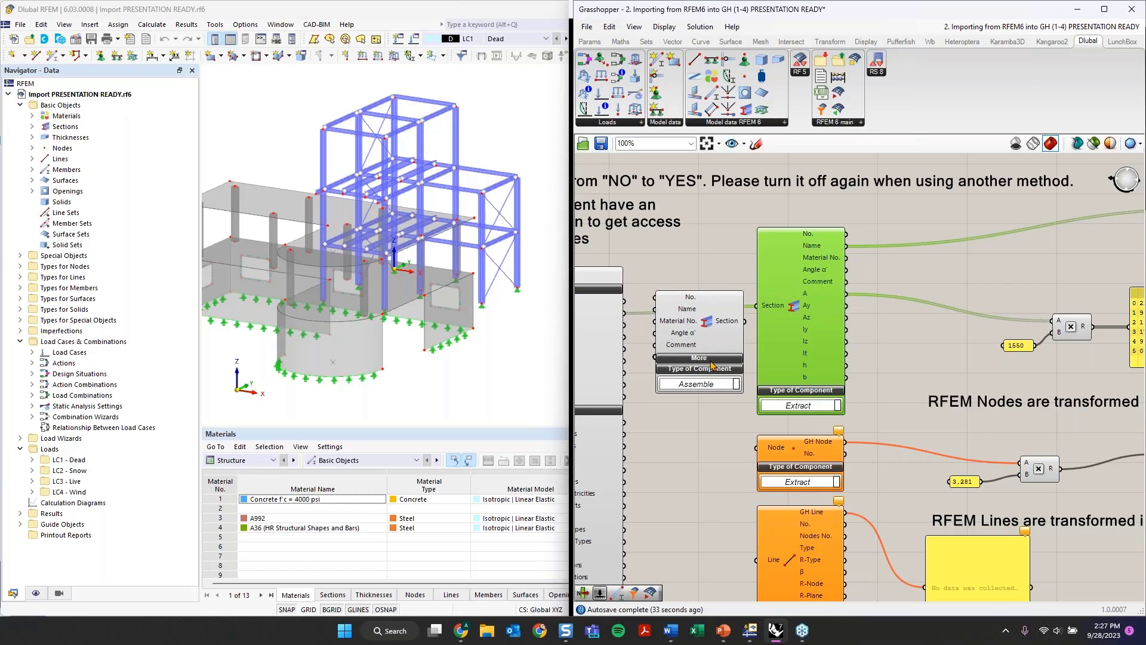
click(699, 358)
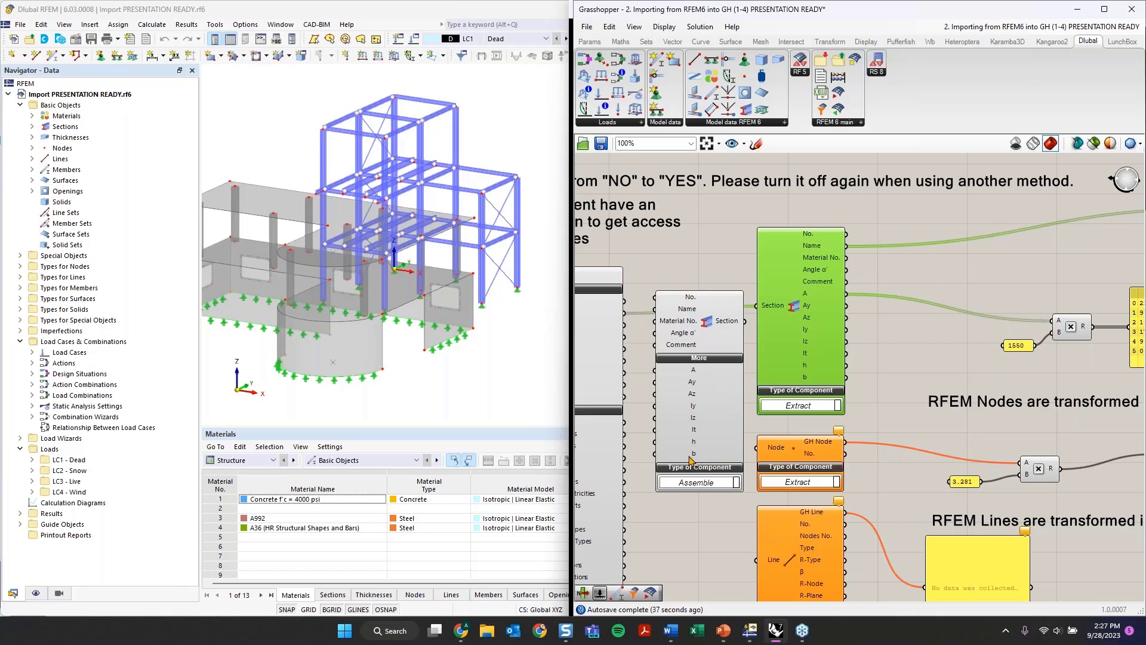
- Switch the new Section component's type to Extract, compare it with the existing Section extractor, and delete it
click(703, 486)
click(704, 499)
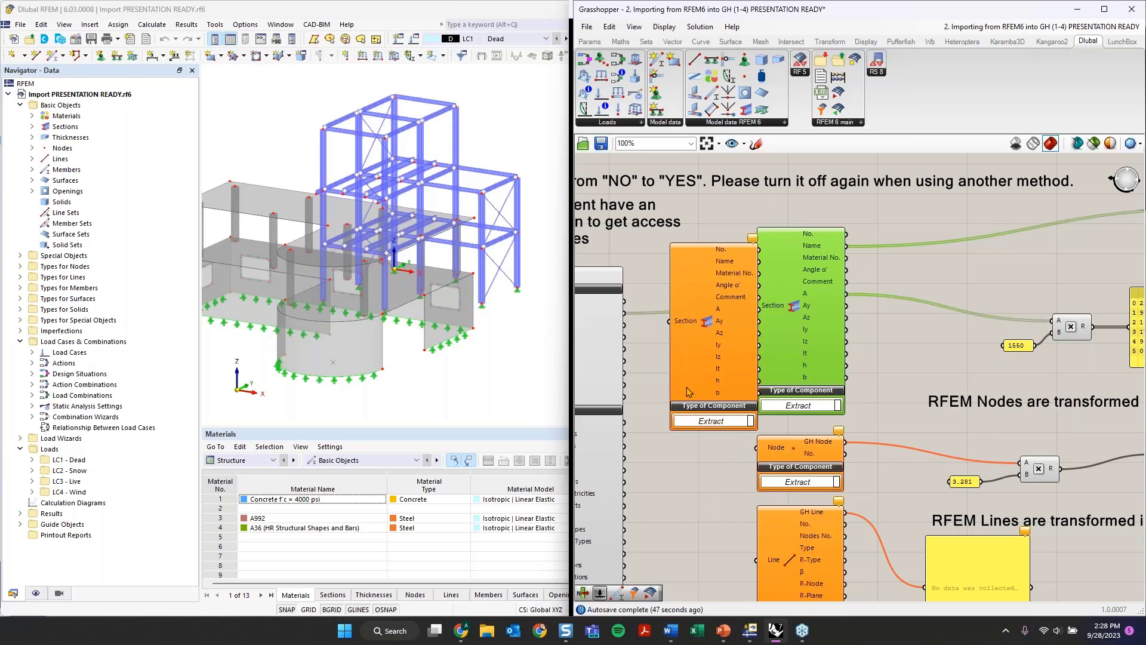
drag(687, 388, 661, 417)
click(797, 341)
click(703, 380)
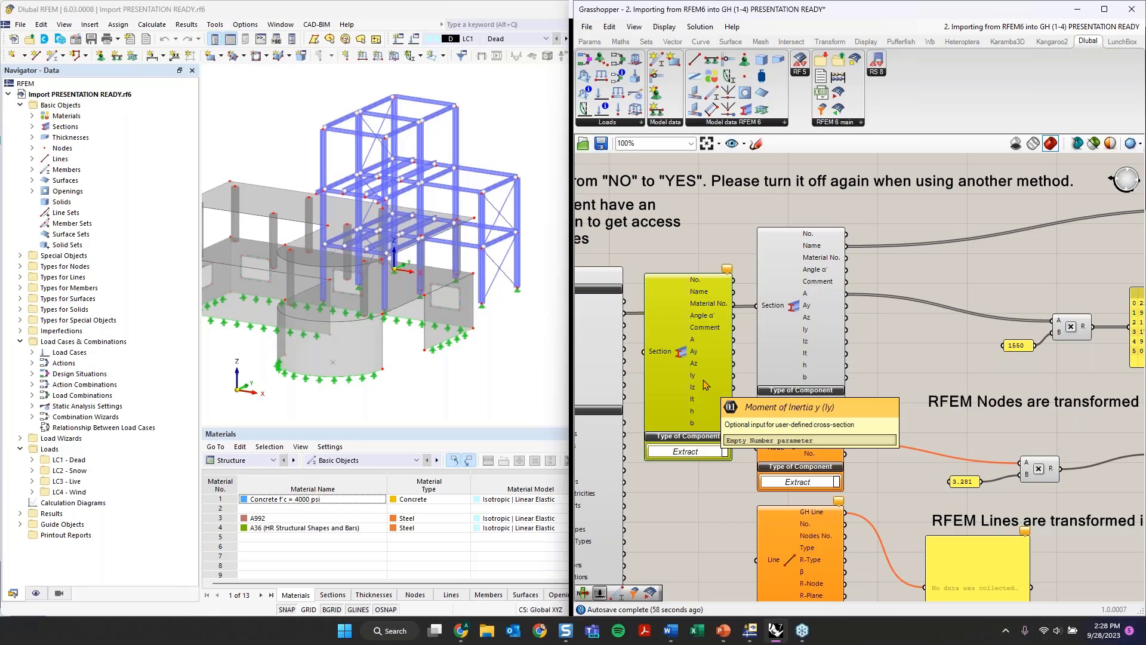
key(Delete)
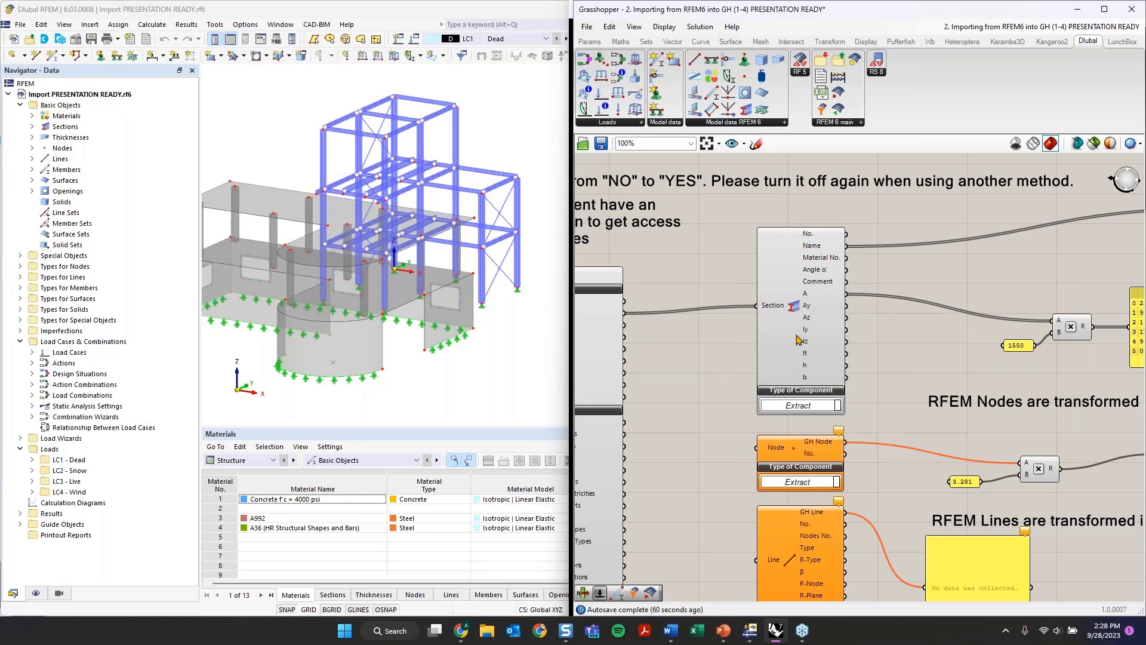
- Examine the outputs of the Section extractor and the Node, Line and Surface extractors below it
right_drag(819, 318, 692, 351)
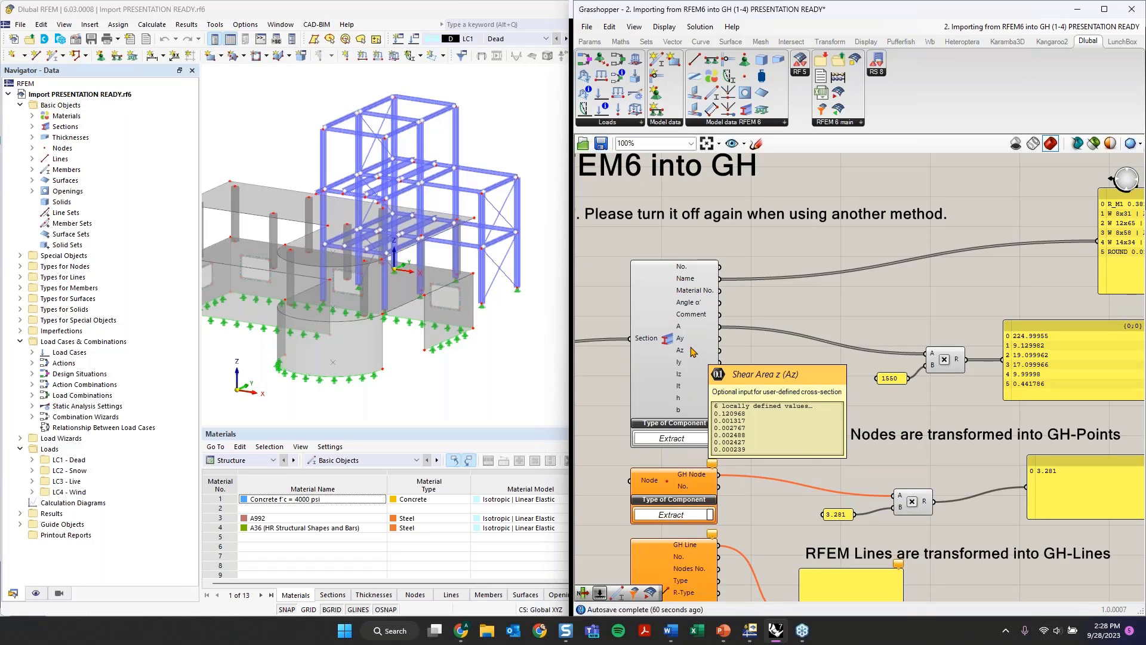
click(692, 364)
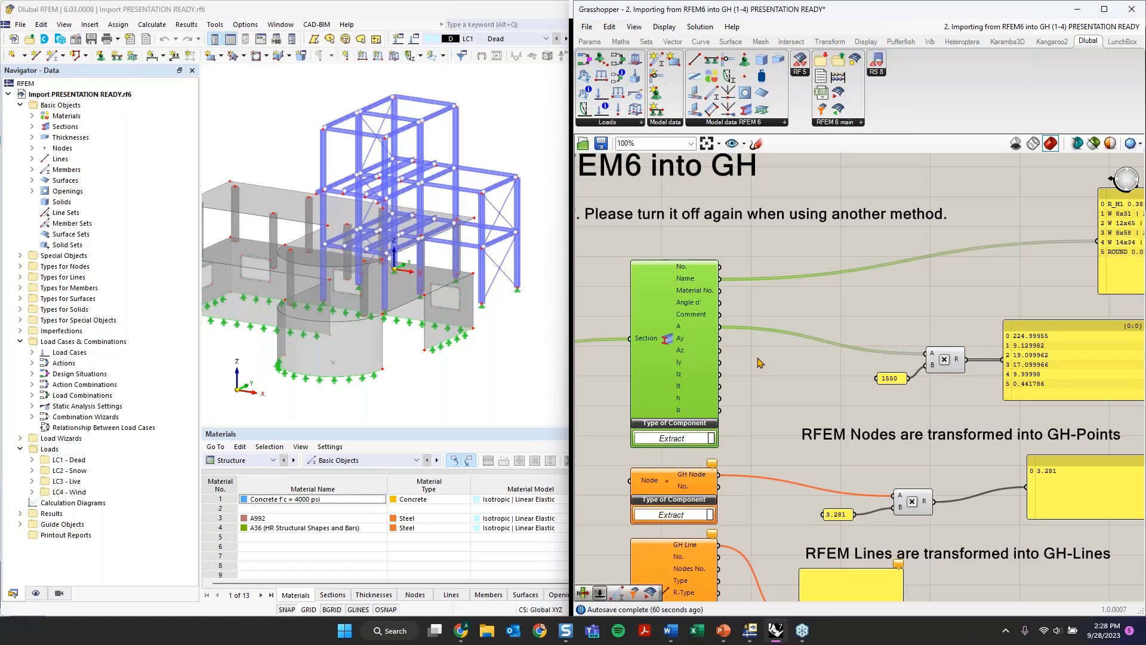
scroll(764, 382, down, 2)
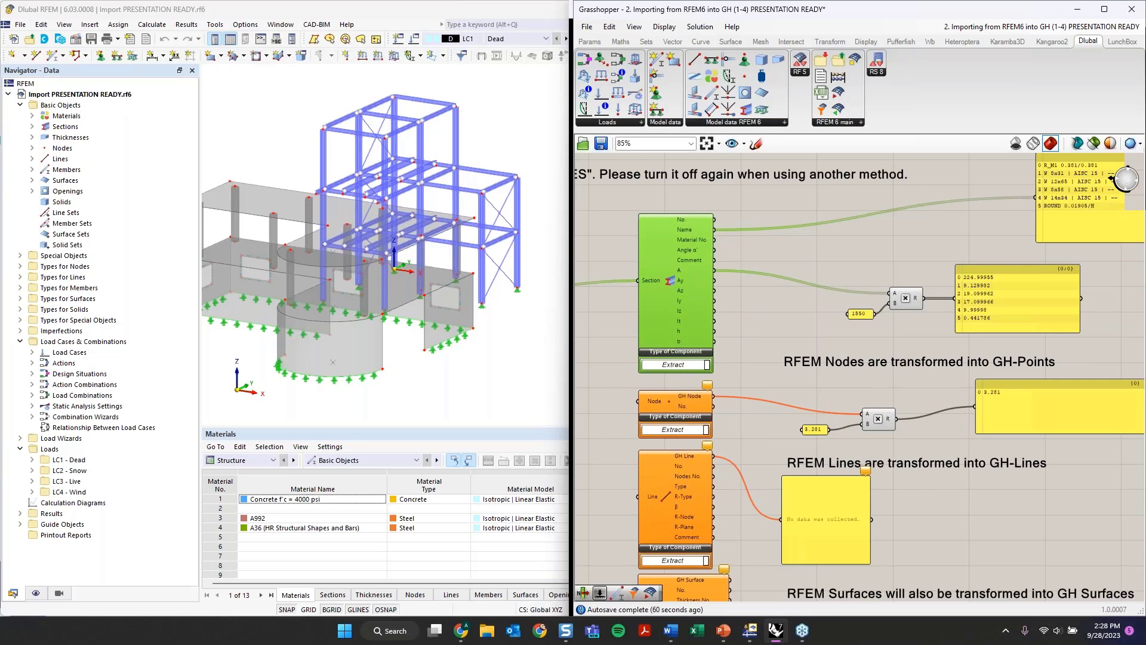
right_drag(685, 508, 684, 402)
right_drag(684, 536, 684, 441)
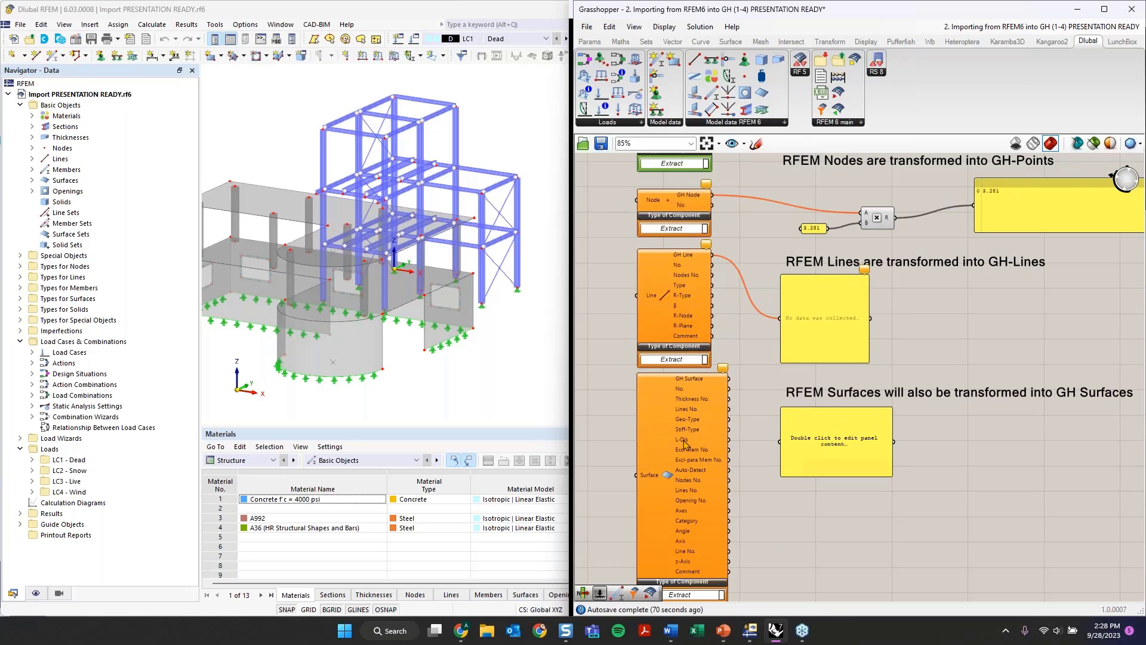
right_drag(734, 174, 718, 373)
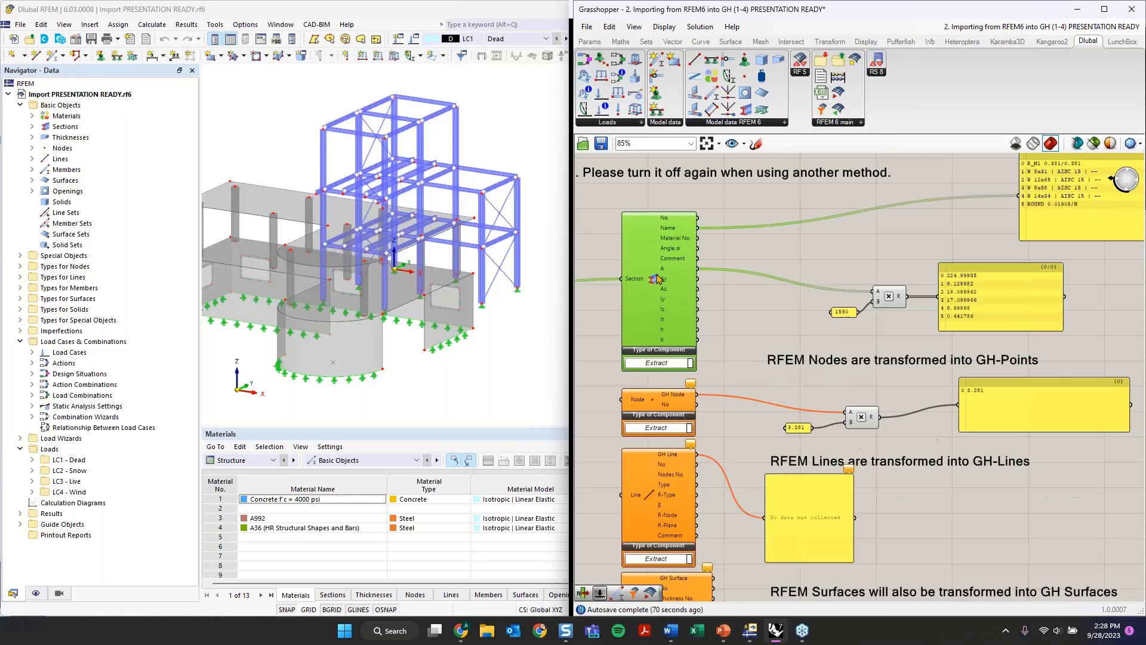
mouse_move(667, 271)
mouse_move(675, 228)
- Move the section name panel closer above the area panel and examine the names alongside the areas multiplied by 1550
right_drag(829, 268, 727, 295)
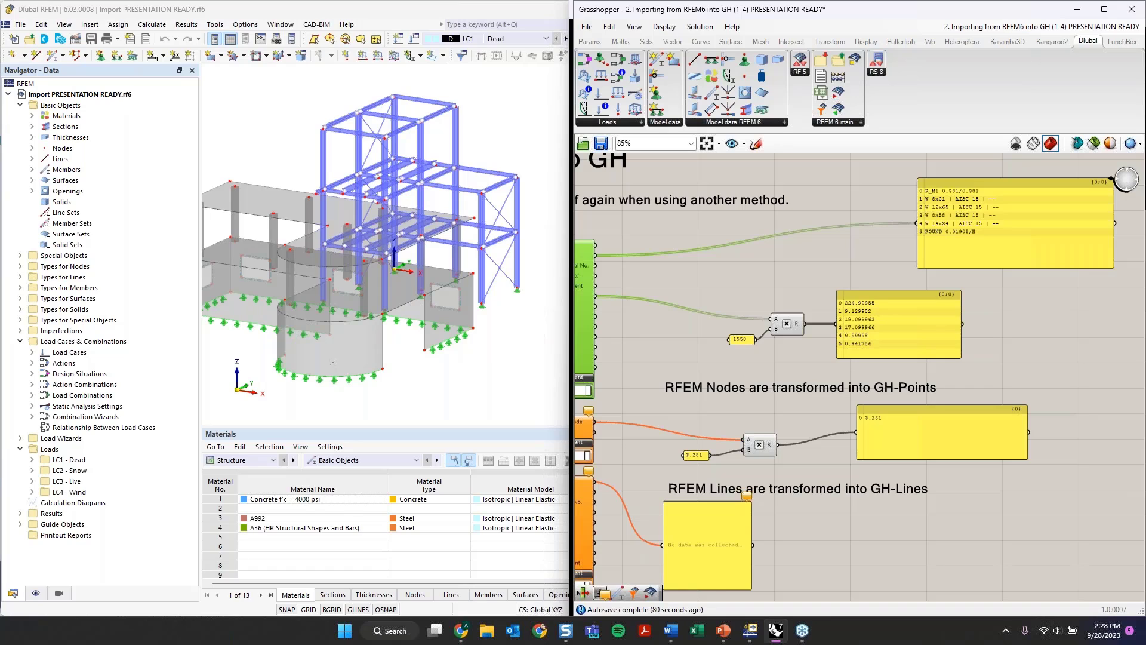
click(996, 238)
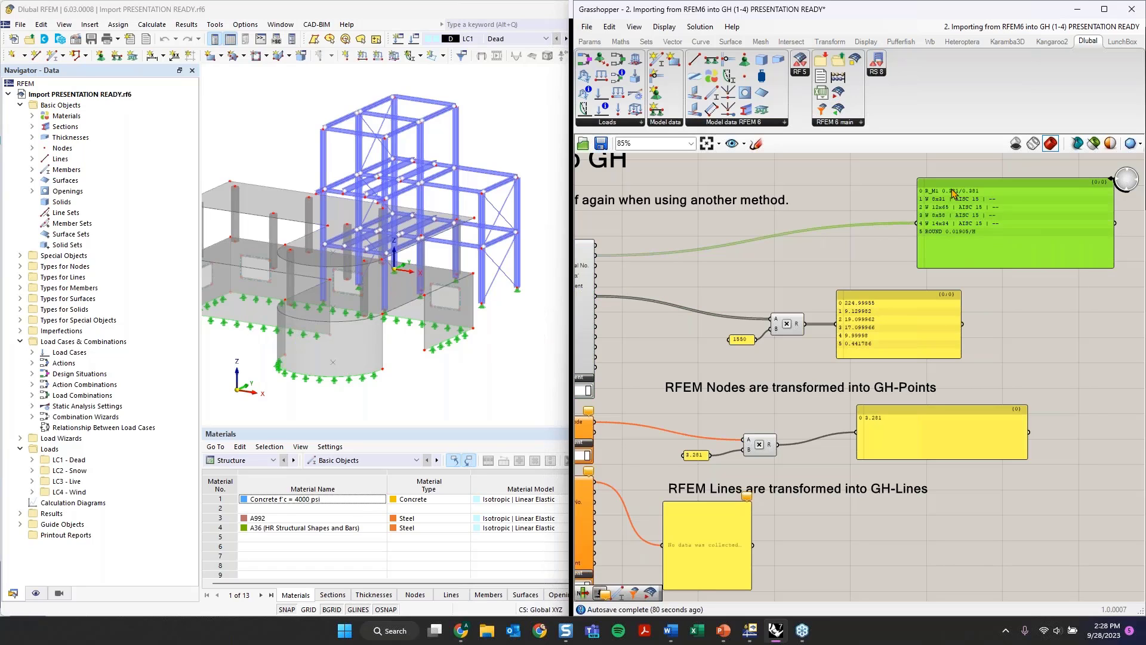
drag(1003, 227, 887, 239)
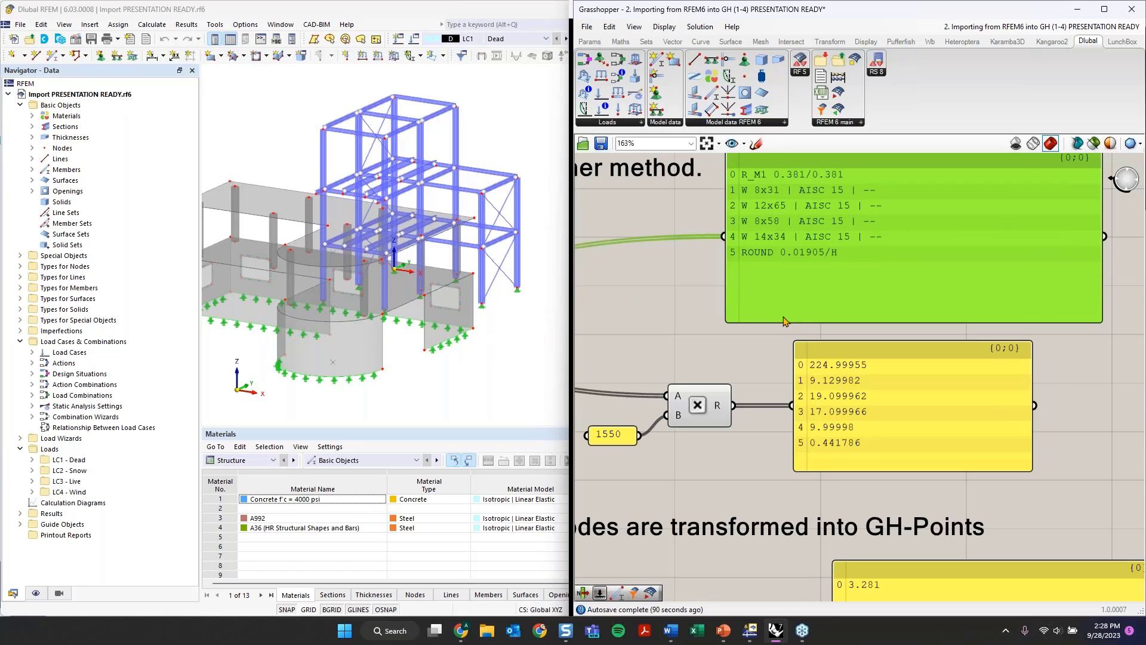
scroll(770, 328, up, 3)
right_drag(850, 373, 818, 327)
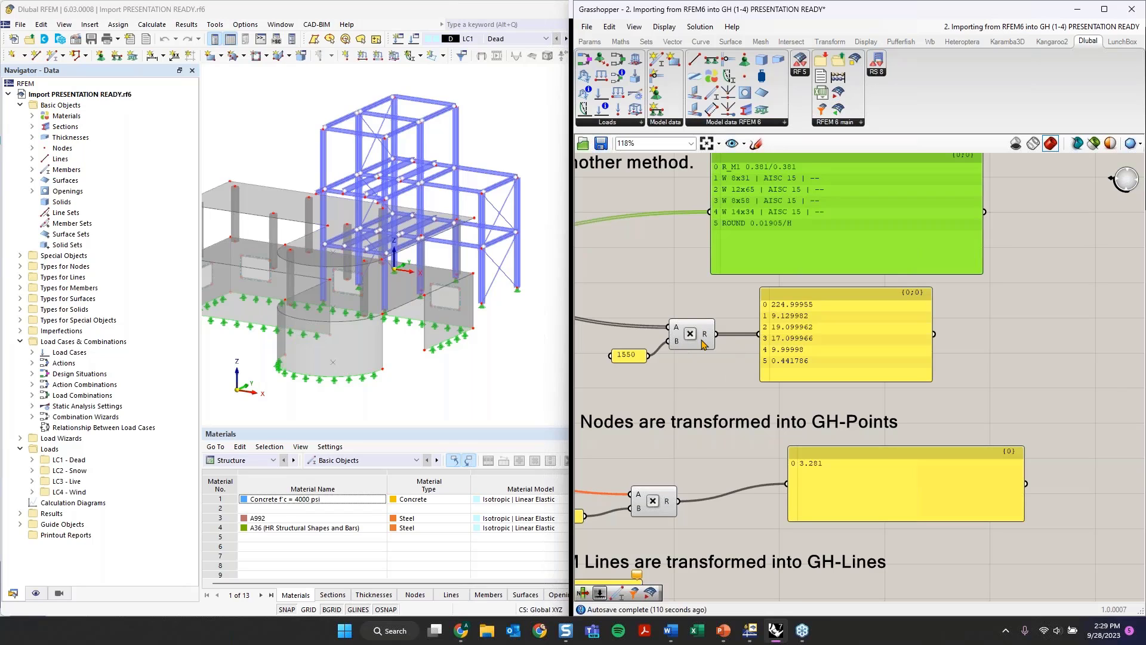
- Display component names instead of icons and examine the Meter^2 to Inches^2 conversion of the section areas with its 1550 factor
click(666, 28)
click(674, 40)
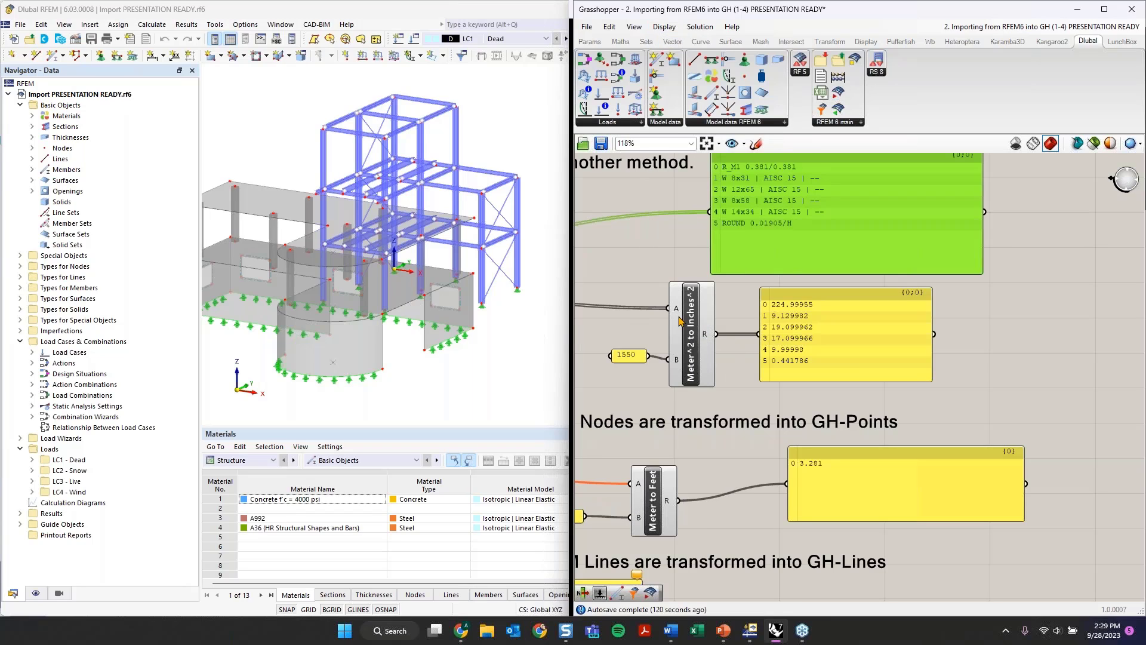
drag(610, 401, 732, 277)
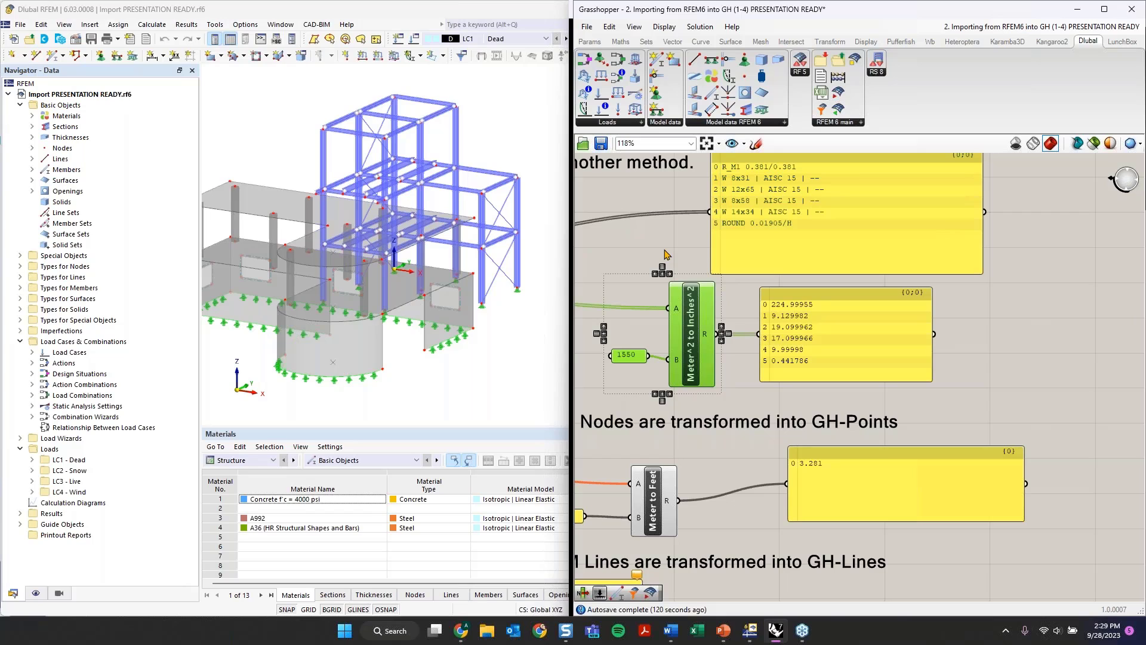
click(669, 303)
scroll(648, 322, down, 2)
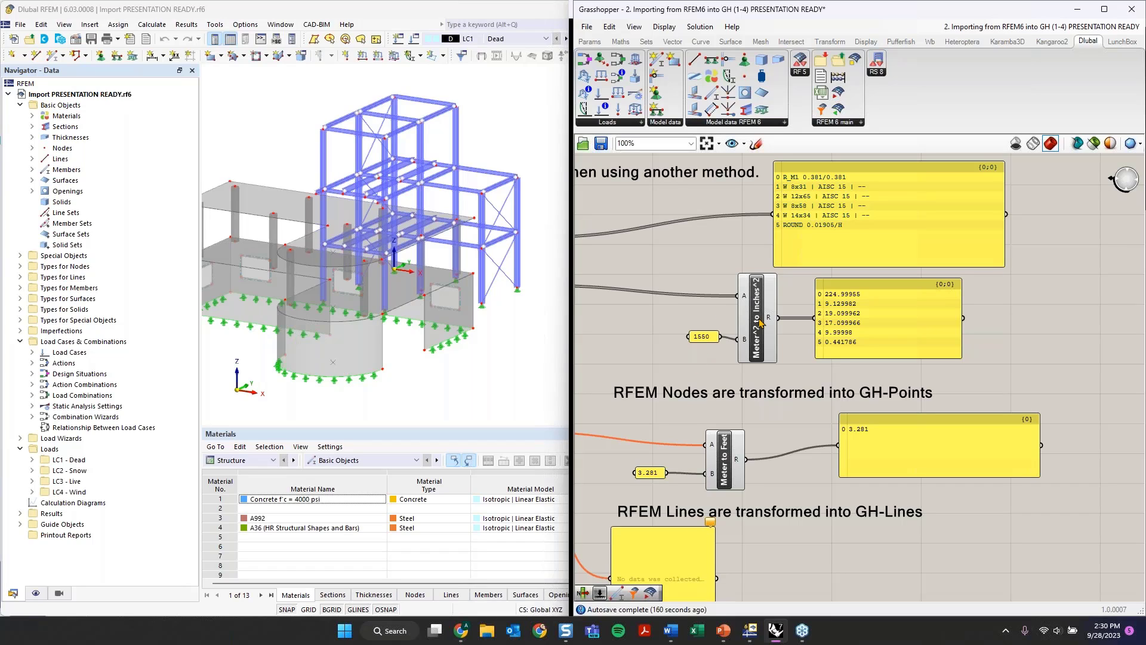
click(870, 321)
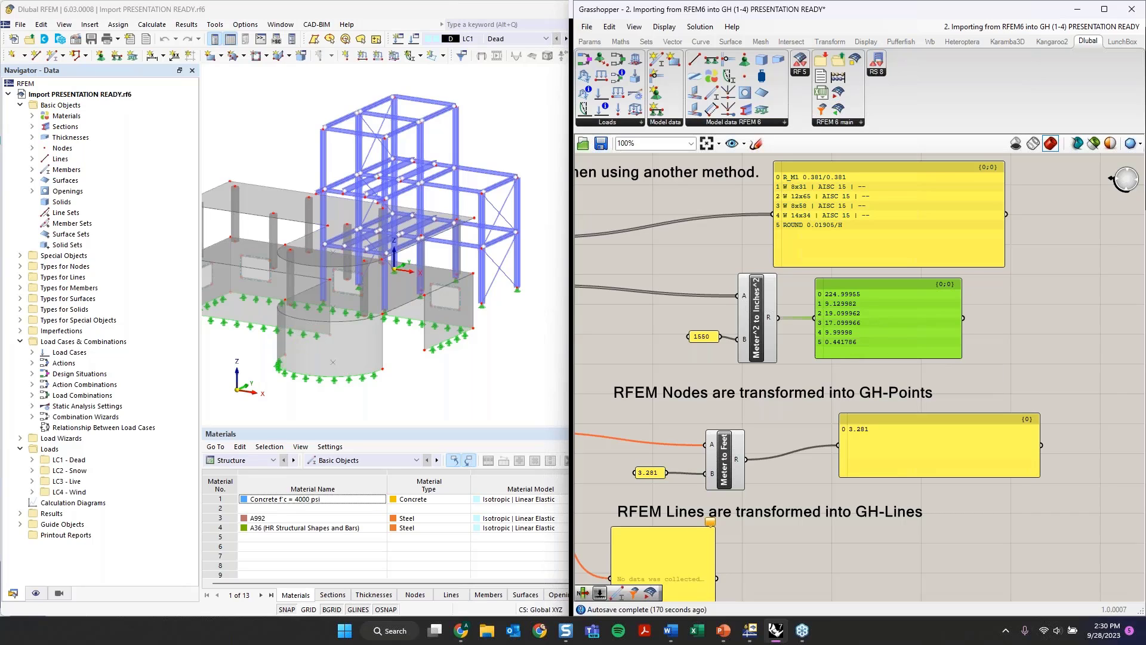
- Connect the RFEM data Lines output to the Line extractor's input and look through the curves listed in its panel
scroll(683, 362, down, 1)
right_drag(706, 396, 806, 316)
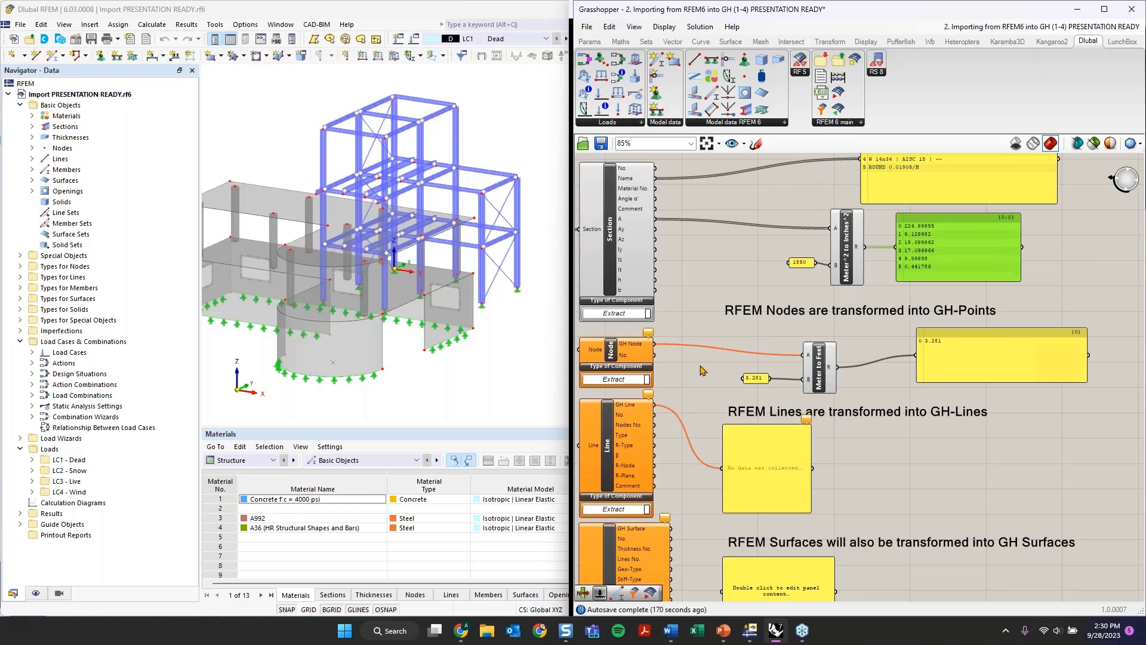
right_drag(701, 370, 717, 296)
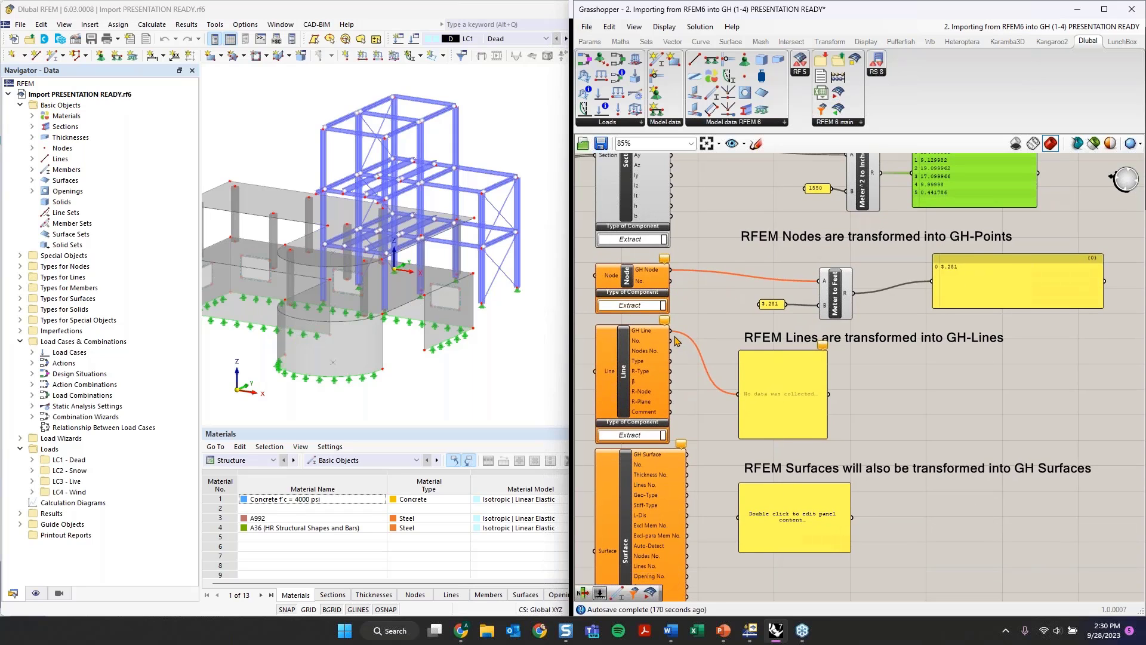
right_drag(701, 337, 891, 307)
right_drag(738, 208, 760, 274)
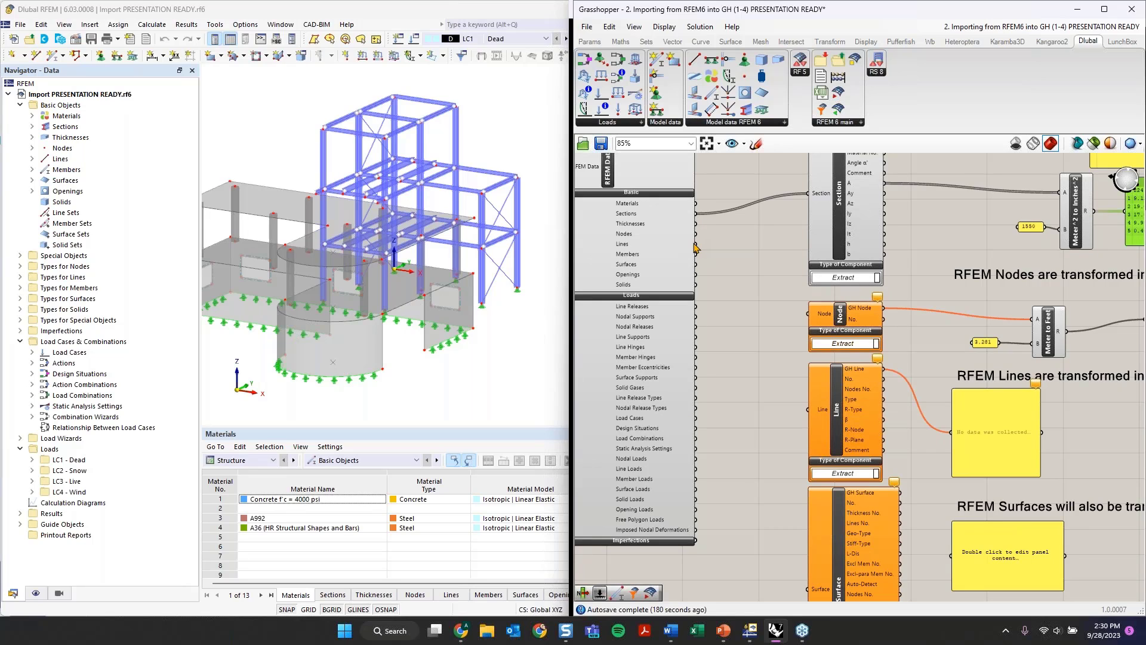
drag(695, 244, 818, 409)
right_drag(994, 434, 939, 394)
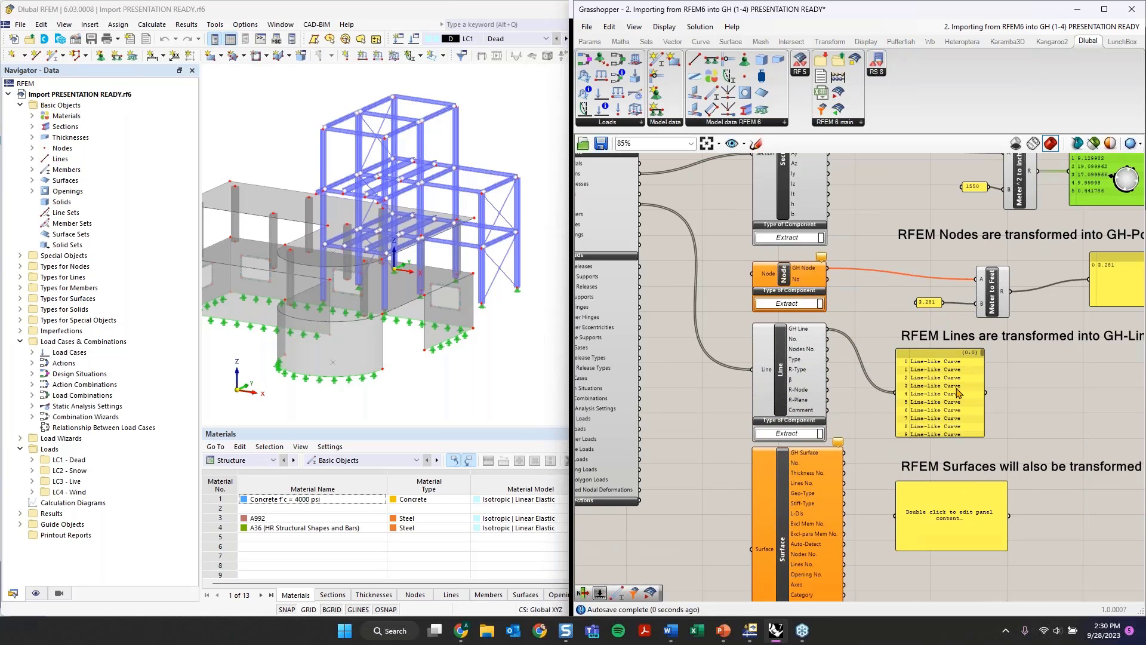
drag(982, 353, 962, 447)
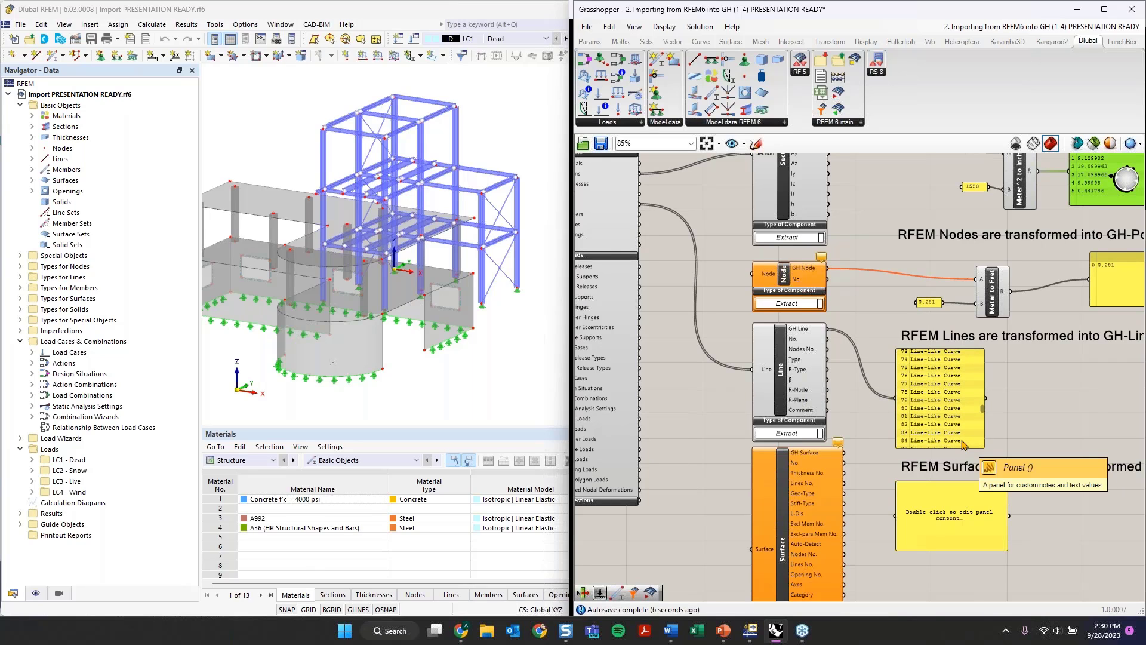
- Connect the RFEM data Surfaces output to the Surface extractor, wire GH Surface into the empty panel, and make that panel taller
right_drag(670, 356, 694, 257)
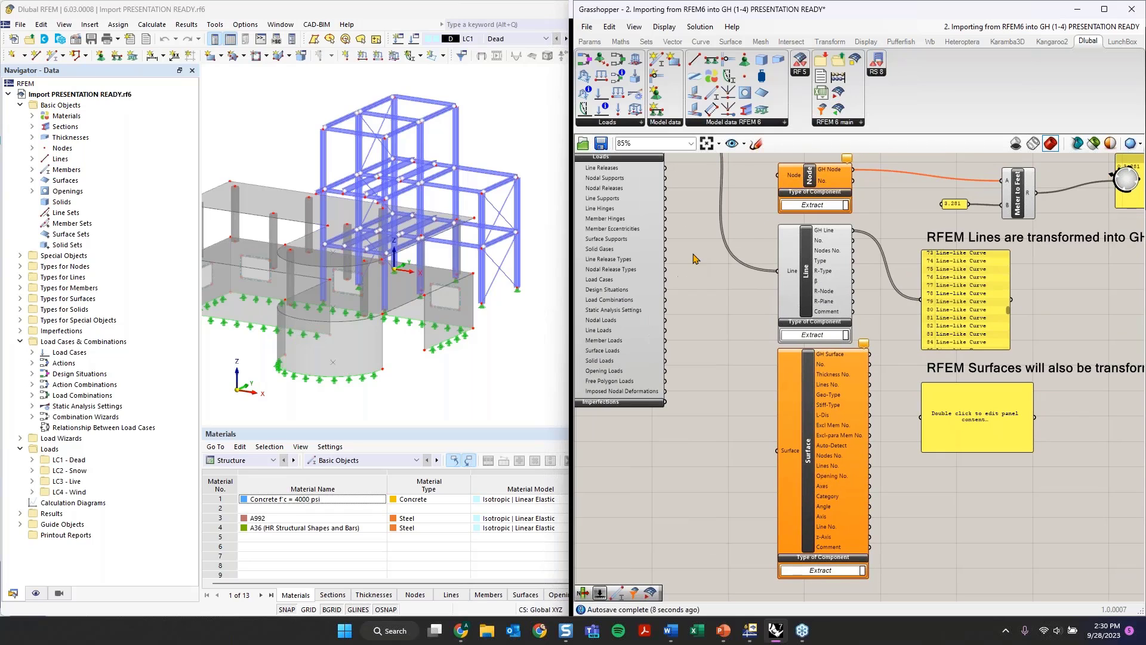
right_drag(673, 195, 689, 249)
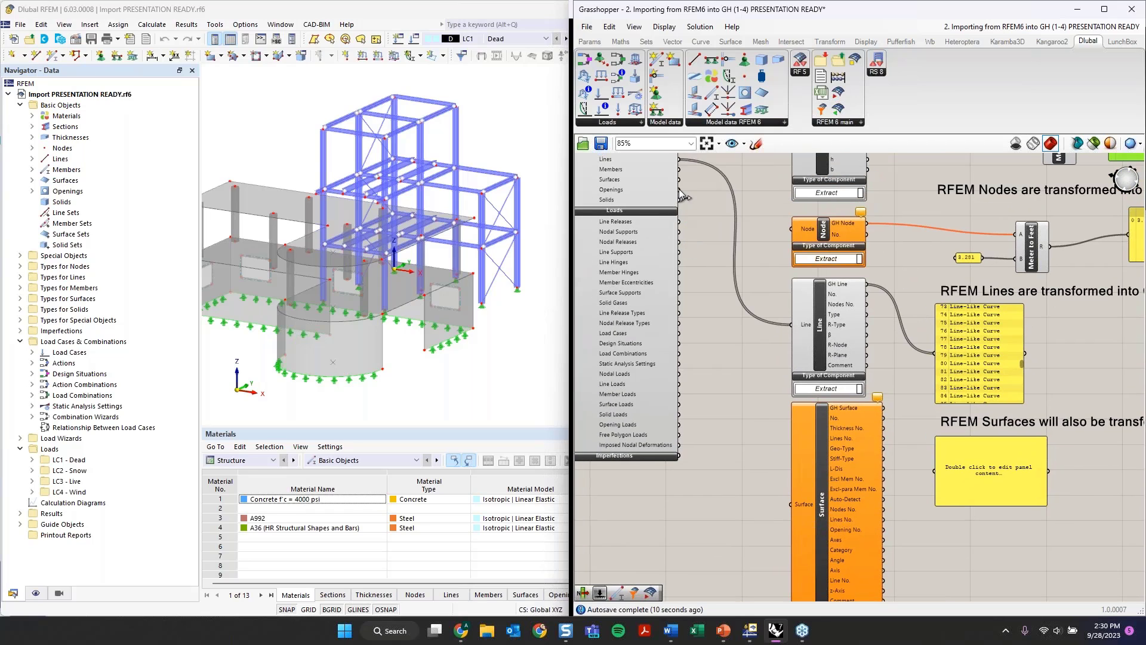
drag(679, 180, 792, 504)
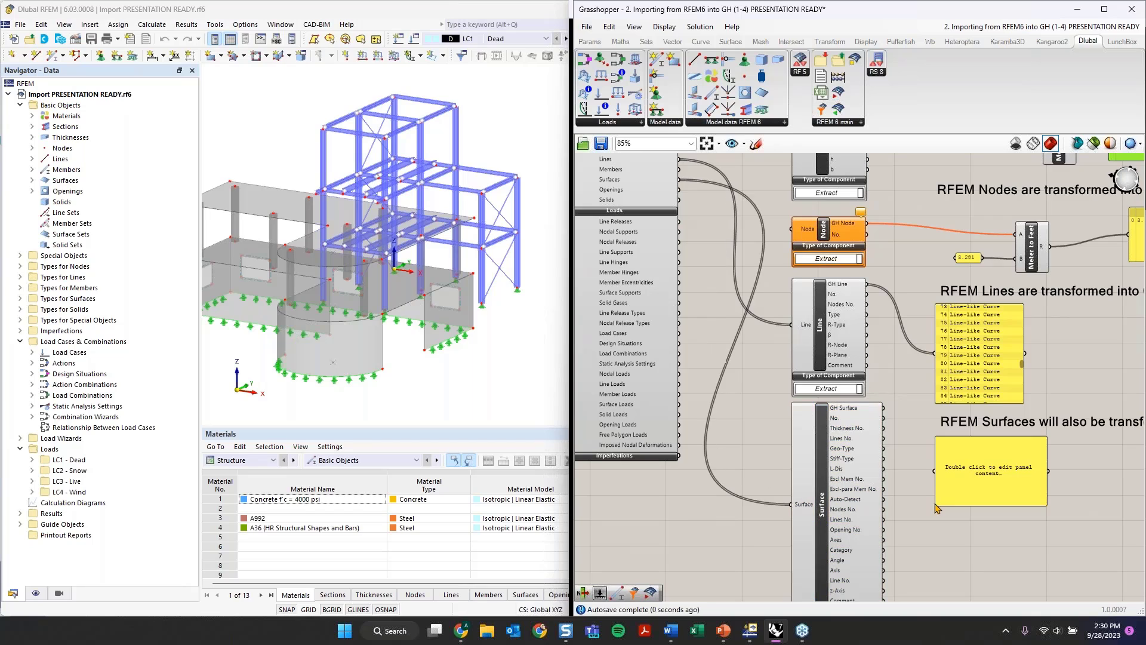
right_drag(927, 524, 861, 512)
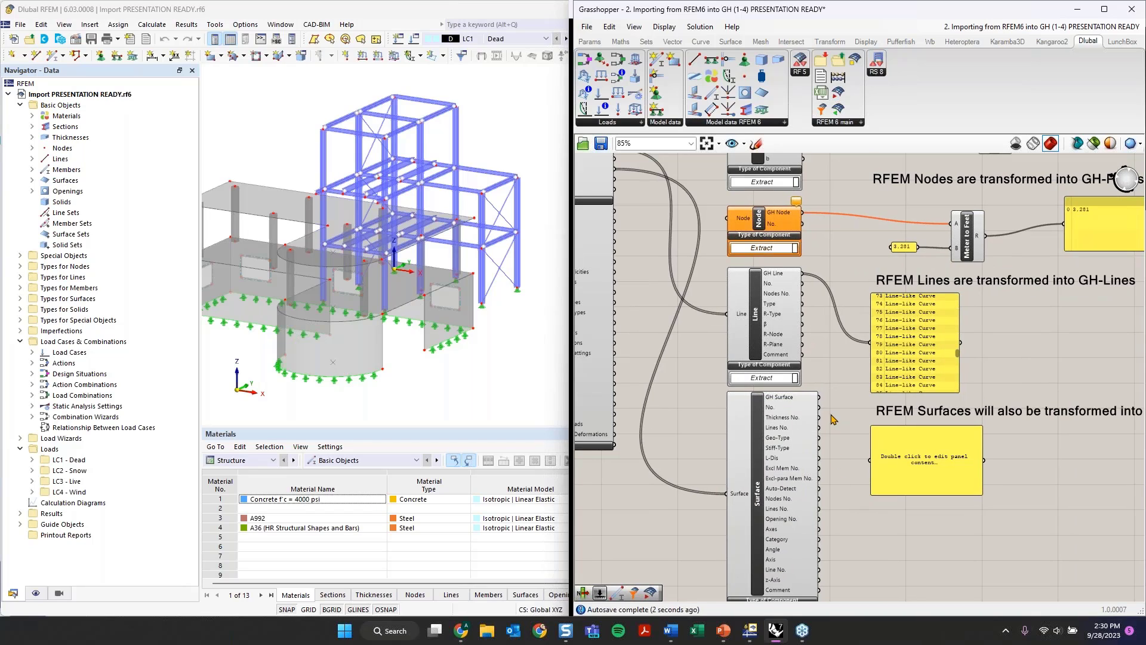
drag(819, 397, 870, 460)
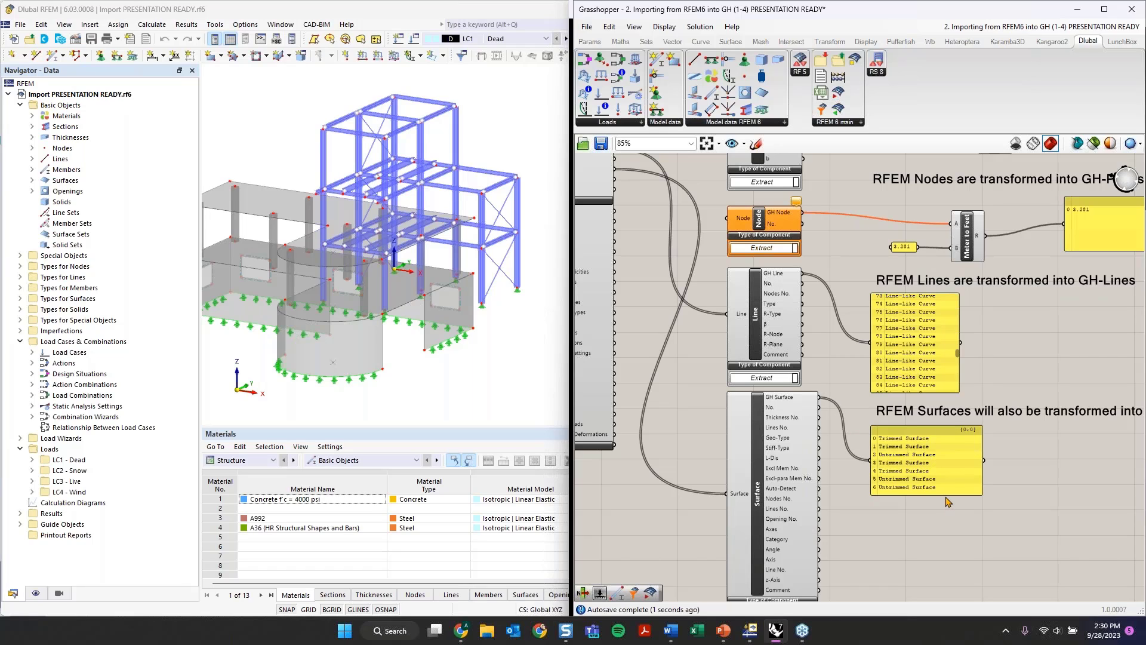
drag(943, 495, 941, 516)
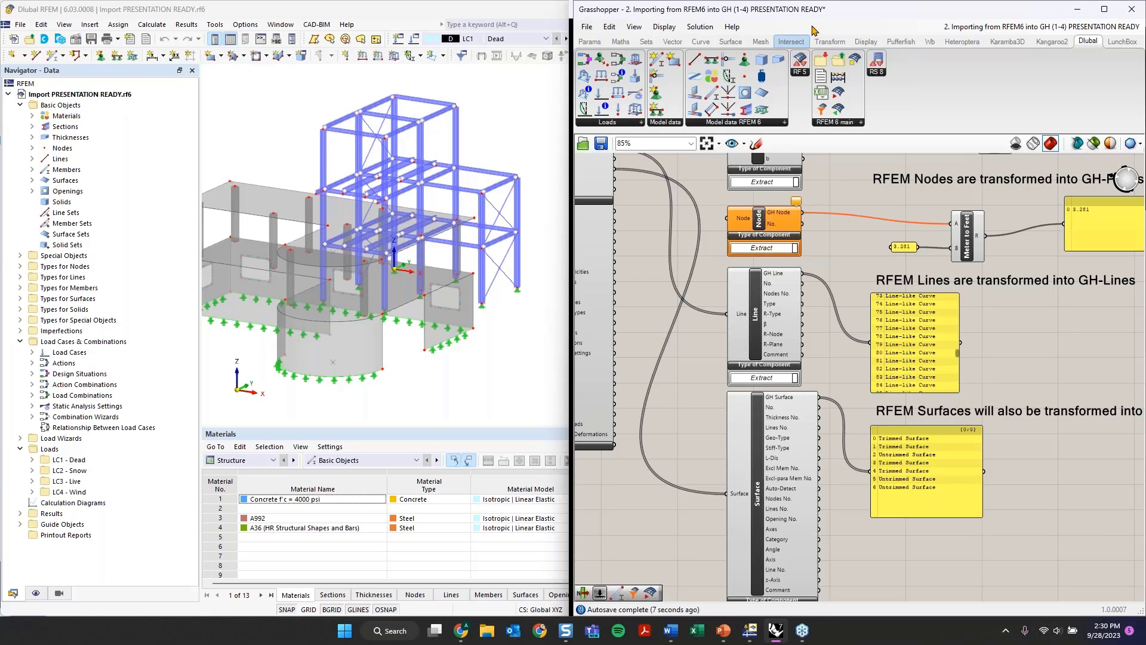
- Move the Grasshopper window aside and examine the imported lines and surfaces up close in Rhino's Perspective viewport
drag(833, 23, 314, 28)
right_drag(821, 318, 823, 392)
scroll(821, 391, up, 2)
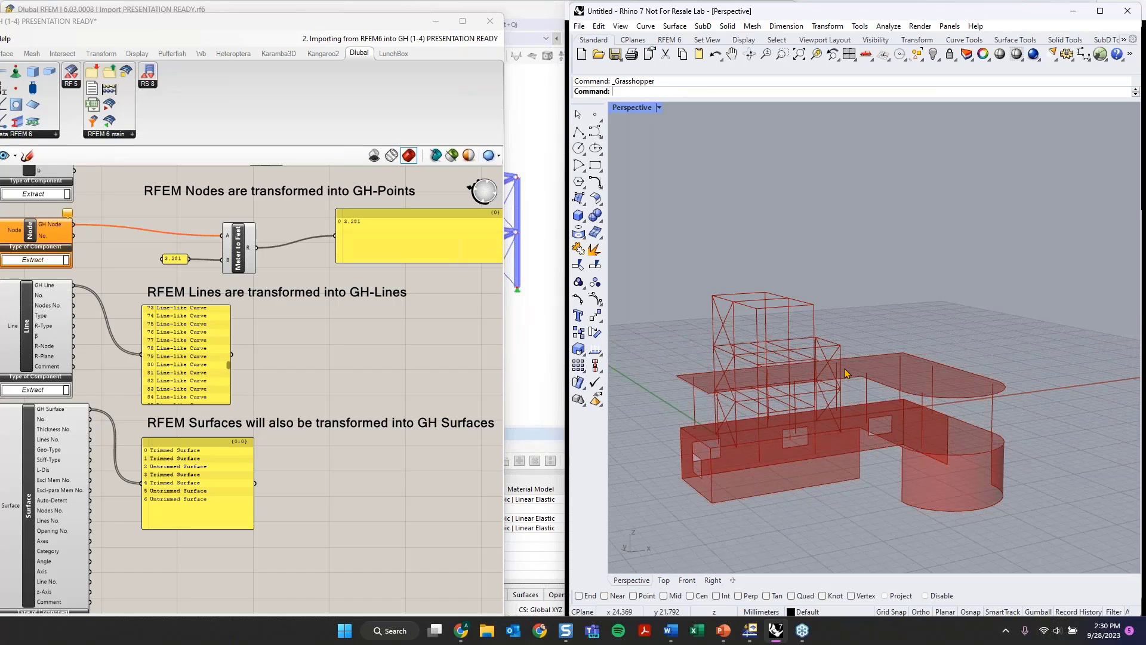
scroll(845, 374, up, 3)
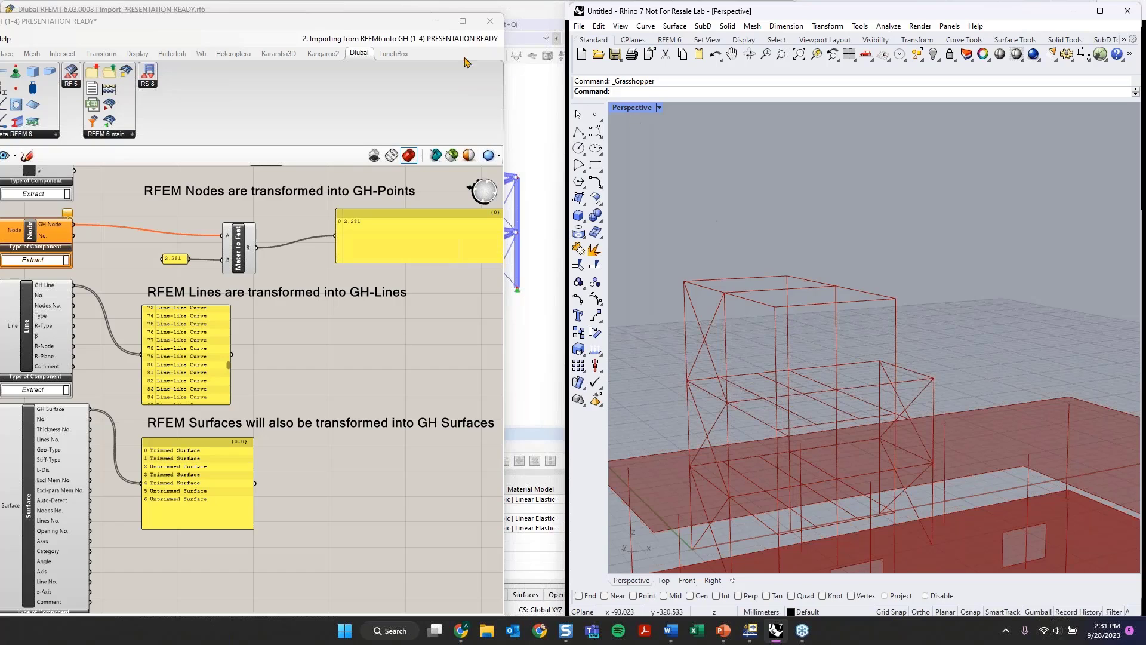
- Maximize the Grasshopper window and delete the yellow panel covering the RFEM Import component in the complete structure import section
drag(404, 29, 1045, 2)
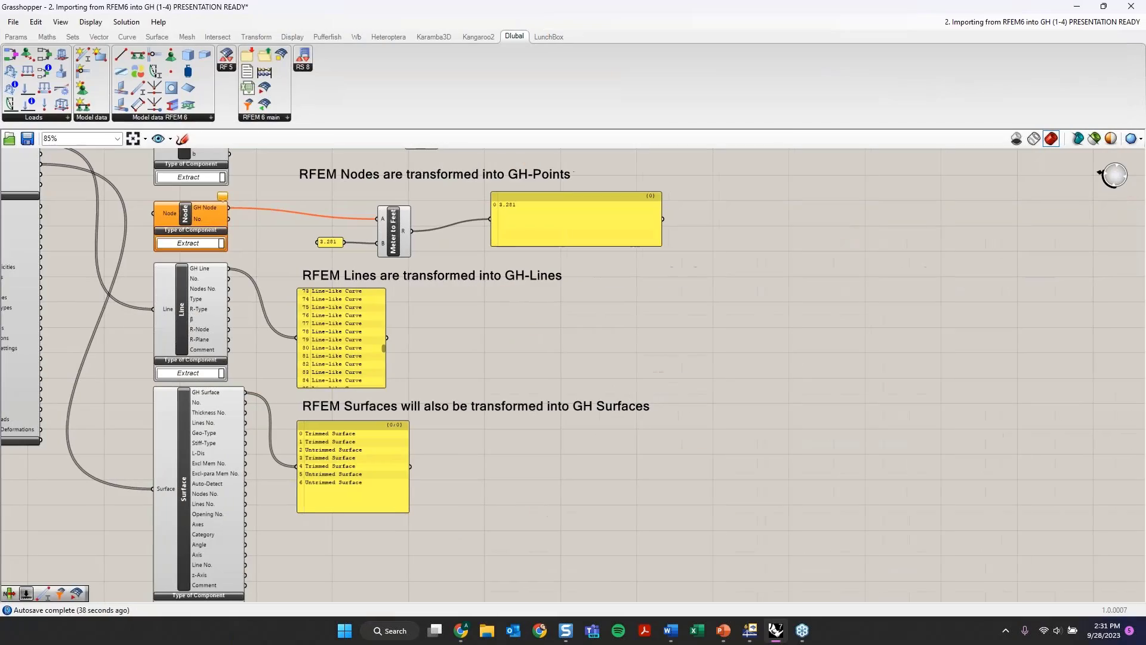
scroll(629, 244, down, 3)
right_drag(302, 328, 632, 397)
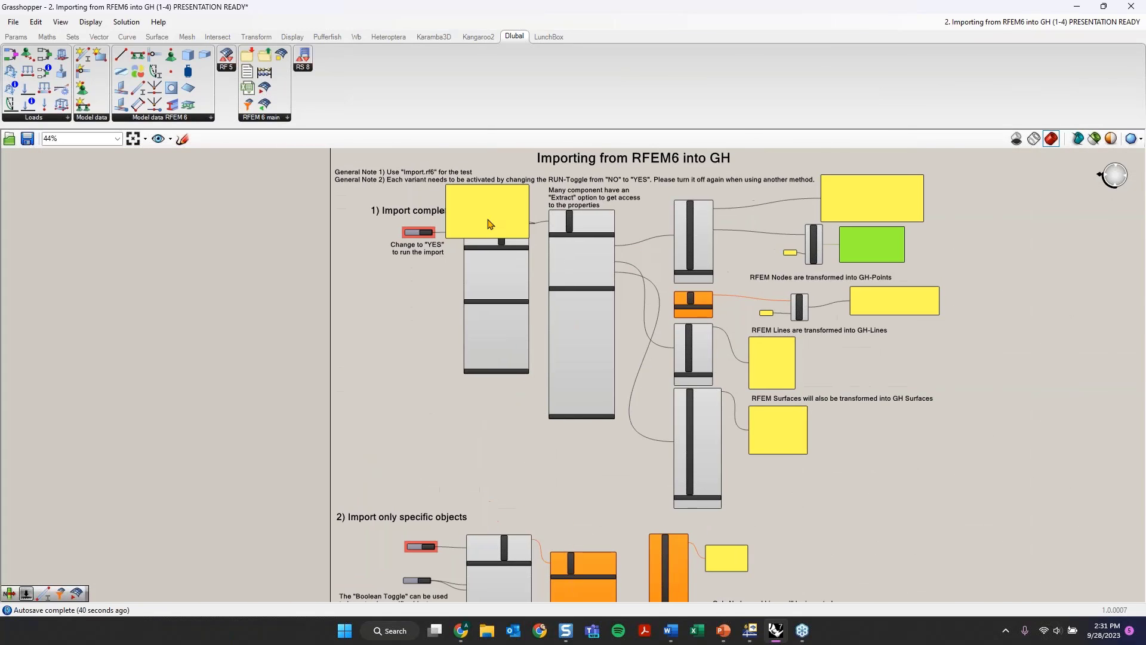
scroll(488, 224, up, 3)
click(514, 201)
key(Delete)
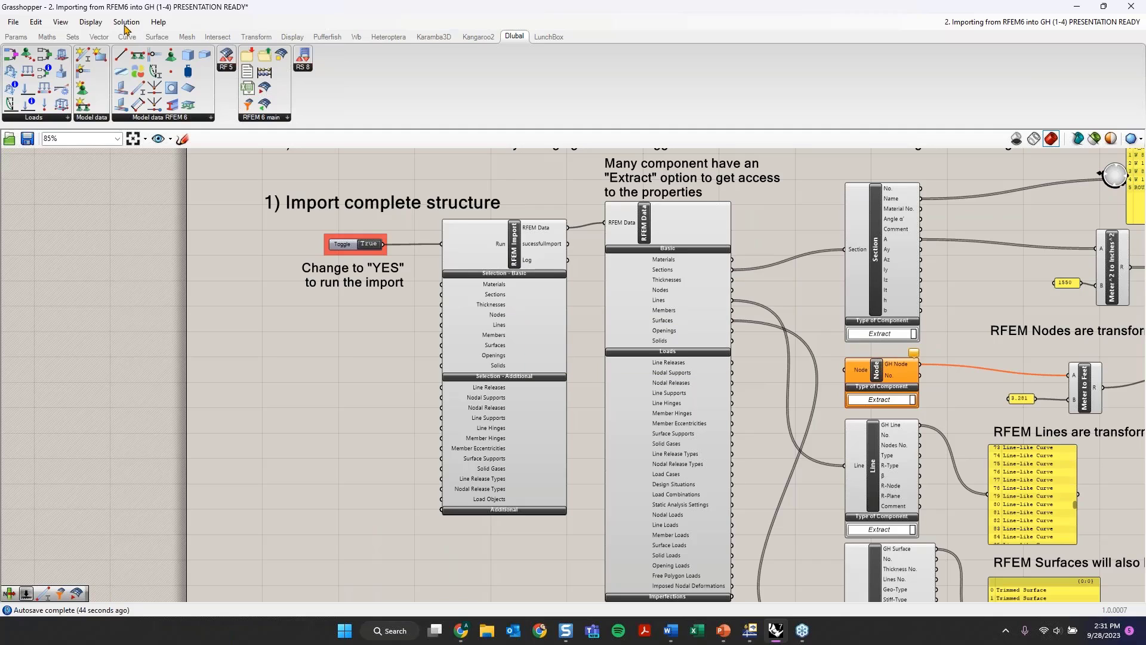
- Switch the component display back to icons and bring the "Import only specific objects" section into view
click(92, 23)
click(111, 36)
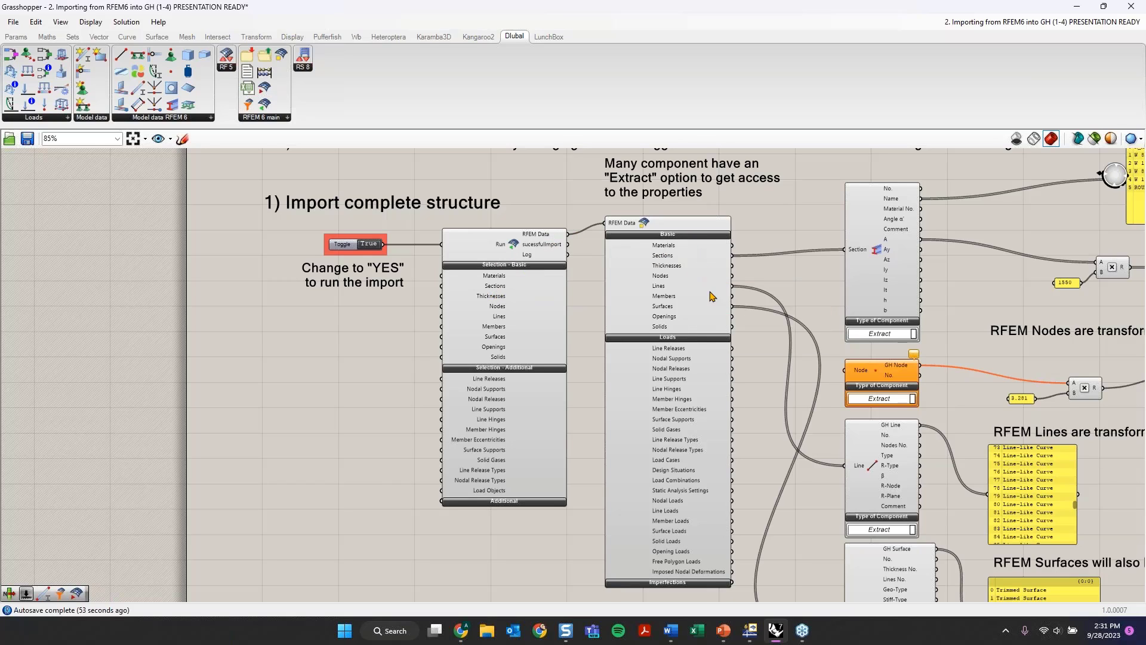
mouse_move(711, 320)
right_drag(783, 227, 614, 231)
scroll(609, 258, down, 1)
scroll(589, 255, up, 1)
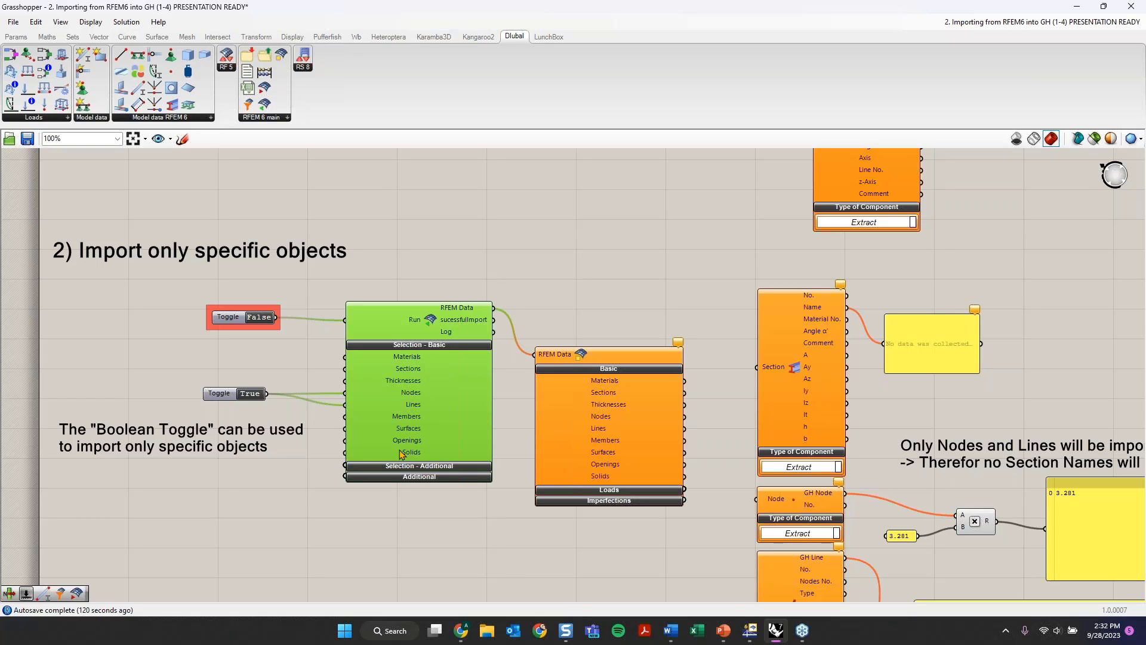
- Add a Filter component to the canvas in the section on importing only specific objects using filters
scroll(407, 418, down, 1)
scroll(371, 415, down, 4)
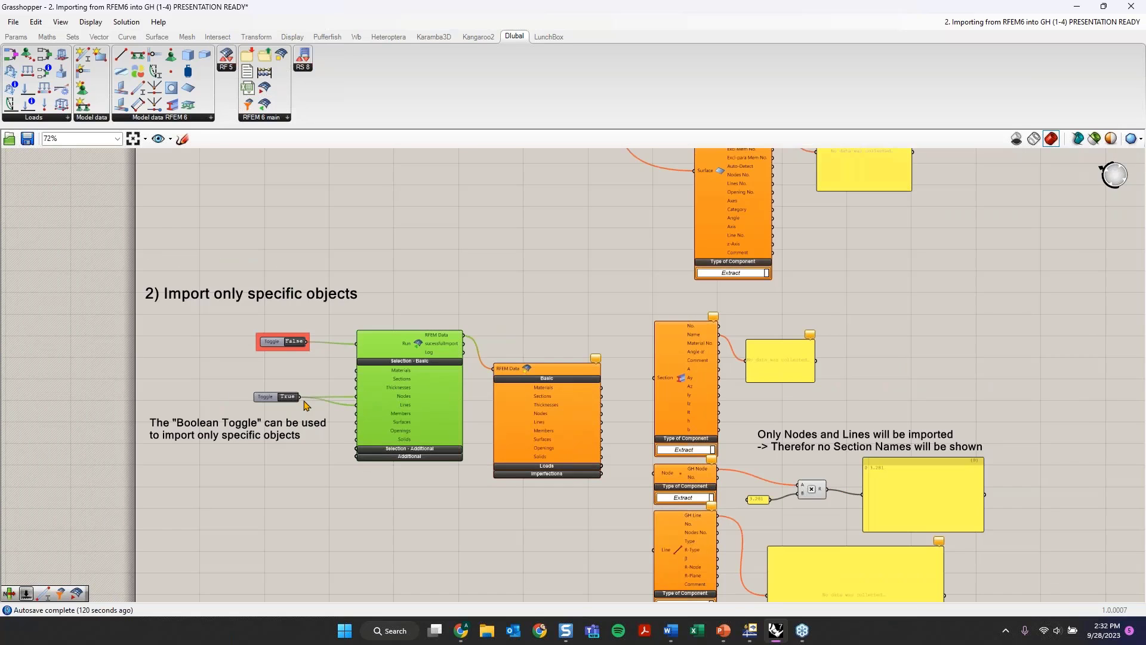
scroll(435, 413, up, 2)
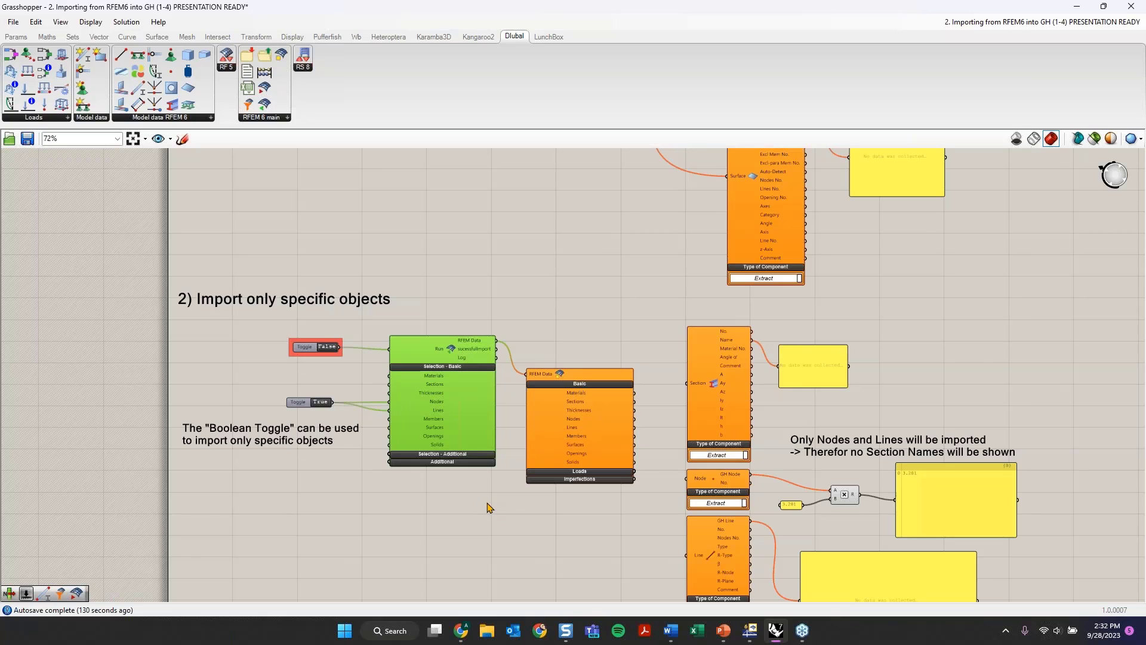
mouse_move(487, 503)
right_down()
mouse_move(481, 281)
mouse_move(447, 447)
mouse_move(440, 326)
right_up()
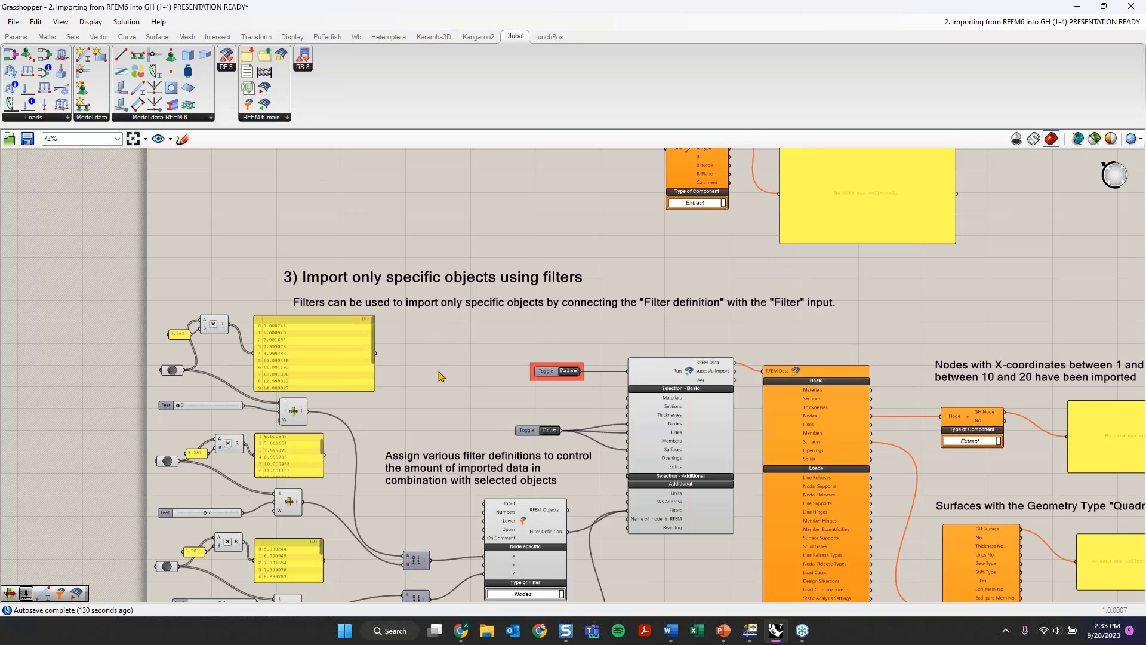
right_drag(448, 400, 429, 223)
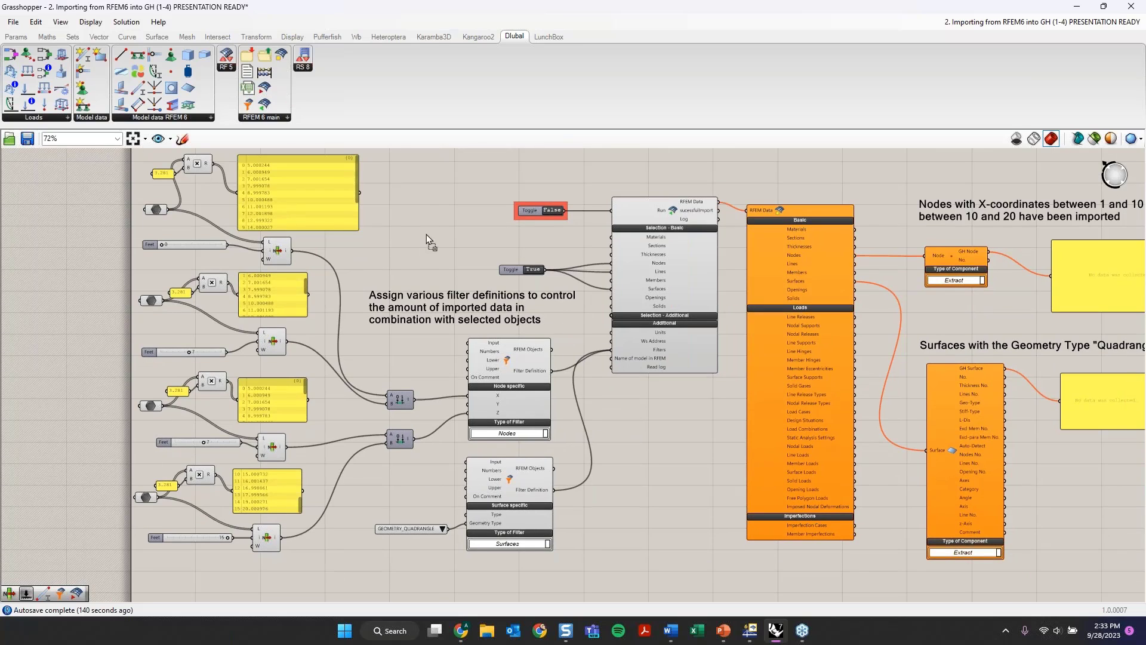
drag(426, 234, 418, 189)
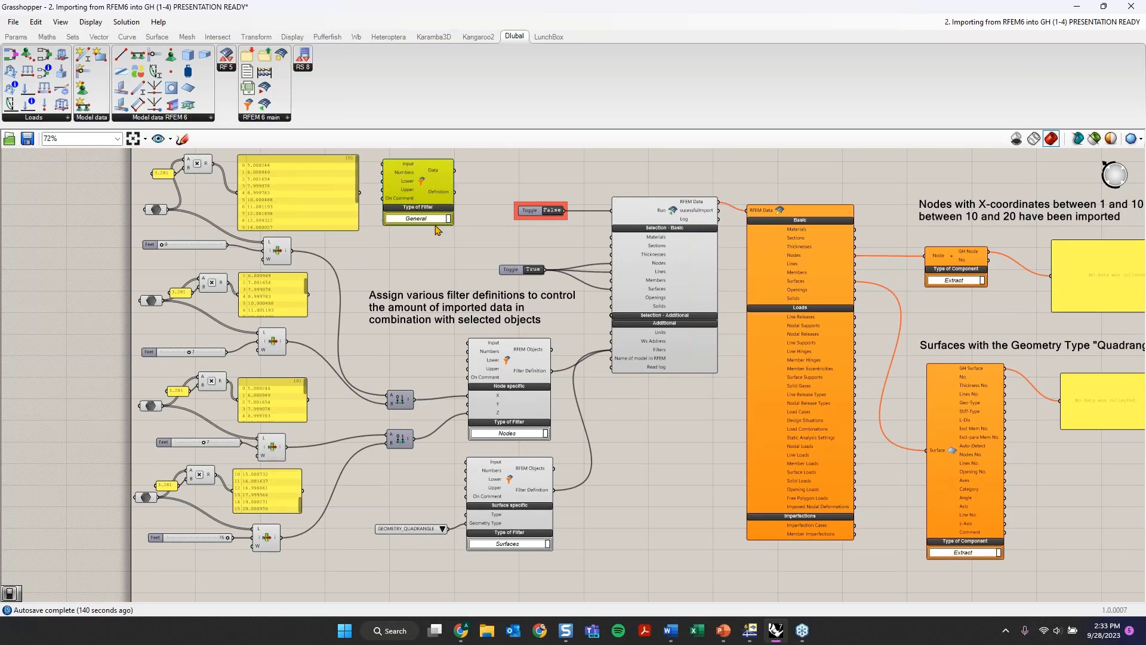
- Check the new Filter component's inputs and available filter types, and delete the component from the canvas
scroll(417, 203, up, 5)
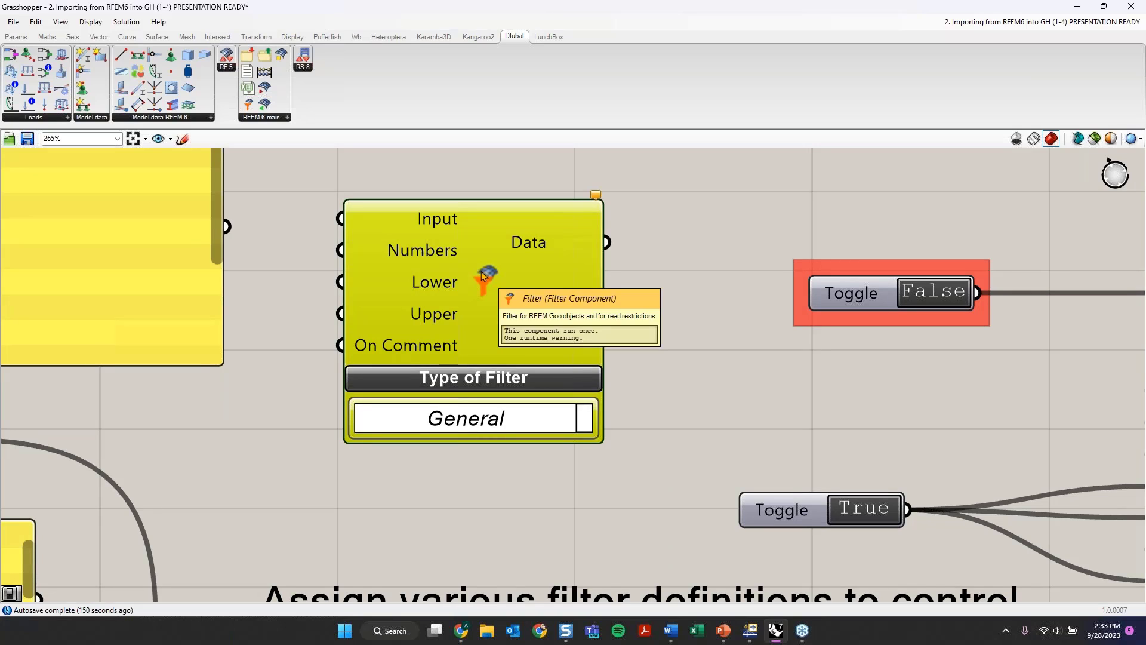
scroll(564, 288, down, 2)
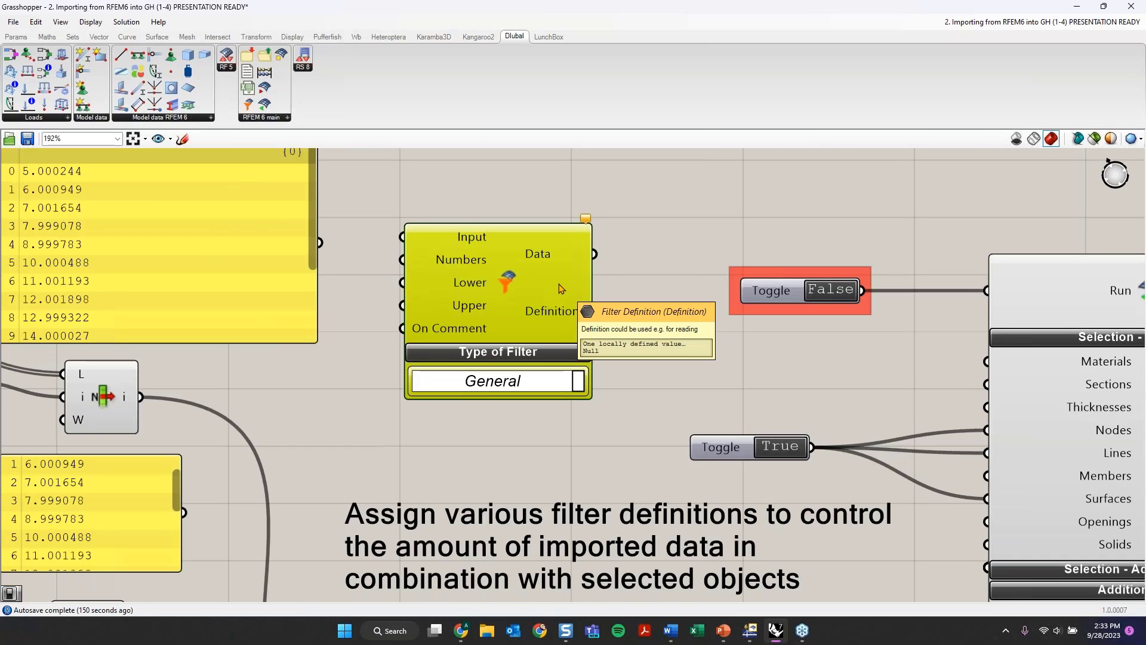
click(523, 382)
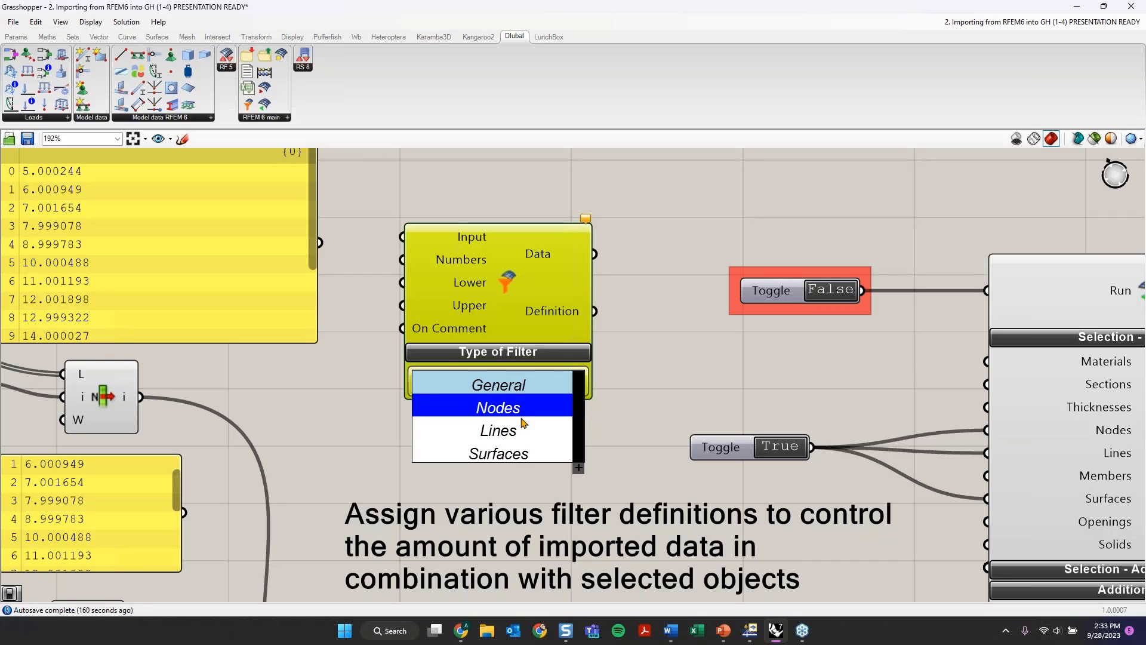
click(367, 305)
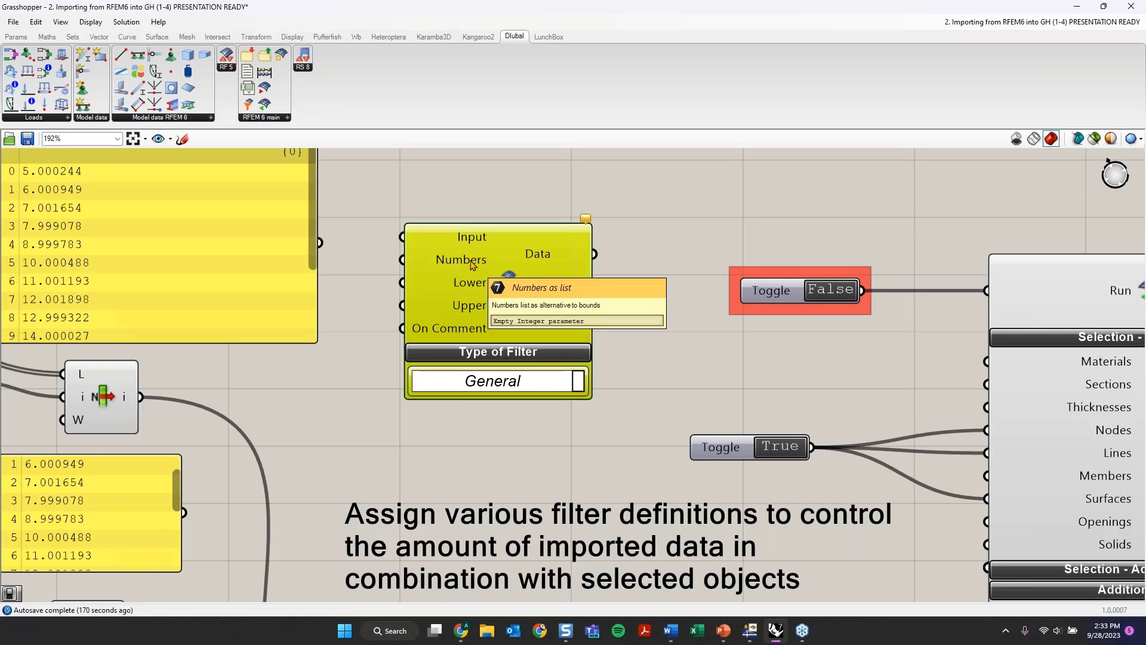
scroll(543, 347, down, 5)
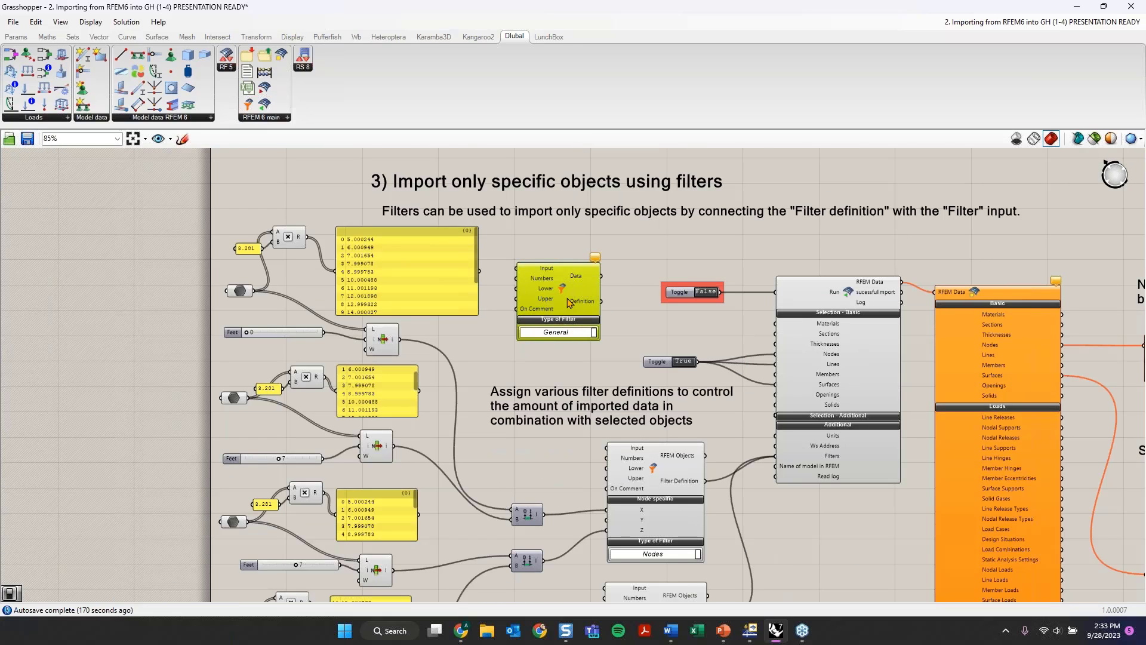
key(Delete)
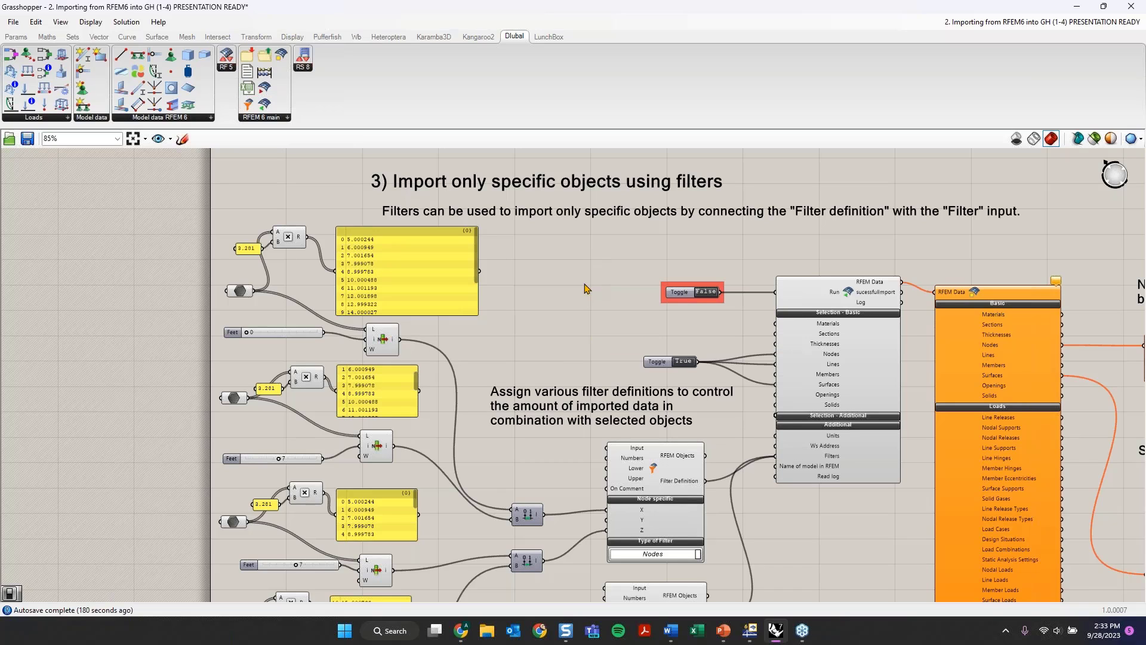
- Examine the Nodes filter, its X, Y and Z inputs, and its filter definition's connection to the import component's Filters input
right_drag(659, 453, 647, 323)
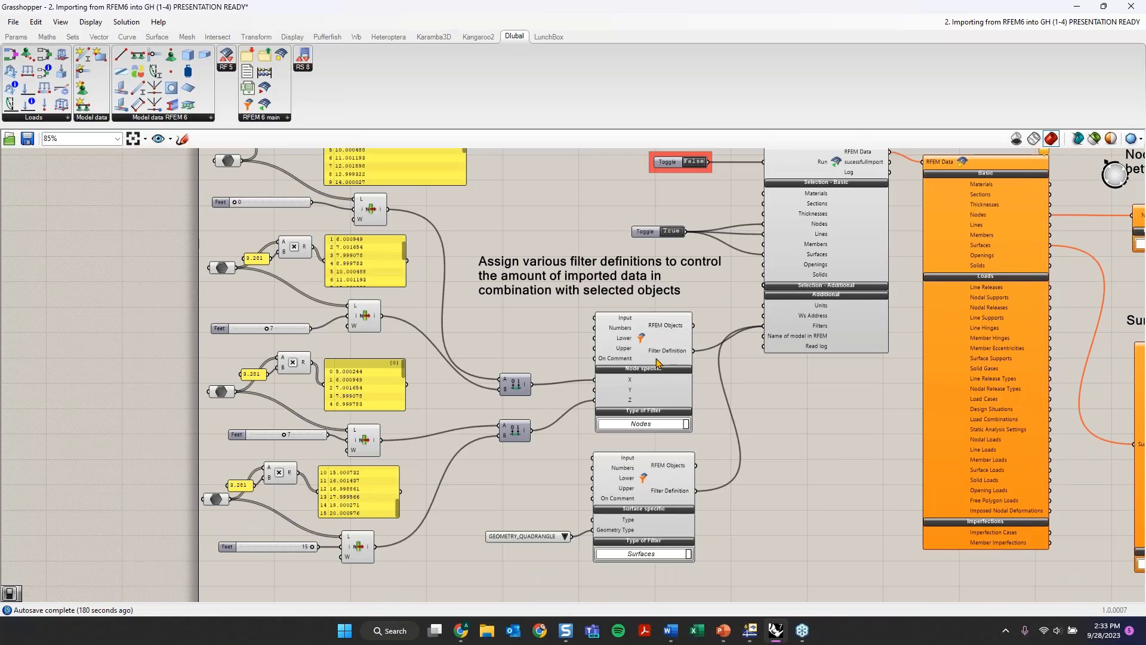
click(632, 320)
scroll(665, 320, up, 1)
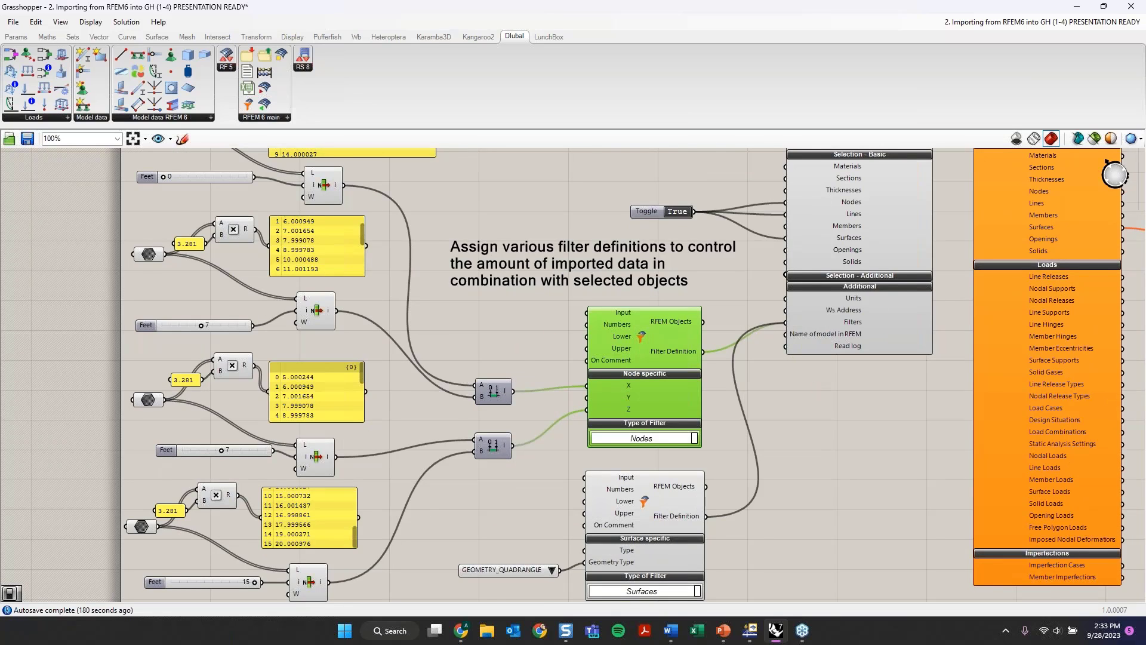
right_drag(813, 385, 756, 406)
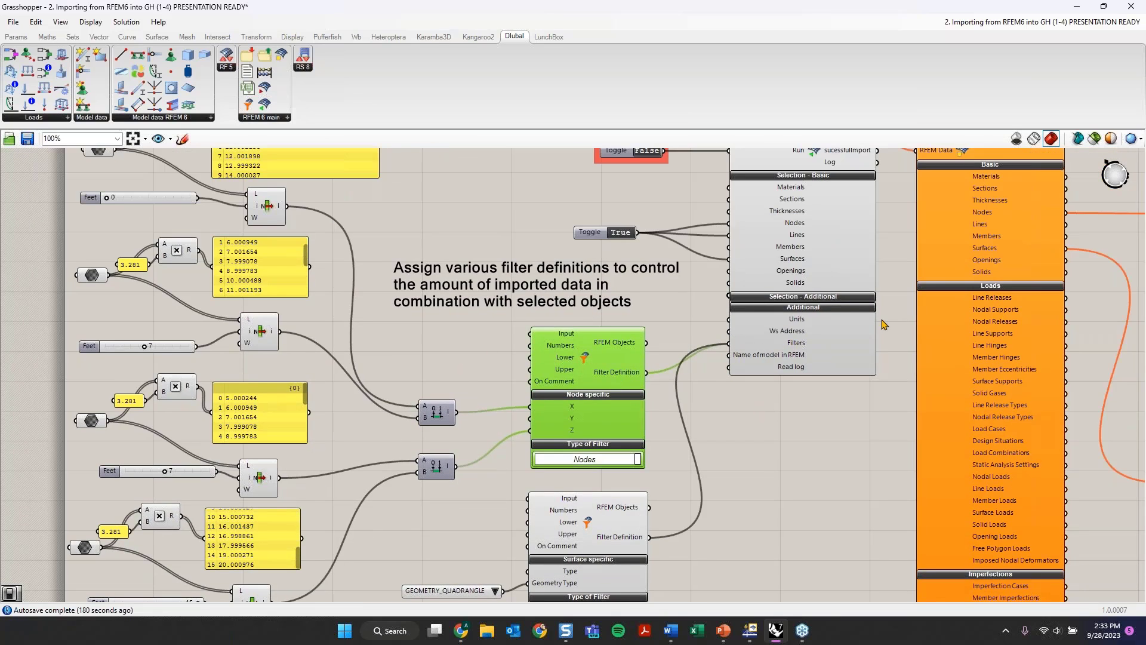
right_drag(884, 324, 837, 370)
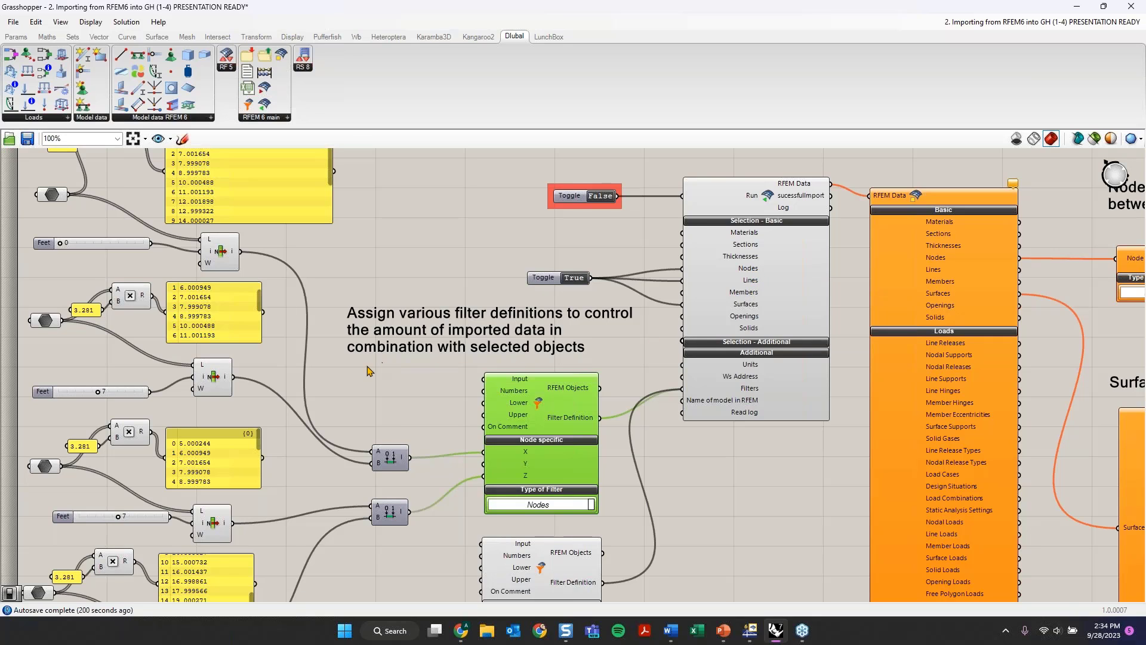
right_drag(552, 436, 764, 369)
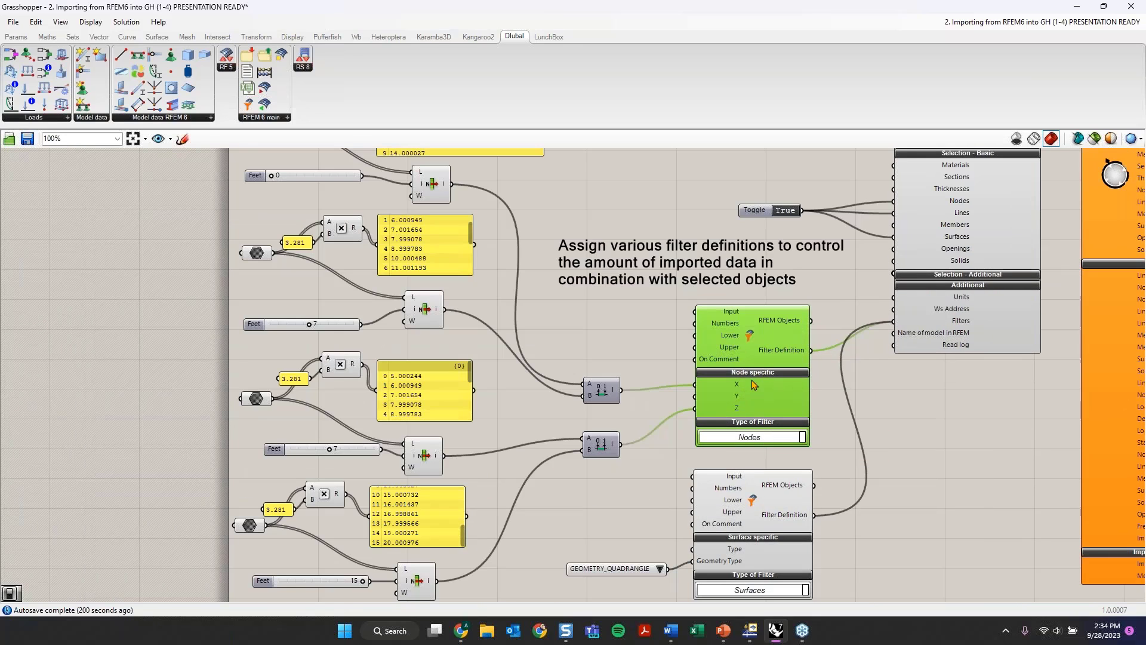
scroll(753, 377, up, 2)
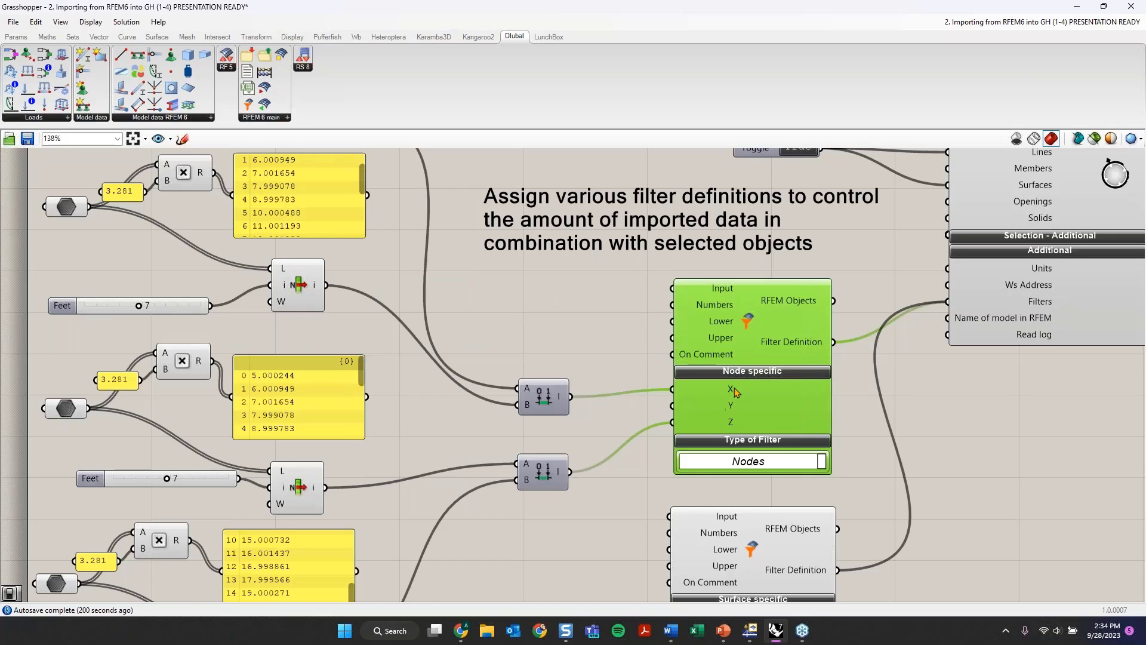
- Trace the Construct Domain component feeding the filter's X input back to its List Item components, Feet sliders and coordinate panels
click(543, 406)
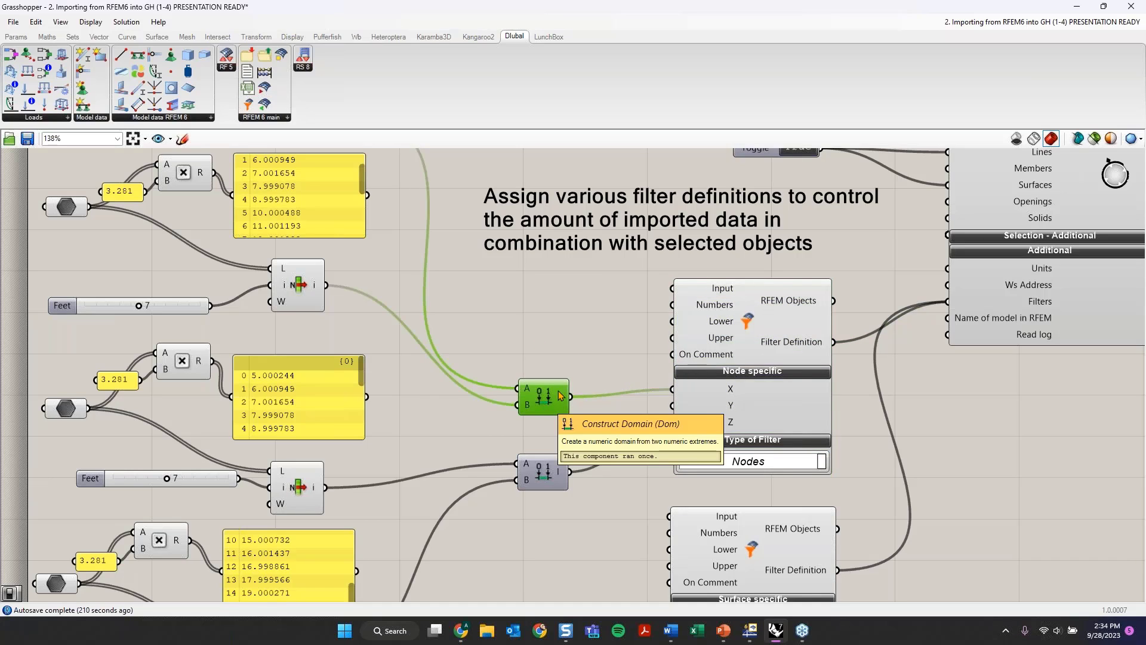
scroll(504, 315, down, 2)
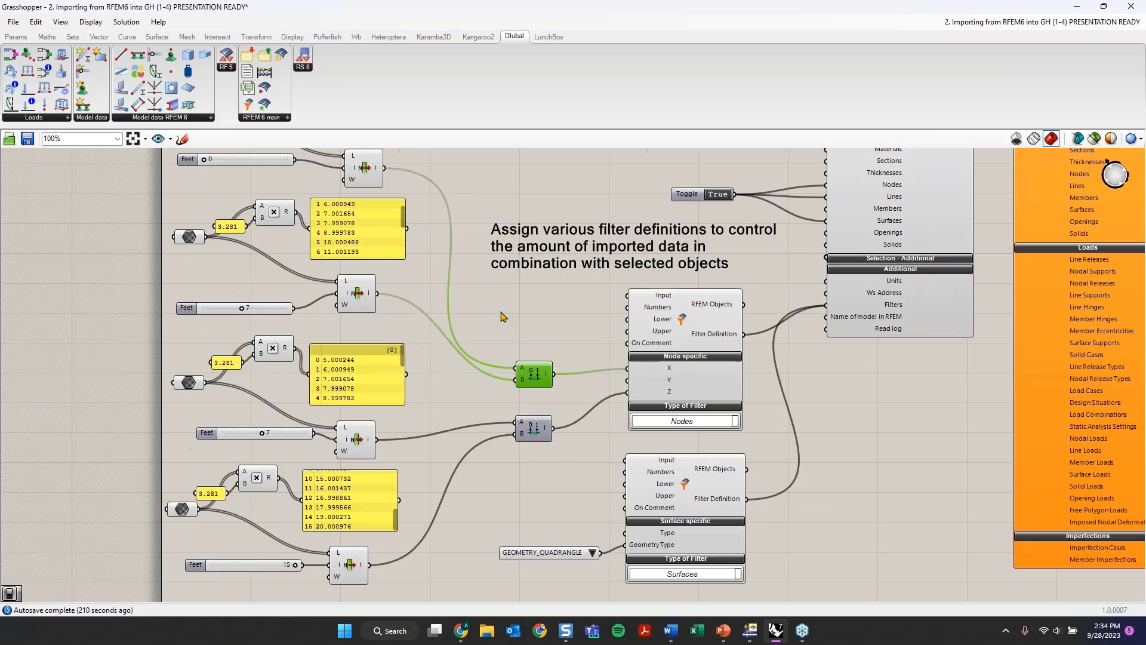
right_drag(501, 311, 665, 347)
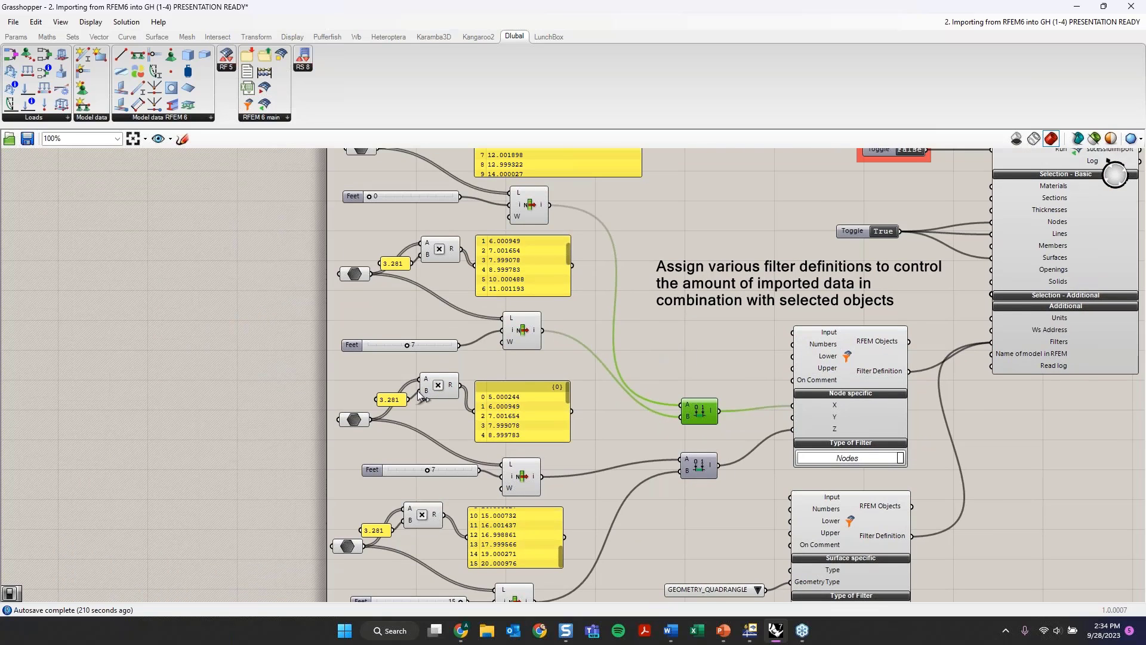
scroll(411, 399, up, 1)
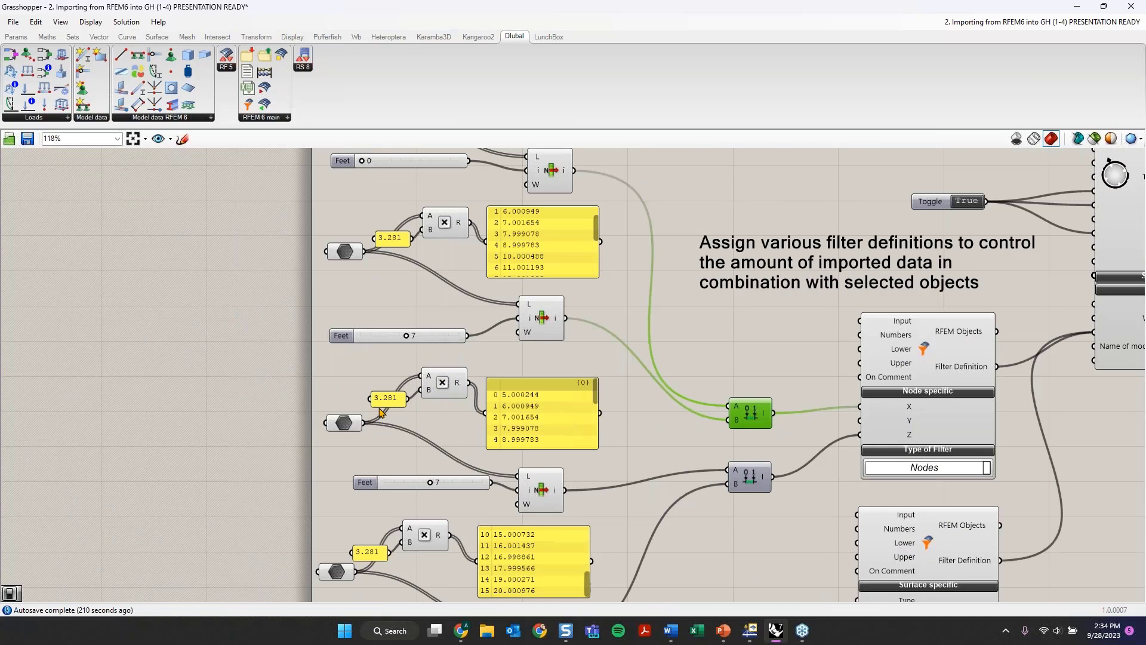
scroll(480, 290, up, 2)
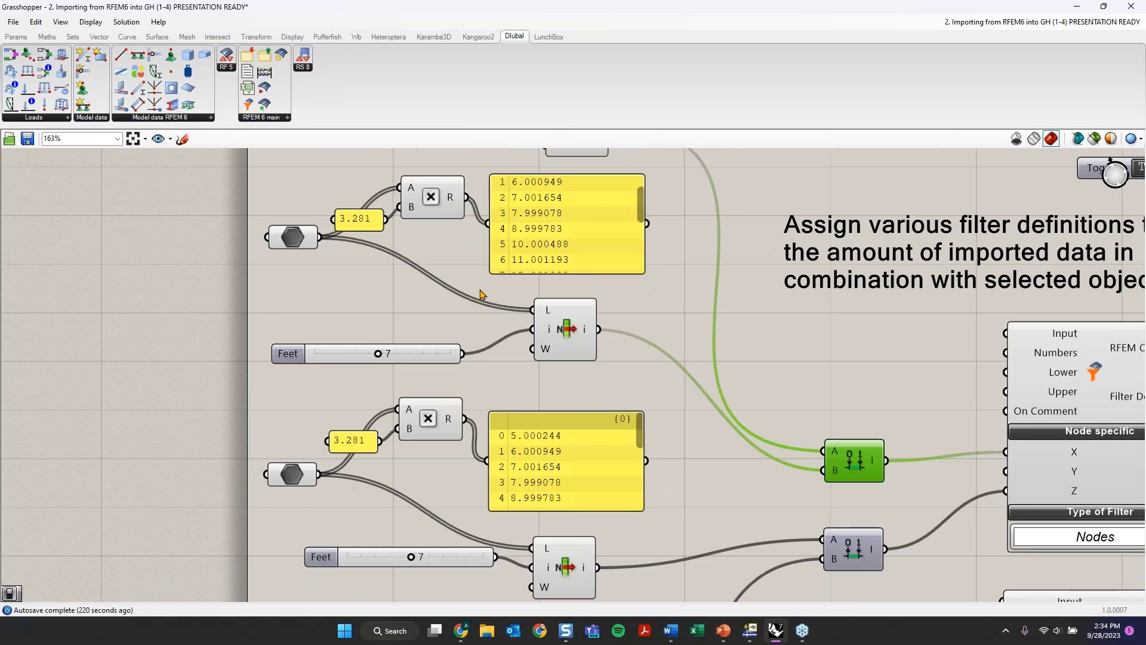
scroll(480, 290, down, 2)
right_drag(452, 278, 439, 373)
right_click(439, 372)
click(717, 453)
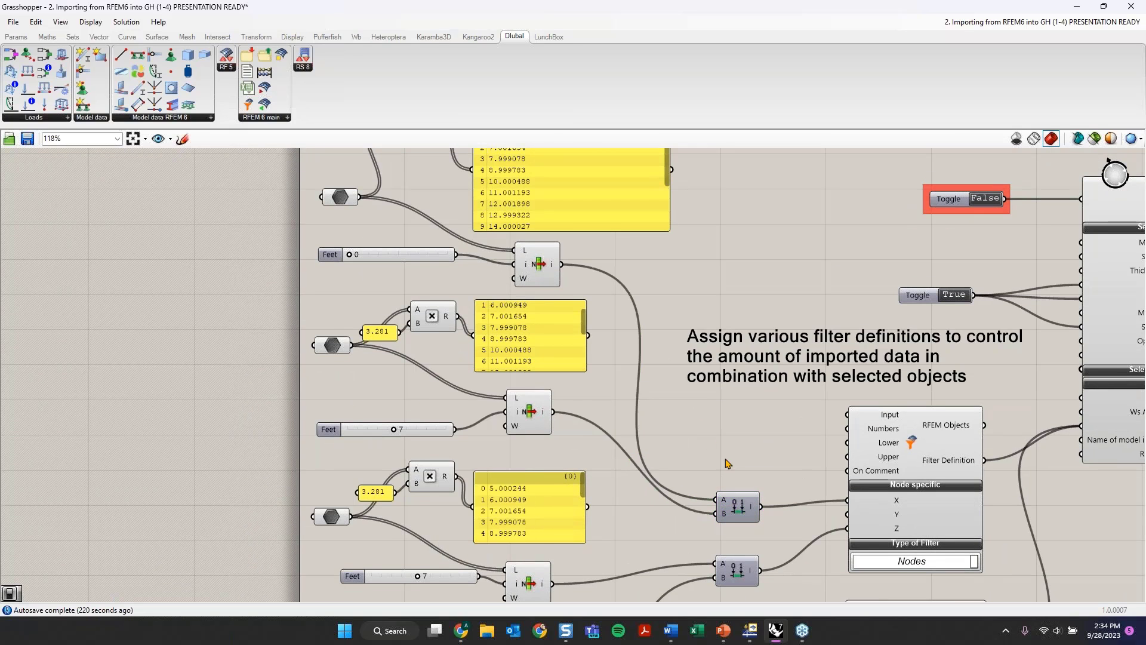
right_drag(689, 396, 690, 407)
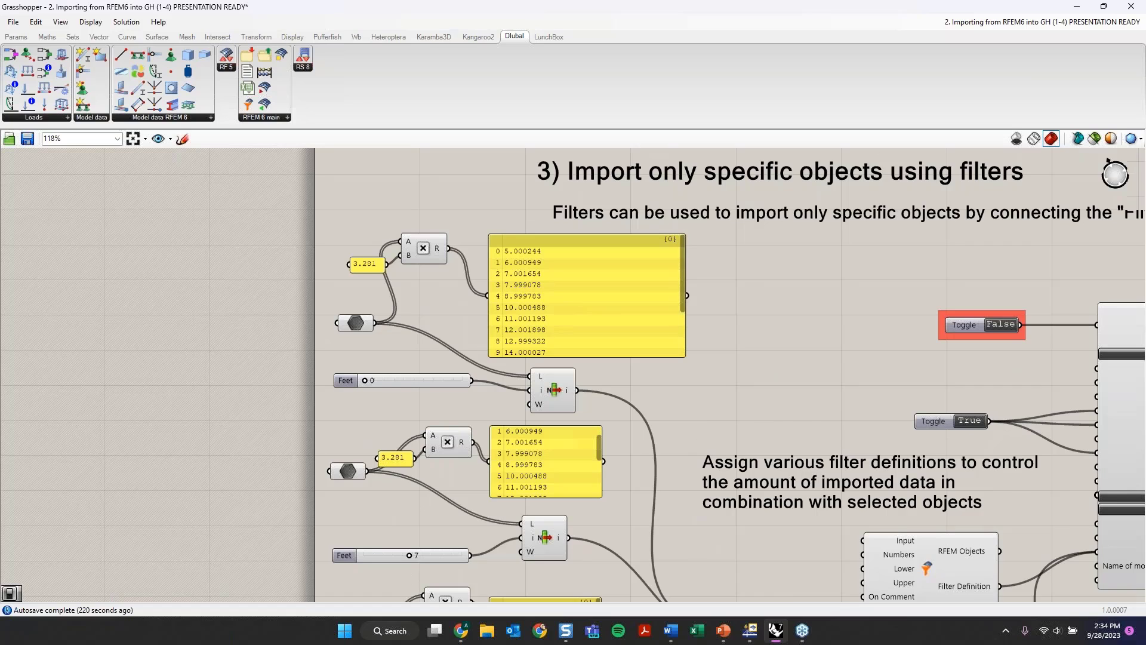
right_drag(1131, 201, 1114, 118)
right_drag(585, 193, 588, 237)
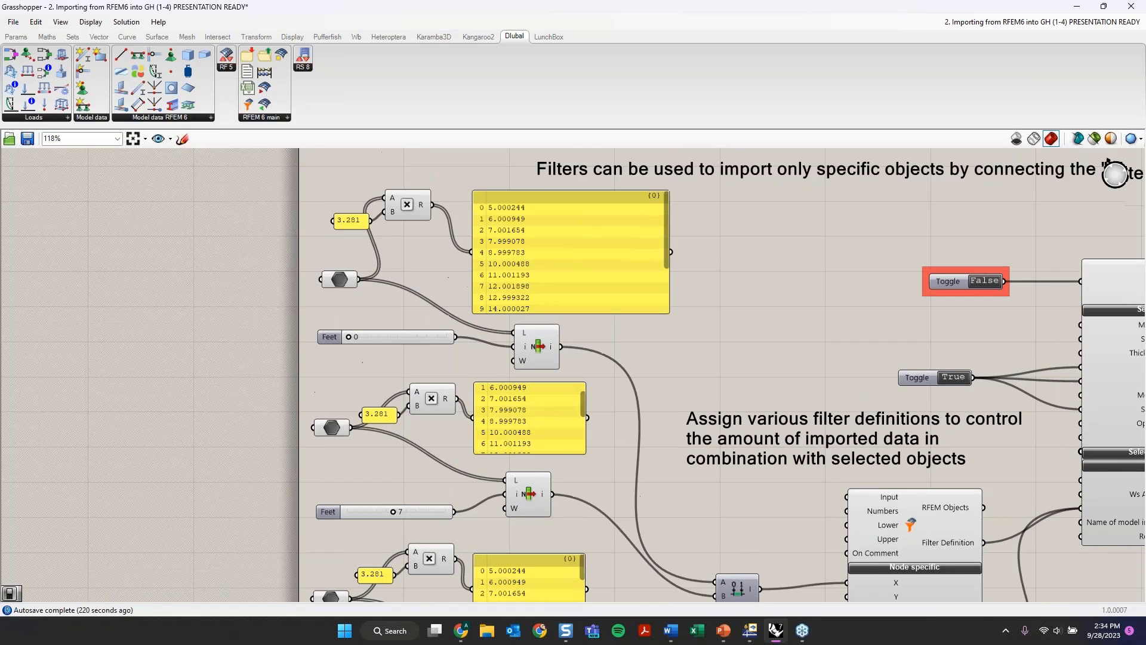
- Enlarge the first coordinate panel slightly, and review its full value list alongside the List Item component for the lower X bound
mouse_move(644, 316)
mouse_down()
mouse_move(644, 475)
mouse_move(638, 324)
mouse_up()
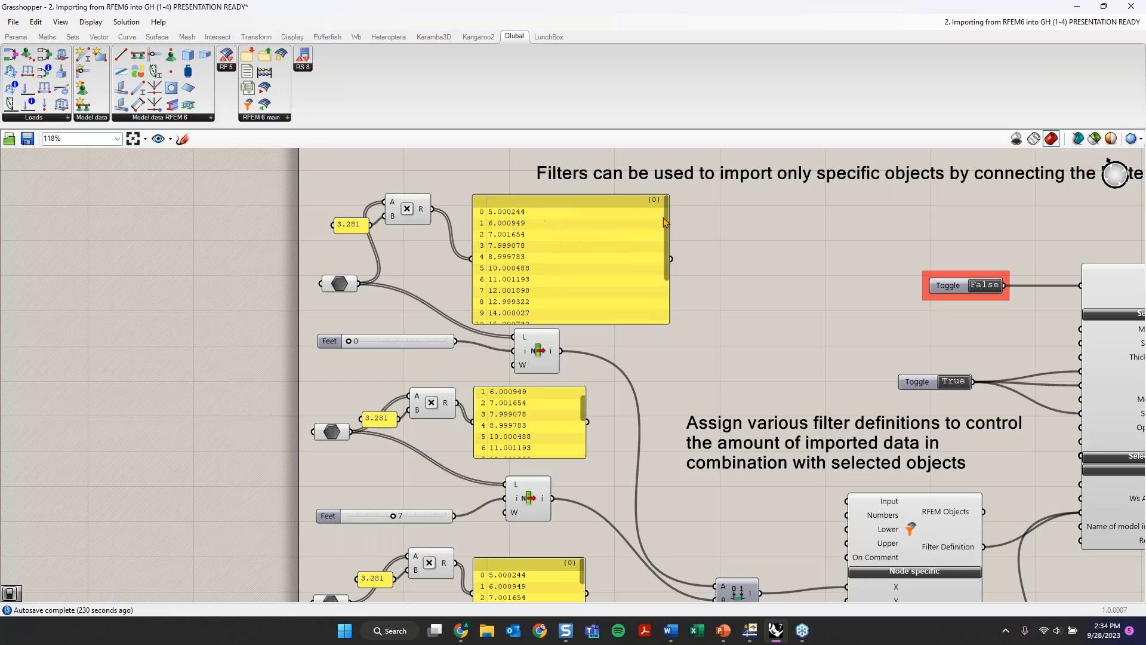
drag(668, 228, 668, 313)
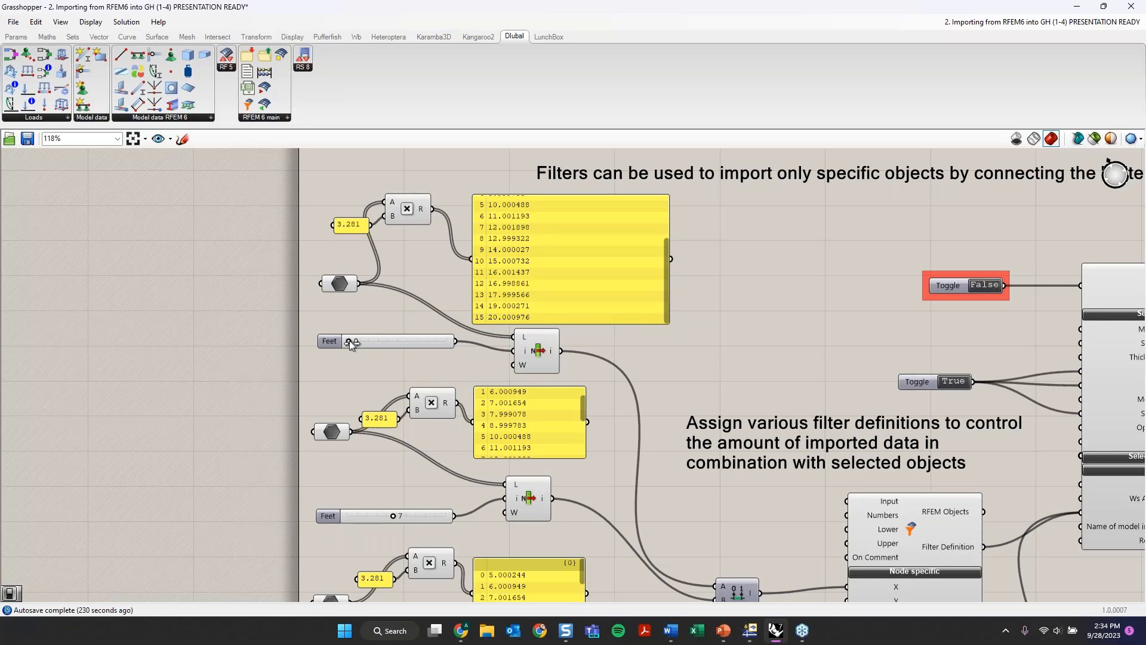
click(541, 353)
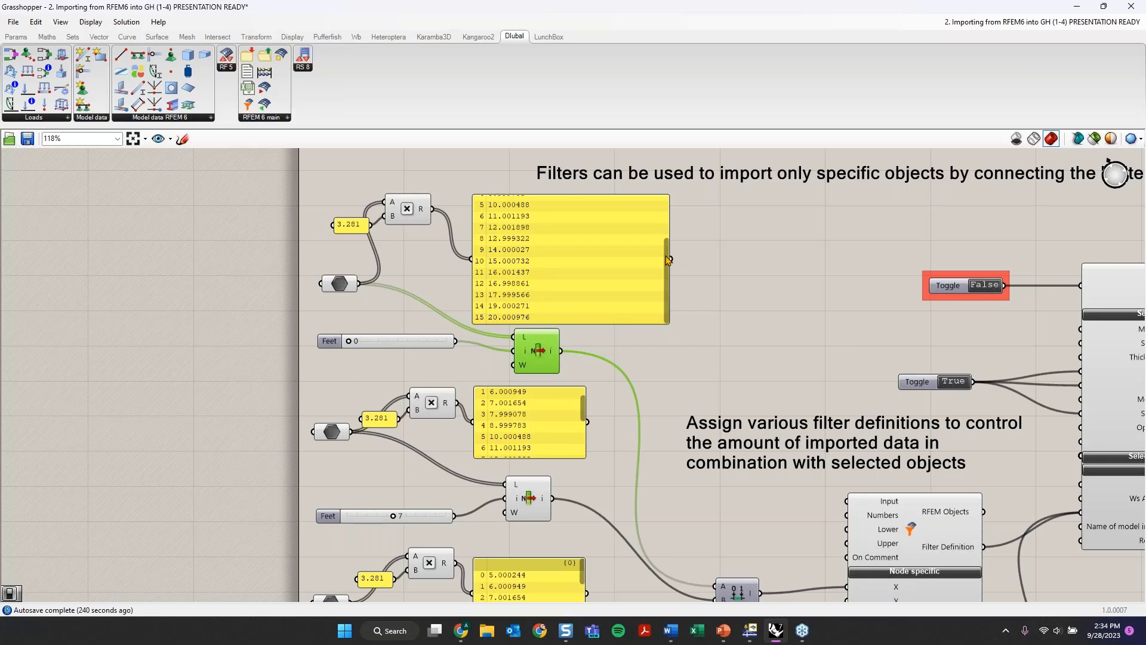
drag(666, 256, 662, 206)
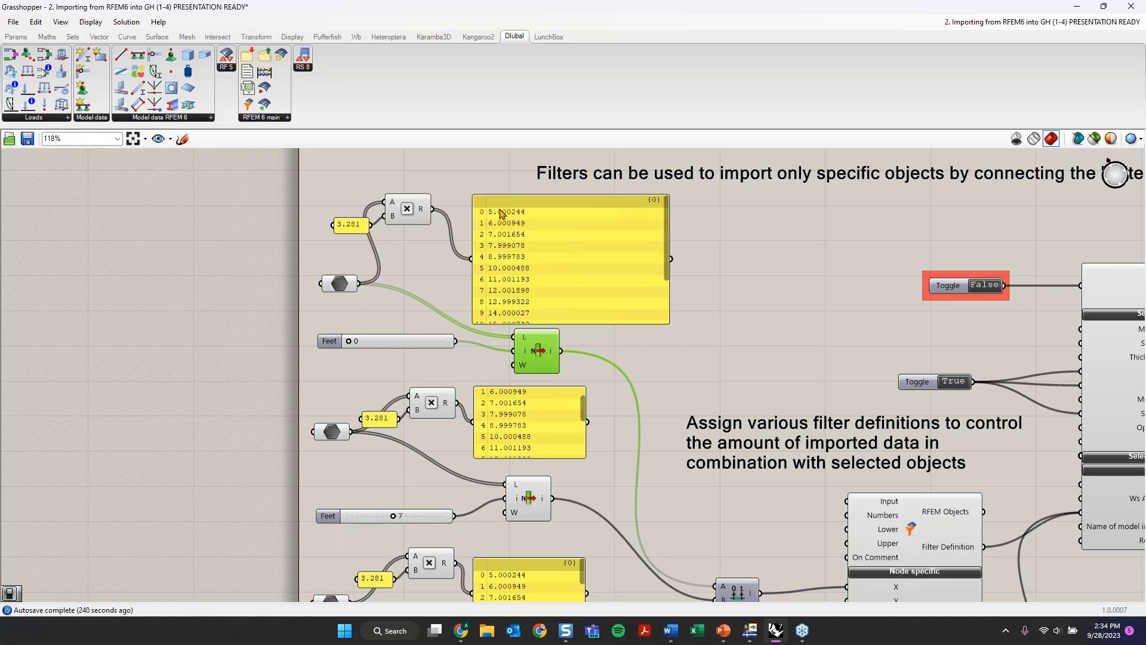
- Compare the filter's X input with its lower bound and inspect the second coordinate panel's values for the upper X bound
right_drag(672, 375, 633, 283)
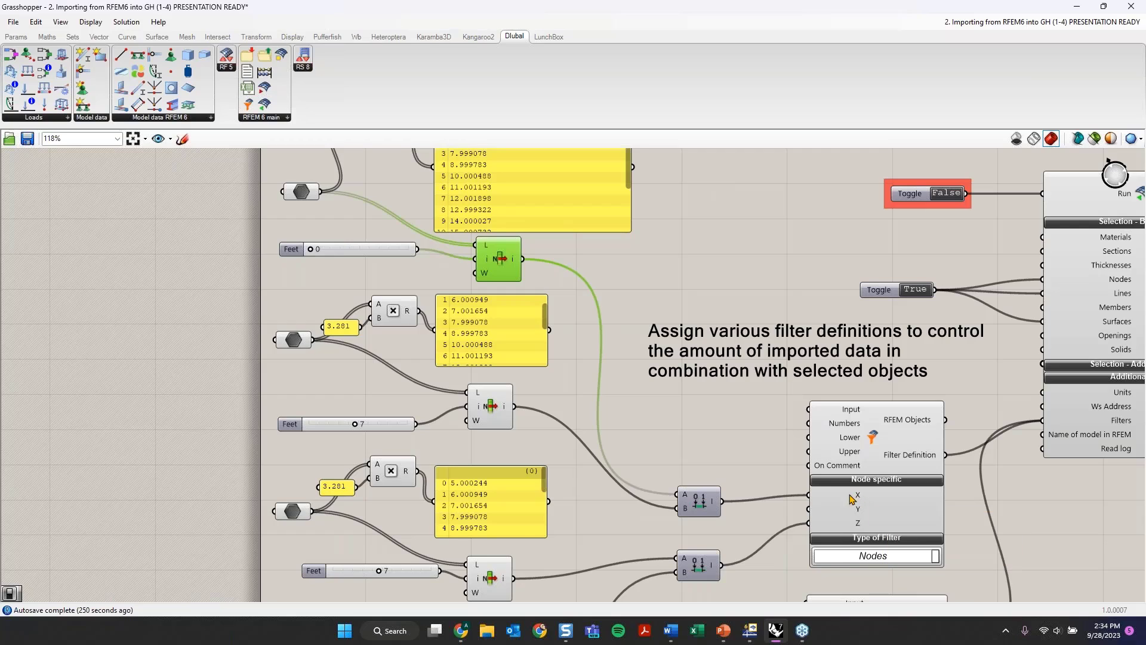
mouse_move(858, 499)
right_drag(658, 248, 648, 300)
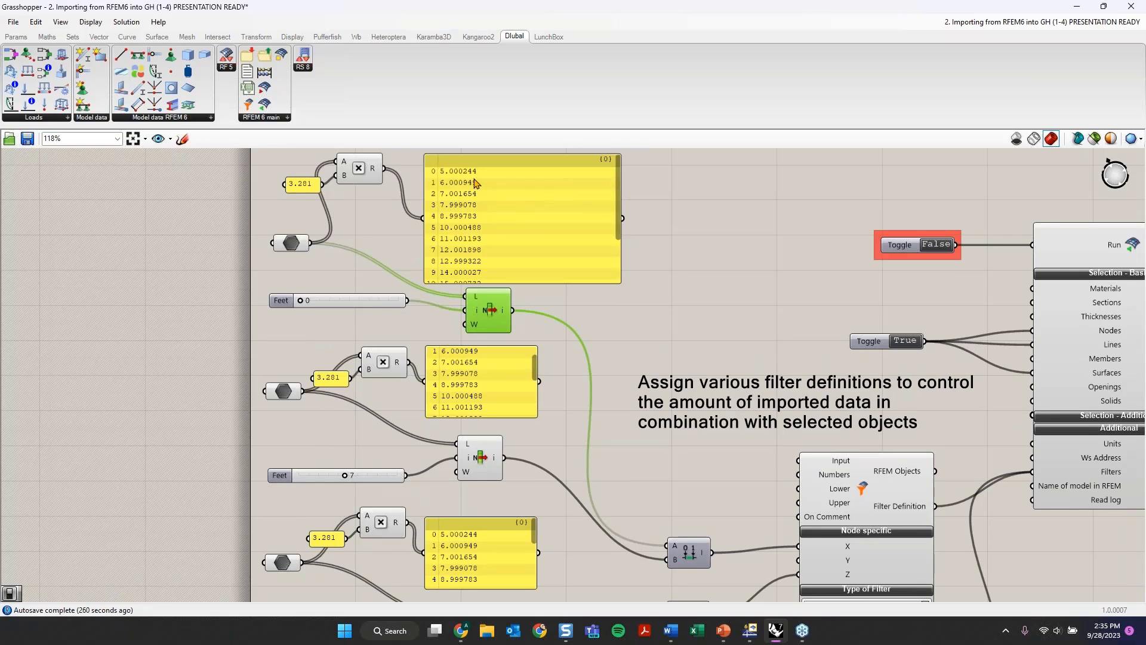
right_drag(597, 353, 613, 257)
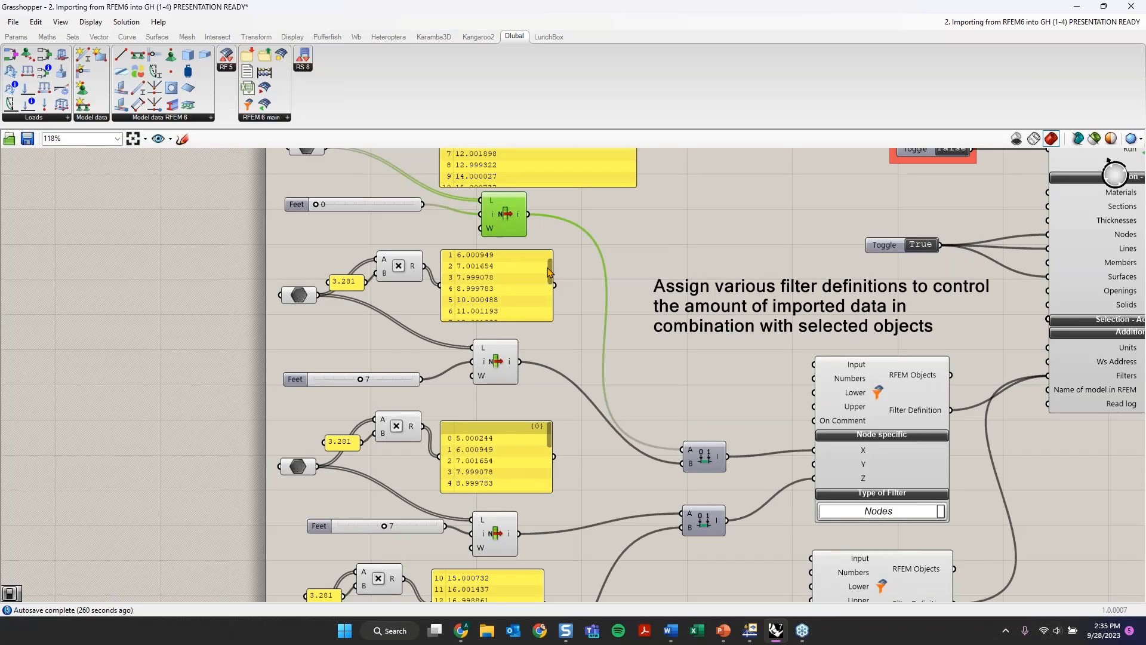
drag(548, 267, 548, 285)
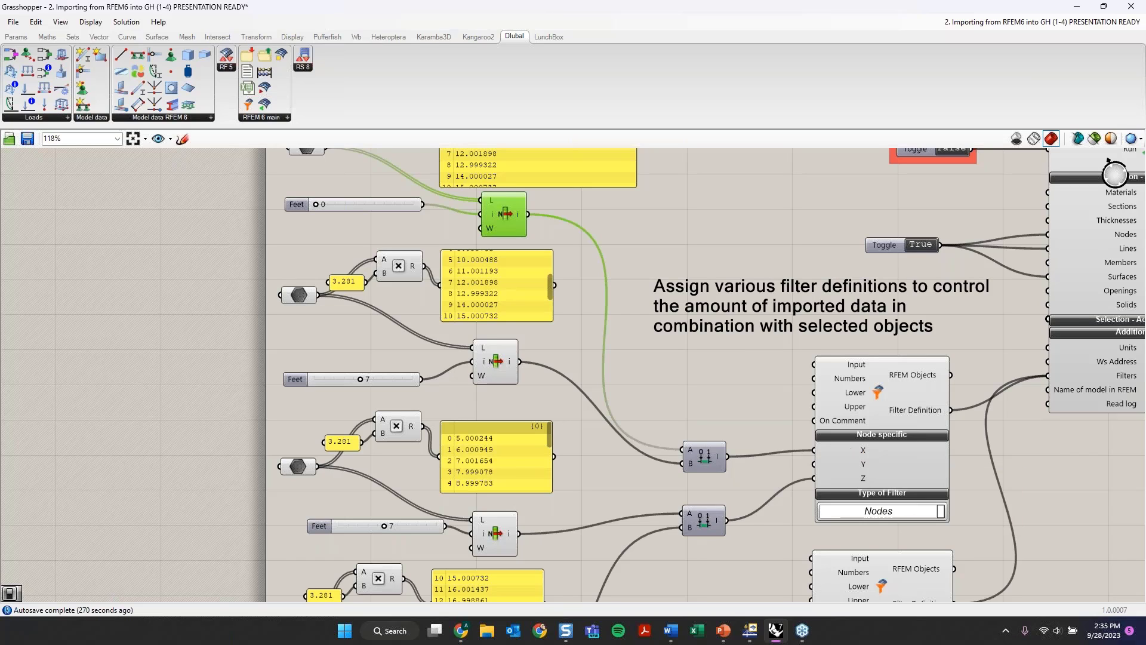
- Inspect the filter's Z input and the coordinate panel values for its lower bound
right_drag(687, 461, 666, 298)
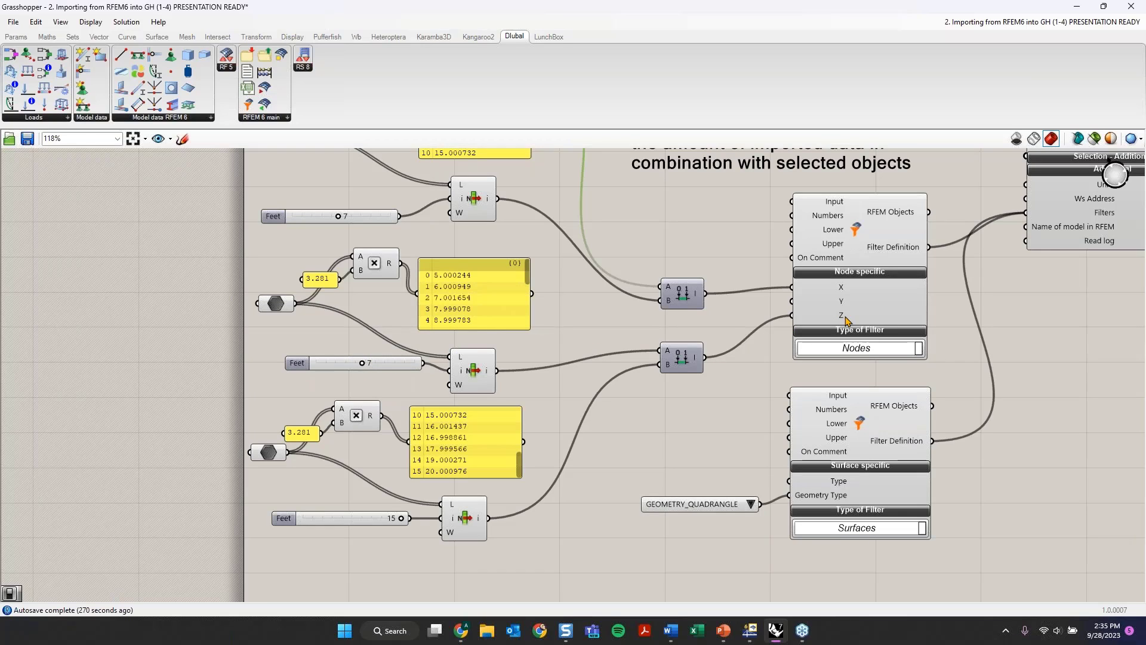
mouse_move(841, 320)
drag(527, 278, 528, 299)
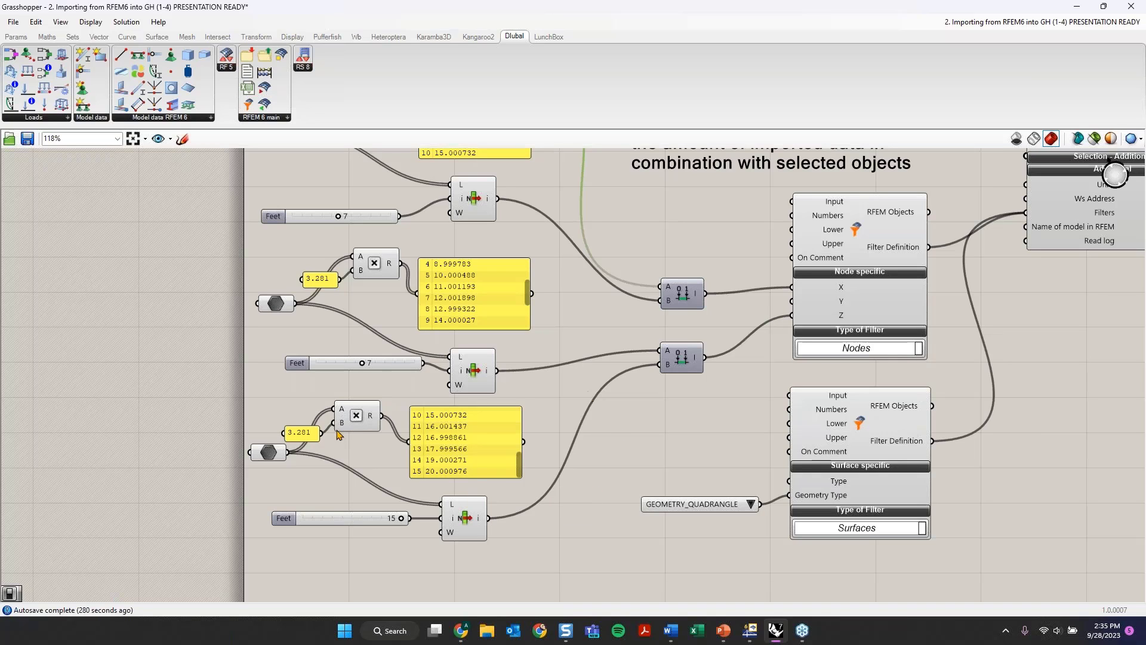
- Inspect the multiple data items stored in the Data parameter feeding the upper Z bound, leaving them unedited
scroll(360, 411, up, 1)
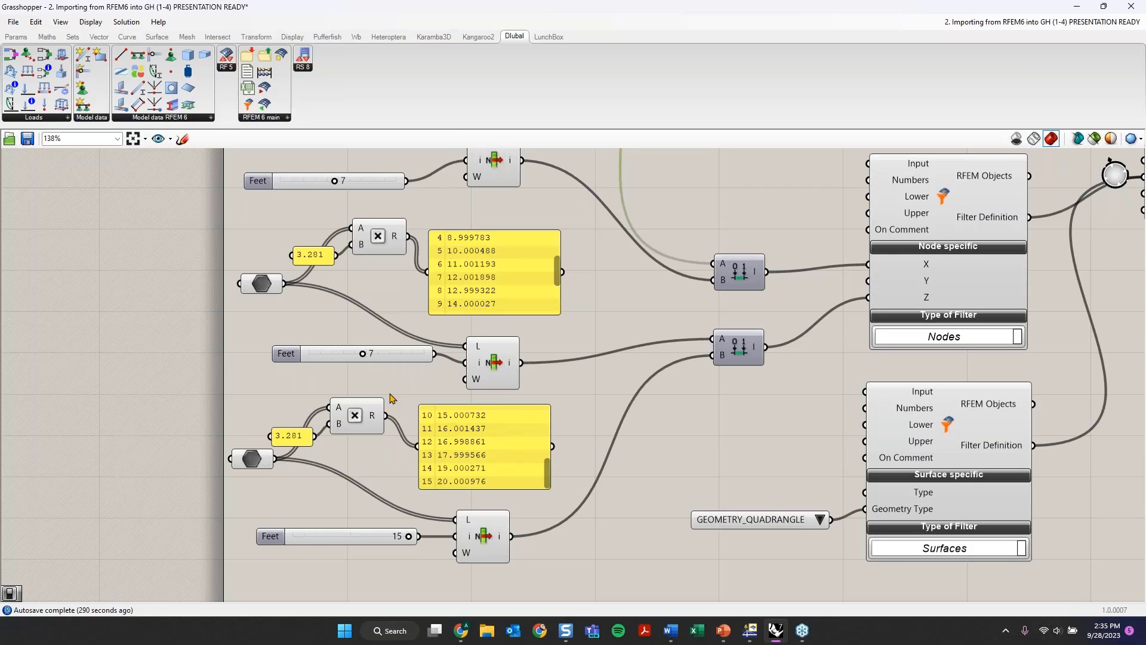
right_click(252, 459)
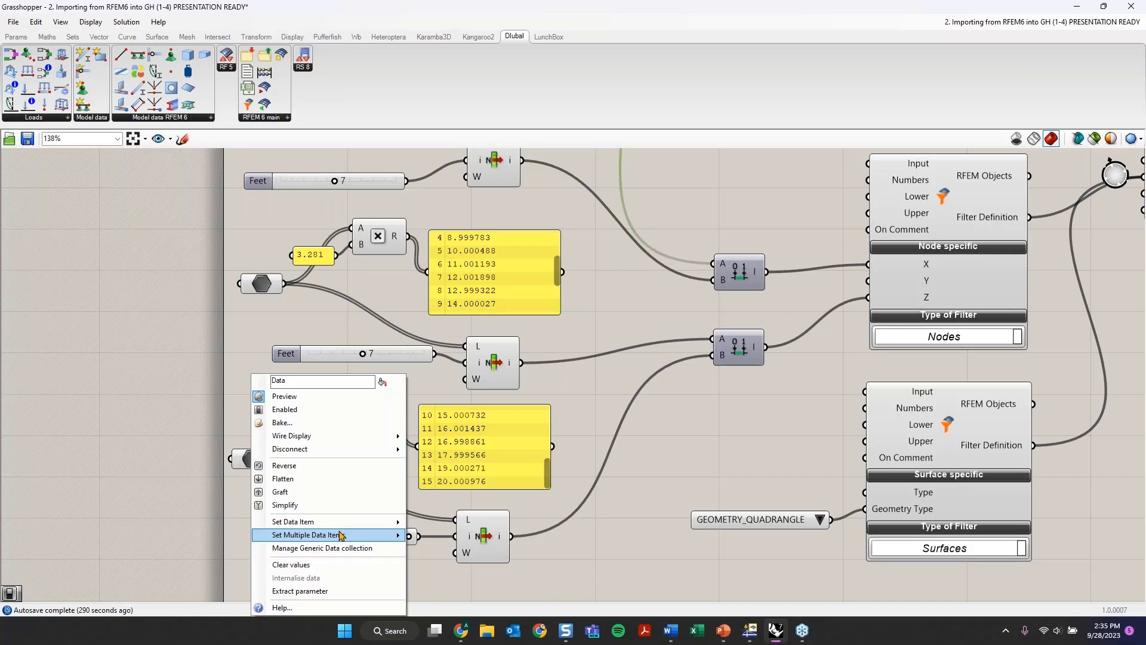
mouse_move(338, 535)
click(461, 419)
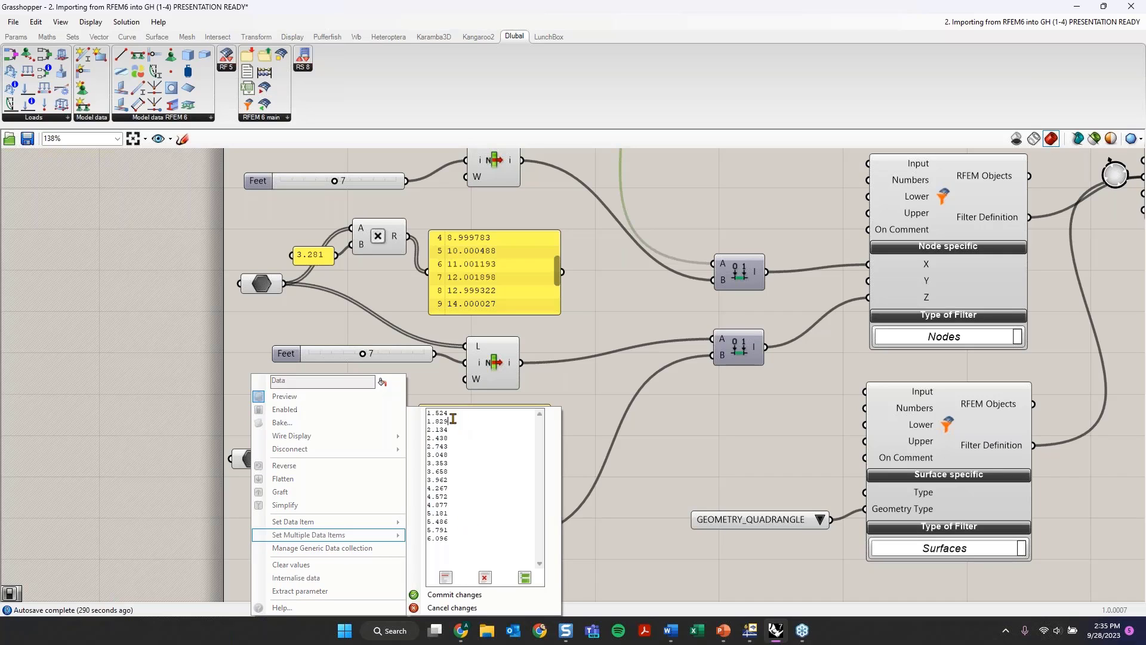
drag(427, 429, 434, 530)
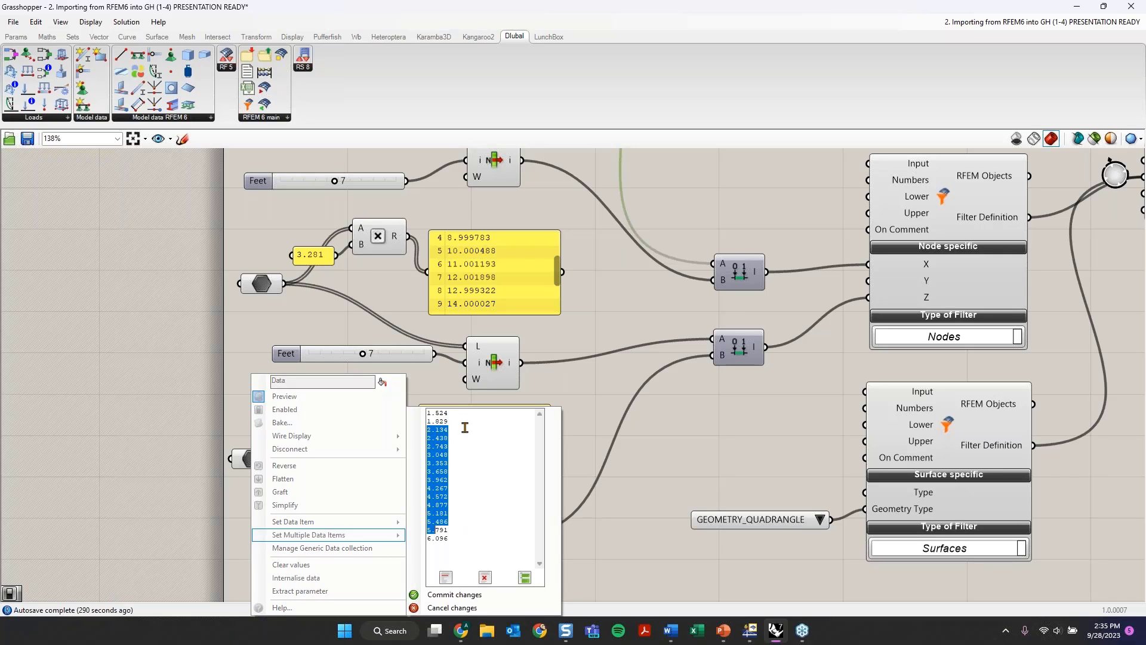
click(577, 383)
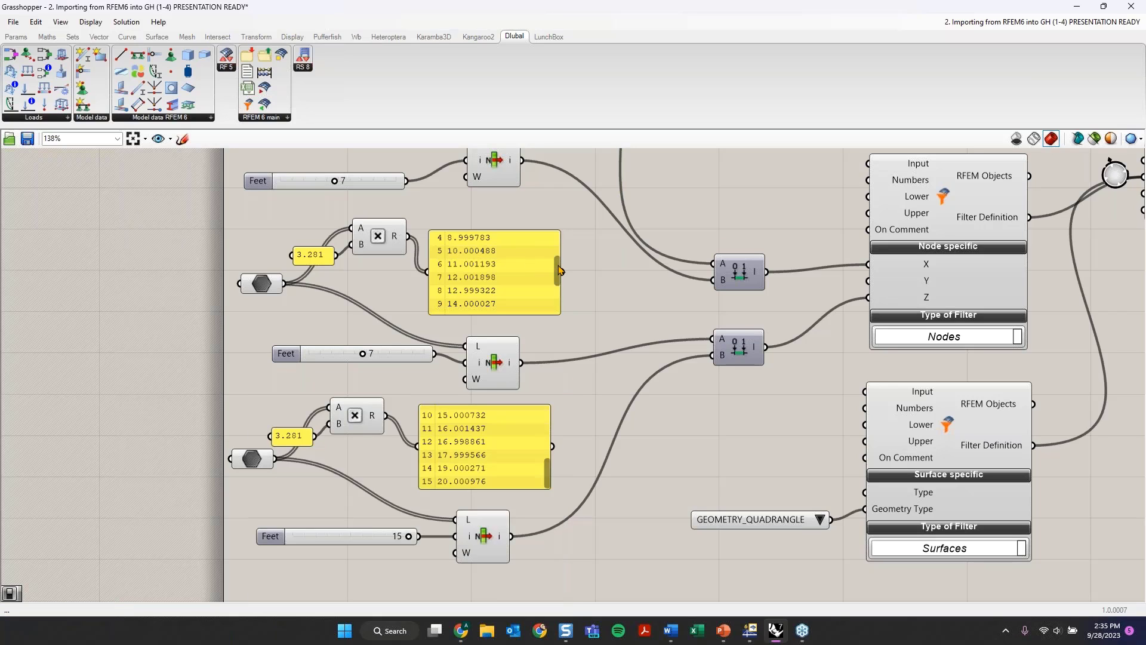
- Review the lower Z bound's panel values and the upper Z bound's component group, Feet slider and List Item
scroll(507, 264, up, 2)
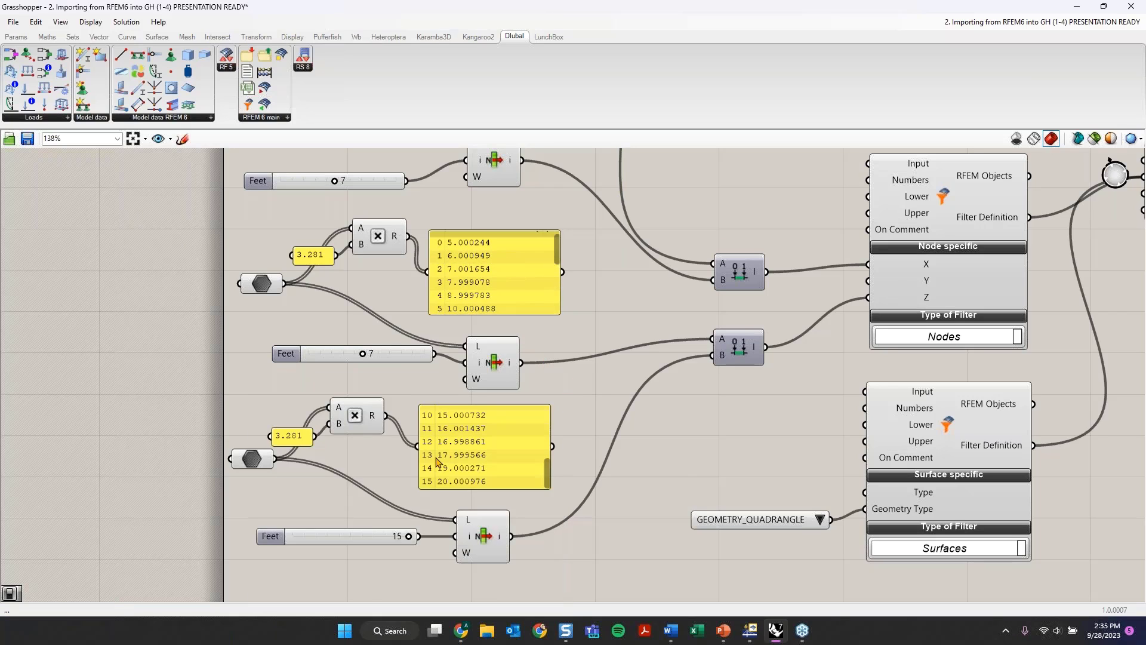
scroll(435, 459, down, 3)
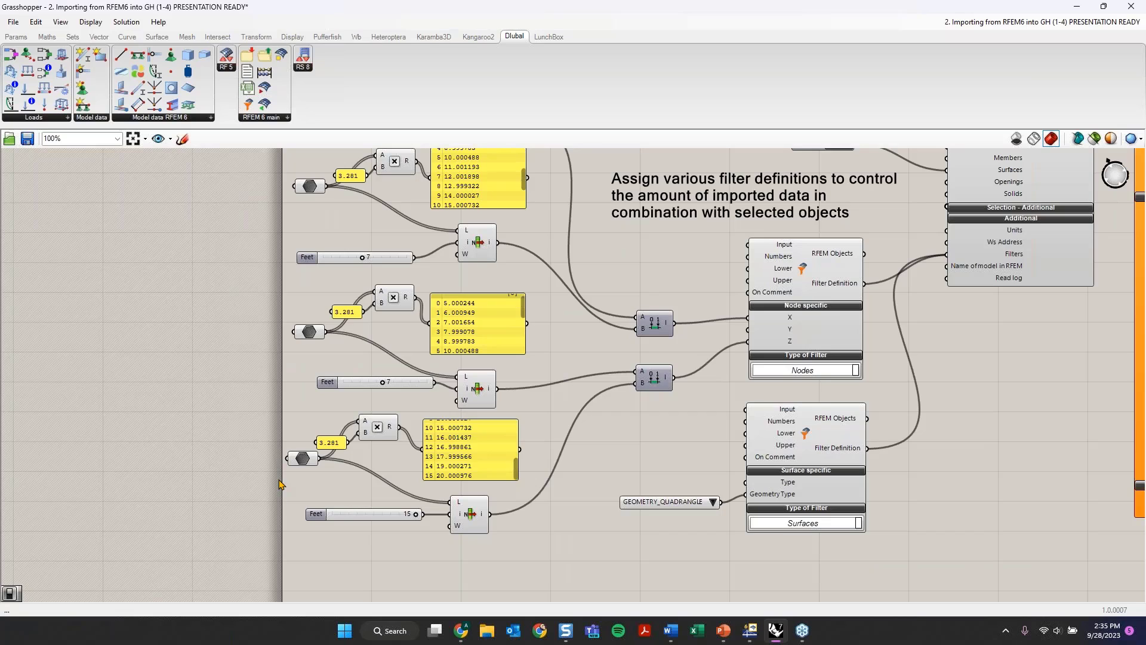
mouse_move(279, 483)
mouse_down()
mouse_move(570, 401)
mouse_move(278, 504)
mouse_up()
click(555, 416)
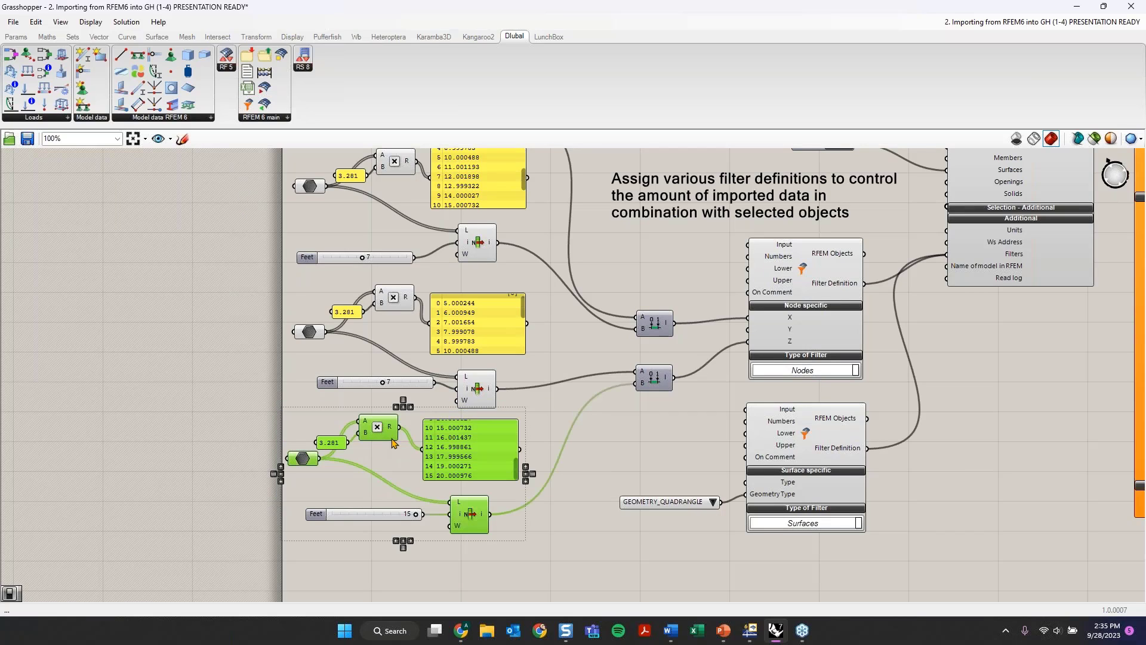
click(348, 528)
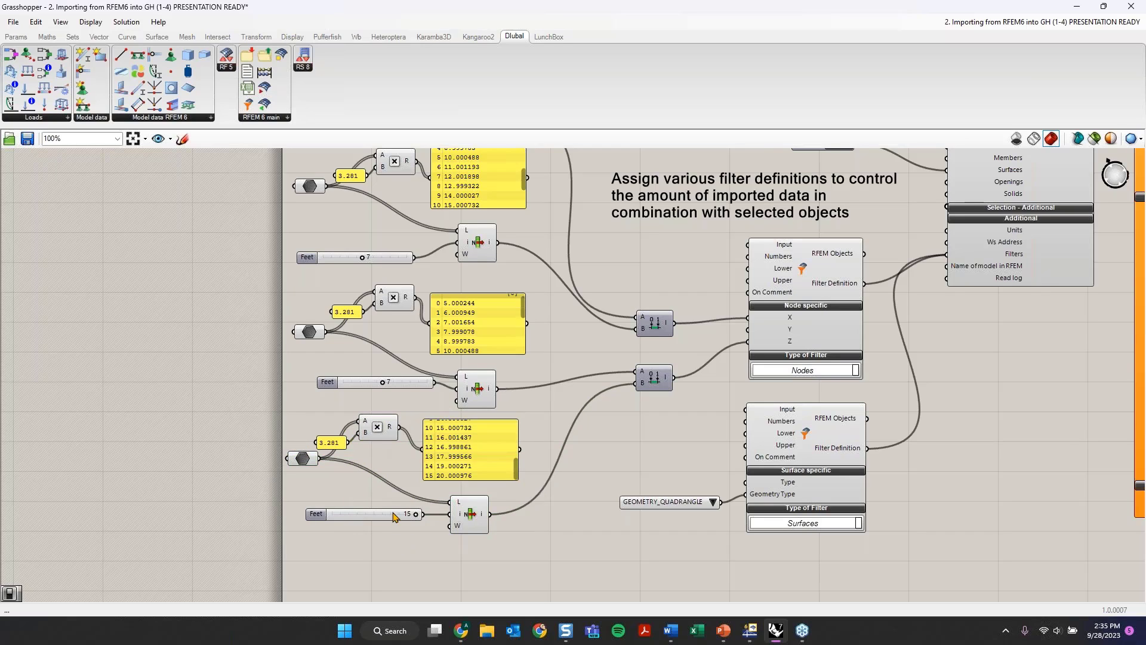
drag(416, 514, 397, 516)
click(473, 511)
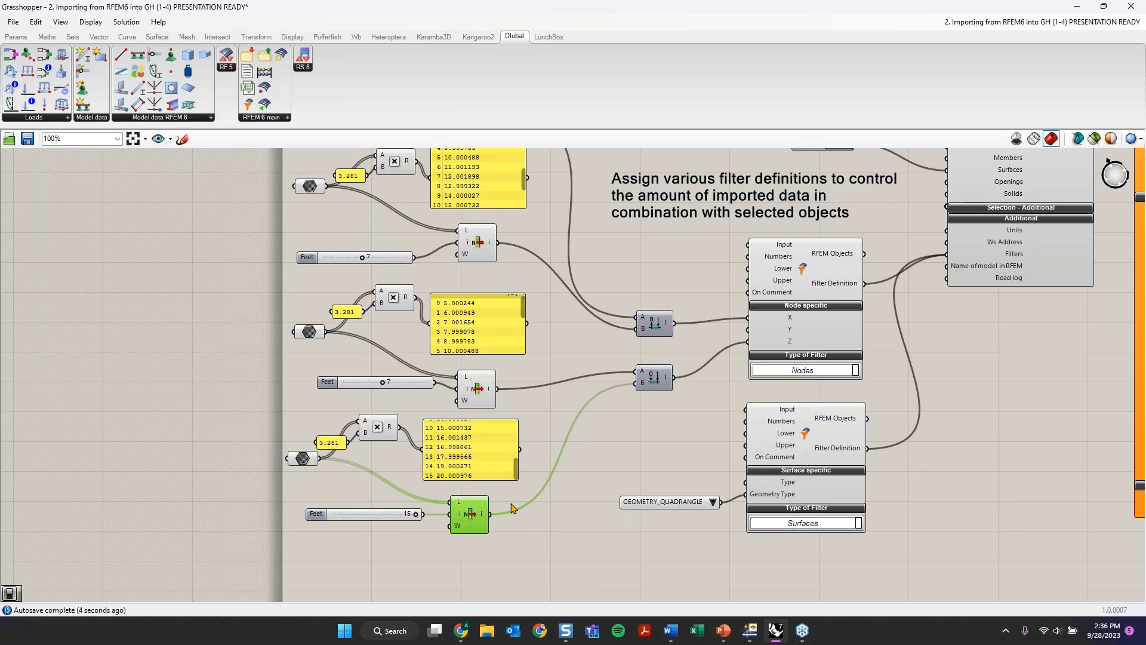
- Follow the X and Z domains into the Nodes filter component and inspect its inputs
right_drag(667, 442, 516, 465)
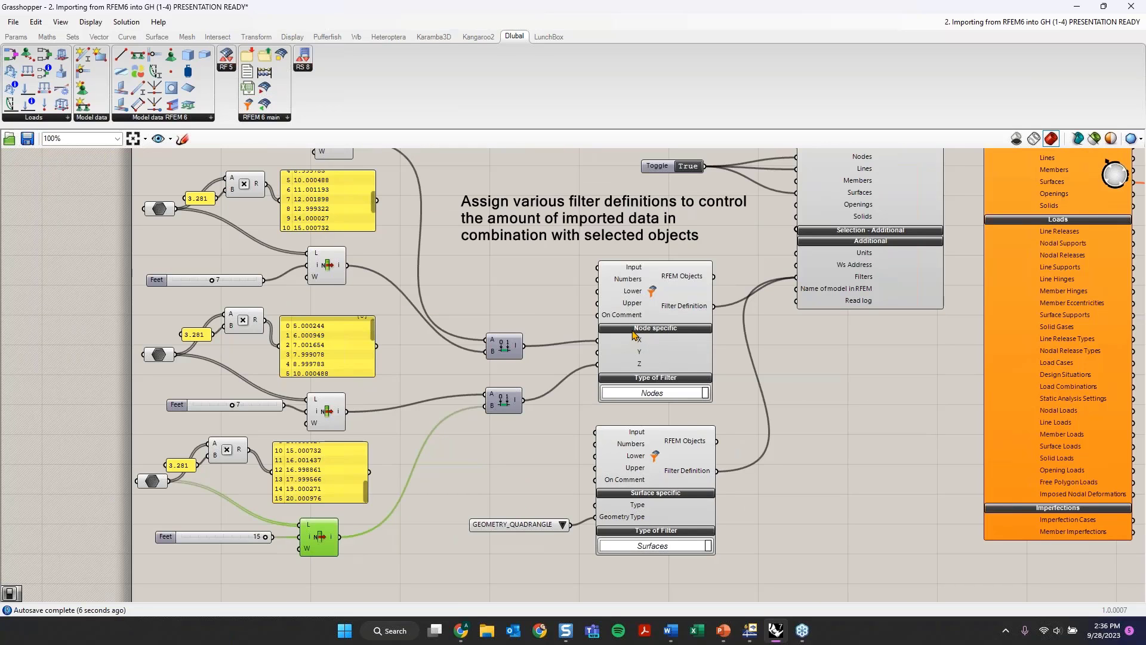
right_drag(661, 314, 553, 353)
click(556, 375)
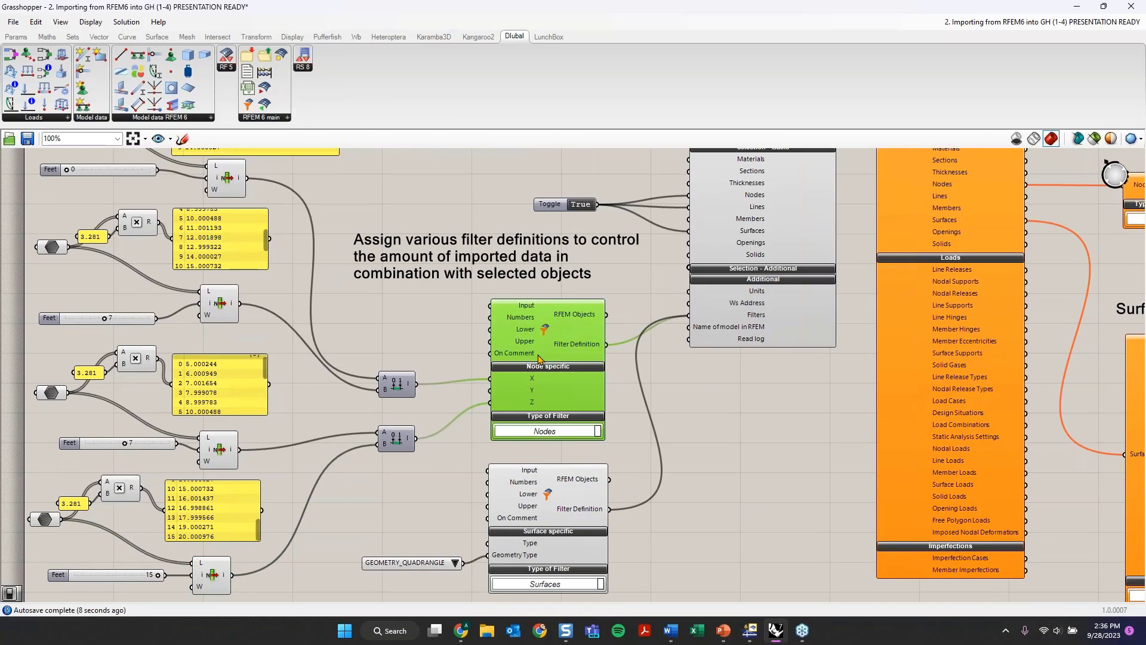
- Switch the Surfaces filter component to the General filter type and back to Surfaces
right_drag(702, 489, 581, 434)
click(449, 485)
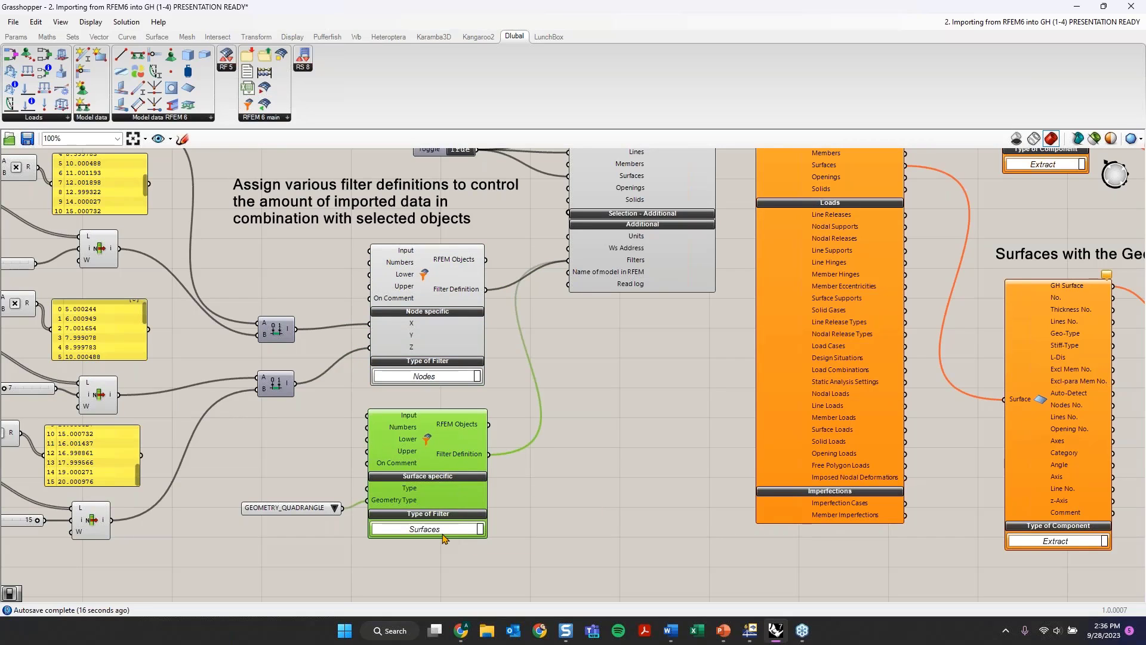
click(441, 564)
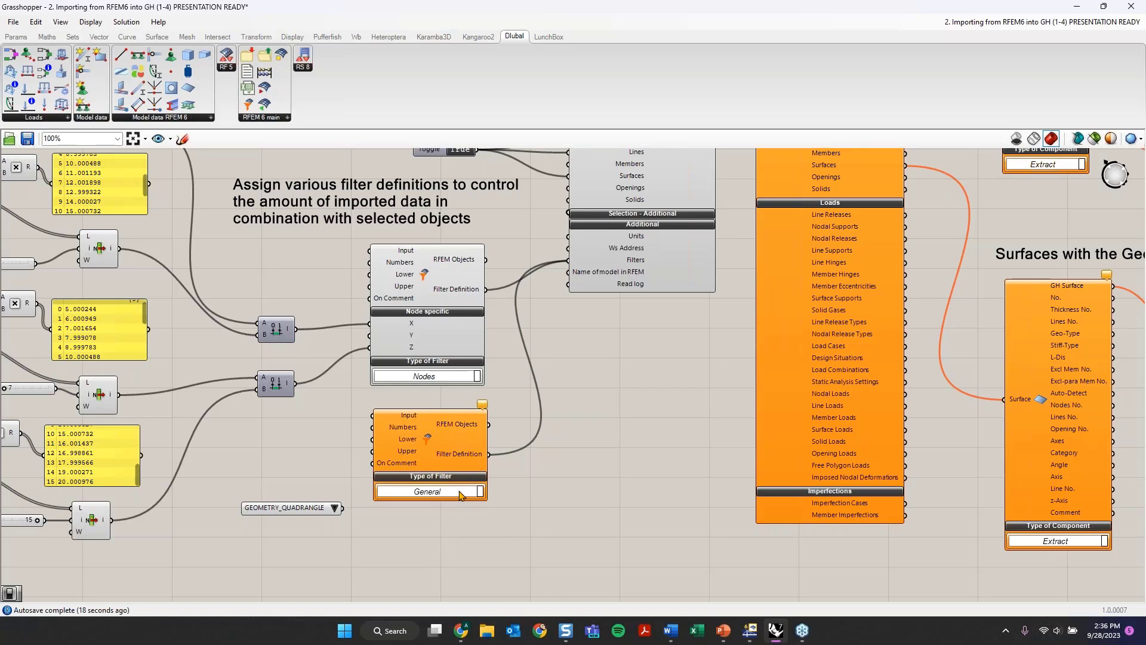
click(460, 492)
click(485, 553)
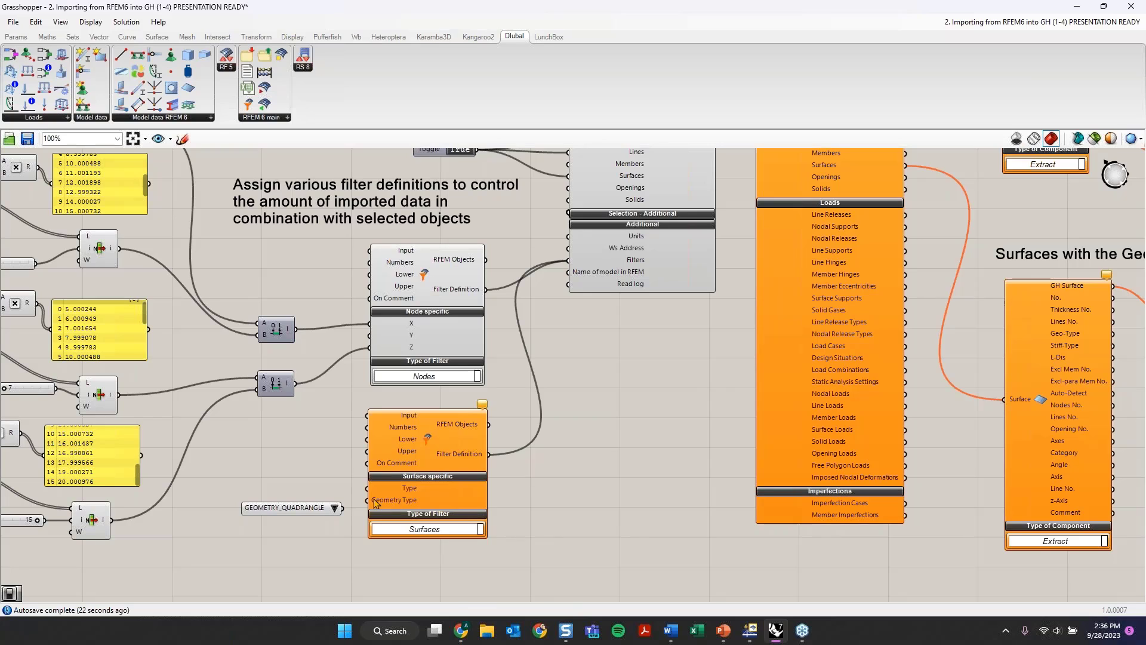
- Reconnect the geometry value list to the surface filter's Geometry Type input, move the list farther from the filter, and keep GEOMETRY_QUADRANGLE selected
drag(343, 509, 276, 493)
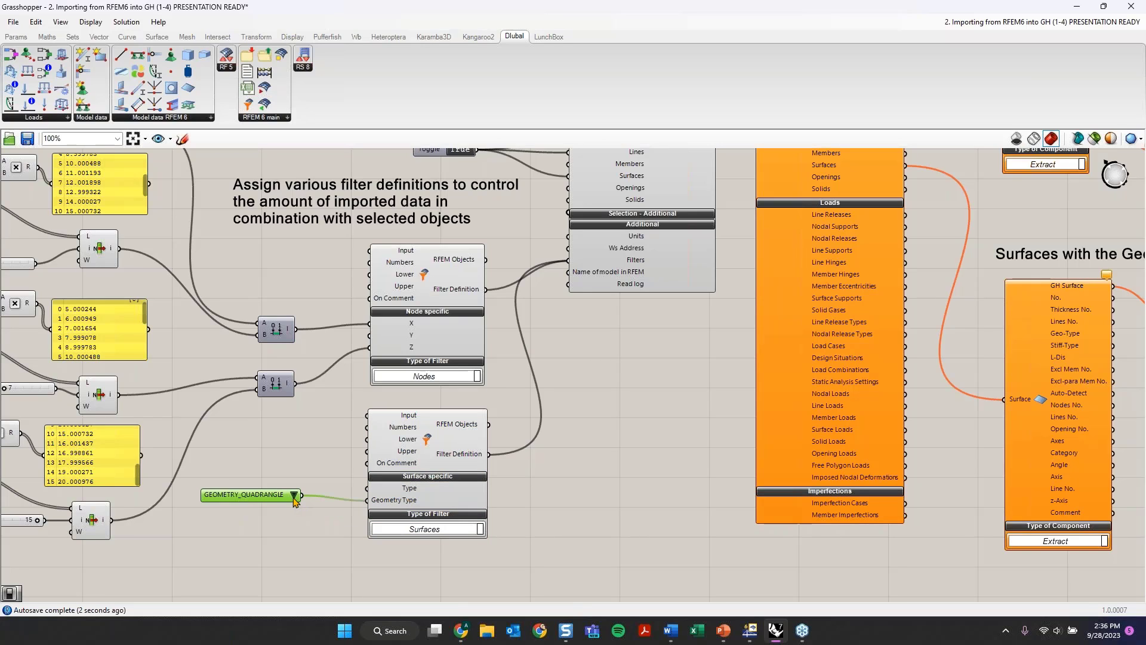
click(294, 495)
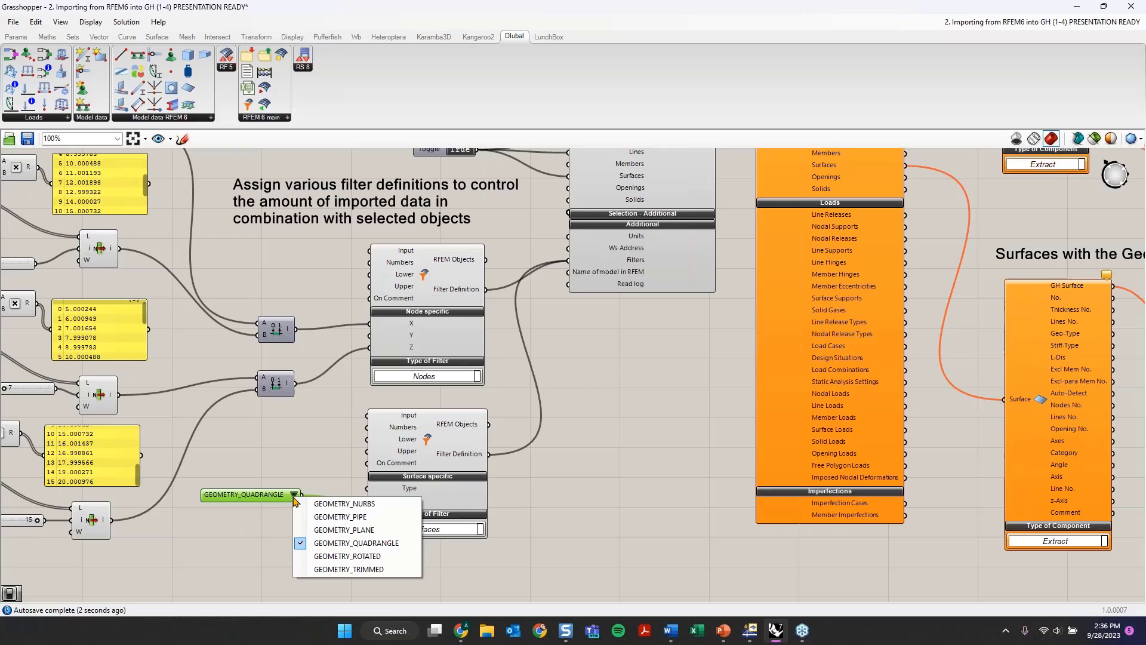
click(366, 543)
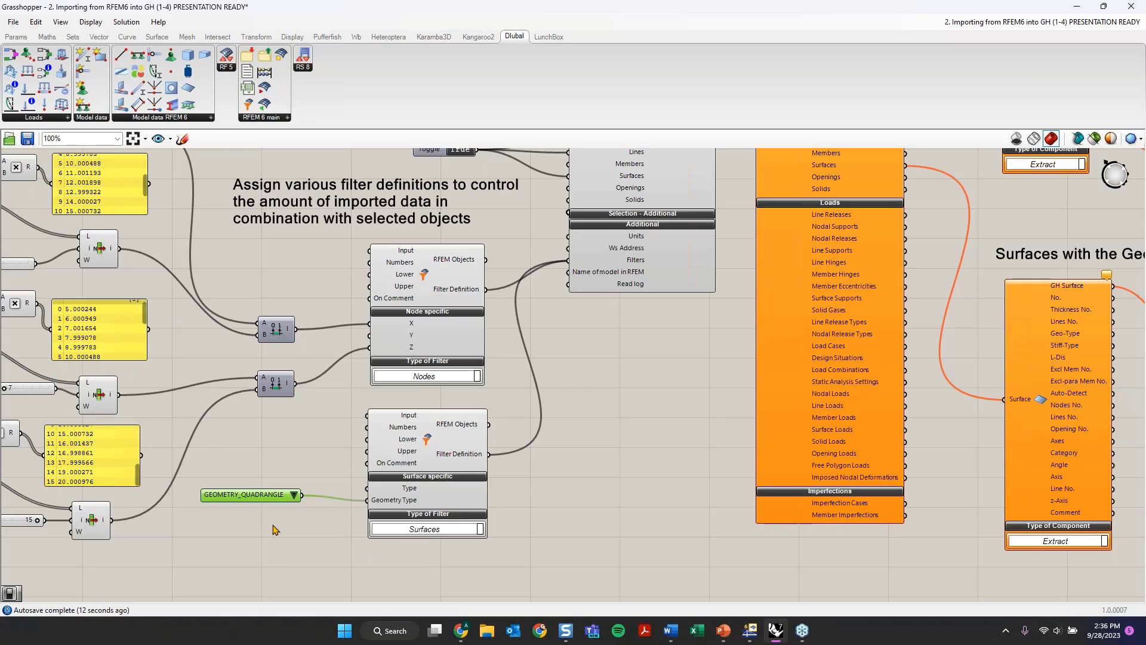
- Run the filtered RFEM import by setting its Run toggle to True, and review the extracted node and surface panels
mouse_move(391, 506)
scroll(543, 407, down, 2)
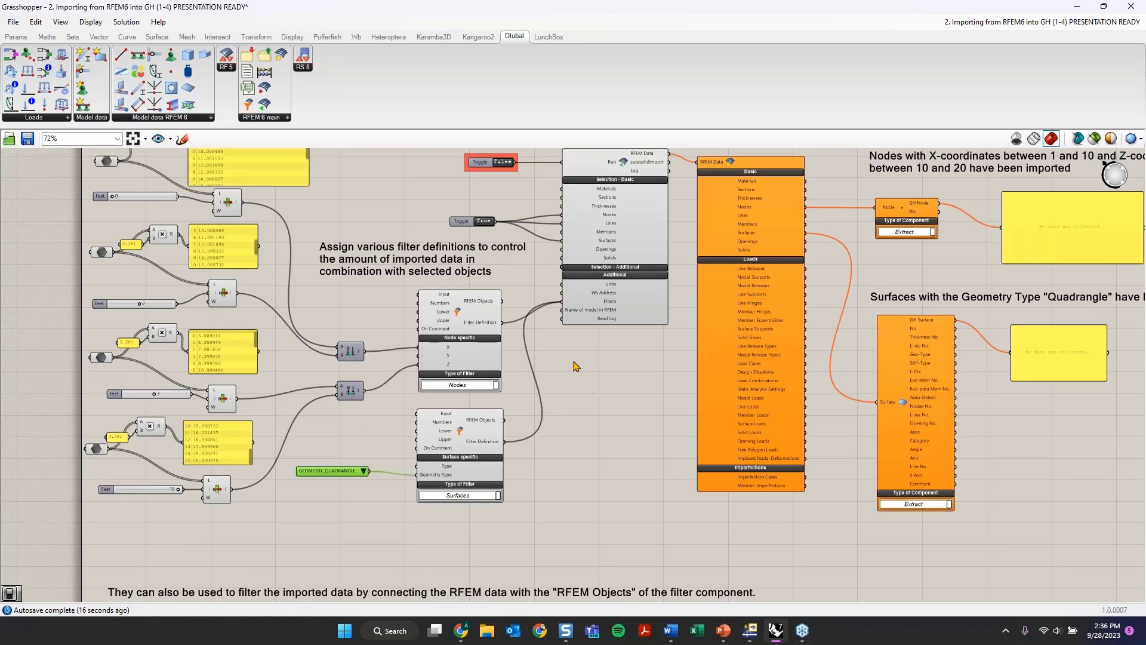
right_drag(573, 344, 523, 417)
scroll(467, 259, up, 1)
right_drag(468, 259, 415, 262)
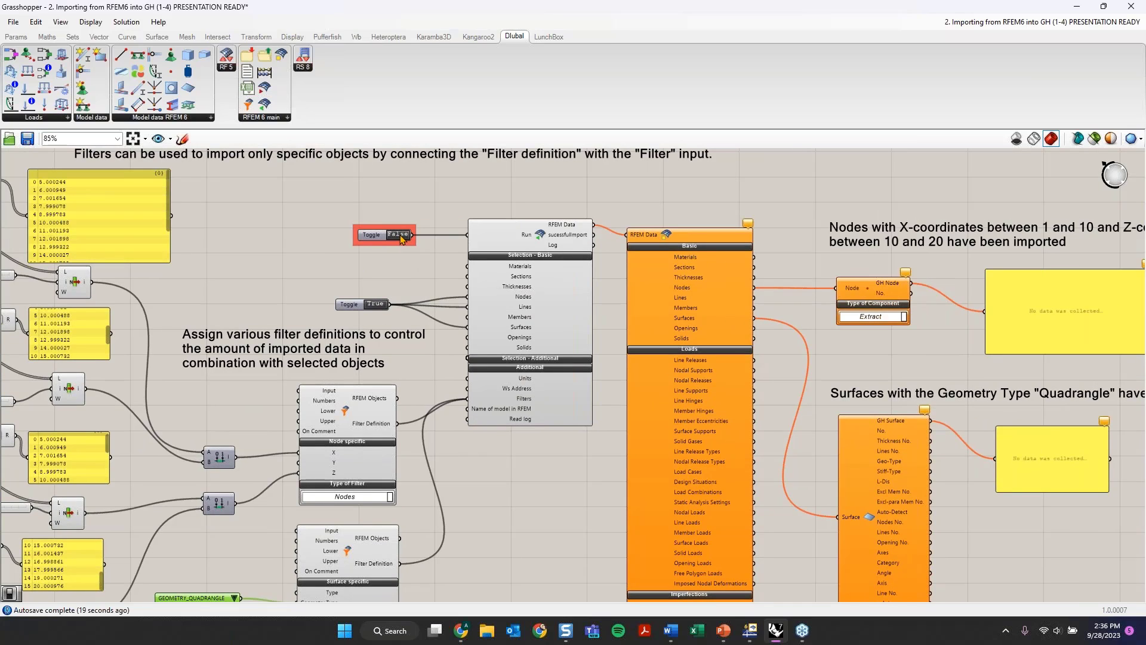
click(401, 238)
scroll(399, 391, down, 2)
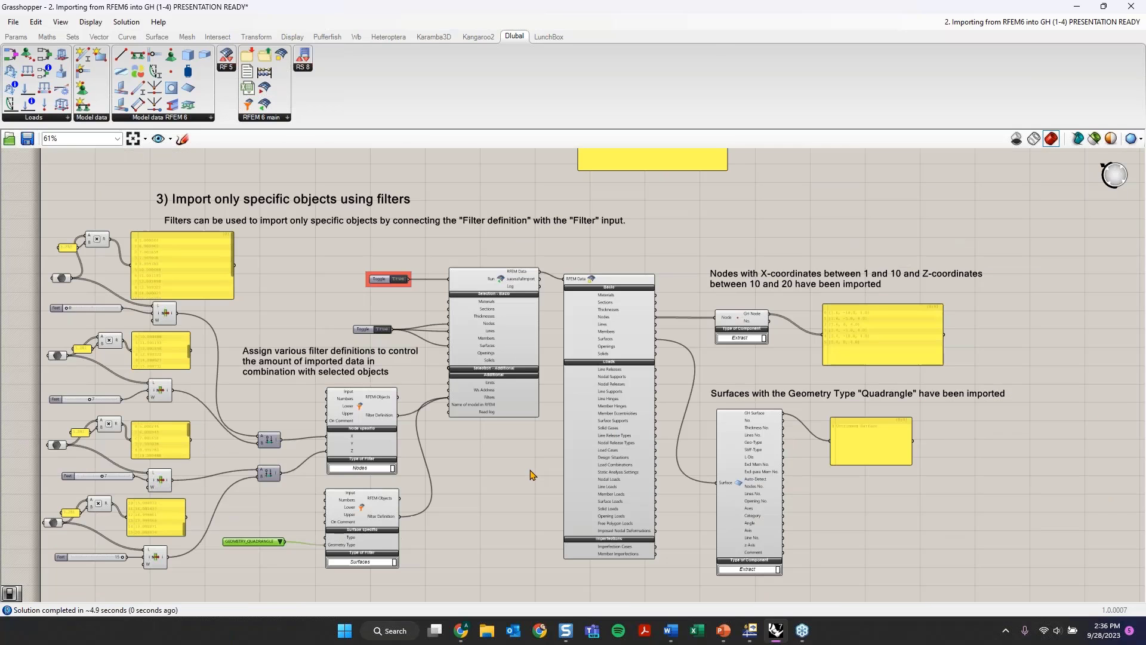
scroll(984, 355, up, 3)
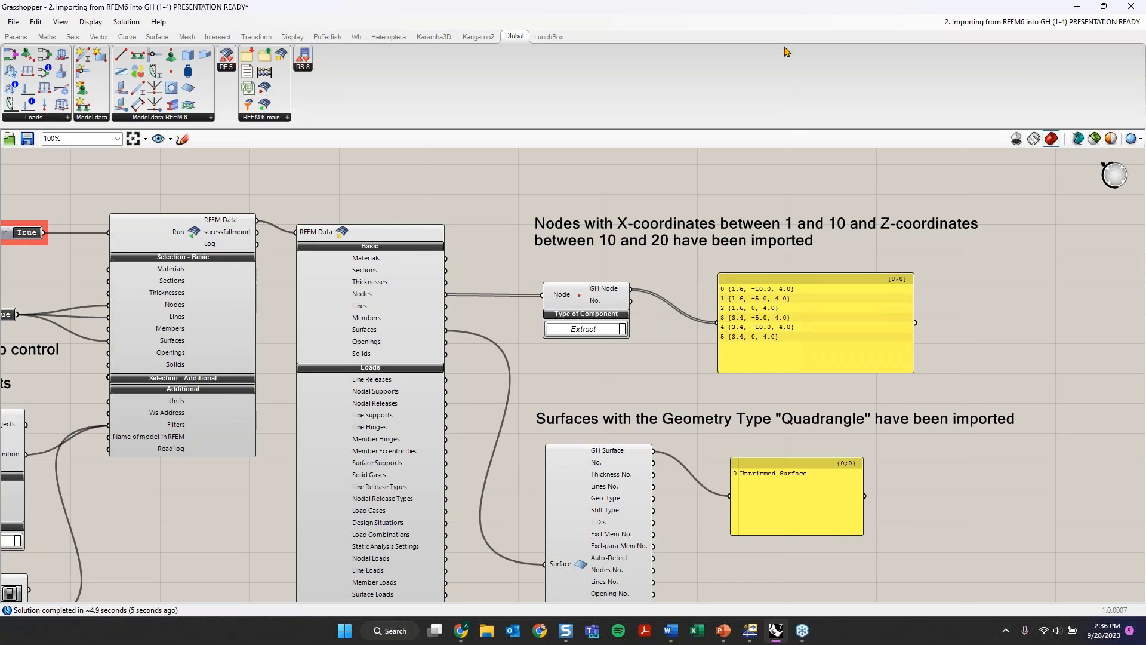
- Restore the Grasshopper window to a smaller size and reposition it to reveal the Rhino preview and the RFEM model
double_click(798, 9)
drag(407, 49, 180, 44)
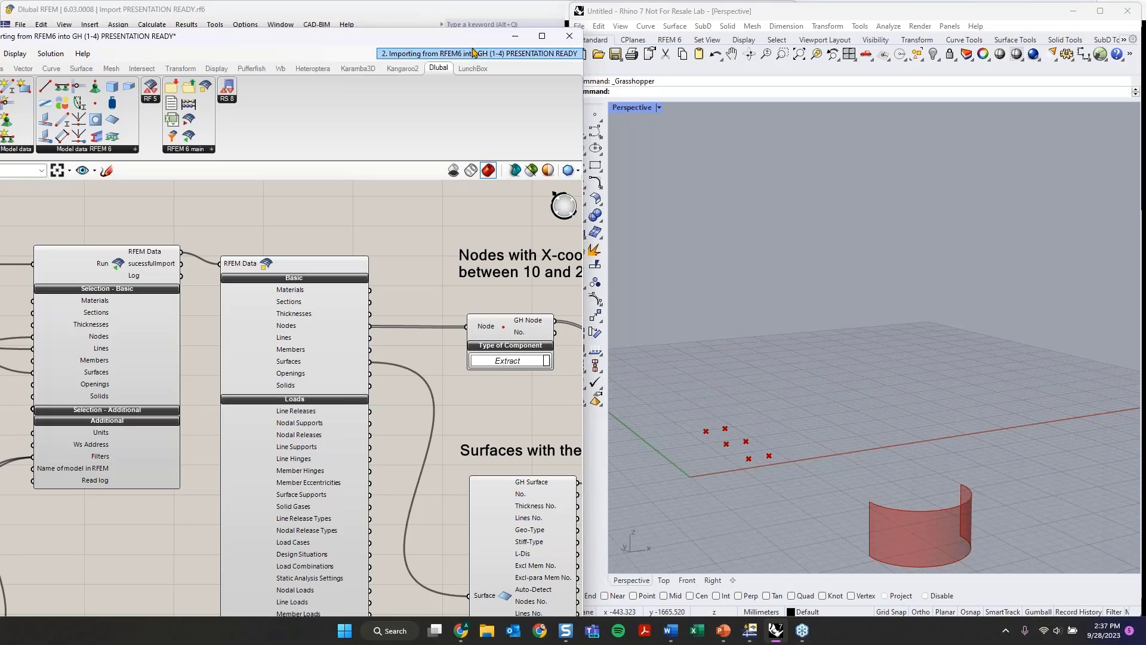
drag(469, 36, 1074, 16)
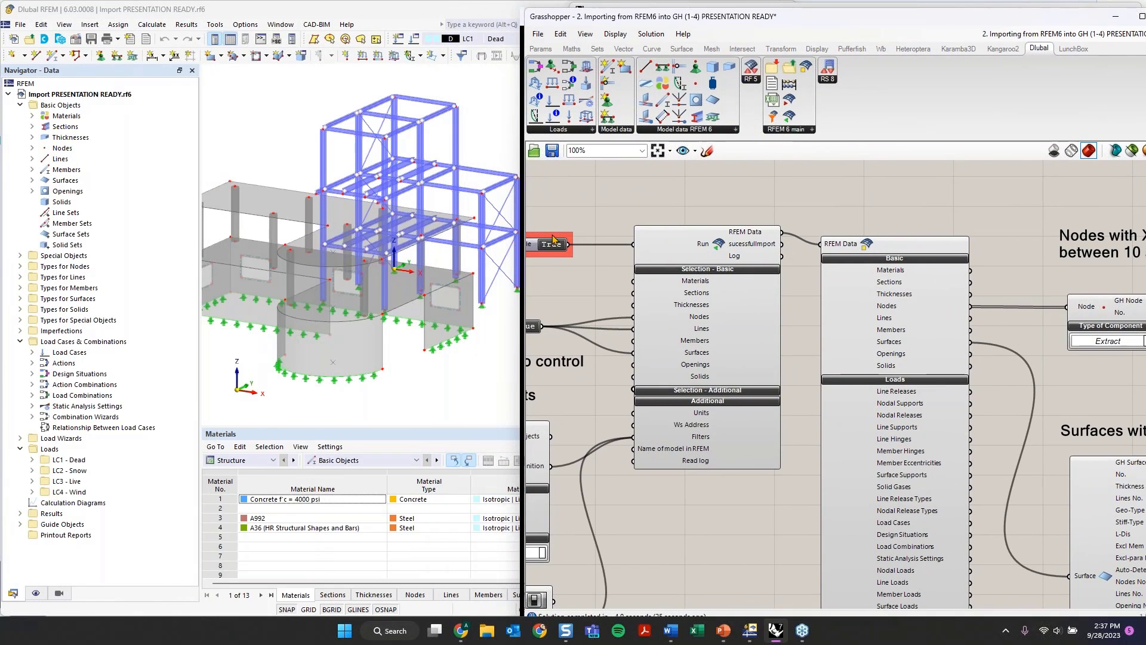
- In RFEM, open the curved concrete wall surface's properties, check its Geometry Type options, and close the dialog without changes
click(362, 352)
double_click(363, 353)
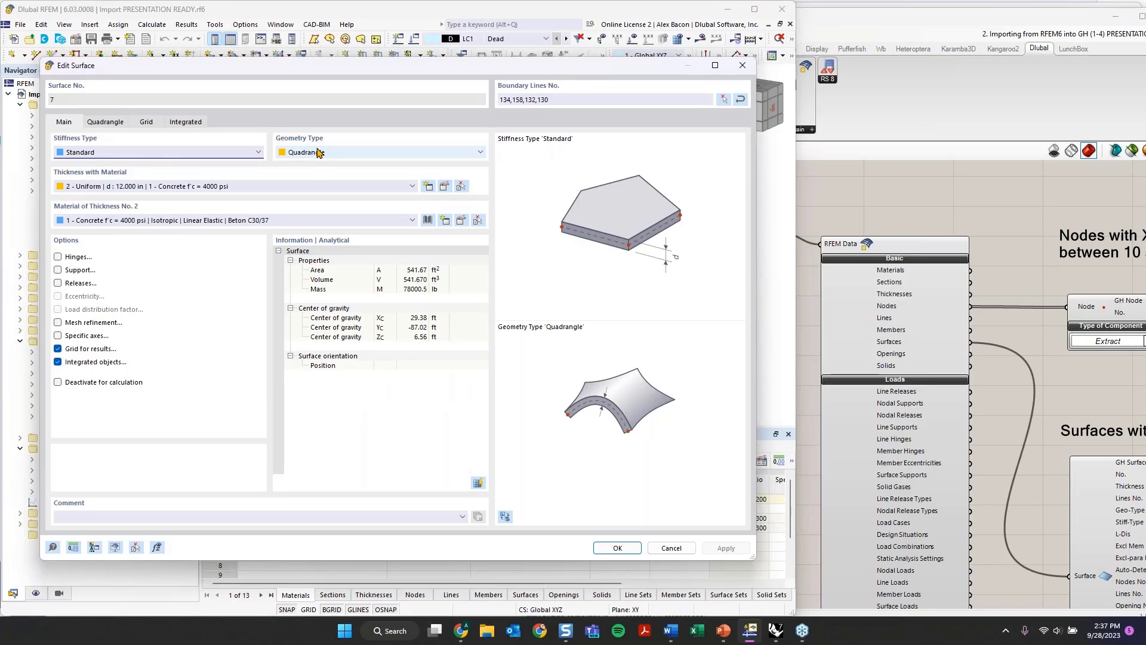
click(319, 152)
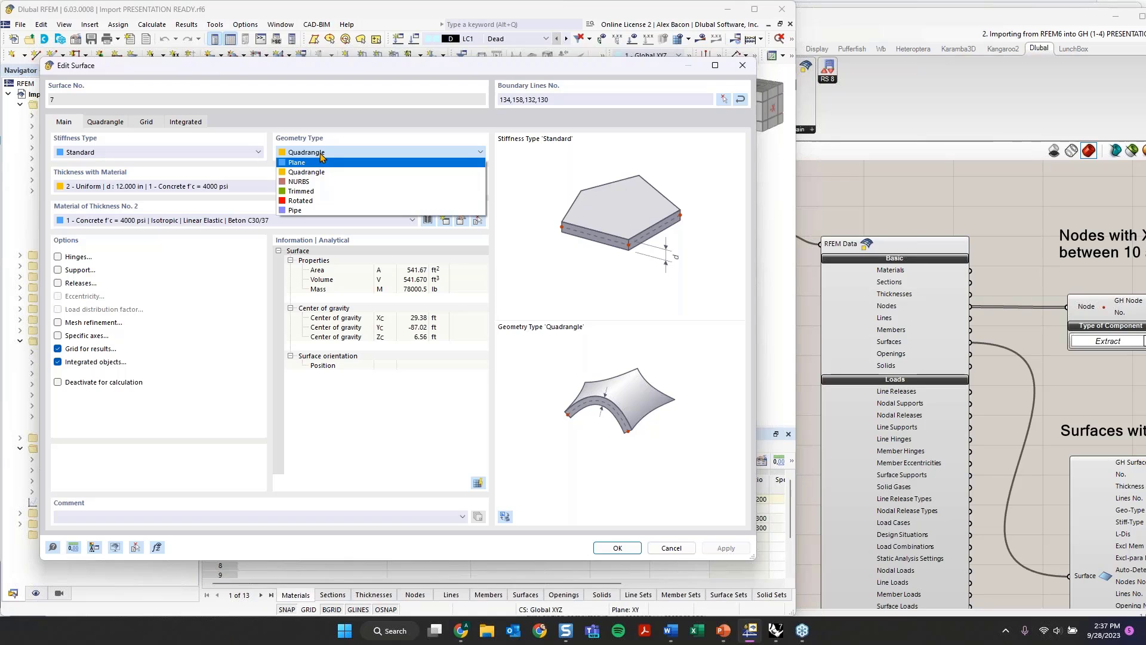
click(321, 154)
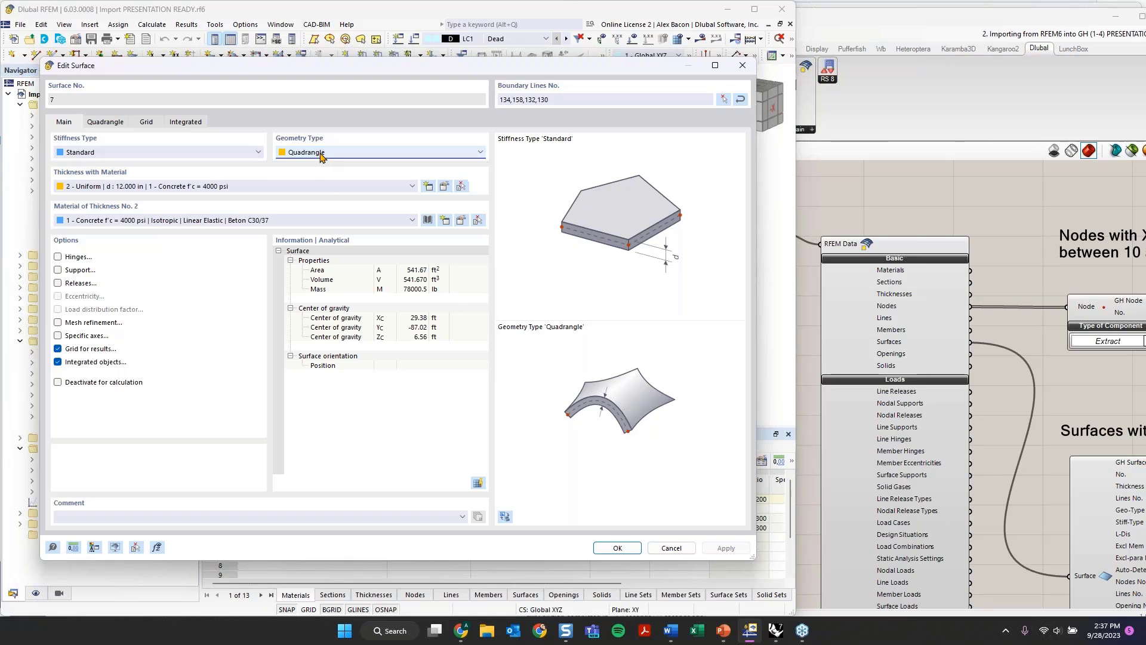
click(743, 66)
- Switch back to Grasshopper and review the filtered import definition, from its filter components to its extracted outputs
click(702, 261)
scroll(711, 289, down, 3)
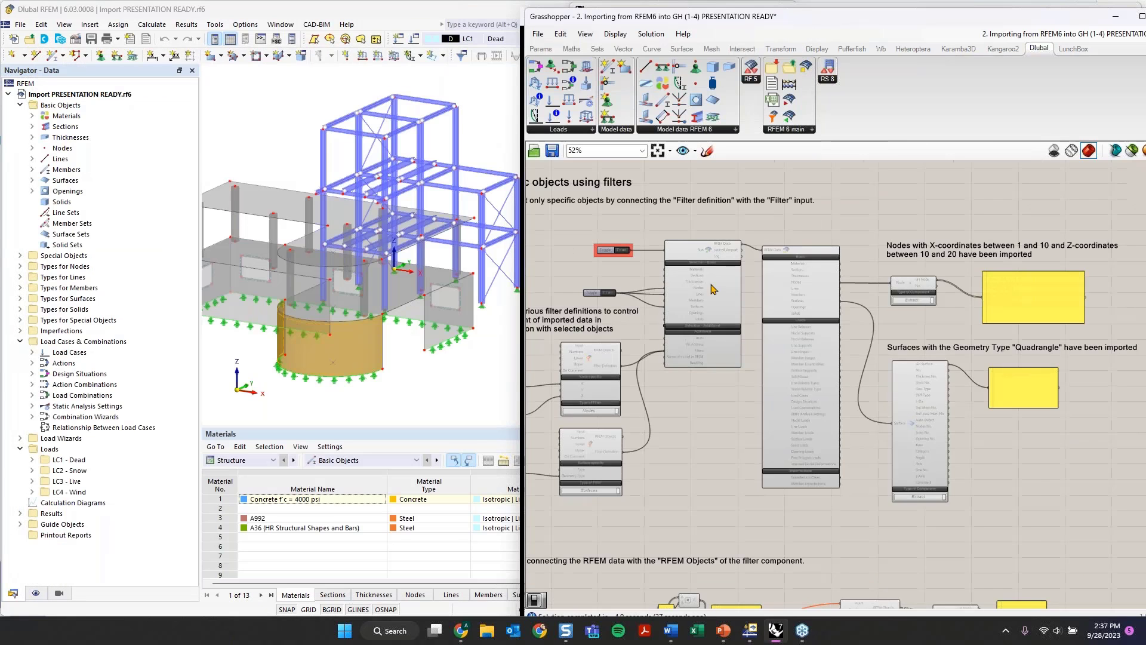
scroll(711, 406, up, 2)
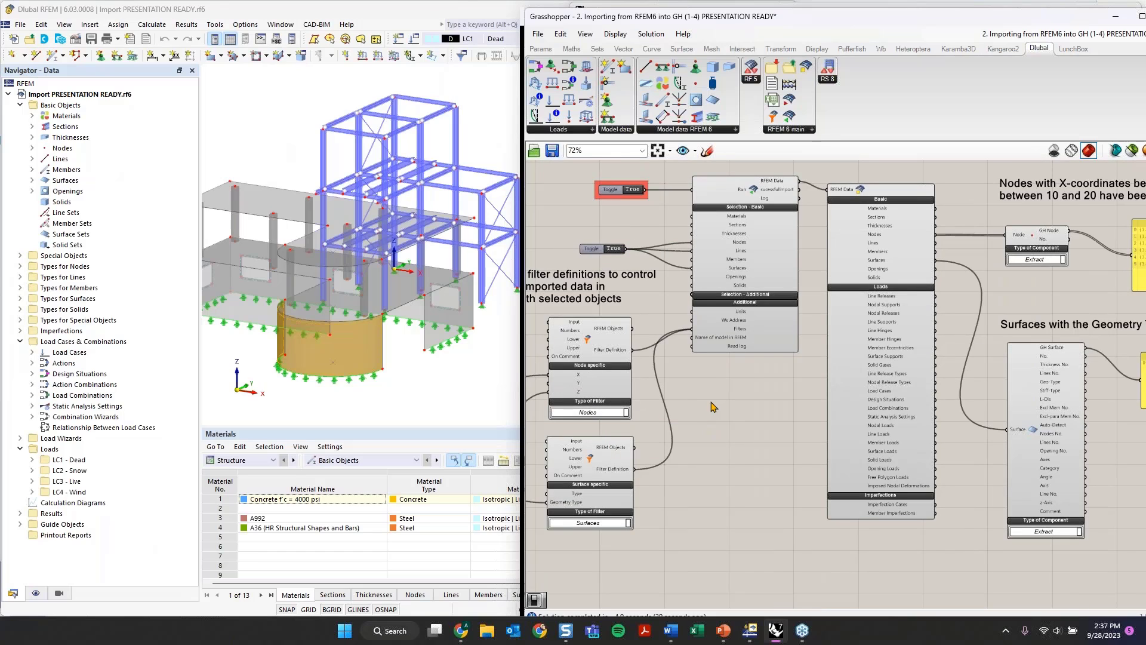
scroll(712, 385, down, 1)
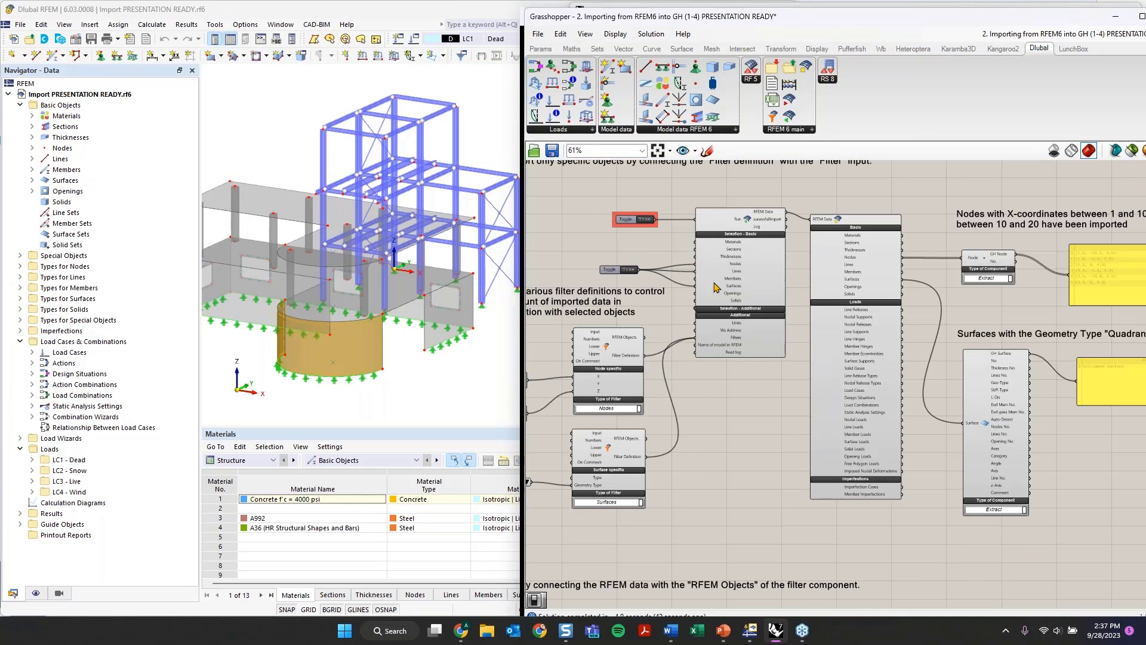
scroll(746, 420, down, 3)
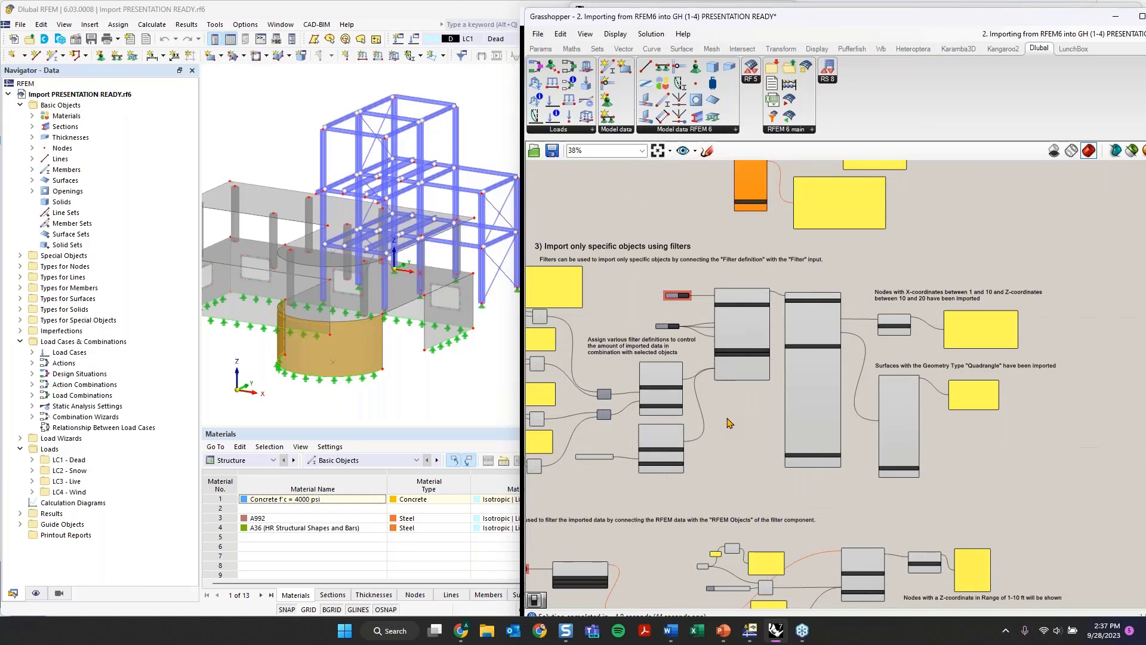
- Examine the second filter example, which filters already imported RFEM data through the filter component's RFEM Objects
right_drag(724, 439, 775, 322)
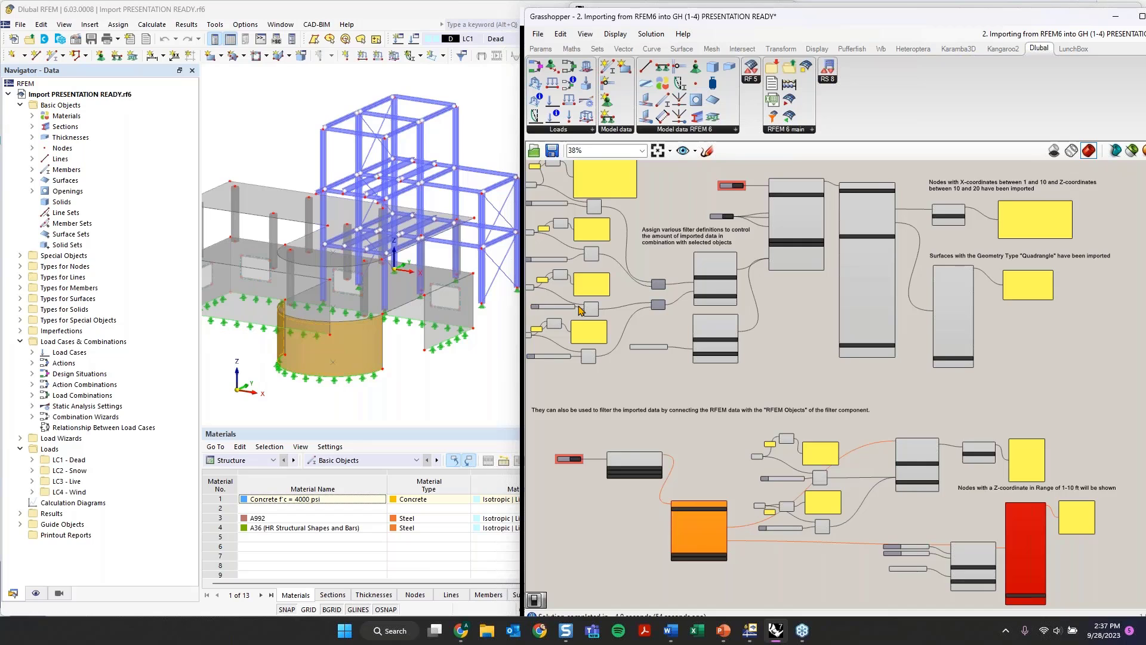
scroll(608, 304, down, 2)
right_drag(660, 338, 666, 172)
scroll(636, 264, up, 4)
scroll(638, 268, up, 2)
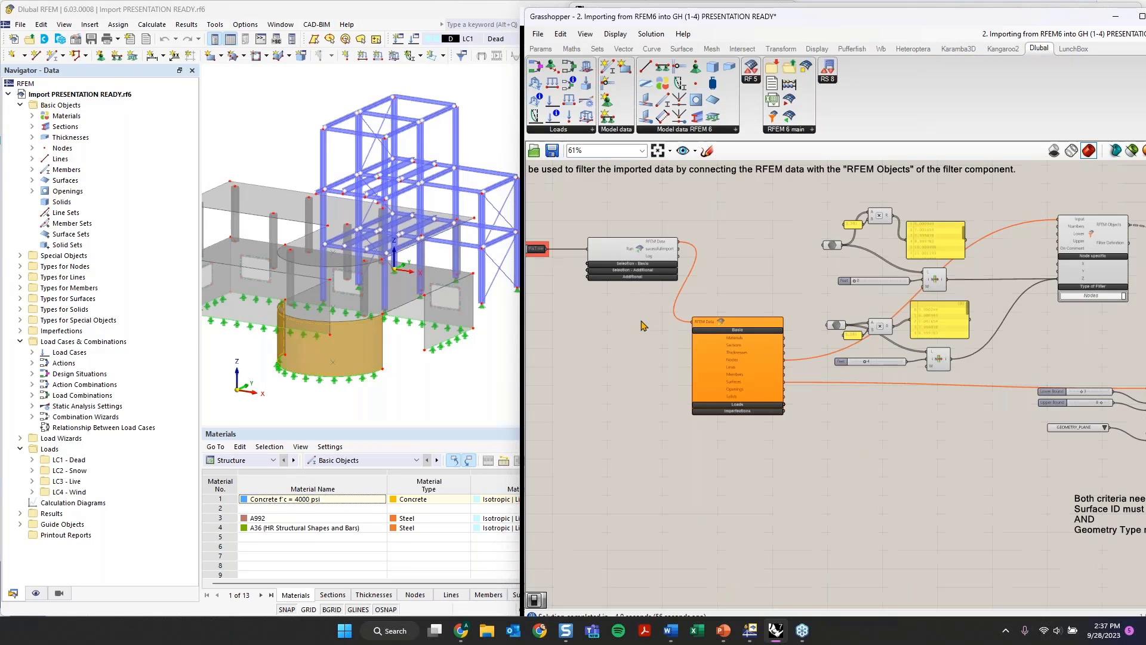
right_drag(643, 352, 717, 386)
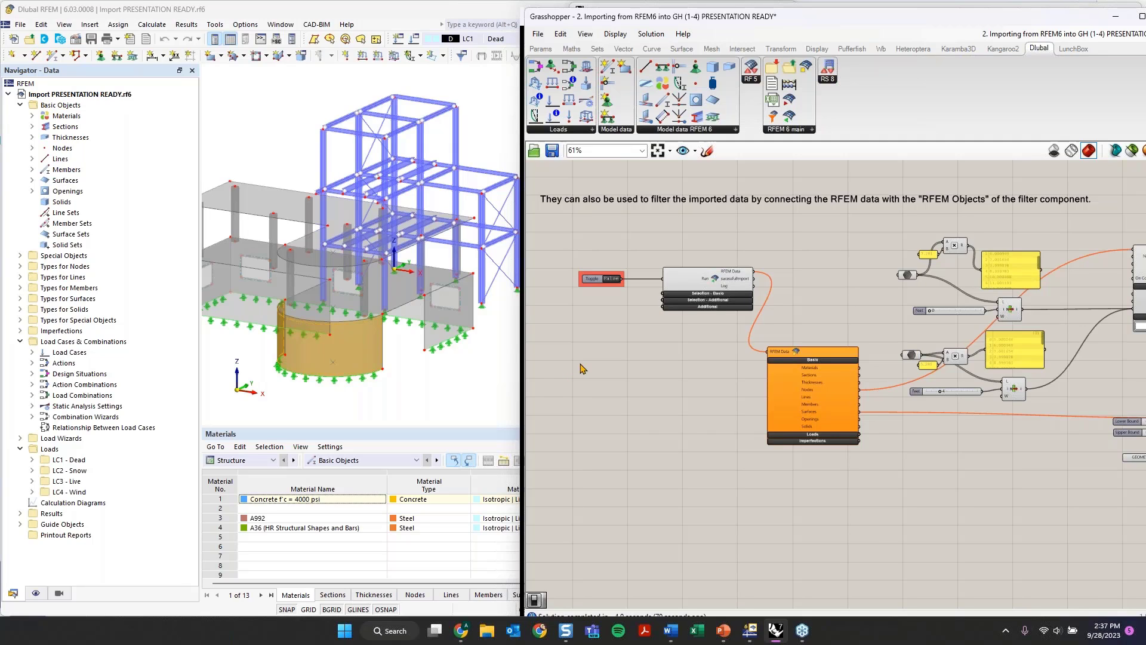
scroll(802, 385, up, 1)
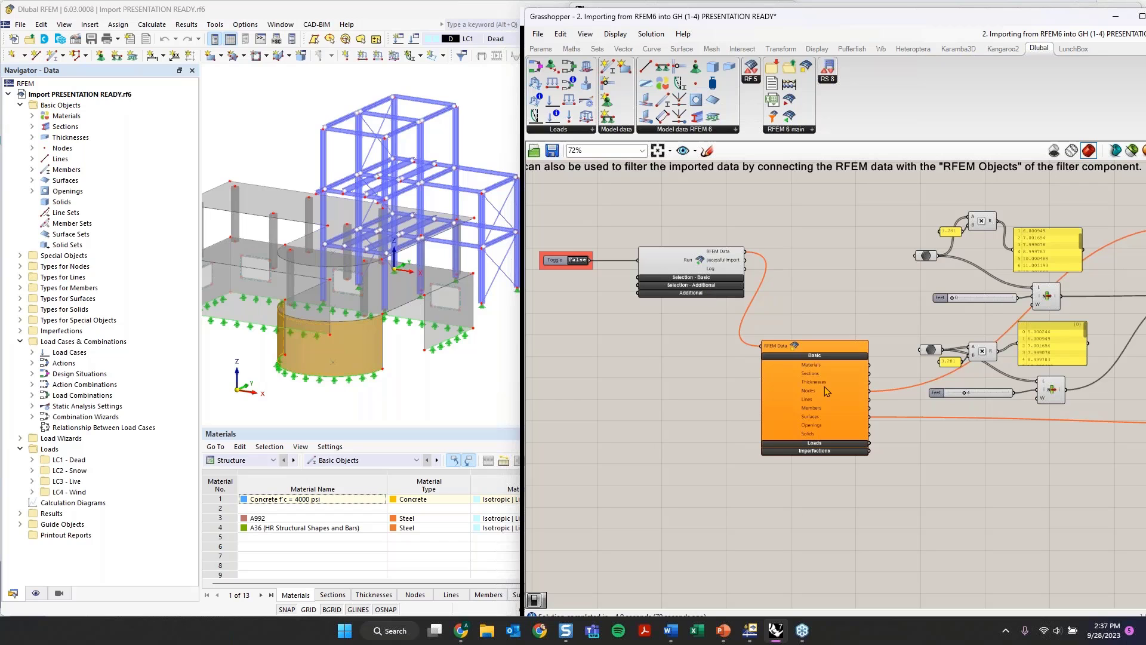
- Expand the Selection - Additional and Additional input groups of the import component in the example that filters already imported data
right_drag(888, 328, 658, 339)
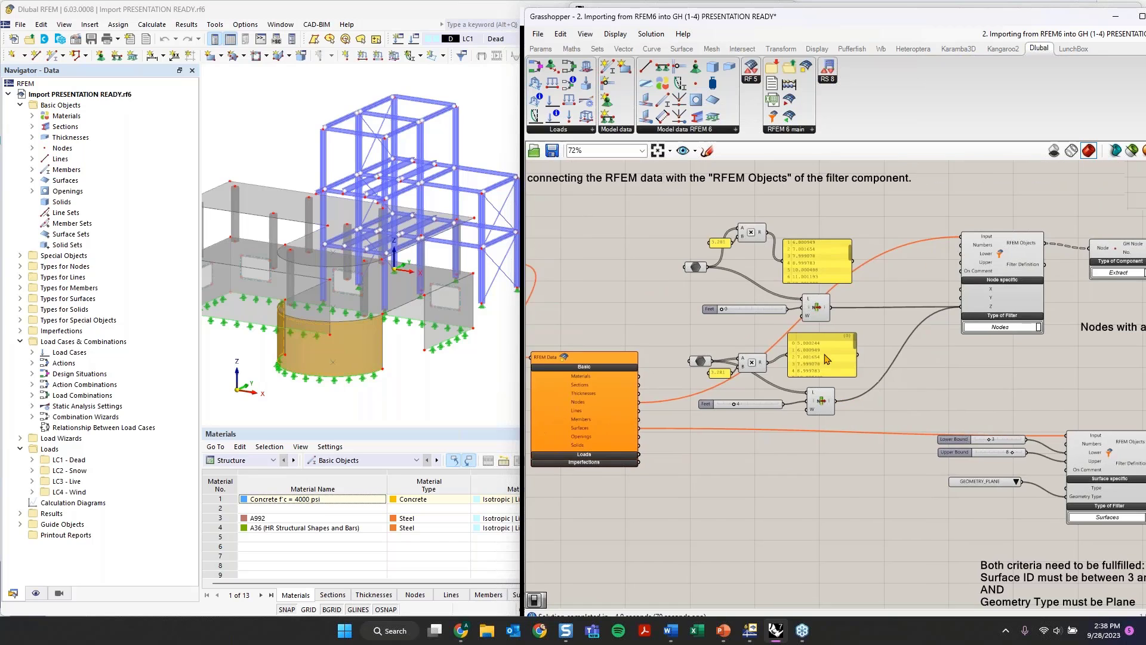
scroll(826, 358, down, 5)
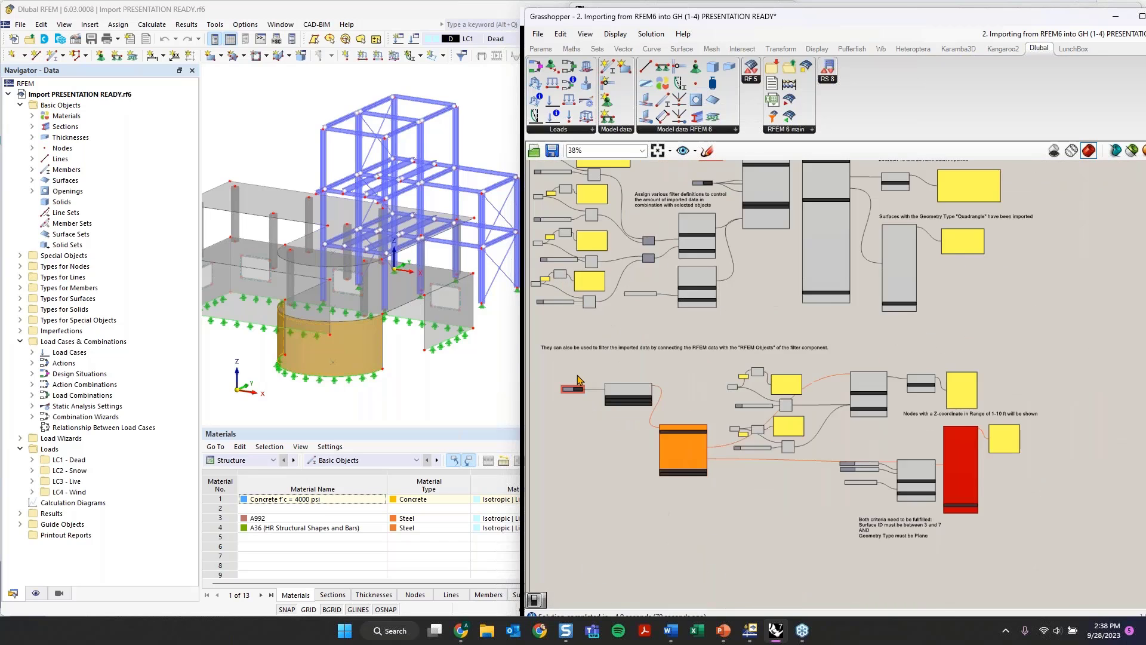
scroll(600, 395, up, 5)
right_drag(790, 365, 774, 322)
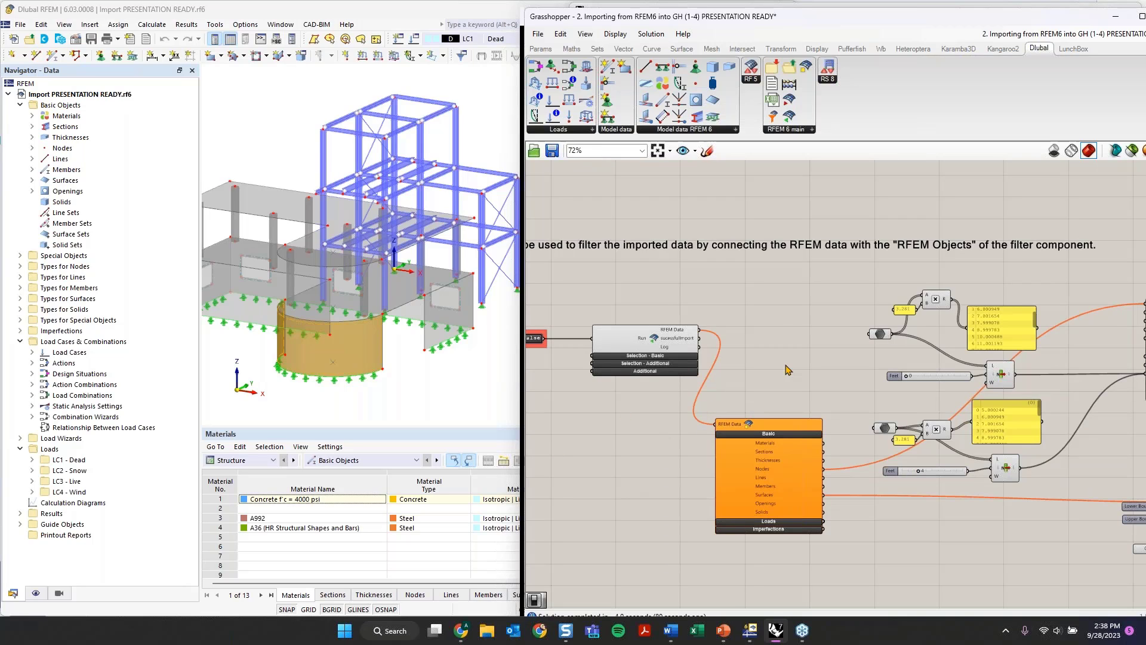
right_drag(834, 396, 730, 351)
right_drag(1018, 408, 851, 395)
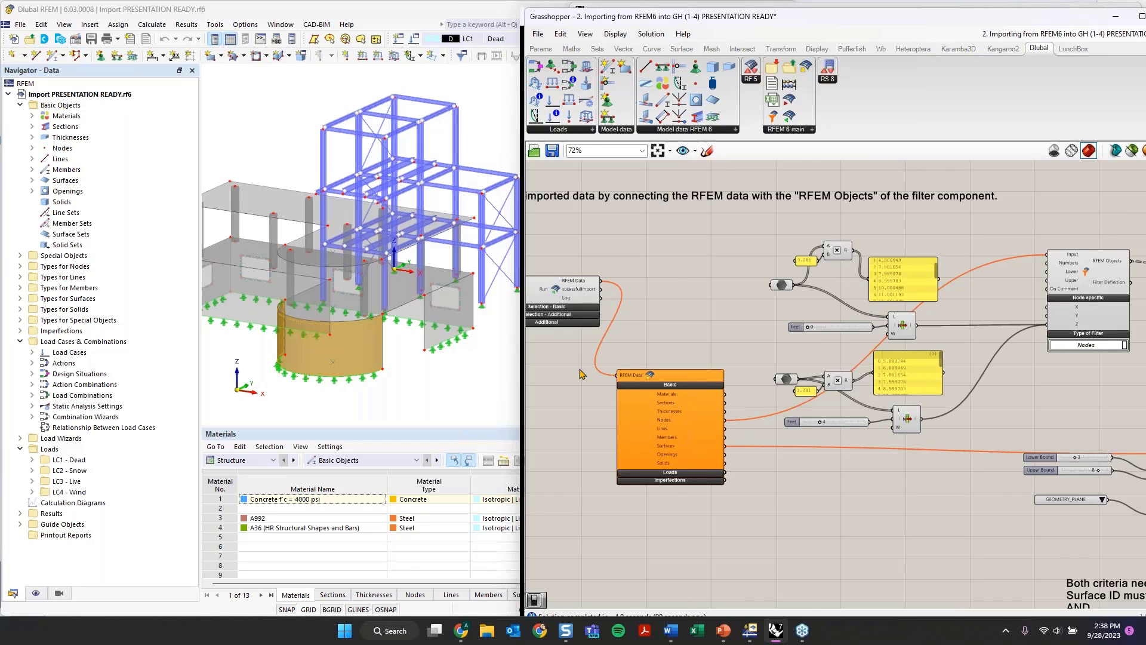
right_drag(580, 369, 615, 360)
click(565, 305)
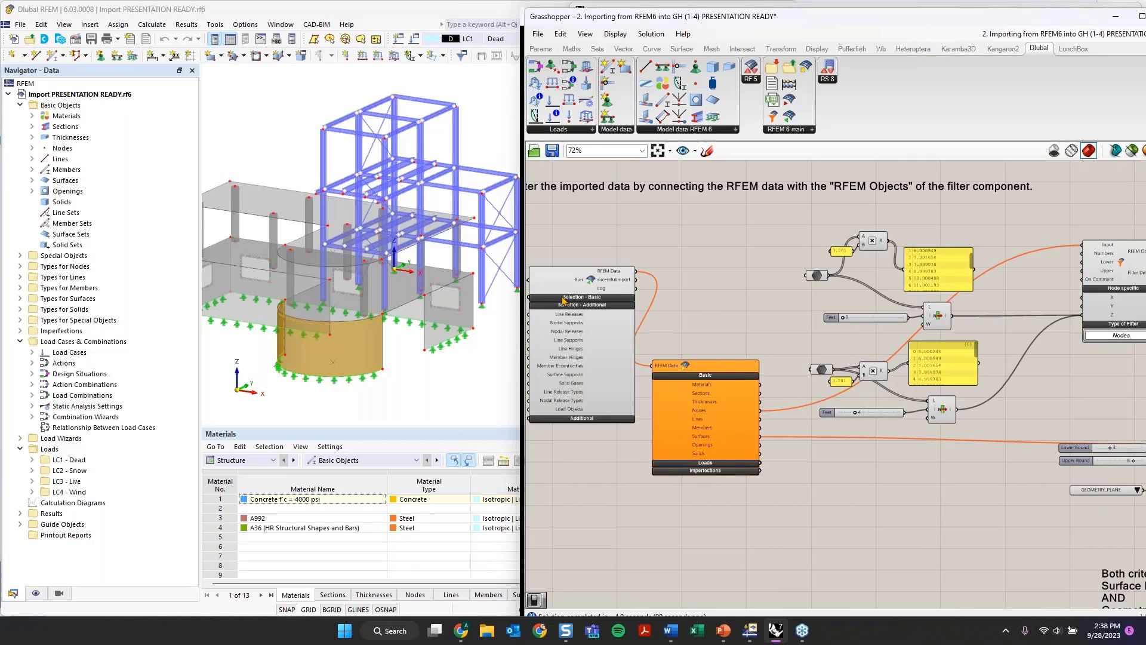
click(569, 420)
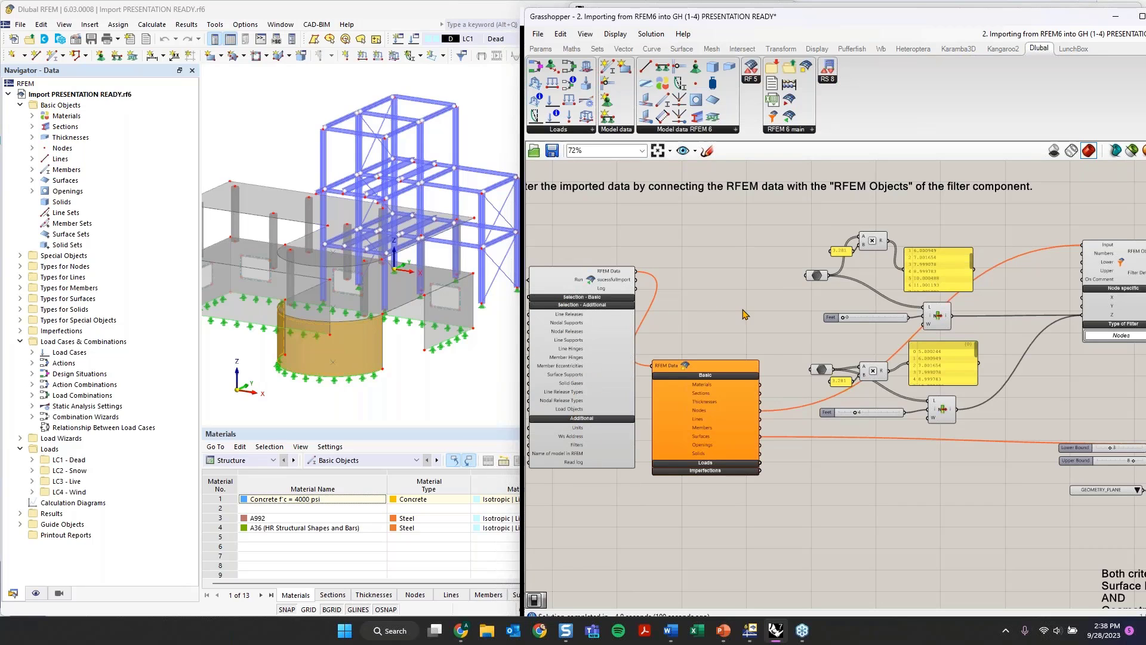
- Select the Nodes filter component and trace its Input connection back to the Nodes output of the imported RFEM data
right_drag(816, 328, 748, 322)
right_drag(998, 364, 852, 373)
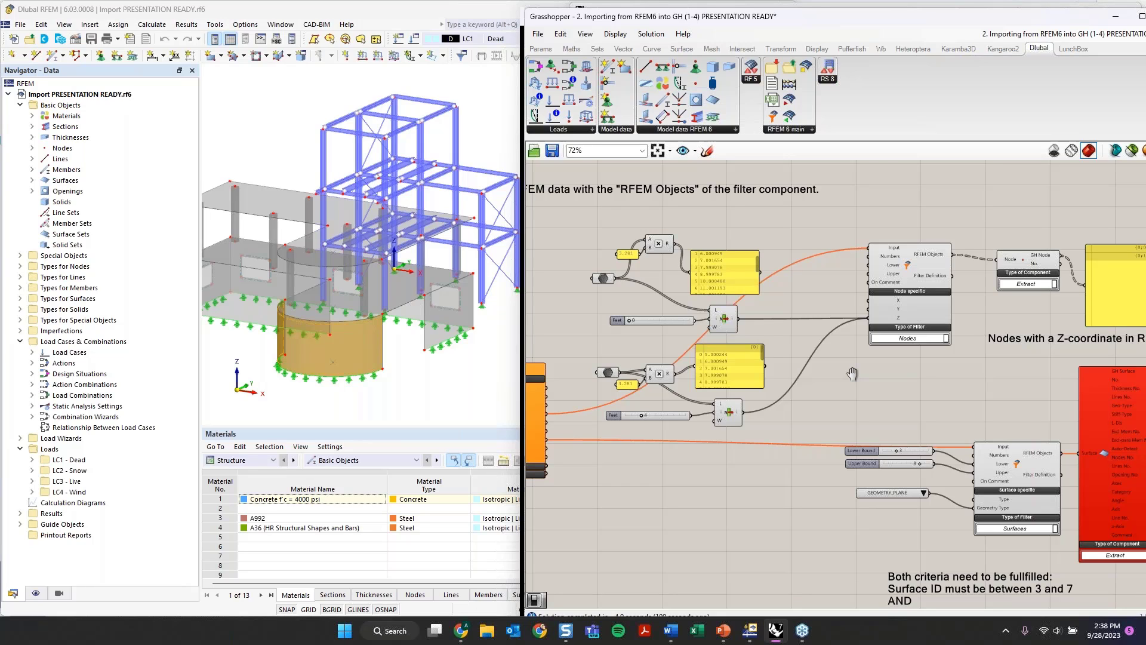
scroll(919, 319, up, 2)
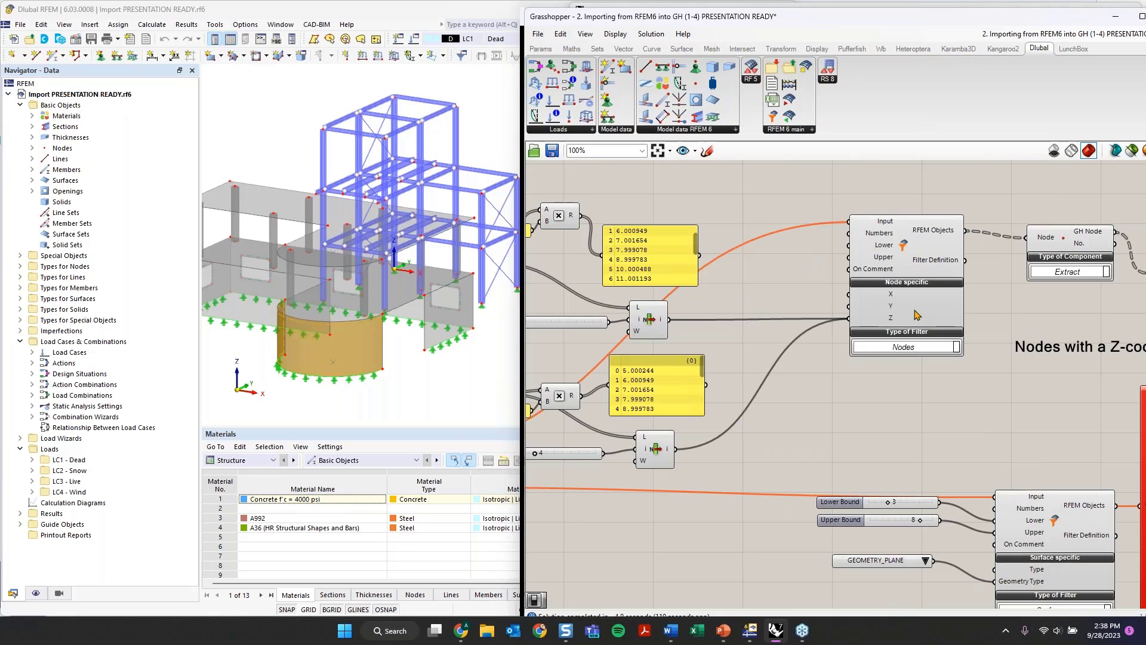
click(910, 332)
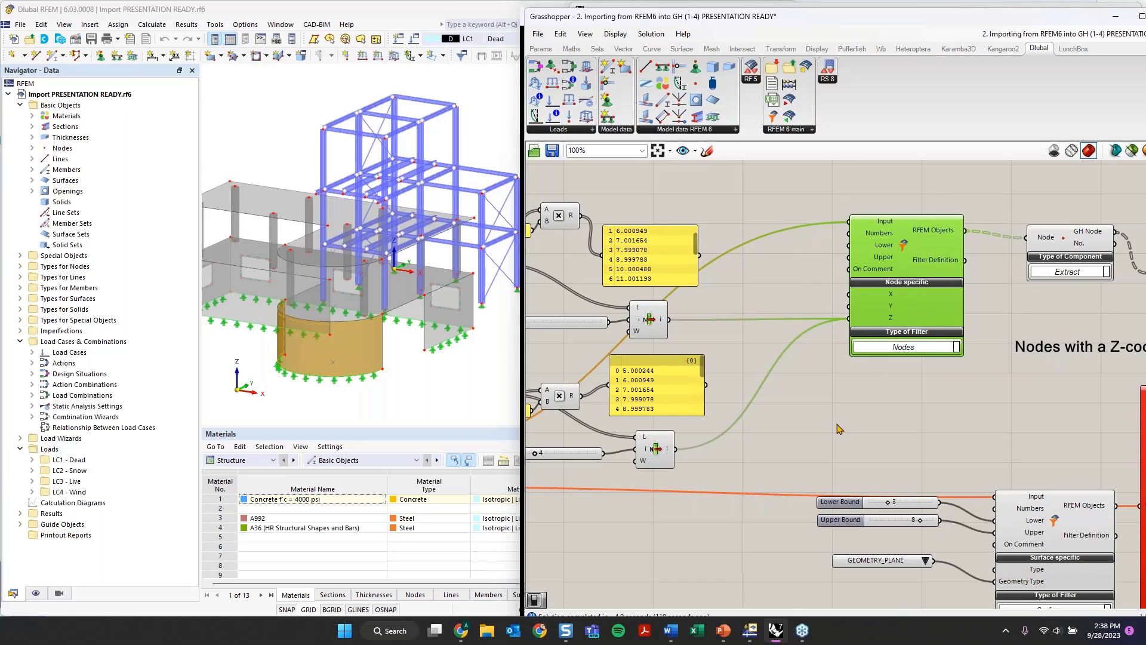
right_drag(836, 431, 1079, 401)
right_drag(683, 333, 926, 328)
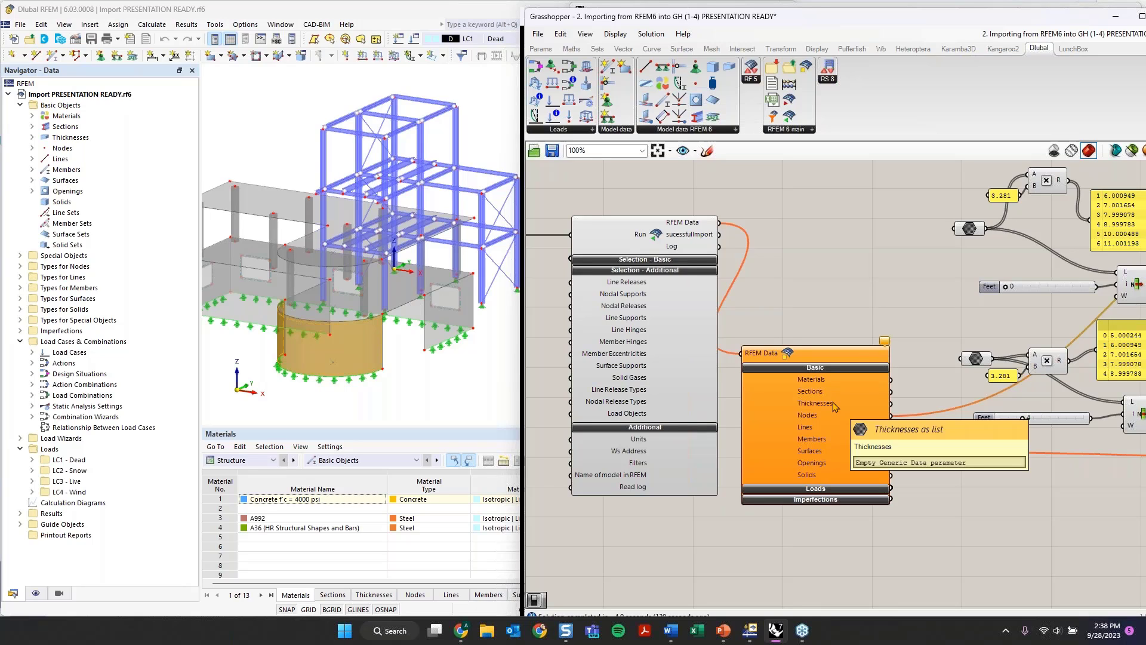
right_drag(969, 333, 759, 322)
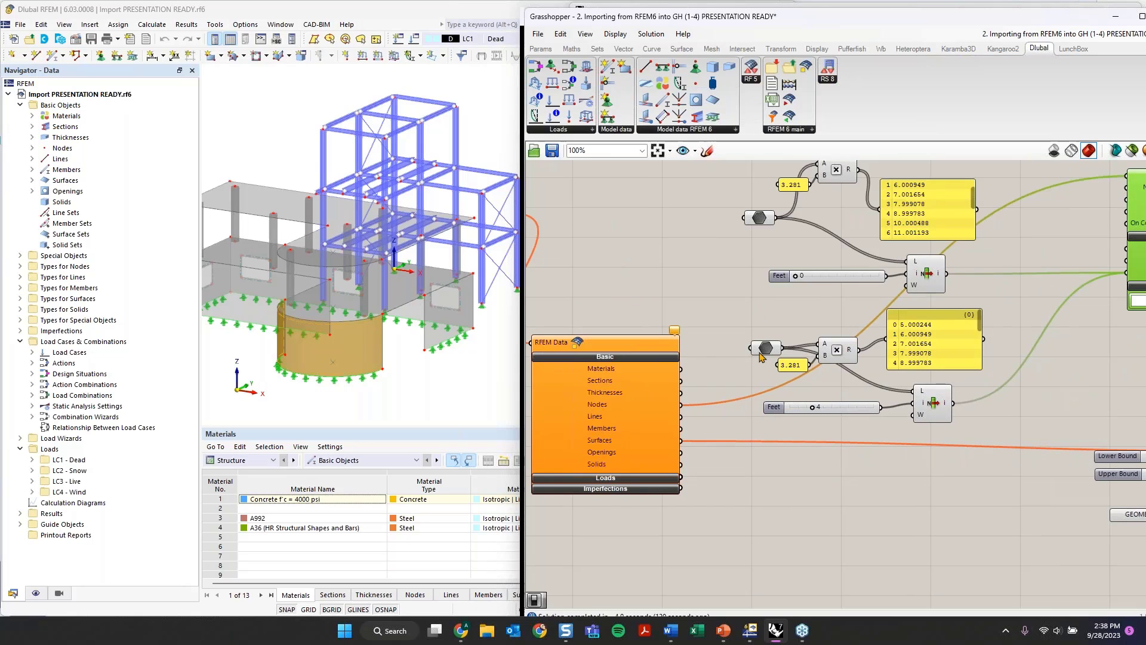
right_drag(1048, 338, 890, 355)
right_drag(981, 388, 1127, 400)
right_drag(1041, 386, 795, 452)
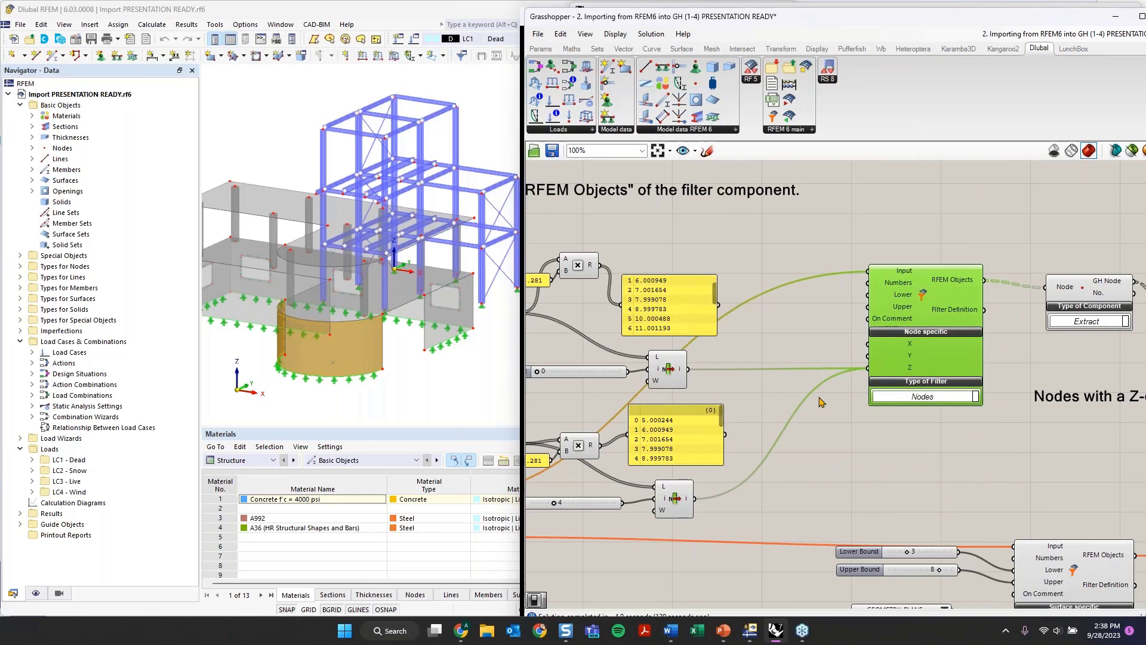
right_drag(477, 500, 591, 443)
right_drag(447, 449, 570, 444)
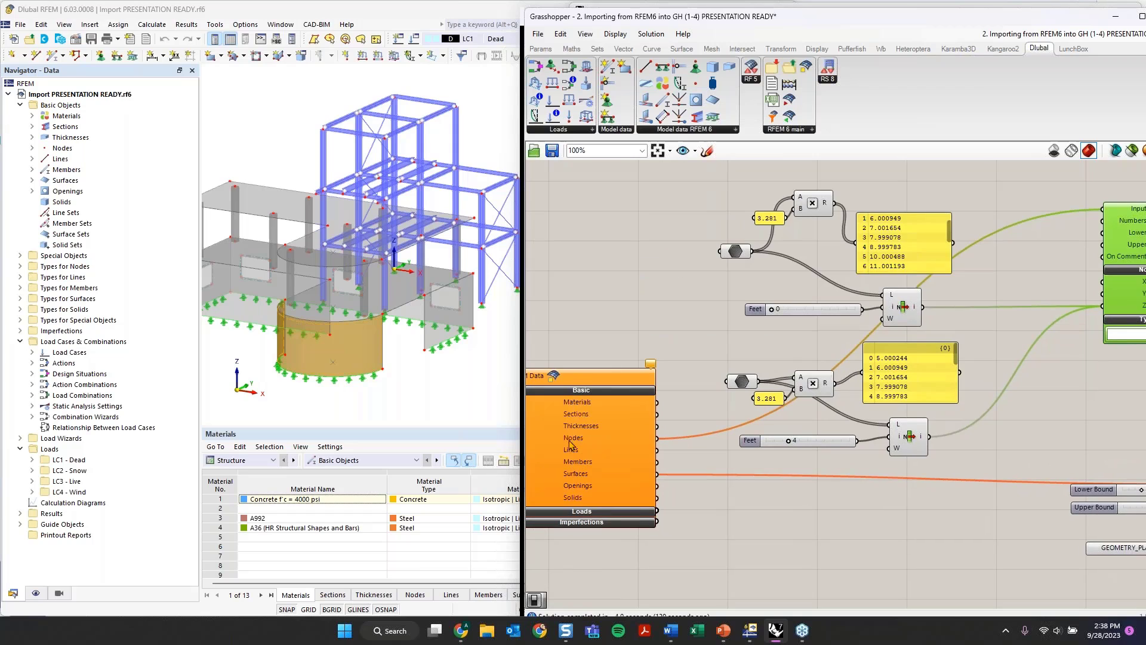
right_drag(1017, 398, 691, 413)
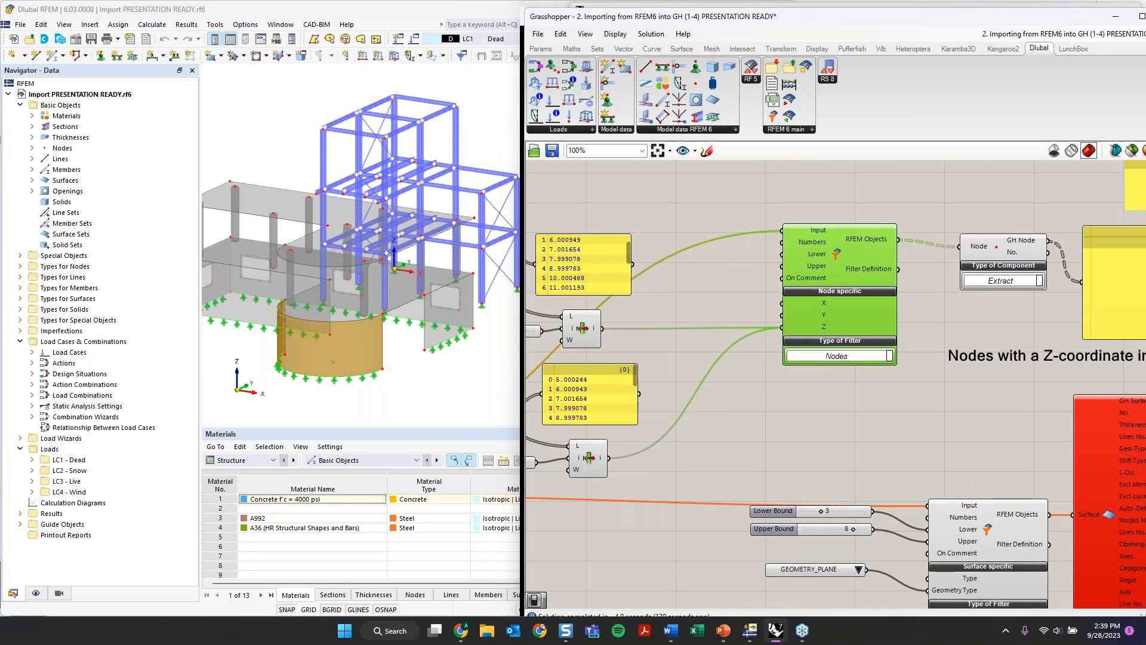
- Review the two lists of foot values that supply the Z range of the Nodes filter
right_drag(941, 607, 941, 518)
right_drag(855, 326, 1018, 425)
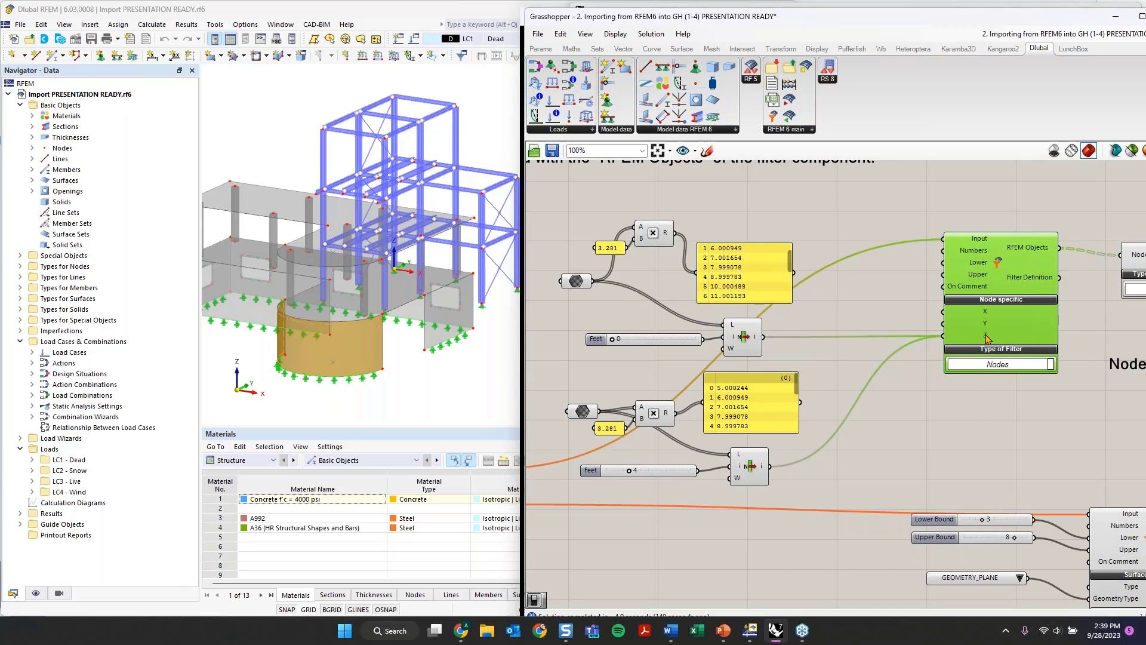
mouse_move(986, 338)
scroll(790, 258, up, 2)
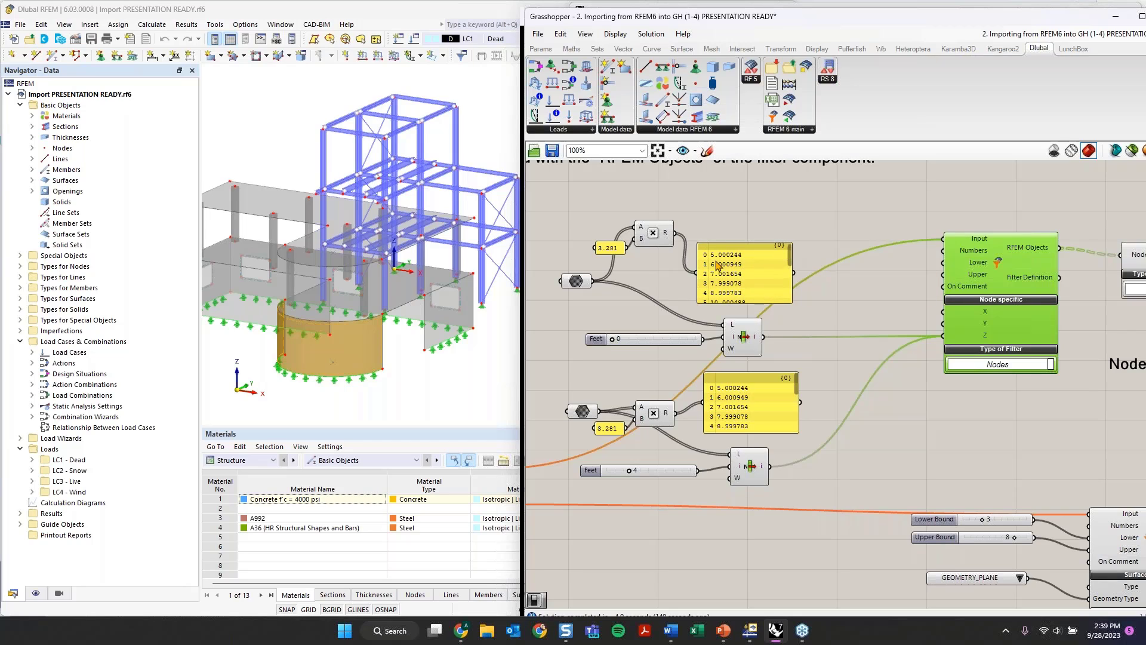
scroll(794, 397, down, 2)
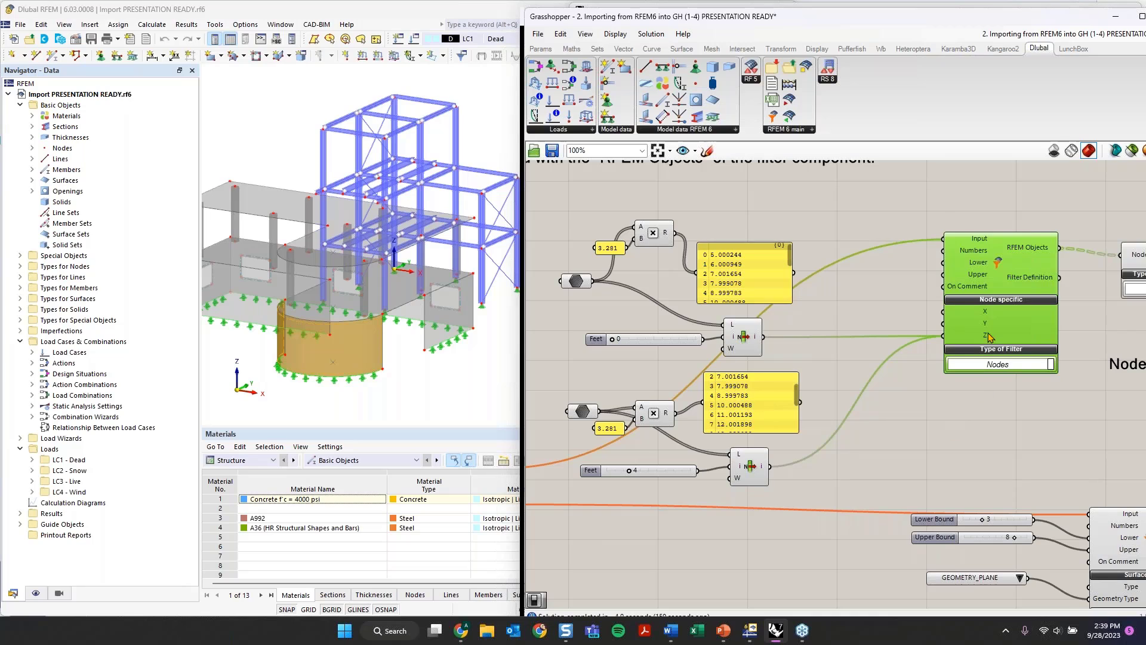
- In RFEM, list the model's surfaces, check the Geometry Type of surface 6, and close its properties without changes
right_drag(1019, 430, 700, 276)
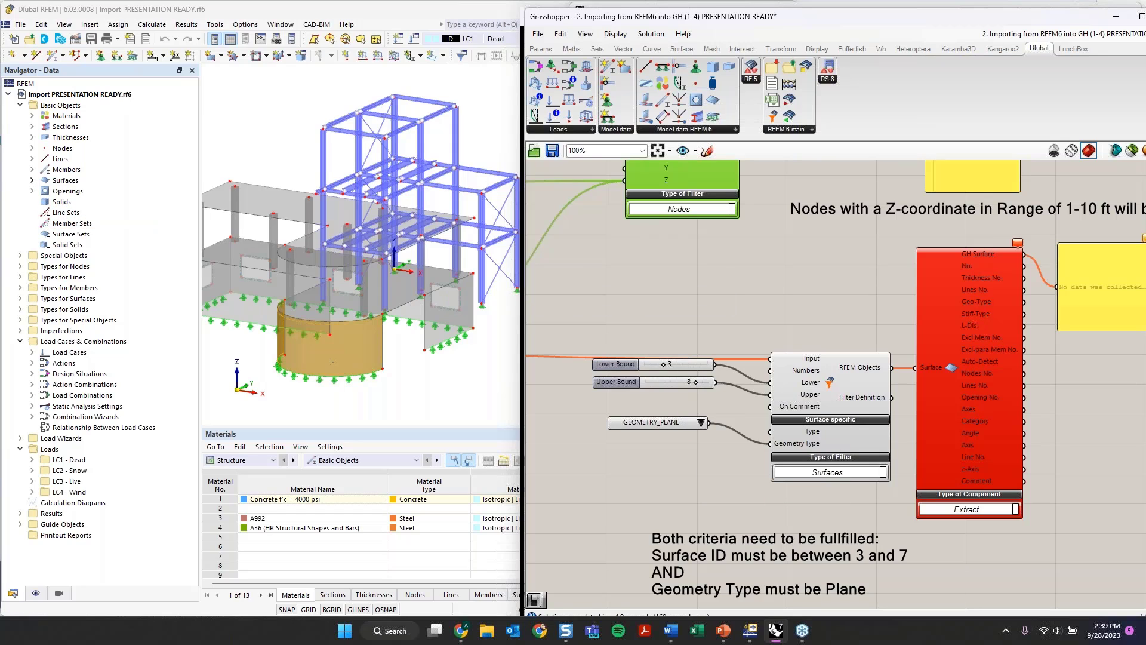
double_click(41, 181)
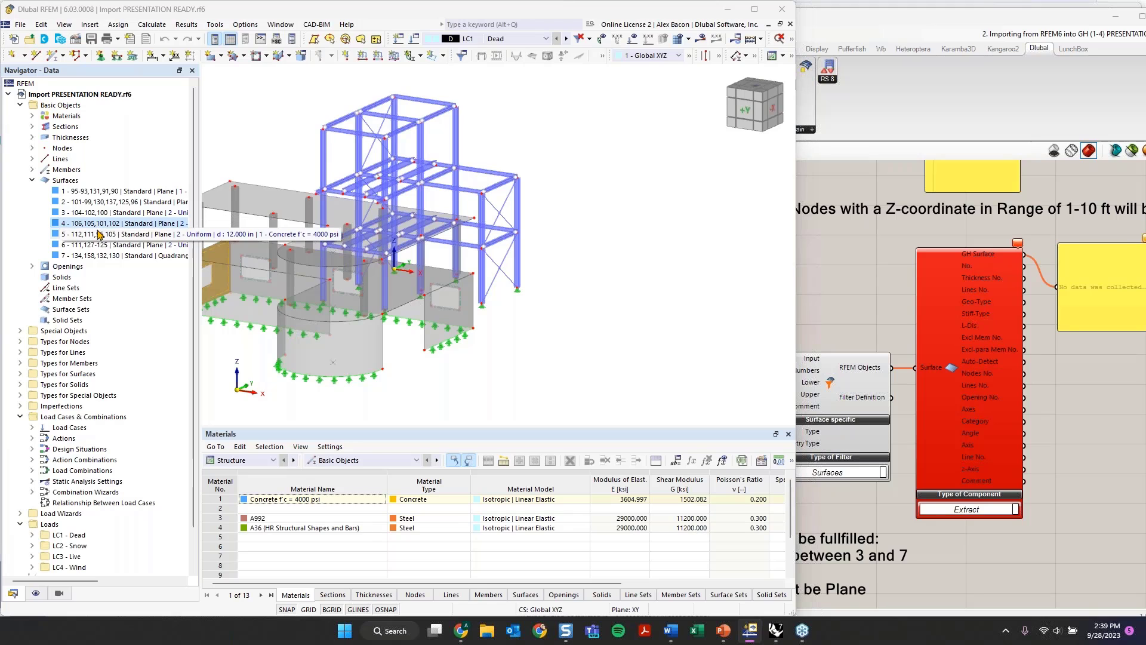
double_click(96, 246)
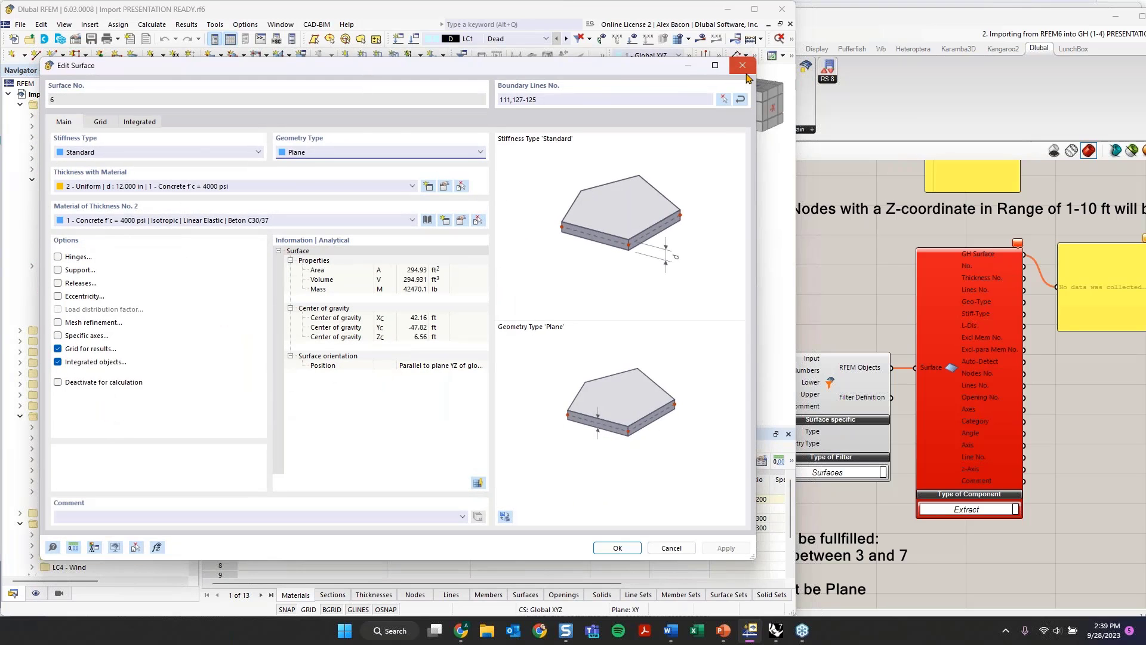
click(742, 65)
- Switch back to Grasshopper and set the import toggle of the second filter example to True
click(850, 274)
scroll(822, 284, down, 2)
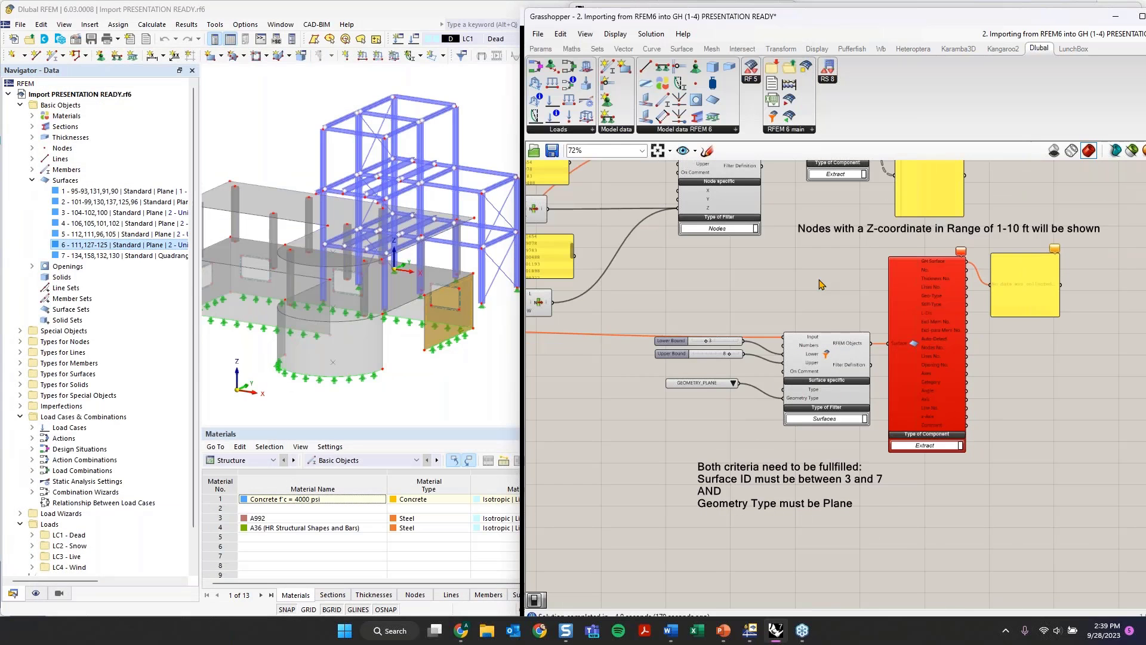
right_drag(820, 280, 824, 356)
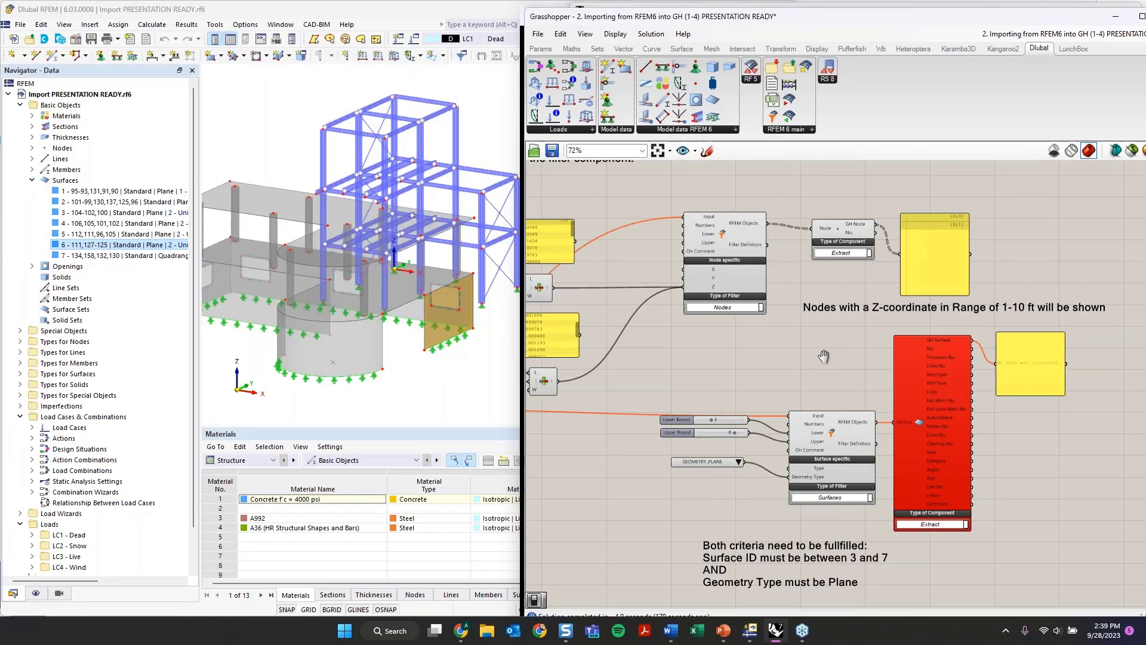
right_drag(711, 365, 1001, 360)
right_drag(589, 272, 932, 314)
right_drag(717, 235, 710, 458)
right_drag(665, 231, 607, 514)
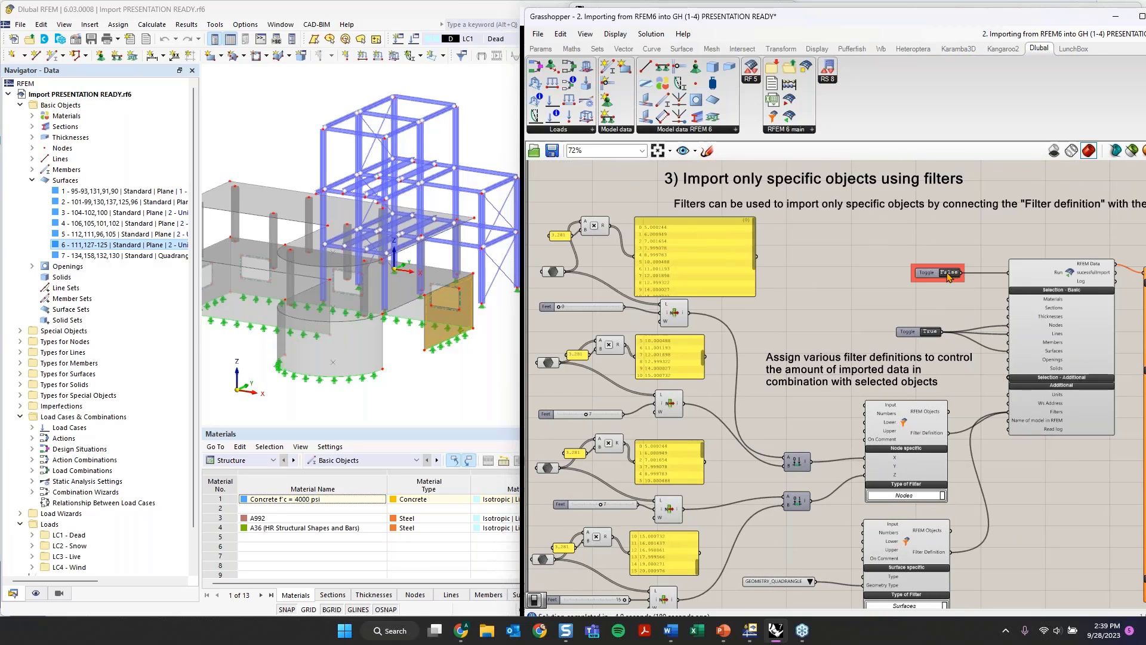
scroll(746, 444, down, 5)
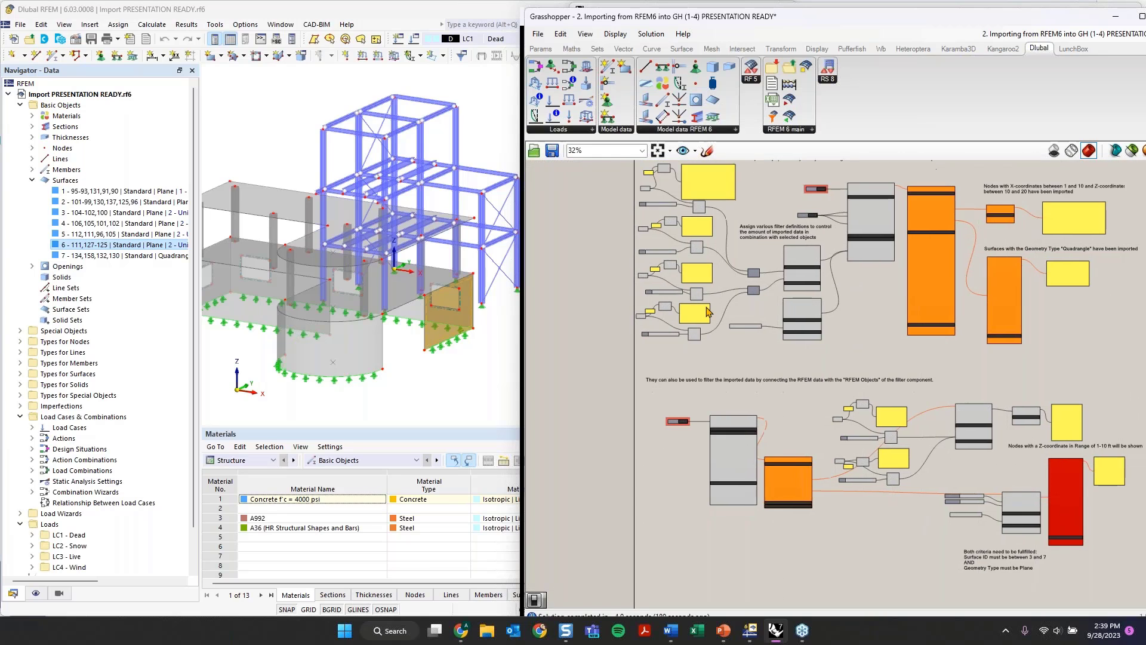
scroll(746, 449, up, 5)
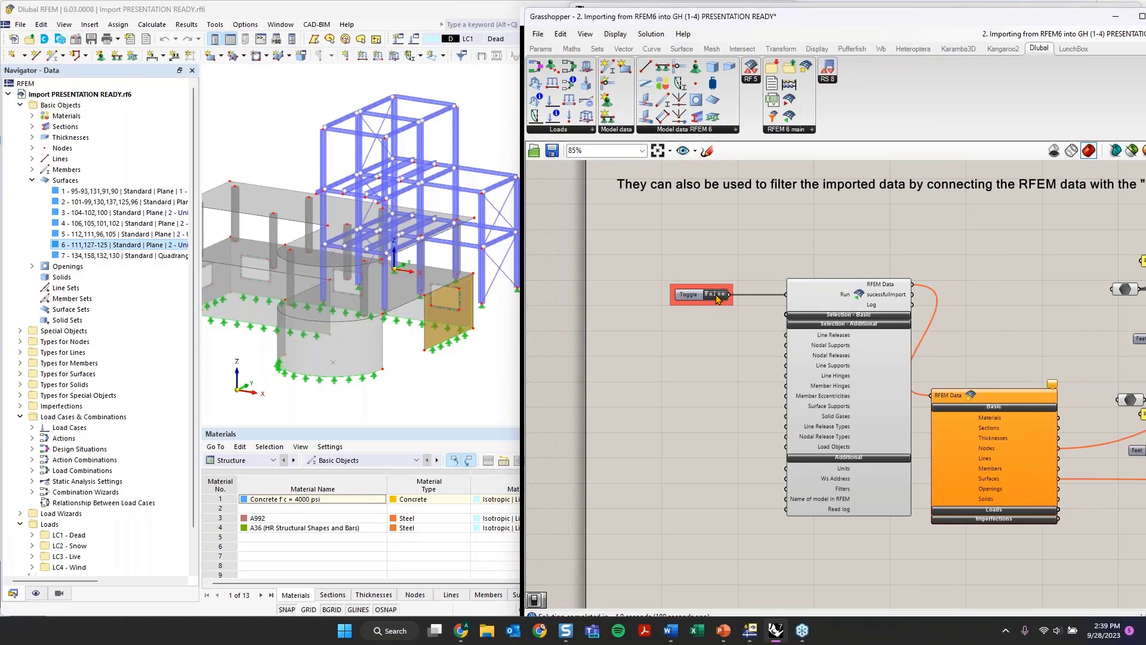
double_click(715, 295)
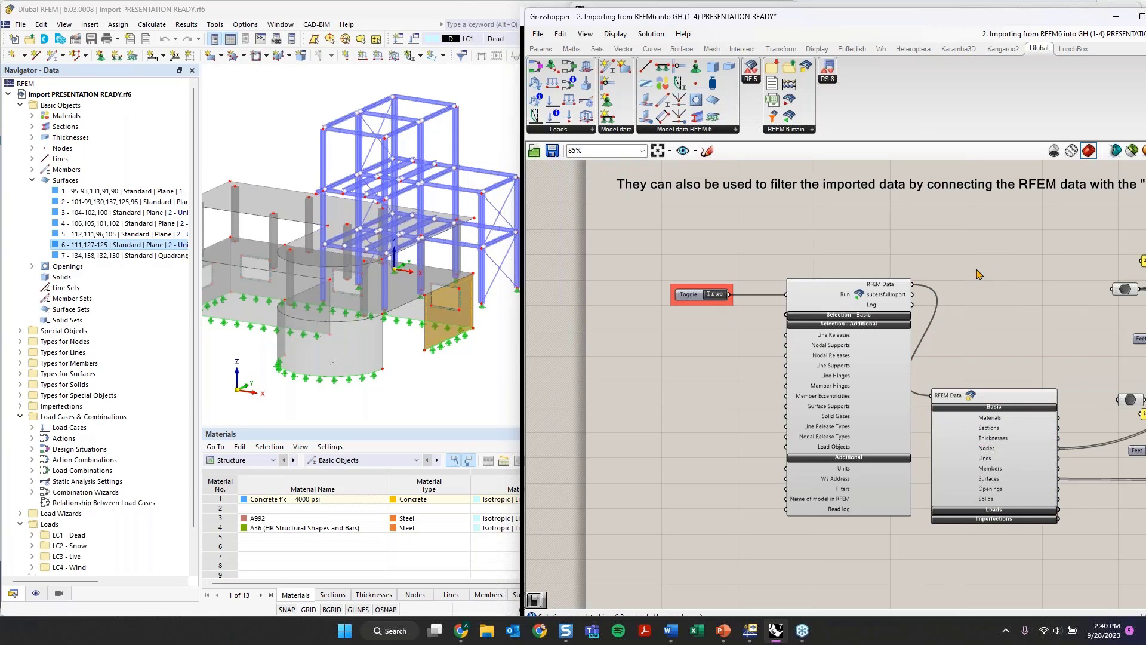
- Check the filtered node and surface outputs, moving the Grasshopper window aside to inspect them in the Rhino preview
right_drag(1112, 351, 933, 320)
right_drag(1010, 338, 834, 317)
scroll(836, 313, down, 2)
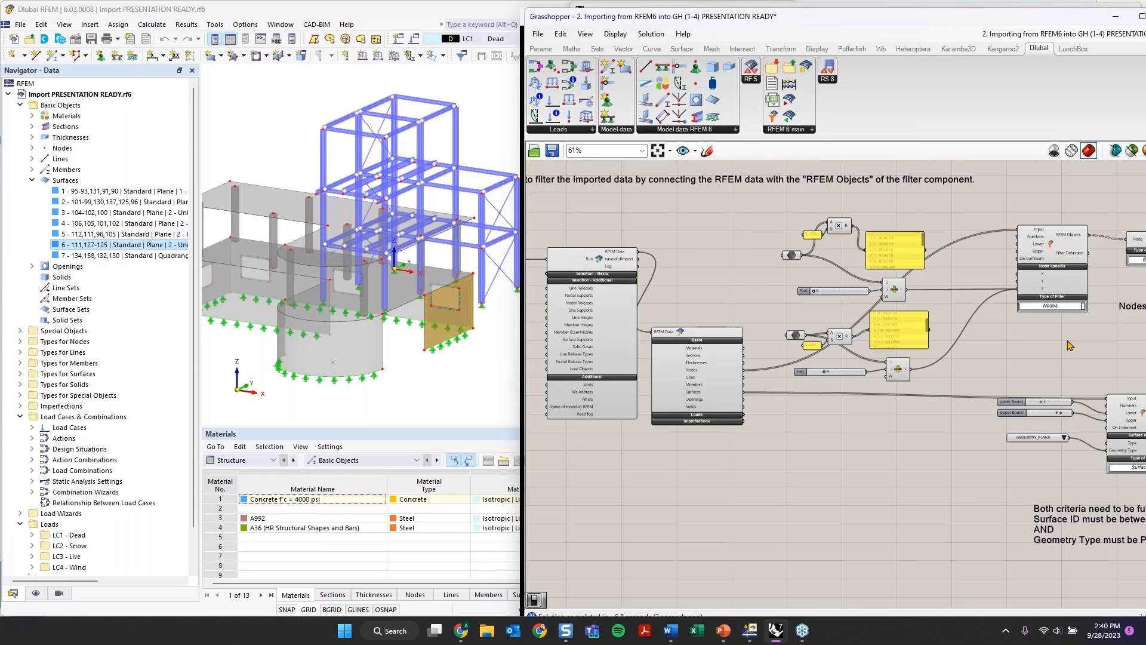
right_drag(1097, 344, 854, 330)
scroll(854, 330, up, 1)
right_drag(1073, 313, 931, 324)
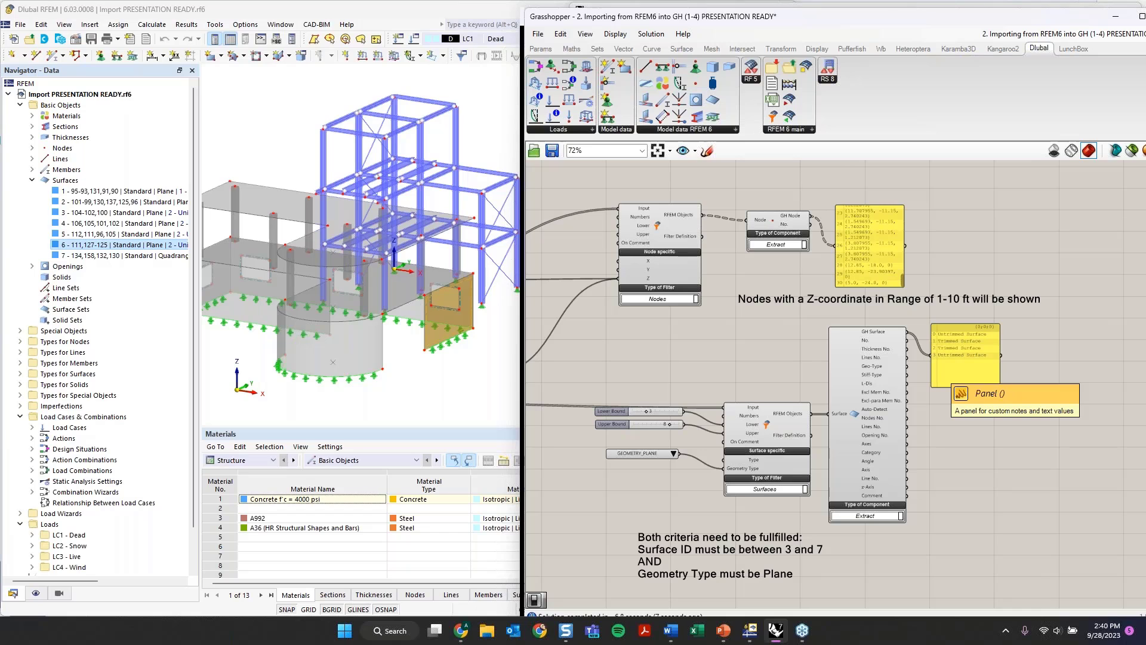
drag(922, 18, 396, 52)
scroll(761, 418, up, 3)
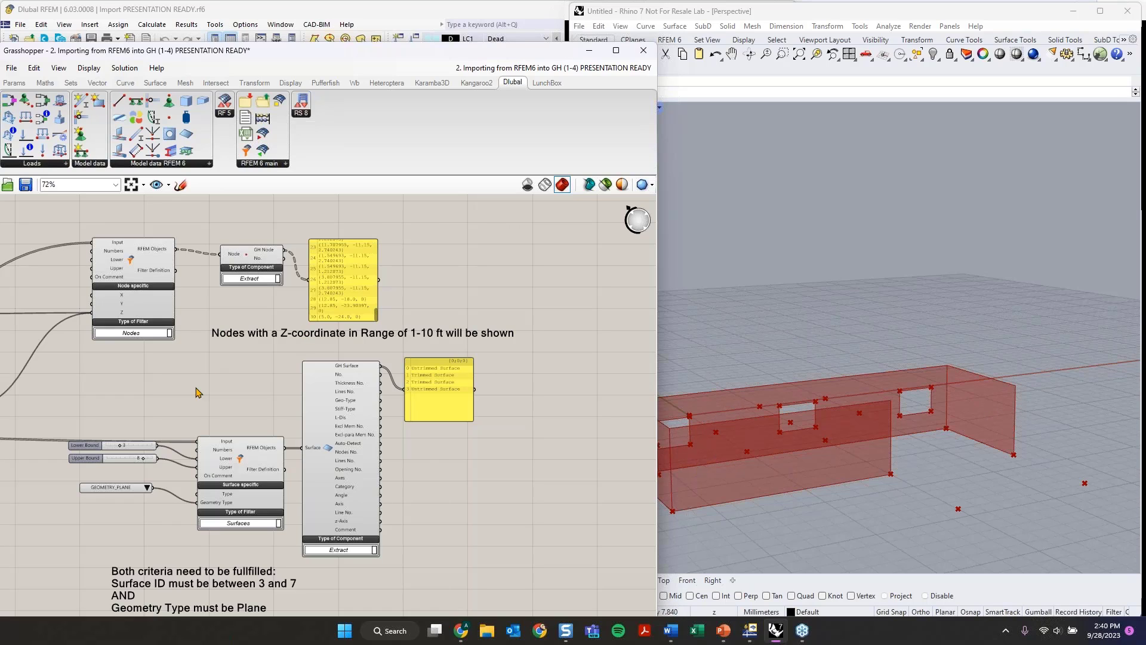
right_drag(61, 336, 354, 342)
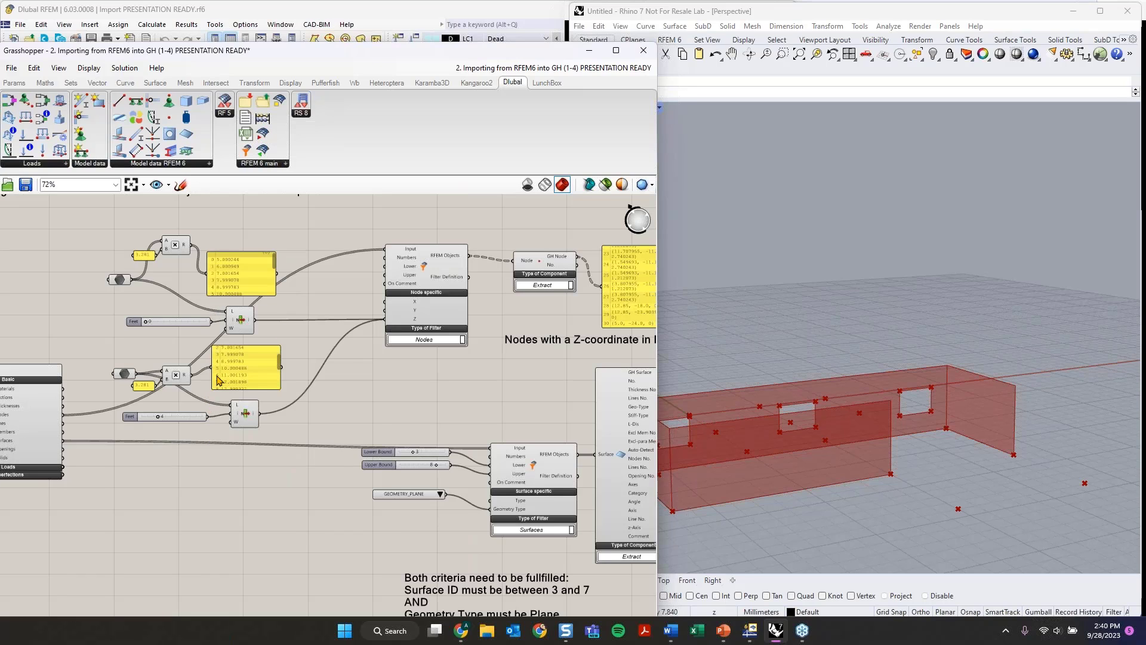
mouse_move(819, 434)
right_down()
mouse_move(821, 423)
mouse_move(828, 432)
right_up()
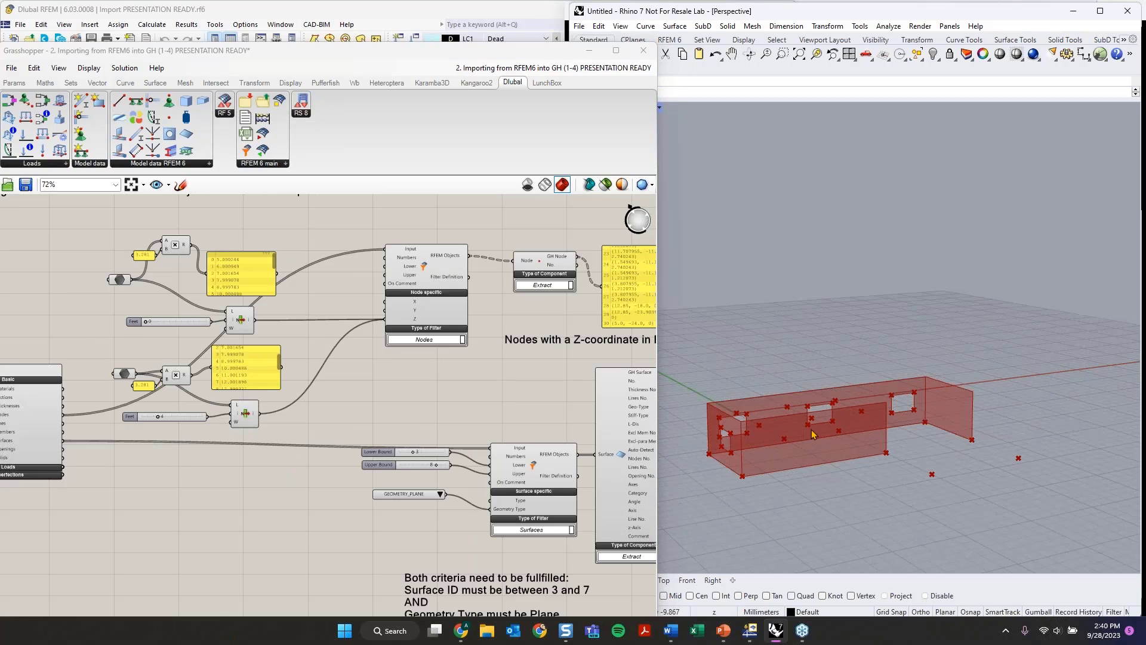
- Move the Grasshopper window back beside the RFEM model and set the second example's import toggle to False
drag(447, 50, 1143, 90)
scroll(613, 251, down, 3)
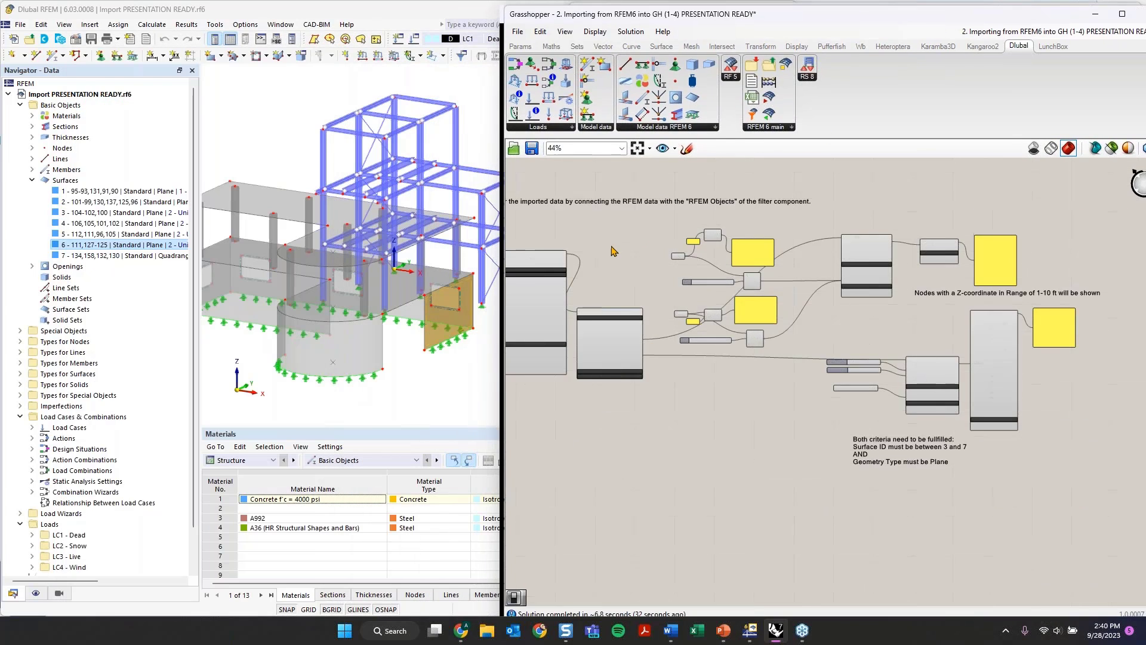
right_drag(597, 269, 779, 313)
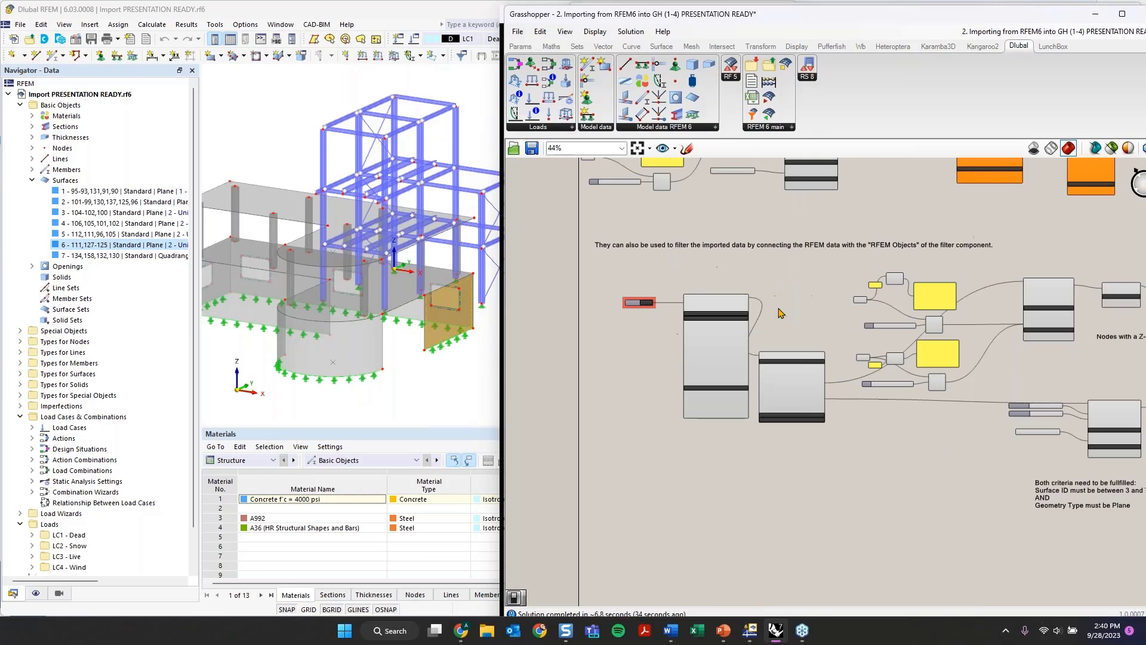
scroll(643, 303, up, 3)
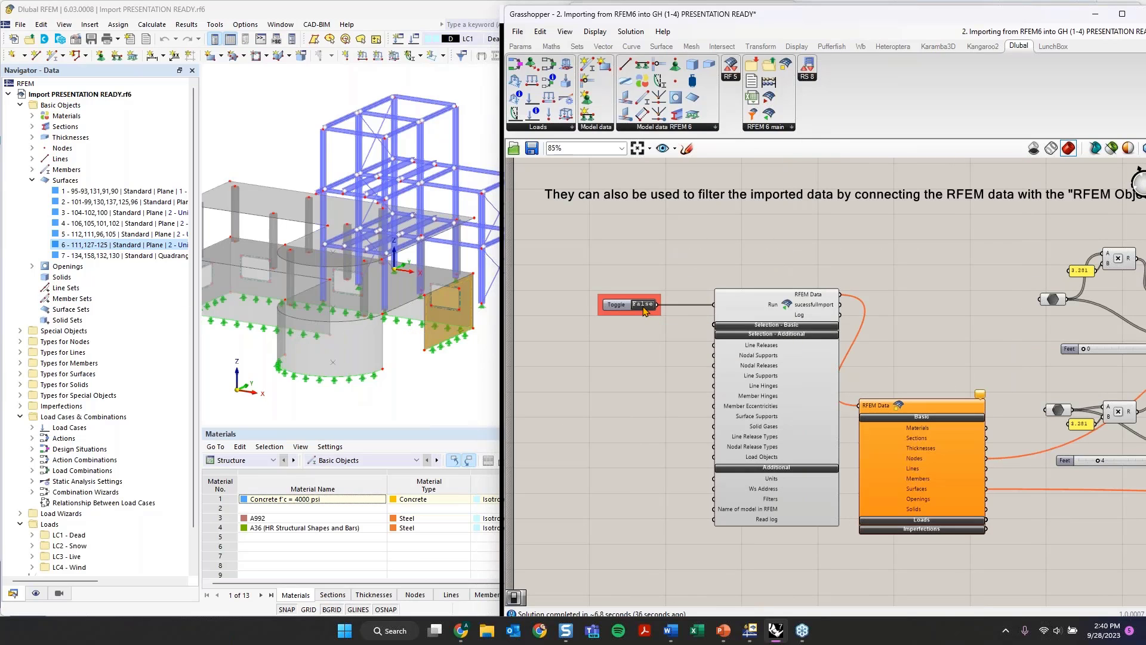
- Go to example 4 on parametrizing the steel structure's upper level height and inspect that level in the RFEM model
scroll(654, 363, down, 2)
scroll(678, 484, down, 4)
right_drag(678, 484, 617, 270)
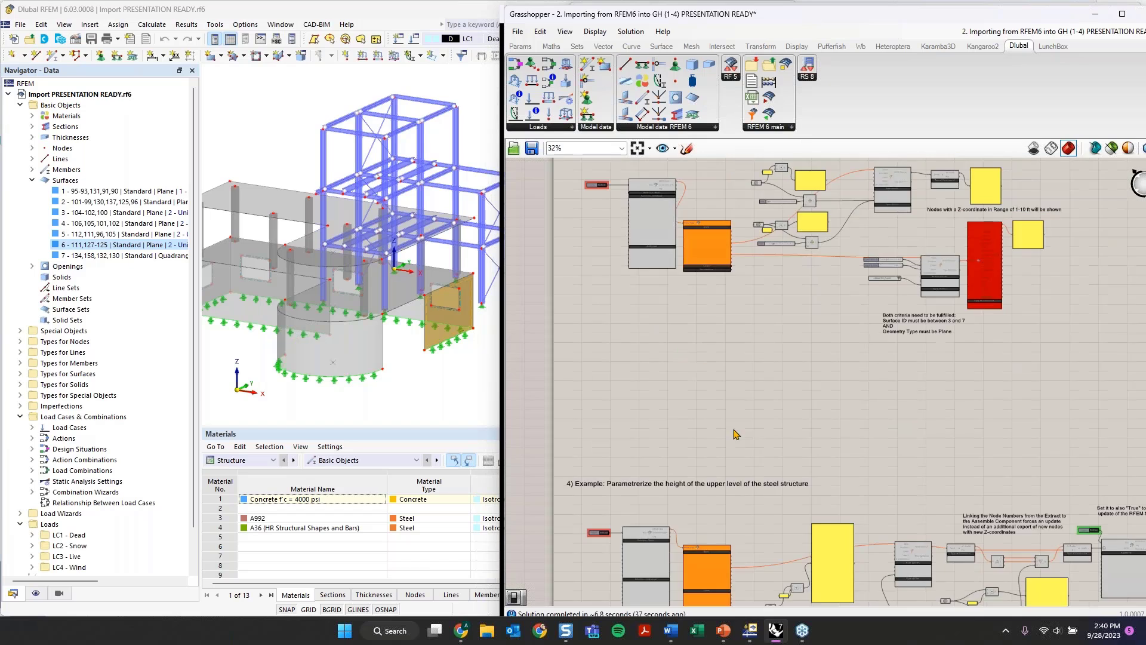
right_drag(735, 434, 783, 188)
scroll(713, 221, up, 3)
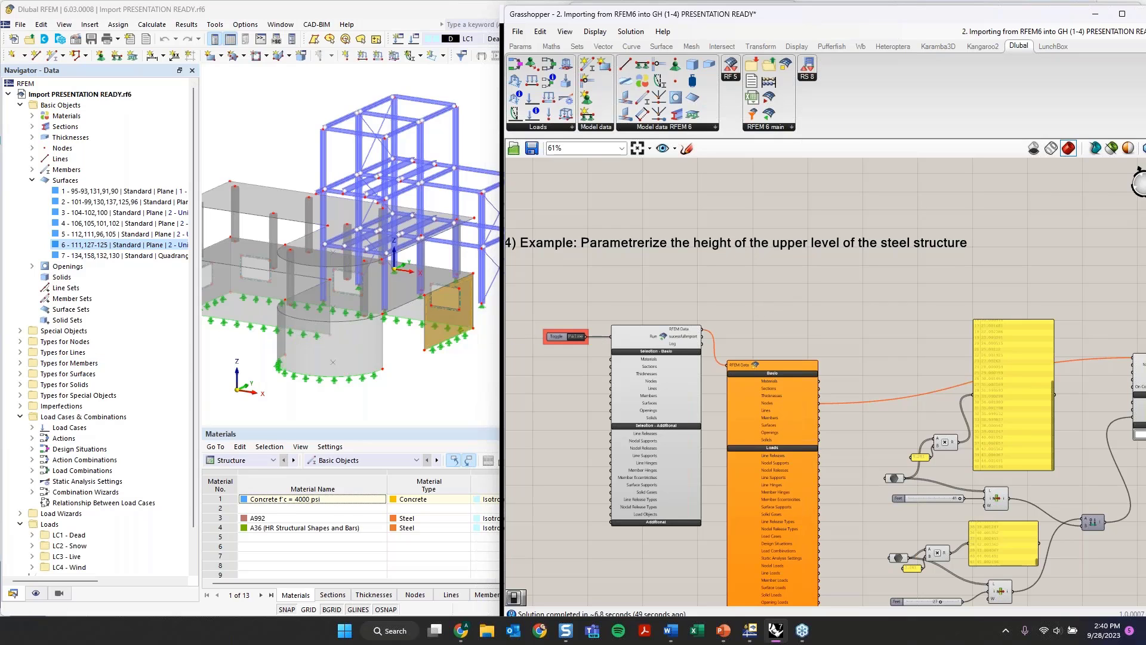
right_drag(713, 284, 701, 218)
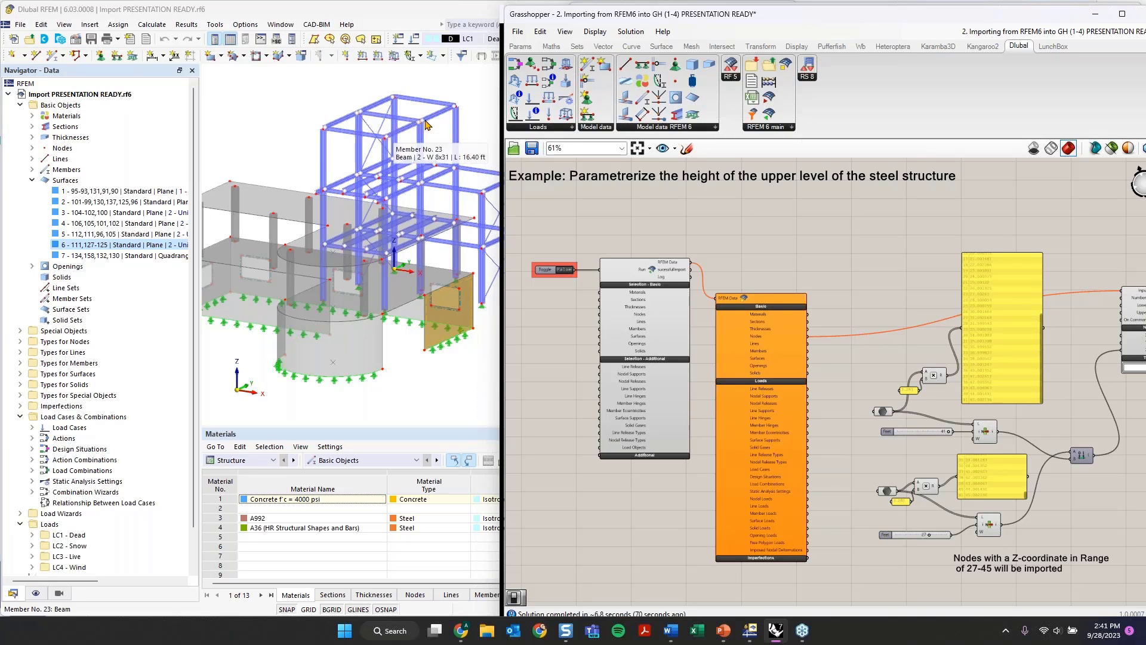
scroll(398, 136, up, 3)
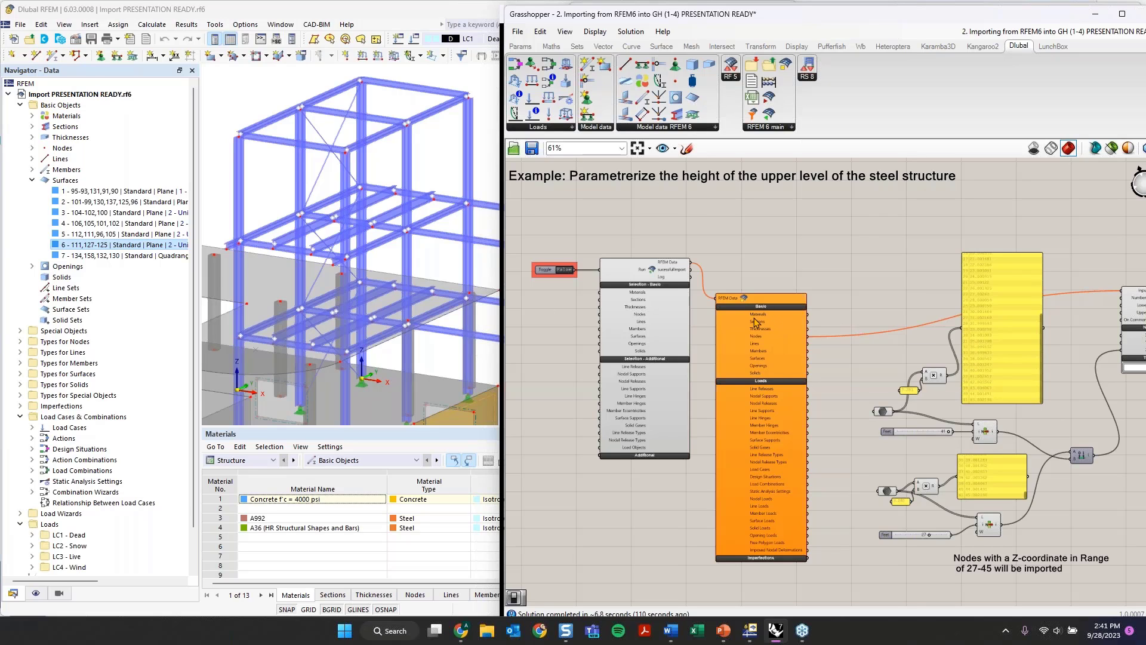
- Examine how the node filter takes its Z-coordinate range from the Feet sliders and the value list panels
right_drag(873, 323, 733, 241)
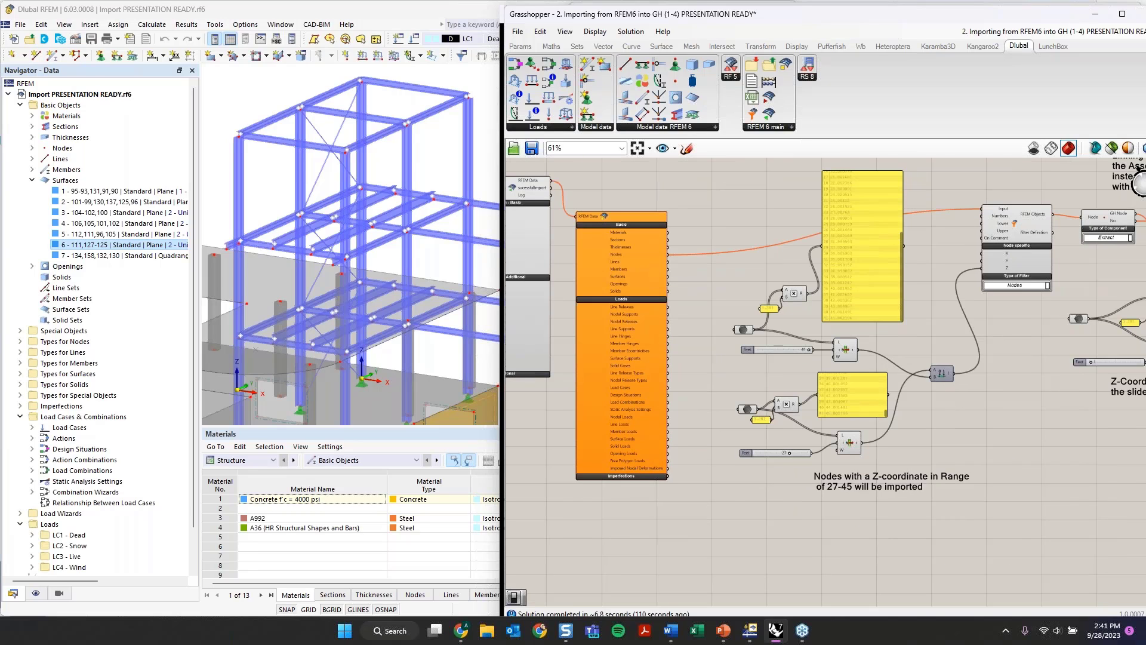
scroll(597, 254, up, 2)
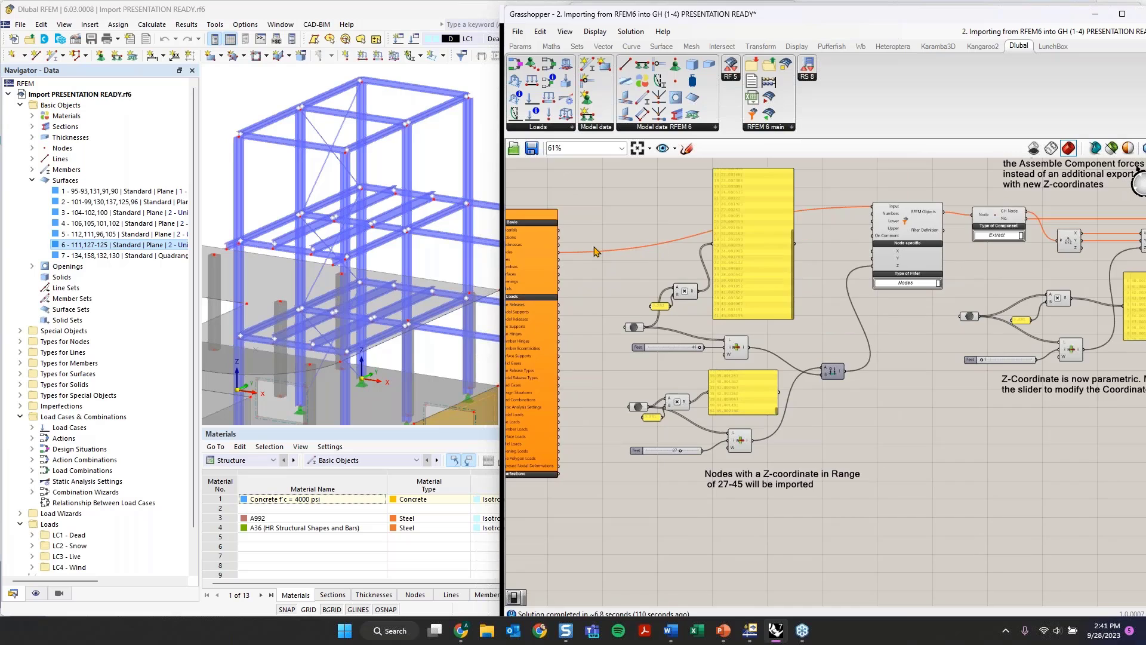
scroll(627, 274, up, 2)
right_drag(813, 282, 660, 271)
right_drag(819, 254, 753, 317)
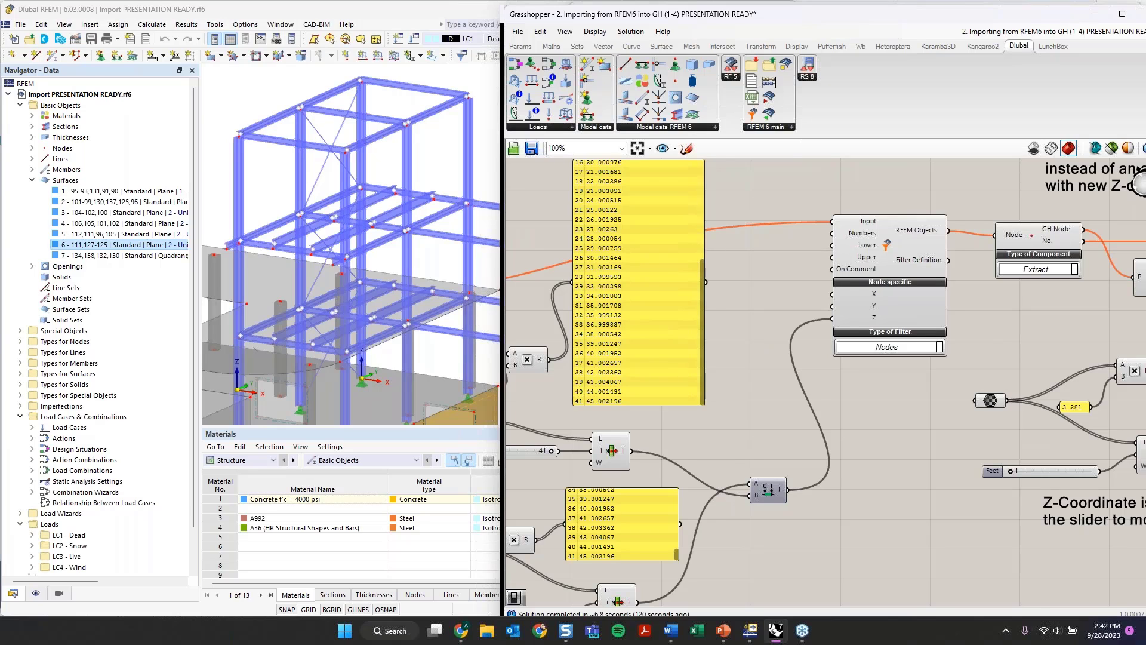
right_drag(753, 317, 747, 300)
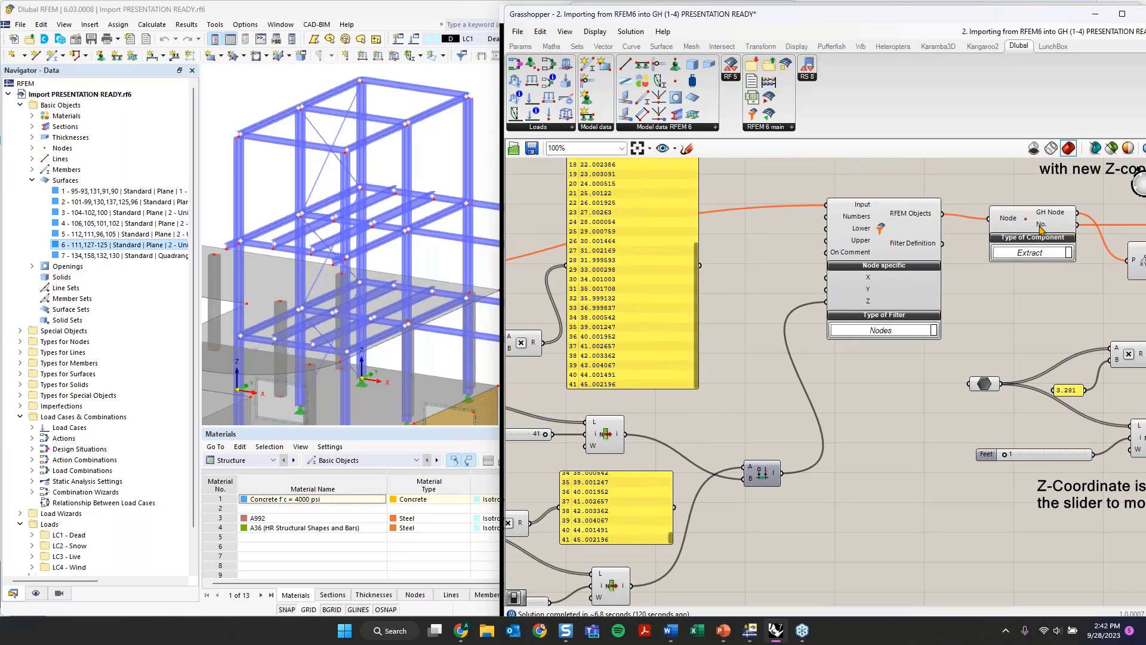
mouse_move(1041, 230)
scroll(657, 406, down, 1)
right_drag(656, 406, 743, 318)
right_drag(918, 234, 941, 252)
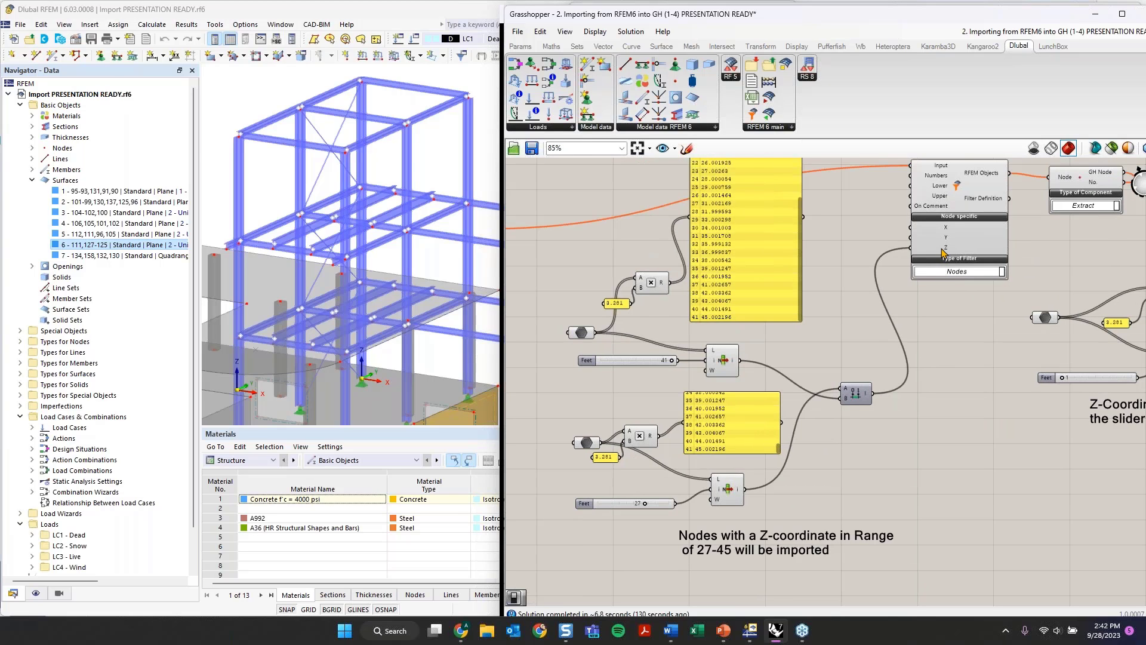
mouse_move(947, 249)
scroll(778, 449, up, 1)
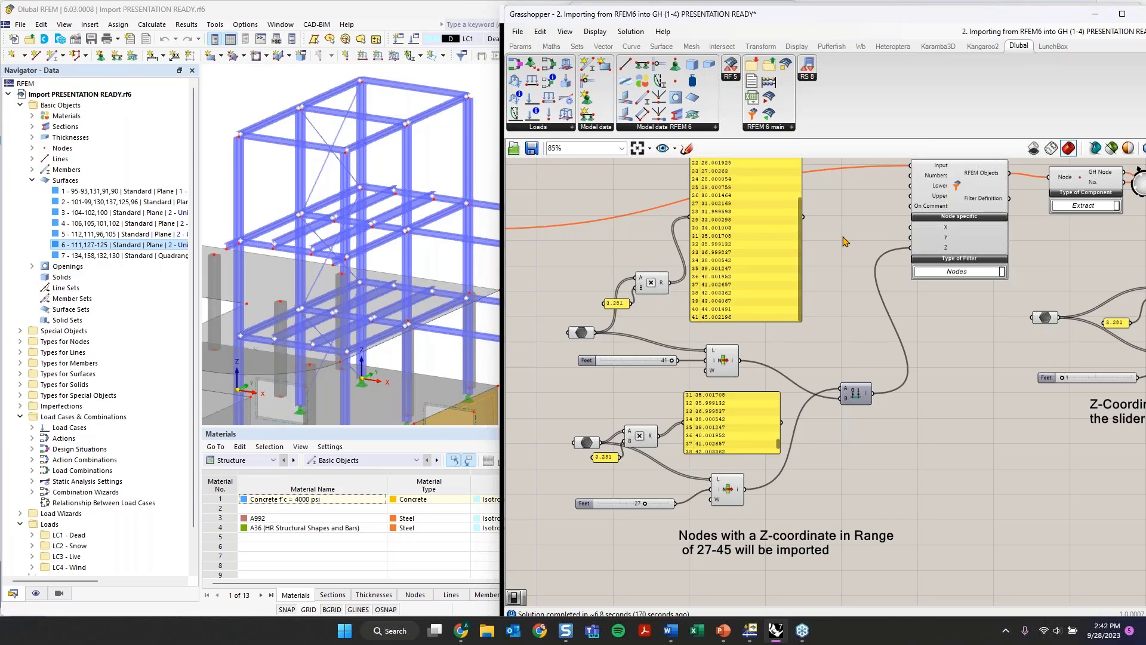
- Examine the Extract node component that receives the filtered RFEM nodes and passes on their points and numbers
right_drag(988, 231, 812, 300)
right_drag(897, 250, 822, 263)
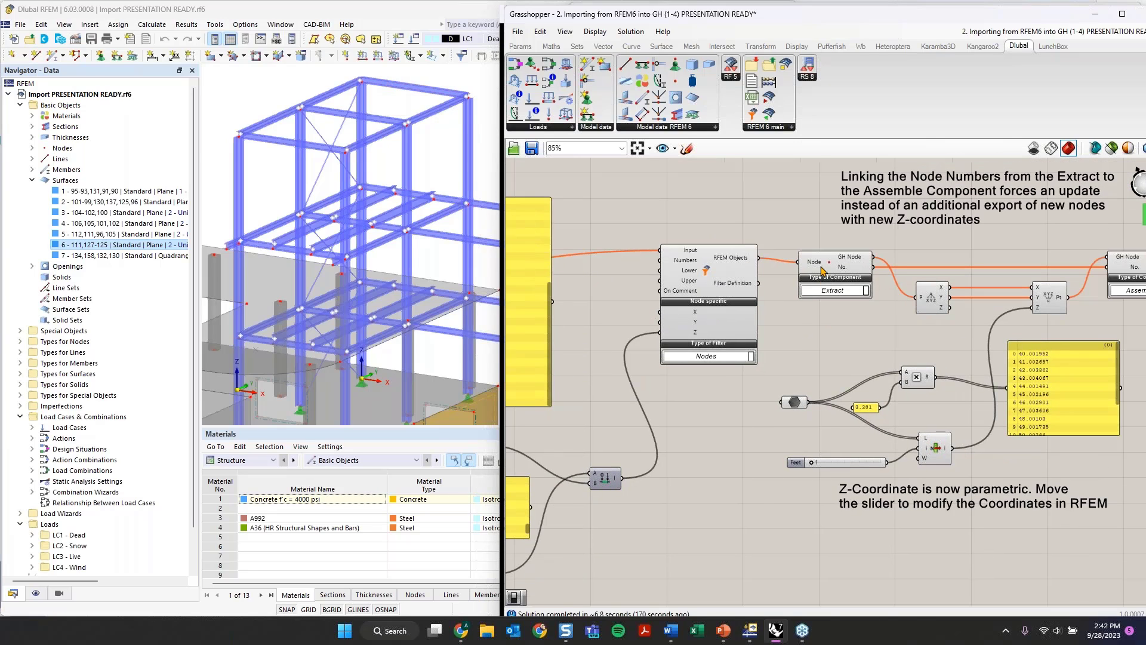
click(830, 263)
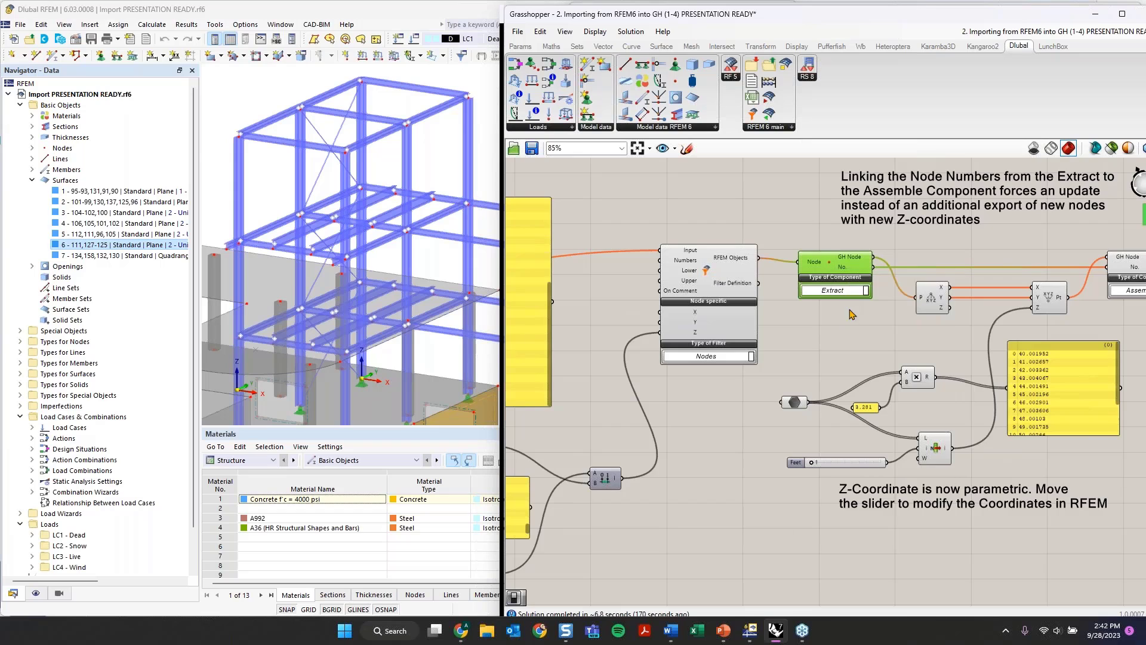
scroll(854, 269, up, 3)
scroll(855, 269, up, 1)
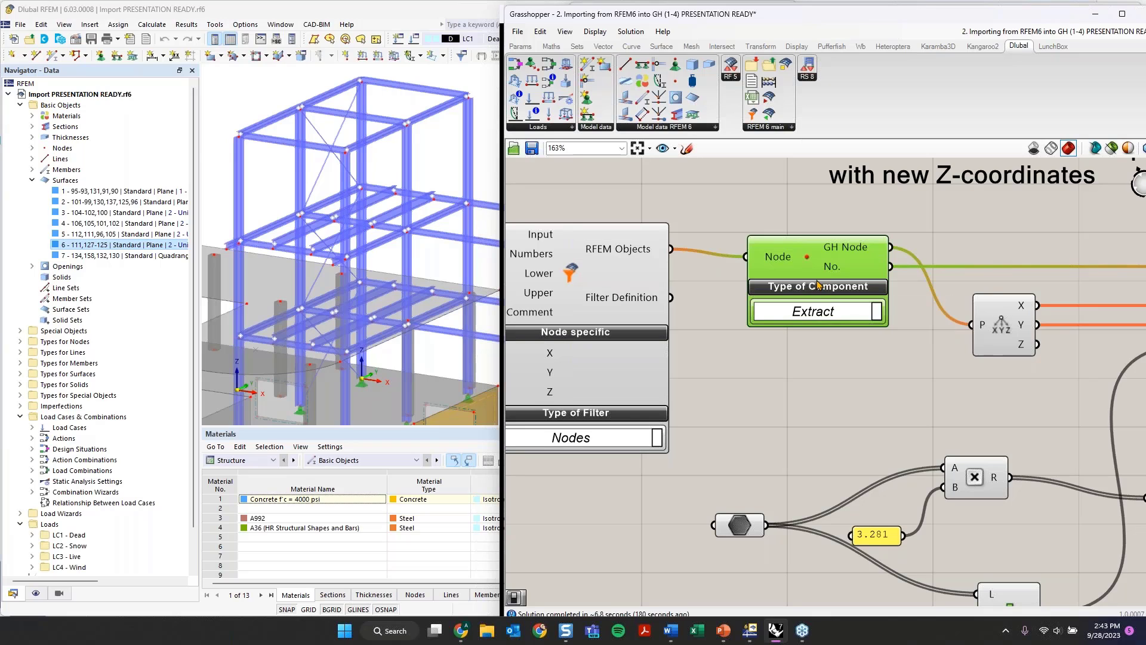
scroll(824, 286, down, 1)
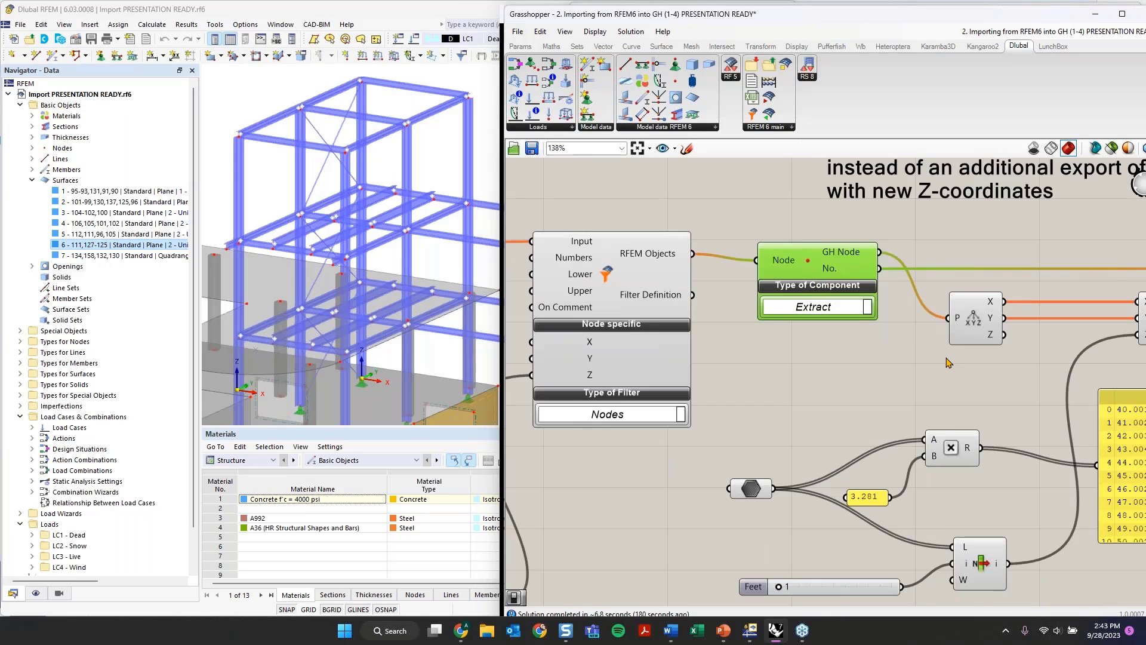
- Examine the Deconstruct and Construct Point components and how the slider-driven Z-coordinate replaces the original one
right_drag(954, 371, 839, 378)
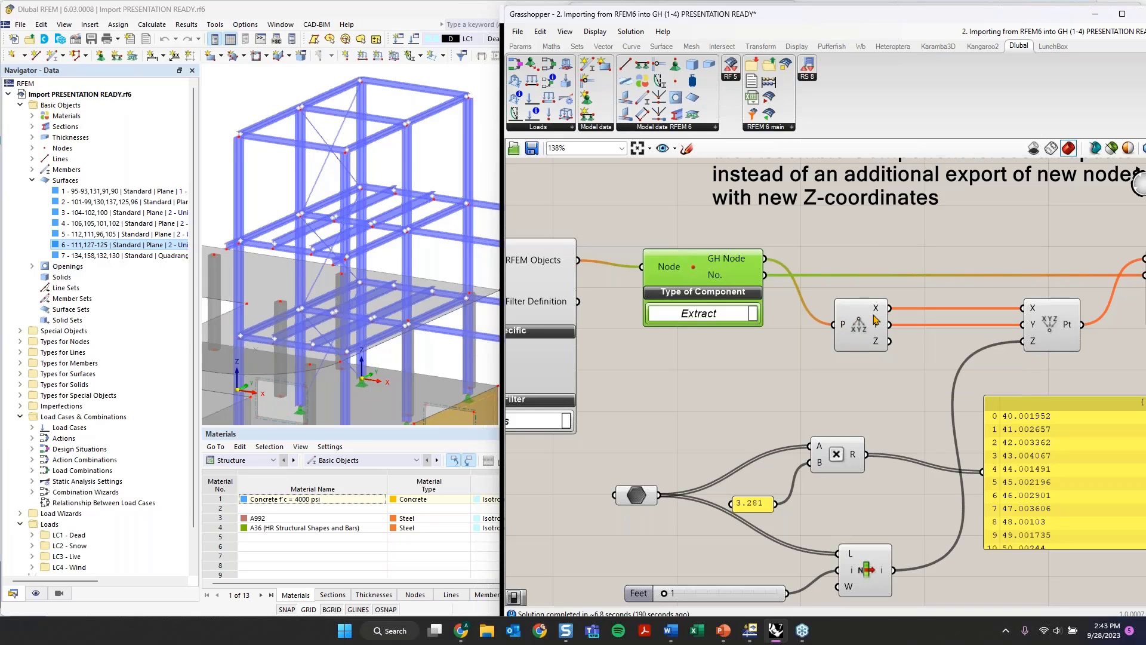
click(863, 332)
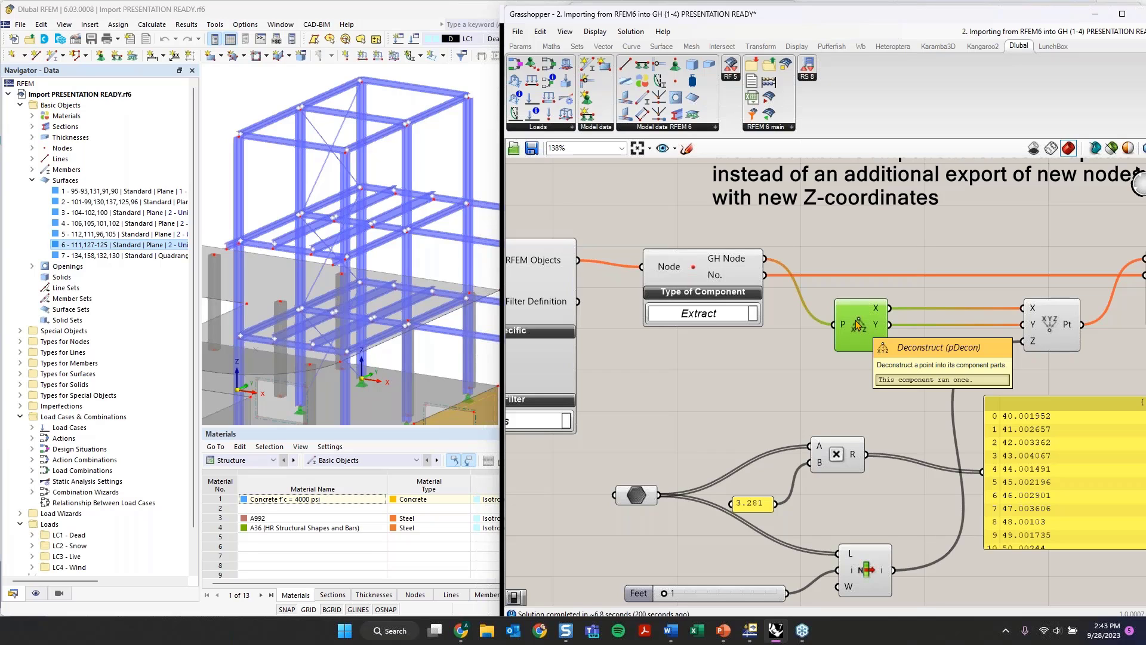
right_drag(843, 394, 735, 406)
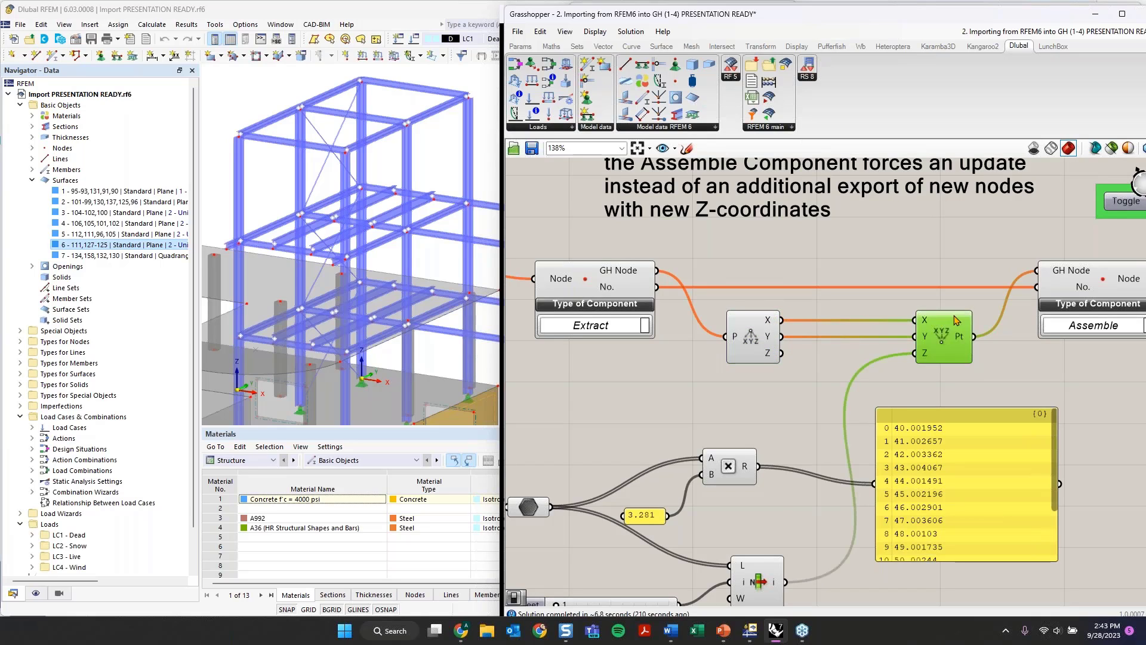
click(941, 340)
right_drag(909, 379, 879, 279)
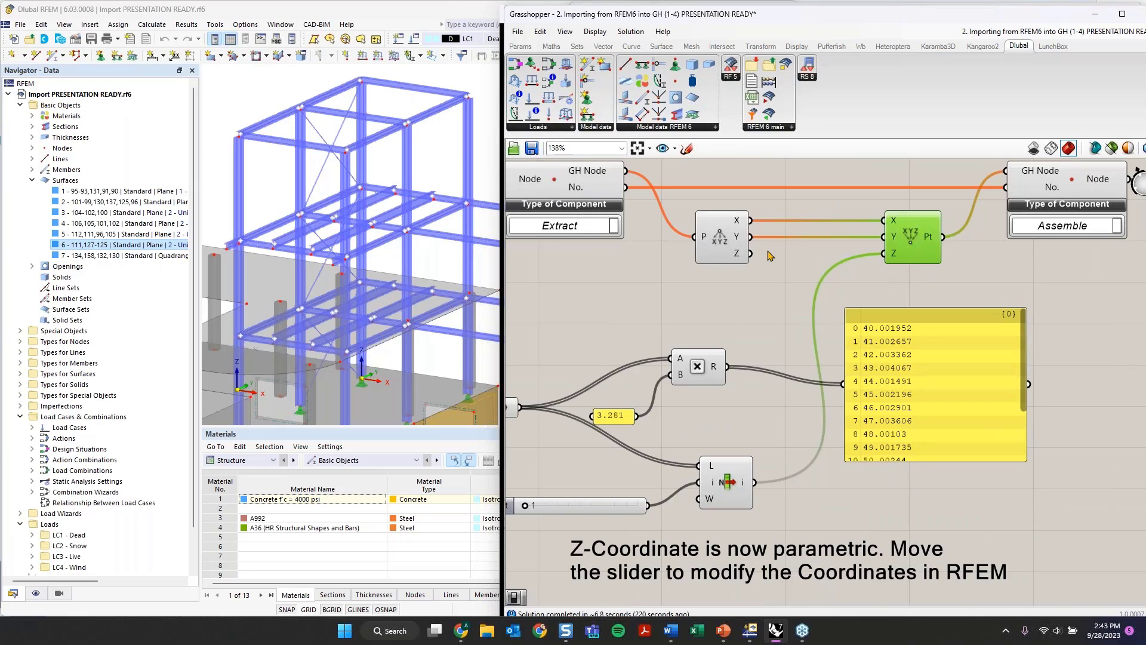
scroll(703, 388, down, 1)
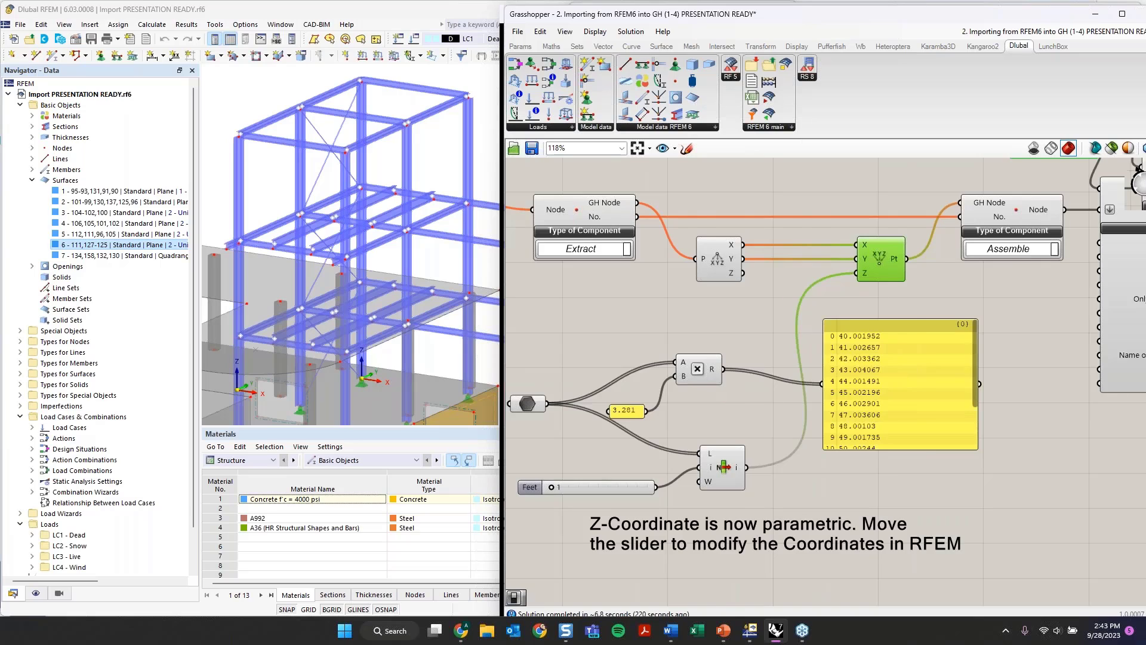
right_drag(730, 393, 777, 368)
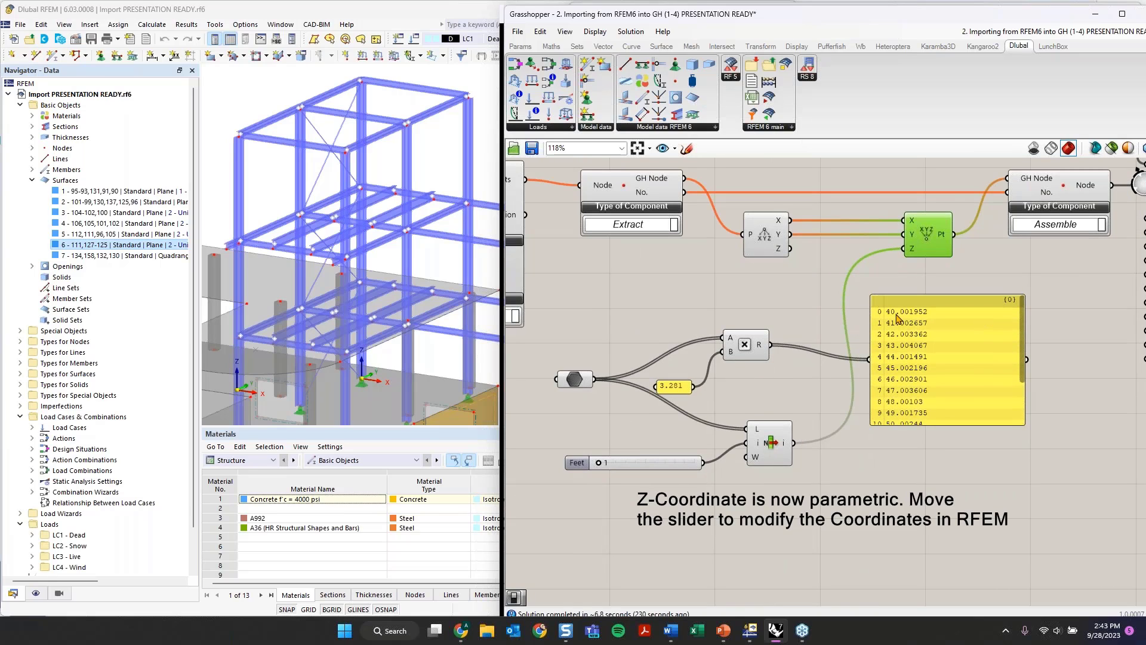
- Review the list of available Z-coordinates and set the Feet slider for the new node height to 12
scroll(1028, 406, down, 2)
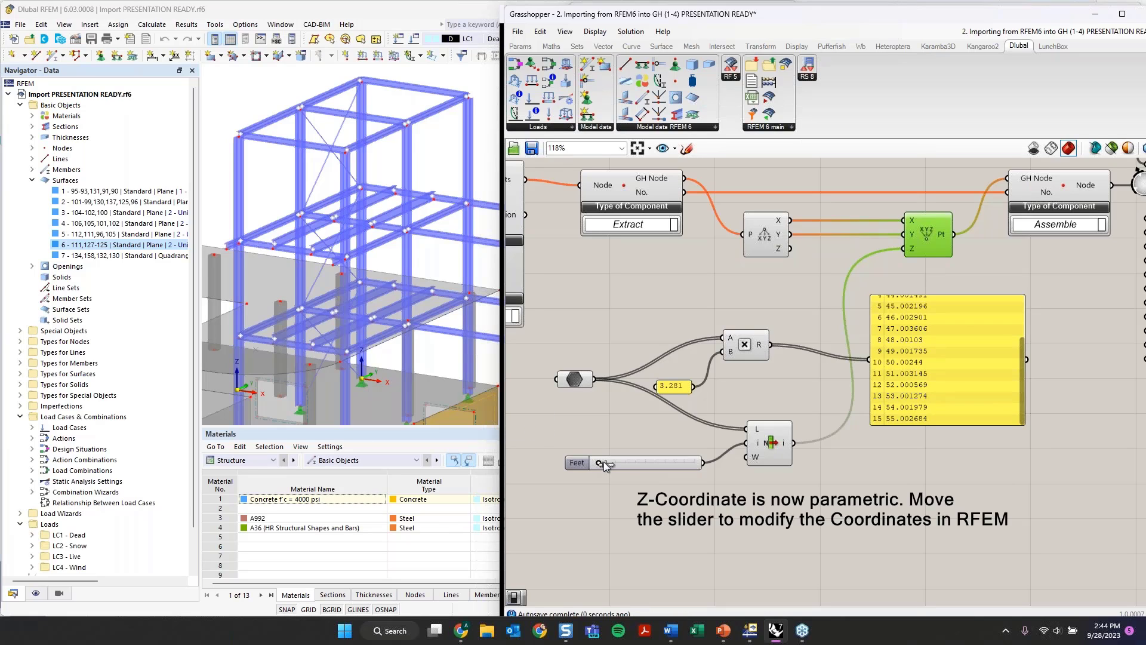
drag(635, 461, 585, 466)
mouse_move(240, 139)
drag(1024, 353, 1026, 312)
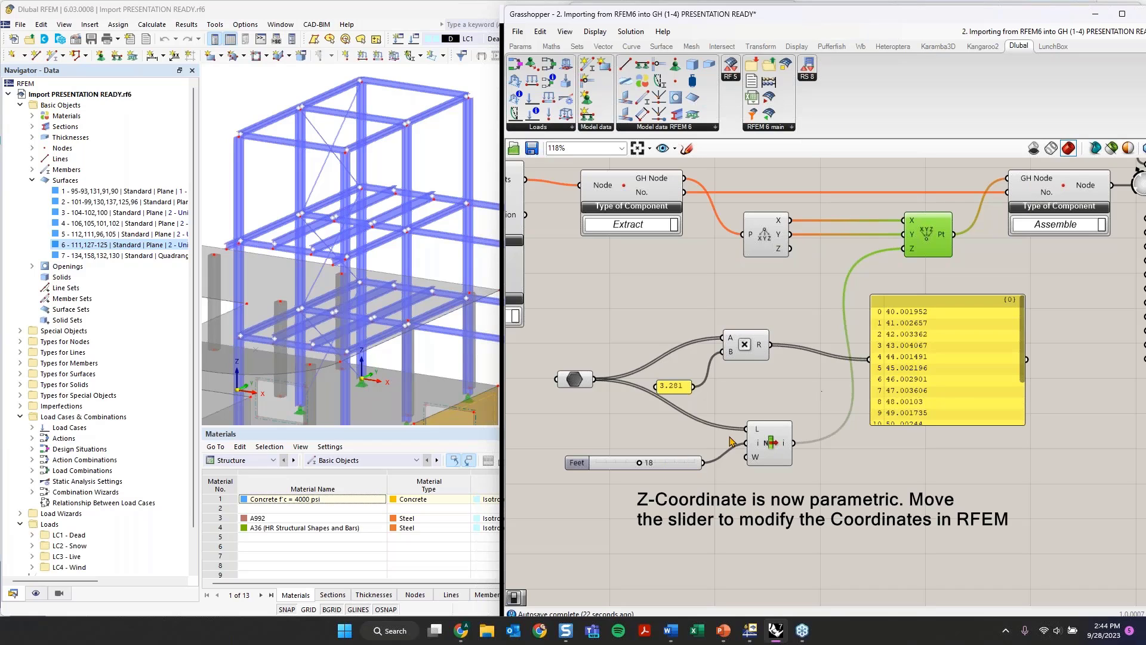
drag(1024, 347, 1029, 390)
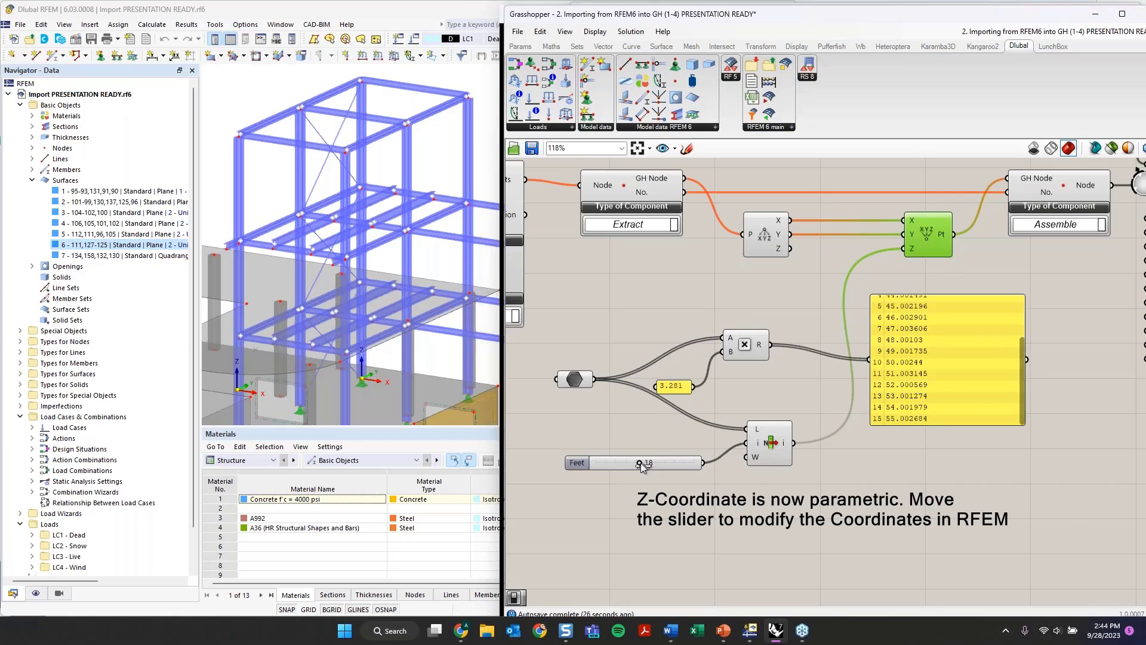
drag(639, 463, 625, 469)
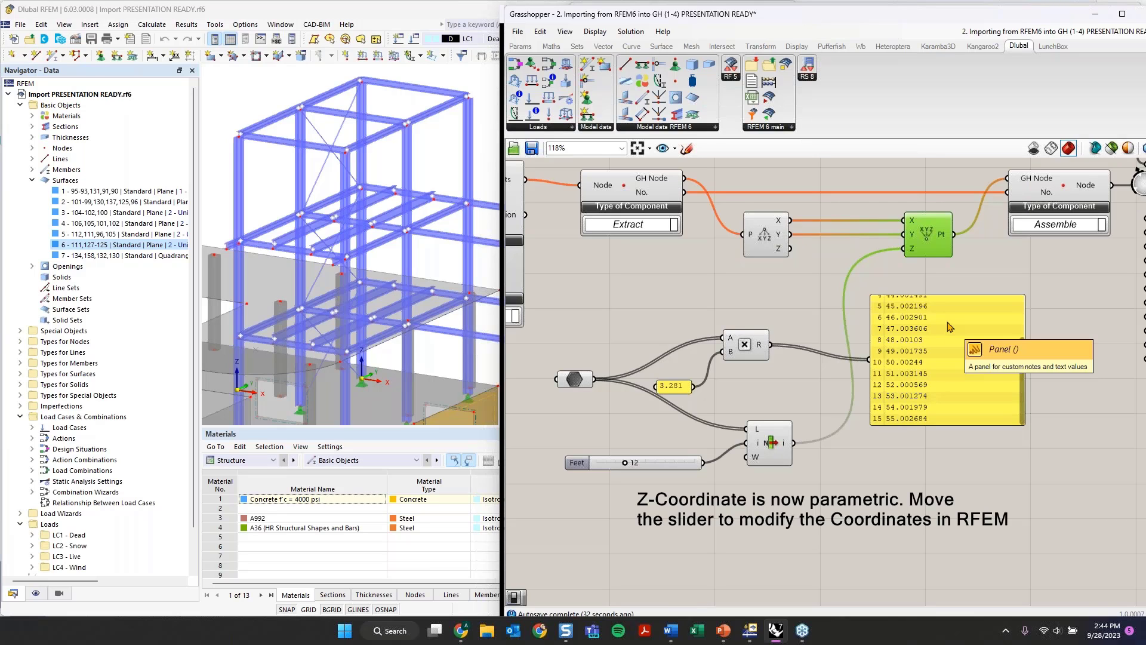
- Set the import toggle of the fourth example to True to import the RFEM data
scroll(985, 283, down, 3)
right_drag(903, 297, 826, 328)
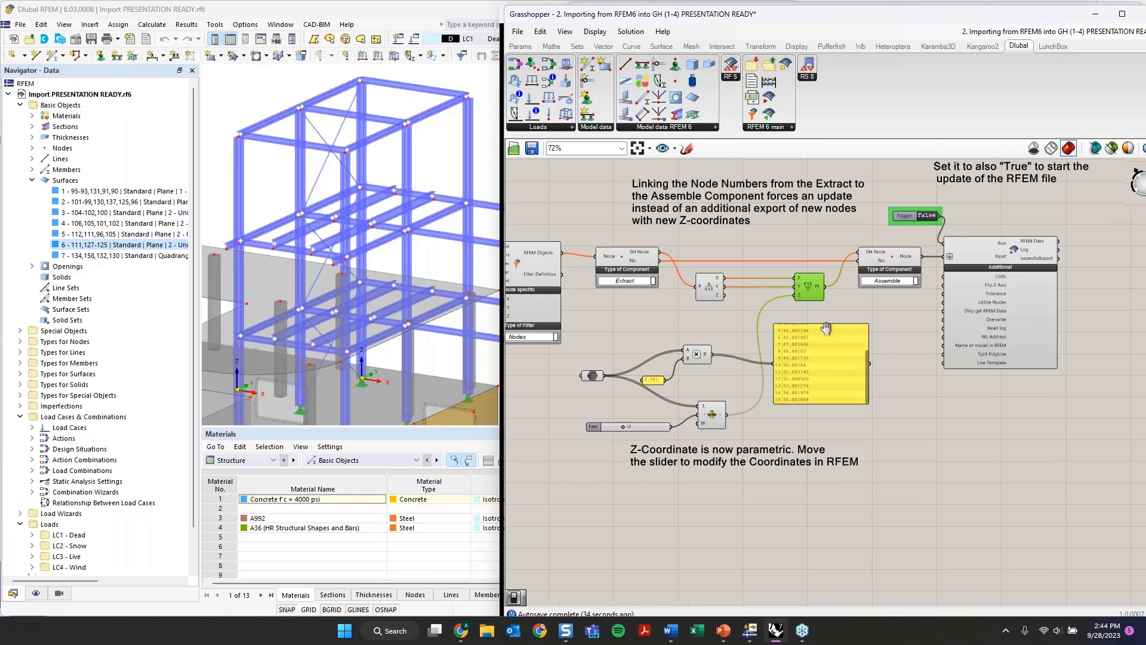
right_drag(593, 332, 868, 340)
right_drag(600, 337, 935, 319)
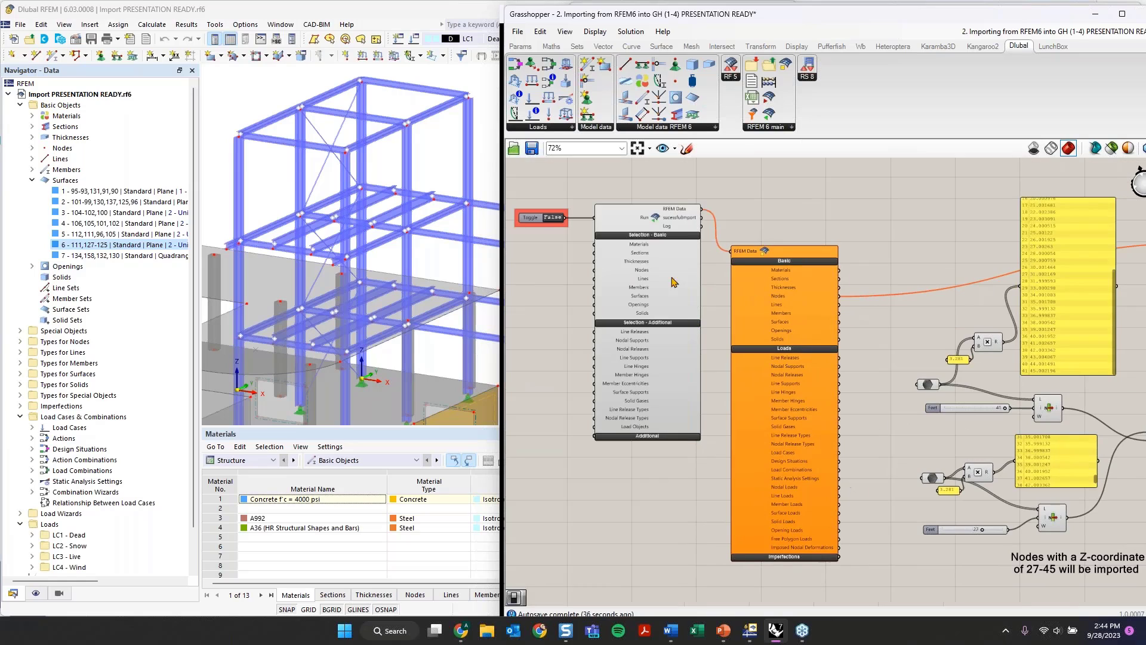
click(555, 219)
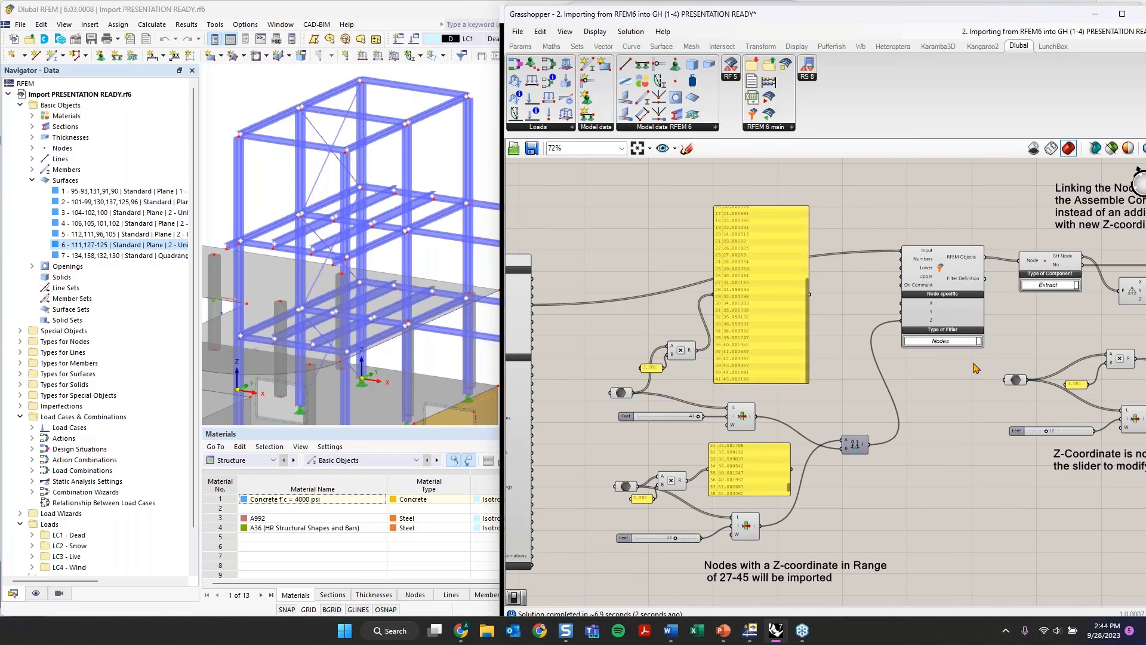
- Examine how the Assemble node component combines the new points with the extracted node numbers and feeds the RFEM export component
right_drag(1141, 324, 848, 339)
right_drag(967, 317, 780, 334)
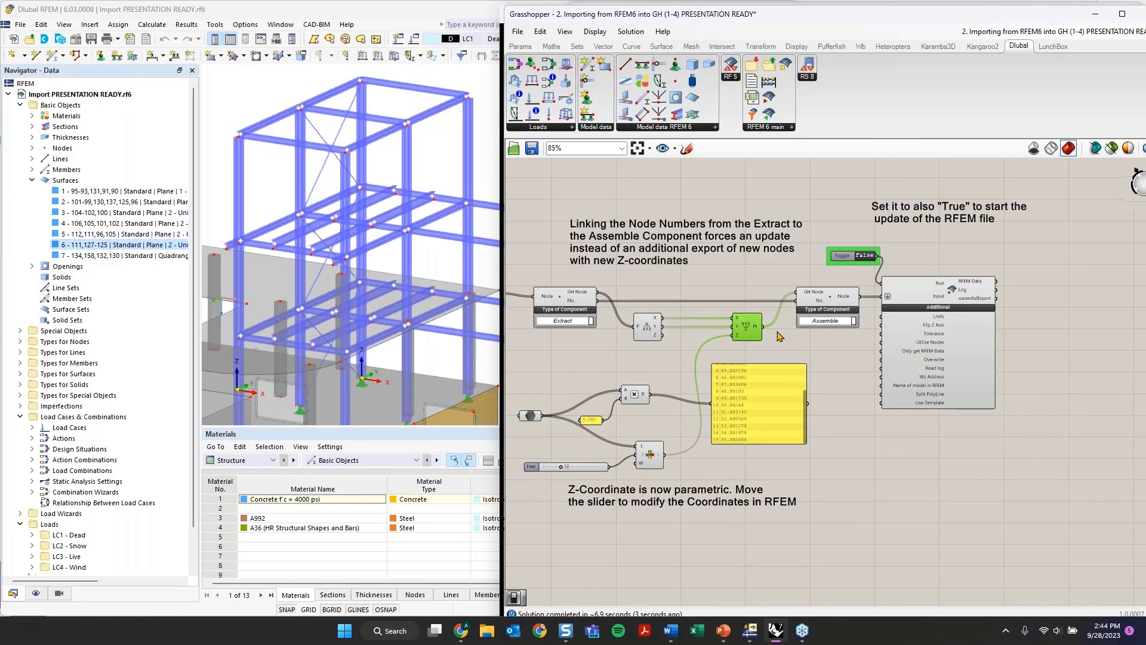
scroll(778, 332, up, 2)
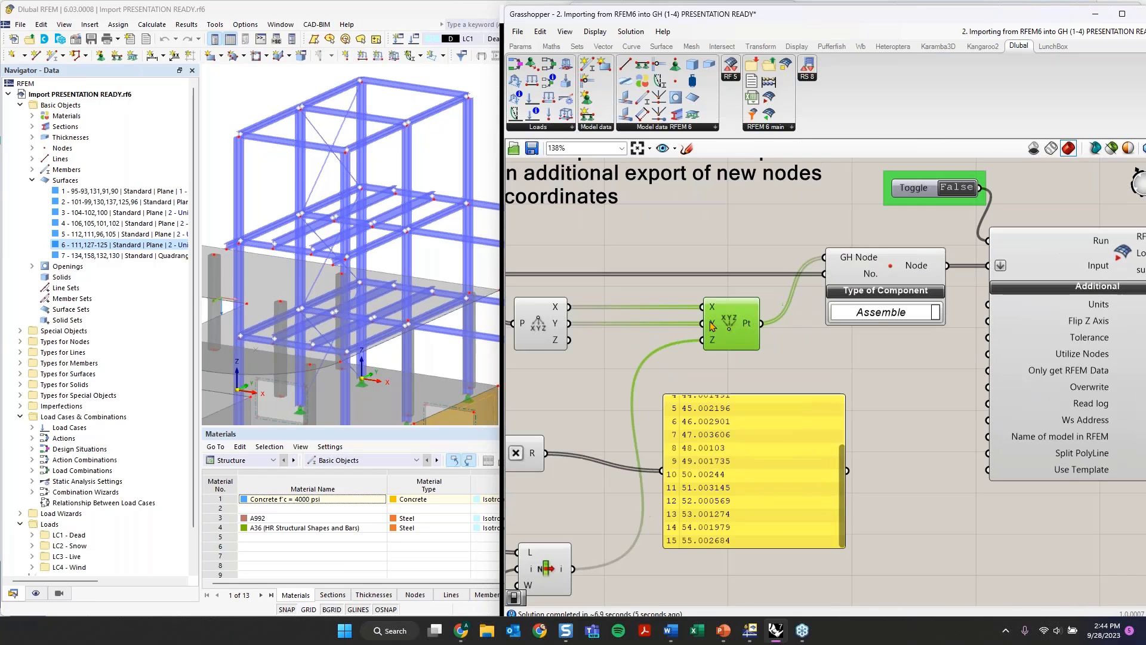
scroll(753, 328, up, 2)
mouse_move(910, 267)
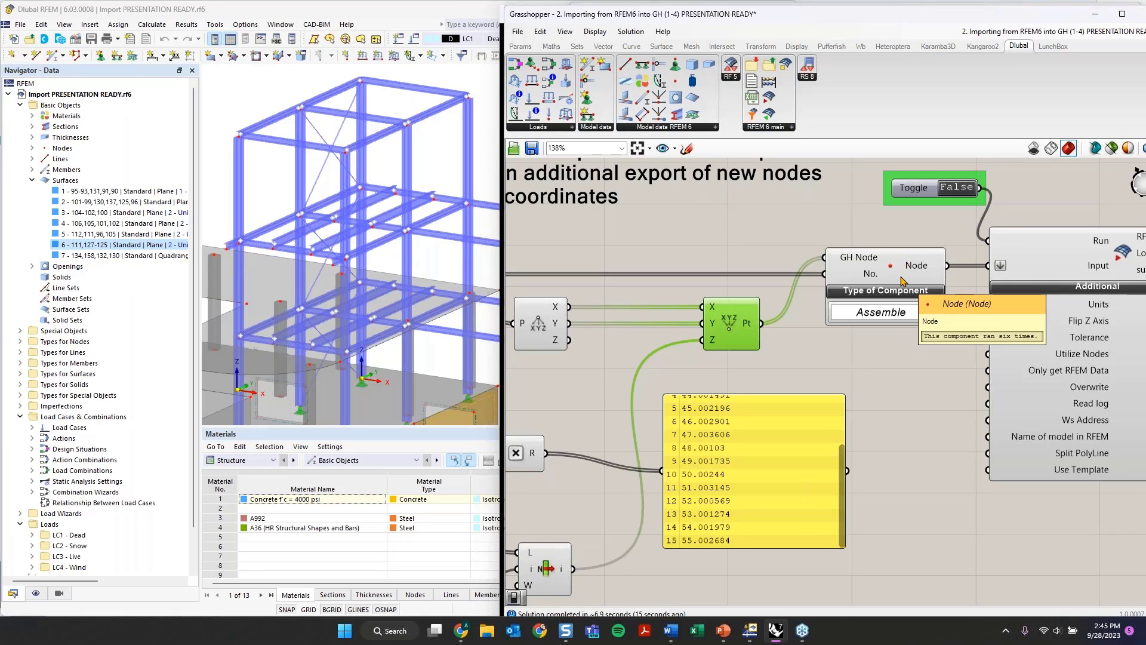
click(902, 280)
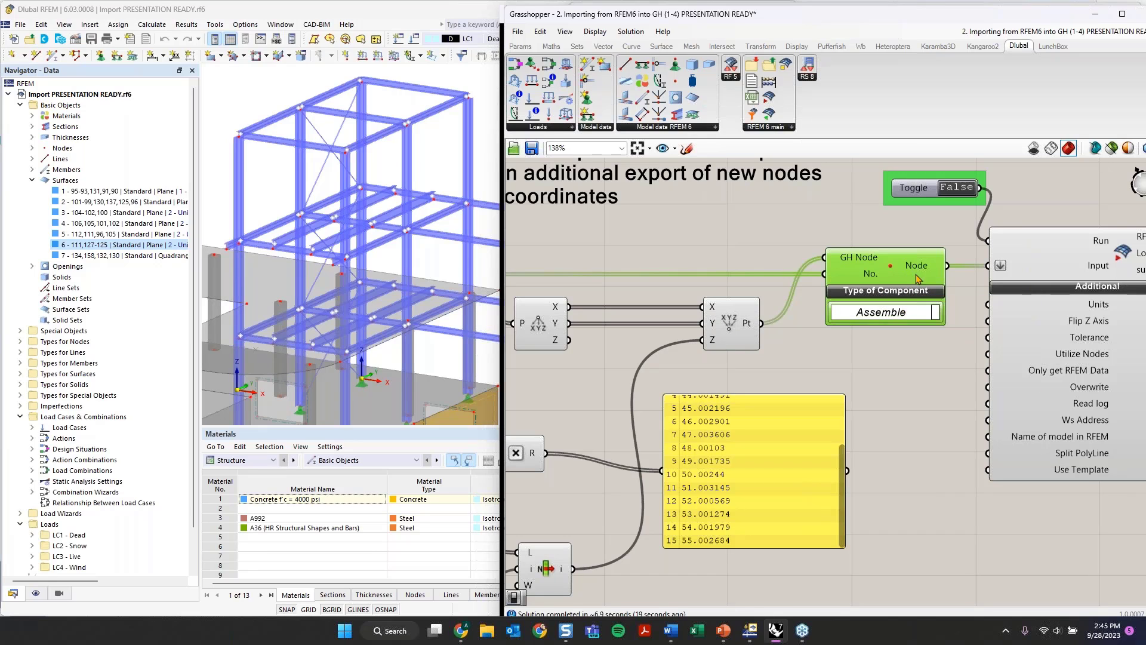
scroll(875, 308, down, 2)
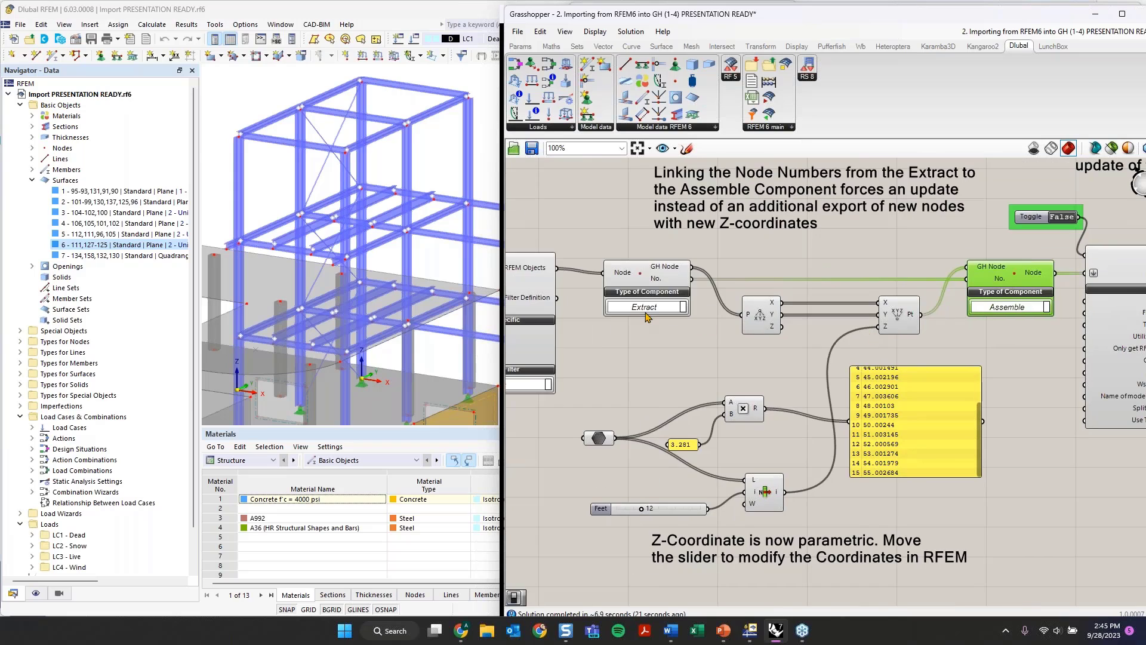
scroll(890, 314, up, 3)
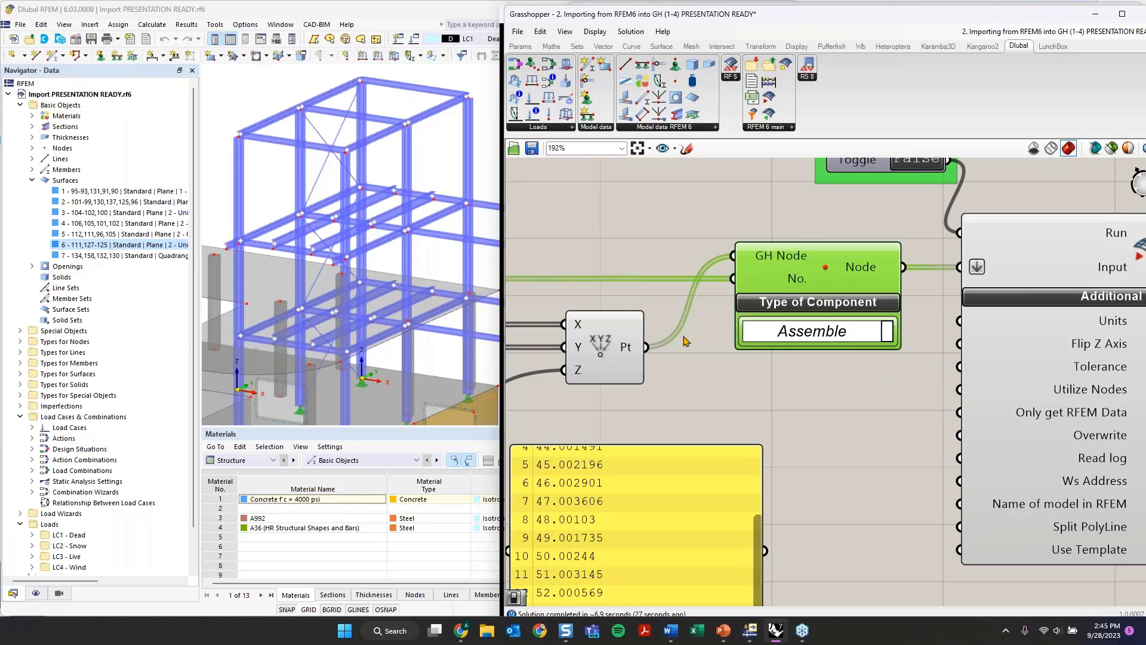
scroll(880, 389, down, 2)
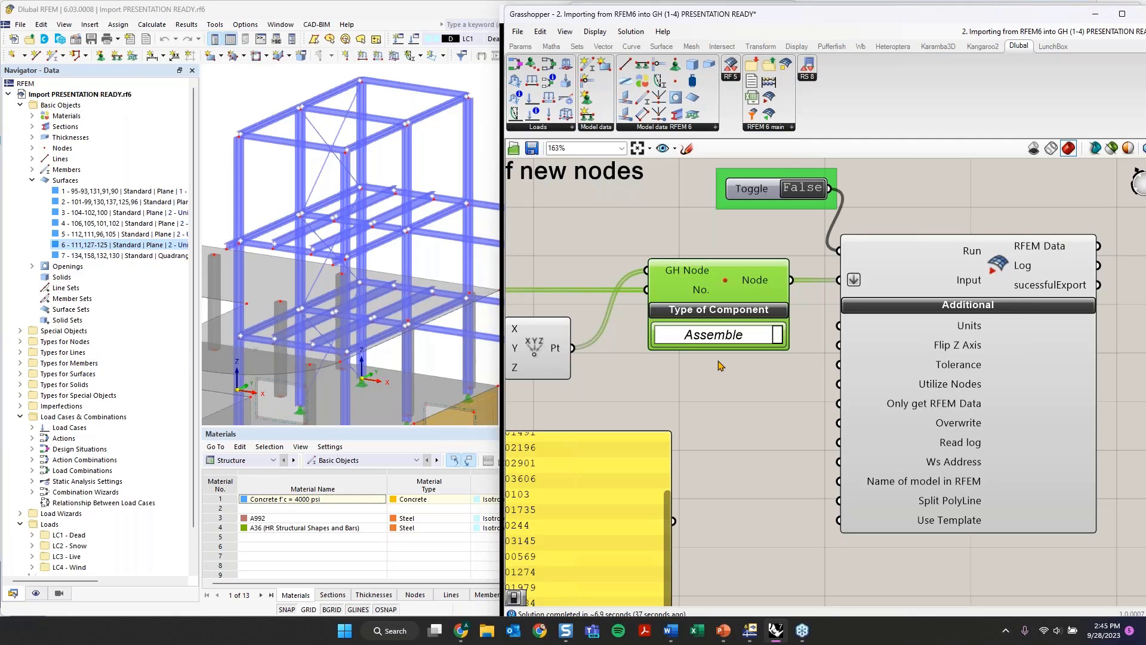
right_drag(839, 335, 1070, 249)
scroll(920, 285, down, 1)
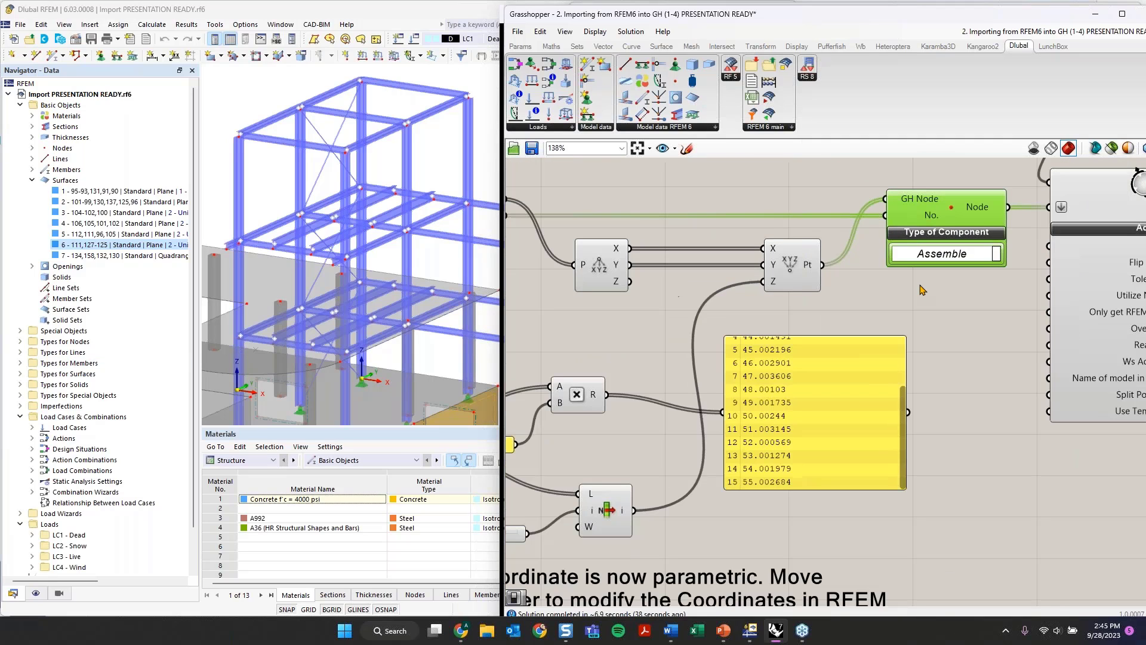
- Add a Boolean toggle set to False and connect it to the Overwrite input of the RFEM export component
right_drag(997, 277, 767, 331)
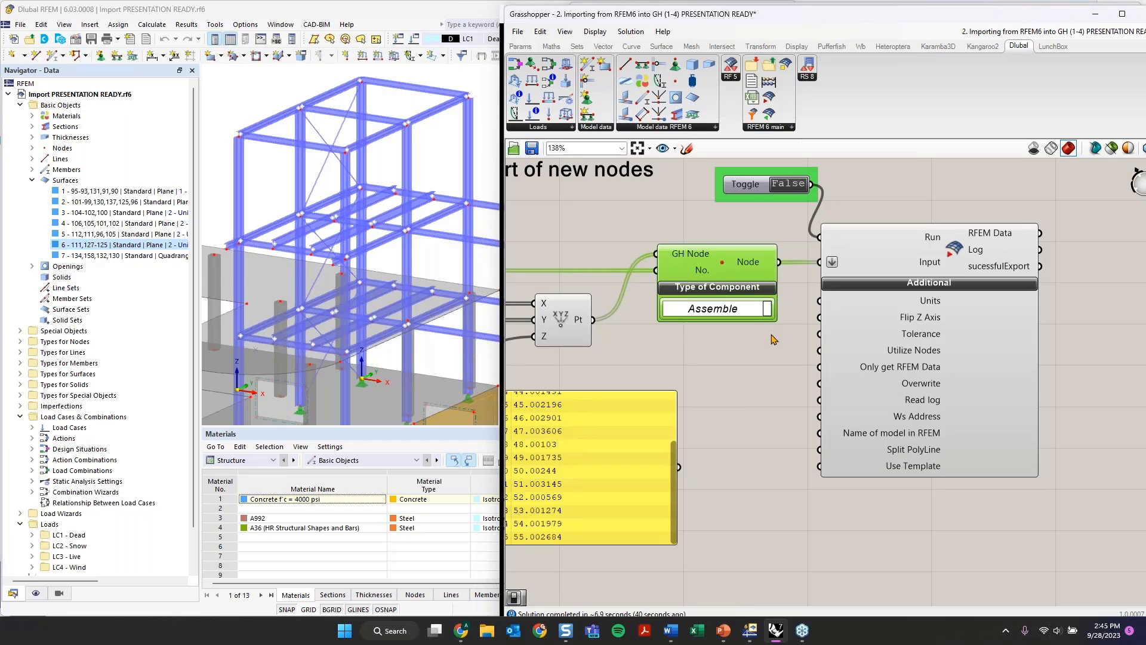
mouse_move(940, 387)
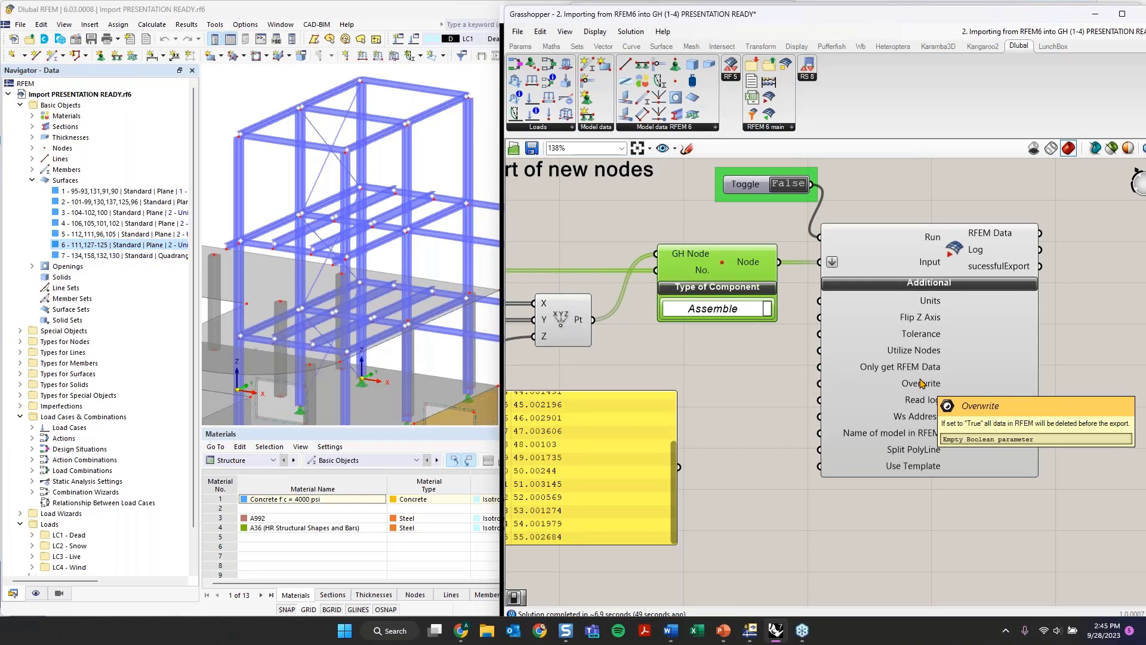
double_click(738, 408)
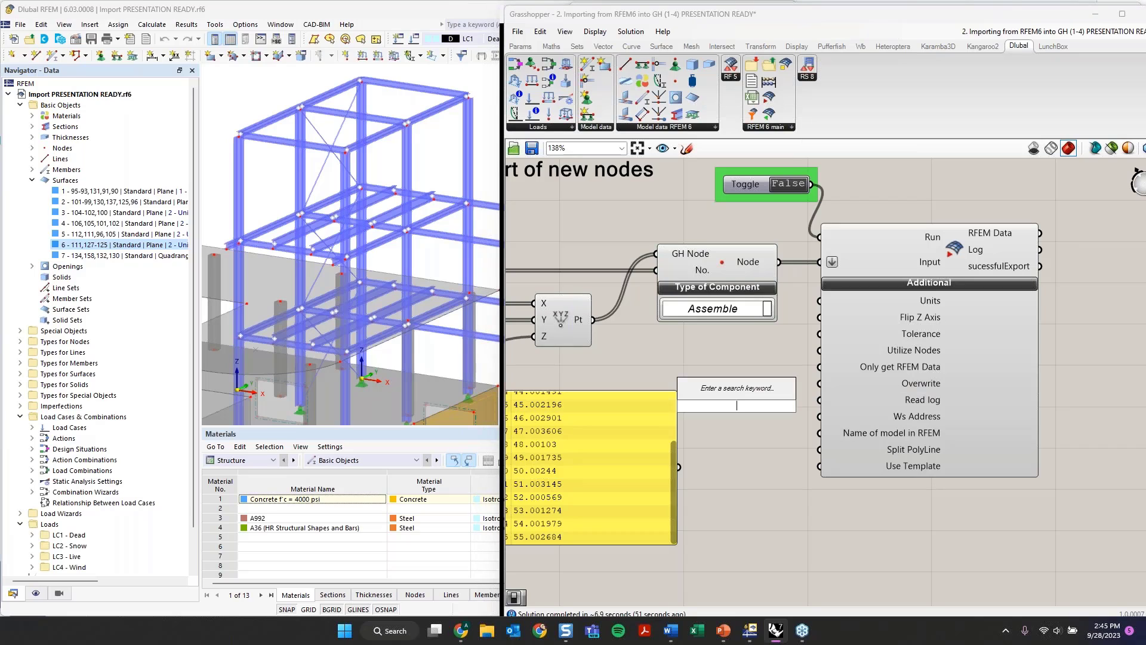
text(bool)
click(734, 378)
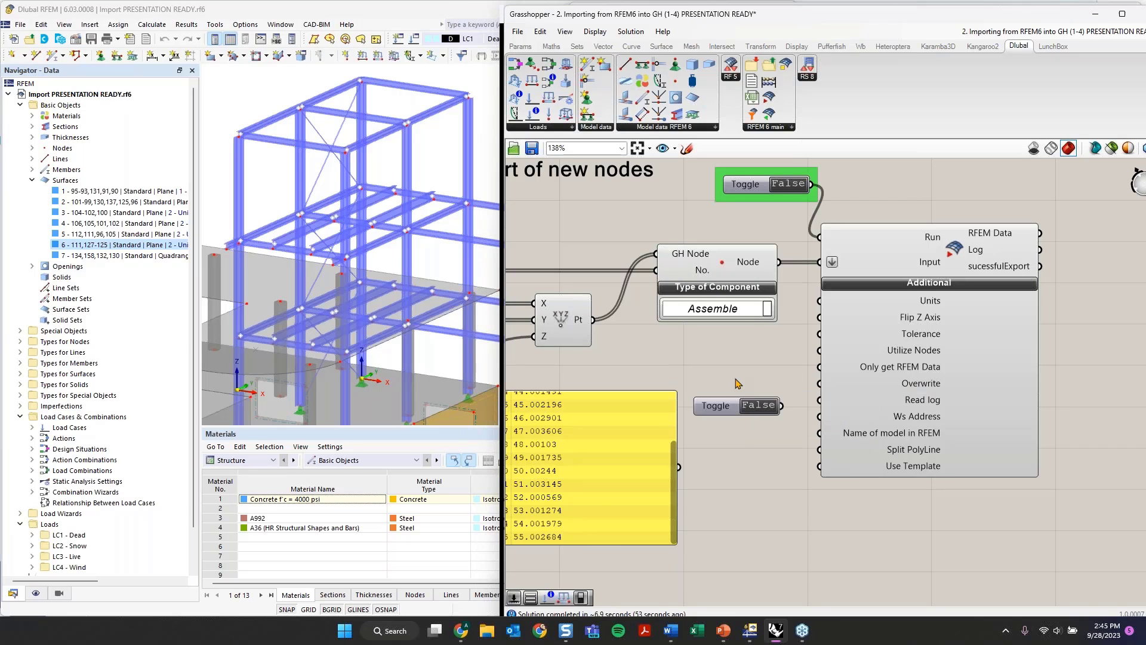
drag(782, 405, 819, 383)
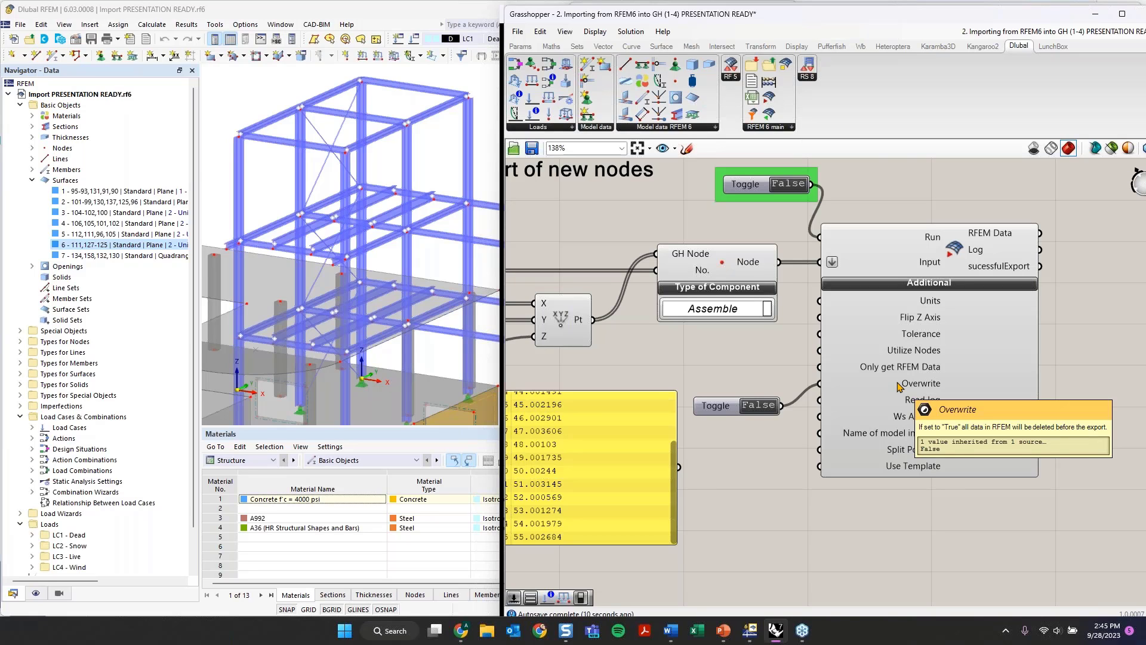
- Set the Run toggle of the RFEM export component to True and view the updated structure in RFEM
scroll(621, 333, down, 2)
right_drag(648, 344, 881, 345)
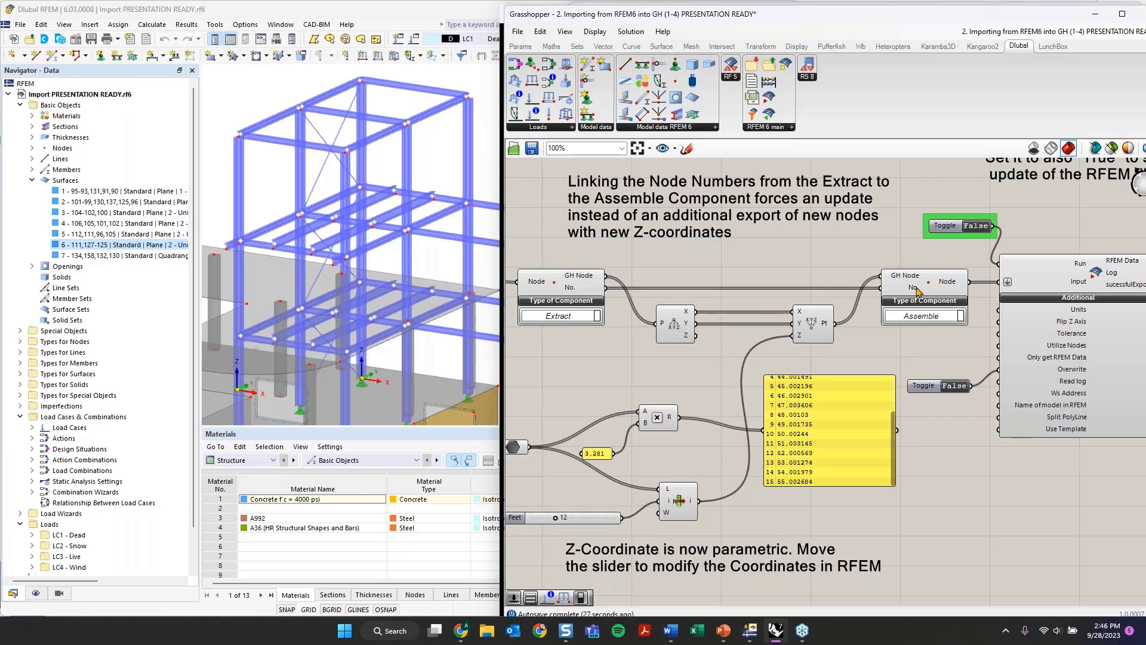
right_drag(948, 342, 735, 348)
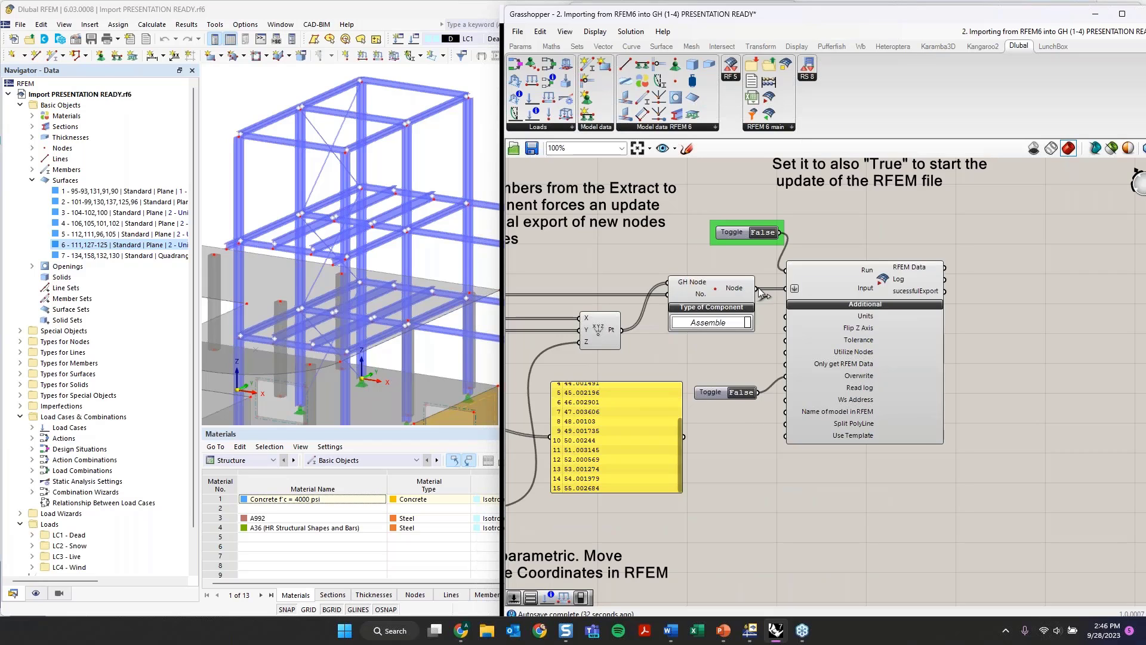
double_click(763, 232)
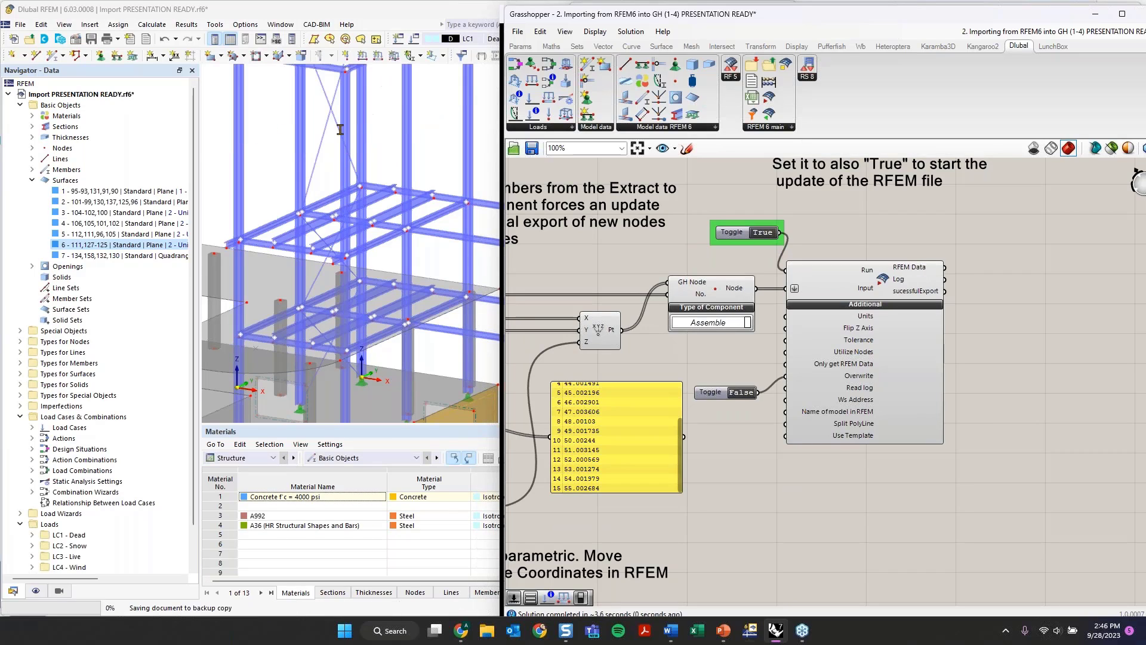
scroll(411, 128, down, 1)
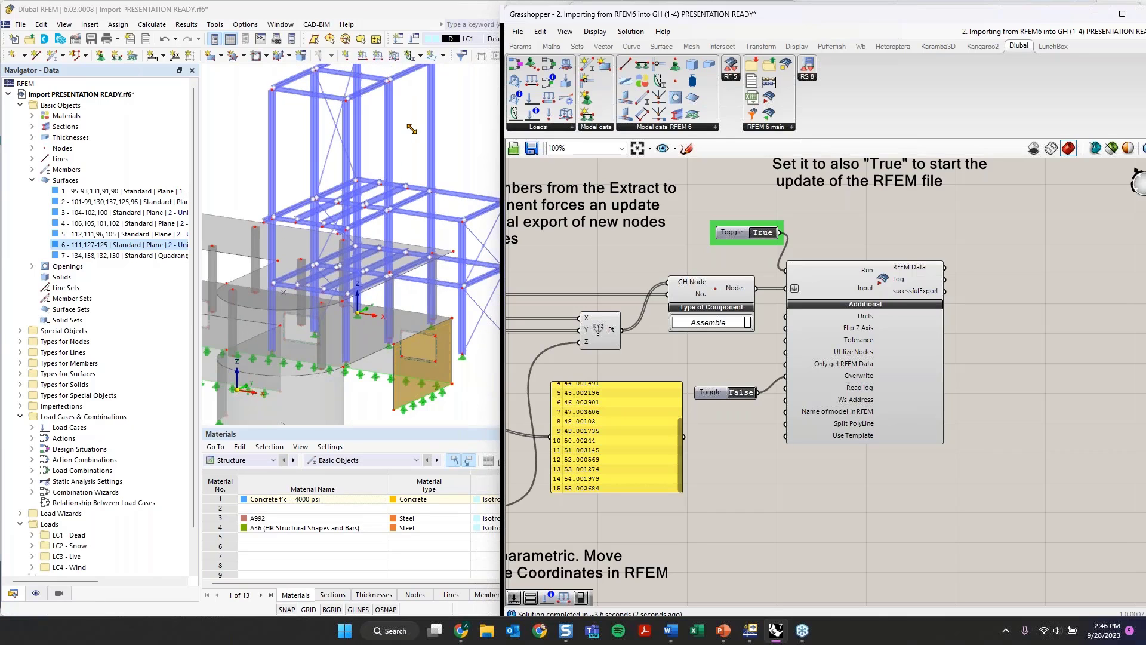
- Set the Feet slider for the new node Z-coordinate to 16
right_drag(587, 273, 798, 239)
right_drag(749, 445, 769, 432)
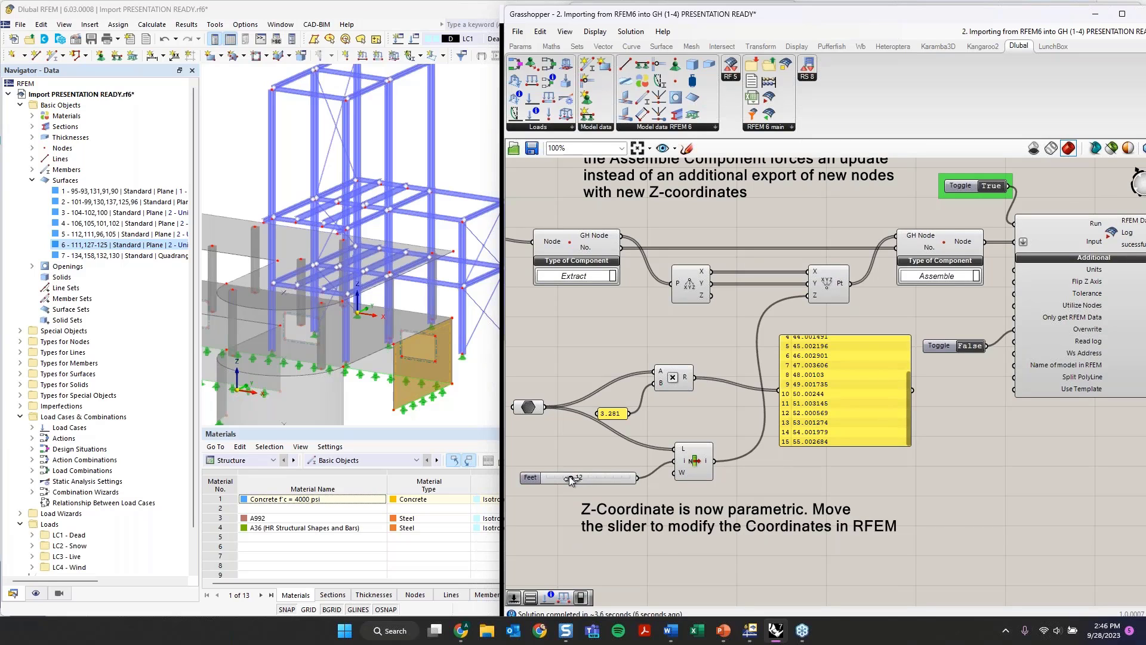
drag(572, 479, 565, 480)
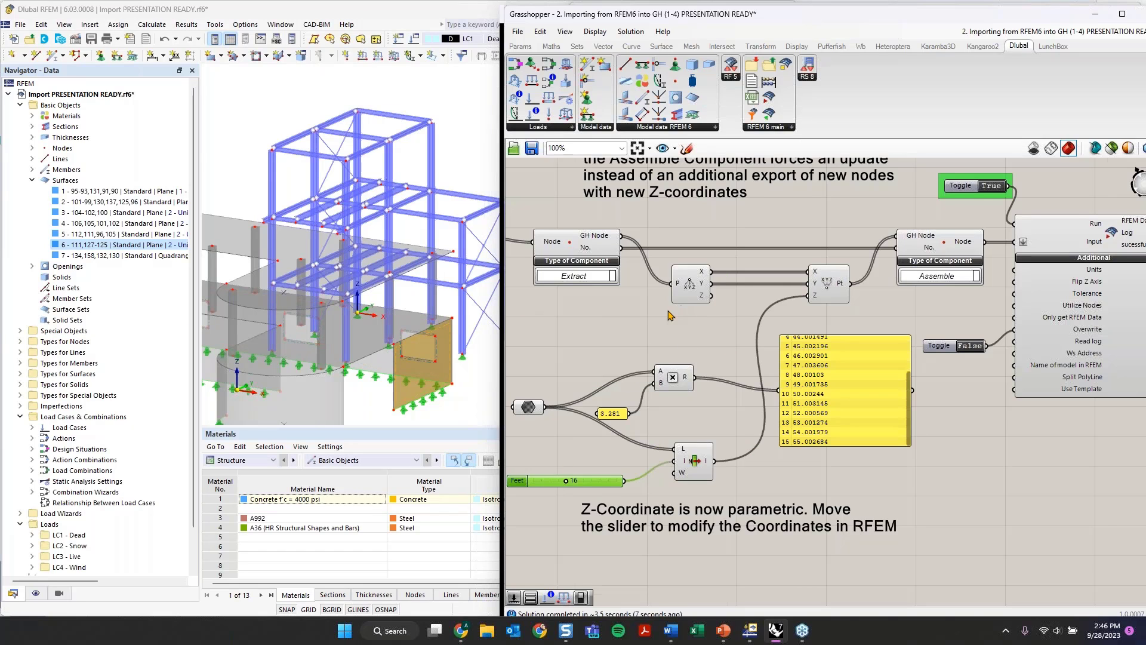
- Set the export toggle and the import toggle of the fourth example back to False
scroll(668, 313, down, 3)
right_drag(617, 318, 713, 315)
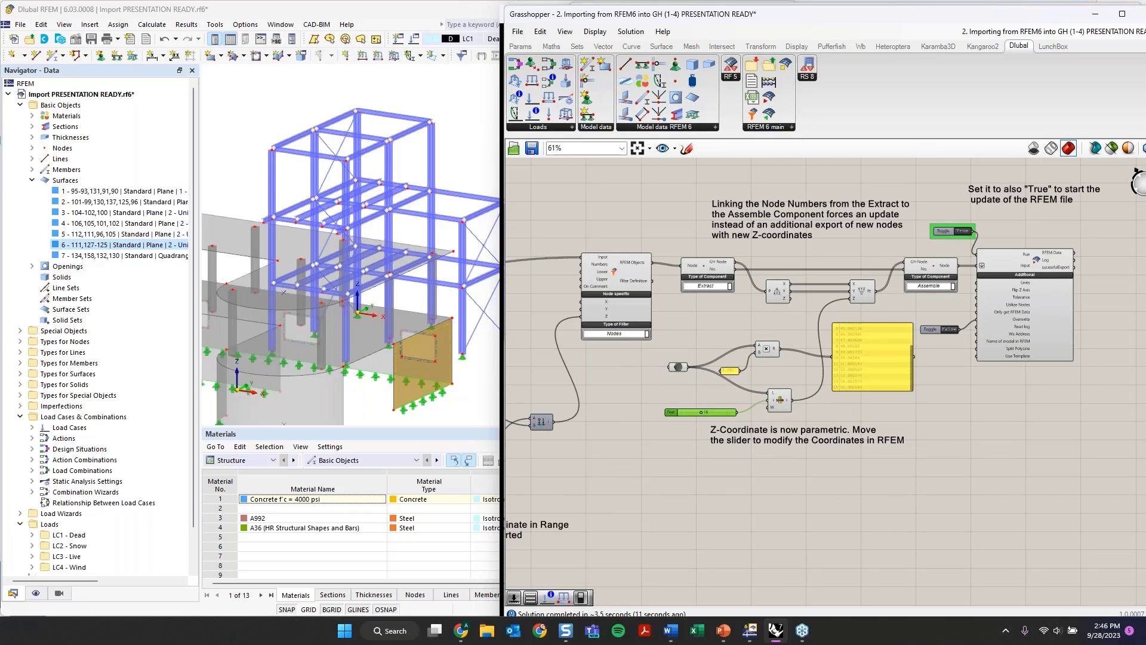
double_click(964, 222)
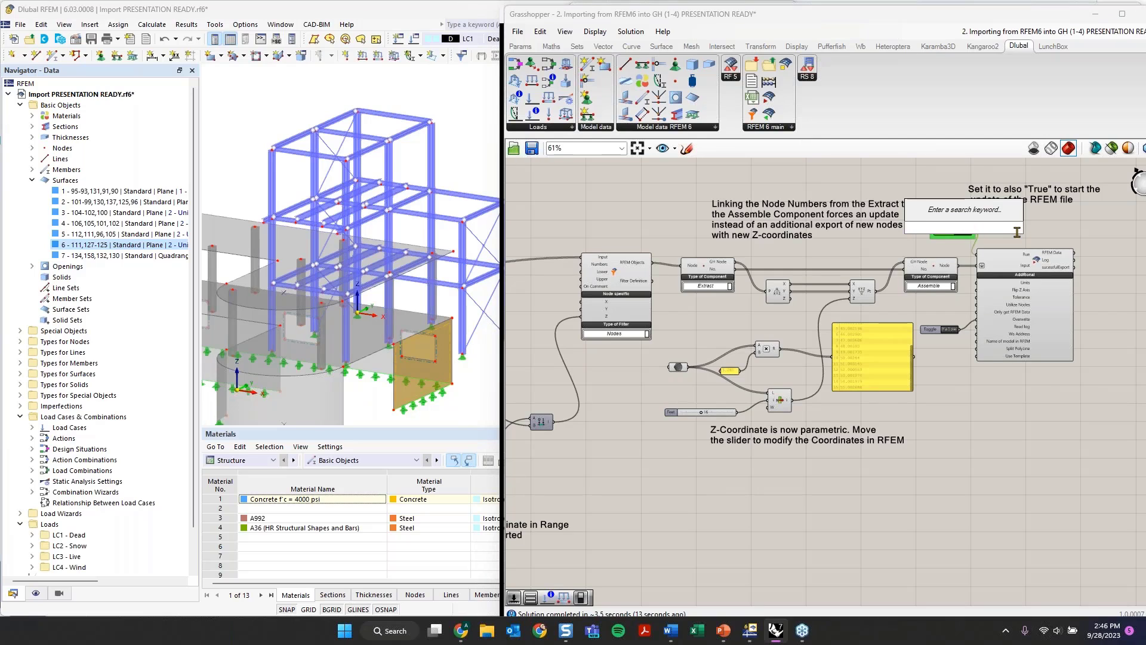
double_click(962, 232)
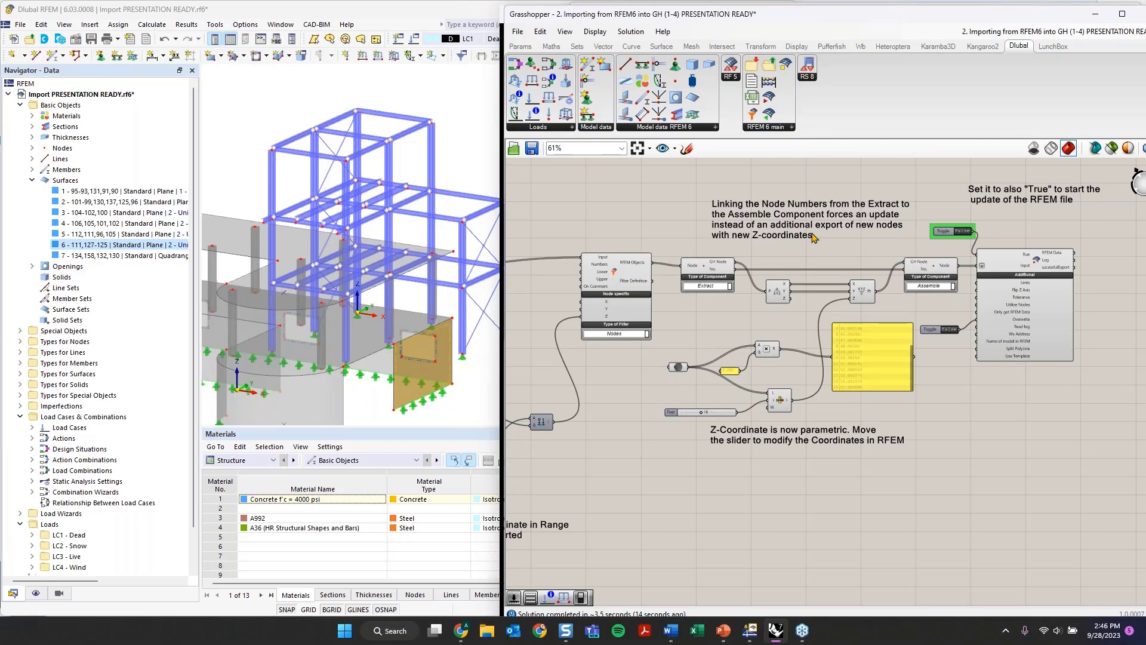
right_drag(729, 241, 1014, 241)
right_drag(716, 241, 1007, 243)
double_click(597, 239)
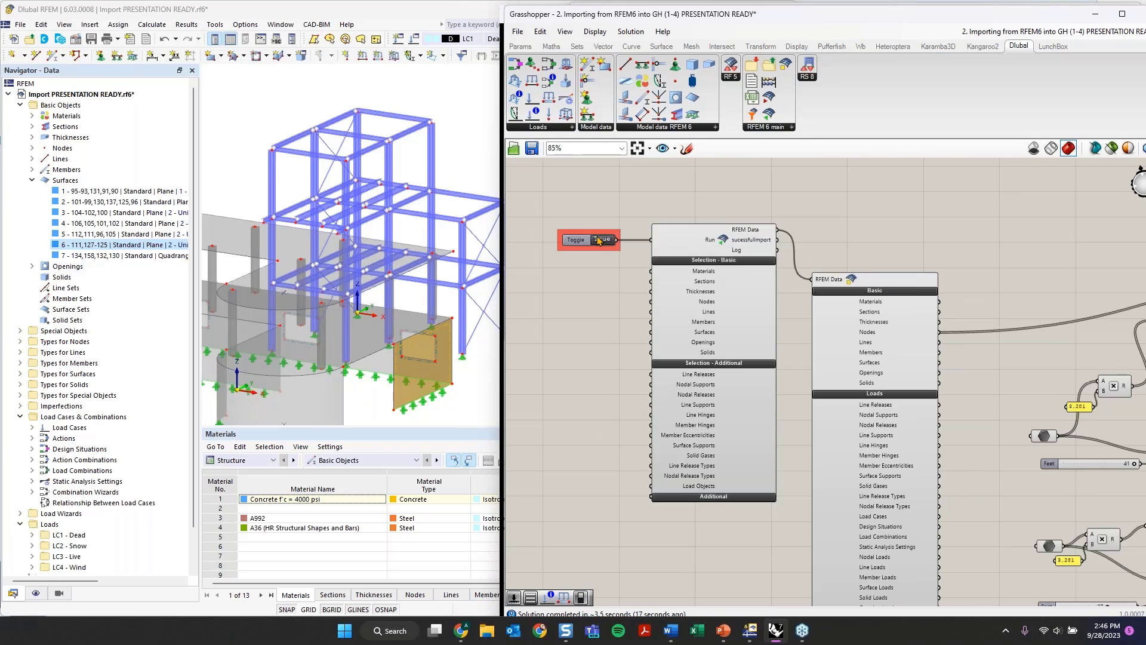
- Close the Importing from RFEM6 into GH document without saving the changes
scroll(885, 237, down, 2)
scroll(885, 237, down, 2)
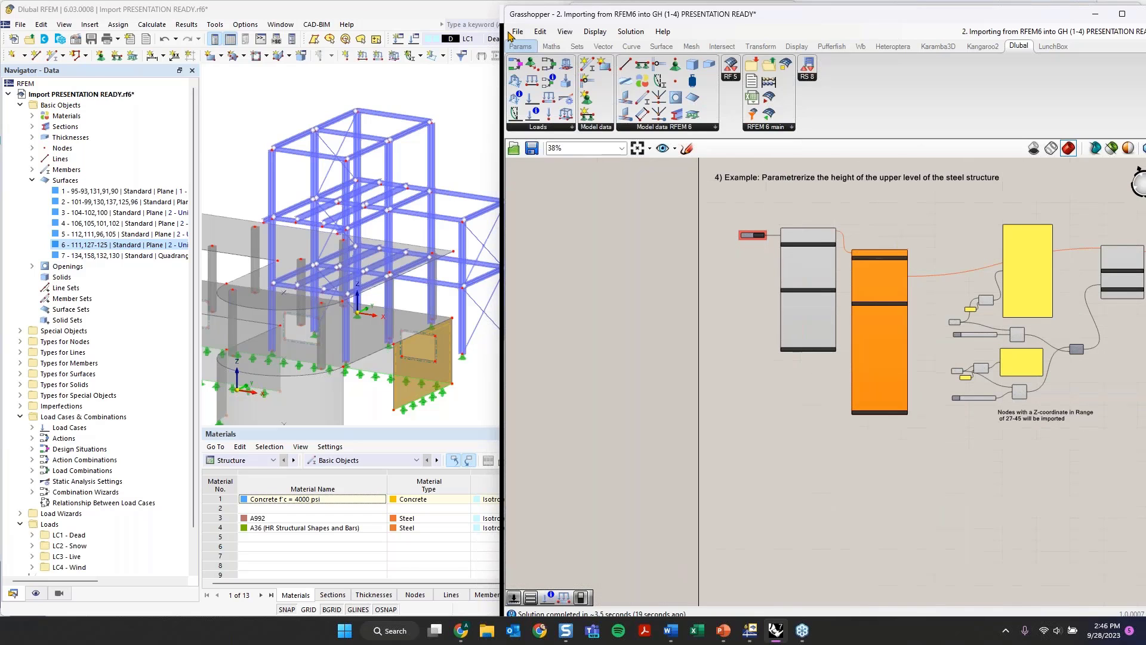
click(517, 31)
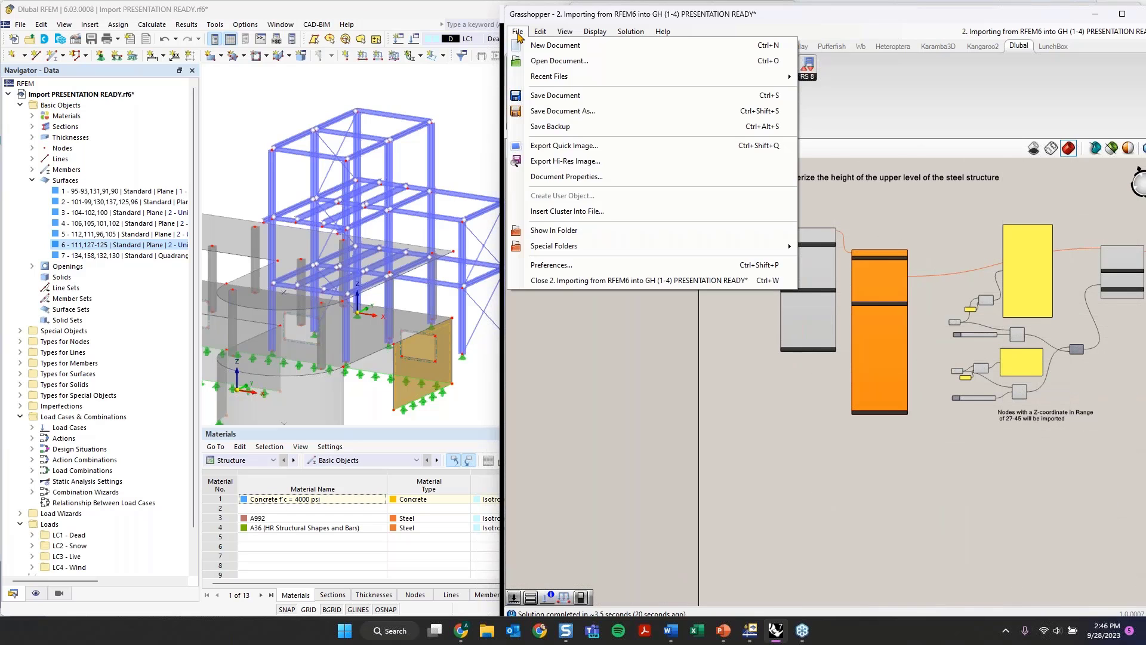
click(597, 281)
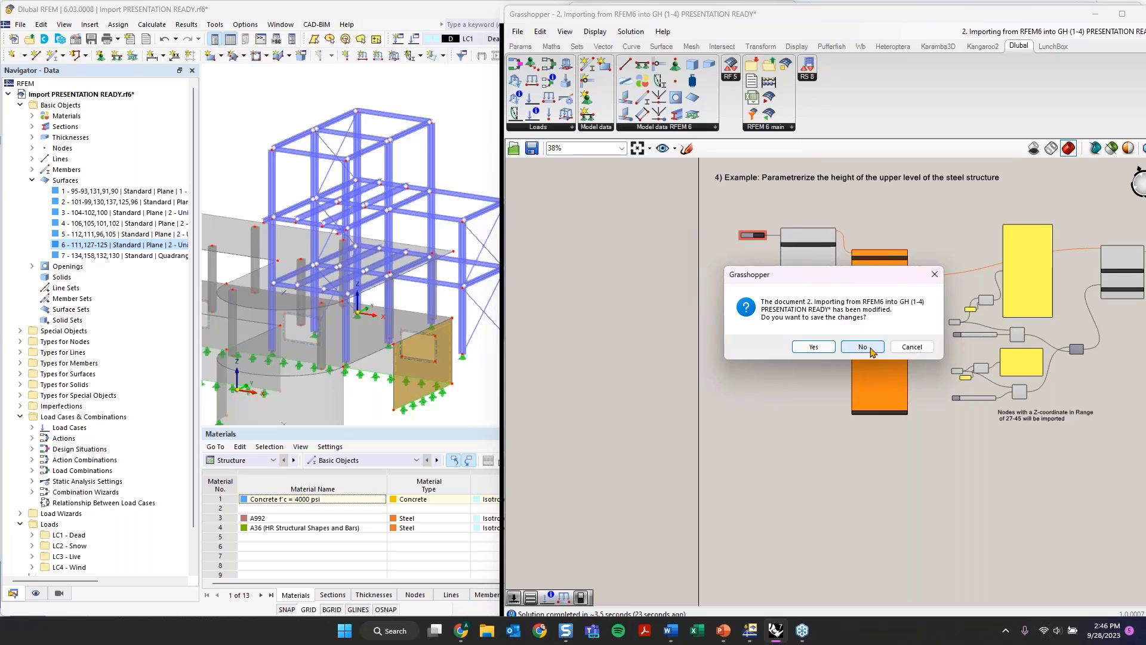
click(863, 347)
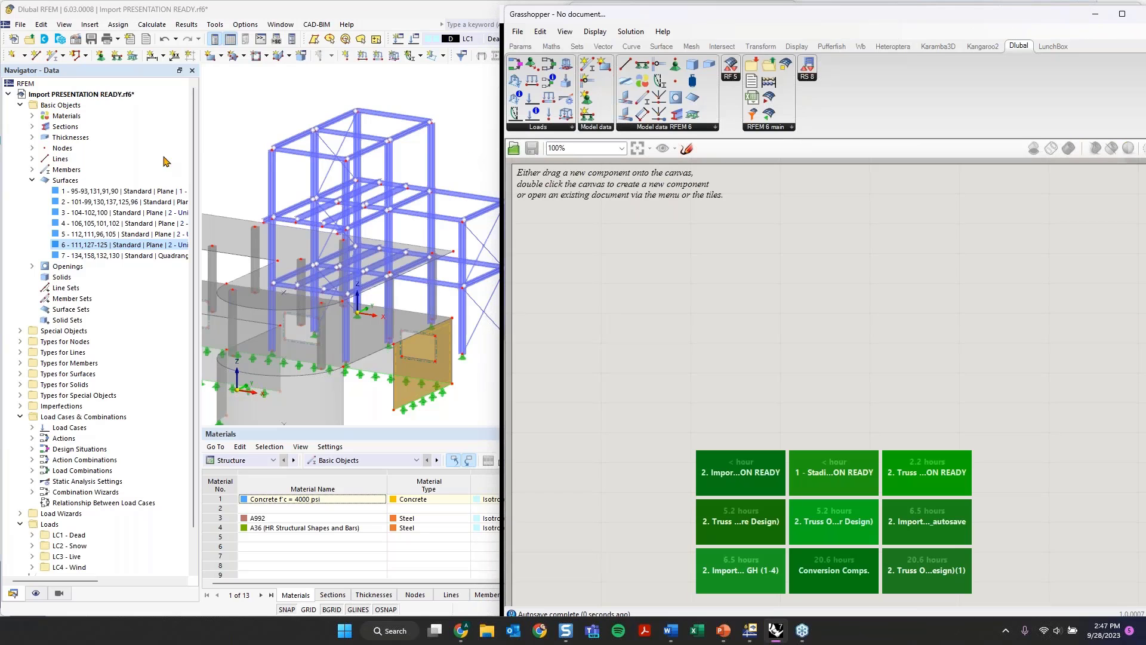
- Switch to RFEM and close the Import PRESENTATION READY model
click(21, 25)
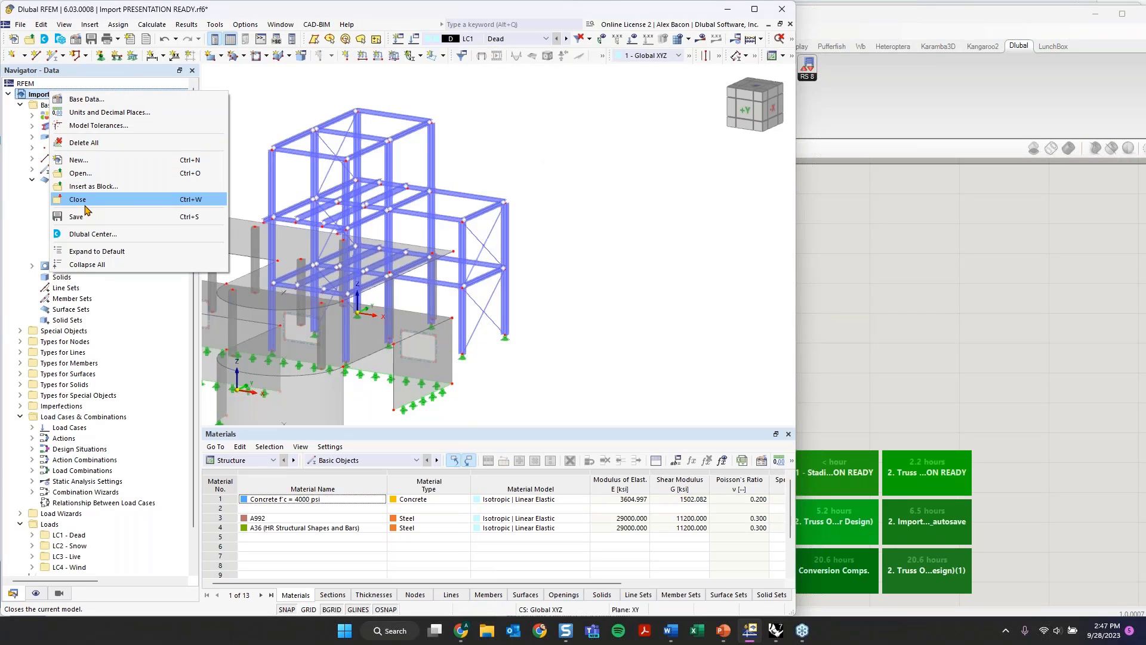
click(71, 201)
click(442, 362)
- Switch to Grasshopper and open the file 2. Truss Optimization (Before Design) PRESENTATION READY.gh
click(864, 332)
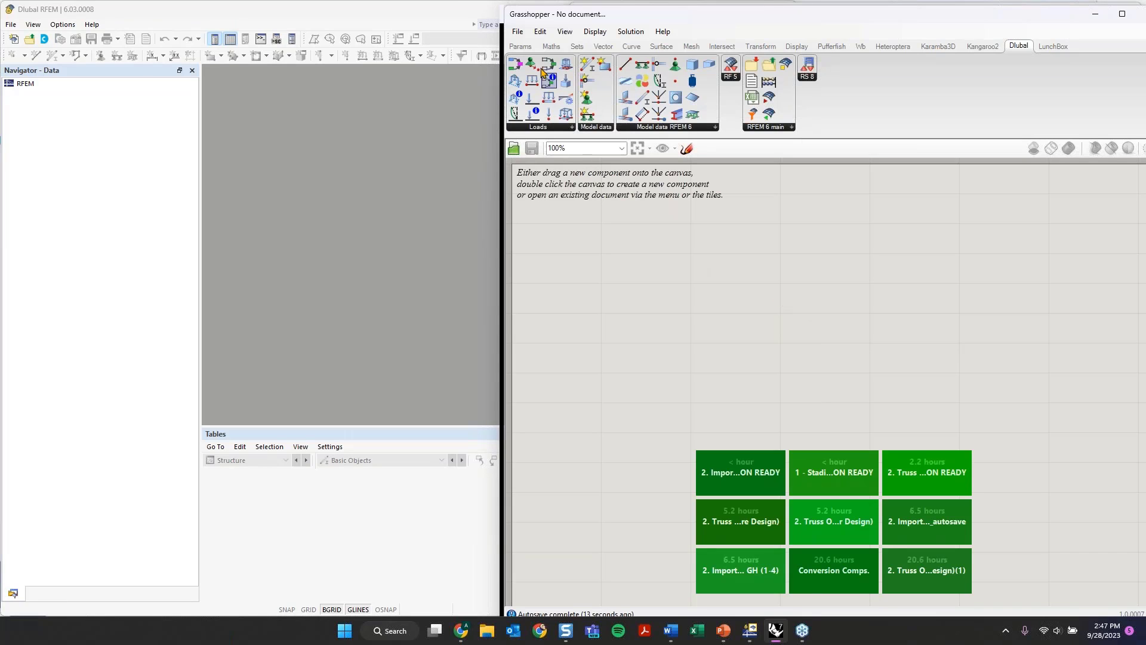
click(518, 31)
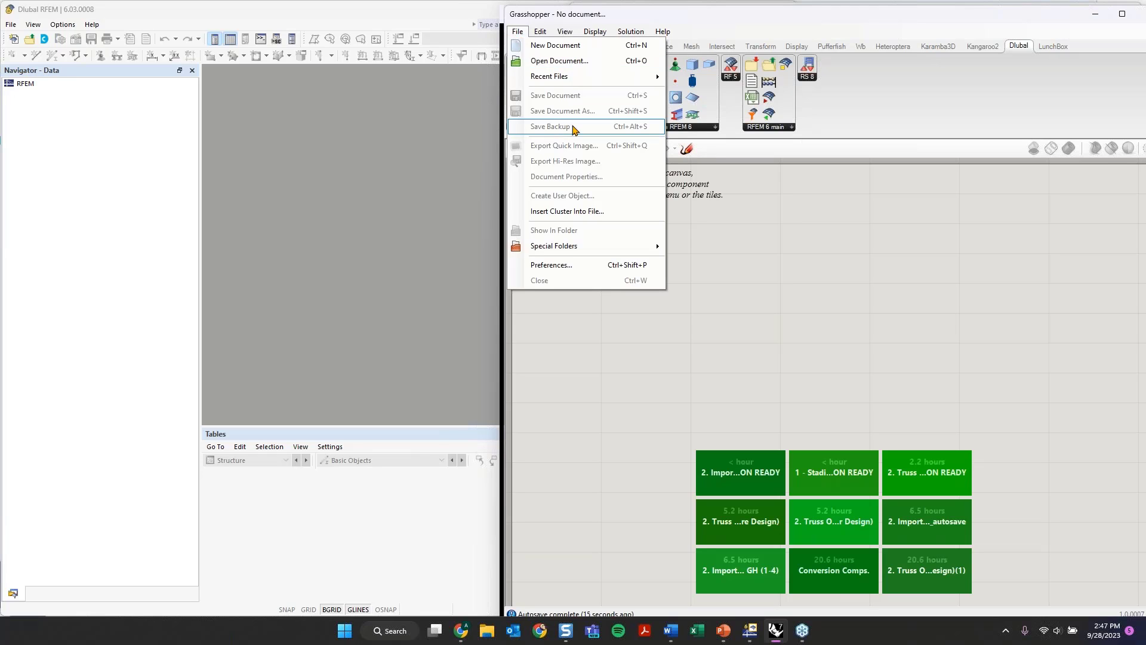
click(546, 60)
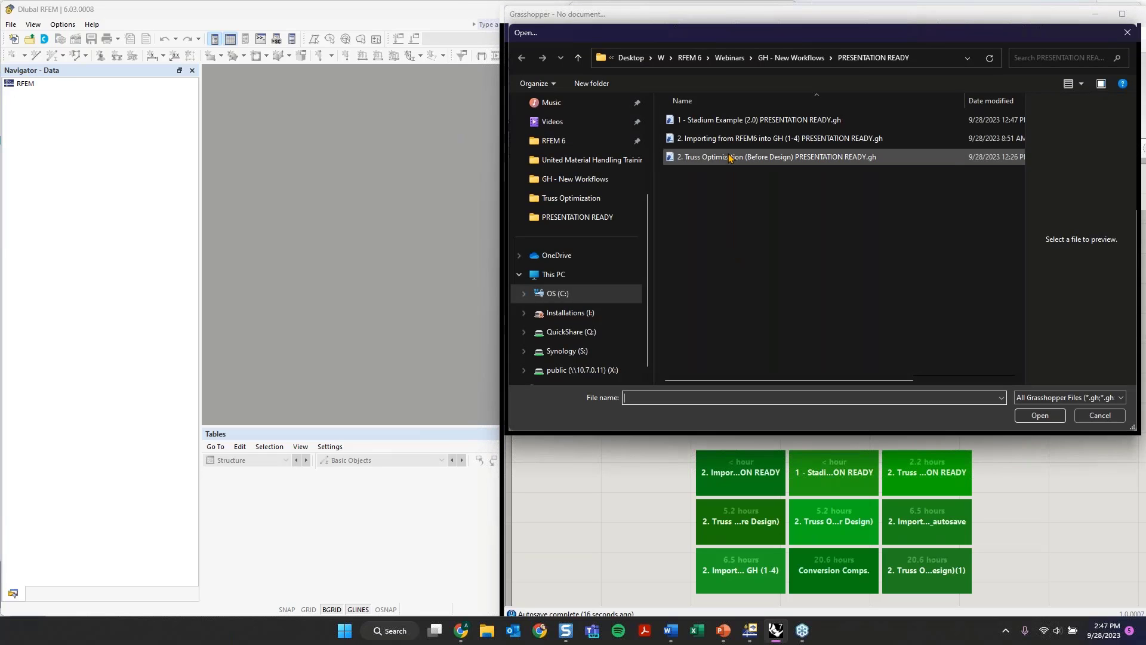
click(731, 157)
click(1044, 415)
- Examine the purple truss geometry group, moving the Grasshopper window aside to show the truss in the Rhino viewport
scroll(774, 293, down, 5)
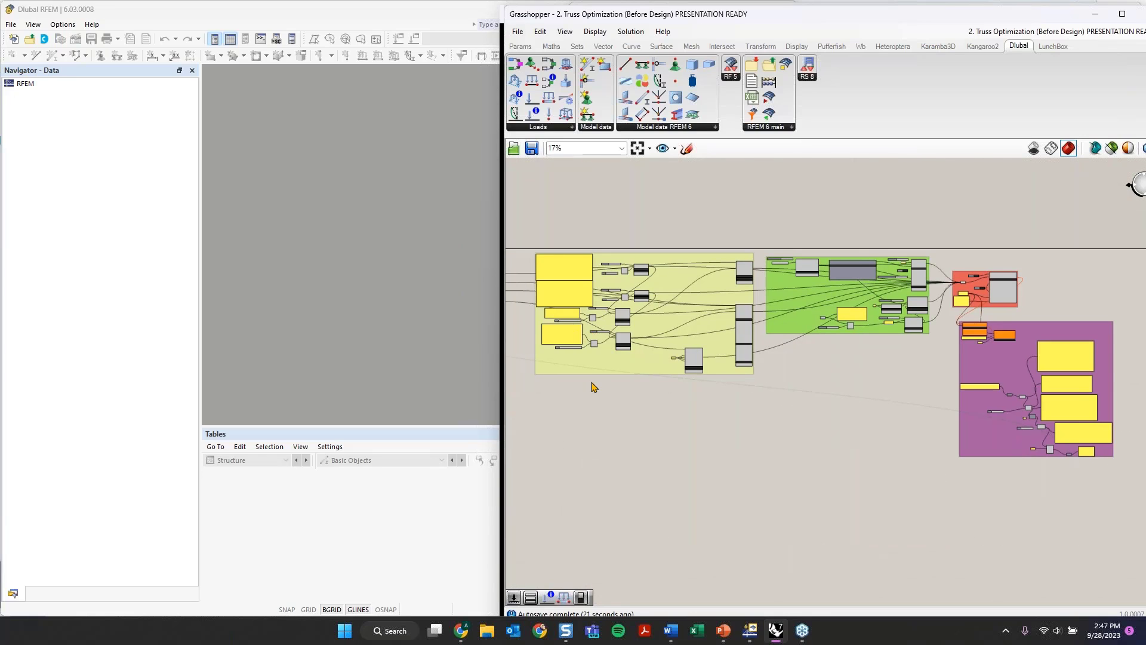
right_drag(591, 382, 730, 388)
scroll(570, 329, up, 3)
right_drag(570, 329, 686, 355)
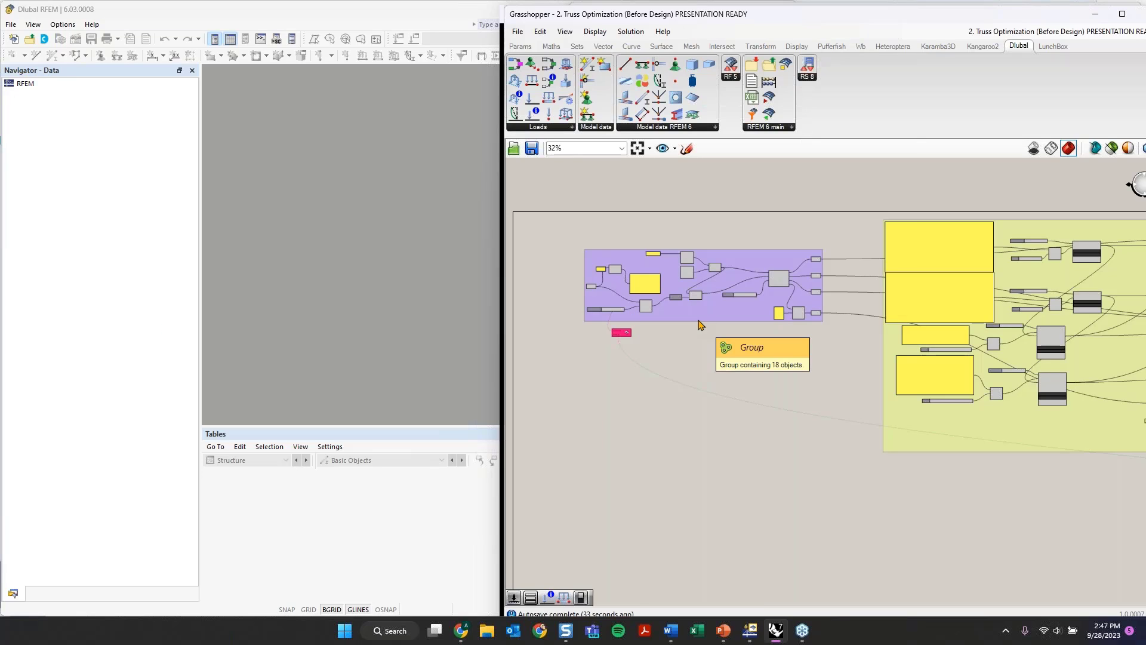
scroll(658, 352, up, 3)
scroll(658, 352, up, 1)
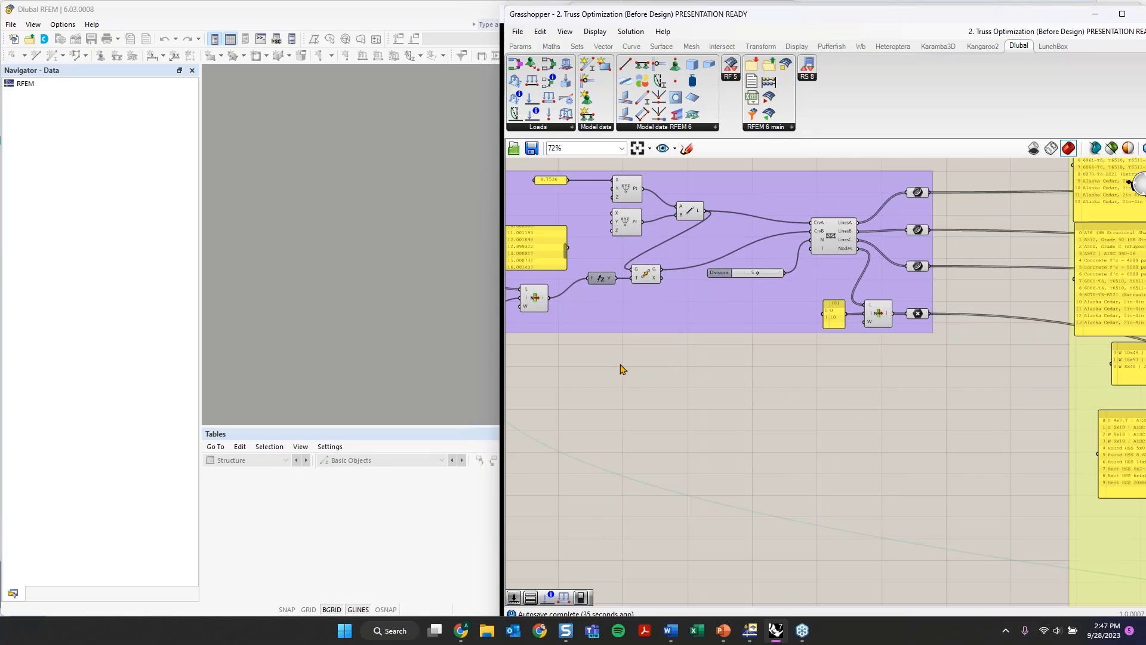
right_drag(617, 359, 746, 381)
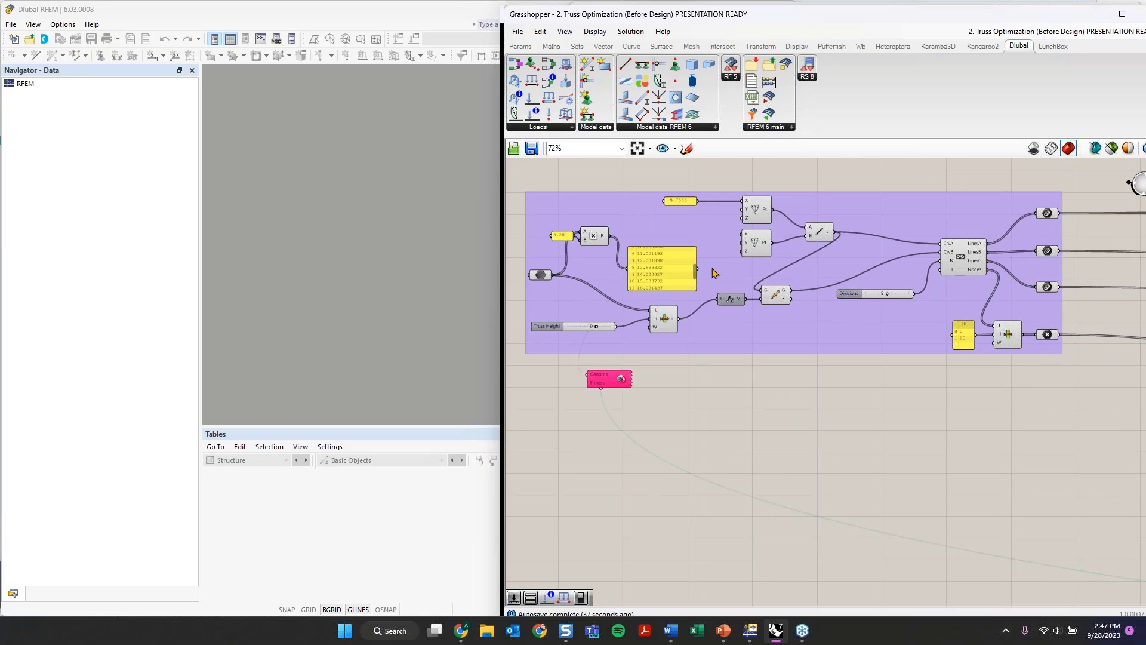
drag(783, 19, 317, 25)
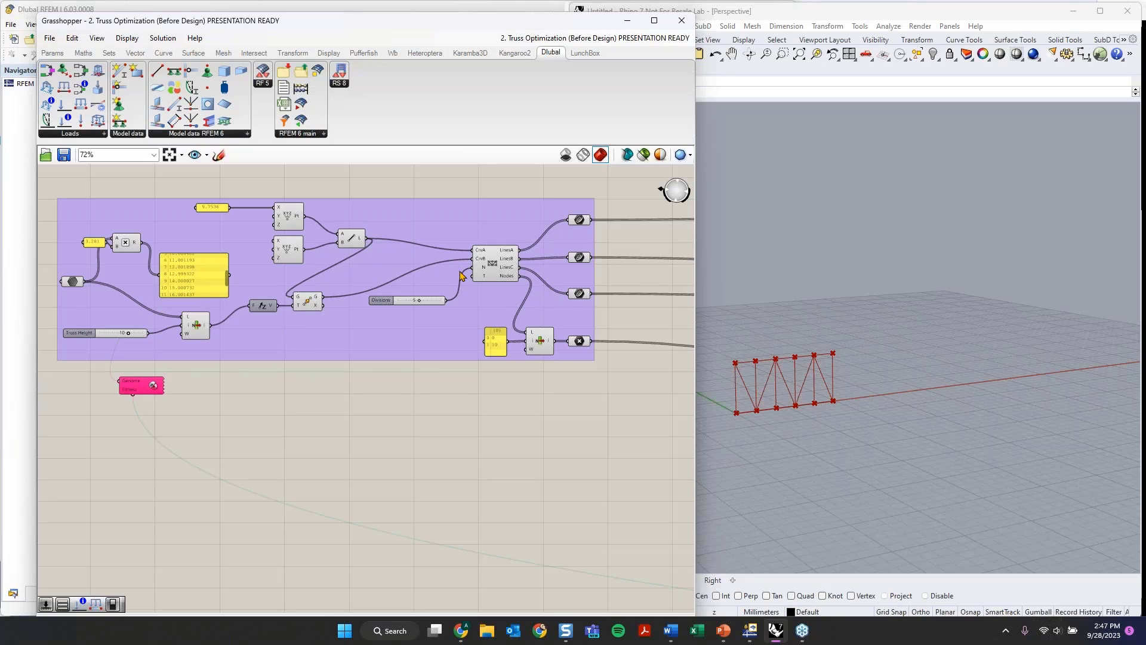
scroll(506, 279, up, 2)
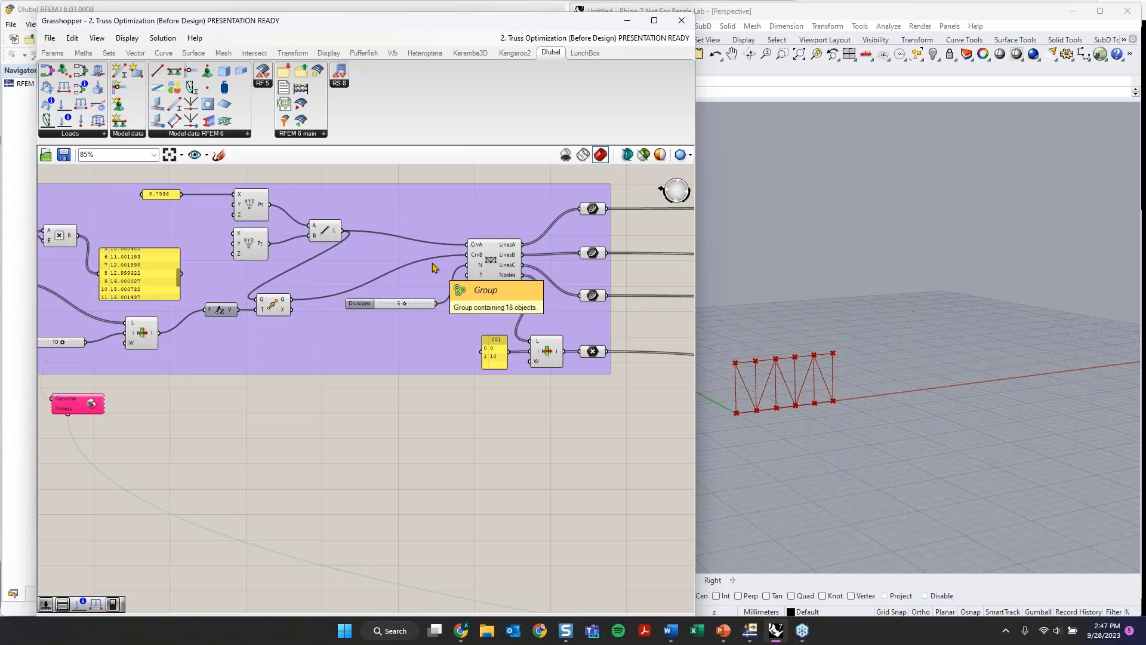
- Examine the material and section lists and how their Assemble components feed the two member components and nodal support
right_drag(627, 373, 360, 388)
scroll(360, 388, down, 1)
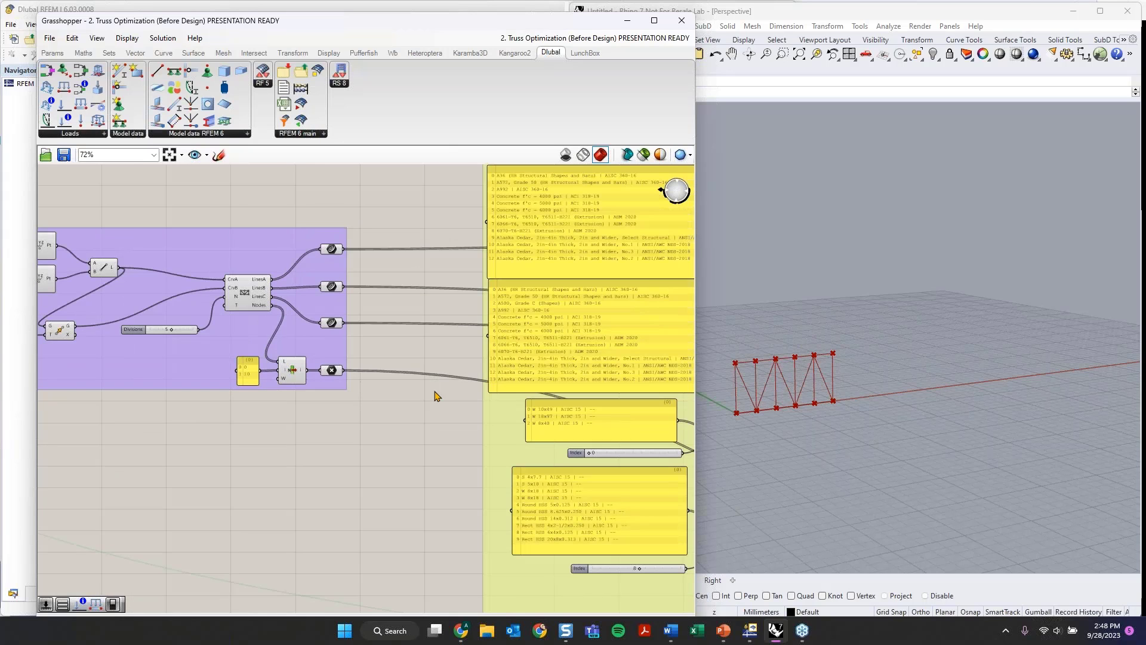
right_drag(604, 392, 431, 385)
right_drag(646, 365, 348, 377)
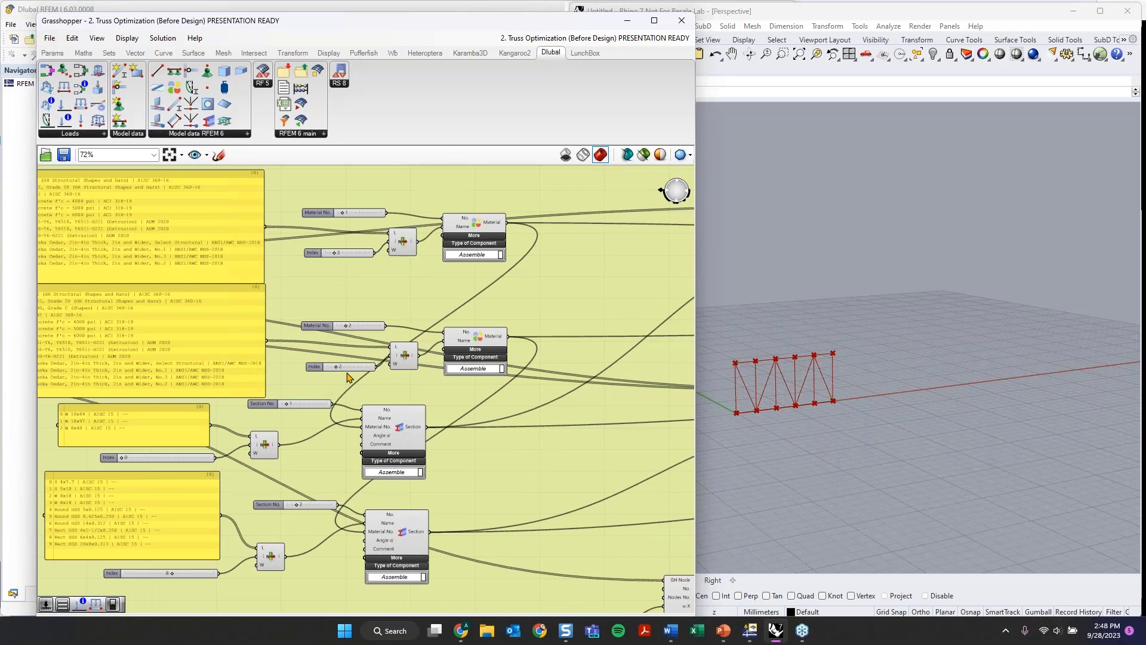
scroll(348, 377, down, 1)
right_drag(529, 390, 210, 352)
click(529, 220)
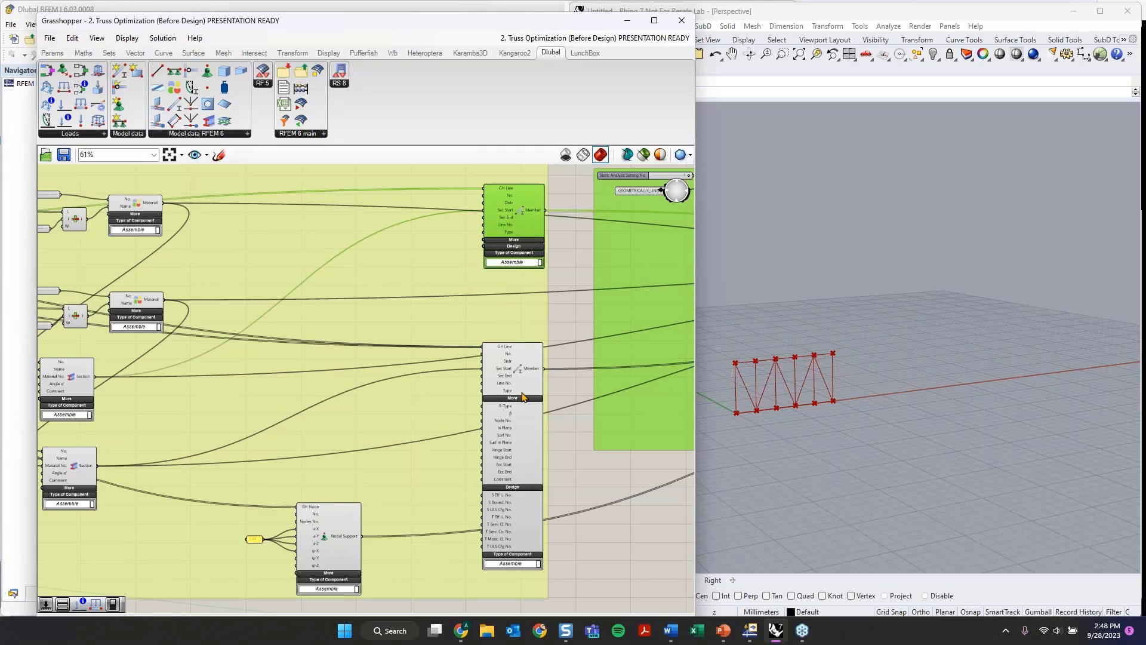
click(522, 378)
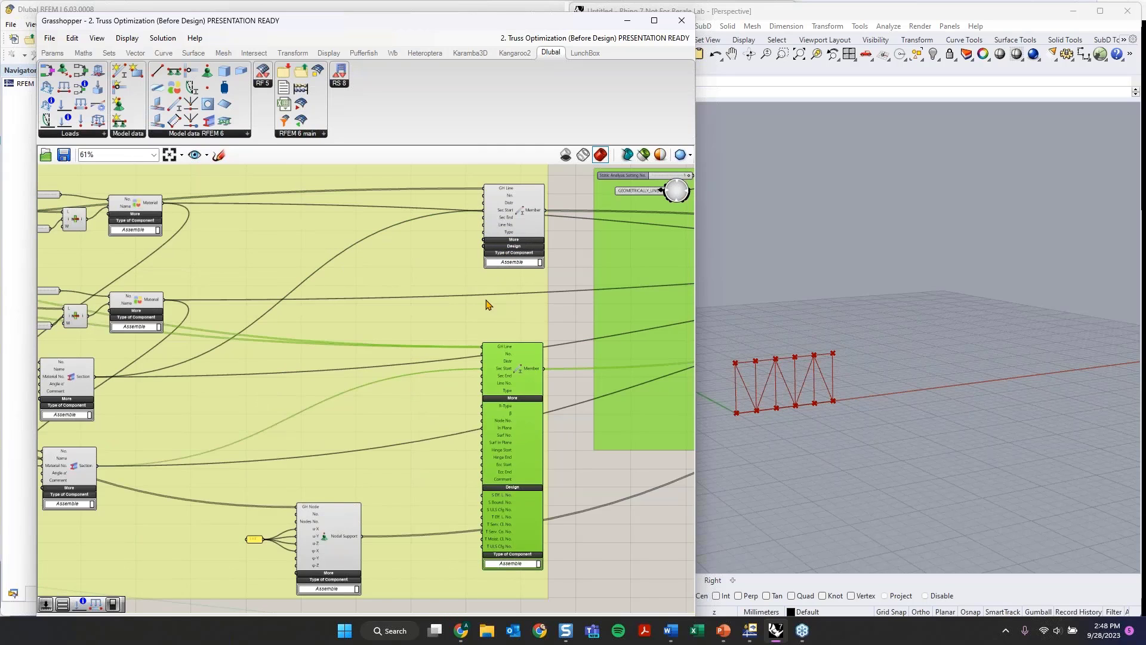
right_drag(421, 299, 659, 291)
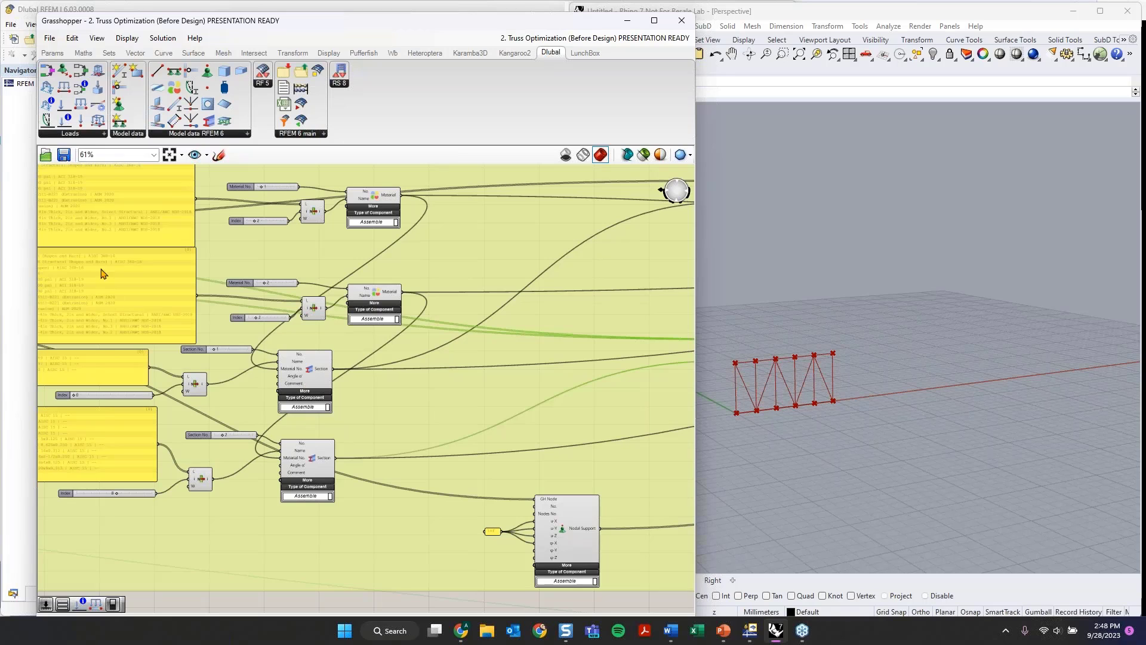
right_drag(122, 217, 202, 238)
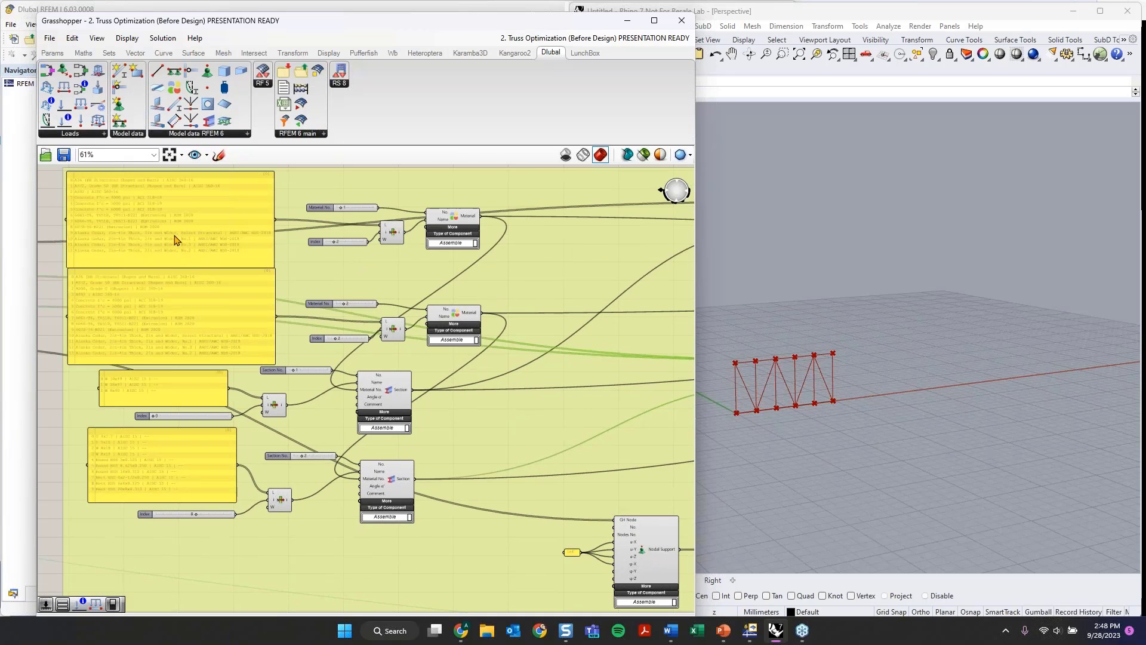
- Examine the entries in the material and section panels and the inputs of the nodal support component
scroll(146, 307, up, 2)
scroll(230, 302, down, 1)
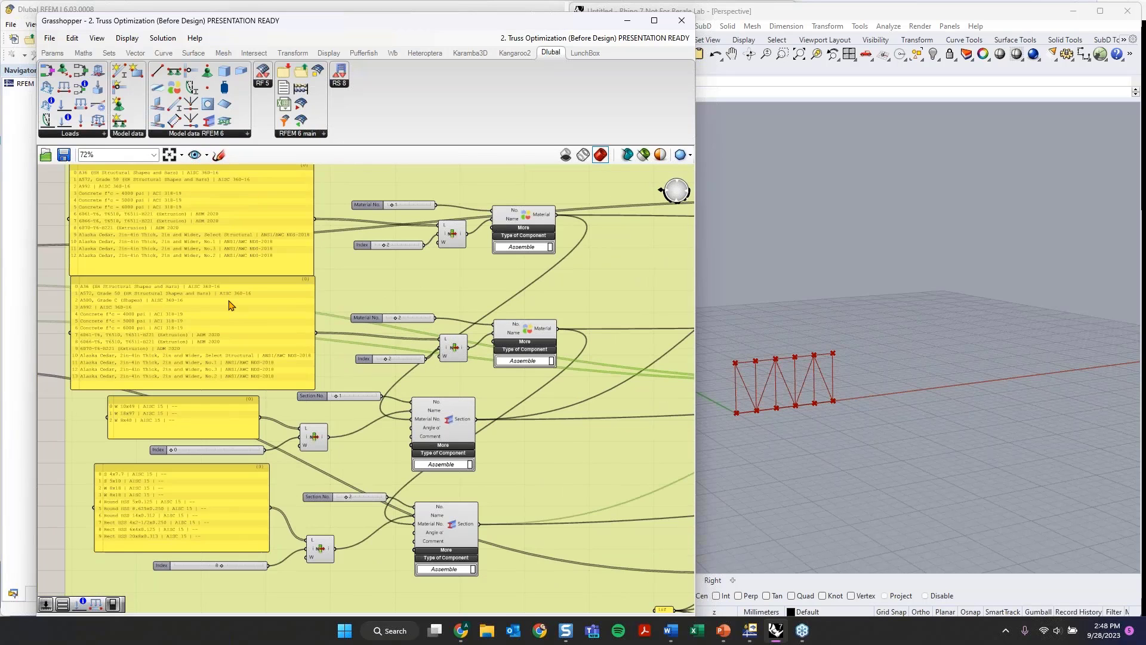
right_drag(517, 473, 309, 292)
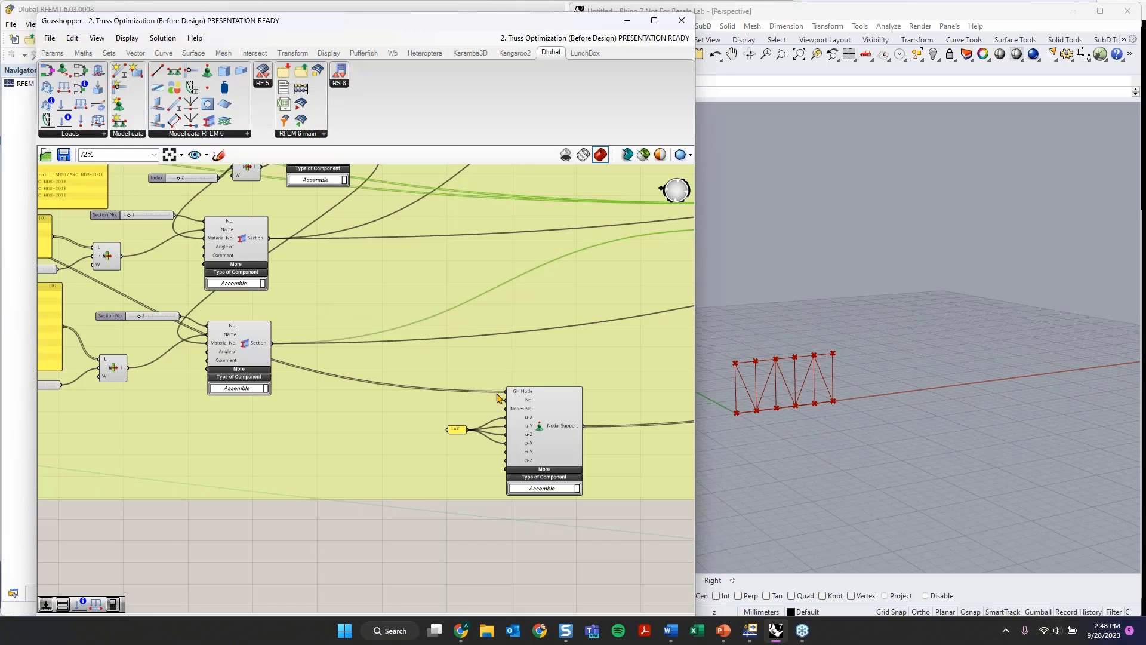
right_drag(500, 399, 448, 315)
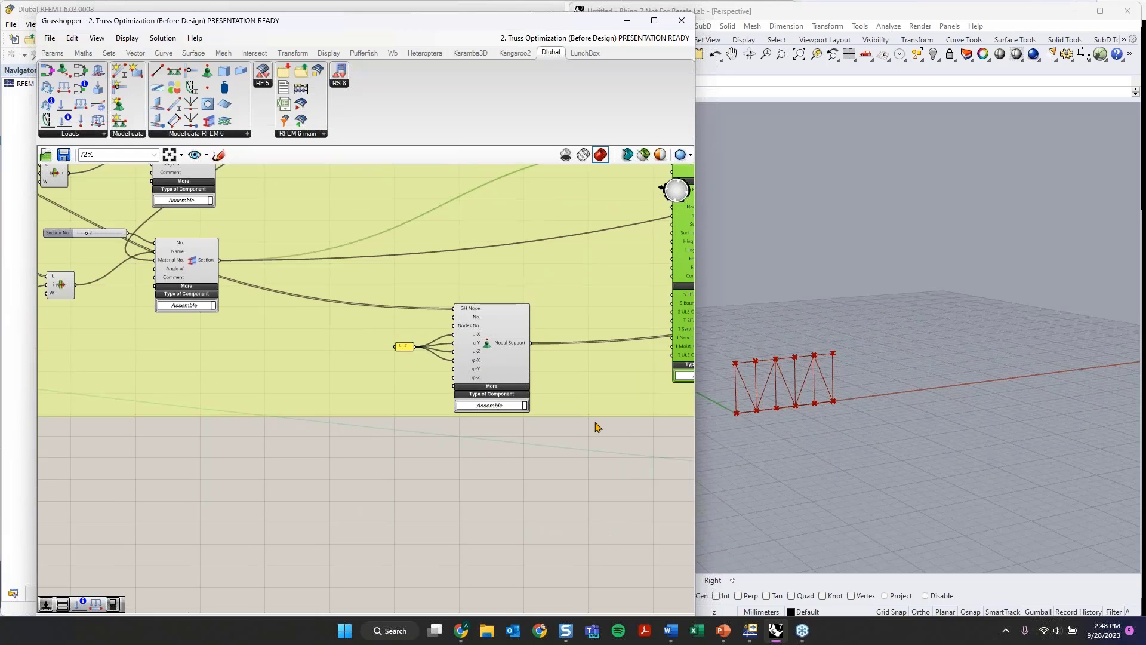
- Examine the green load group with its static analysis settings, ASCE 7 classification, load case, load combination and design situation components
right_drag(551, 321, 388, 353)
right_drag(329, 436, 344, 403)
scroll(344, 403, down, 1)
scroll(344, 402, up, 1)
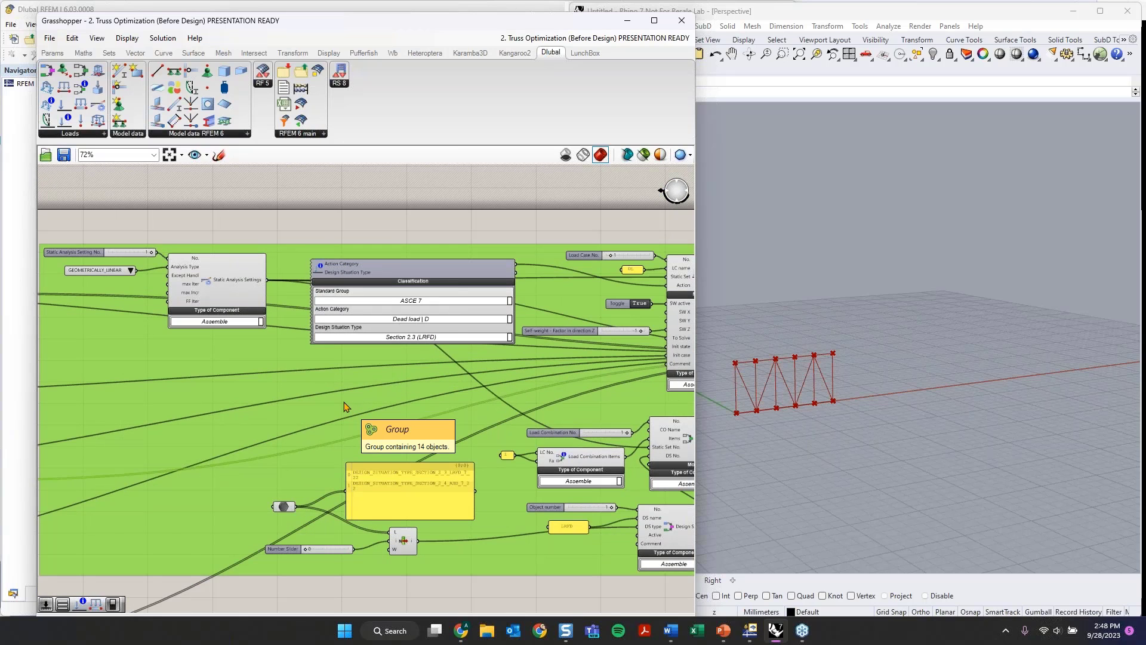
right_drag(532, 361, 352, 360)
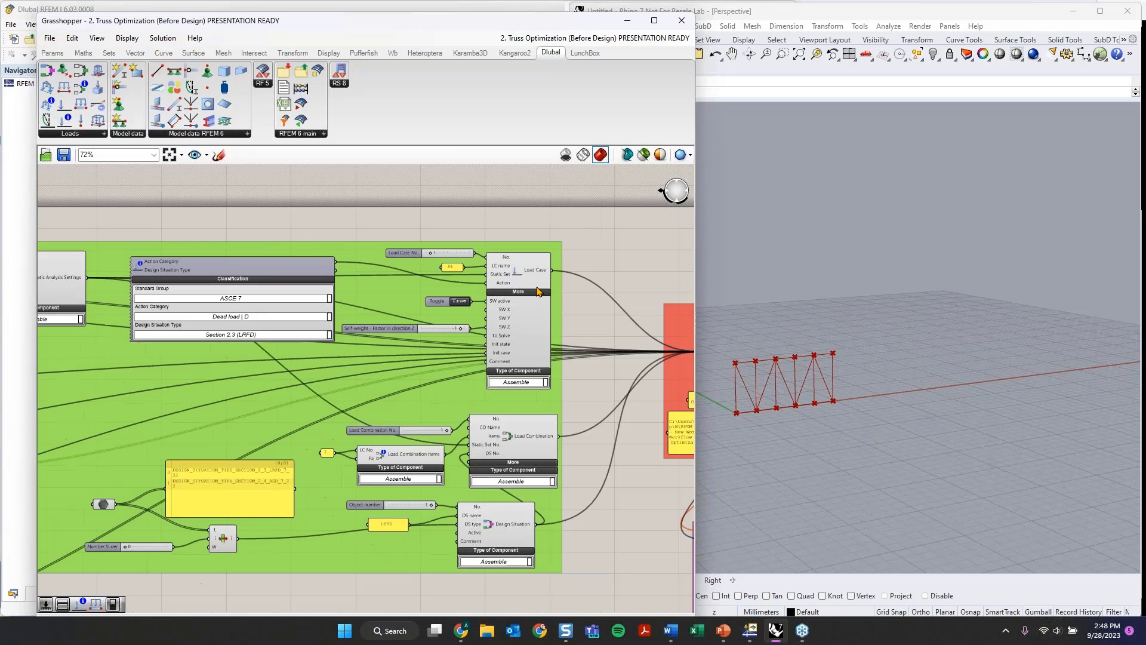
right_drag(512, 442, 503, 398)
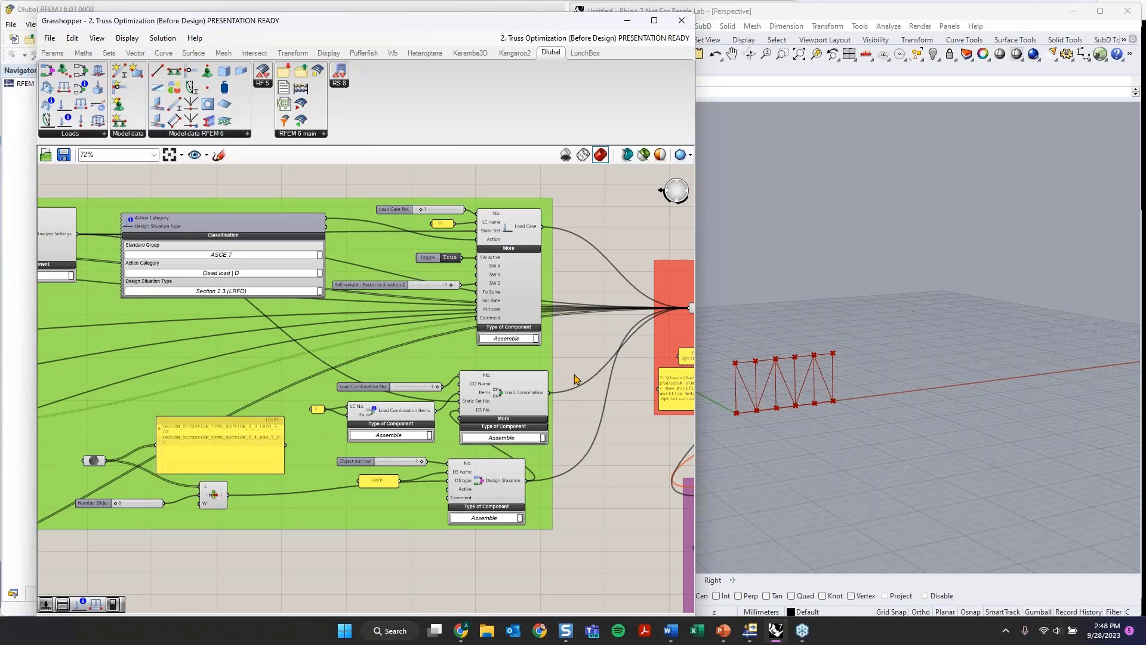
right_drag(578, 366, 383, 369)
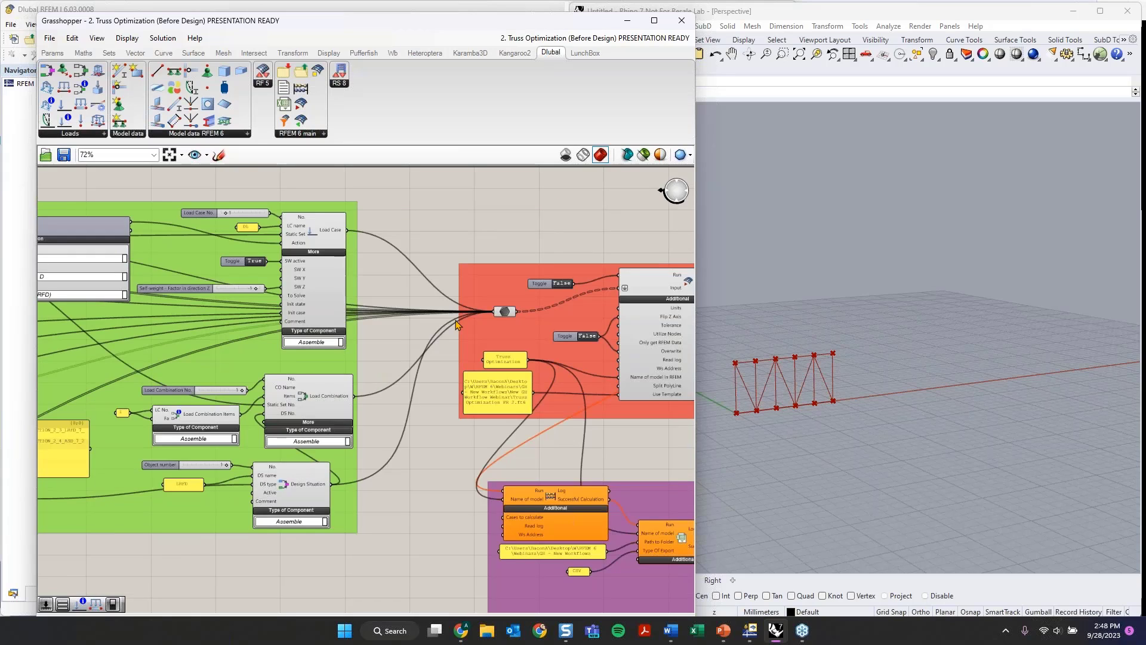
- Examine the red export group, including the merged input, the Truss Optimization model name and the template path
right_drag(594, 356, 465, 355)
click(502, 319)
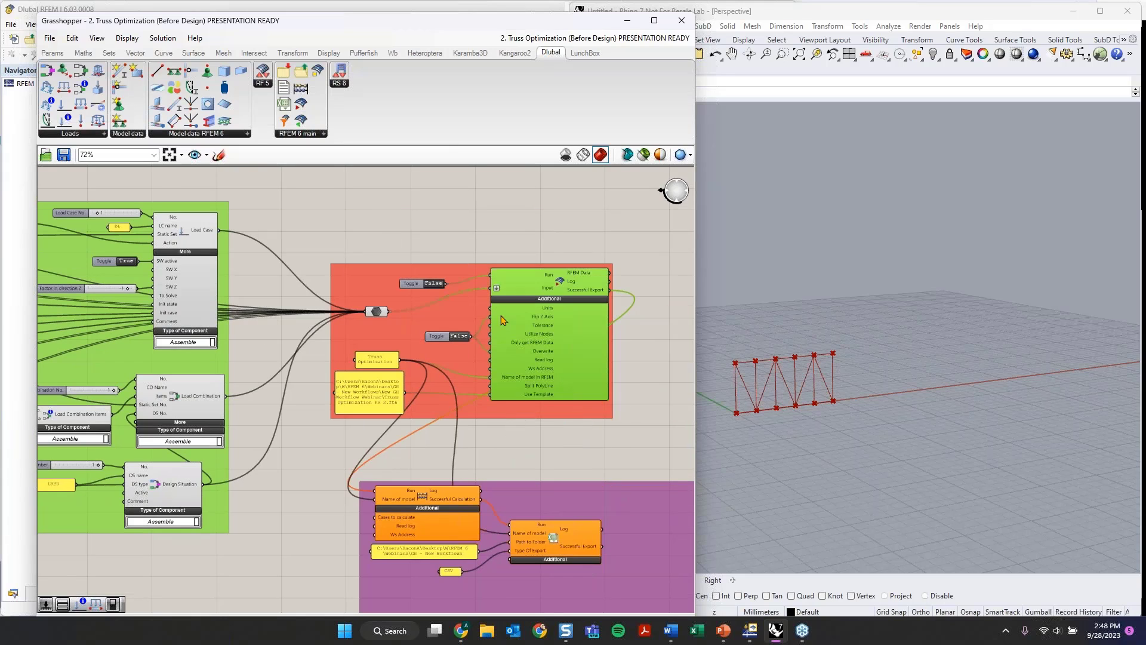
click(376, 312)
click(571, 348)
right_drag(506, 434, 427, 308)
scroll(301, 236, up, 3)
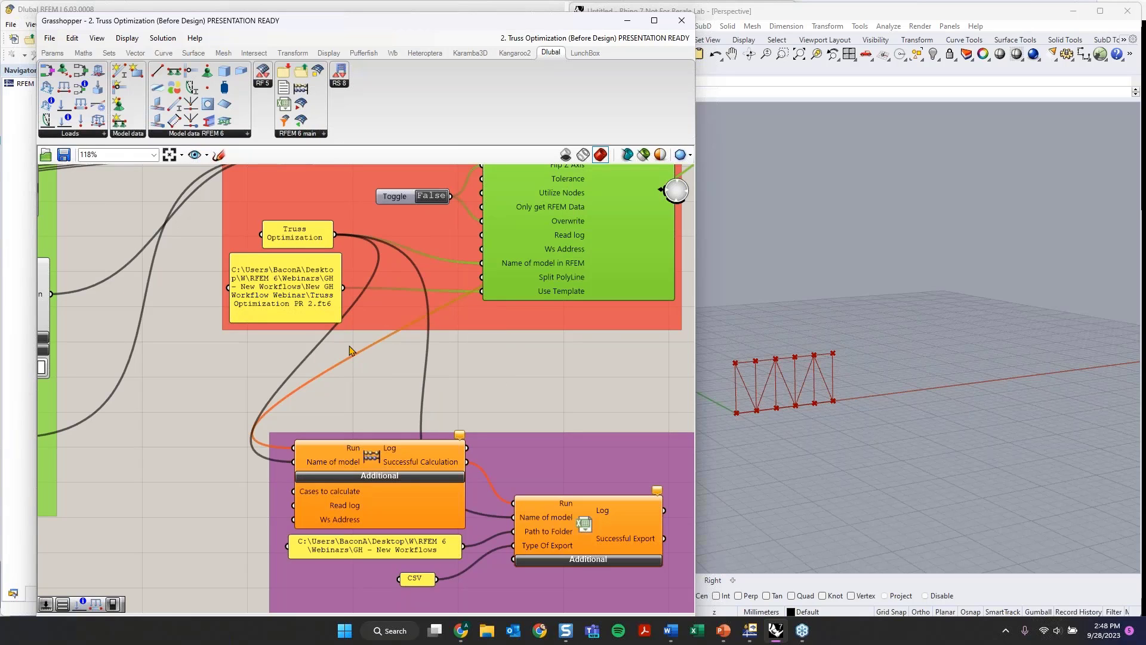
- Examine the calculation component's inputs and the Export Results component with its folder path and CSV export type
right_drag(477, 422, 432, 309)
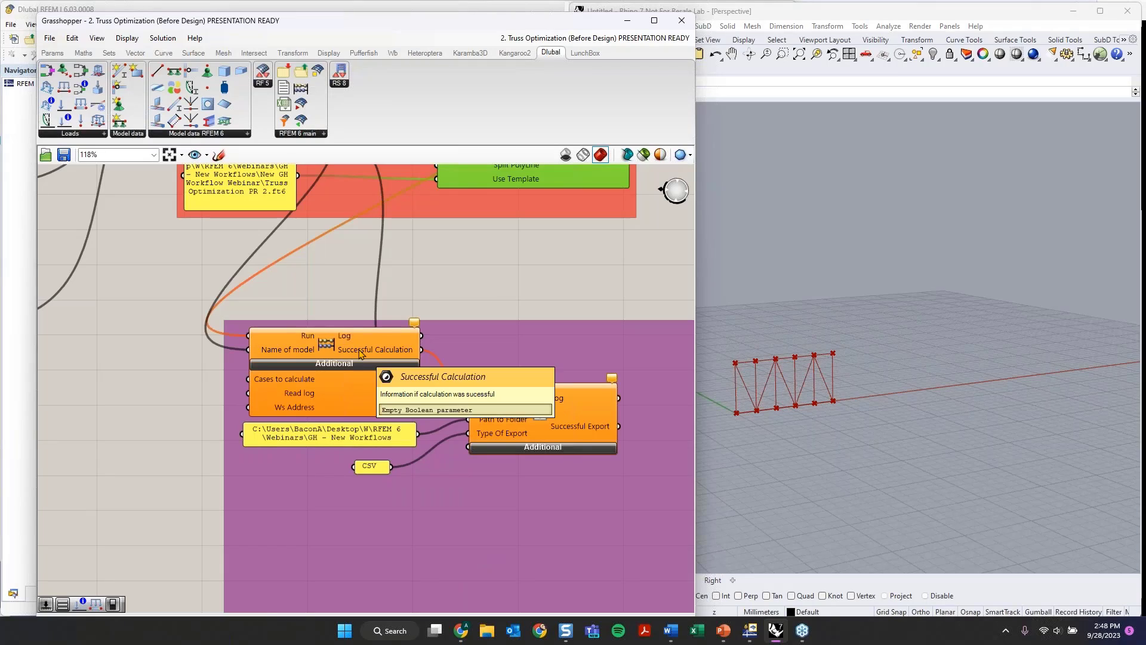
click(360, 353)
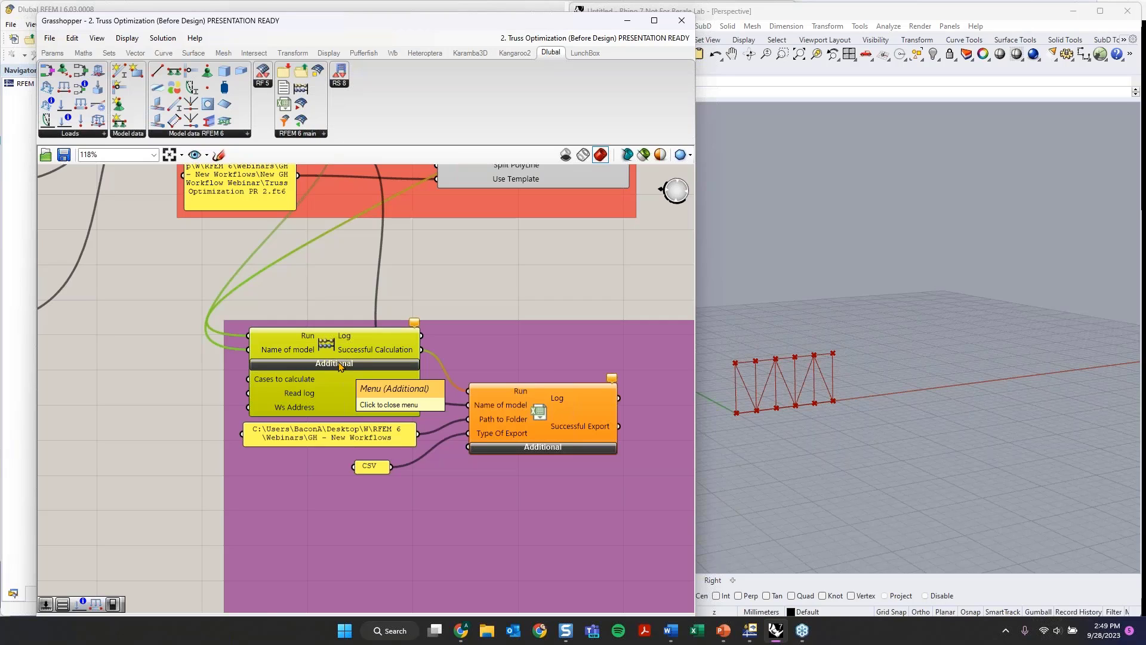
right_drag(491, 325, 463, 273)
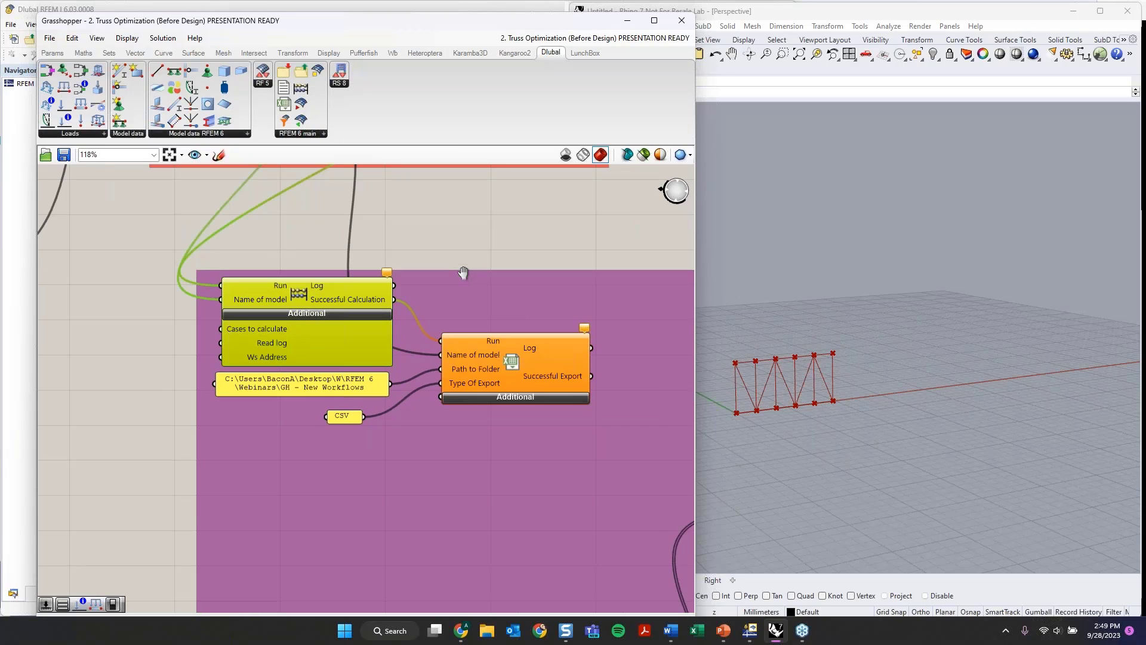
scroll(261, 298, up, 2)
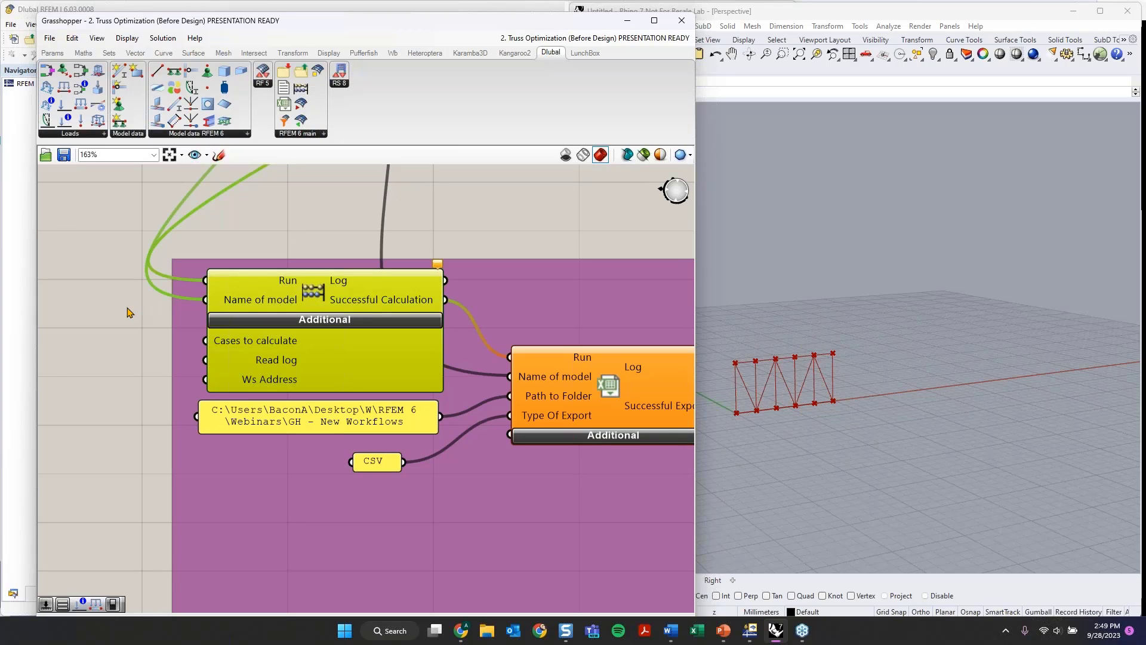
mouse_move(283, 302)
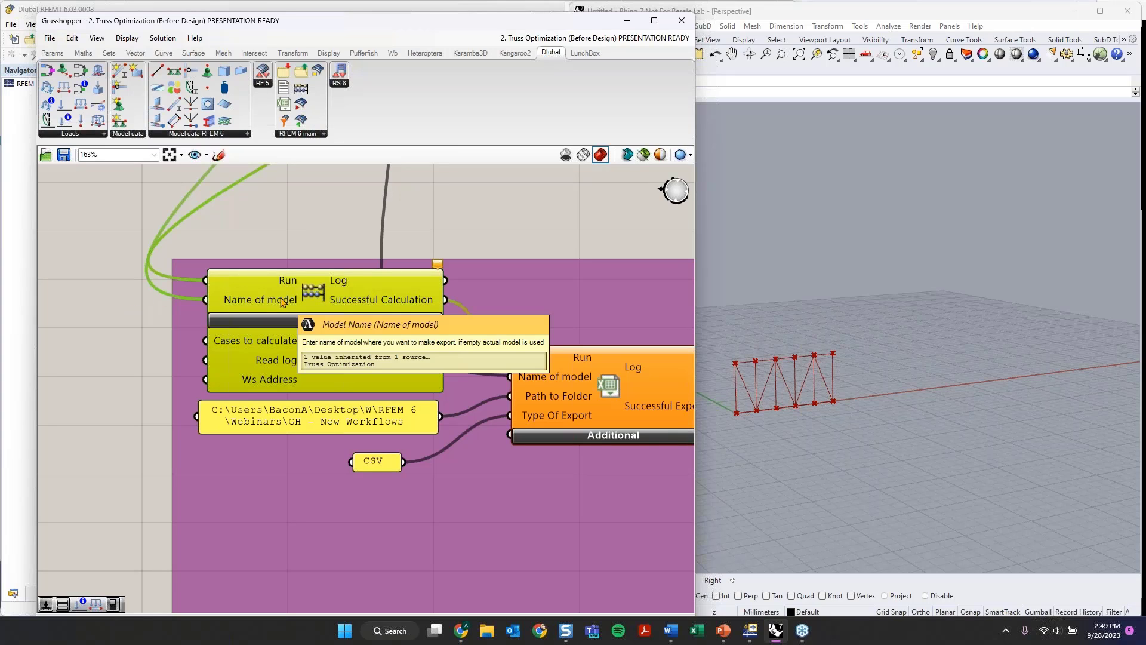
mouse_move(275, 343)
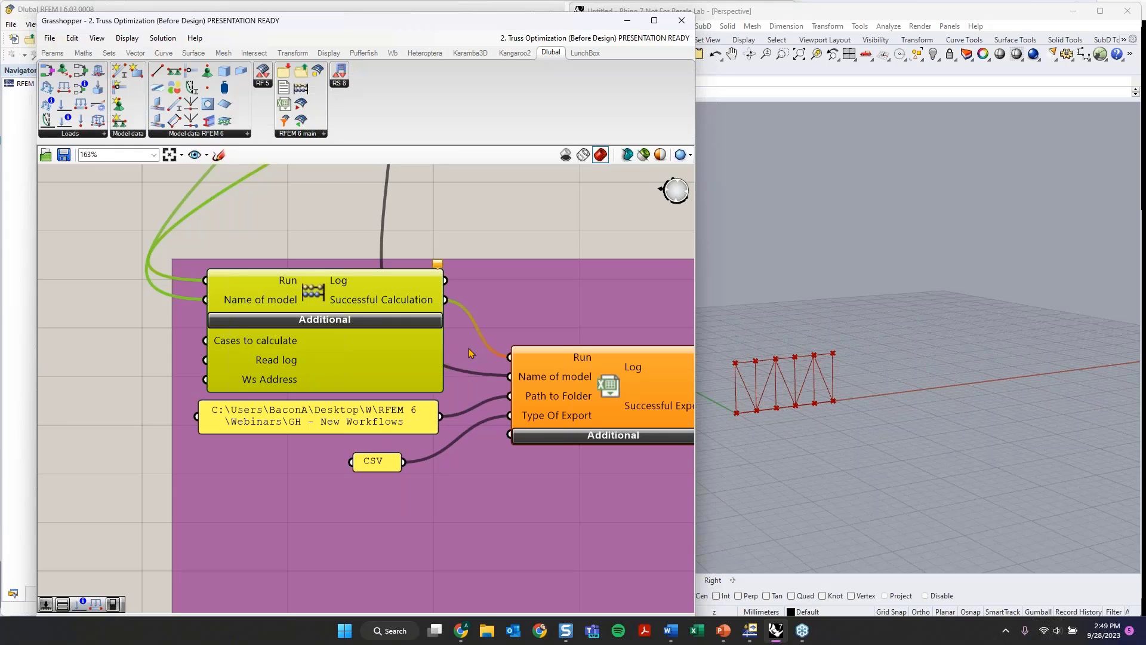
right_drag(475, 348, 225, 326)
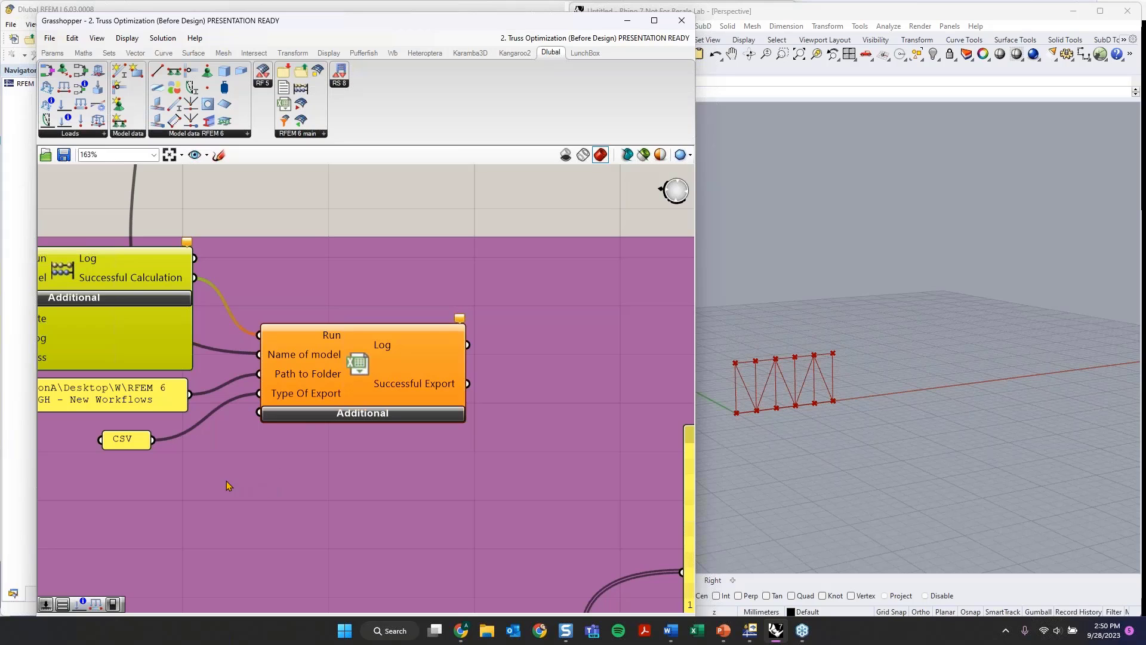
right_drag(226, 481, 407, 464)
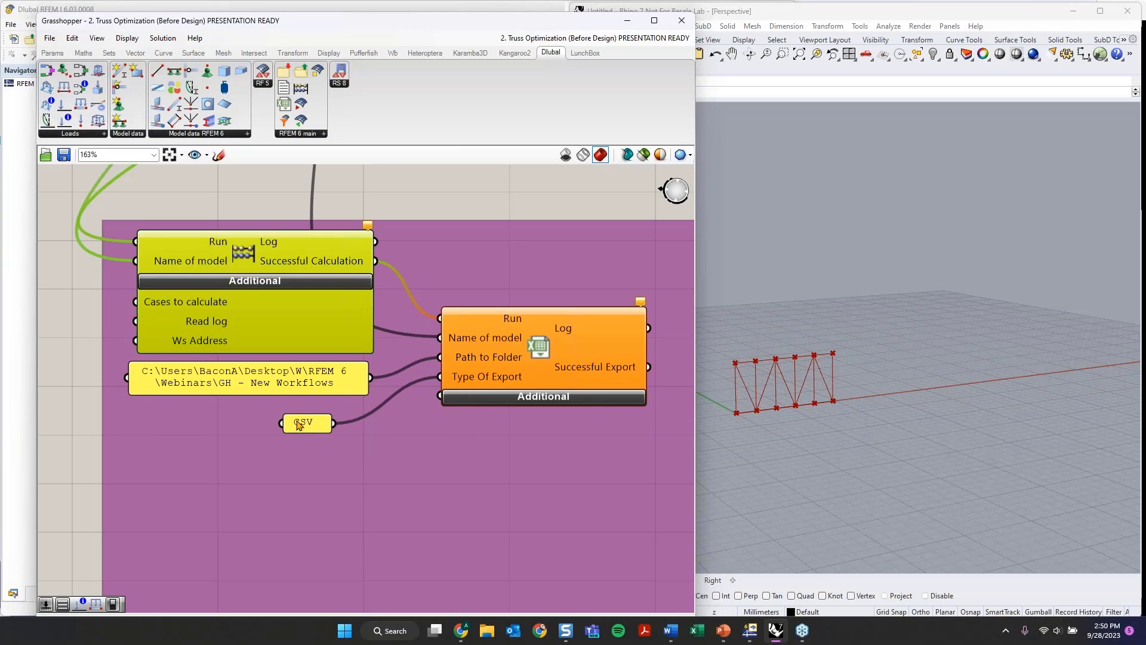
click(306, 426)
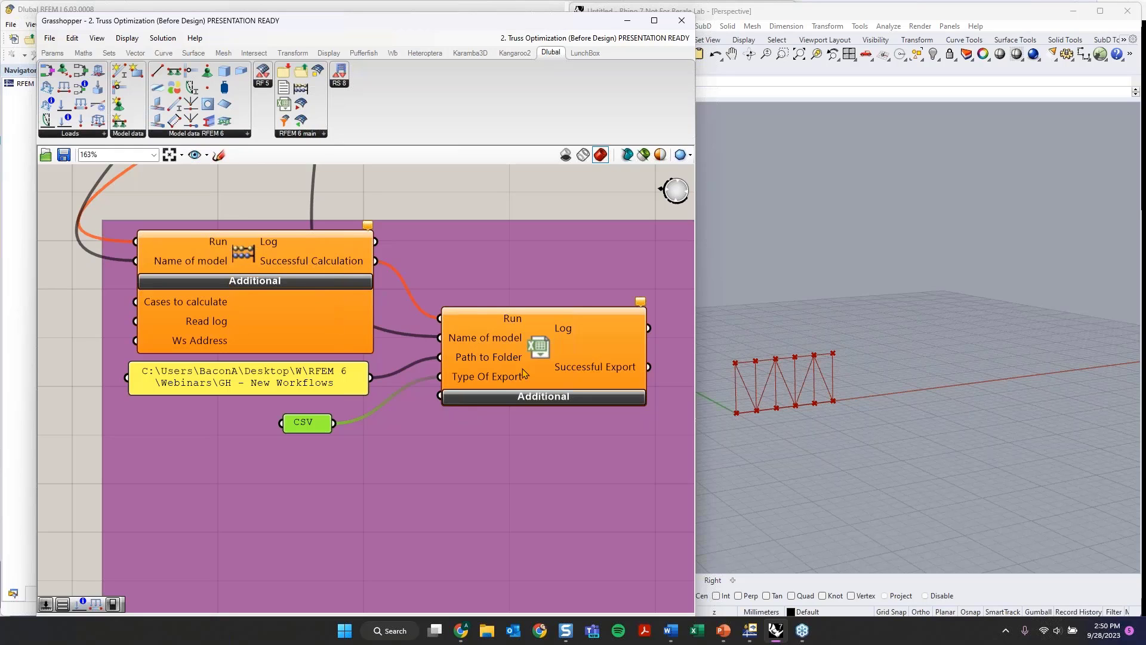
right_drag(195, 272, 170, 361)
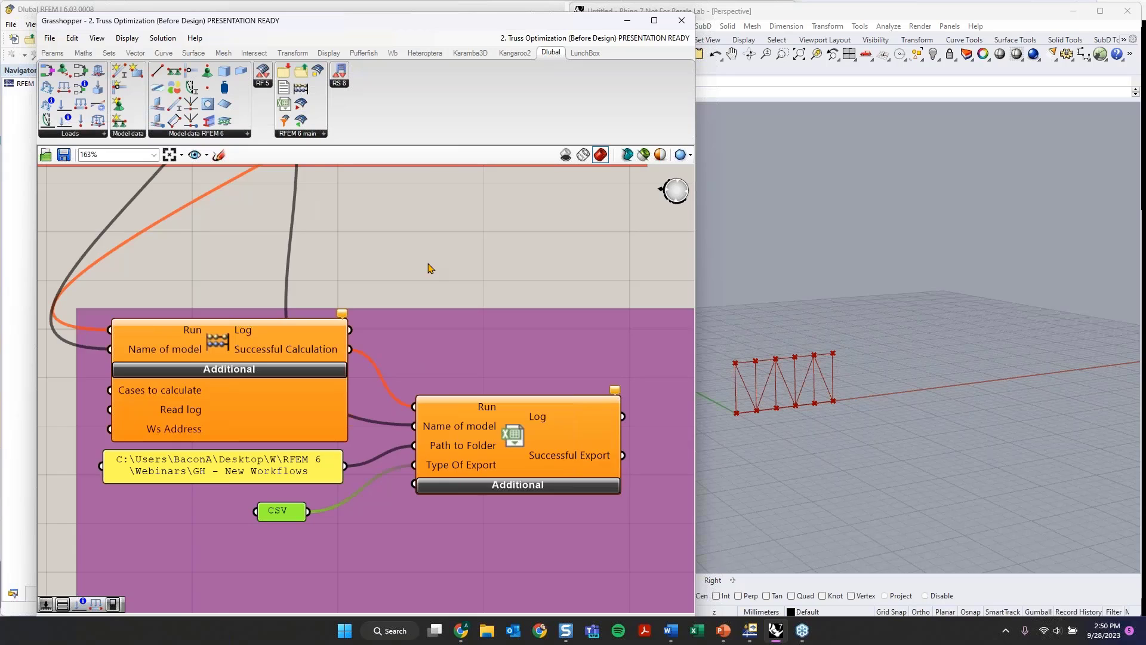
- Set the Run toggle of the red group's RFEM export component to True
scroll(428, 268, down, 3)
scroll(504, 269, up, 2)
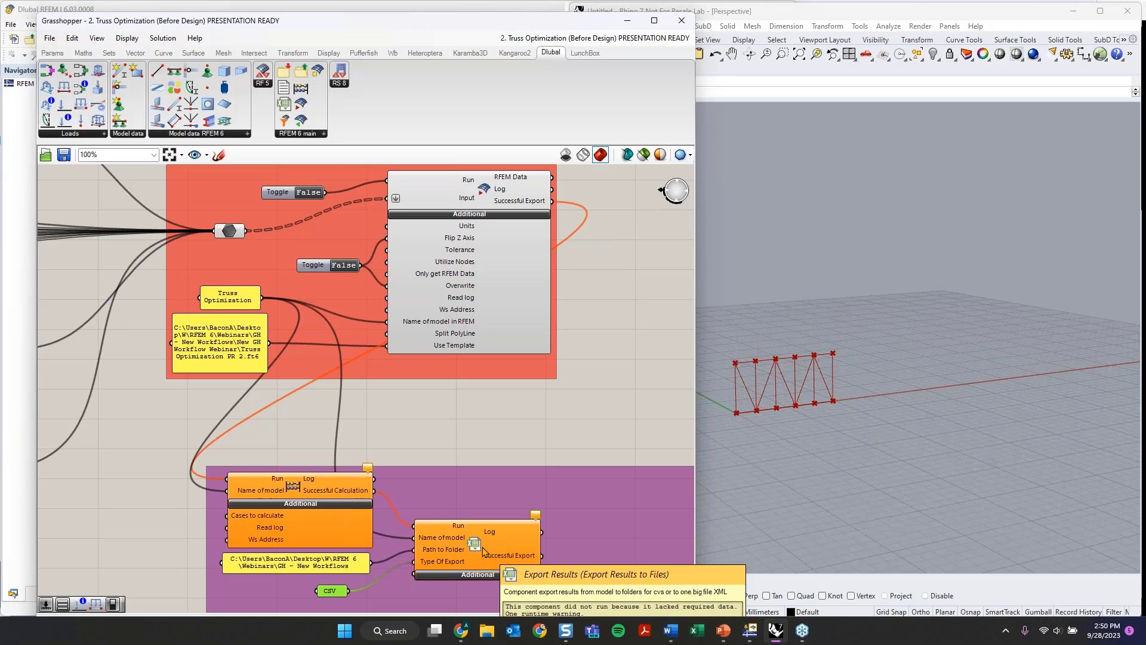
right_drag(495, 451, 469, 209)
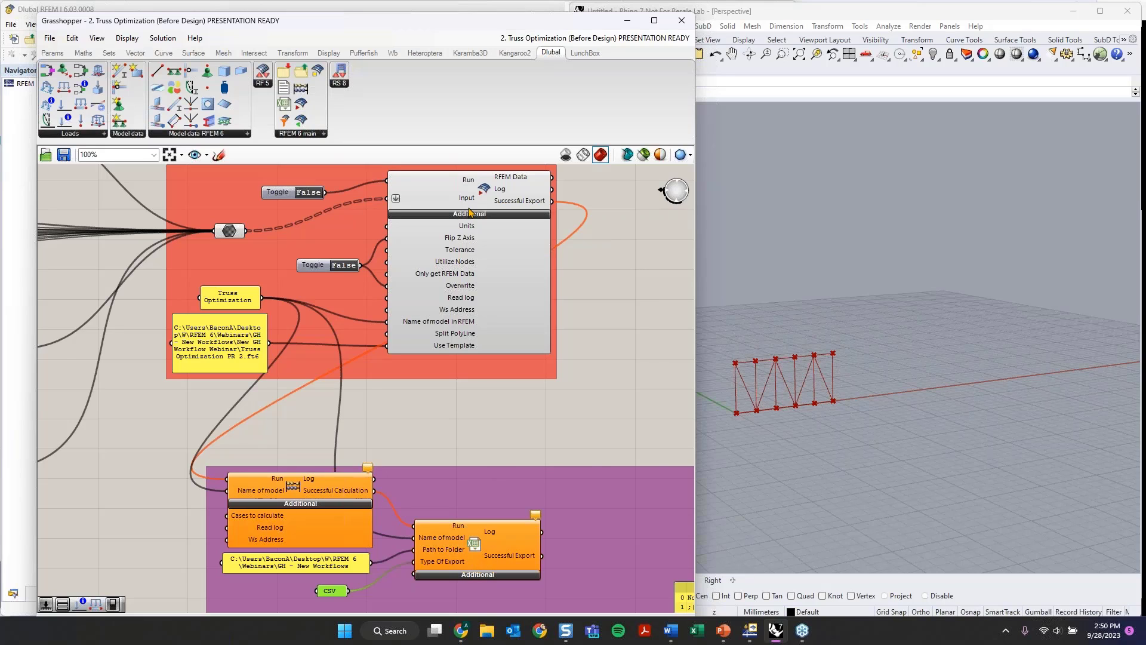
scroll(384, 344, down, 2)
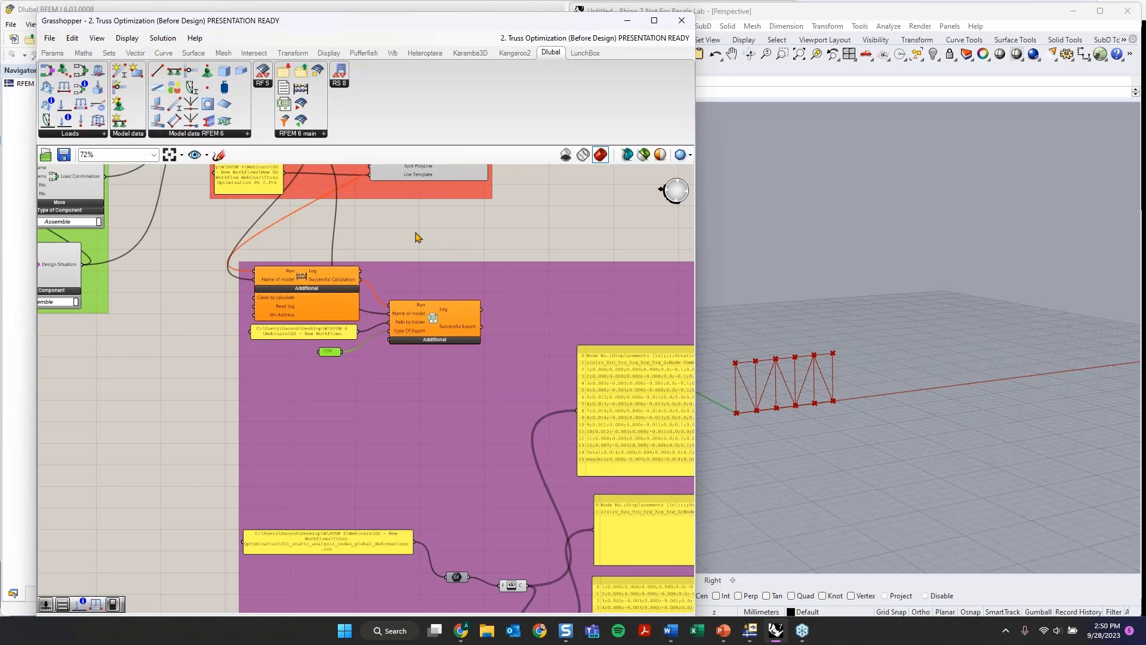
right_drag(416, 233, 469, 394)
scroll(363, 224, up, 2)
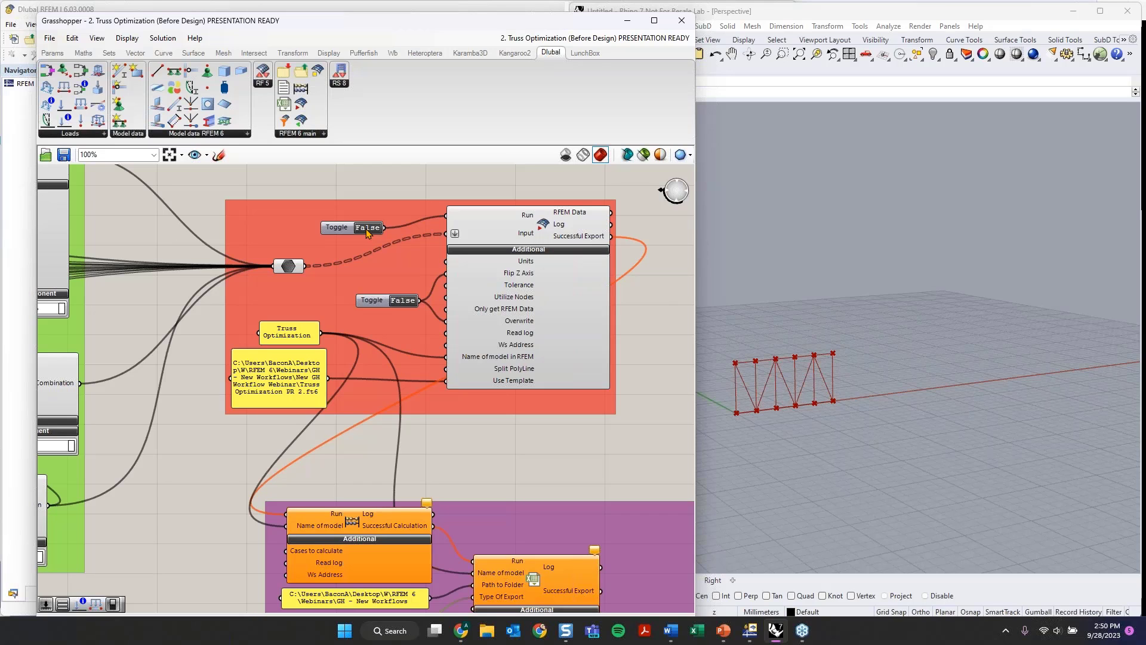
double_click(367, 227)
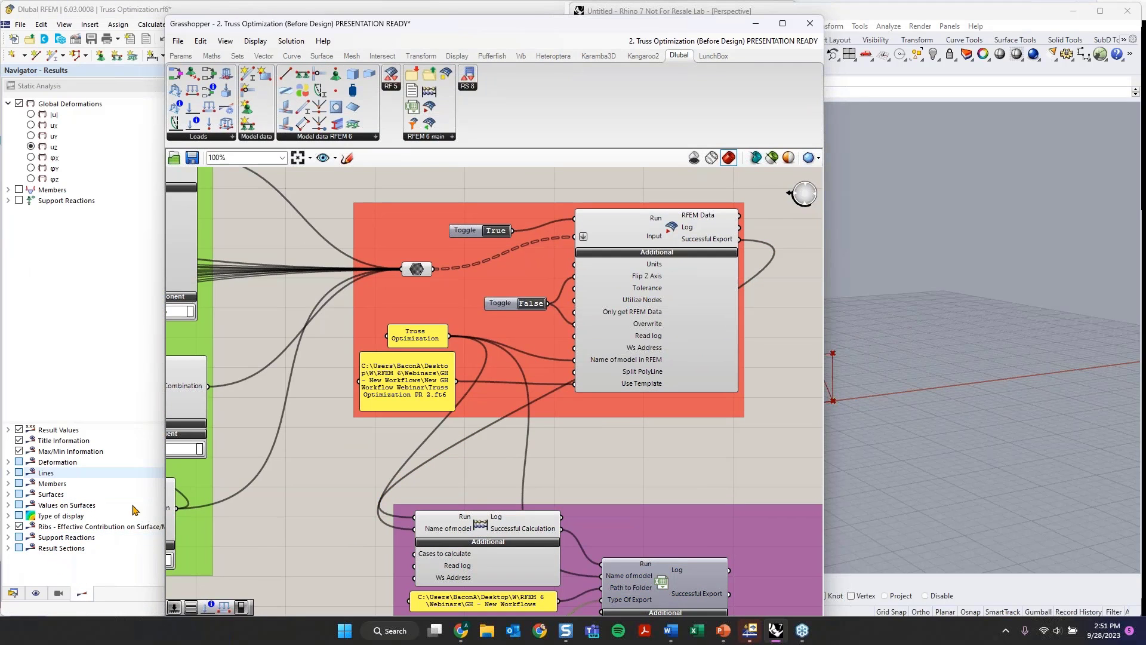
- Move the Grasshopper window aside and examine the calculated truss deformations in RFEM
drag(331, 27, 730, 16)
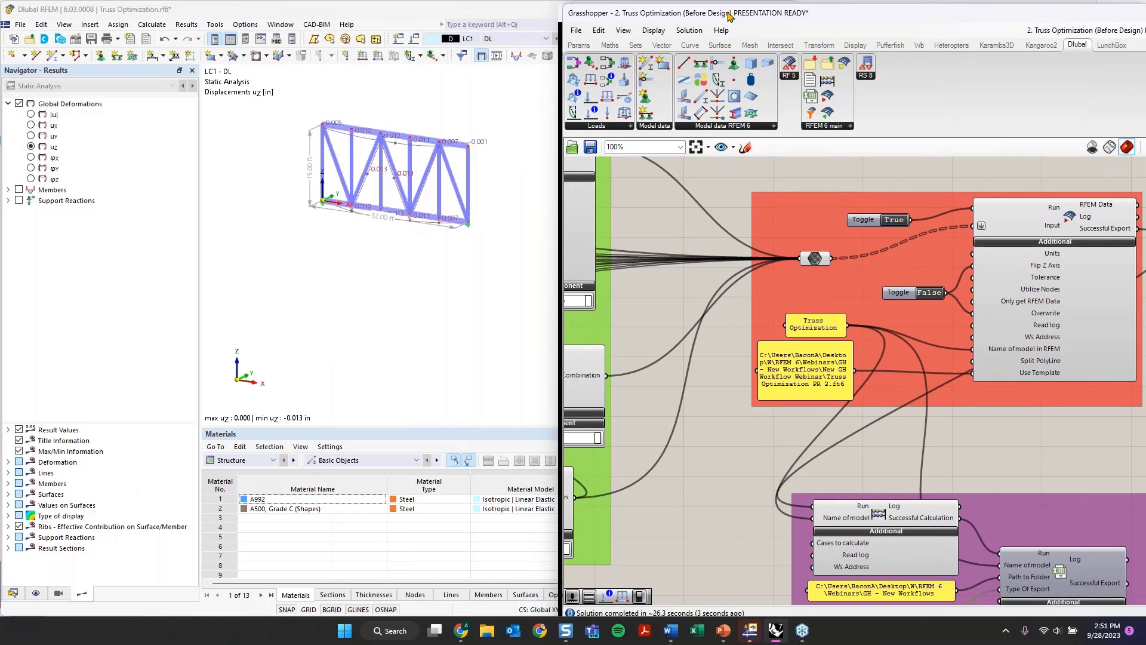
scroll(442, 170, up, 2)
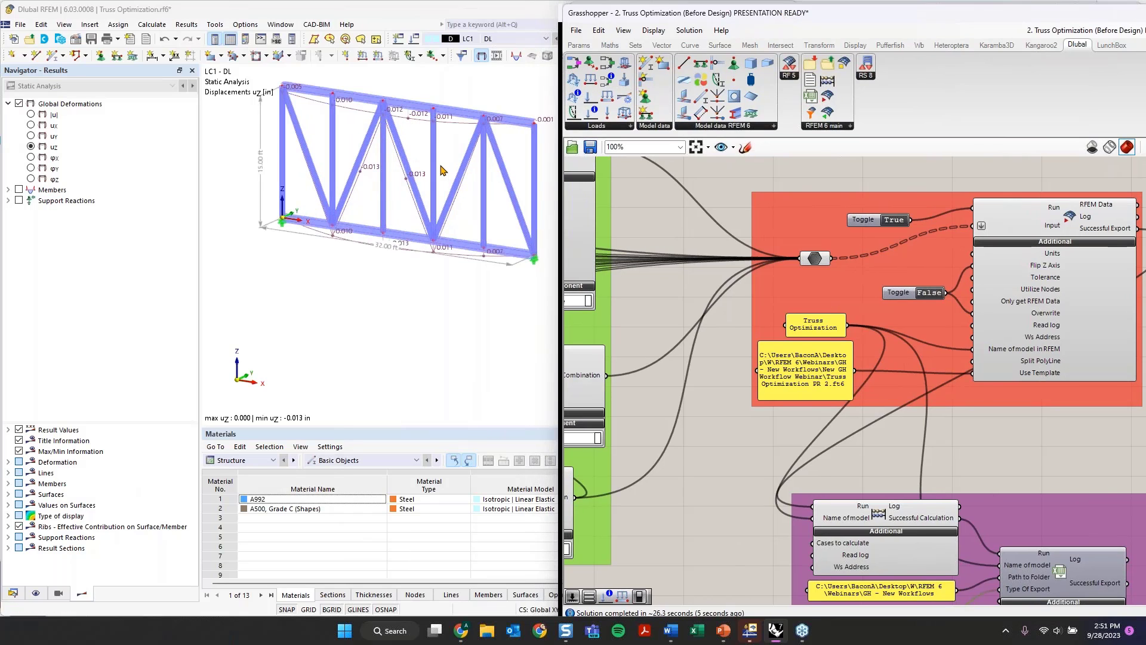
middle_drag(441, 166, 422, 203)
click(887, 165)
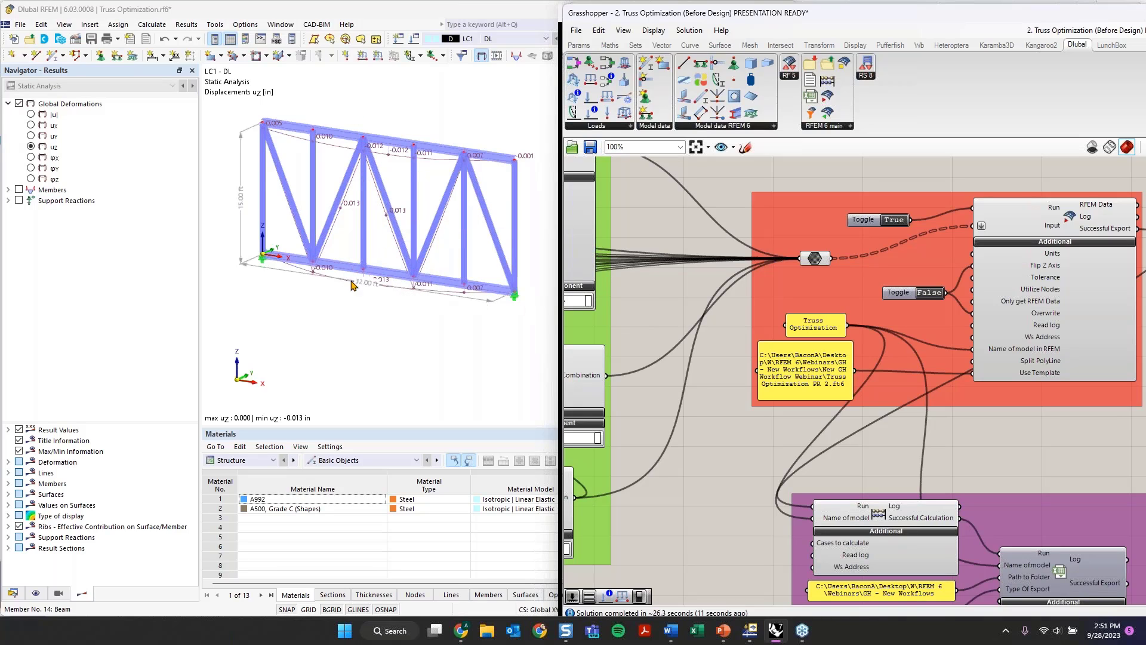
- Check the results export path, switch to File Explorer and open CO1_static_analysis_nodes_global_deformations.csv from the Truss Optimization folder
scroll(877, 418, down, 3)
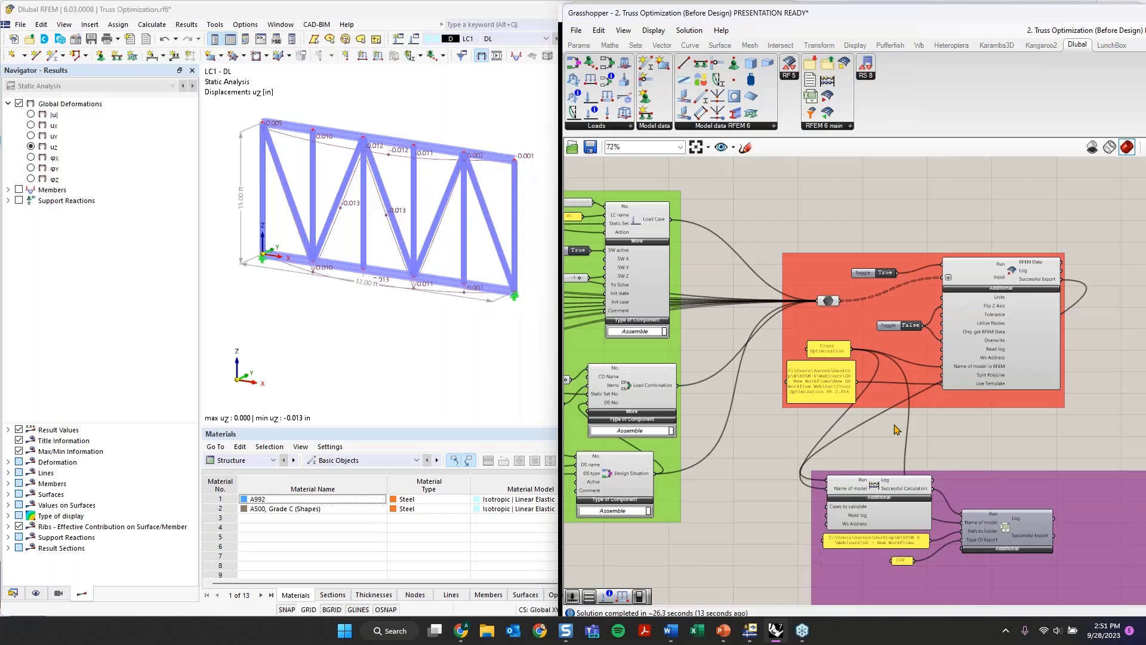
right_drag(895, 428, 697, 198)
scroll(679, 328, up, 2)
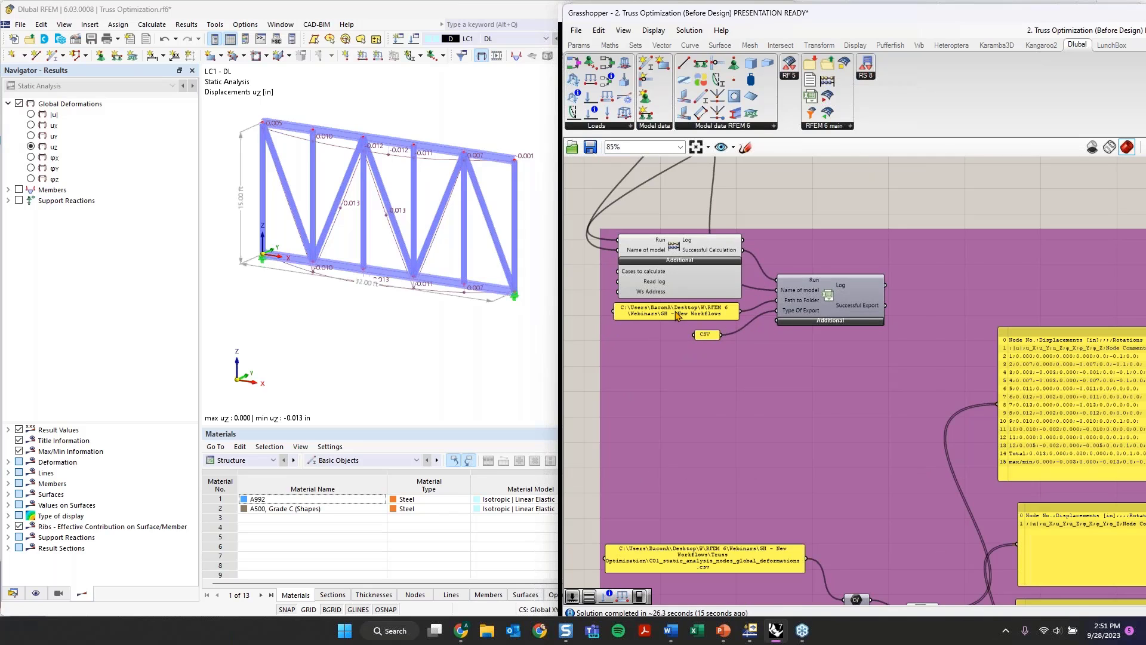
scroll(678, 317, up, 1)
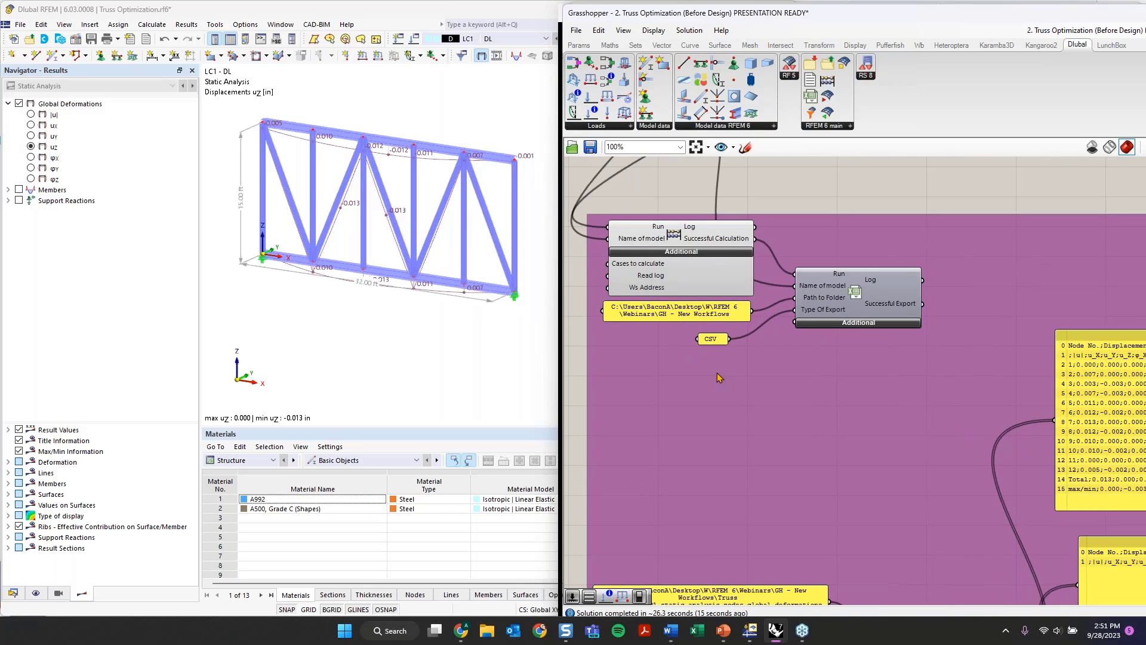
click(488, 627)
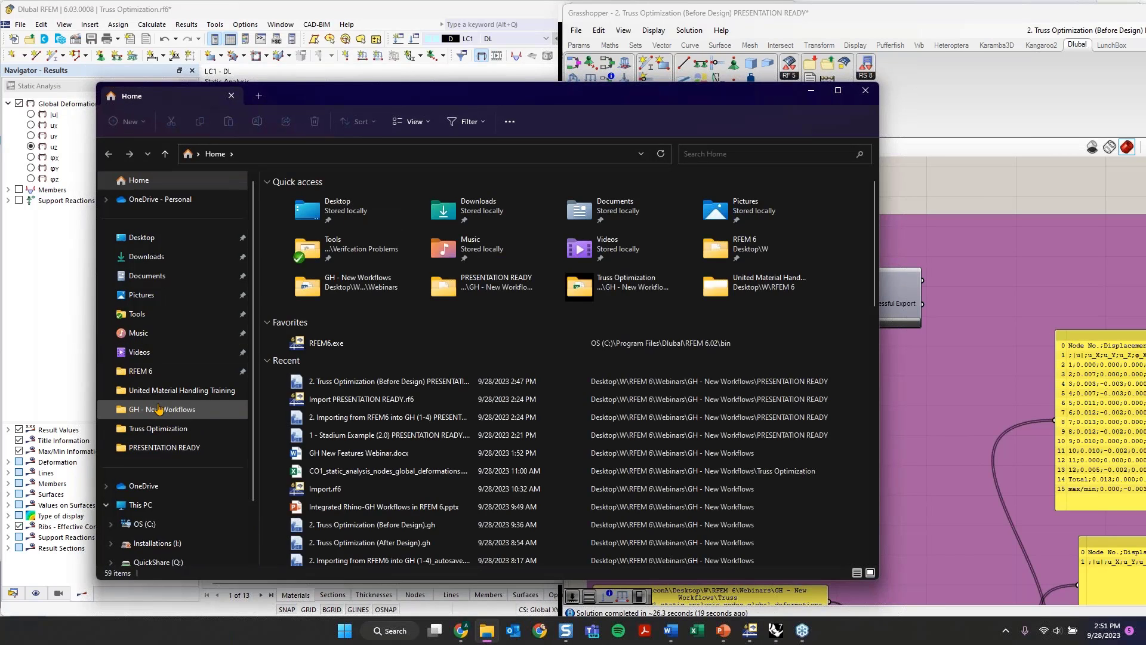
click(159, 409)
scroll(386, 381, down, 5)
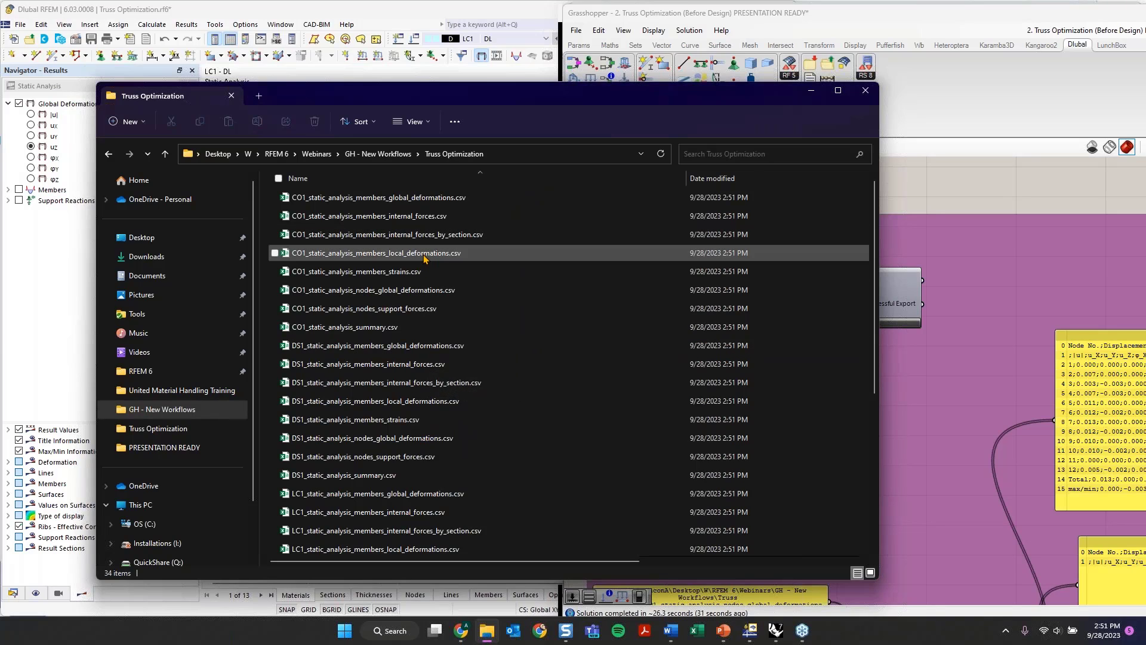
double_click(385, 290)
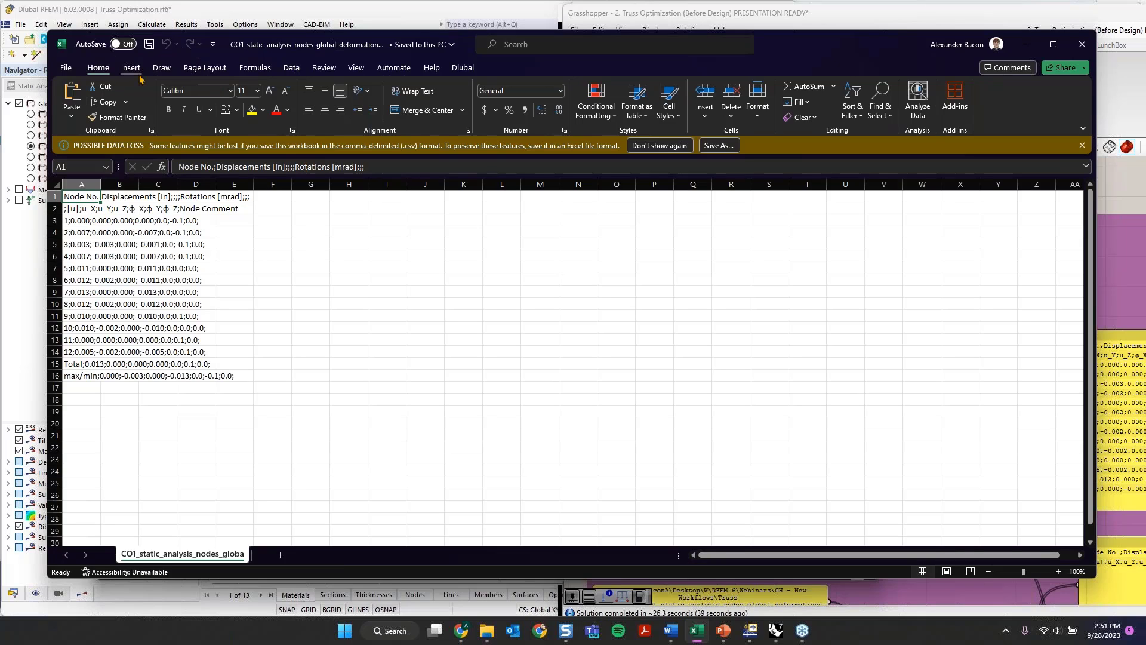
click(173, 69)
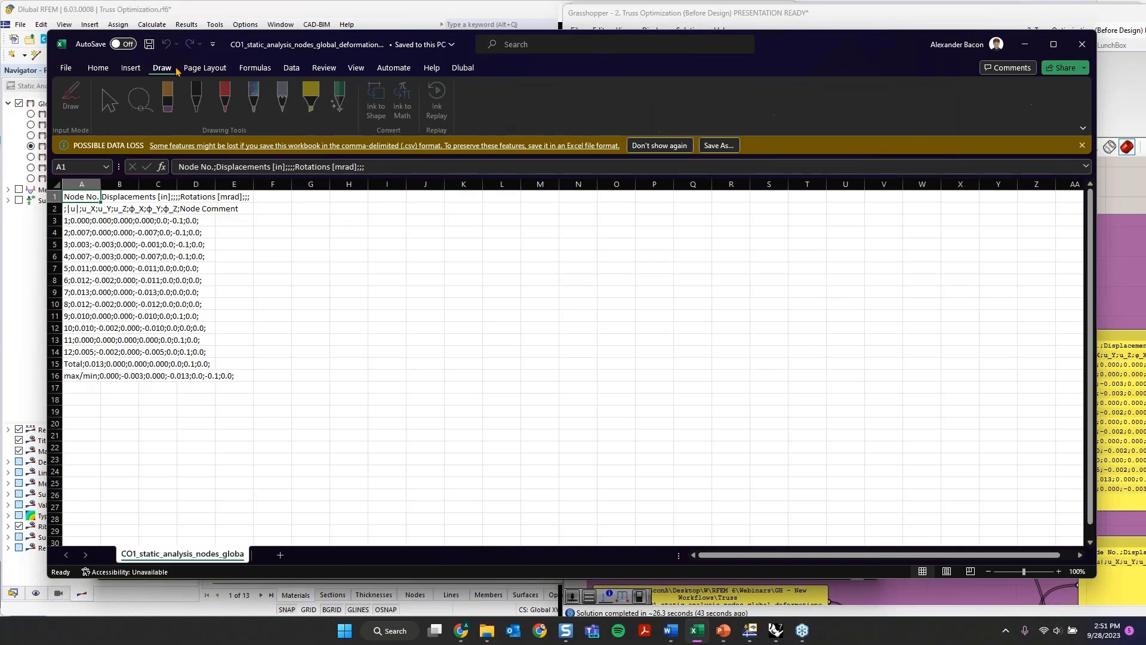
click(356, 68)
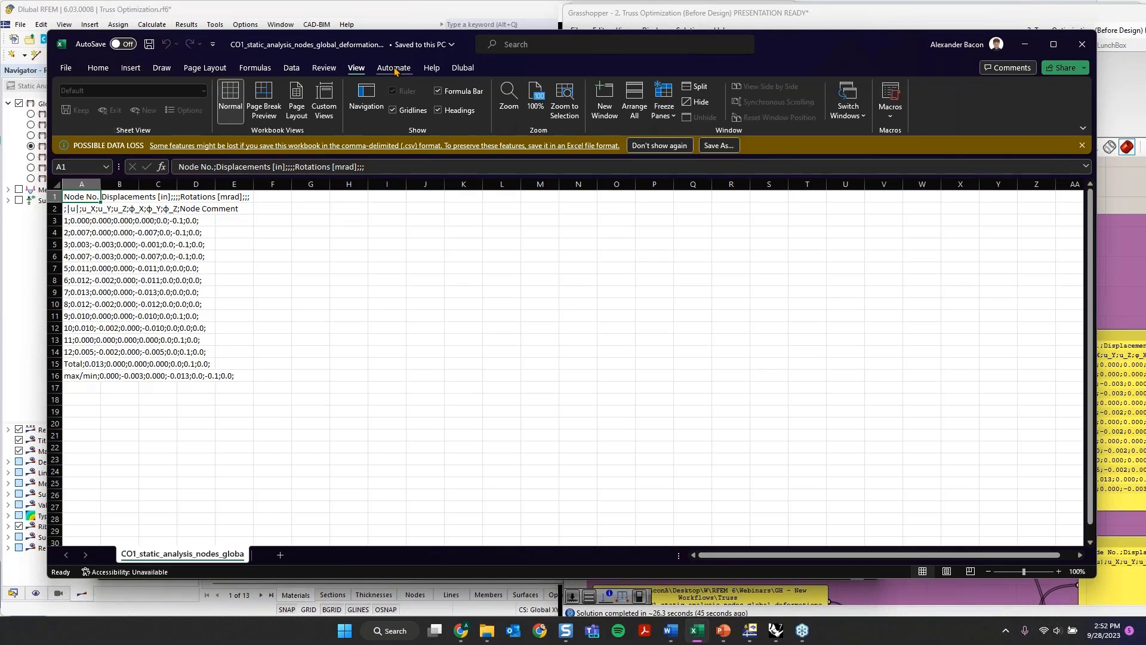
- Start importing data from a text/CSV file into the open deformations workbook
click(394, 67)
click(324, 67)
click(291, 68)
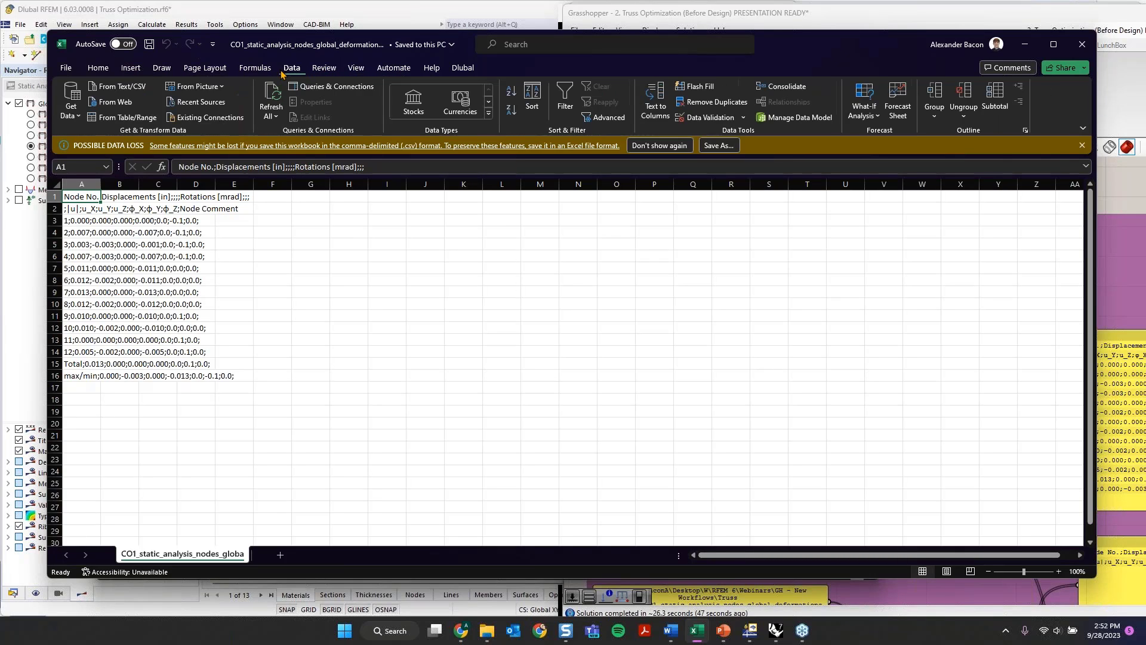
click(129, 87)
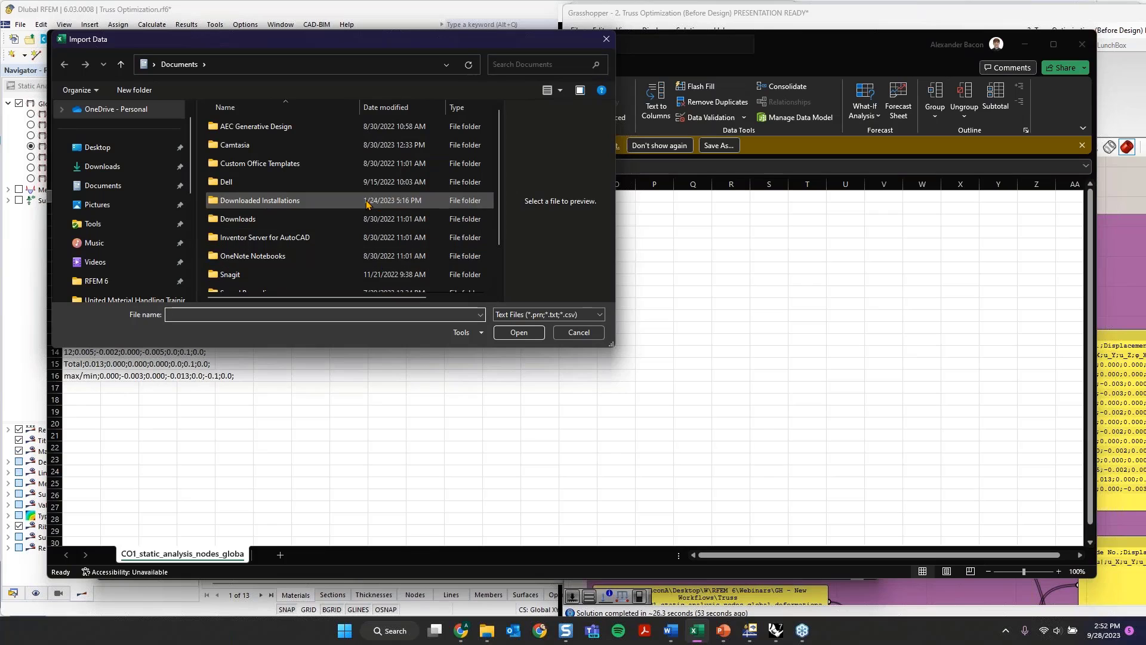
scroll(366, 204, down, 1)
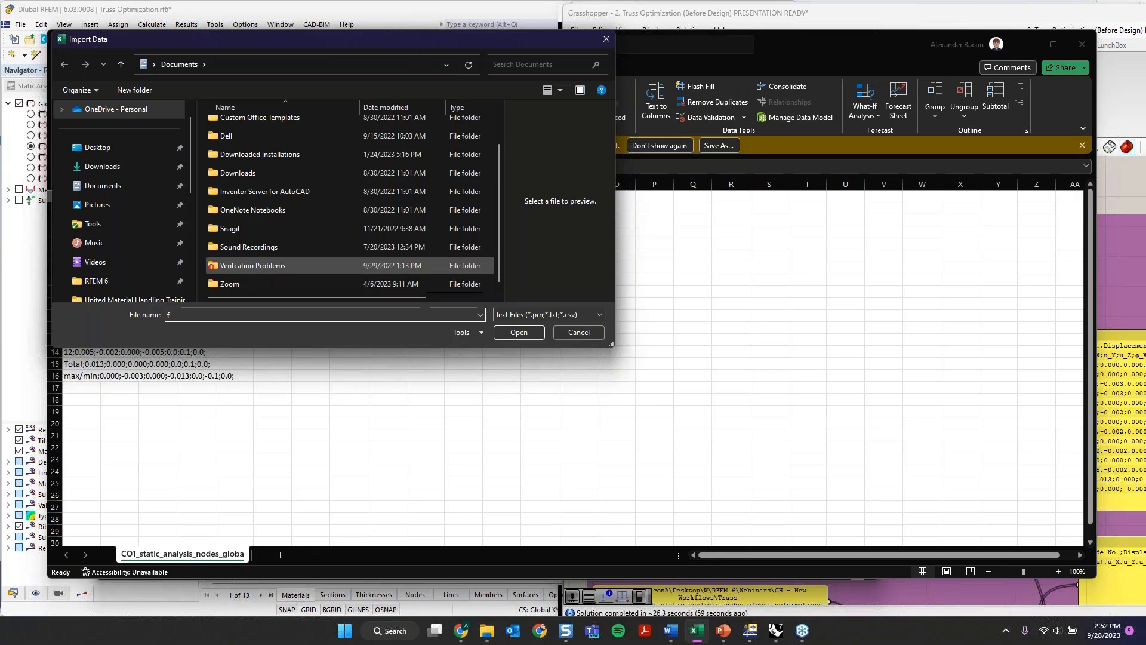
text(fsd)
click(518, 332)
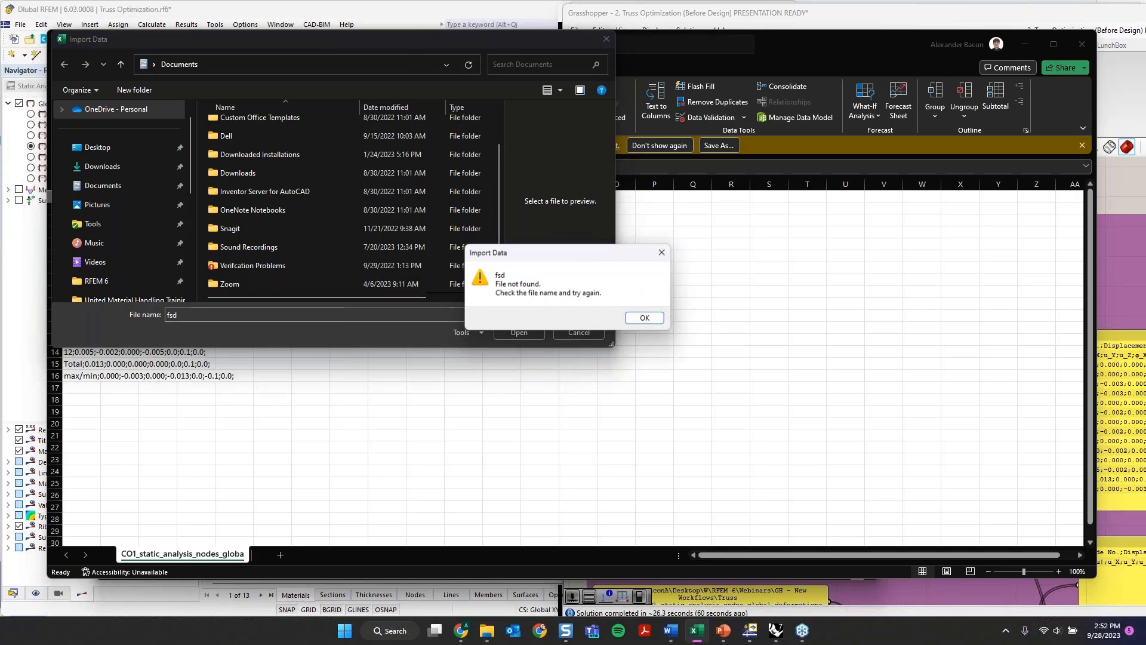
click(646, 317)
- Import CO1_static_analysis_nodes_global_deformations.csv from the Truss Optimization folder and load it as a table on a new sheet
scroll(122, 256, down, 5)
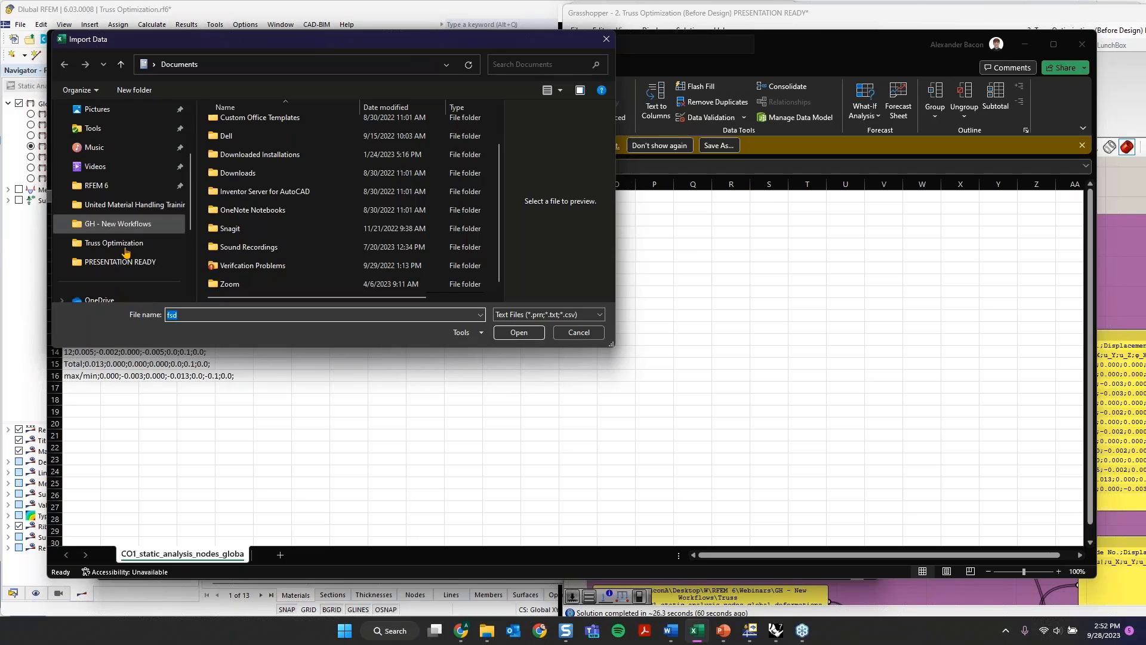
click(113, 243)
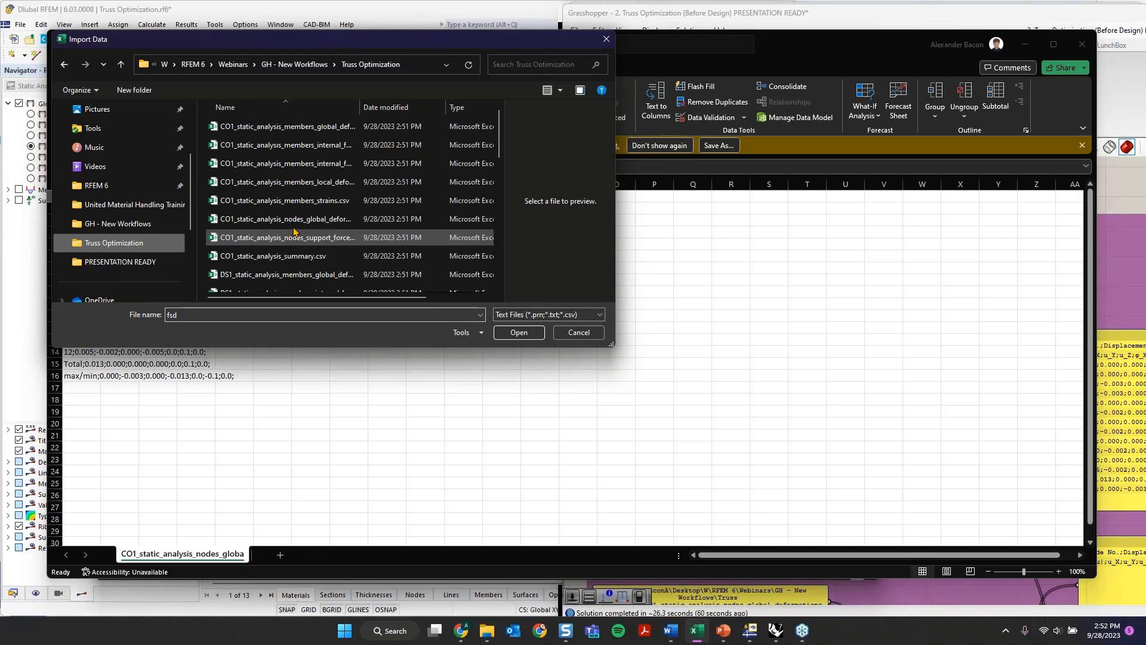
click(345, 220)
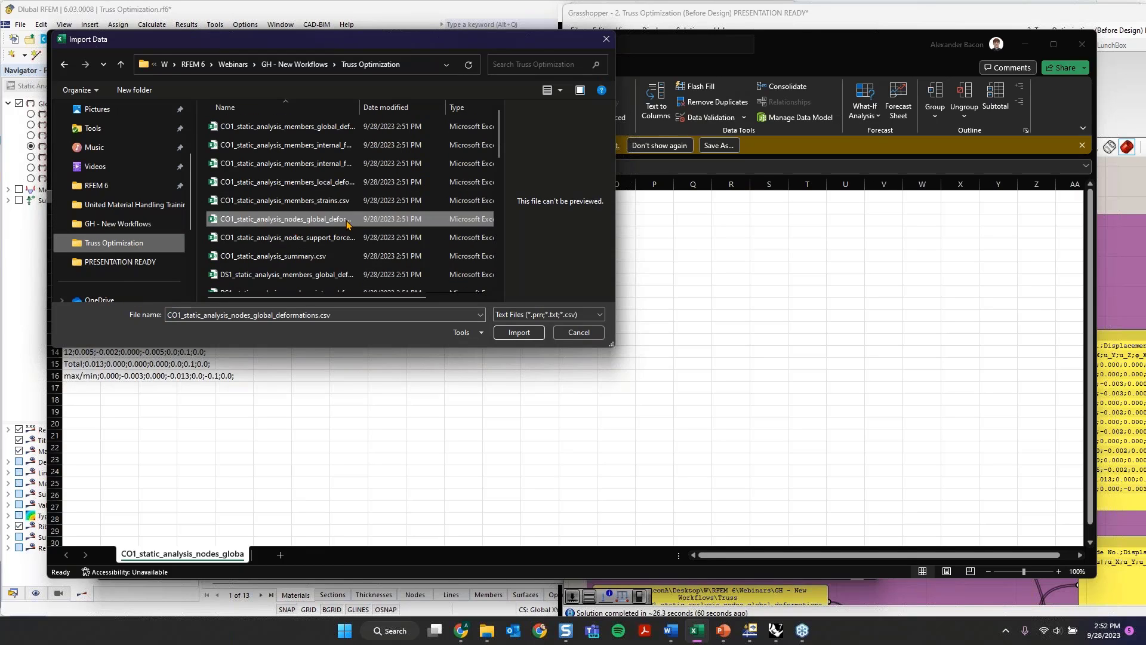
click(519, 332)
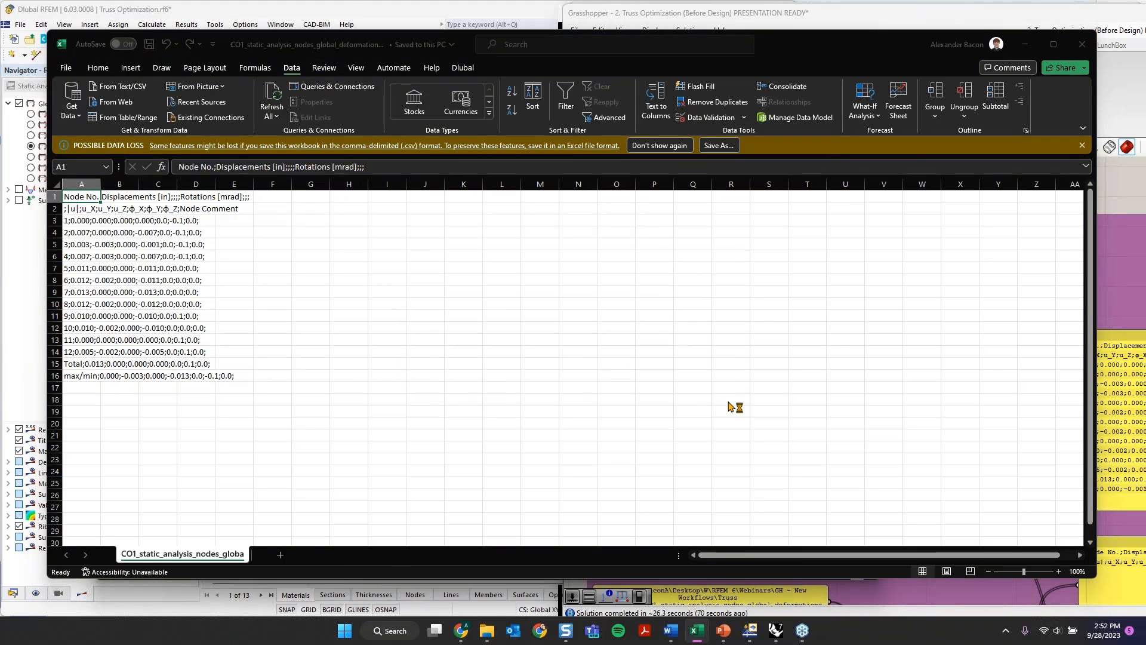
click(685, 478)
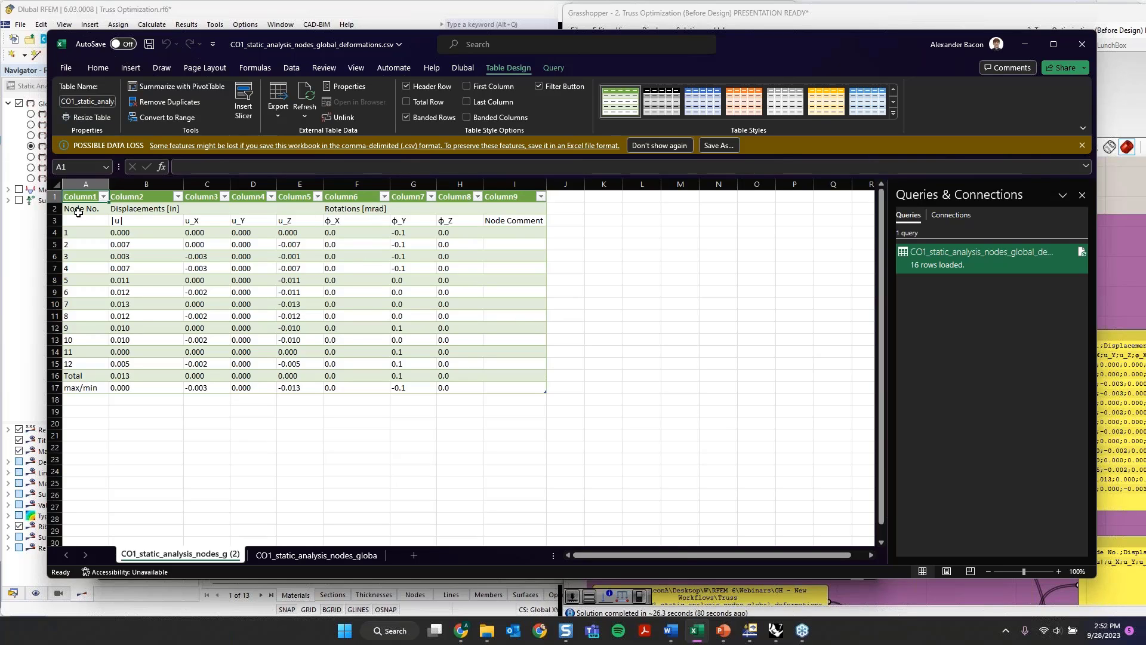
- Review the imported deformations table by highlighting its displacement headings, result rows and the node number column
drag(78, 212, 308, 209)
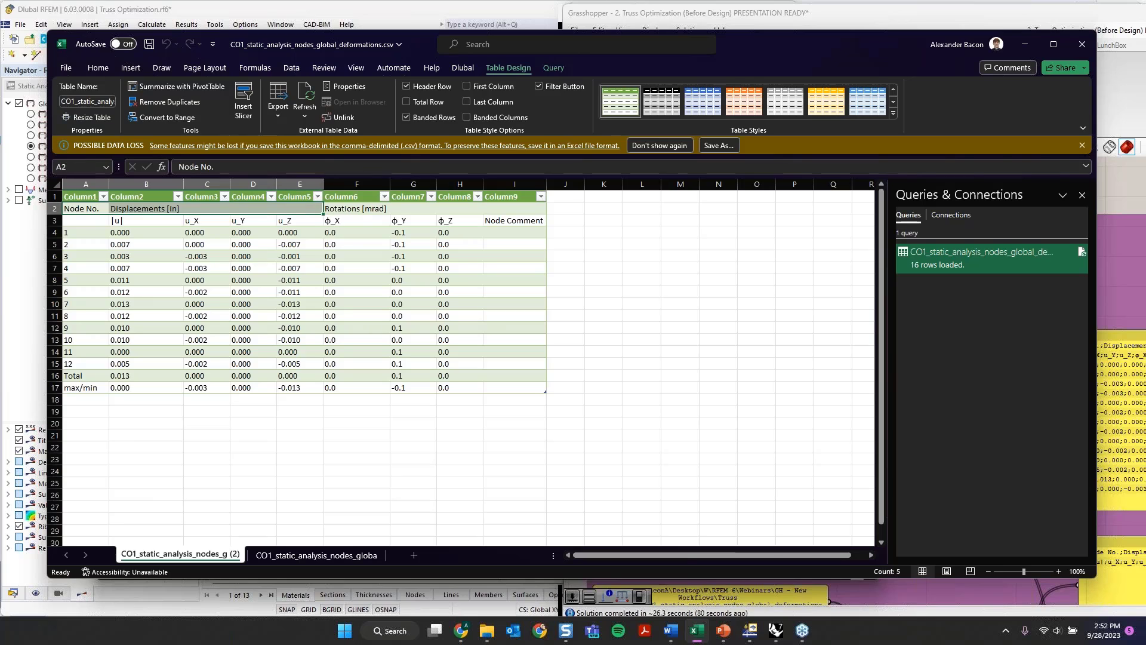
drag(55, 221, 54, 328)
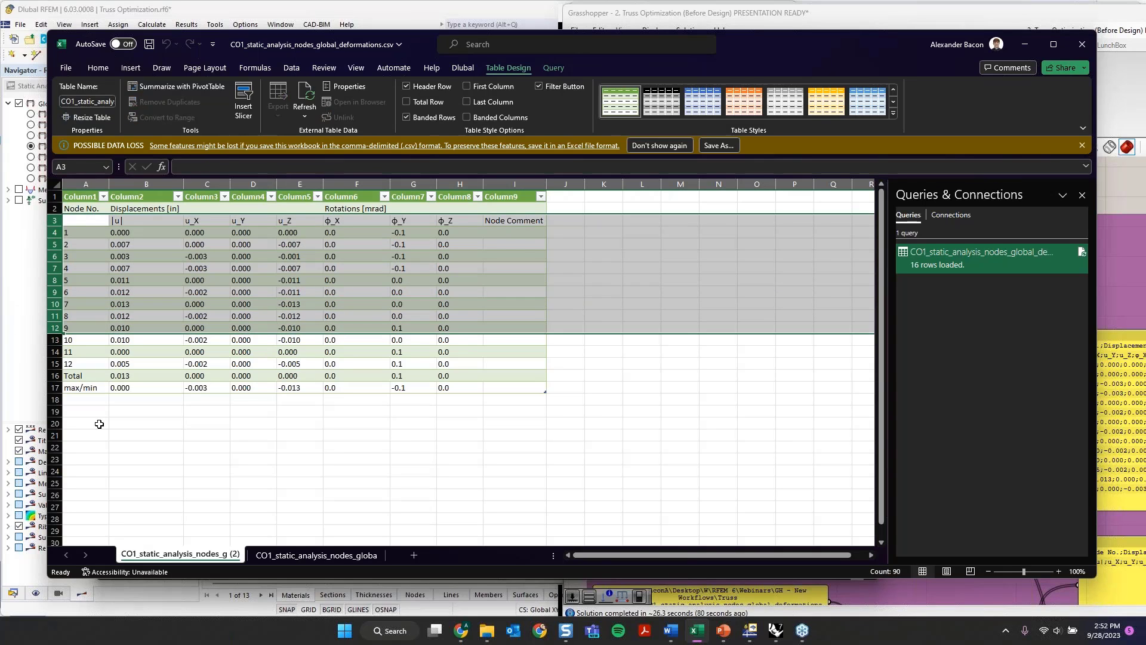
click(99, 424)
drag(84, 221, 83, 365)
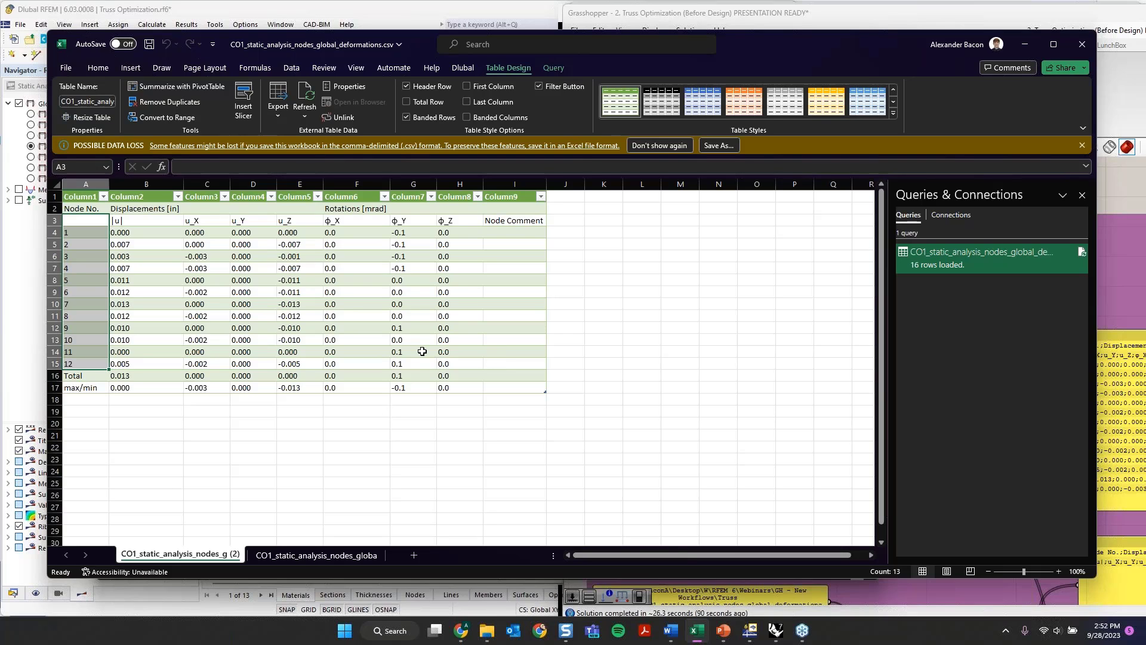
- Close the workbook without saving and close the Truss Optimization folder window to return to Grasshopper
click(1081, 44)
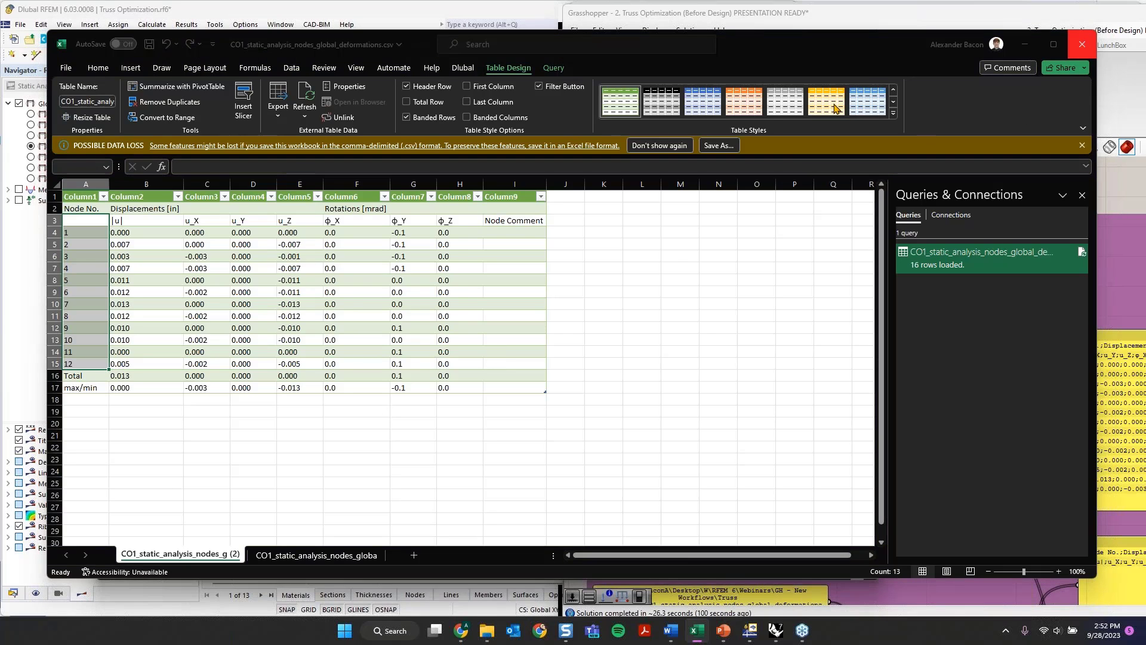
click(599, 330)
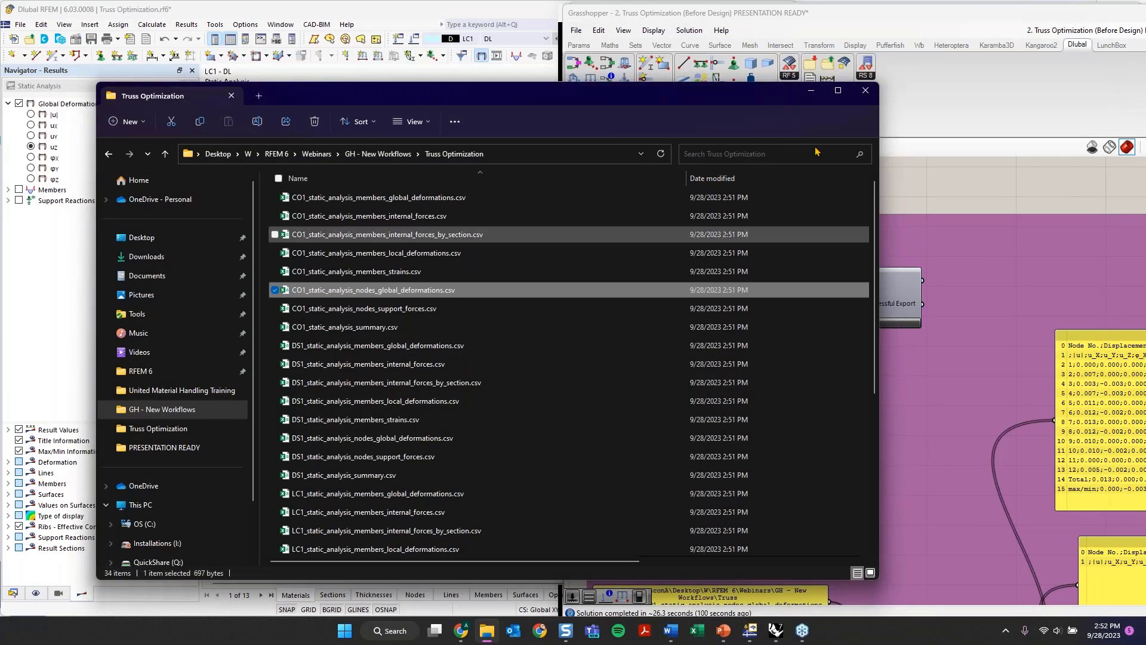
click(869, 84)
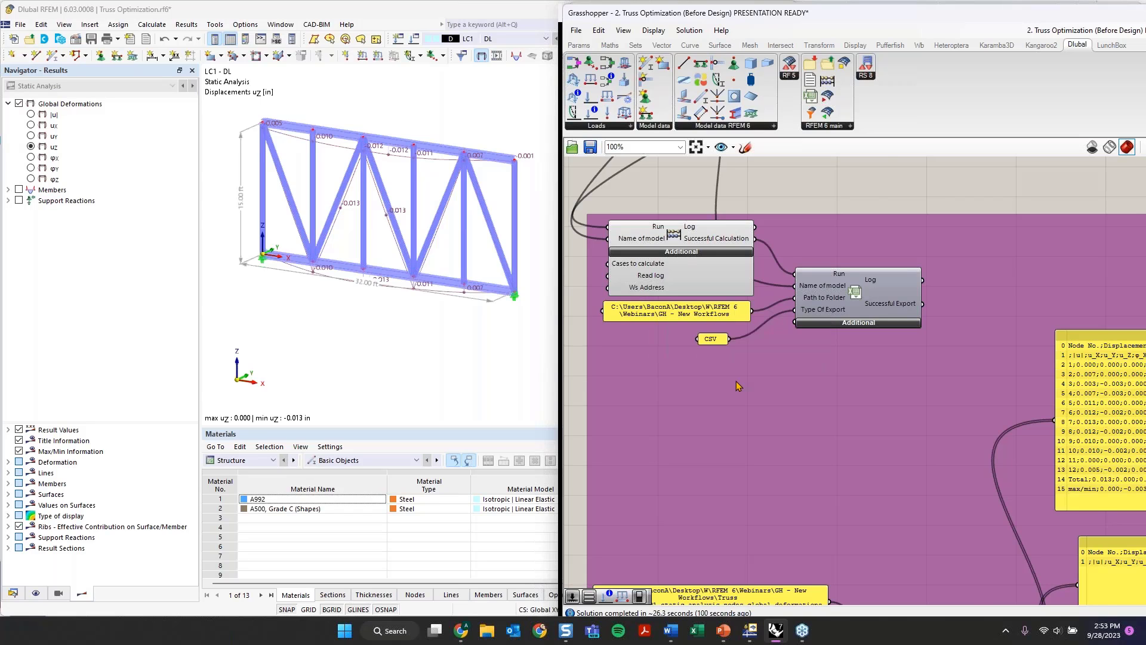
- Examine the panel holding the nodes global deformations CSV path and the file path parameter it feeds
scroll(736, 380, down, 3)
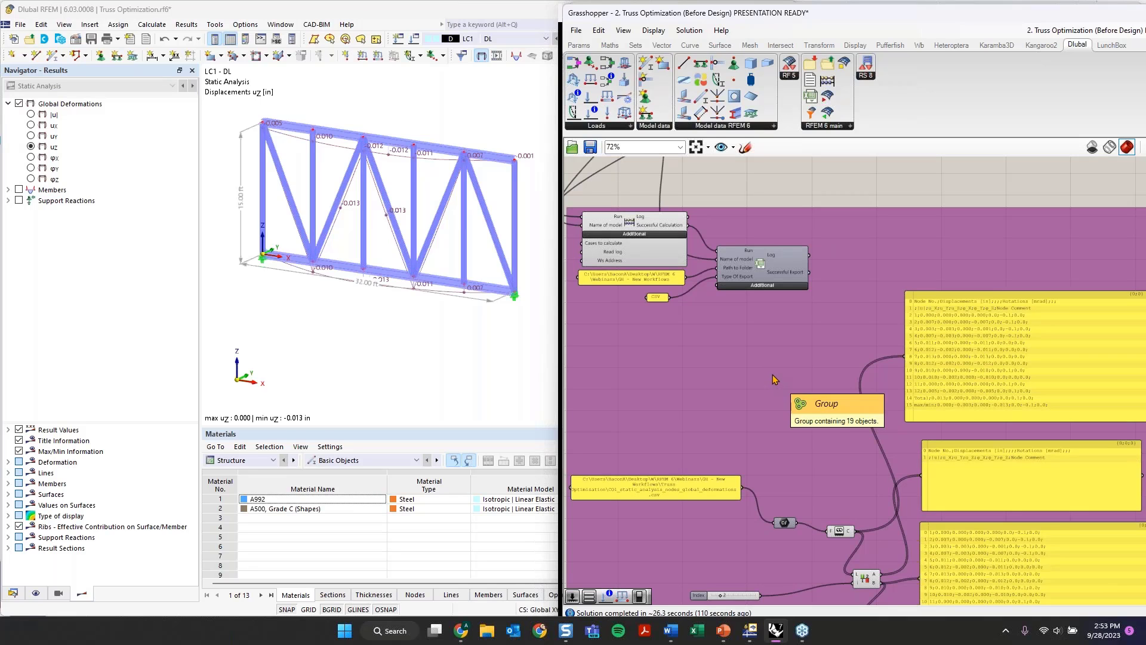
right_drag(758, 474, 814, 362)
scroll(817, 366, up, 3)
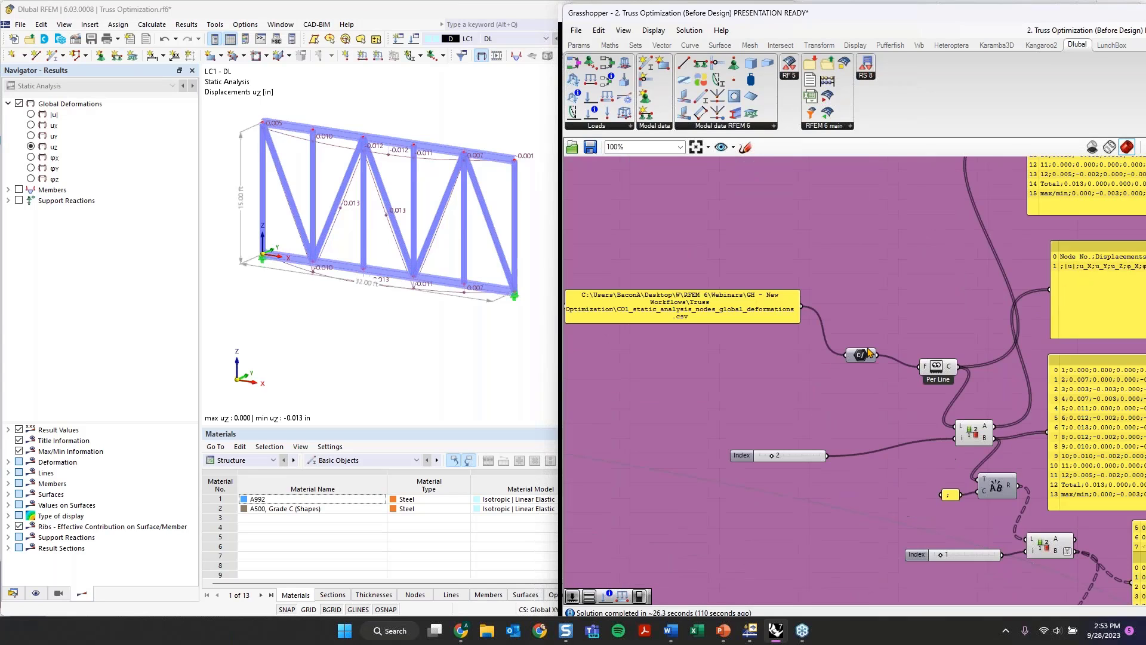
click(862, 358)
right_drag(801, 398, 643, 376)
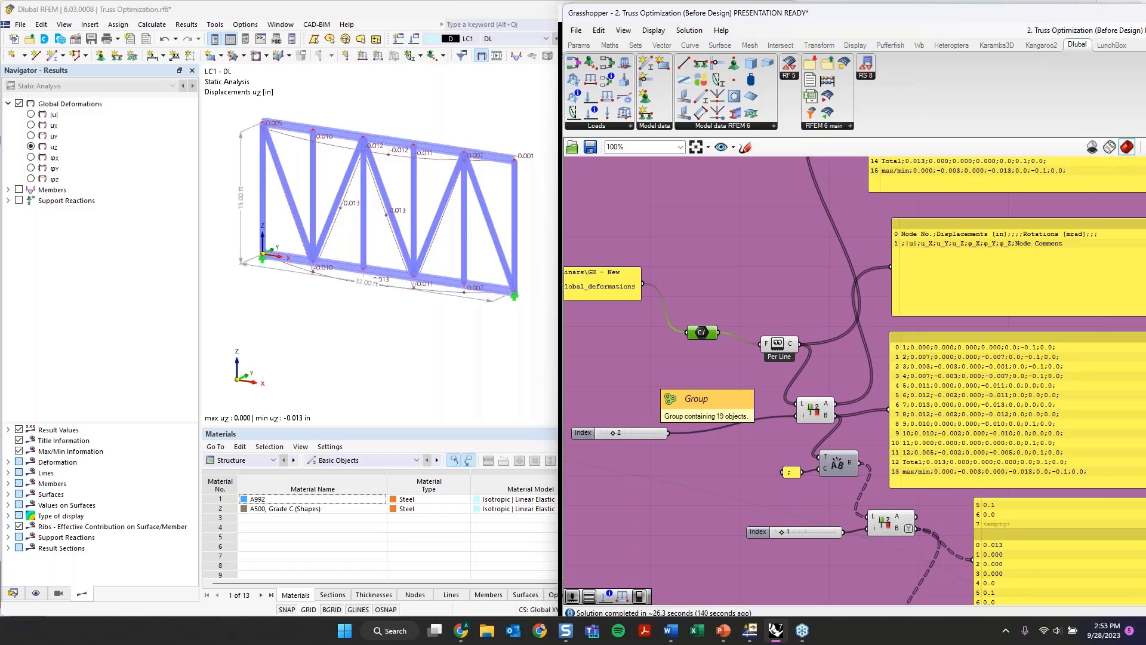
- Examine the Per Line file reading component and the panel listing all lines of the CSV file
click(786, 349)
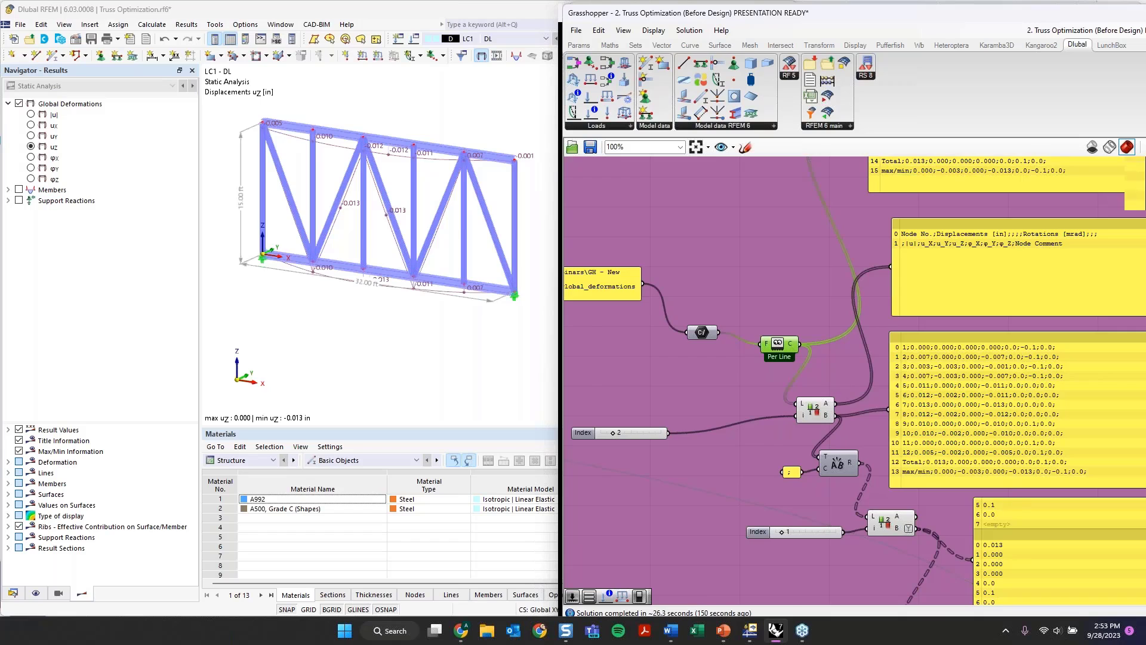
right_drag(835, 385, 688, 447)
right_drag(746, 281, 715, 390)
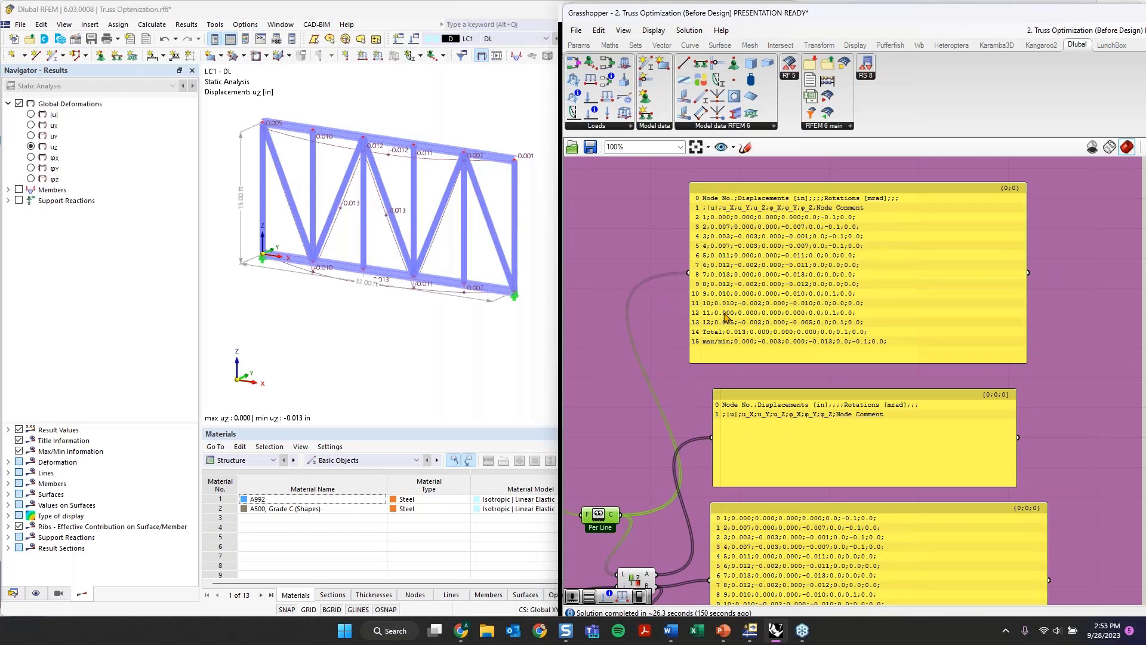
click(847, 273)
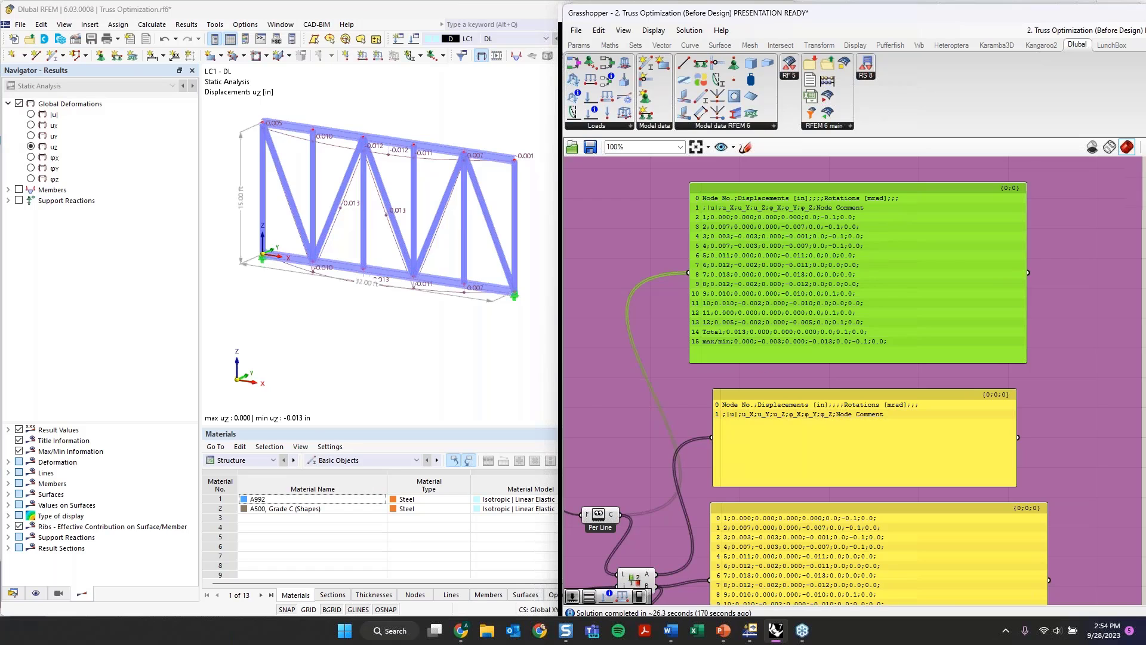
- Move the Index slider set to 2 right beside the list-splitting component that separates the CSV header from the node rows
right_drag(765, 378, 770, 236)
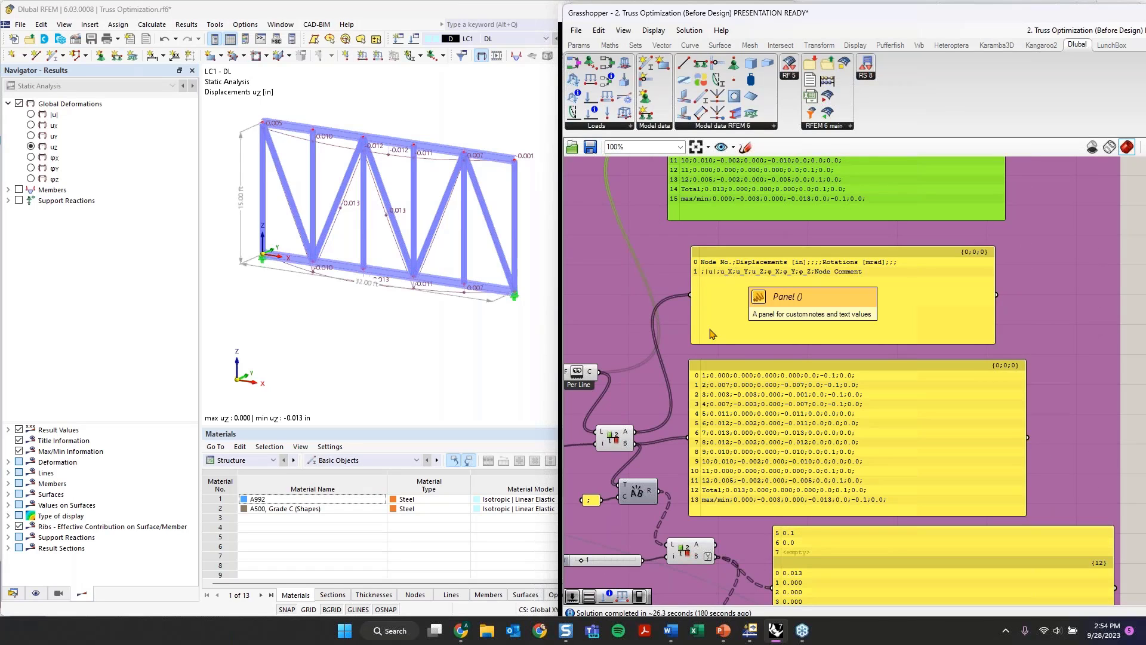
right_drag(592, 355, 634, 283)
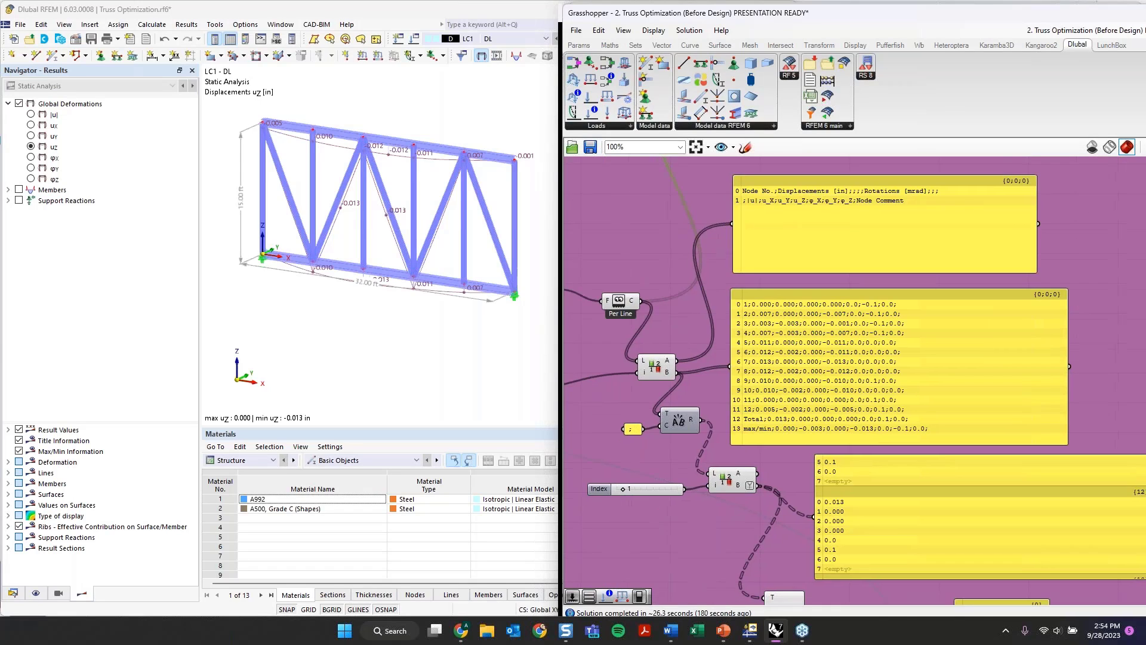
click(663, 371)
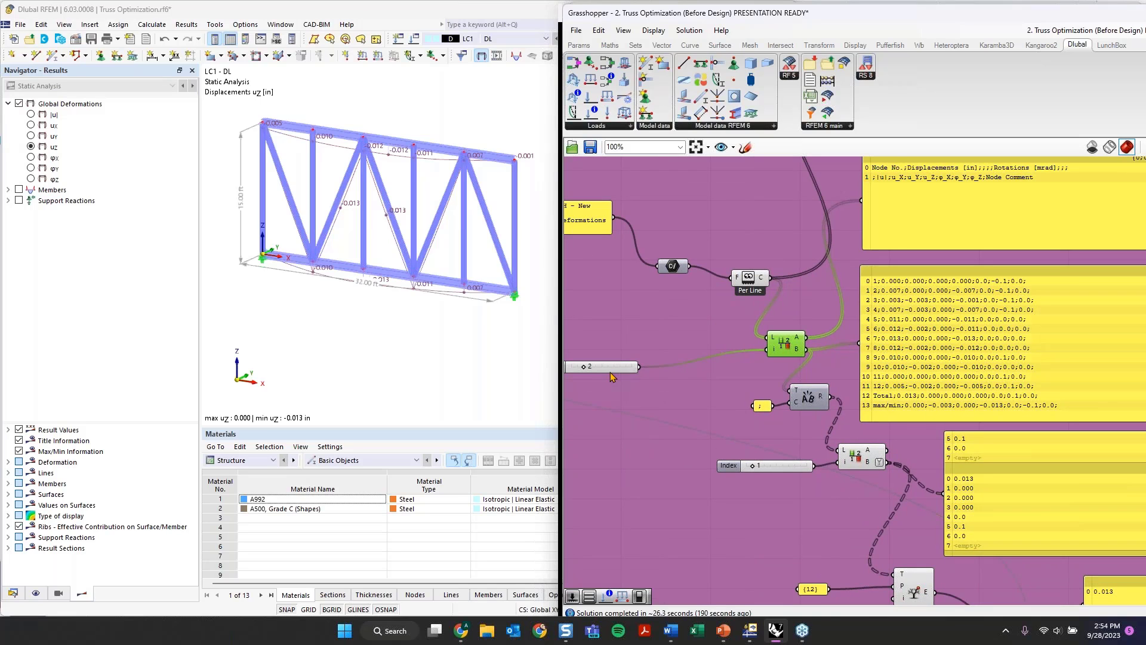
drag(610, 372, 728, 359)
scroll(716, 357, up, 1)
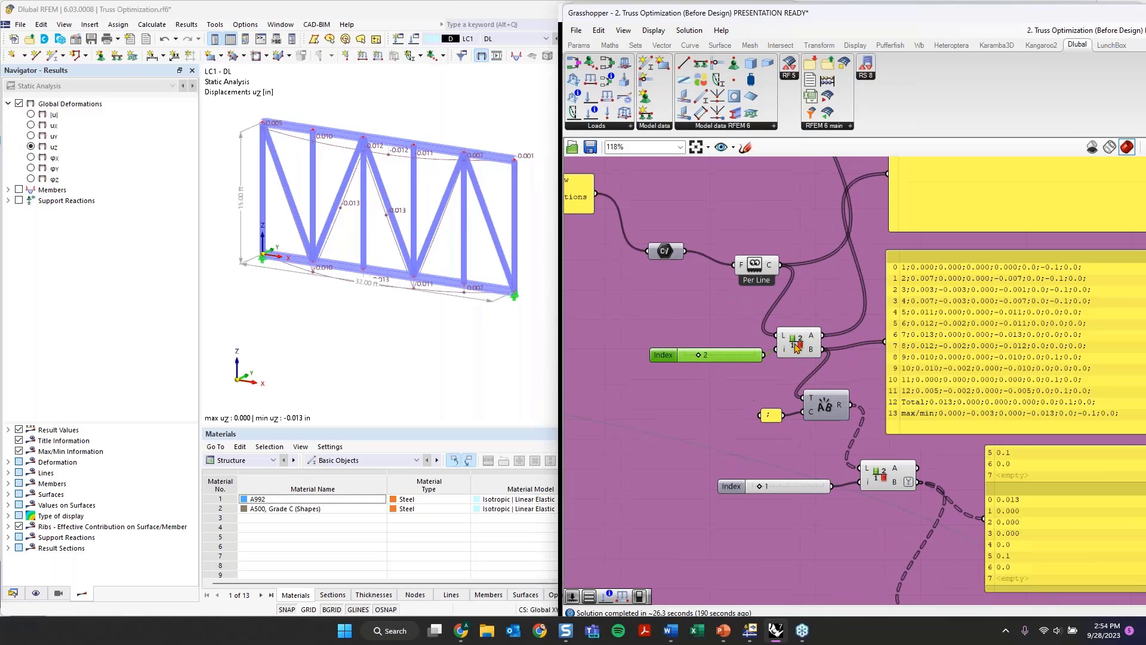
- Examine the list-splitting component with index 2 and the panel containing its node result rows
click(797, 347)
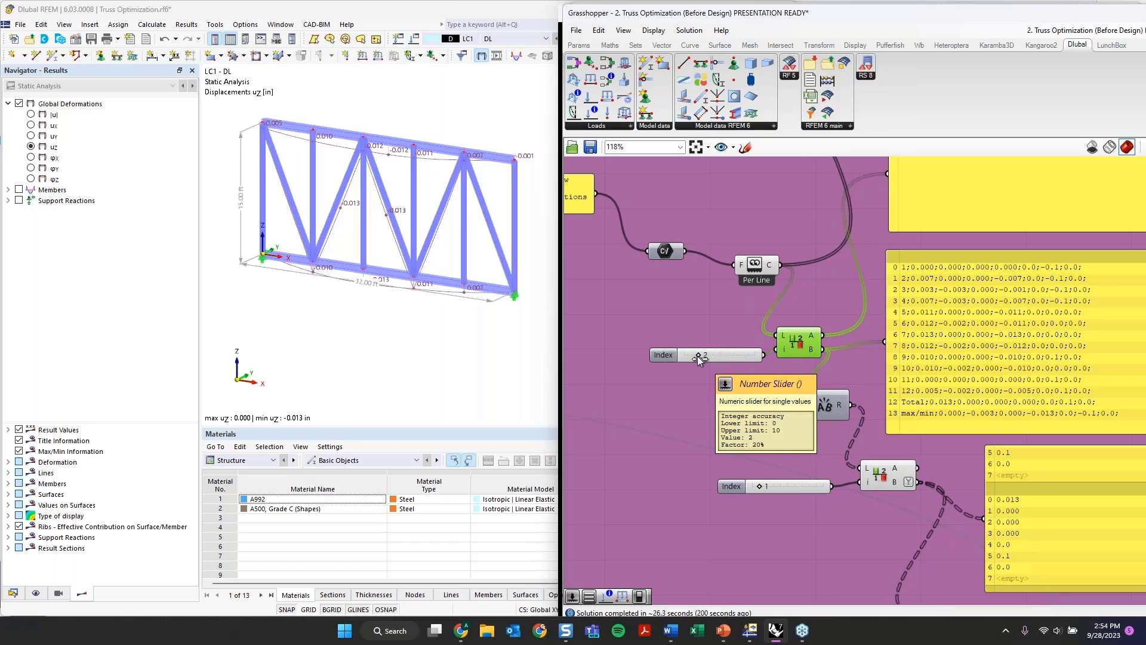
right_drag(1037, 367, 889, 374)
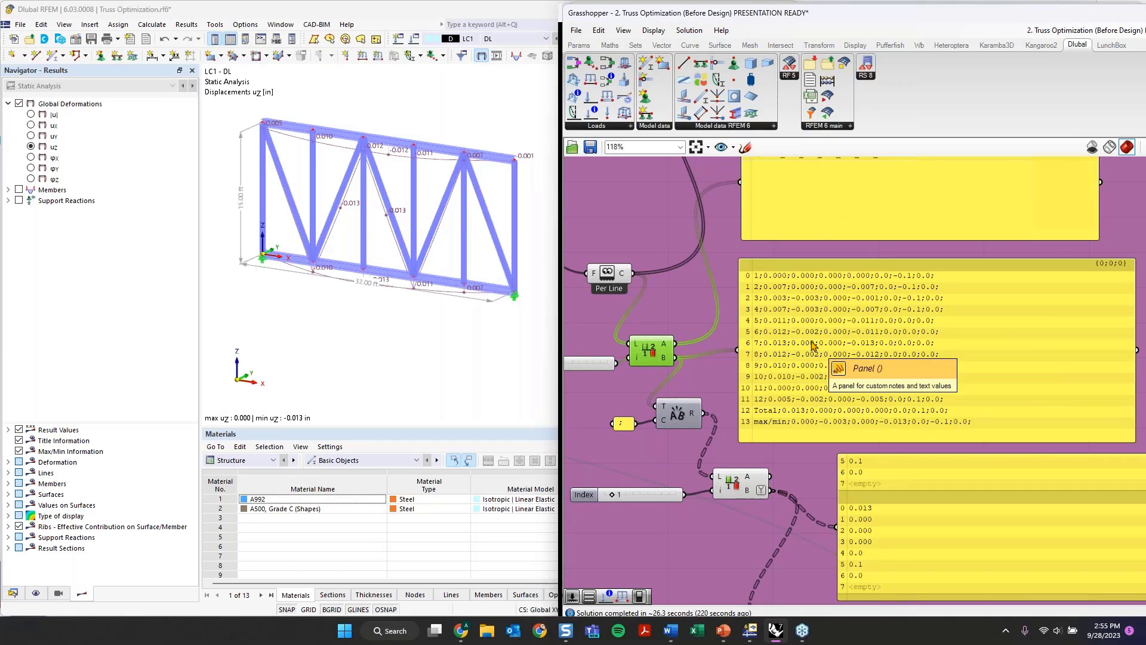
click(833, 375)
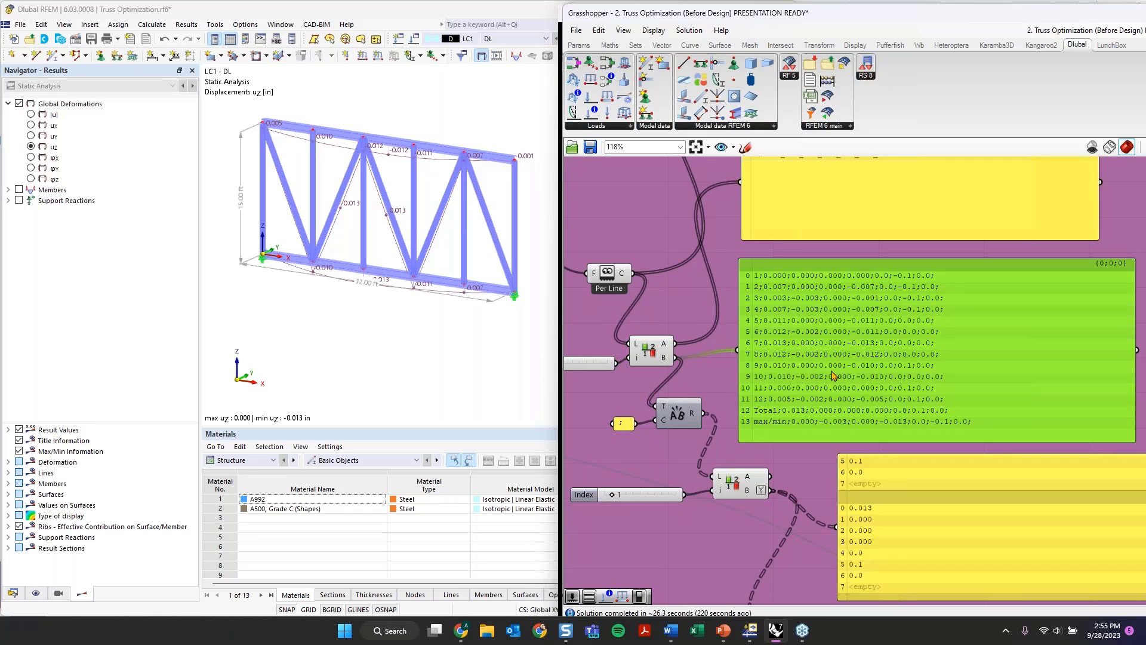
- Inspect the text-splitting component, then widen its semicolon separator panel and shift it slightly away from the component
mouse_move(691, 418)
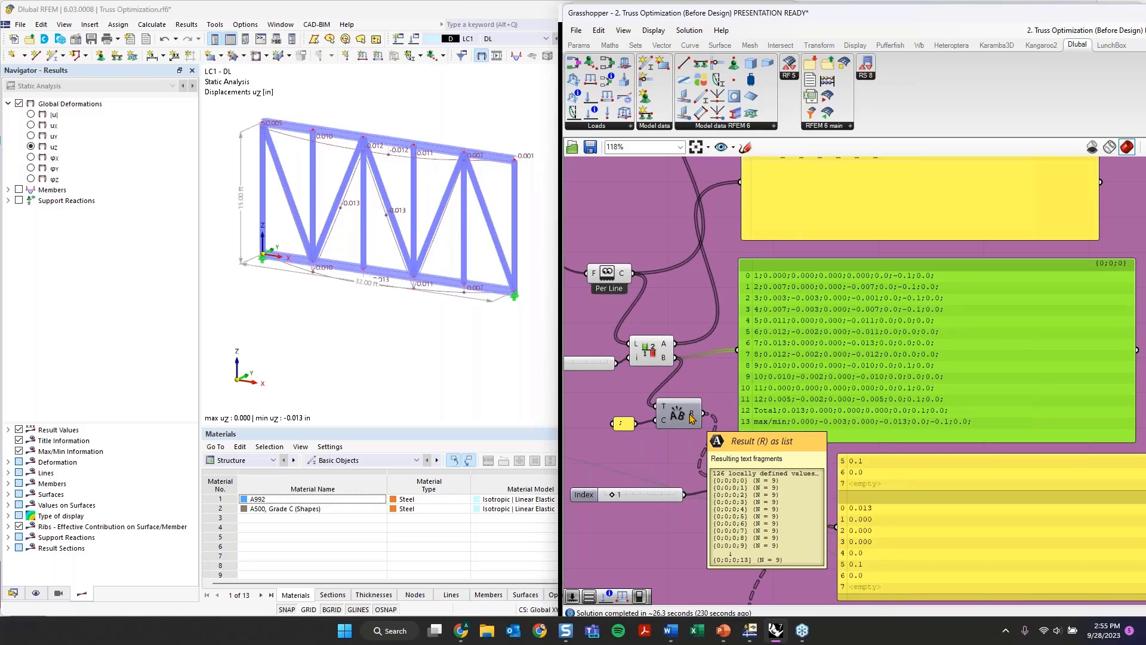
click(662, 418)
mouse_move(660, 419)
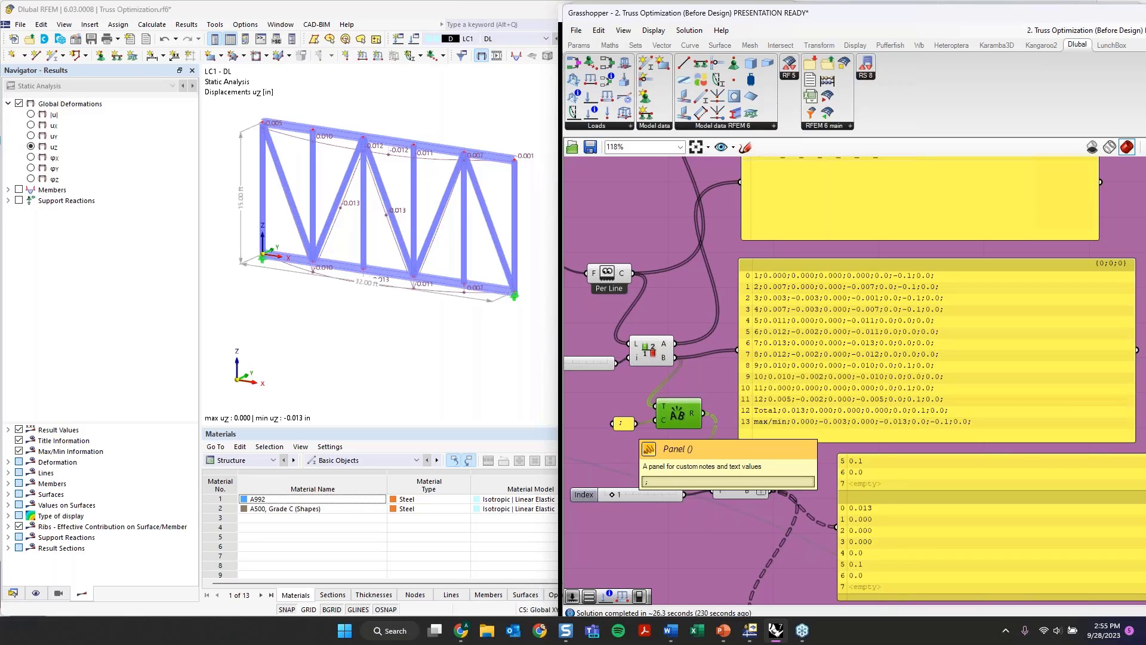
click(622, 424)
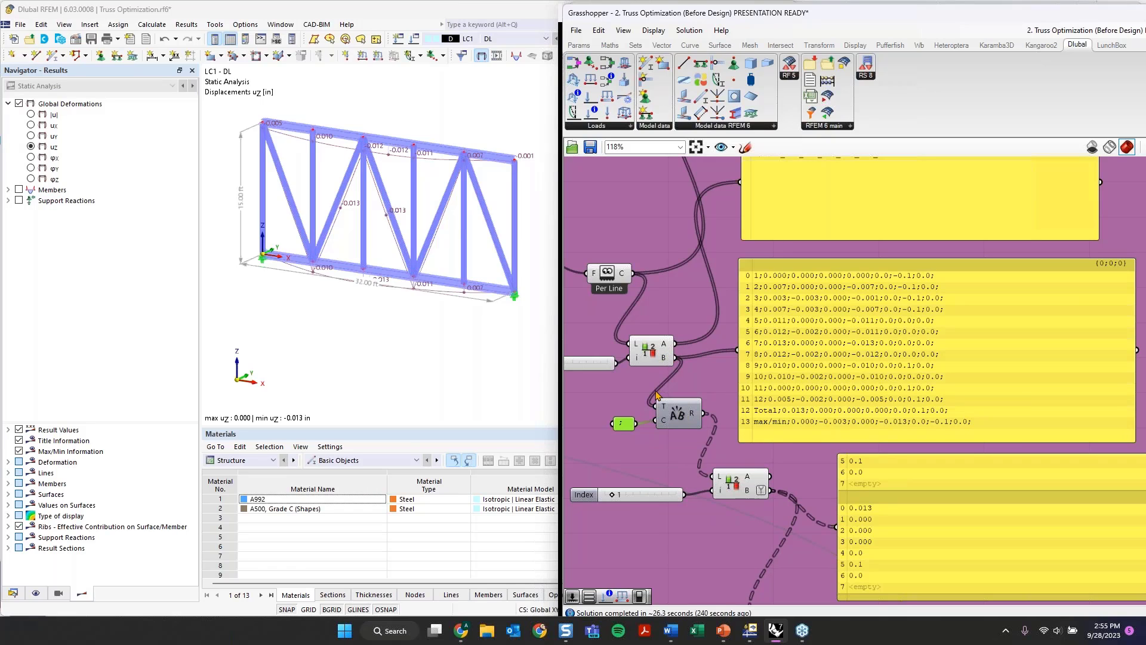
click(675, 412)
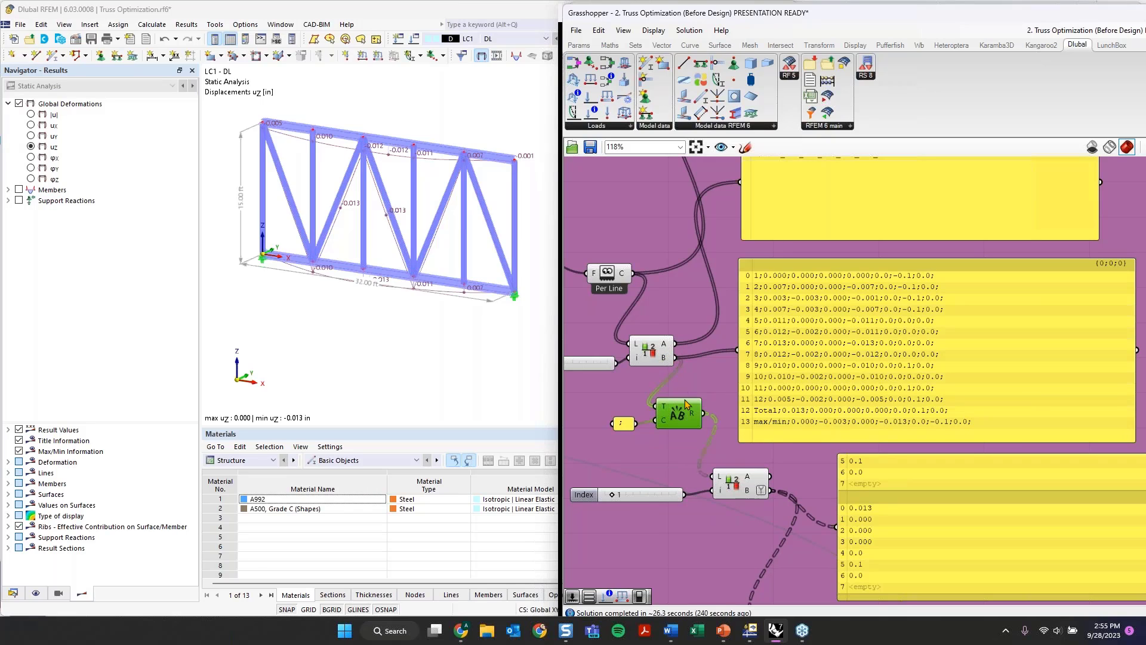
click(625, 424)
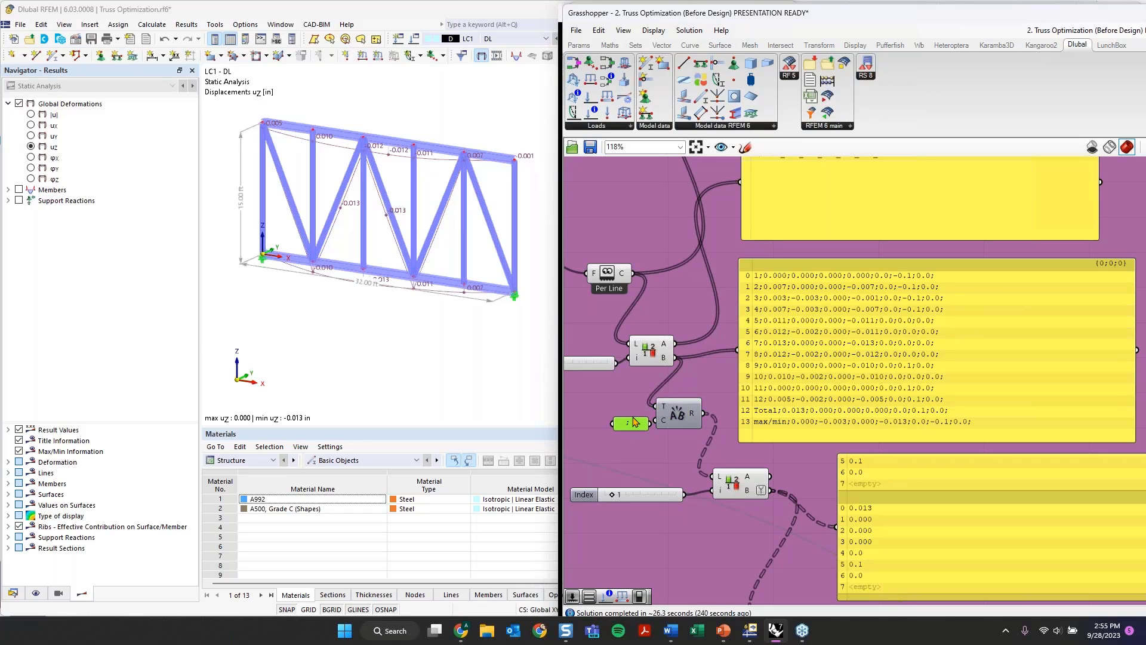
drag(633, 419, 621, 418)
- Examine the second list-splitting component with index 1 and the panel listing the split values for each data branch
right_drag(773, 480, 774, 437)
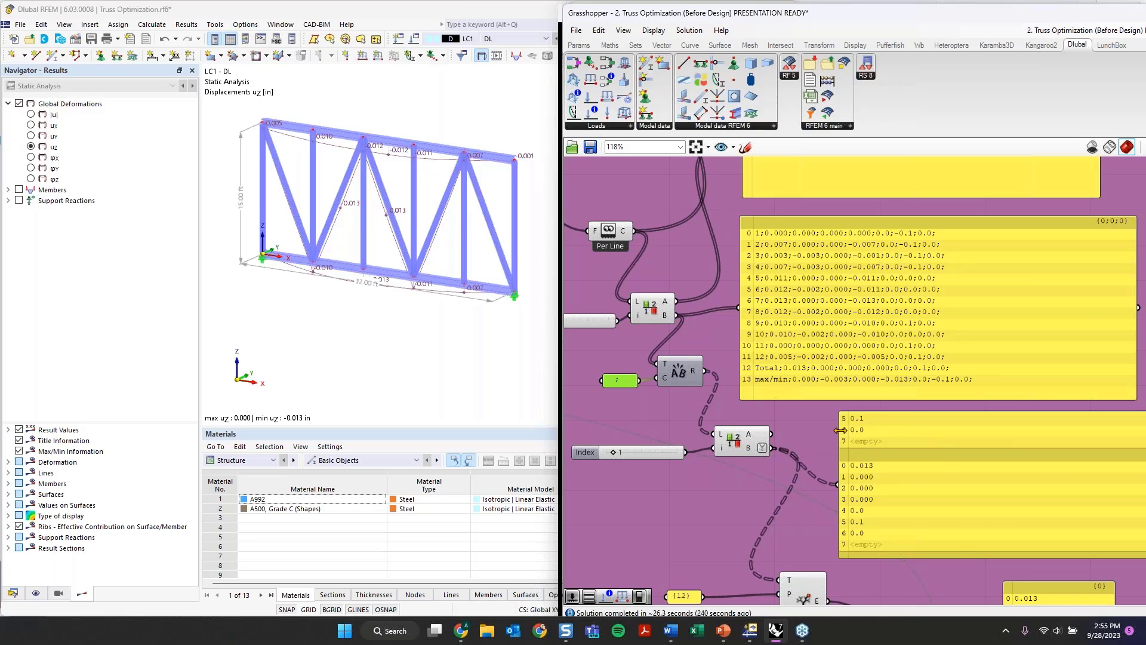
scroll(808, 420, down, 2)
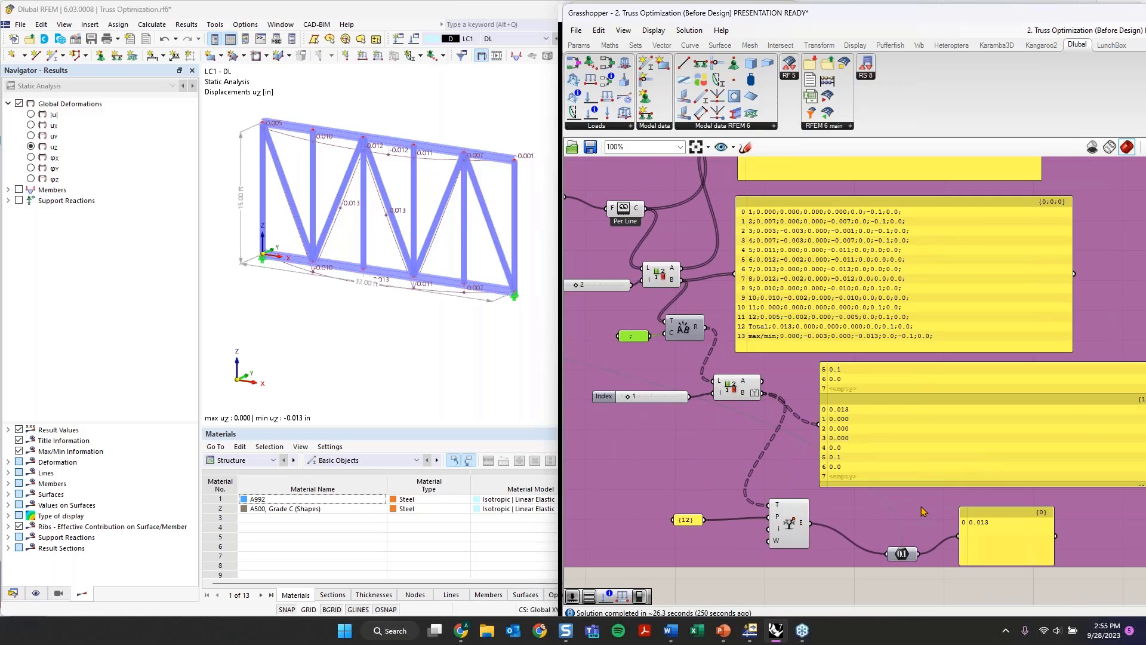
right_drag(921, 506, 850, 496)
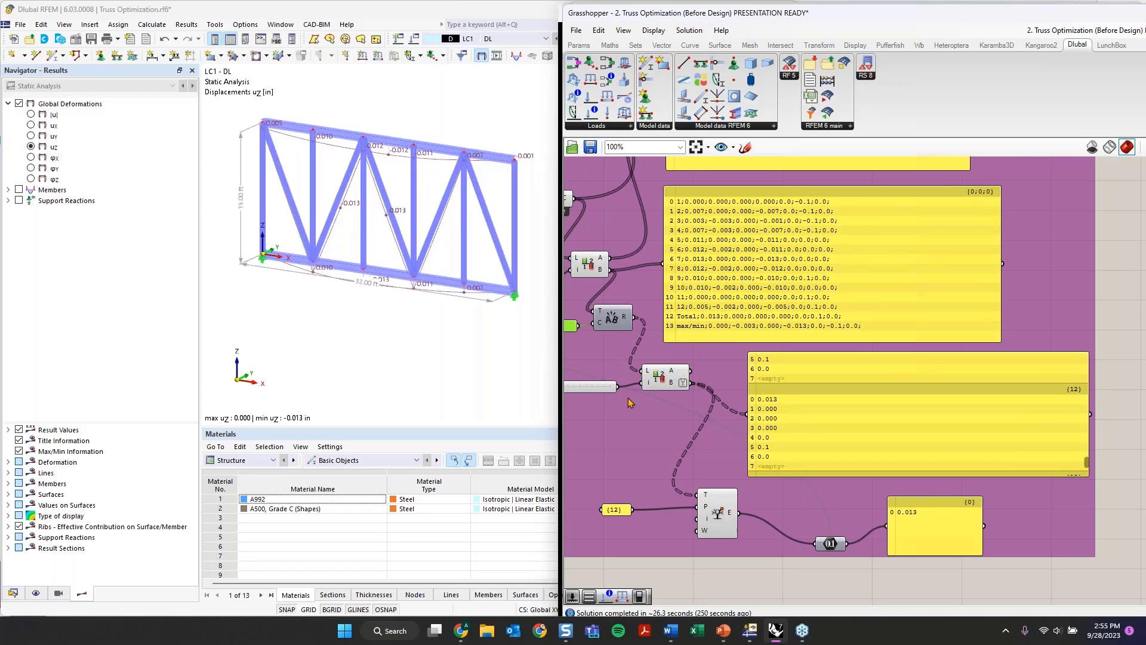
right_drag(635, 431, 686, 418)
right_drag(970, 409, 895, 410)
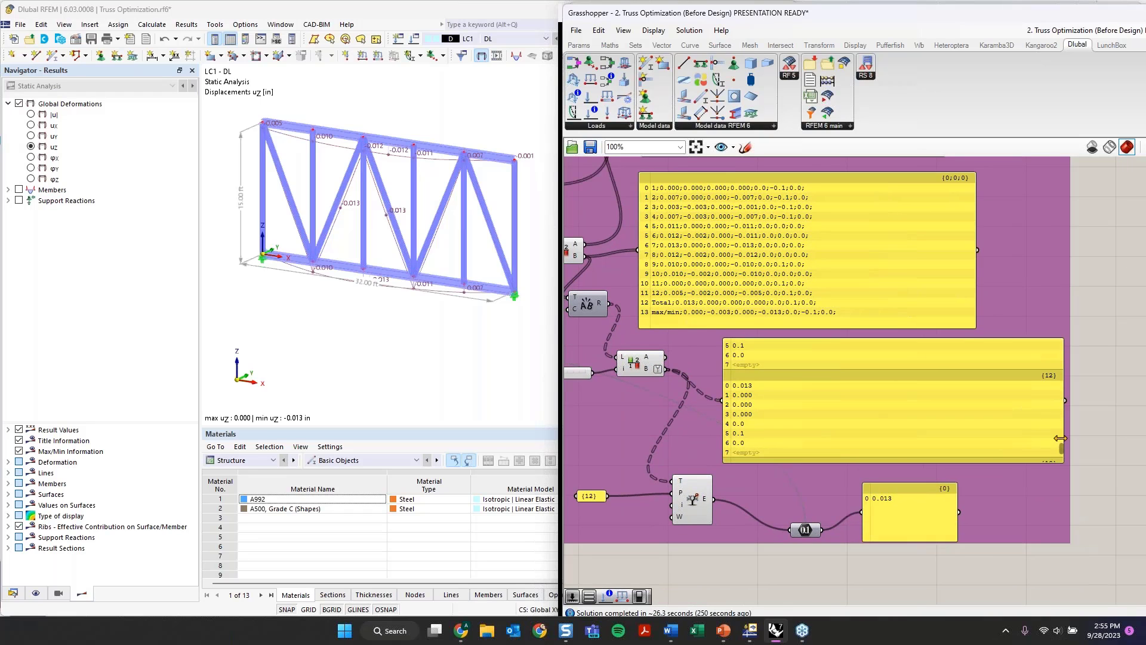
mouse_move(1063, 448)
mouse_down()
mouse_move(1069, 344)
mouse_move(1063, 452)
mouse_up()
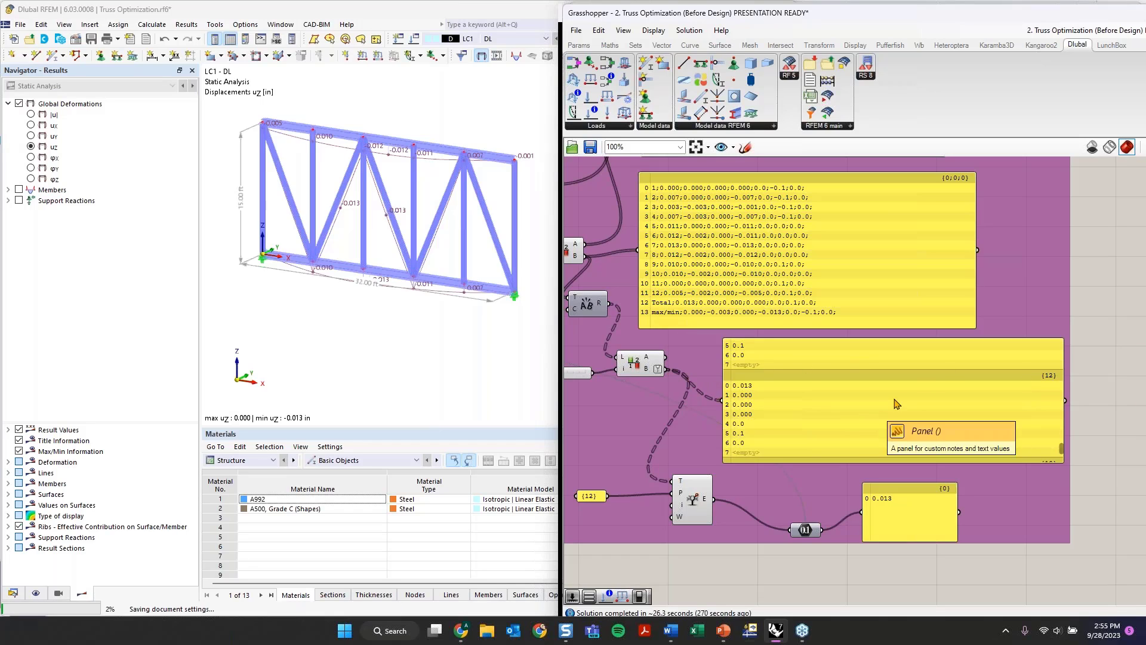
click(647, 365)
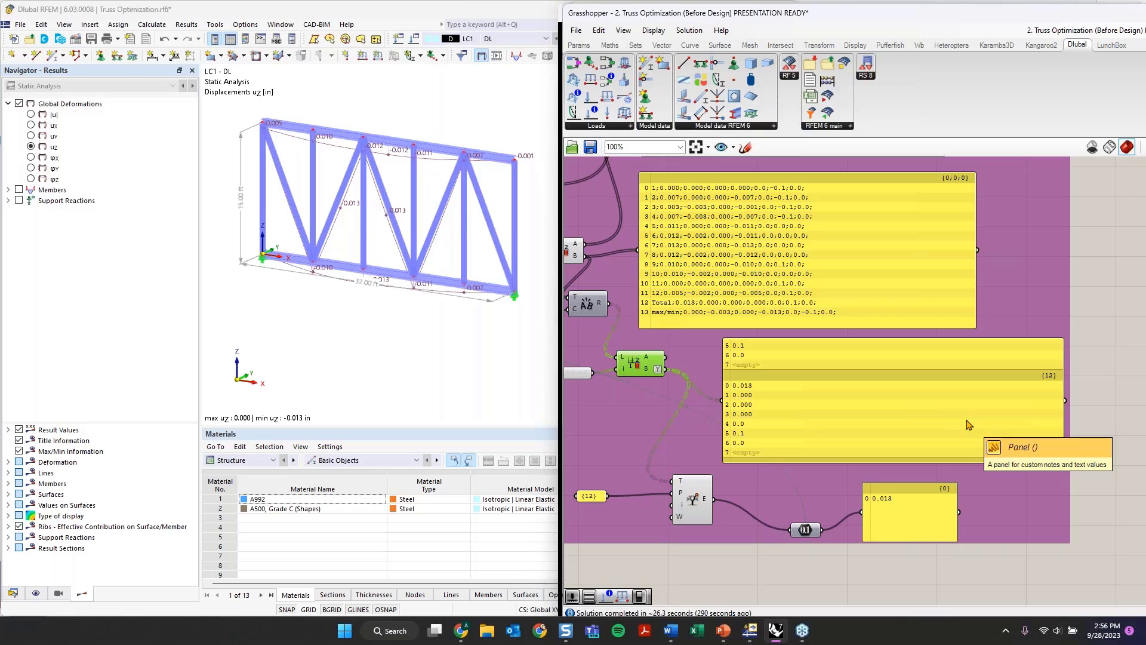
- Inspect the tree item component with path {12}, its number parameter, and the panel holding the extracted maximum deformation
right_drag(693, 490, 723, 393)
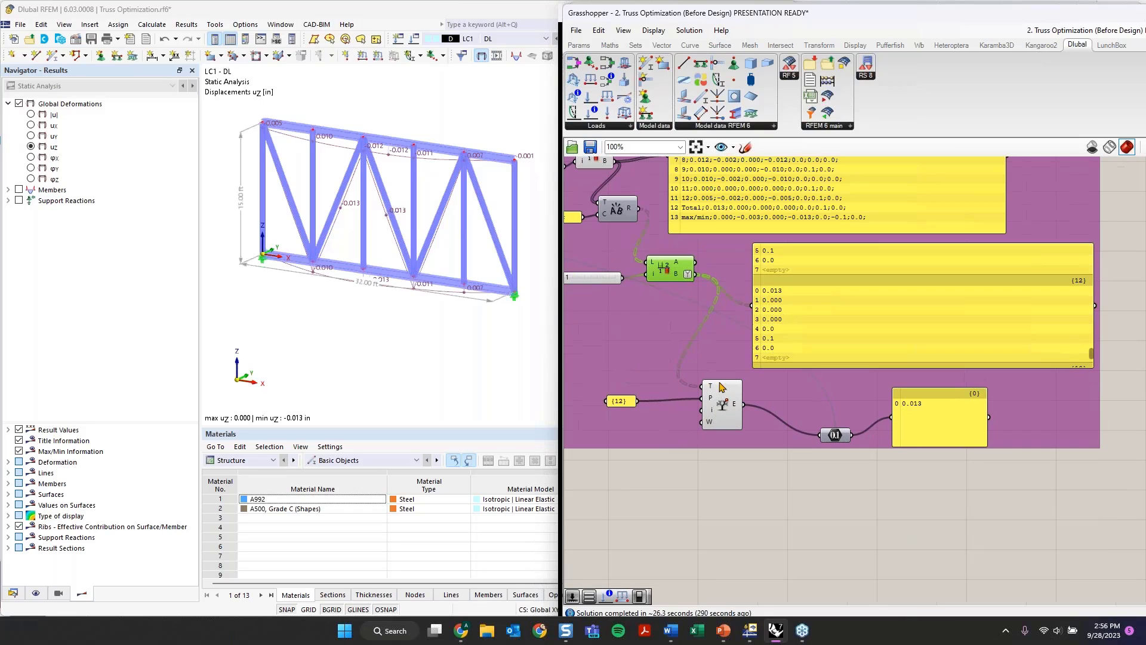
click(723, 405)
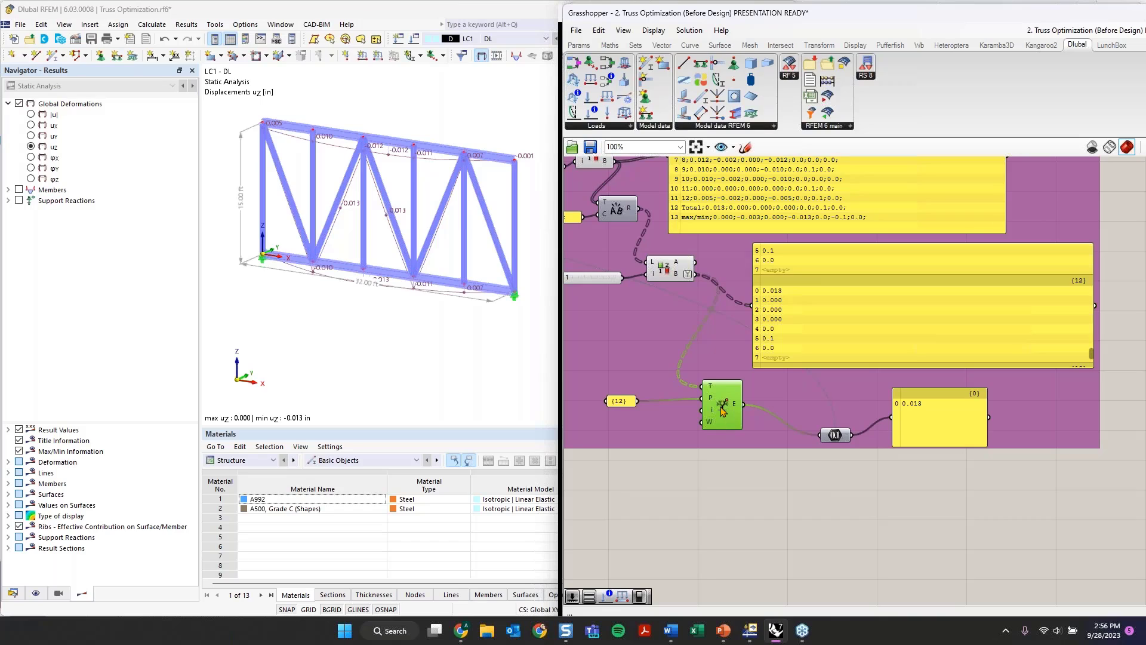
click(920, 427)
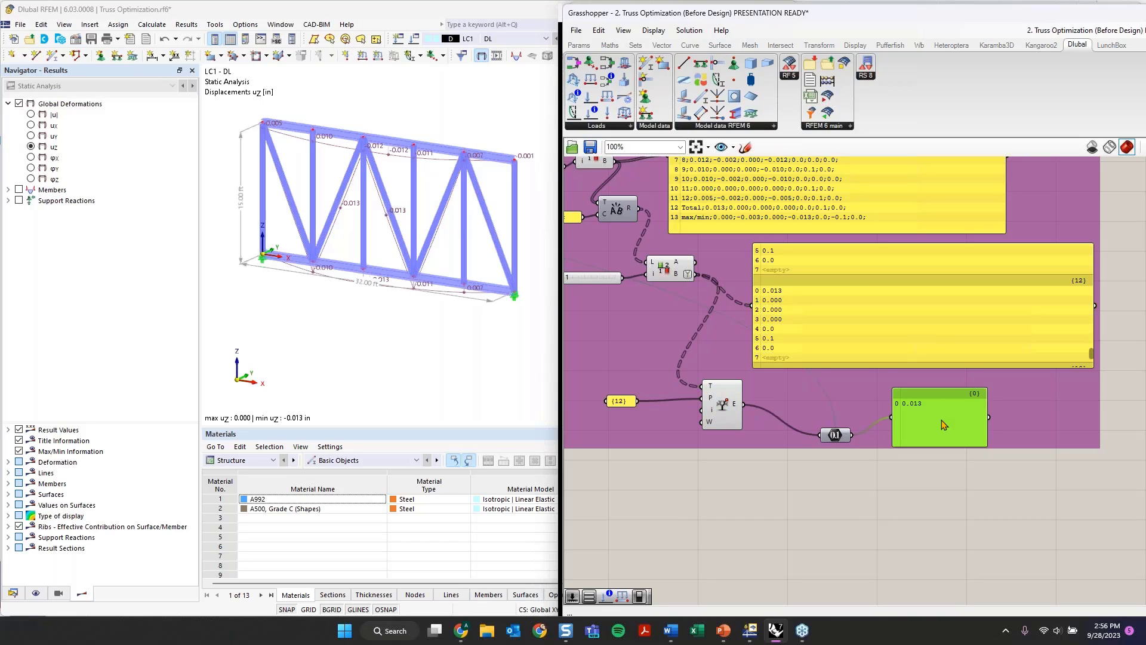
click(725, 396)
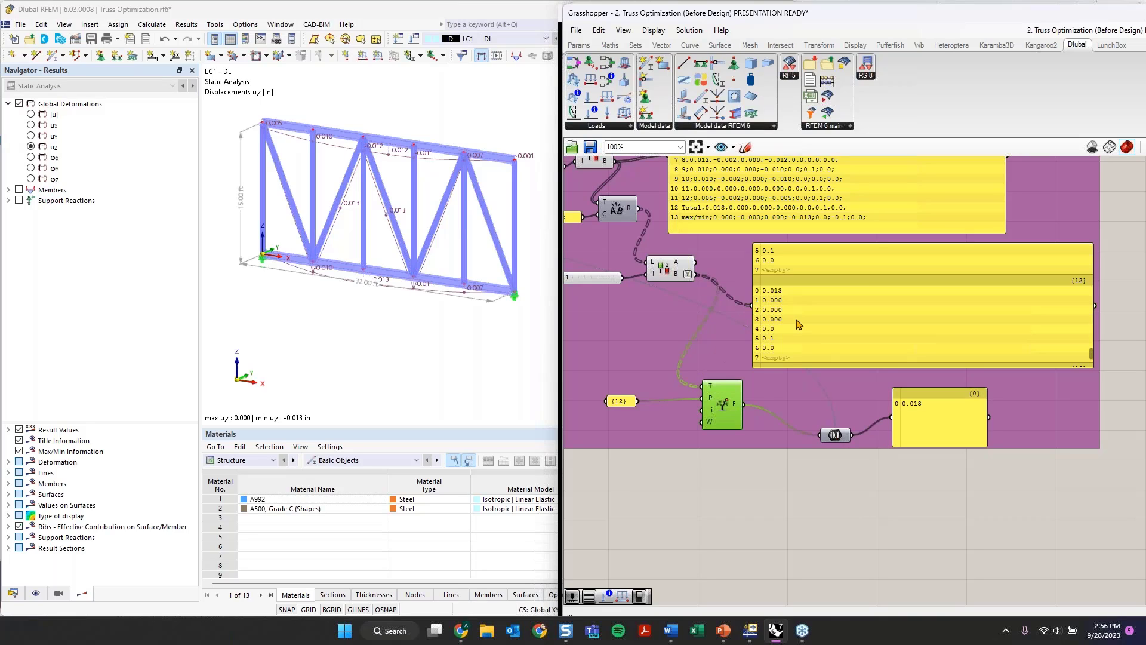
click(619, 401)
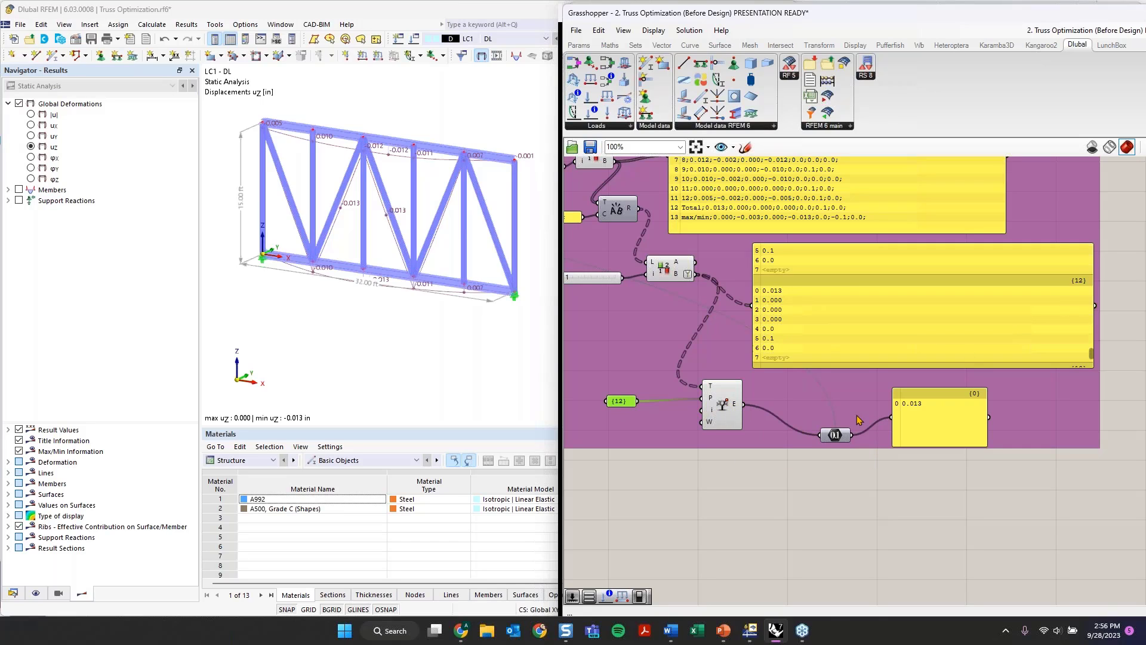
click(839, 435)
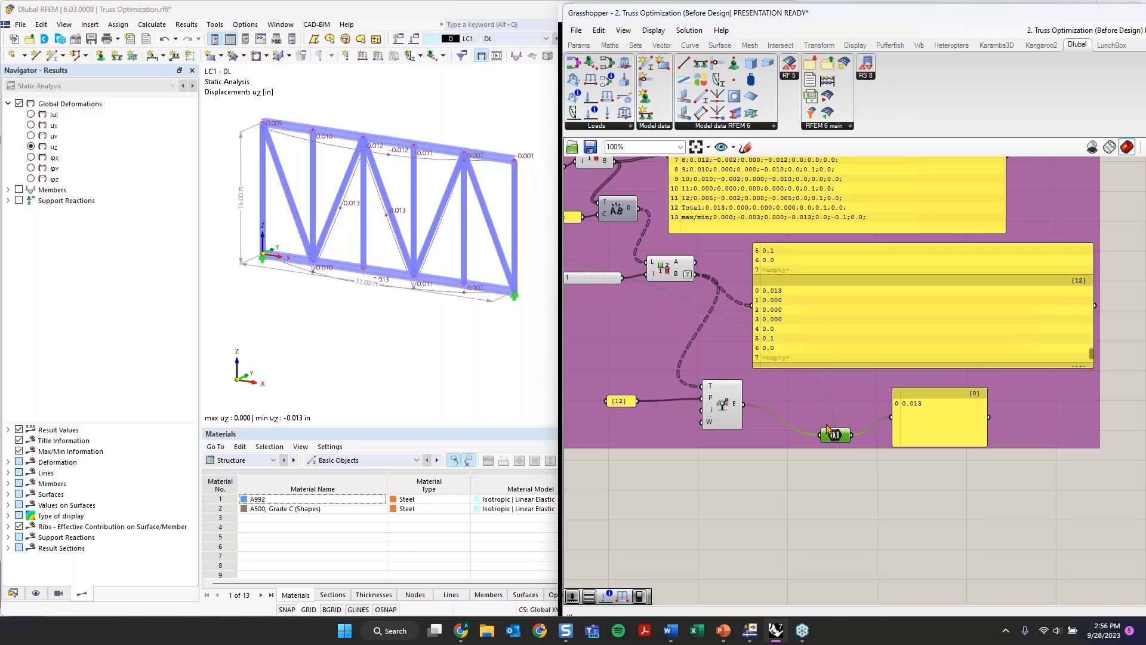
click(935, 419)
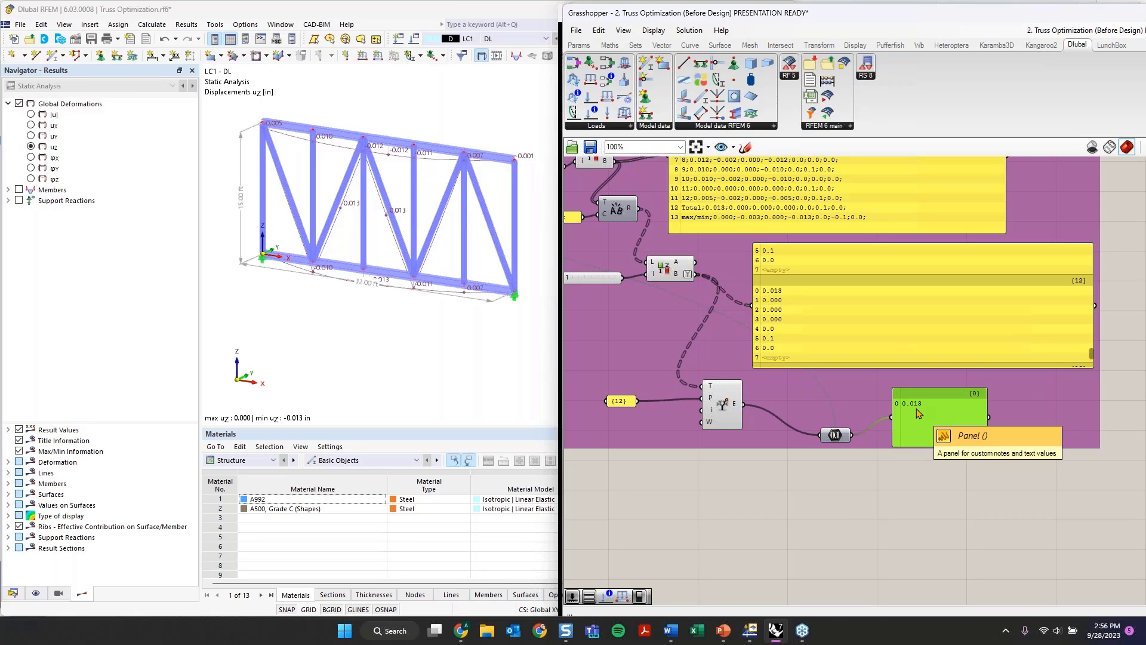
scroll(918, 413, down, 1)
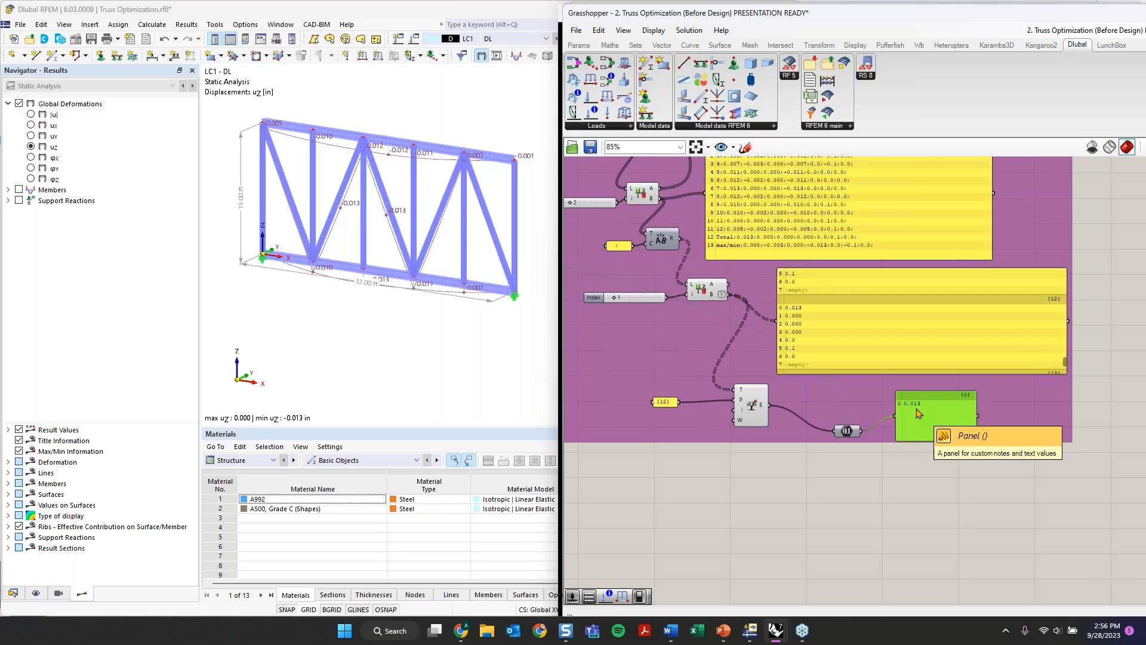
scroll(917, 412, up, 1)
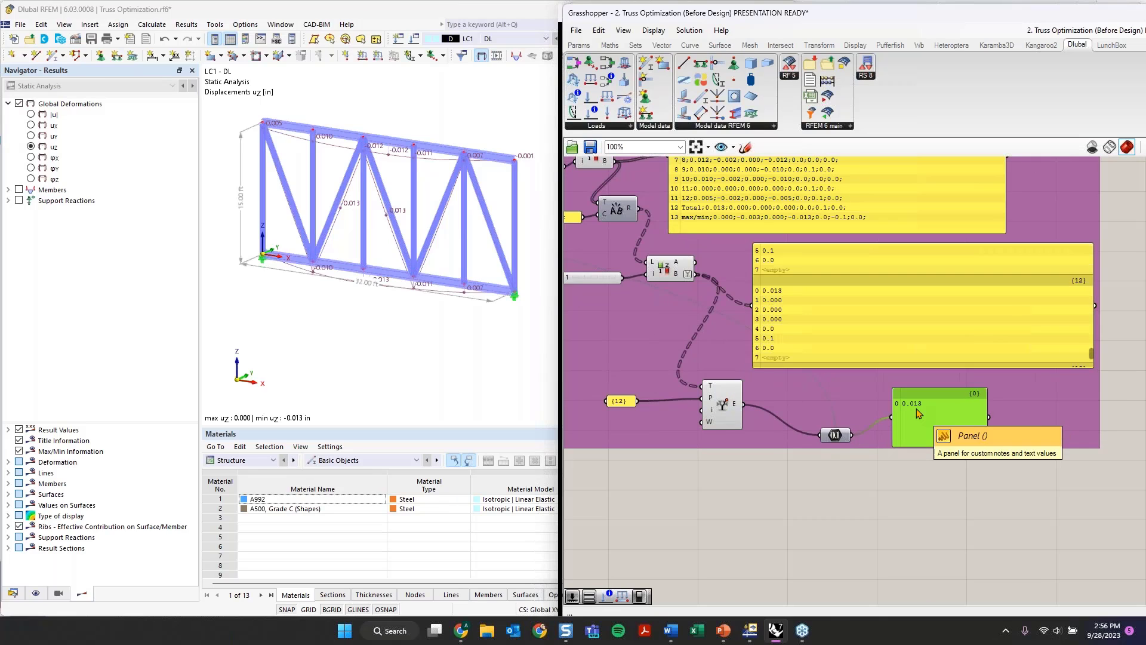
- Move the Galapagos component from below the truss geometry group to just below the purple results group
scroll(916, 412, down, 6)
right_drag(624, 379, 918, 366)
scroll(824, 365, down, 3)
scroll(824, 365, down, 5)
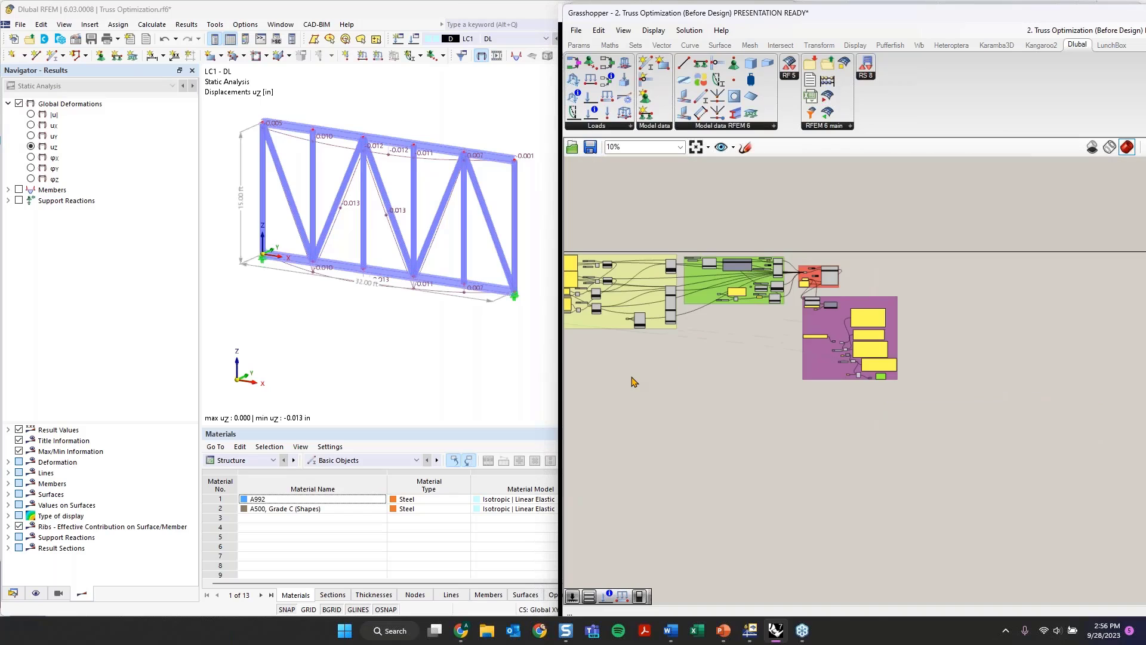
right_drag(632, 379, 865, 373)
scroll(694, 291, up, 3)
scroll(694, 292, up, 1)
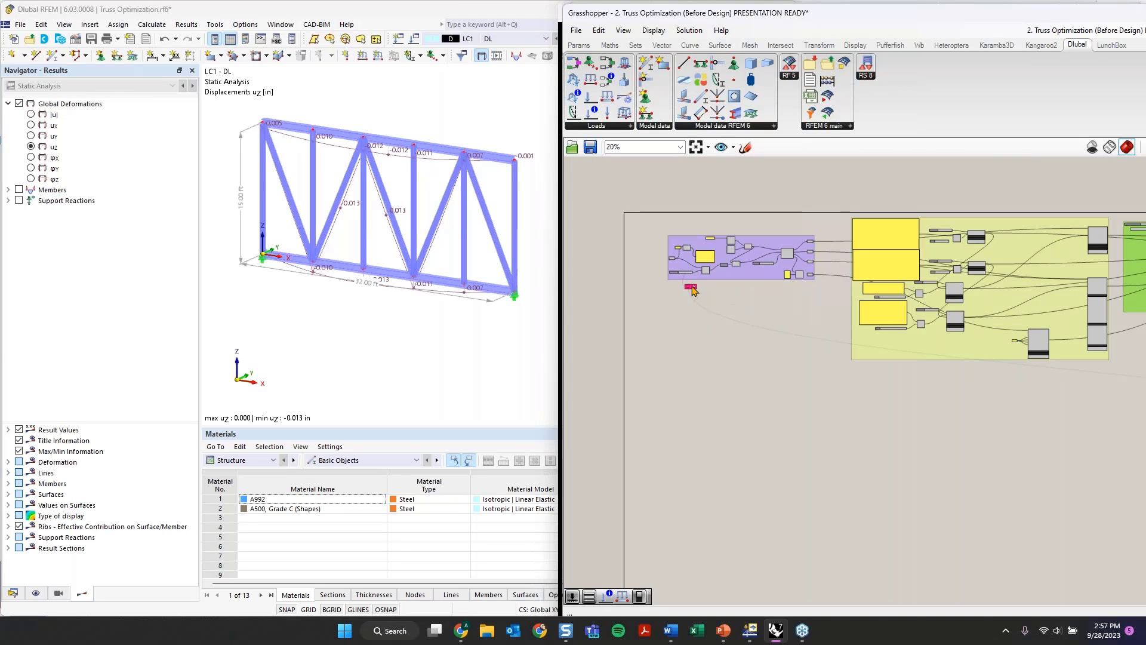
drag(692, 287, 1028, 458)
right_drag(1081, 503, 633, 466)
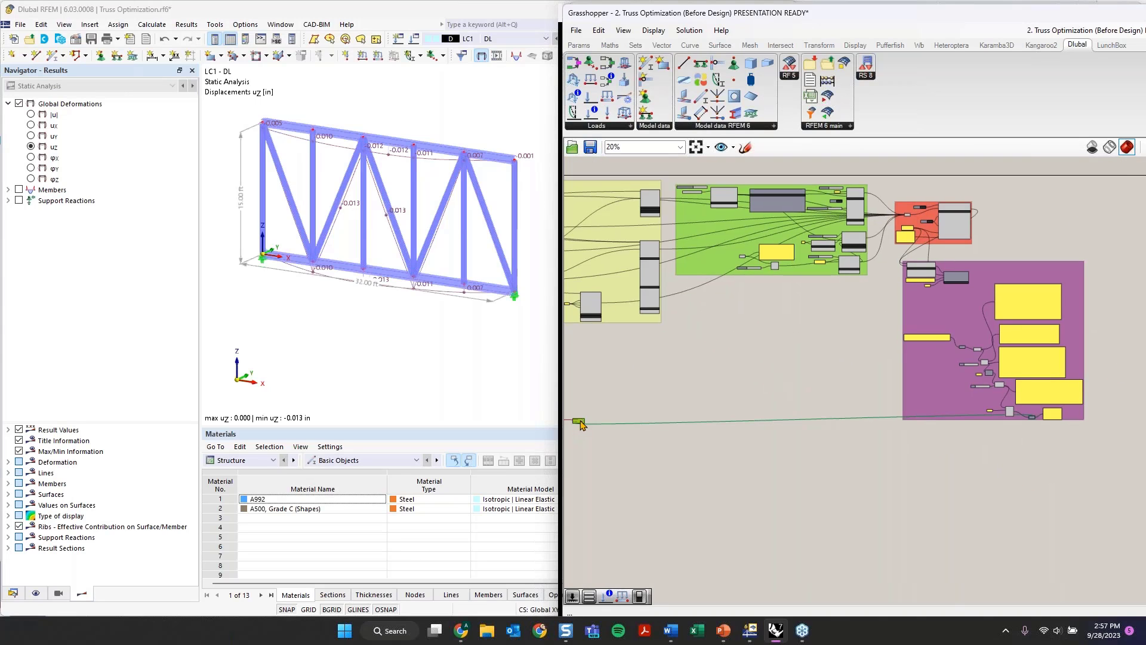
drag(578, 421, 893, 421)
scroll(892, 421, up, 5)
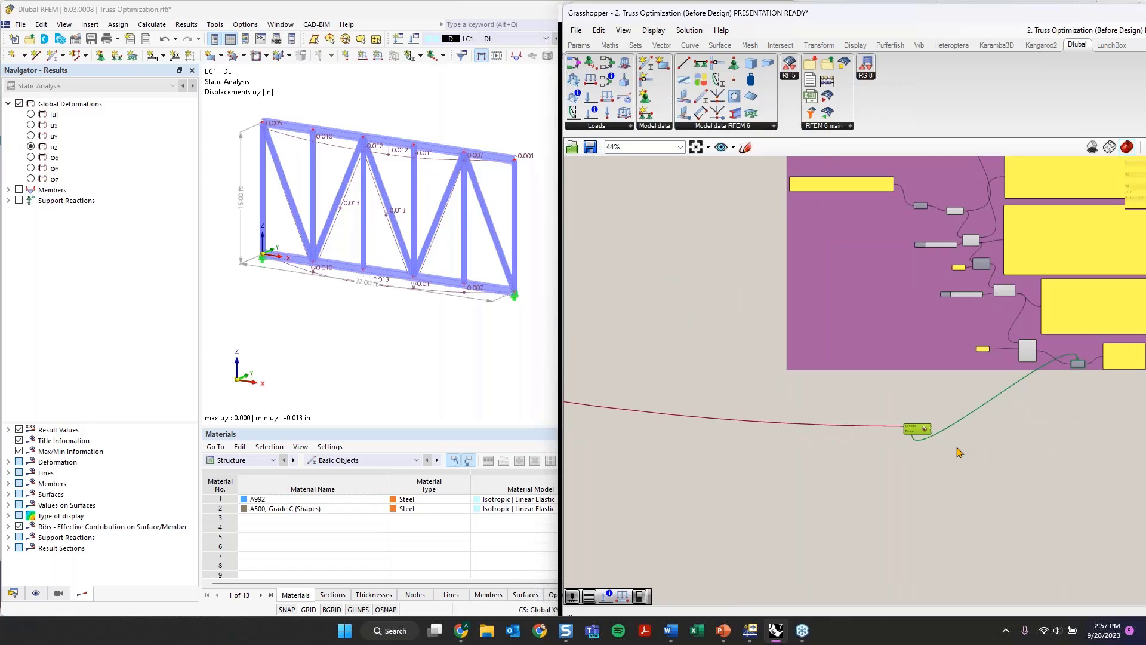
- Trace the Galapagos component's Fitness connection to the number parameter that holds the extracted deformation
scroll(891, 421, up, 1)
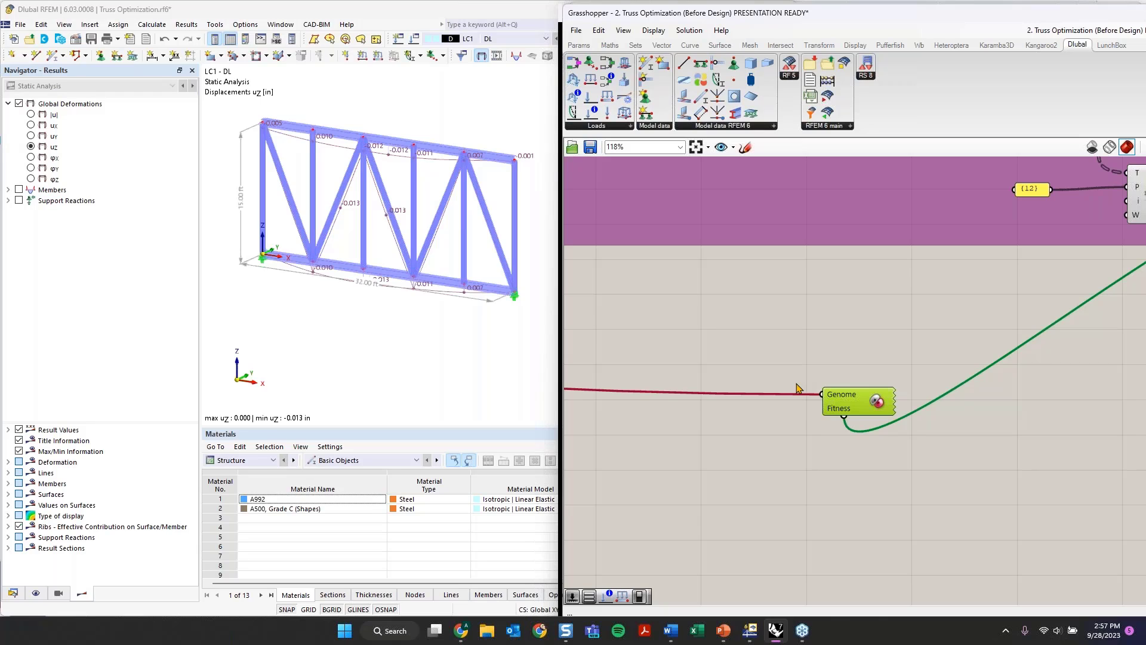
scroll(842, 412, up, 1)
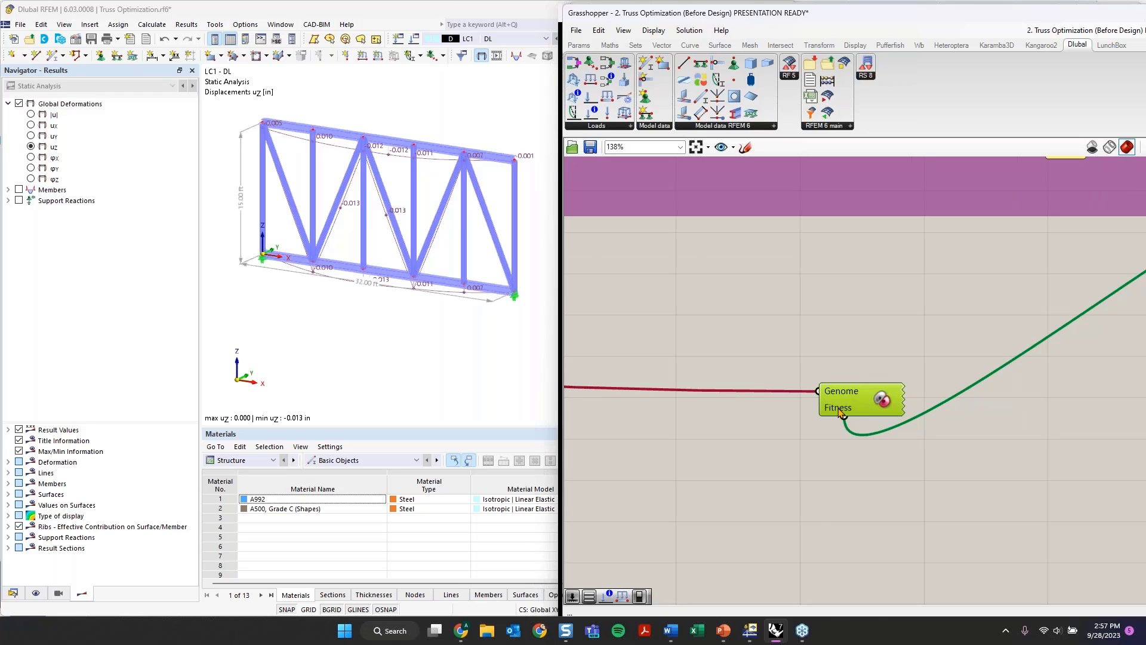
mouse_move(840, 412)
right_drag(881, 353, 621, 446)
scroll(657, 439, down, 1)
click(1034, 314)
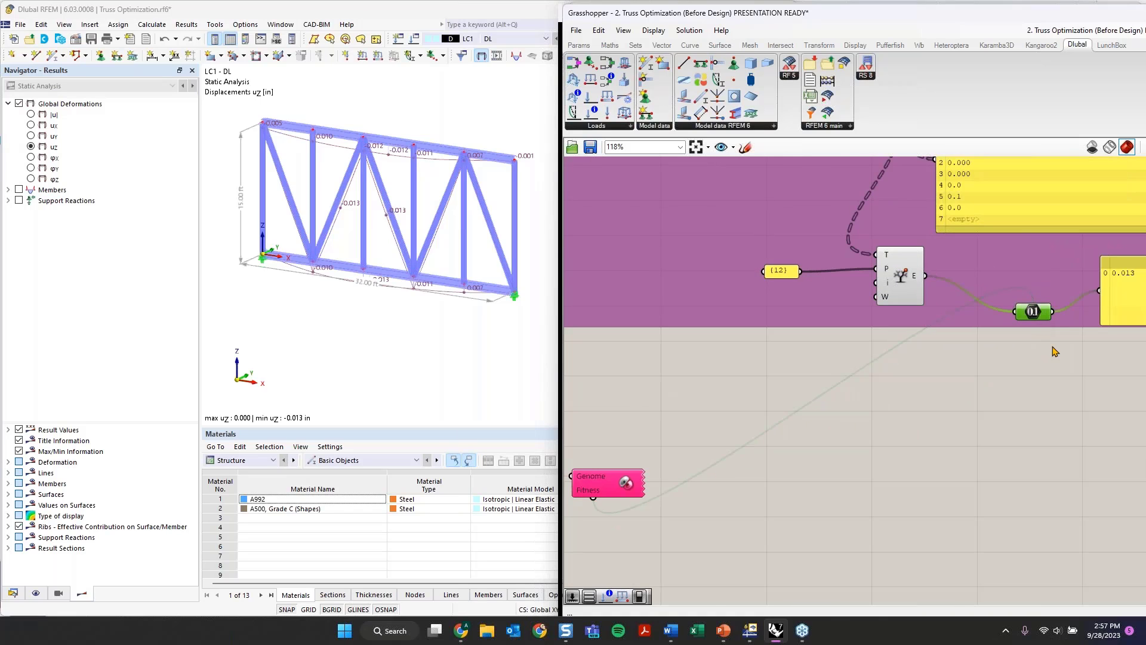
right_drag(1116, 292, 1001, 300)
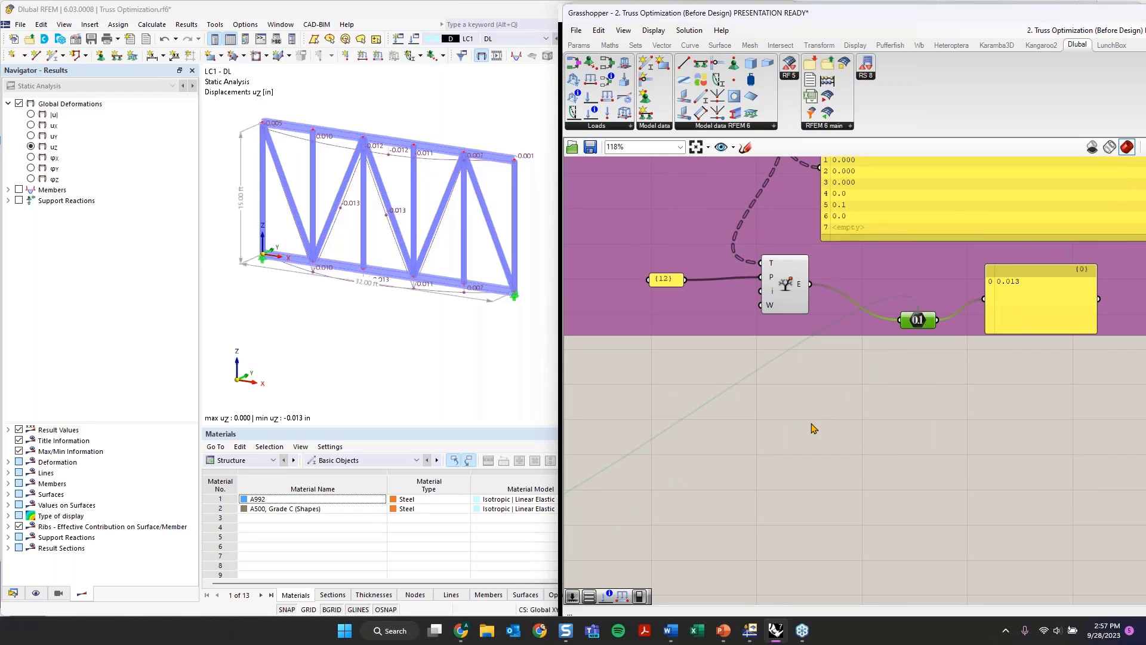
- Trace the Galapagos component's Genome connection back to the Truss Height slider in the geometry group
right_drag(738, 436, 1012, 402)
scroll(749, 462, up, 2)
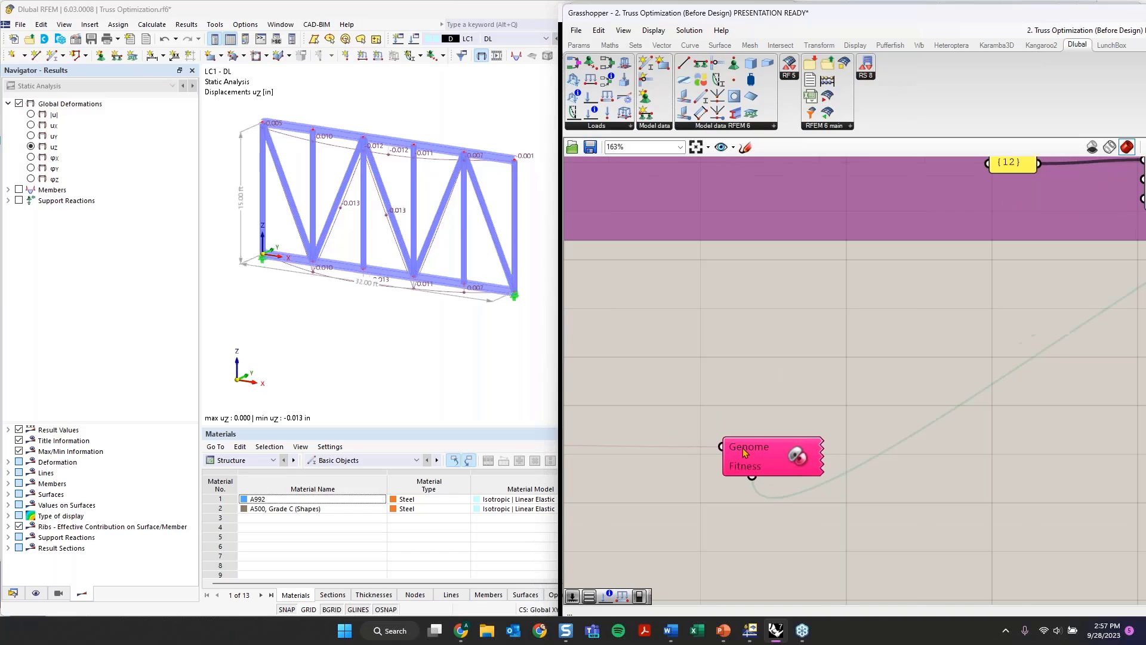
click(743, 448)
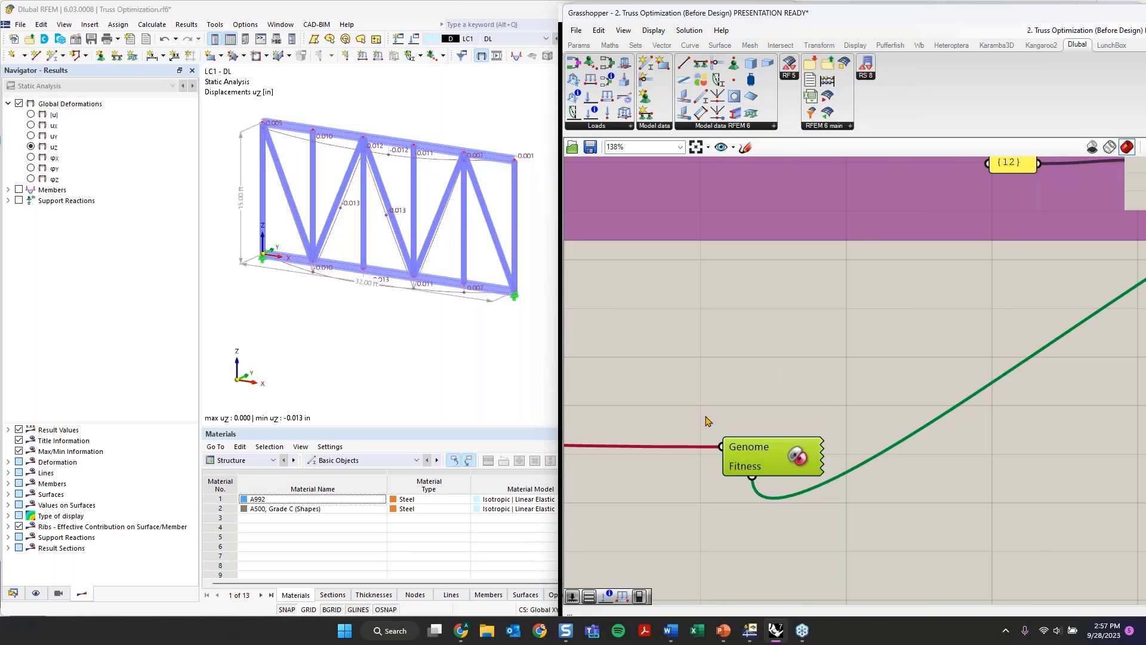
scroll(706, 417, down, 6)
scroll(883, 373, up, 6)
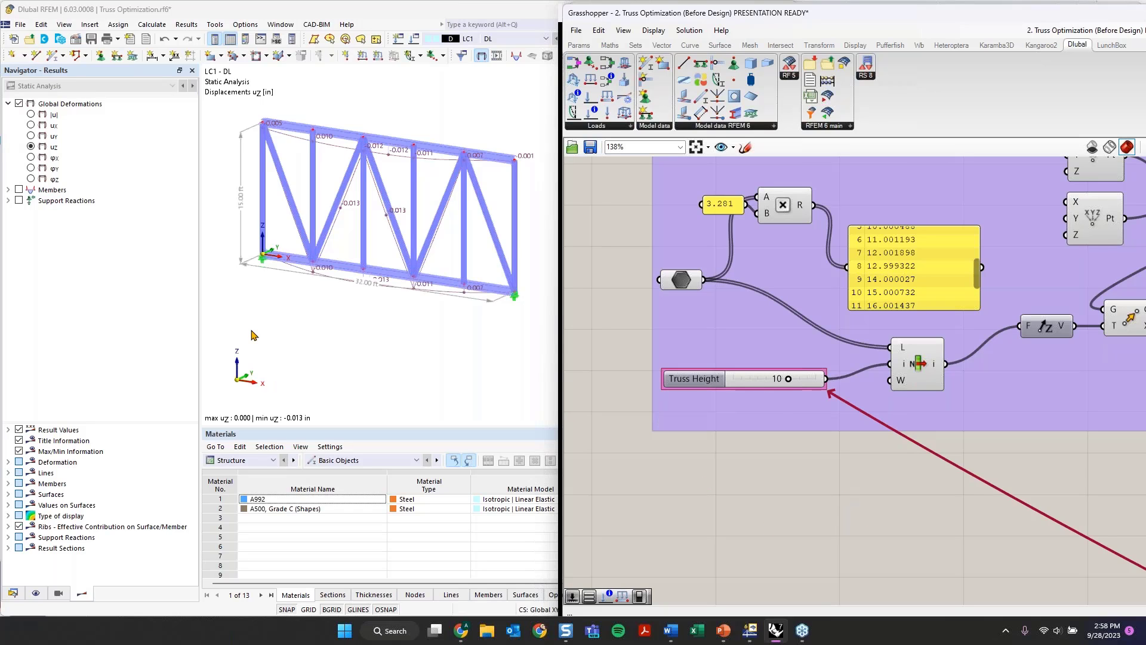
- Open the Galapagos Editor, review its Fitness goal and solver options, and close it without changes
scroll(523, 375, down, 5)
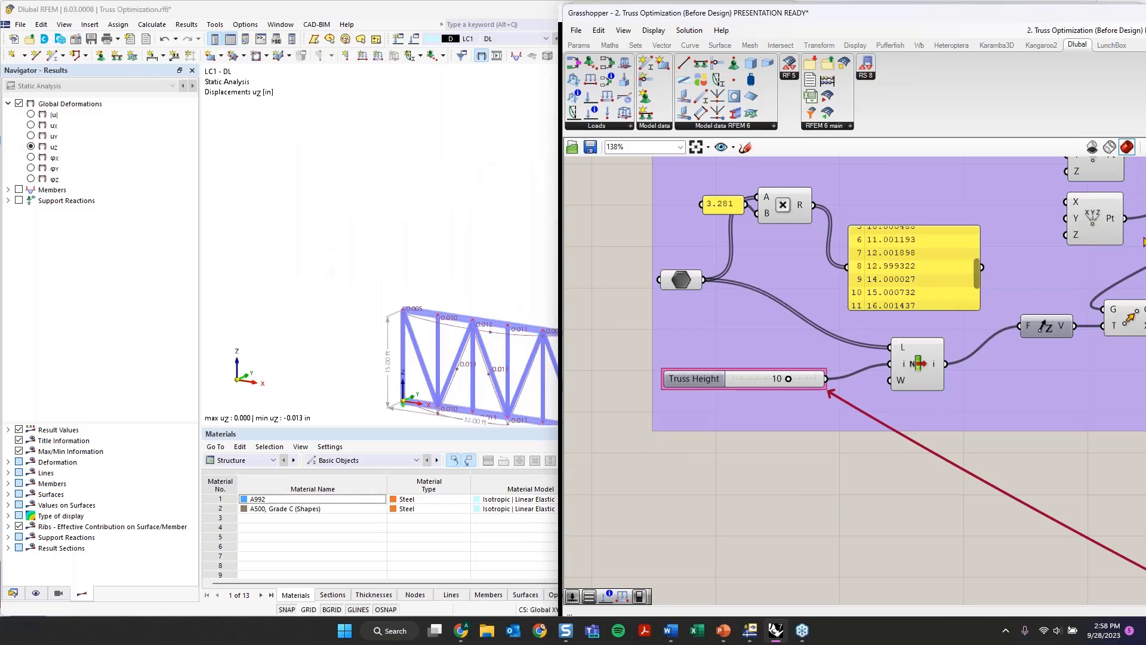
scroll(1088, 334, down, 8)
right_drag(1082, 420, 742, 320)
right_drag(1116, 411, 852, 396)
scroll(800, 393, up, 6)
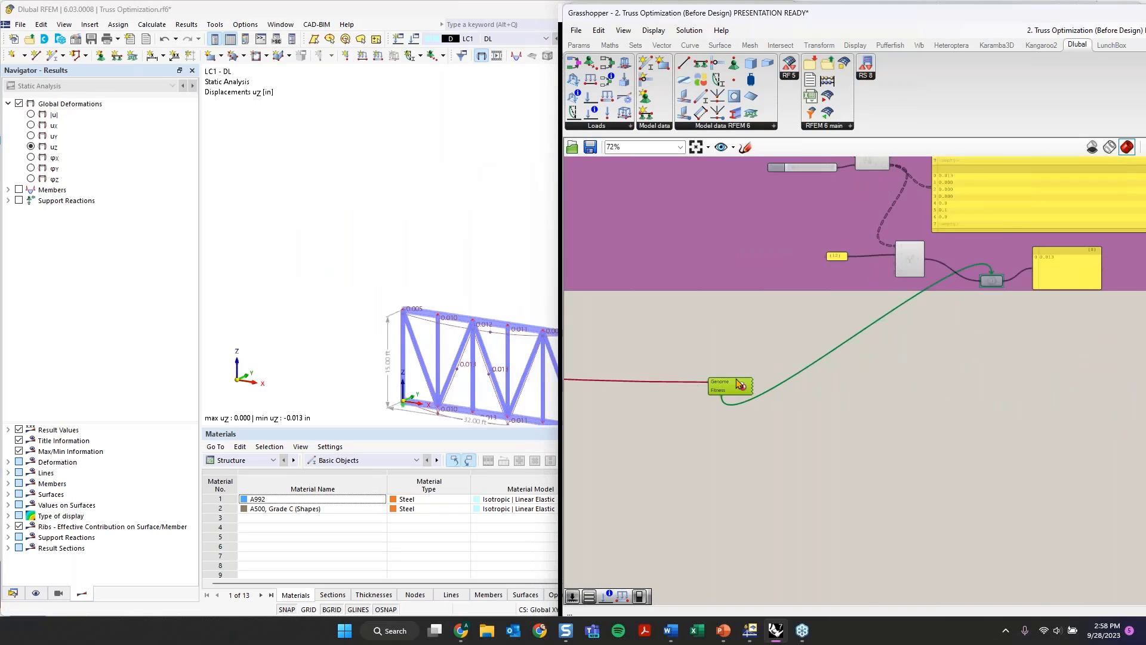
double_click(727, 393)
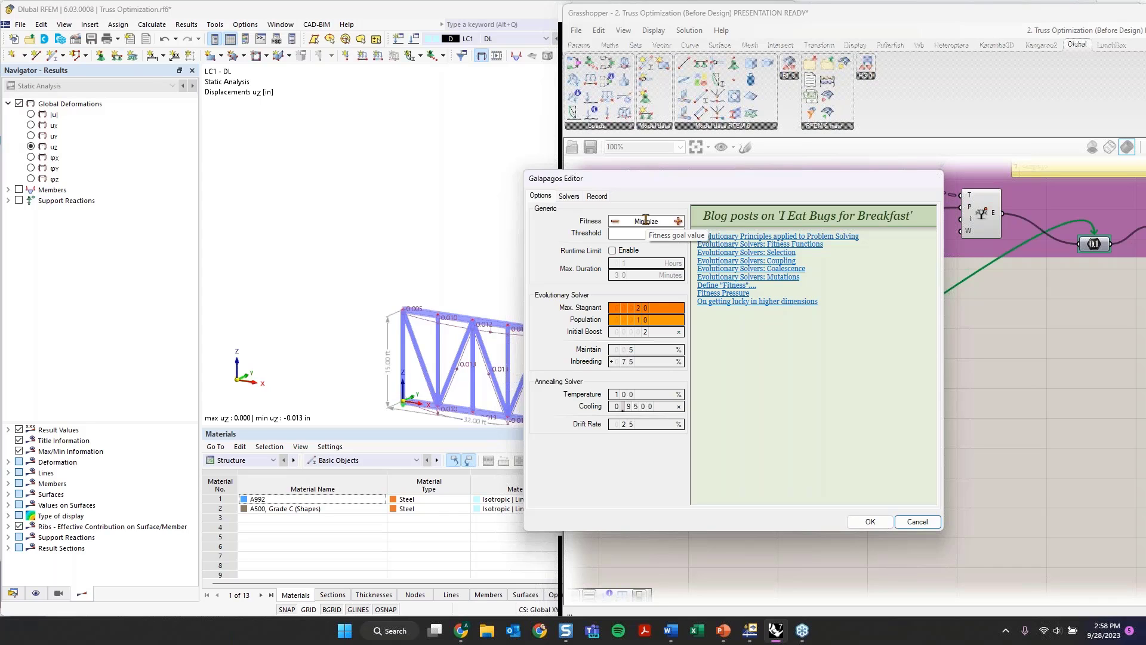
click(917, 521)
- Set the toggle feeding the Run input of the RFEM export component to False
scroll(739, 292, down, 5)
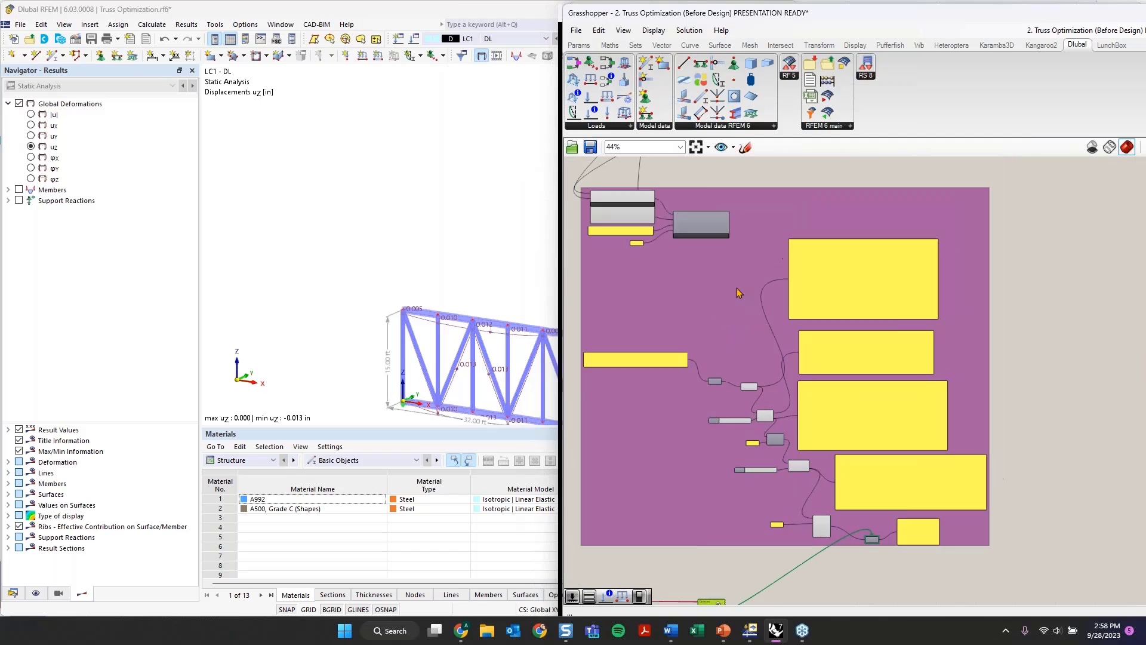
right_drag(715, 246, 820, 385)
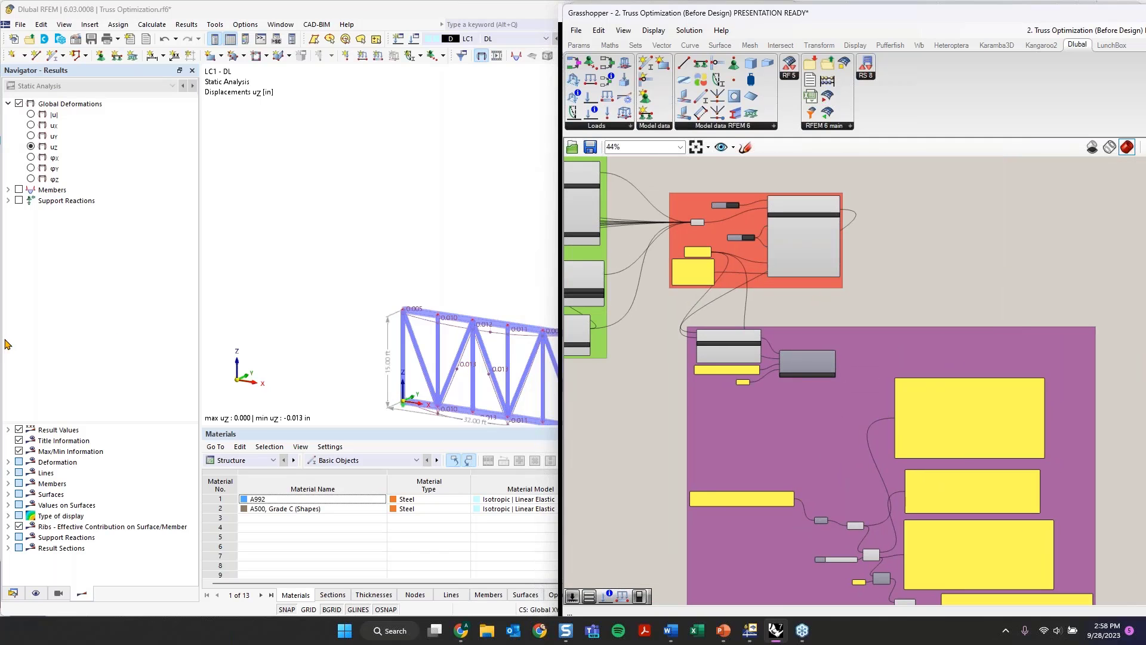
scroll(714, 207, up, 6)
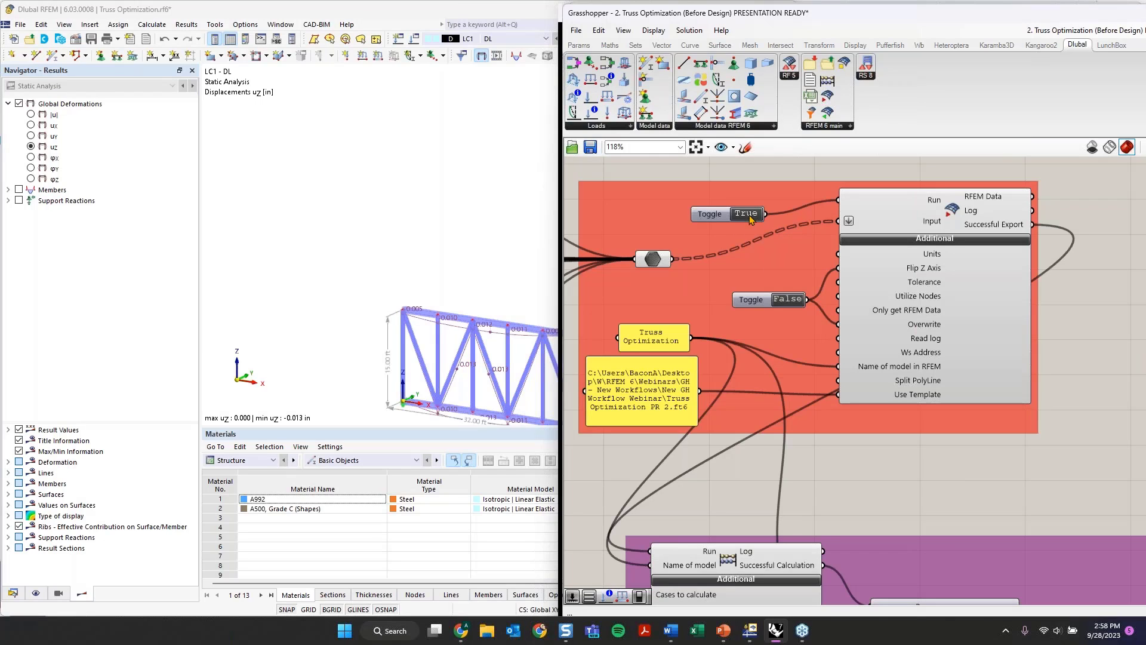
double_click(750, 219)
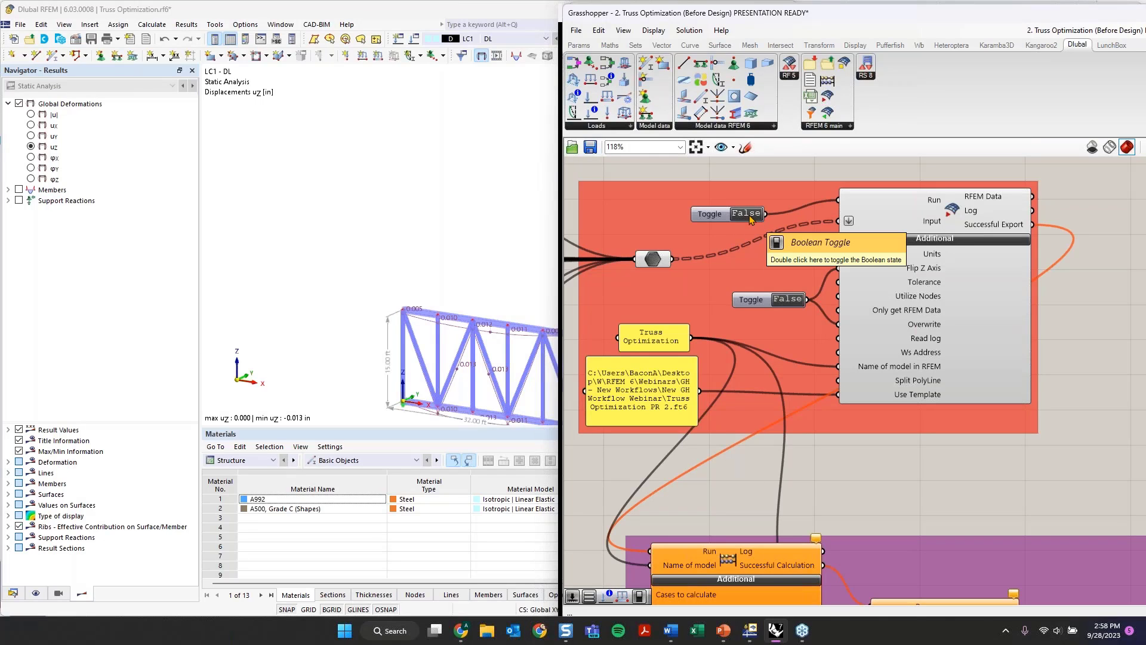
- Switch to RFEM and bring the whole deformed truss into view
click(503, 278)
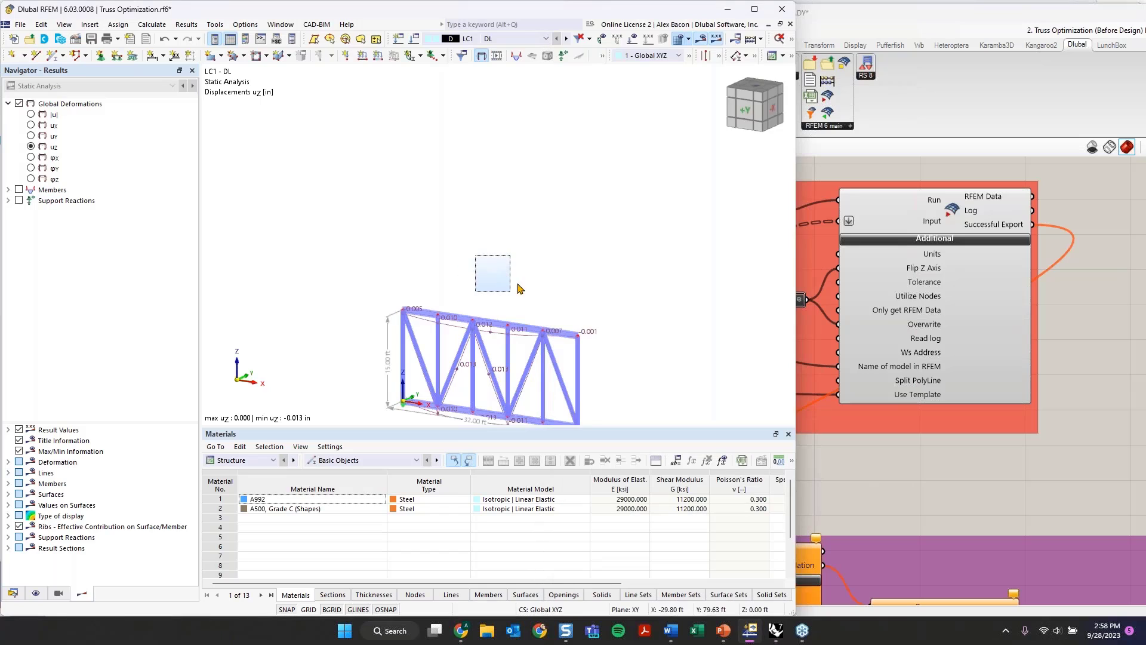
scroll(529, 292, down, 1)
middle_drag(486, 251, 383, 137)
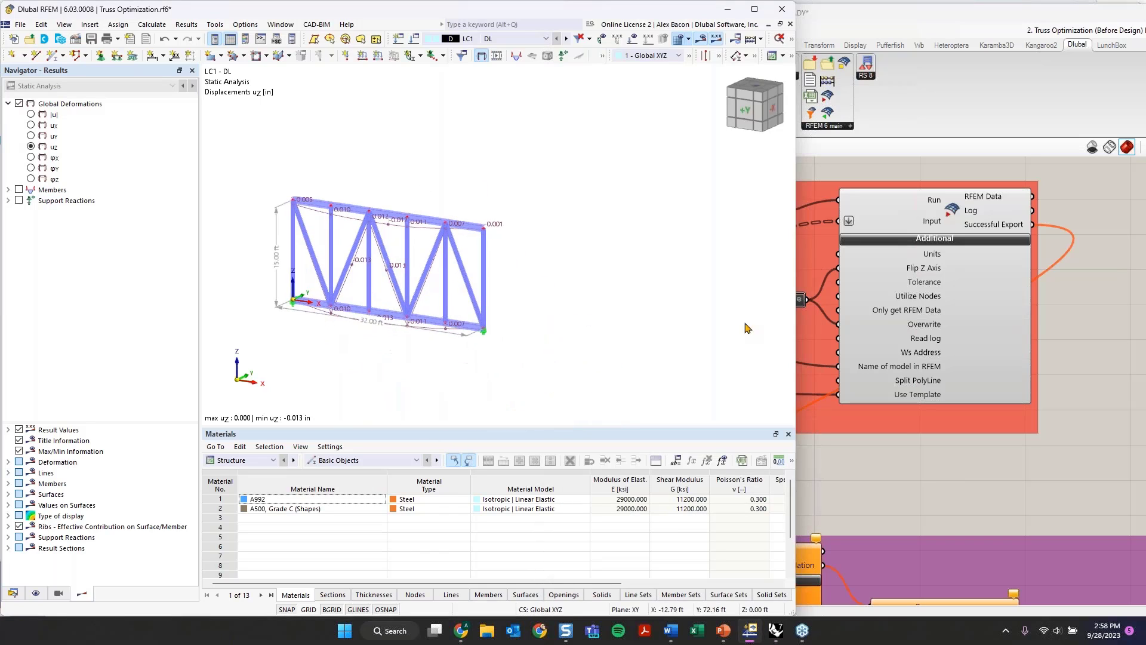
- In Grasshopper, disconnect the template file path panel from the export component's Use Template input
click(907, 436)
right_click(667, 389)
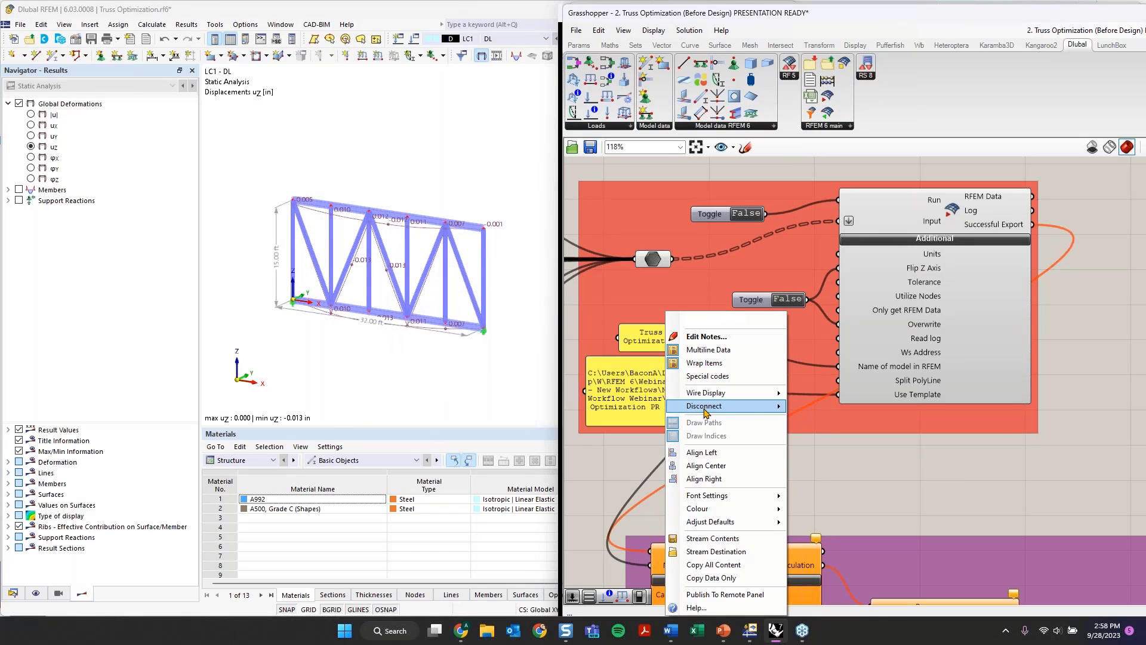
mouse_move(705, 405)
click(834, 418)
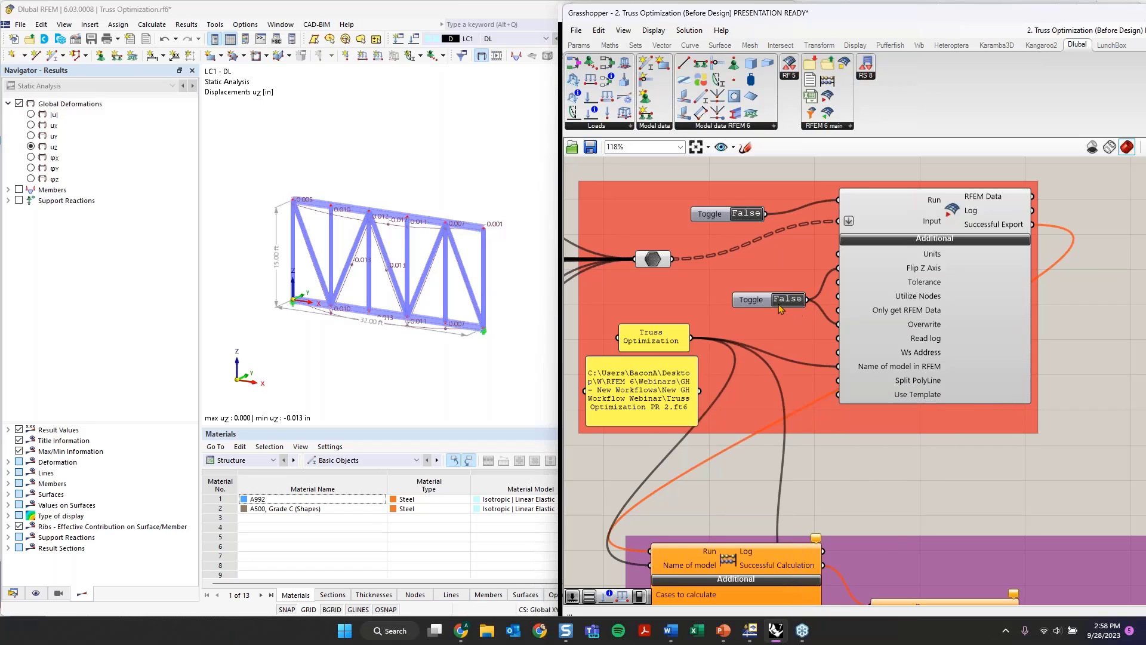
- Disconnect the shared toggle from the export component's Overwrite input and move the toggle level with Flip Z Axis
right_click(759, 303)
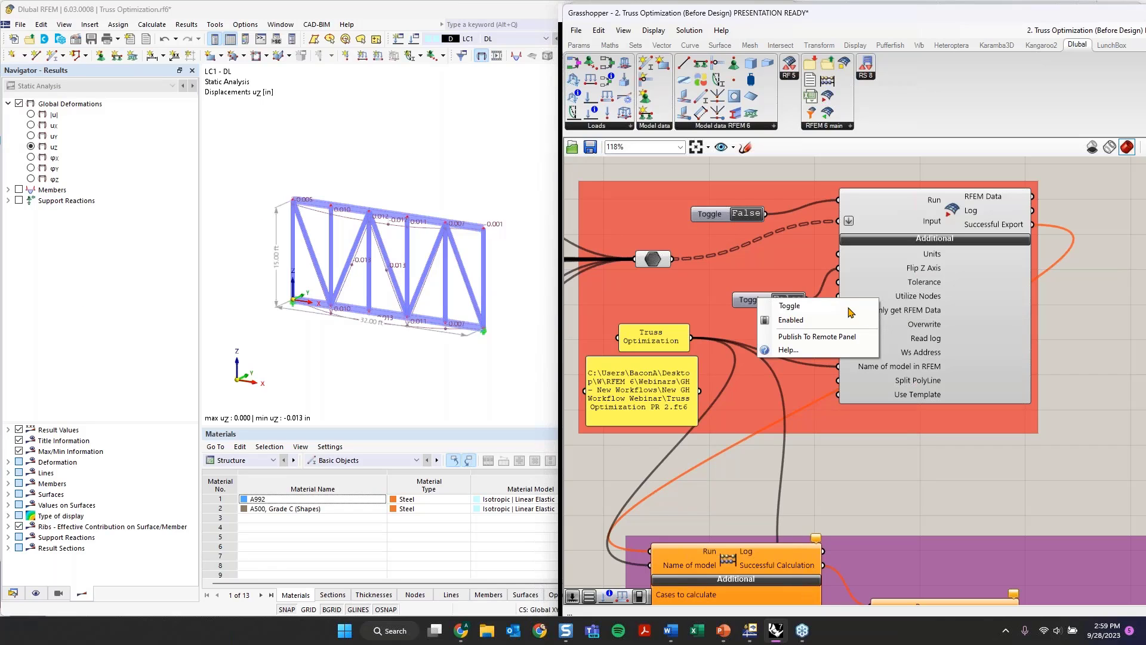
click(868, 476)
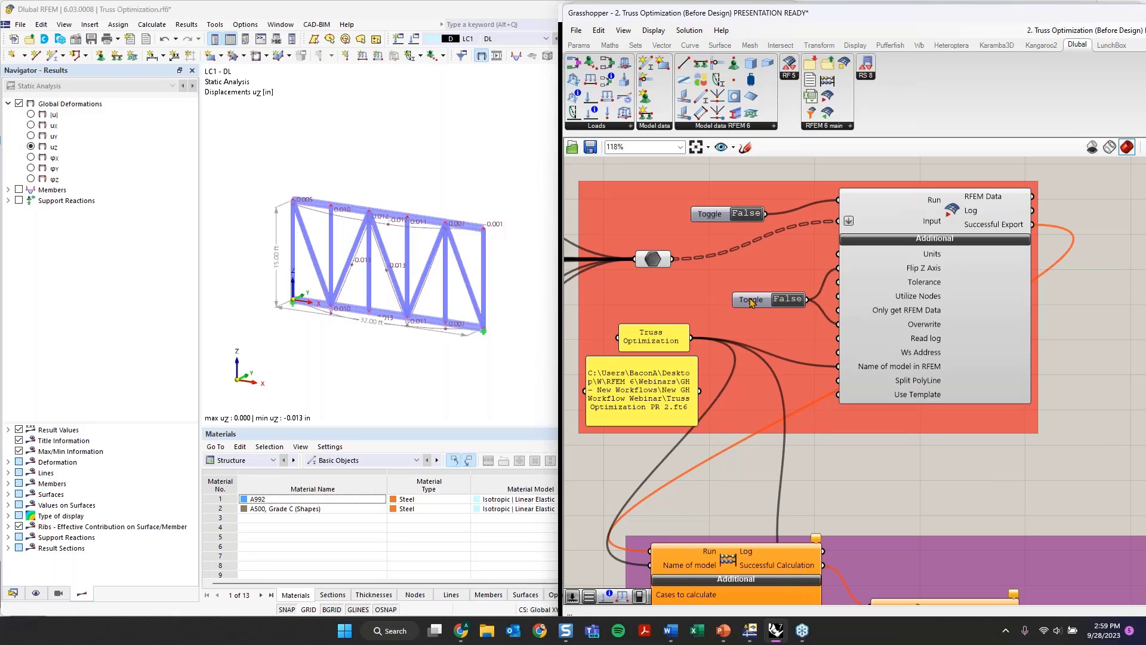
right_click(842, 323)
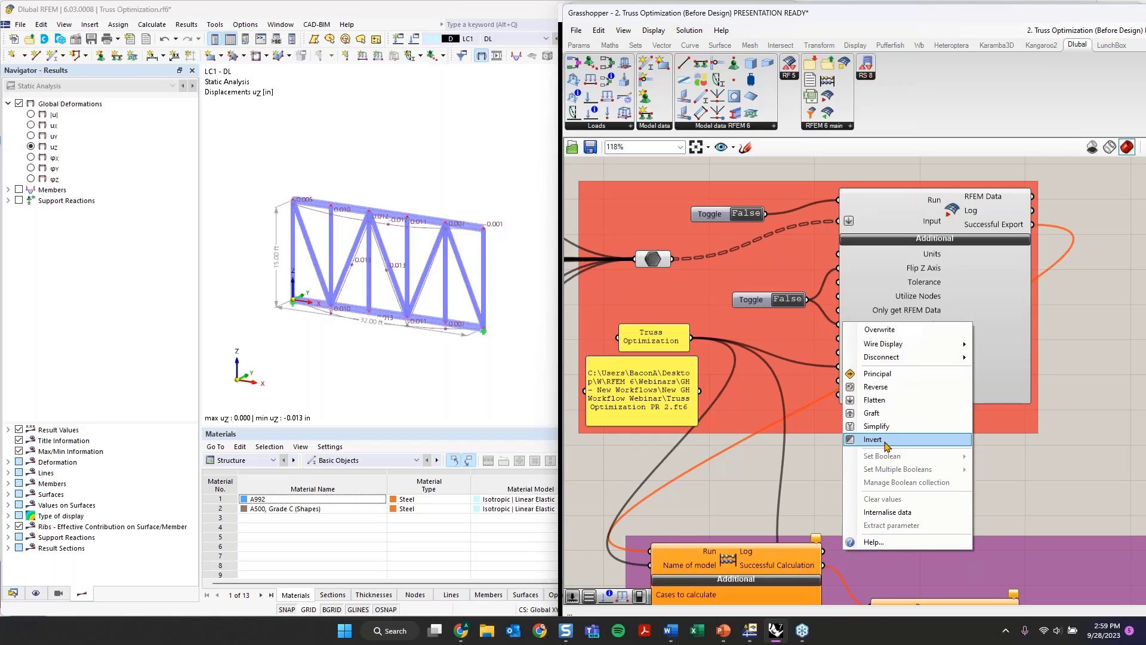
mouse_move(942, 357)
click(994, 358)
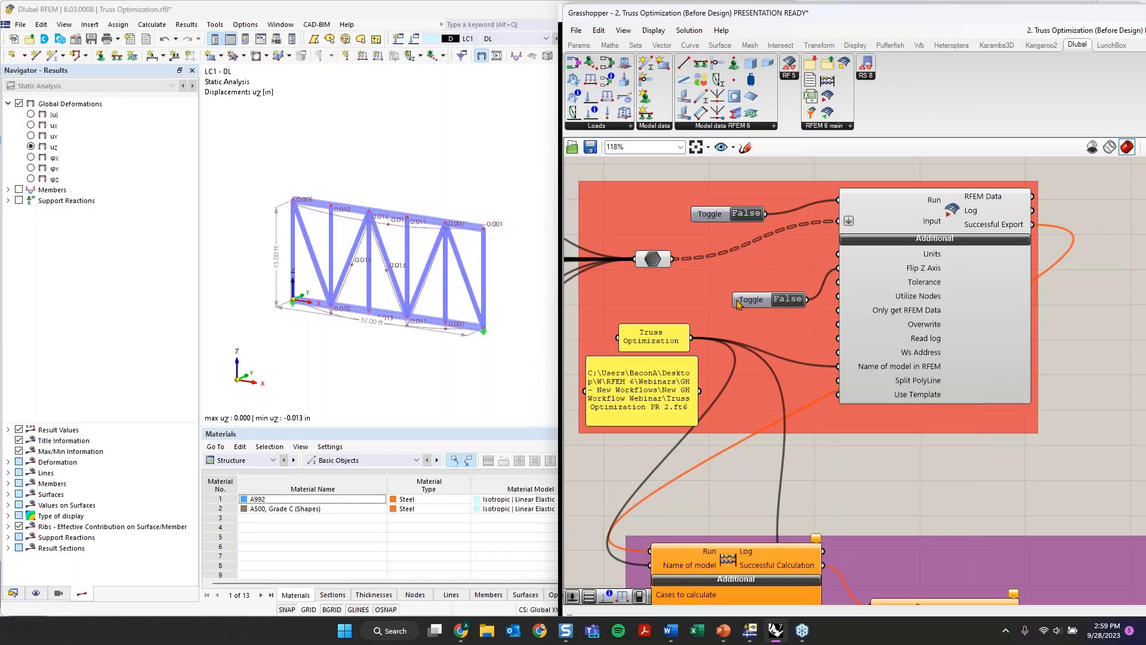
drag(749, 302, 744, 271)
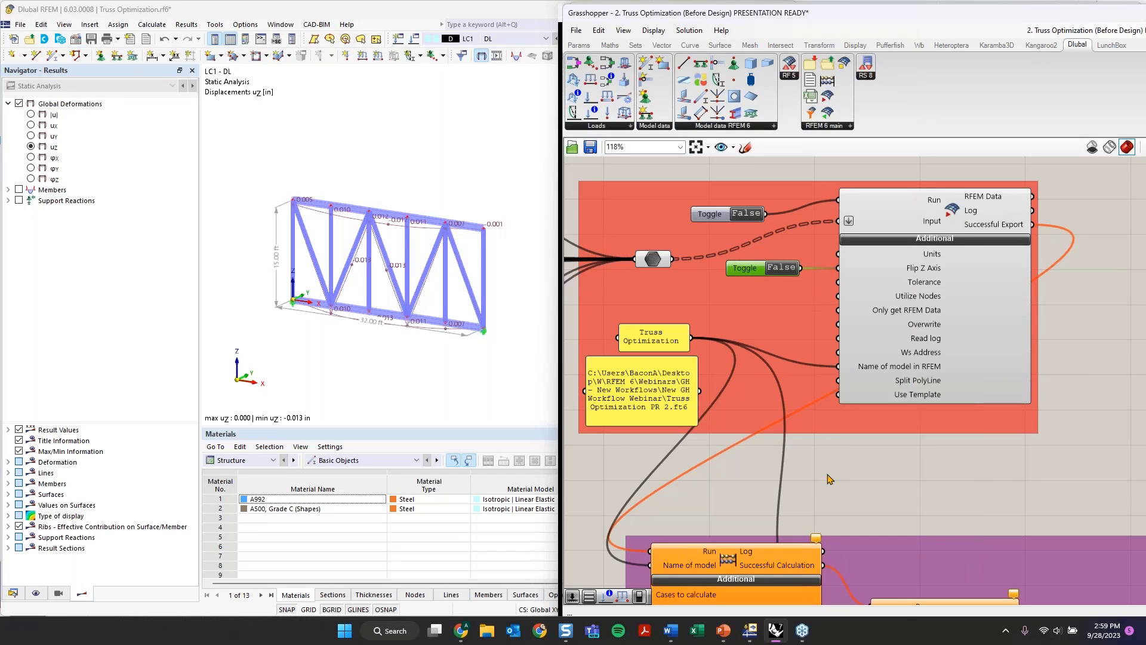
- Duplicate the Flip Z Axis toggle and wire the copy into the export component's Overwrite input
double_click(828, 474)
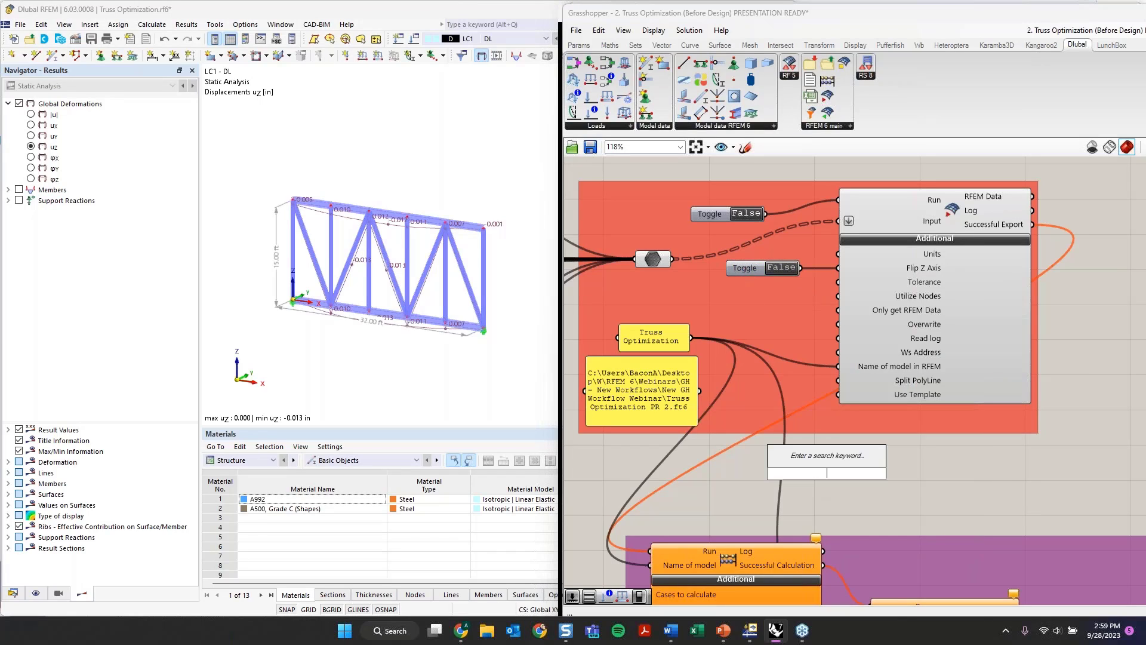
click(739, 265)
key(ctrl+c)
key(ctrl+v)
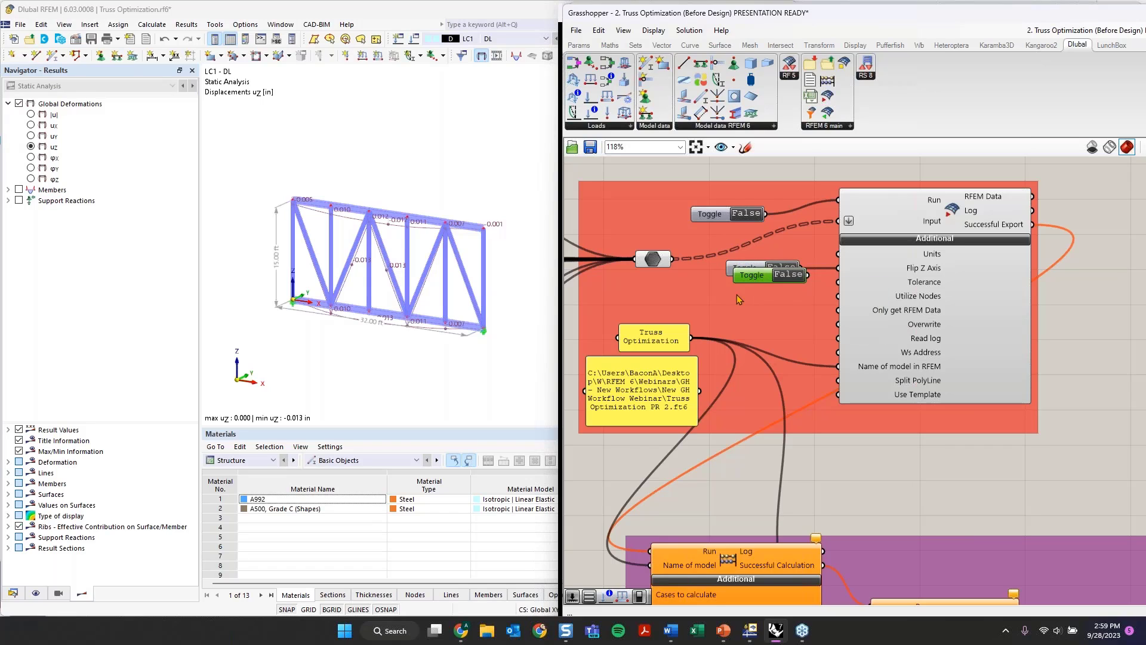
drag(801, 277, 838, 324)
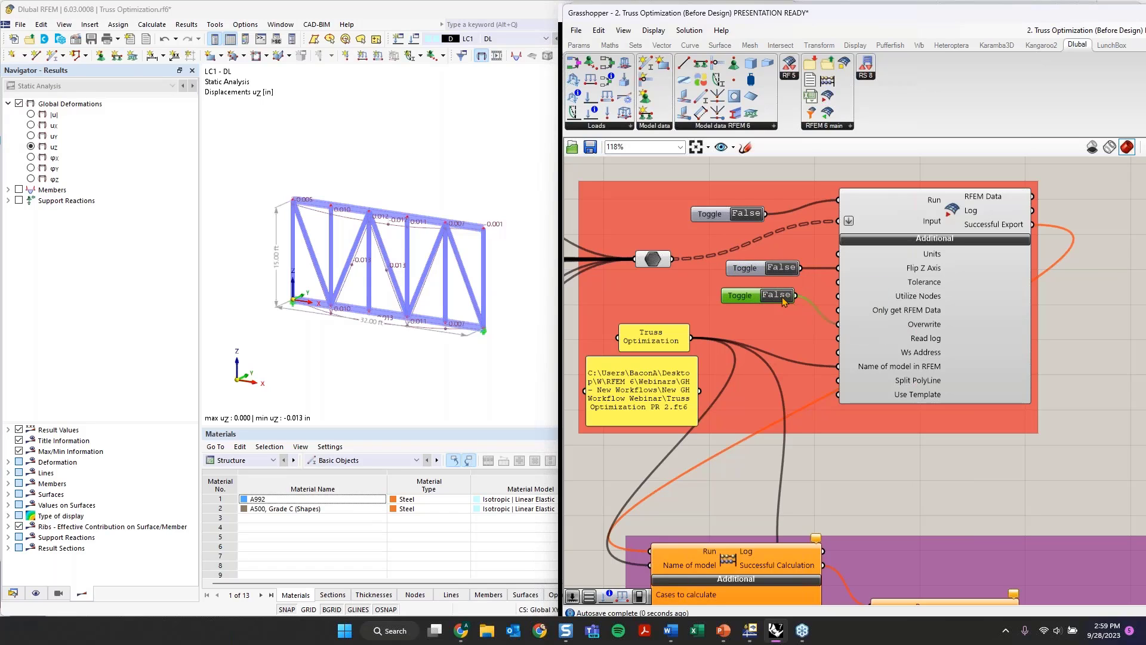
- Set the Overwrite toggle to True and switch on the export component's Run toggle
double_click(782, 296)
scroll(798, 344, down, 1)
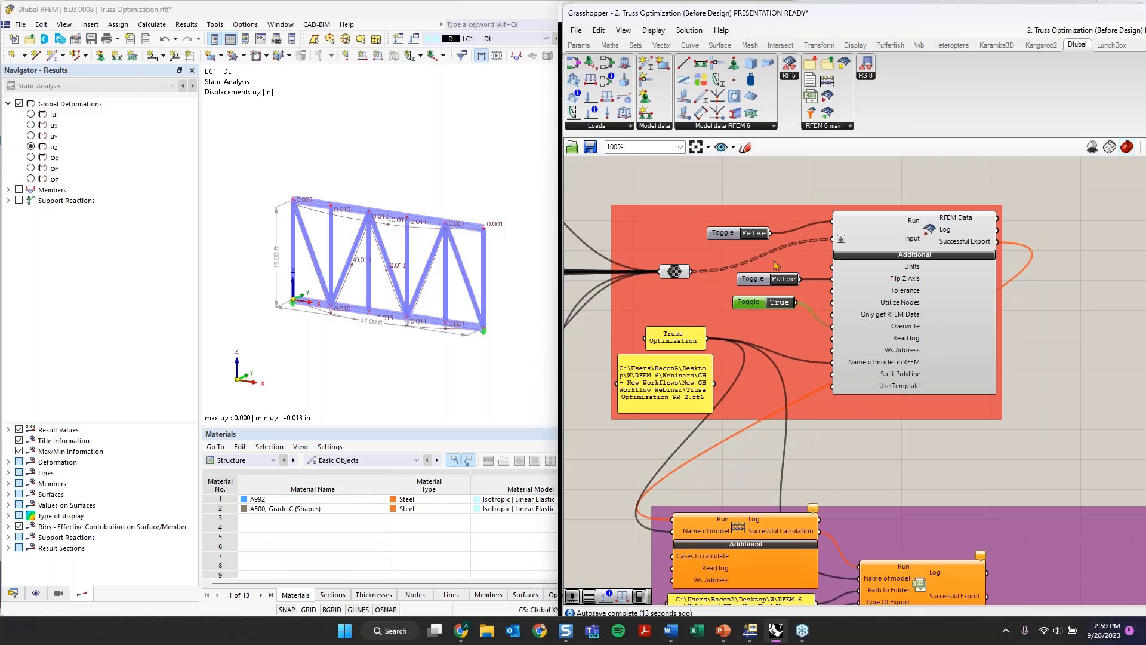
double_click(761, 233)
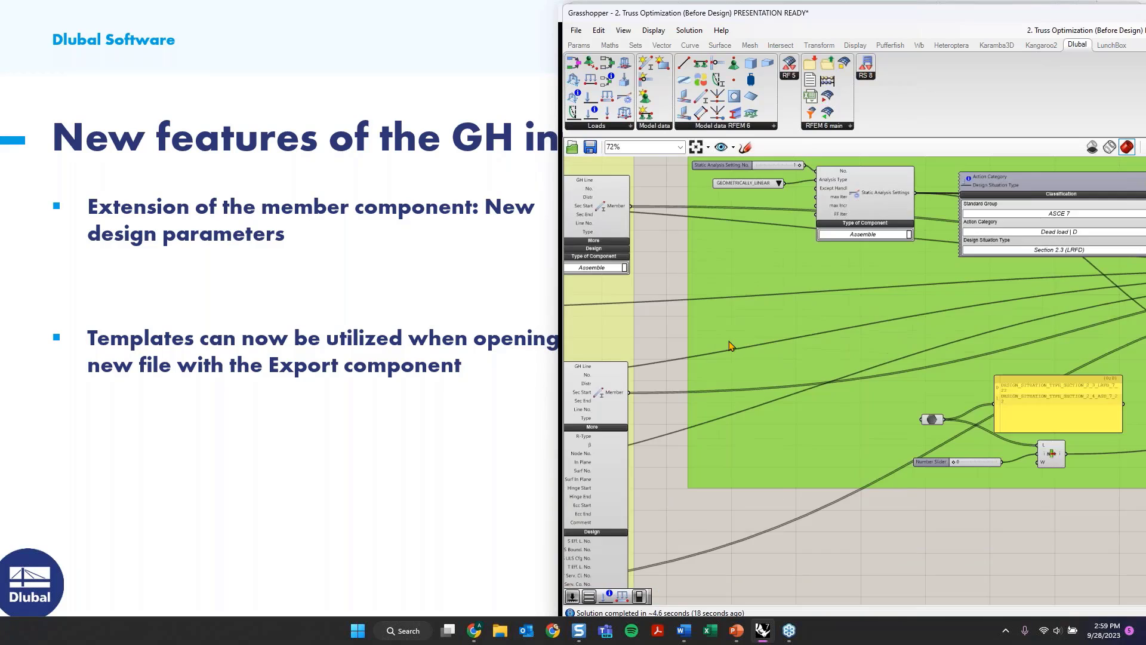
scroll(729, 343, down, 1)
right_drag(717, 343, 982, 373)
right_drag(693, 364, 890, 358)
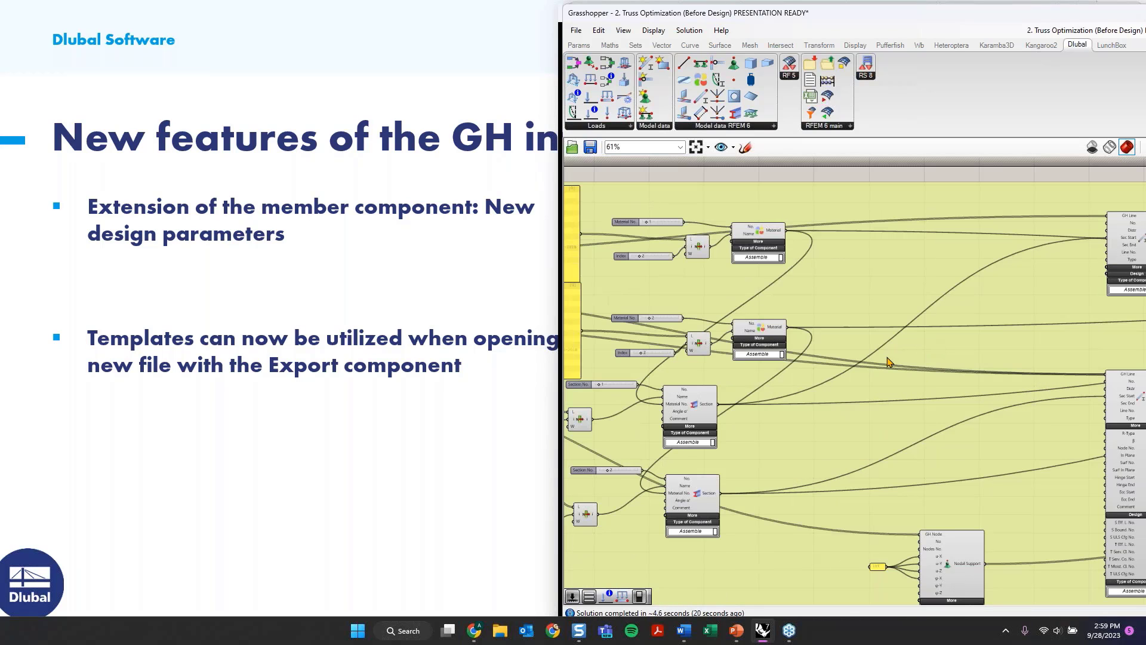
- Open the video Calculation Loop.mp4 from the GH - New Workflows folder and skip close to its end
click(500, 630)
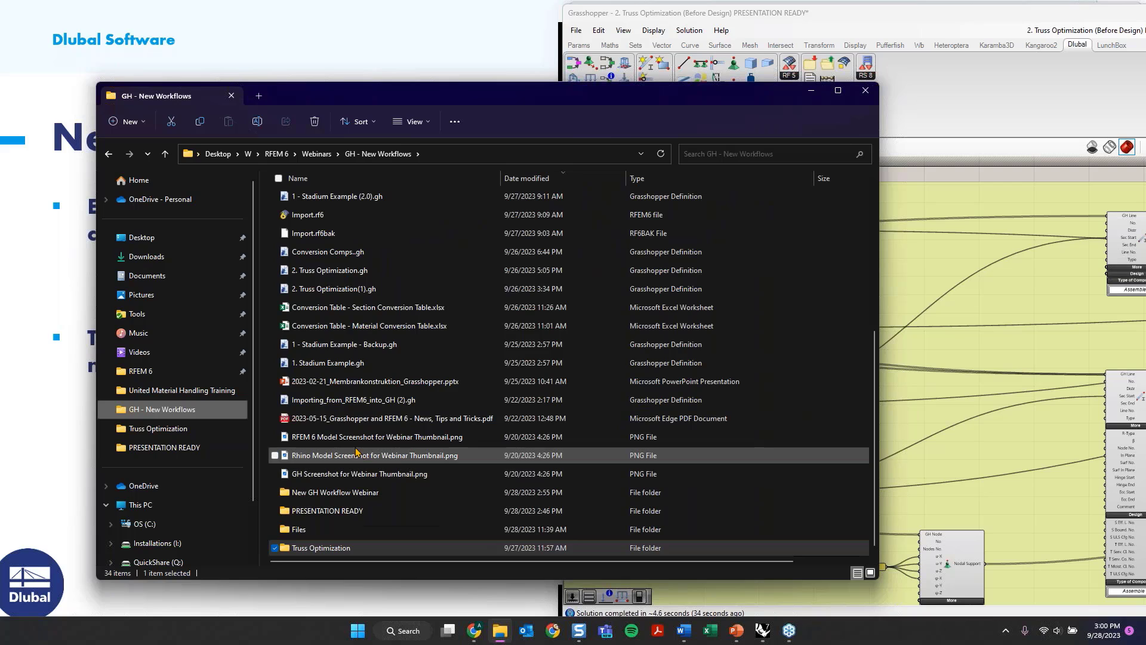
scroll(358, 459, up, 5)
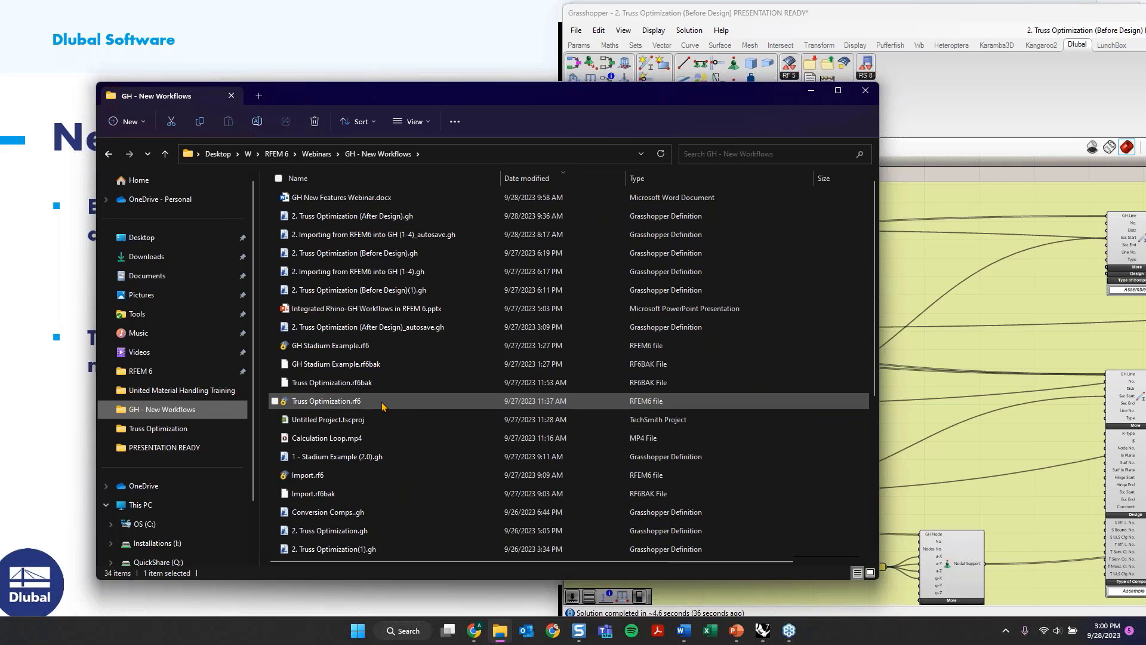
scroll(382, 406, down, 1)
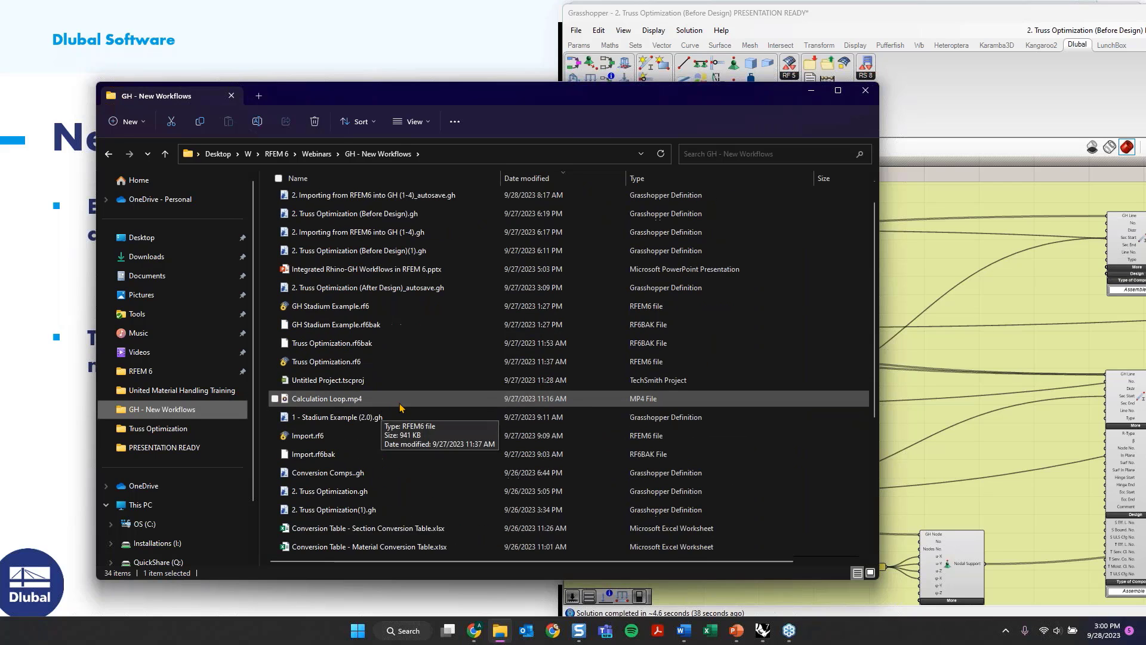
click(586, 406)
double_click(585, 406)
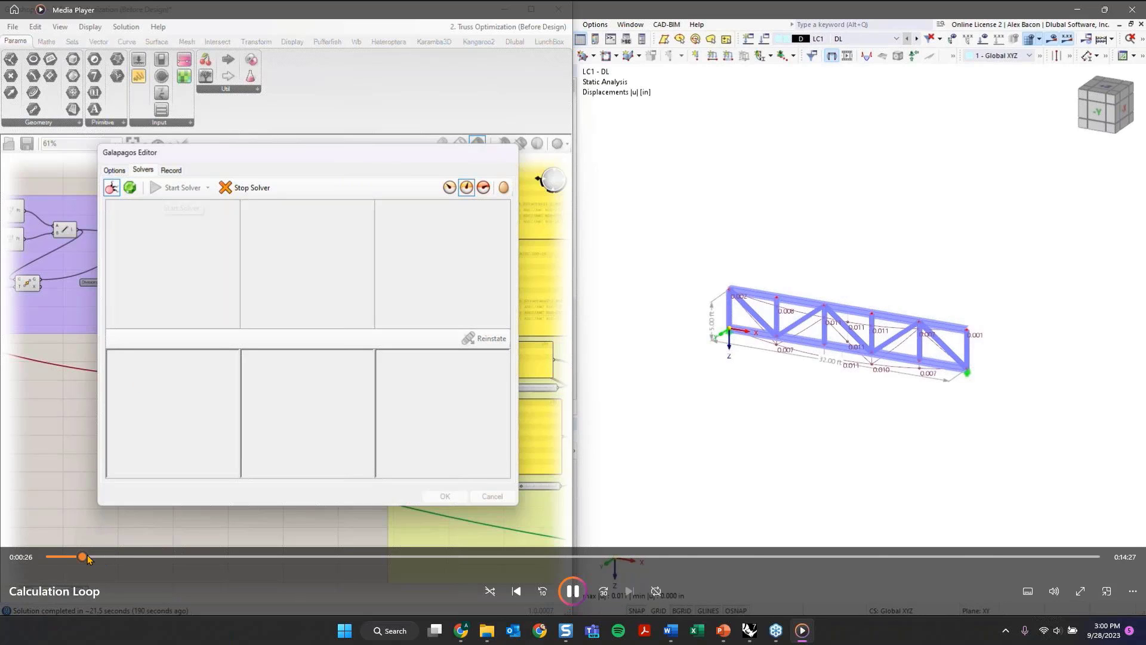
drag(80, 556, 1075, 528)
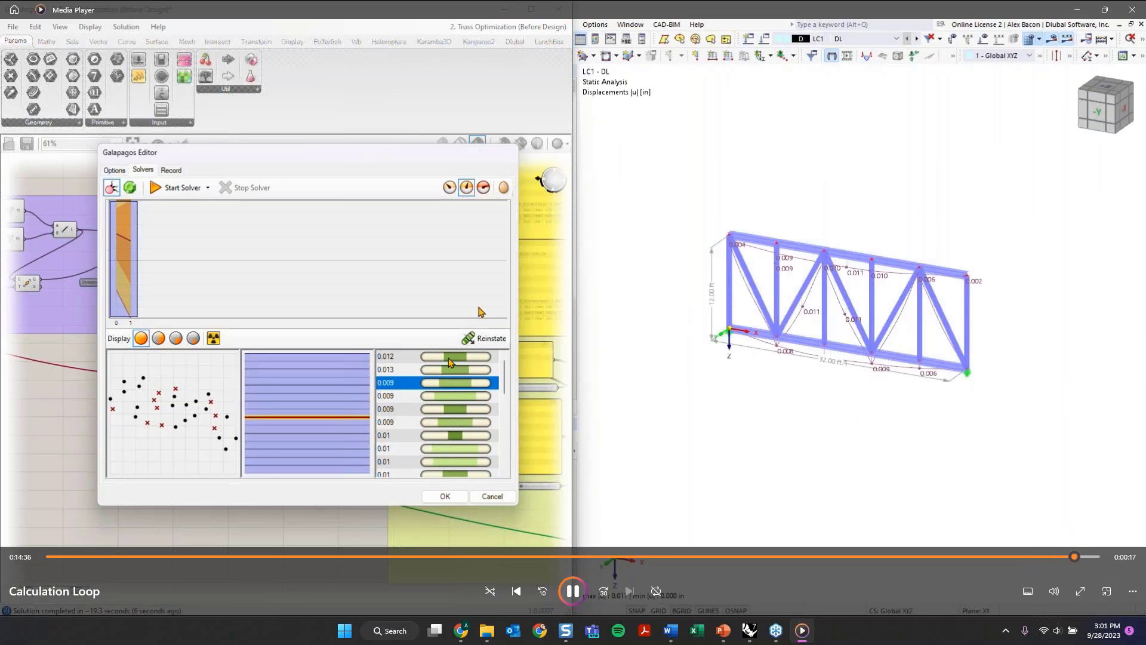